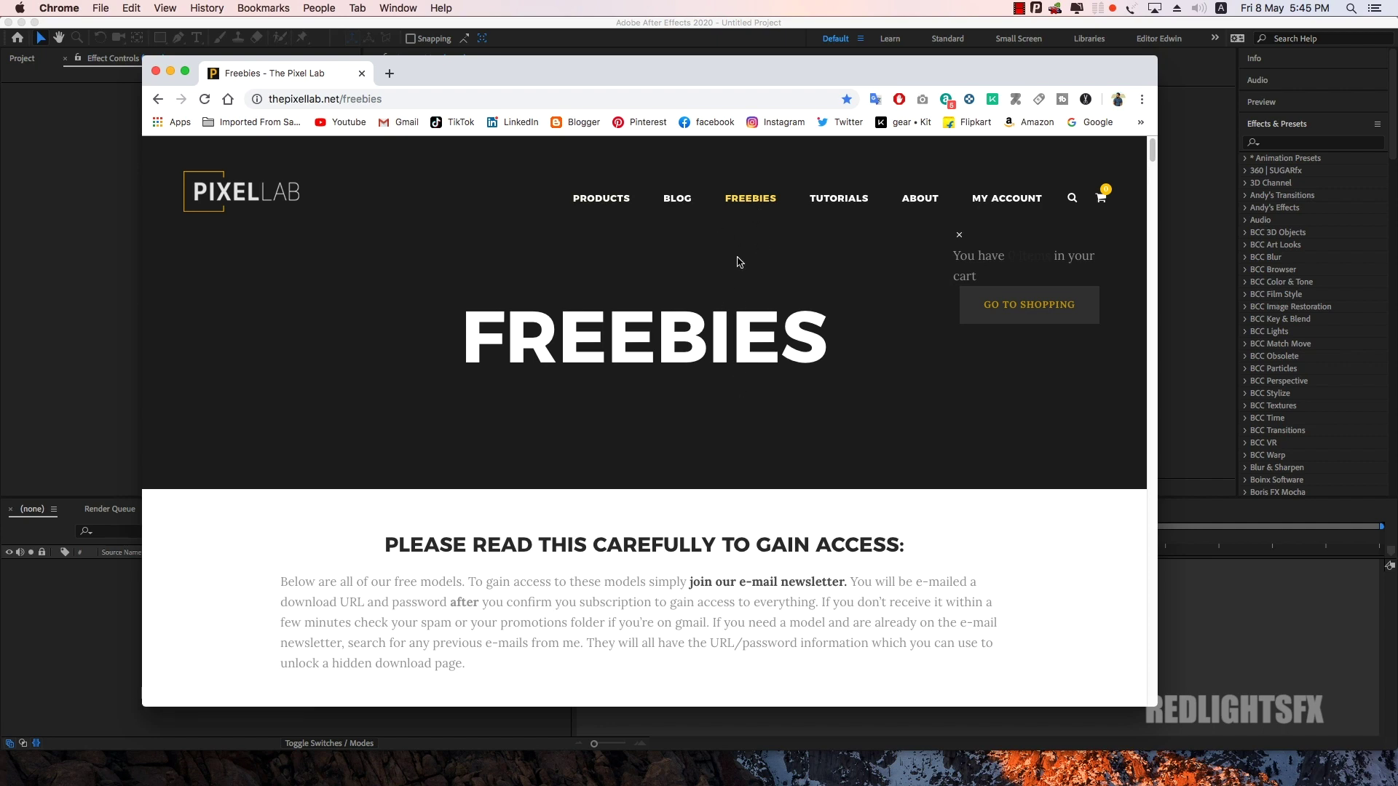
Step: Scroll The Pixel Lab freebies page down to the coronavirus model thumbnails and widen the browser window
scroll(746, 291, "down", 5)
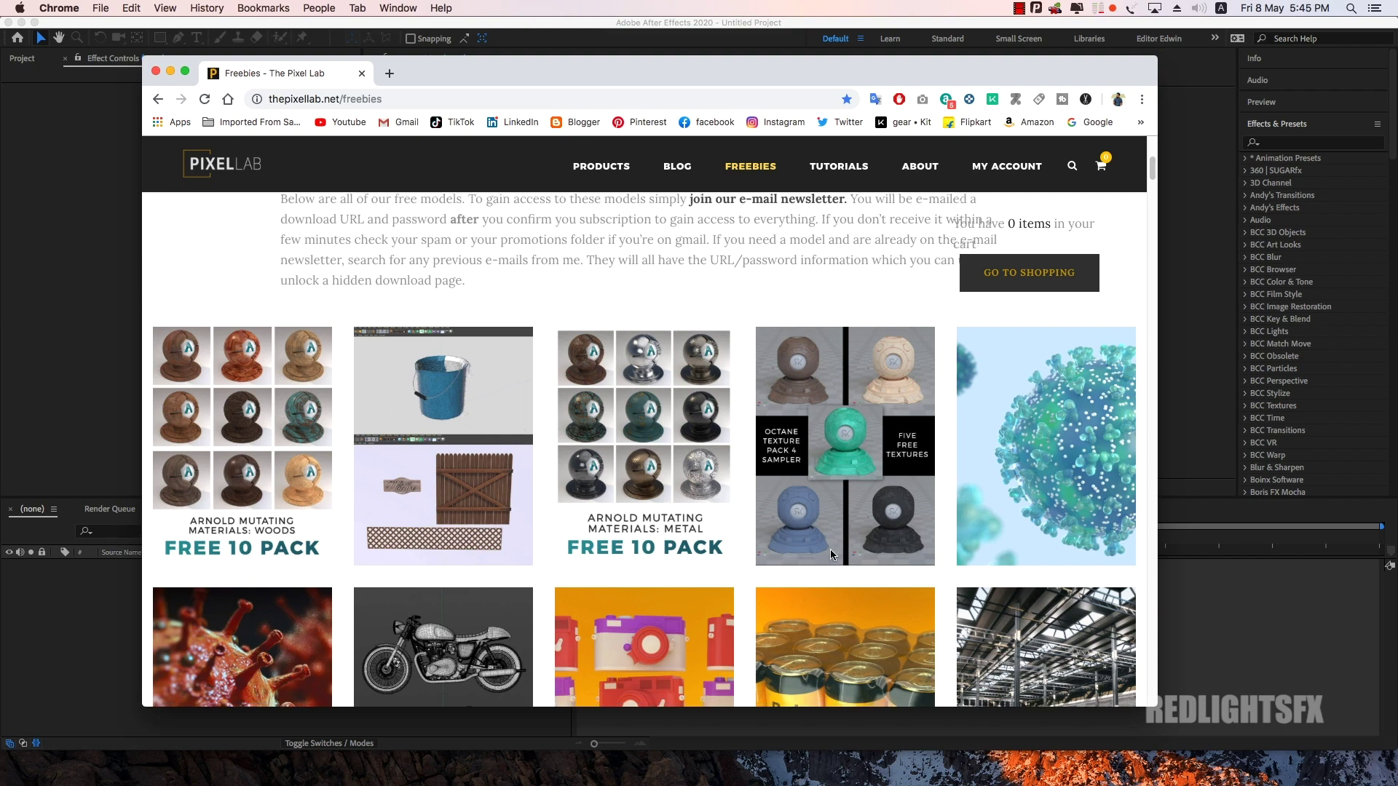
scroll(830, 552, "down", 2)
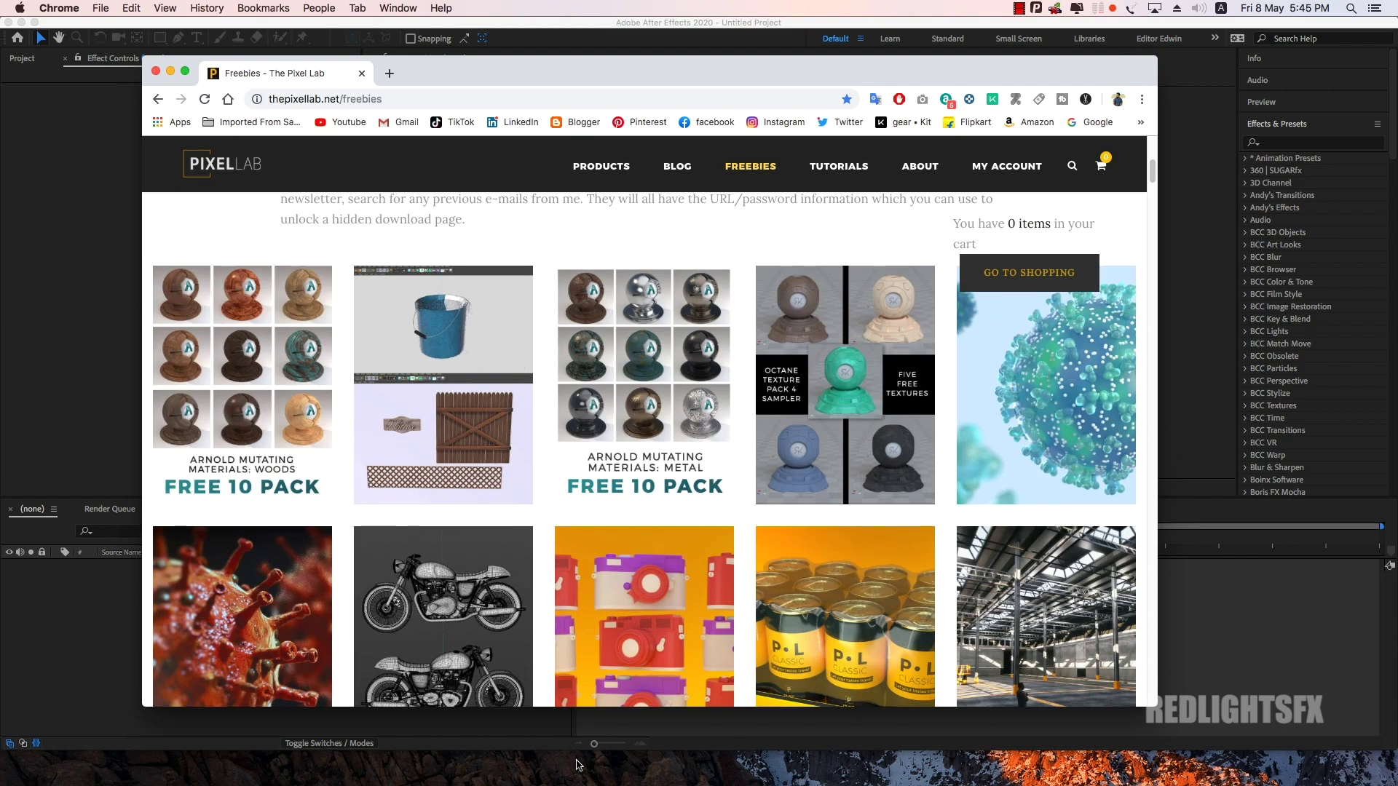
left_click_drag(1157, 706, 1308, 696)
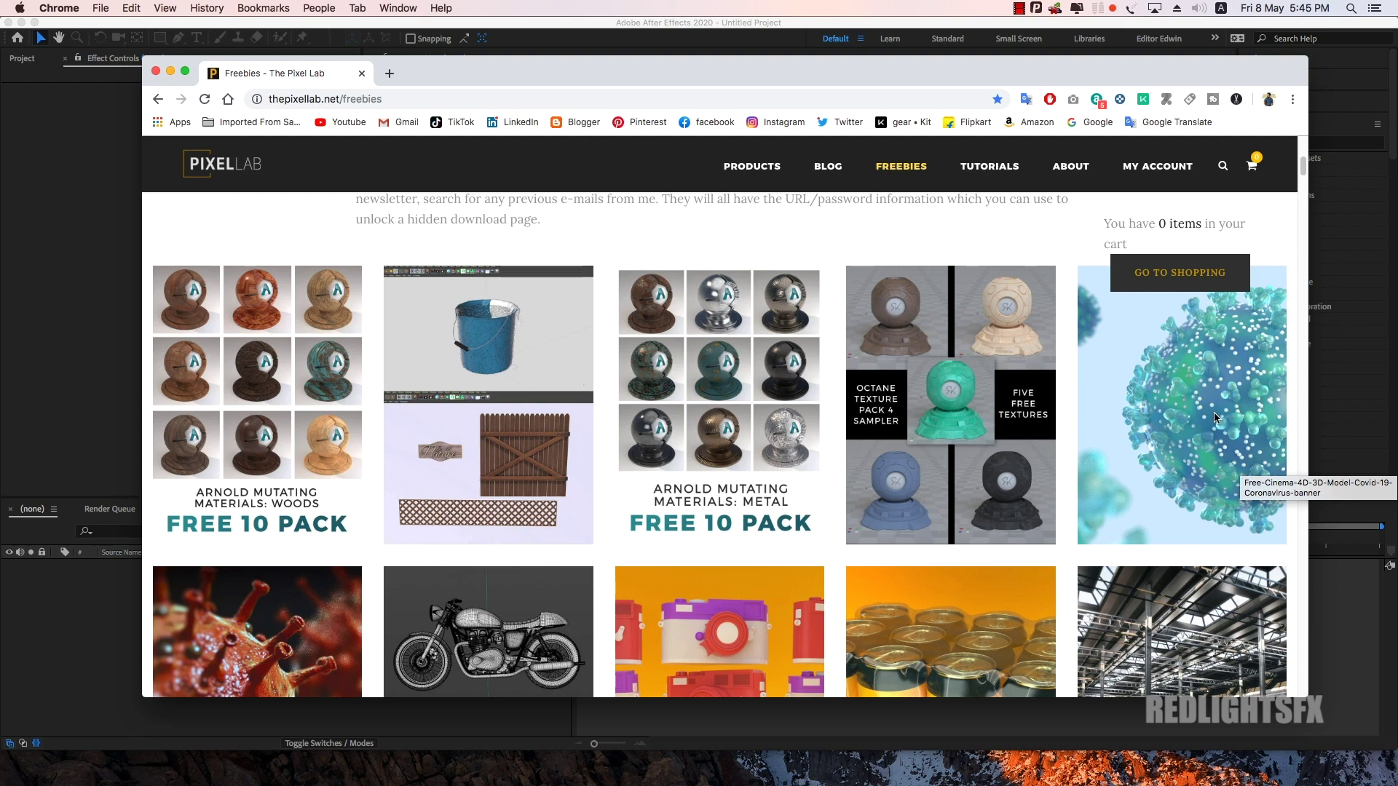
Step: Create the COVID 19 composition with the HDTV 1080 24 preset and a 0:00:15:00 duration
key("super+Tab")
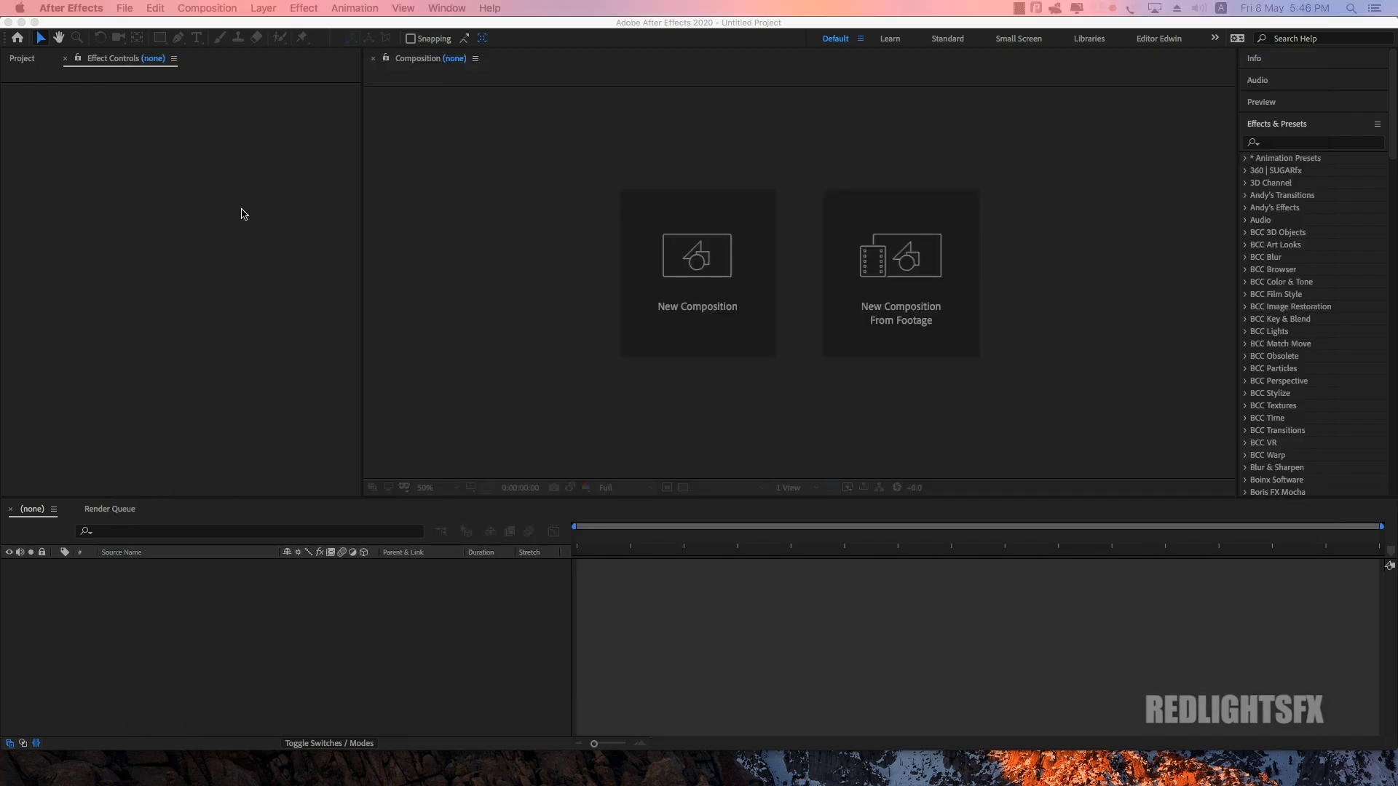
left_click(24, 60)
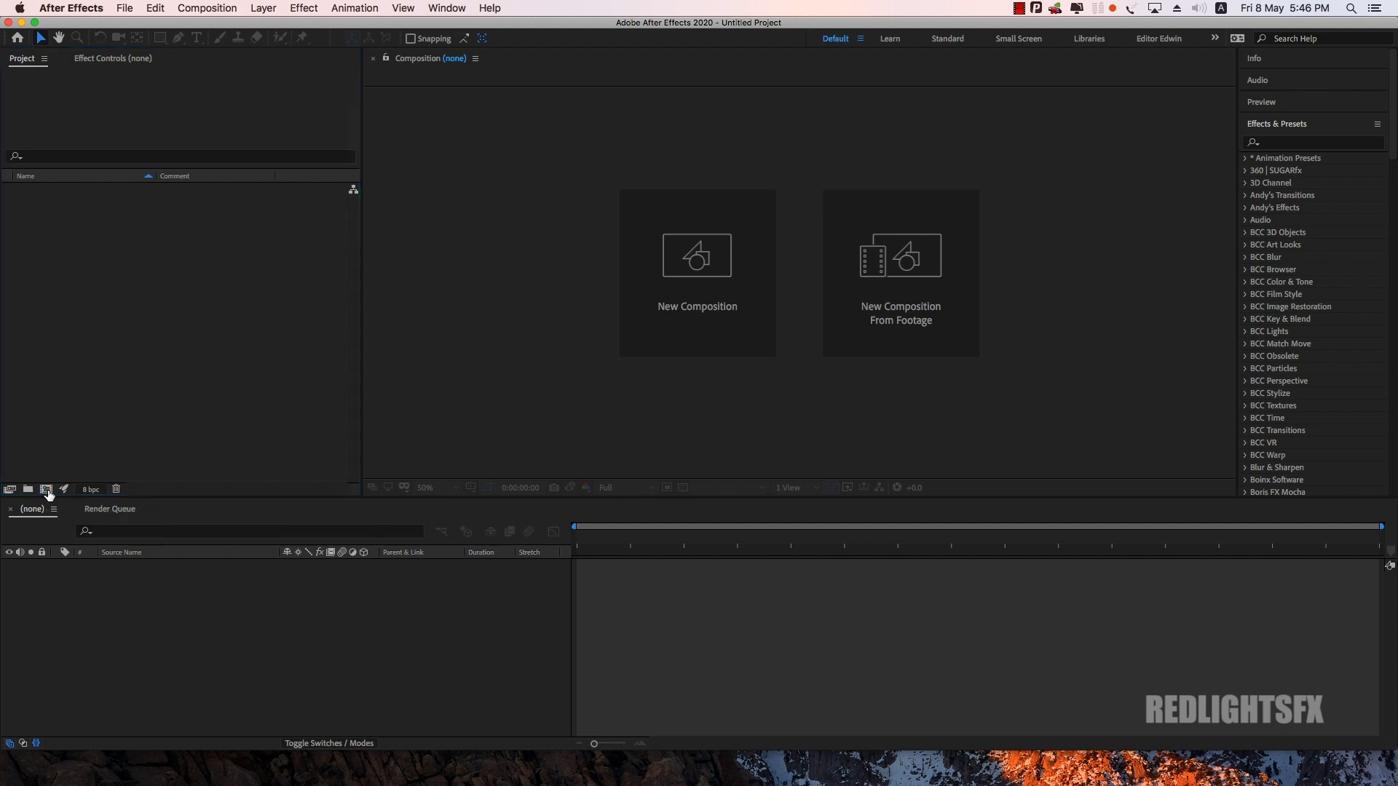
left_click(47, 492)
type("COVID 19")
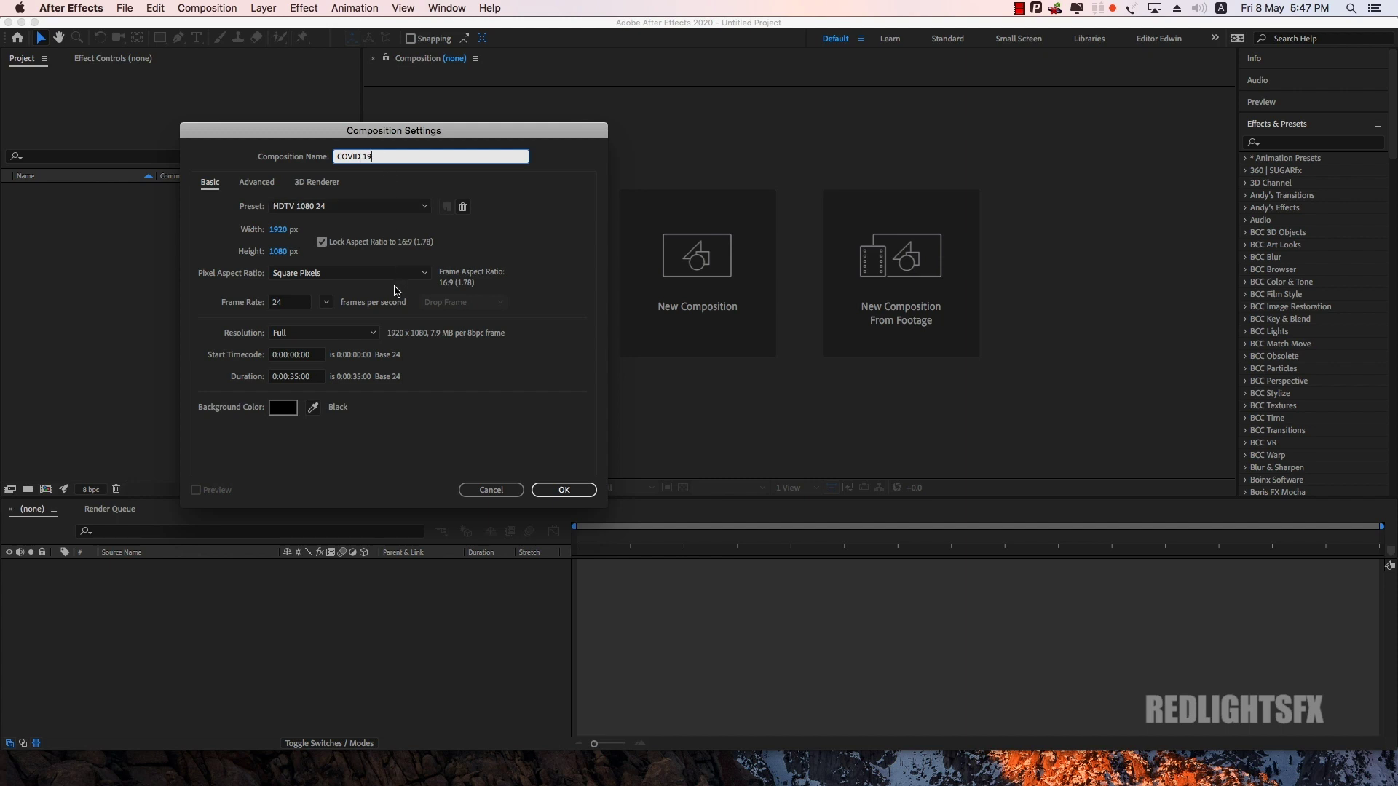
left_click(378, 207)
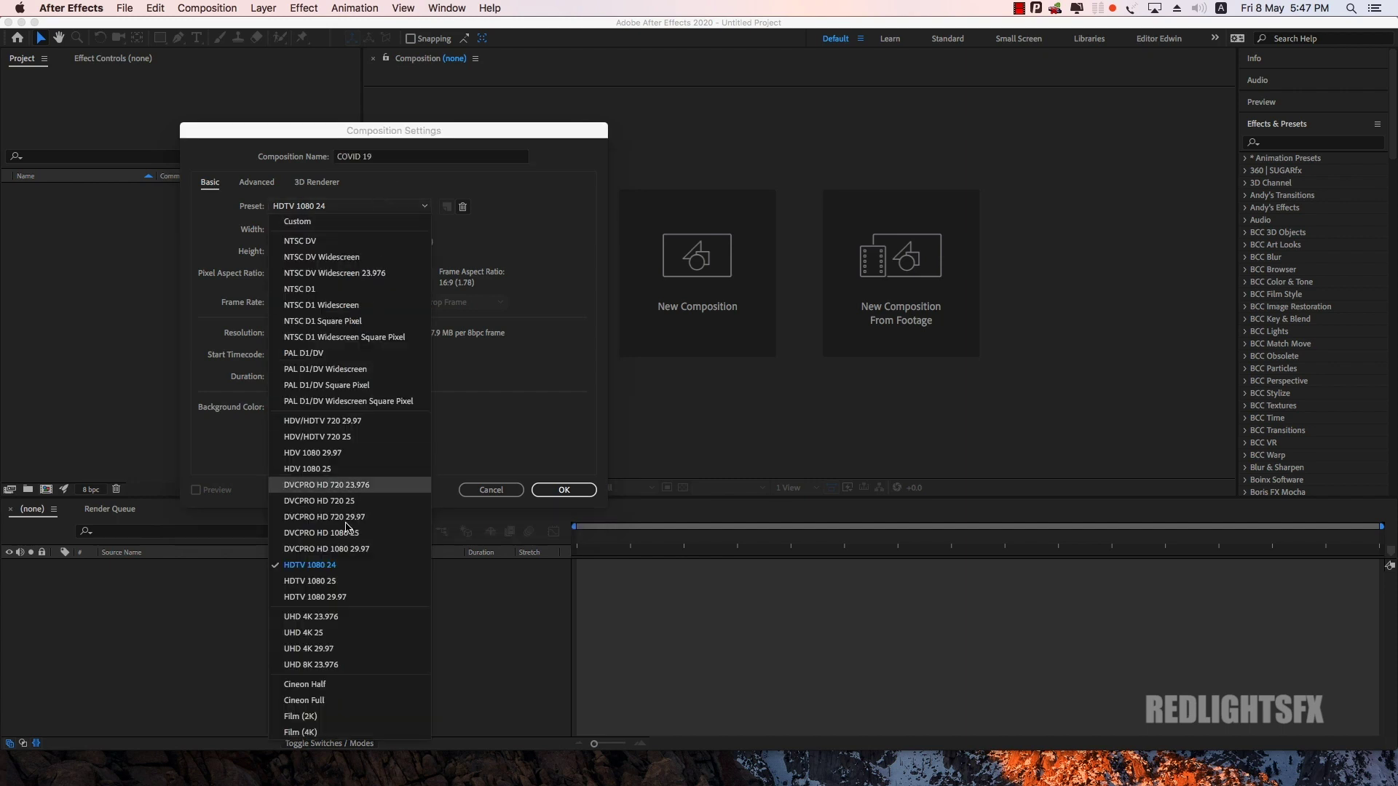
left_click(337, 570)
type("0:00:15:00")
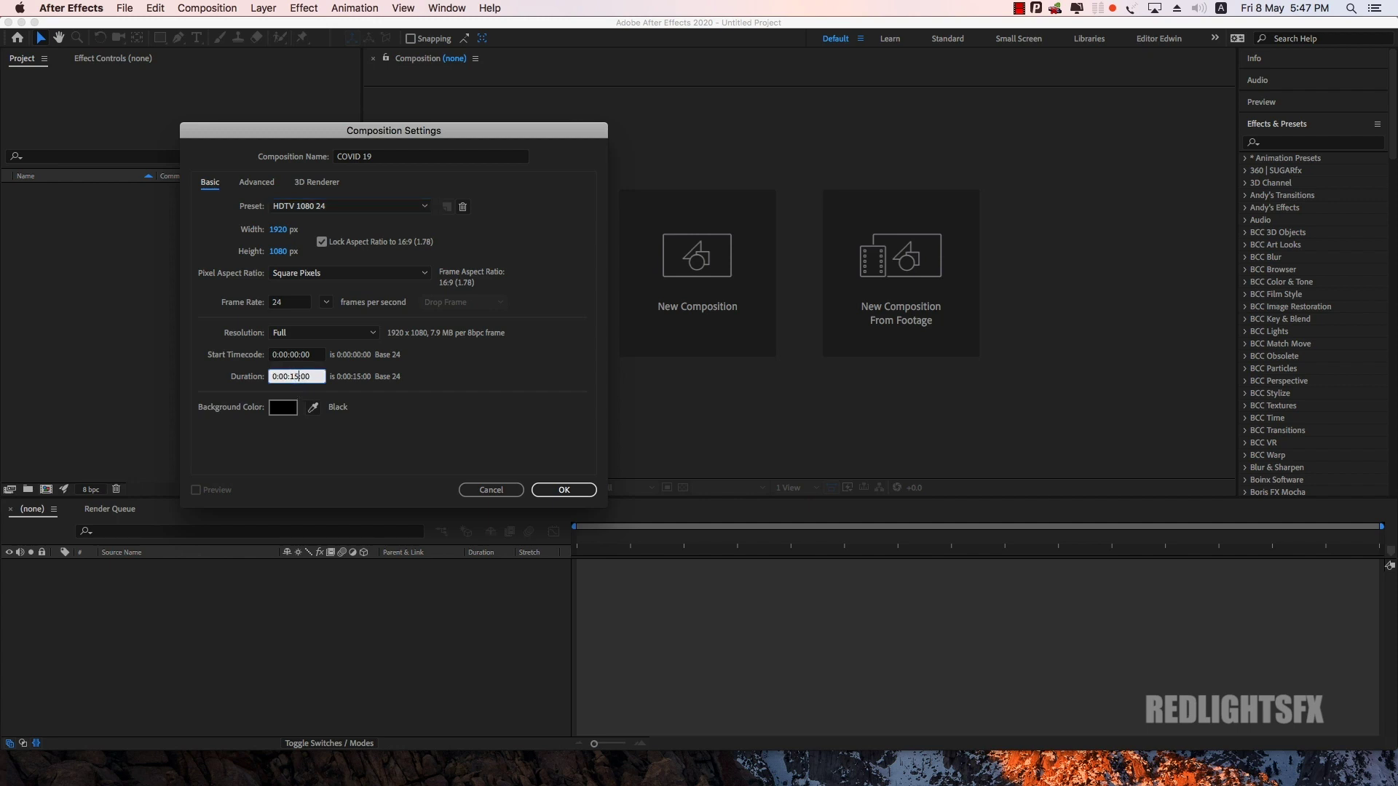
left_click(569, 492)
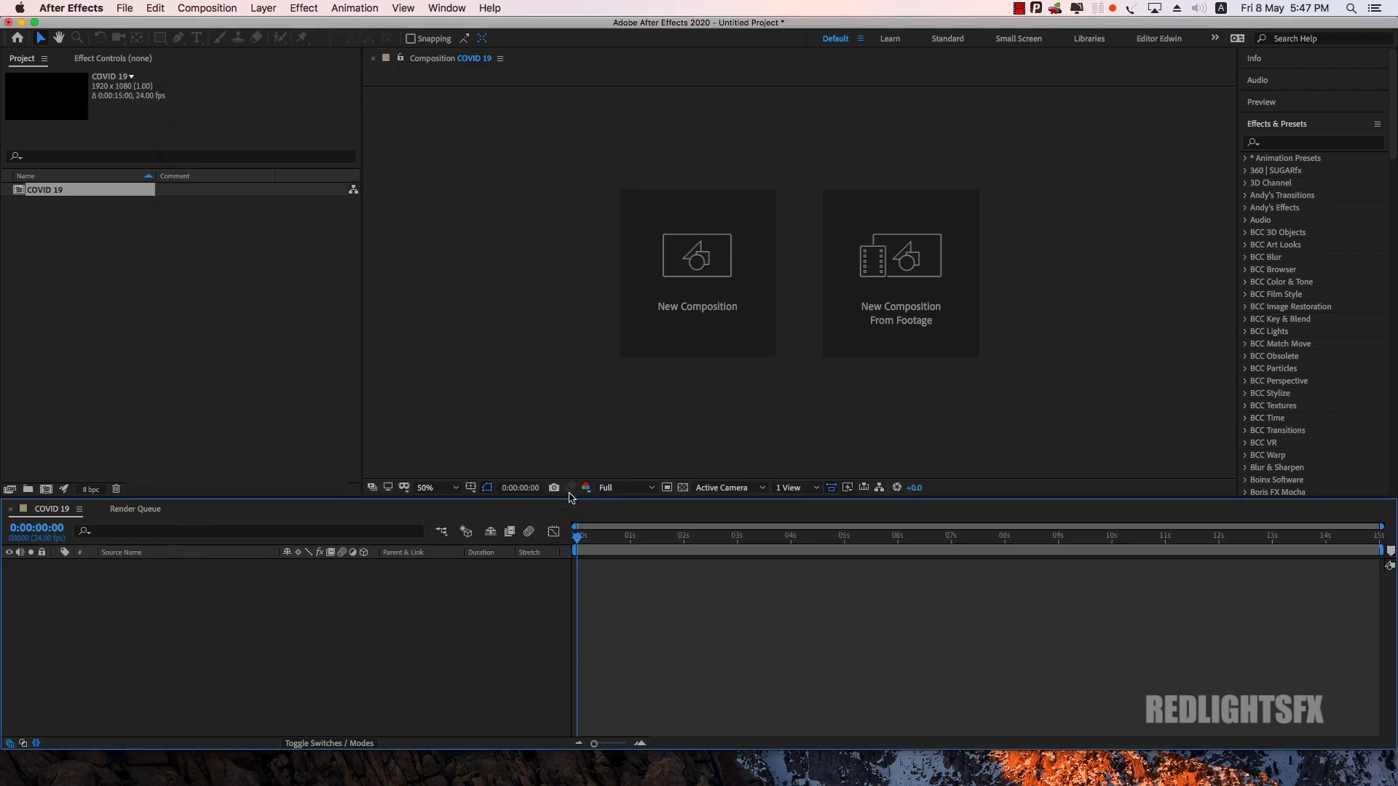
Step: Add a new solid layer named BG to the composition
right_click(233, 617)
mouse_move(312, 631)
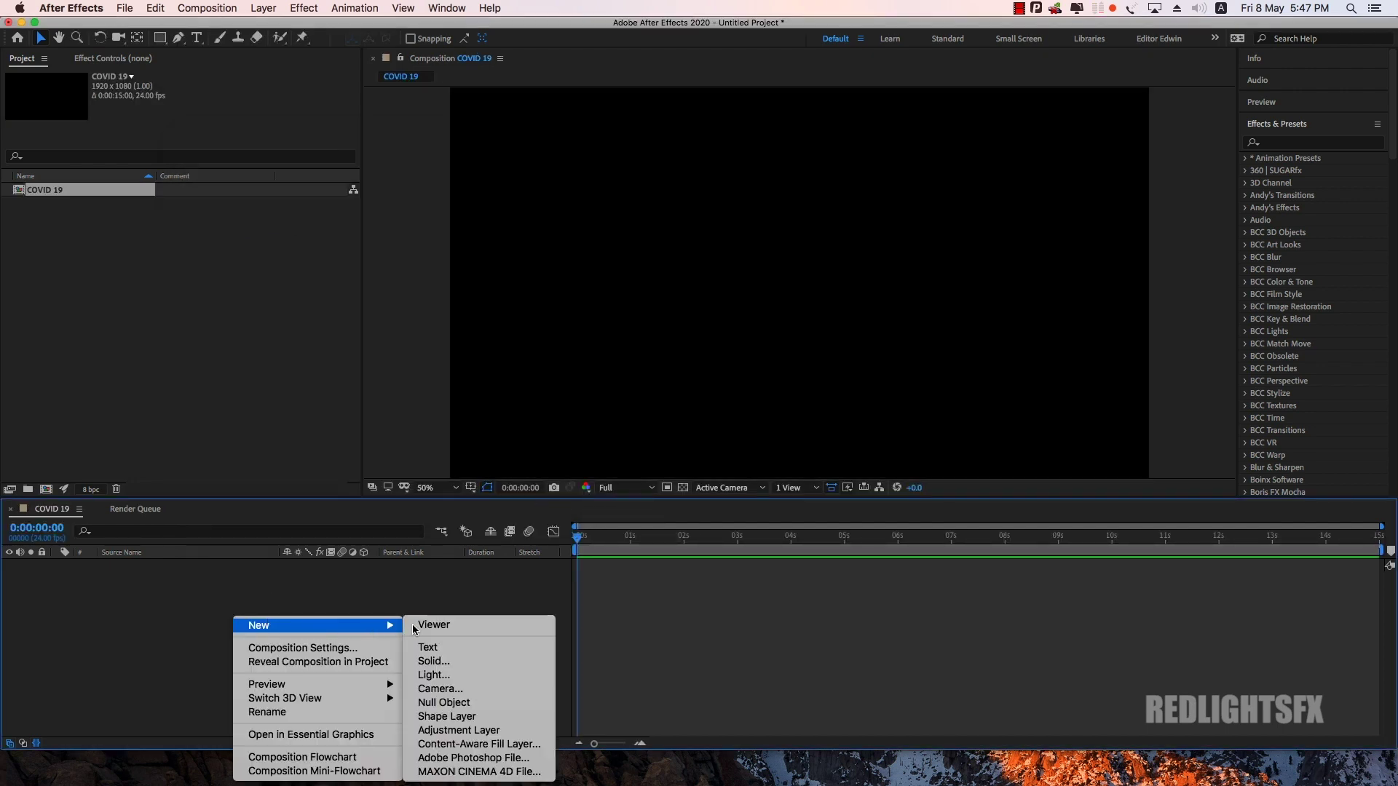
left_click(439, 661)
type("BG")
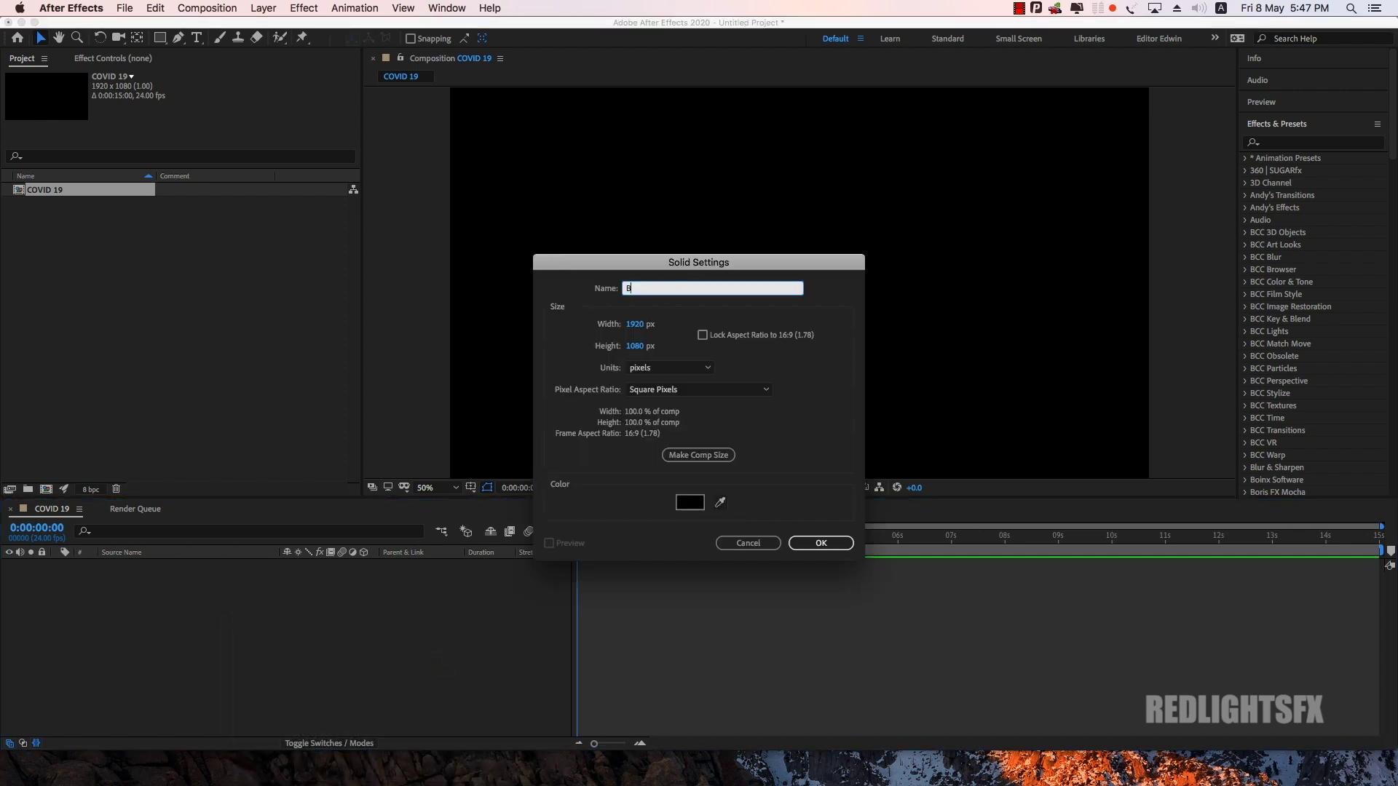
left_click(820, 543)
left_click(270, 613)
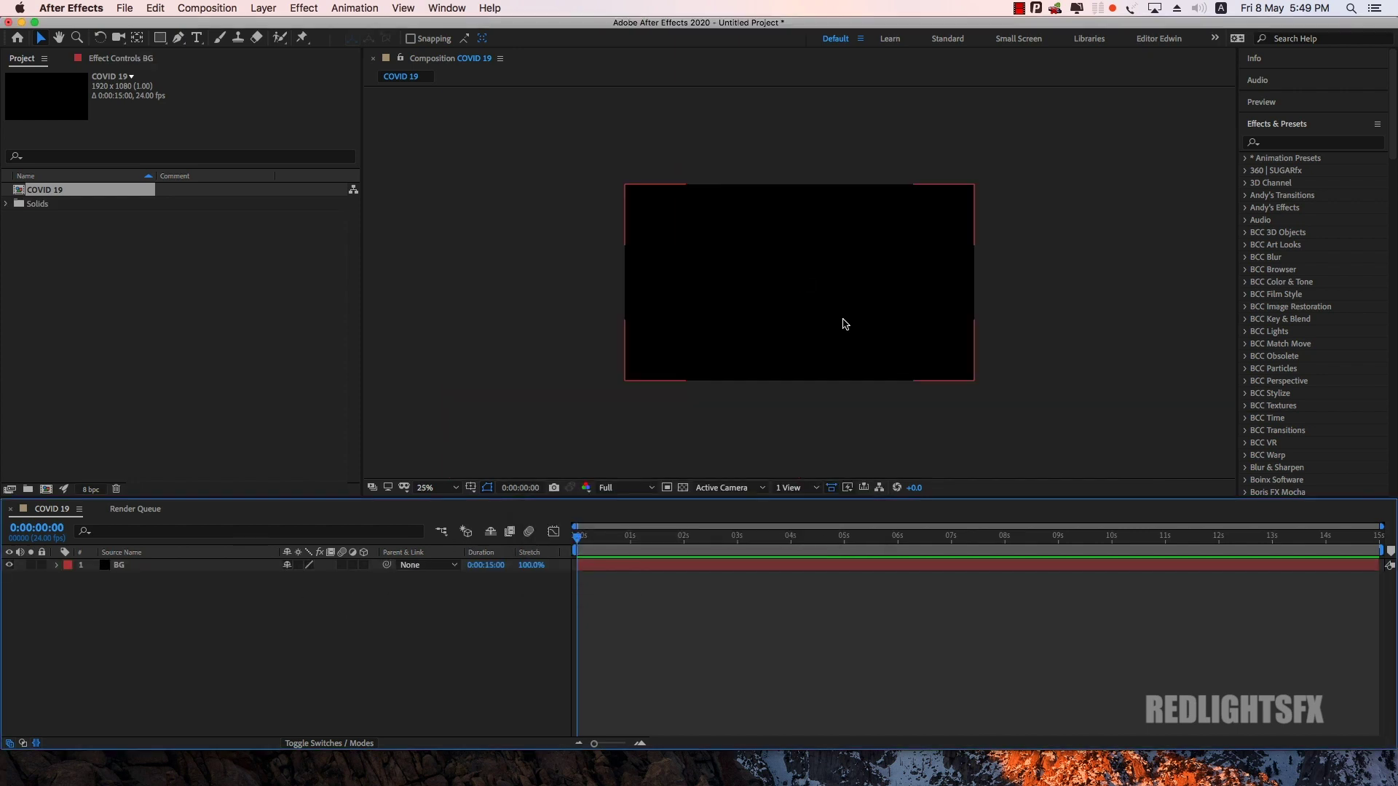
left_click(142, 569)
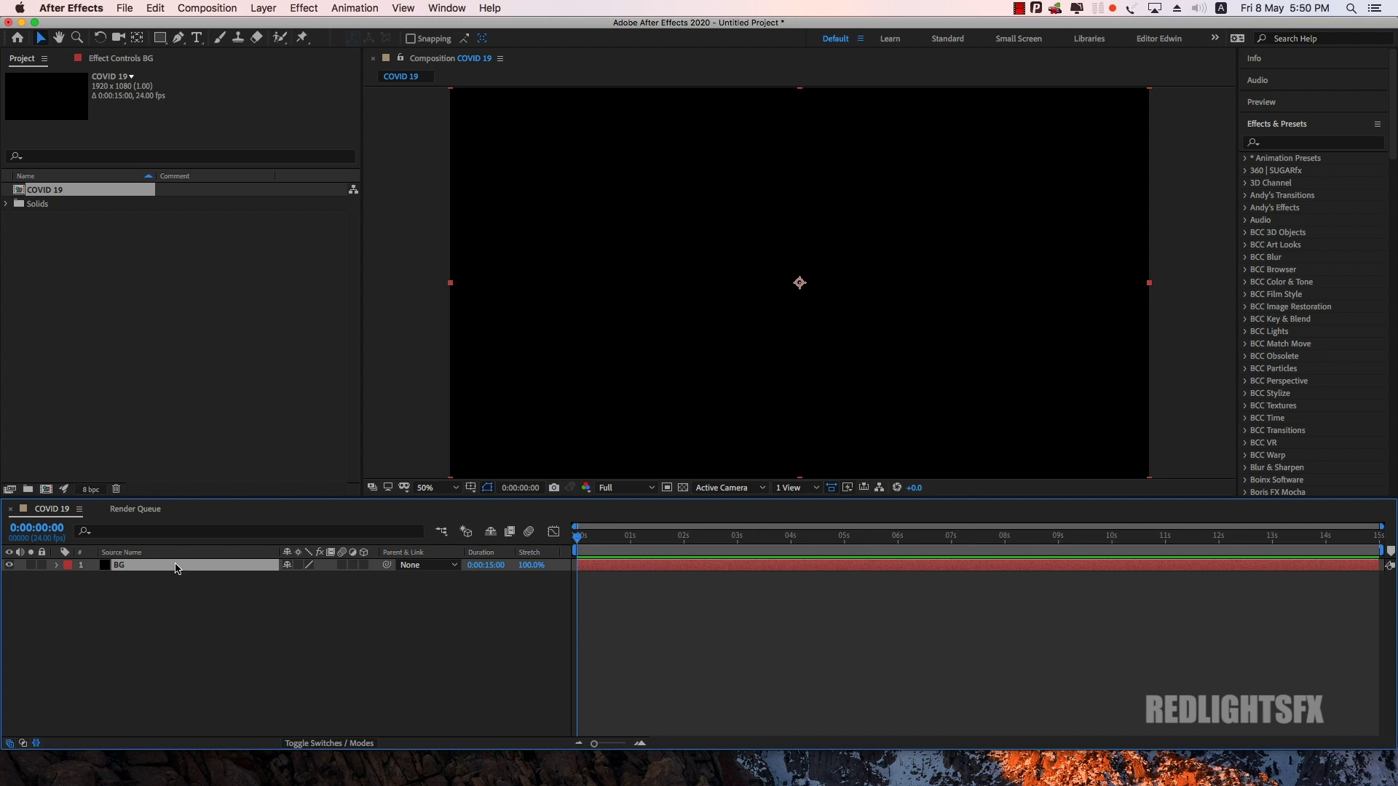
Step: Apply a radial Gradient Ramp to BG, running black from the left edge to white at the right
left_click(1307, 143)
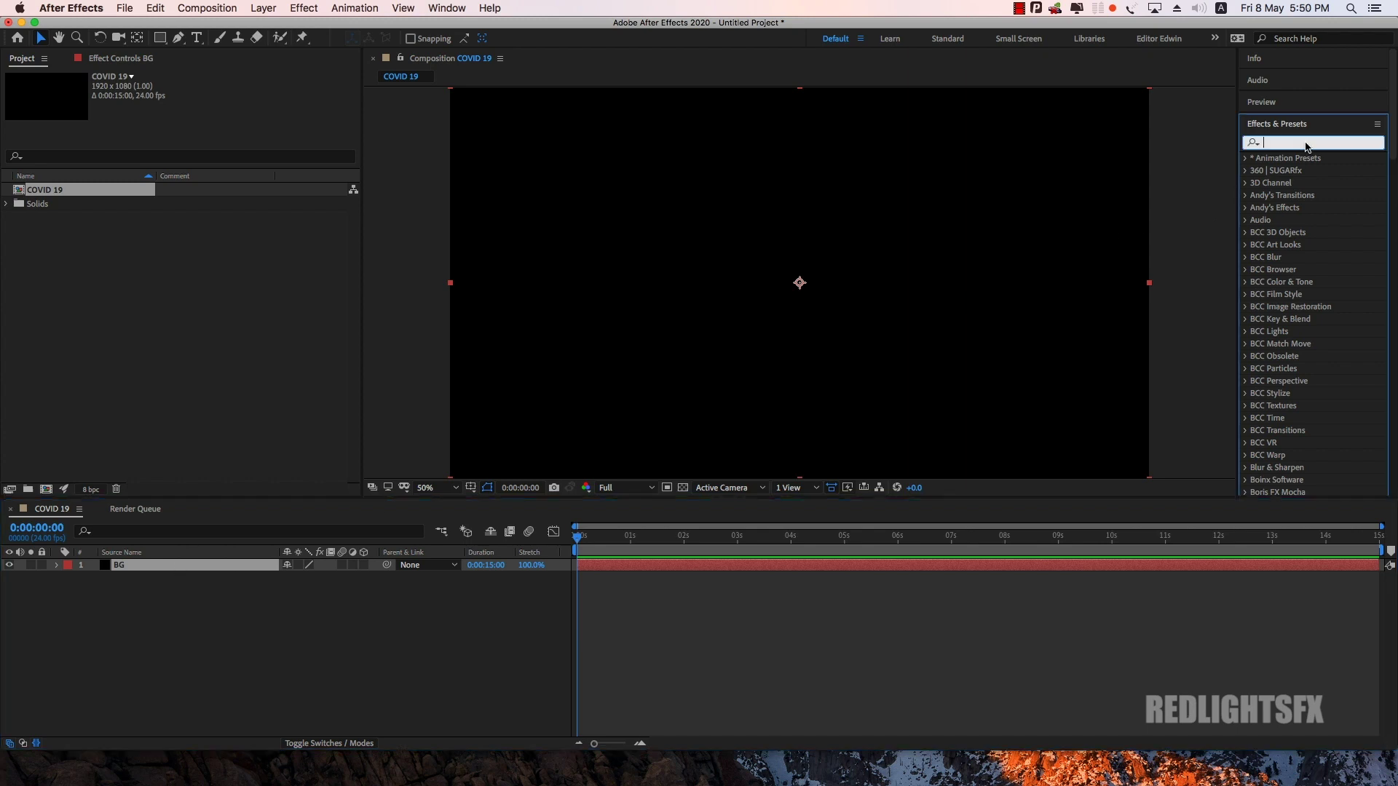
type("gra")
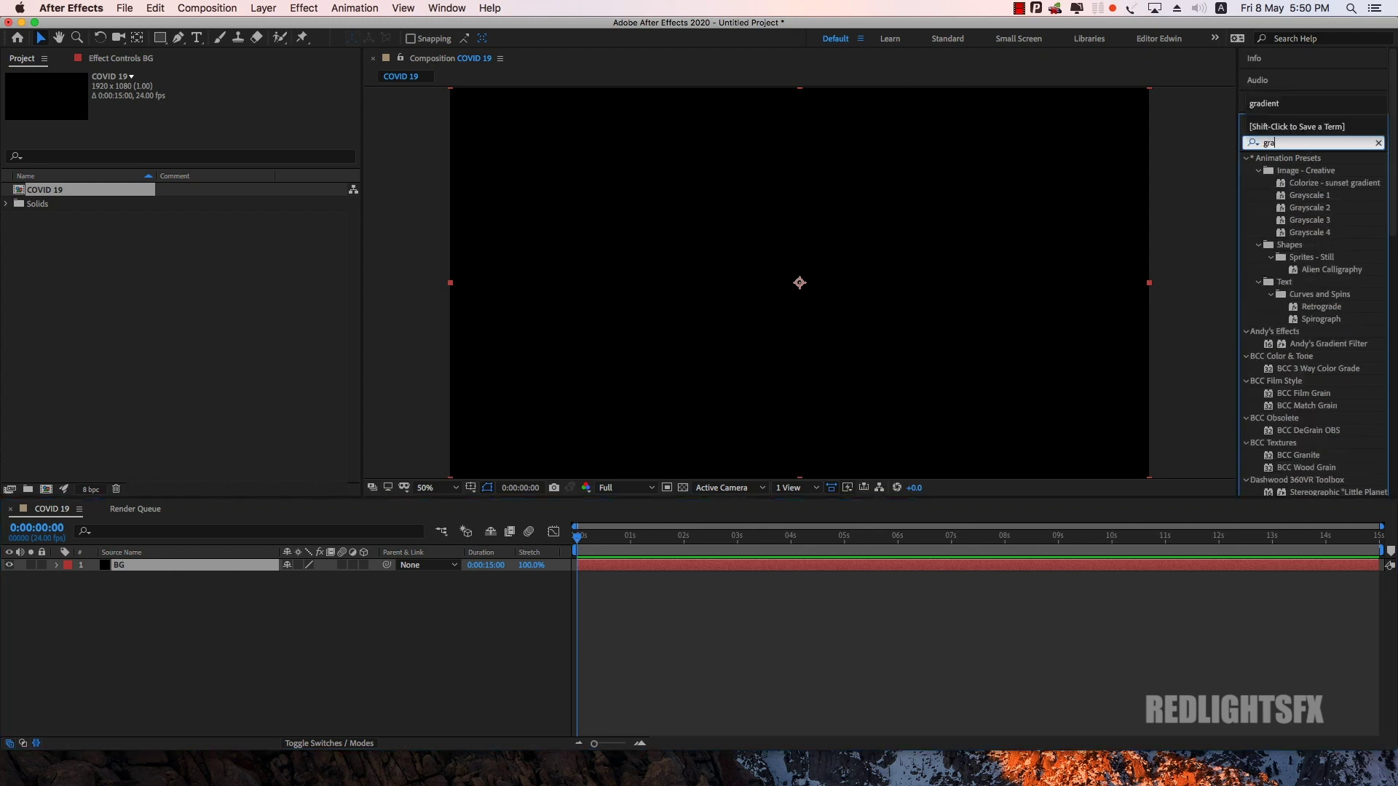
type("dient")
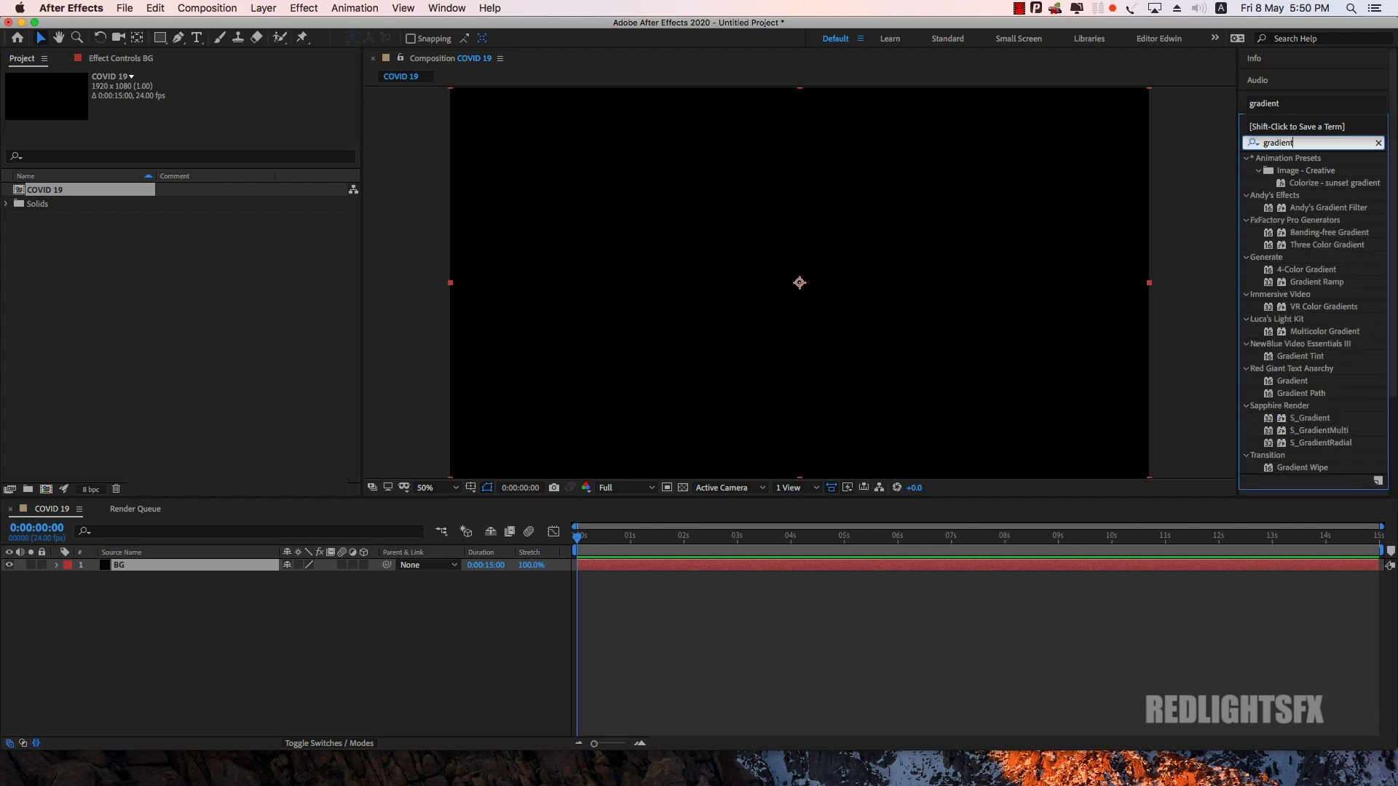
left_click_drag(1317, 282, 190, 568)
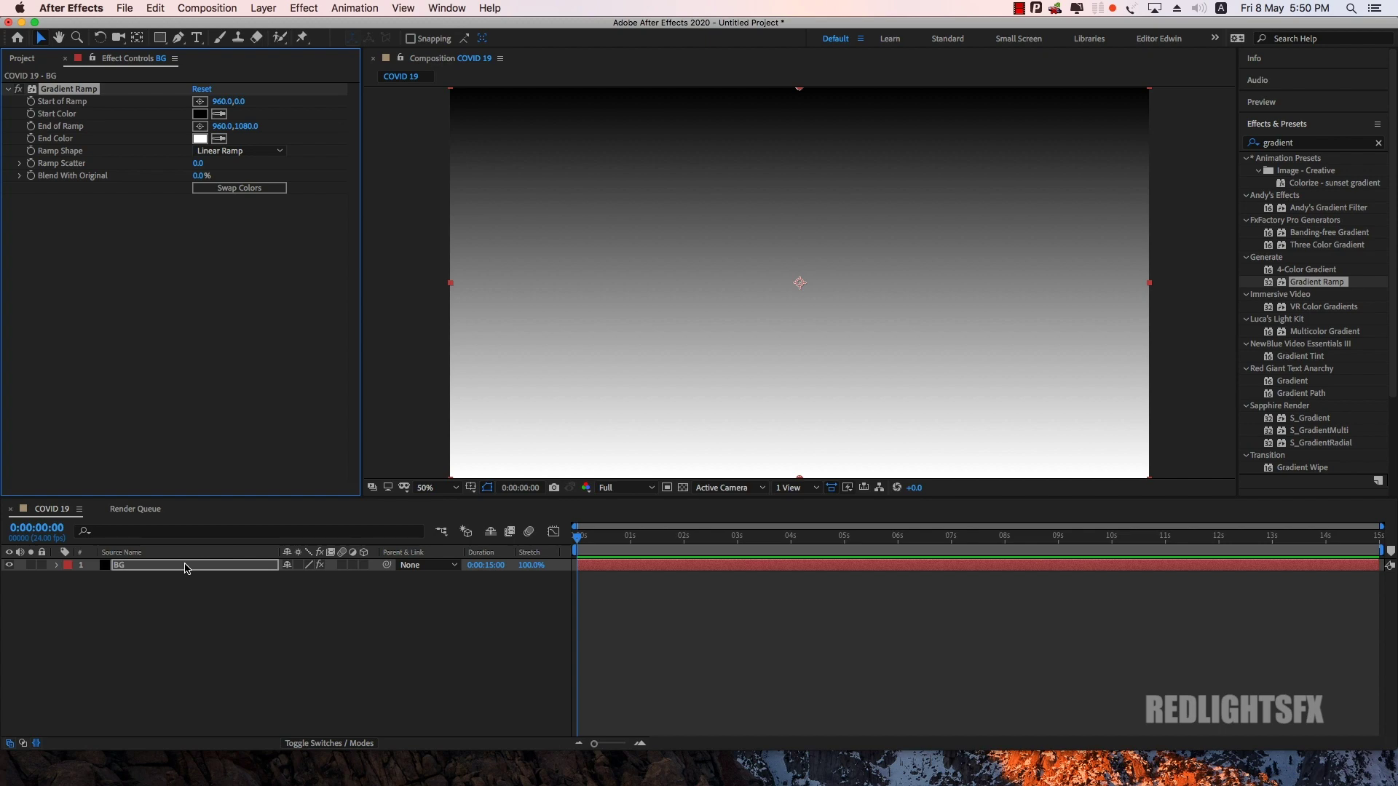
left_click(187, 569)
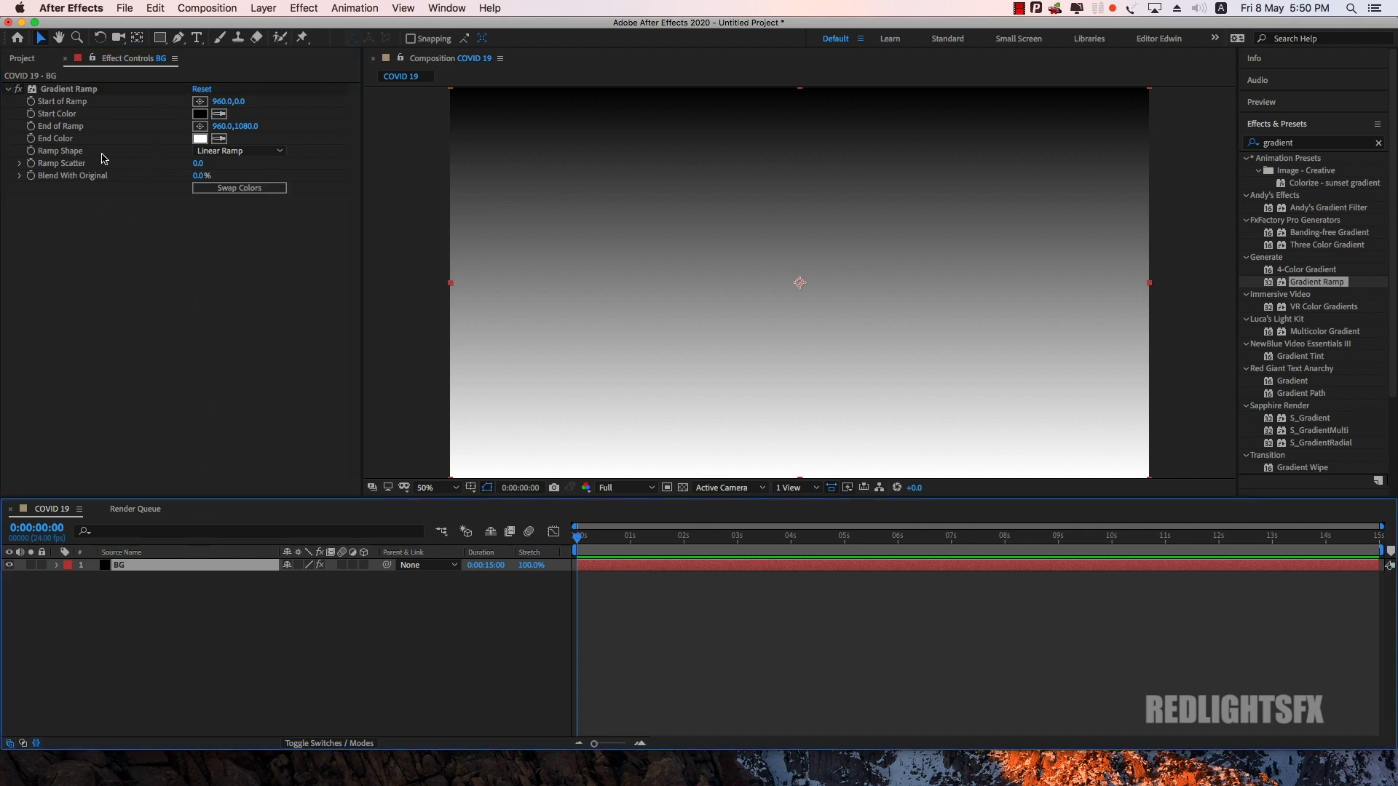
left_click(273, 152)
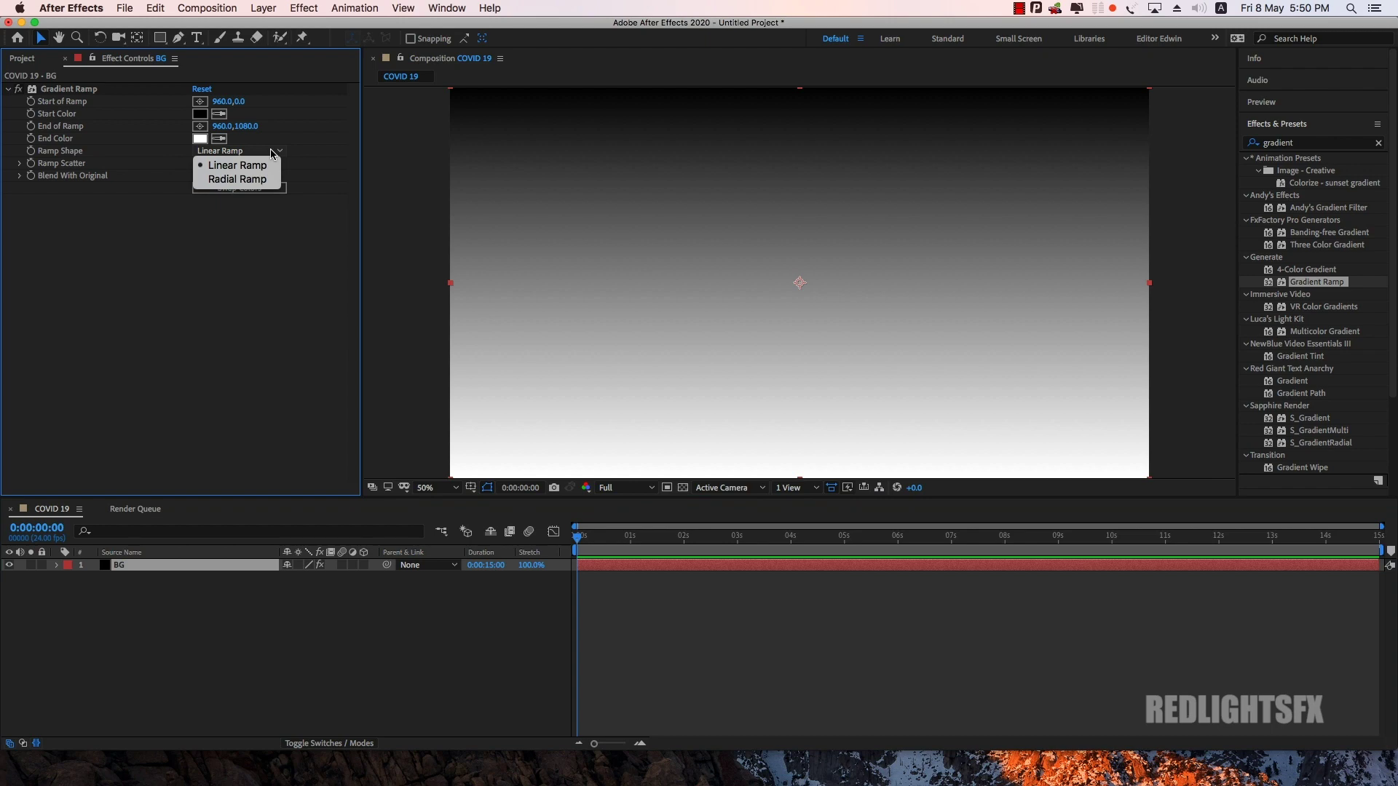
left_click(245, 180)
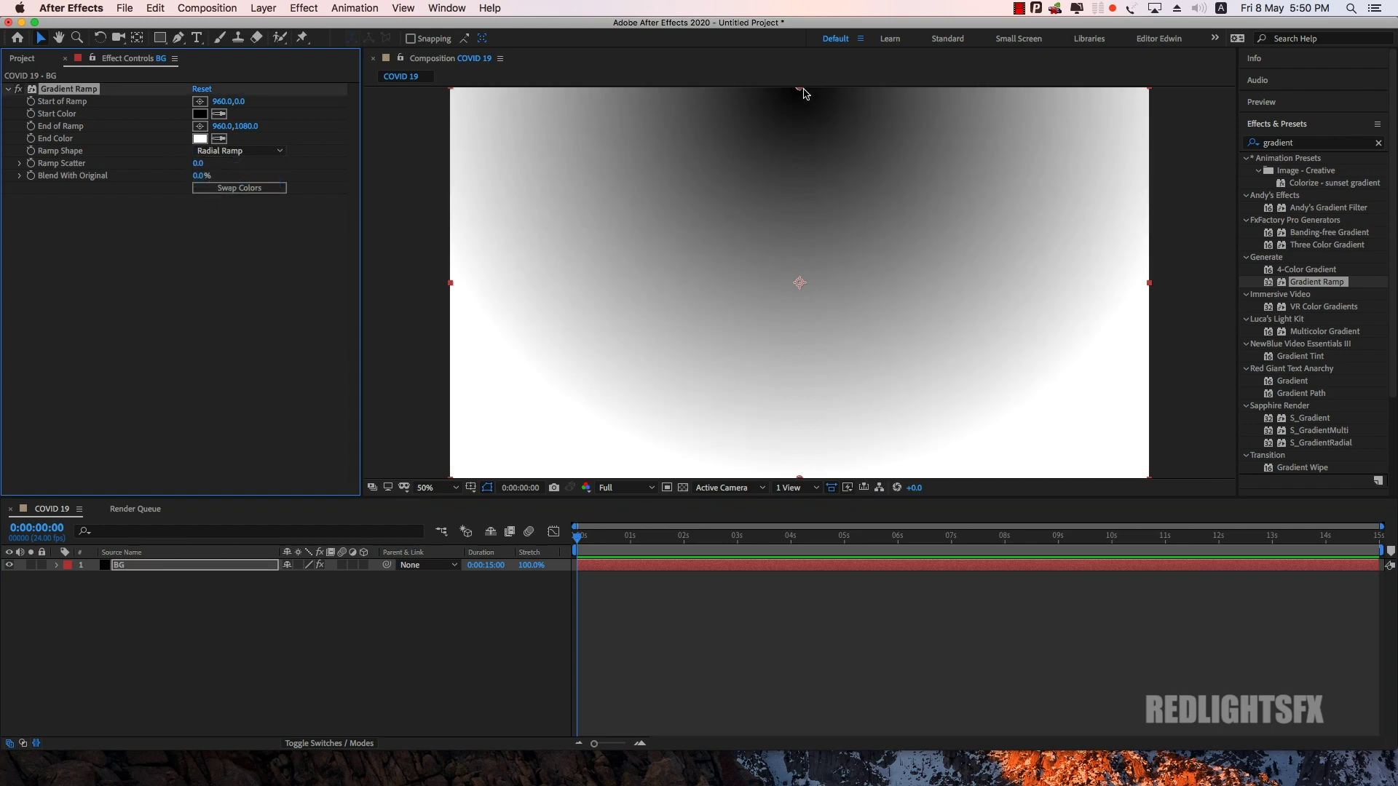
left_click_drag(799, 90, 449, 288)
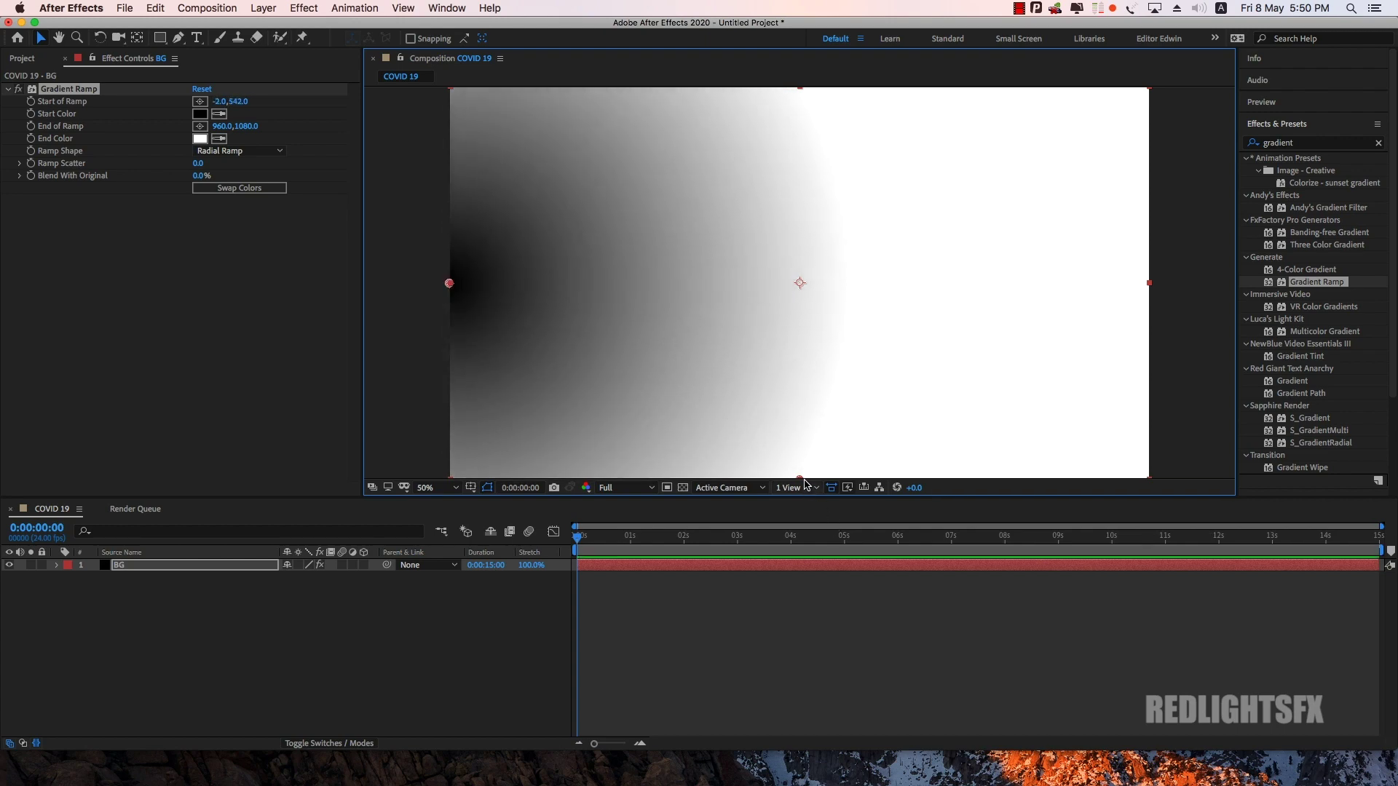
mouse_move(800, 479)
left_mouse_down()
mouse_move(1153, 286)
mouse_move(915, 259)
mouse_move(1260, 290)
mouse_move(1220, 285)
left_mouse_up()
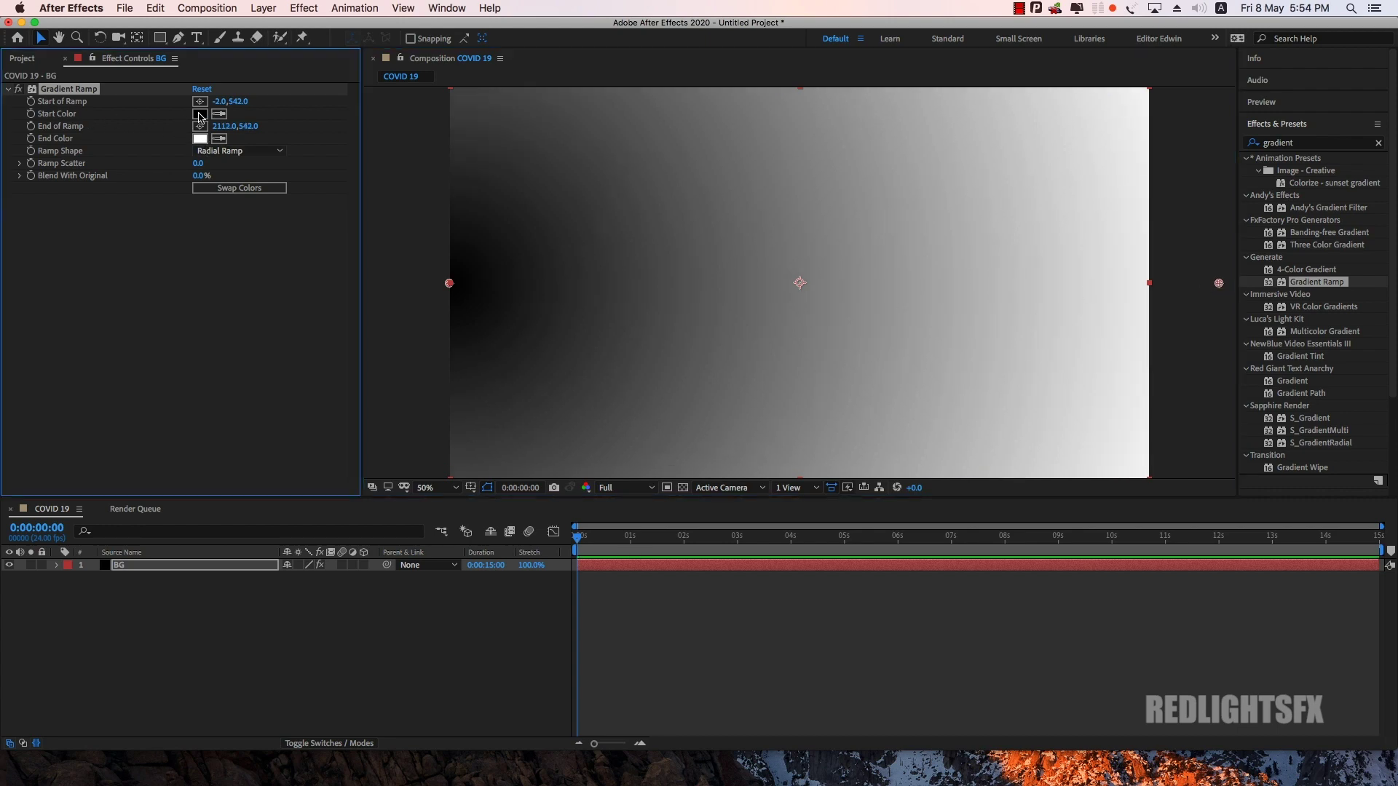
Step: Set the gradient's End Color to dark blue hex 002465
left_click(200, 140)
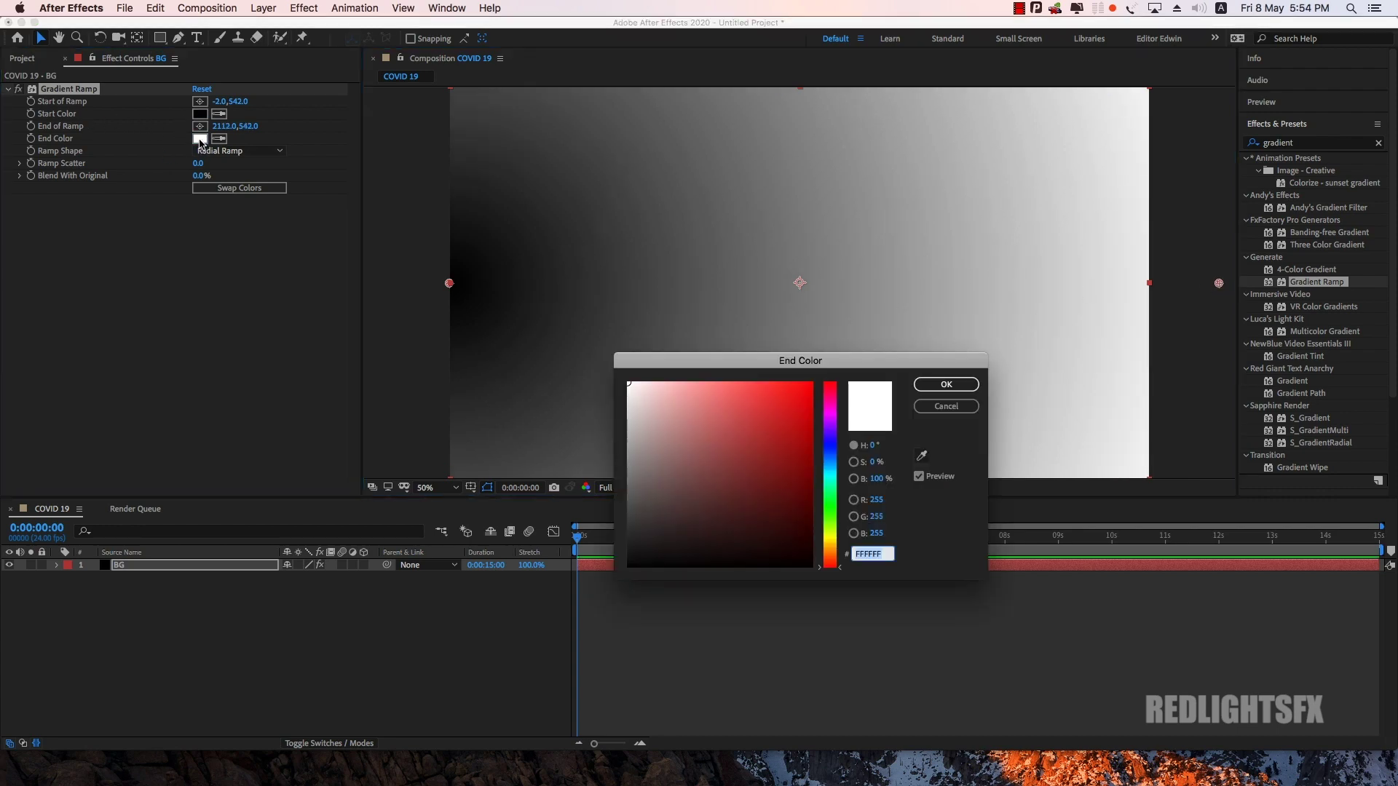
type("002465")
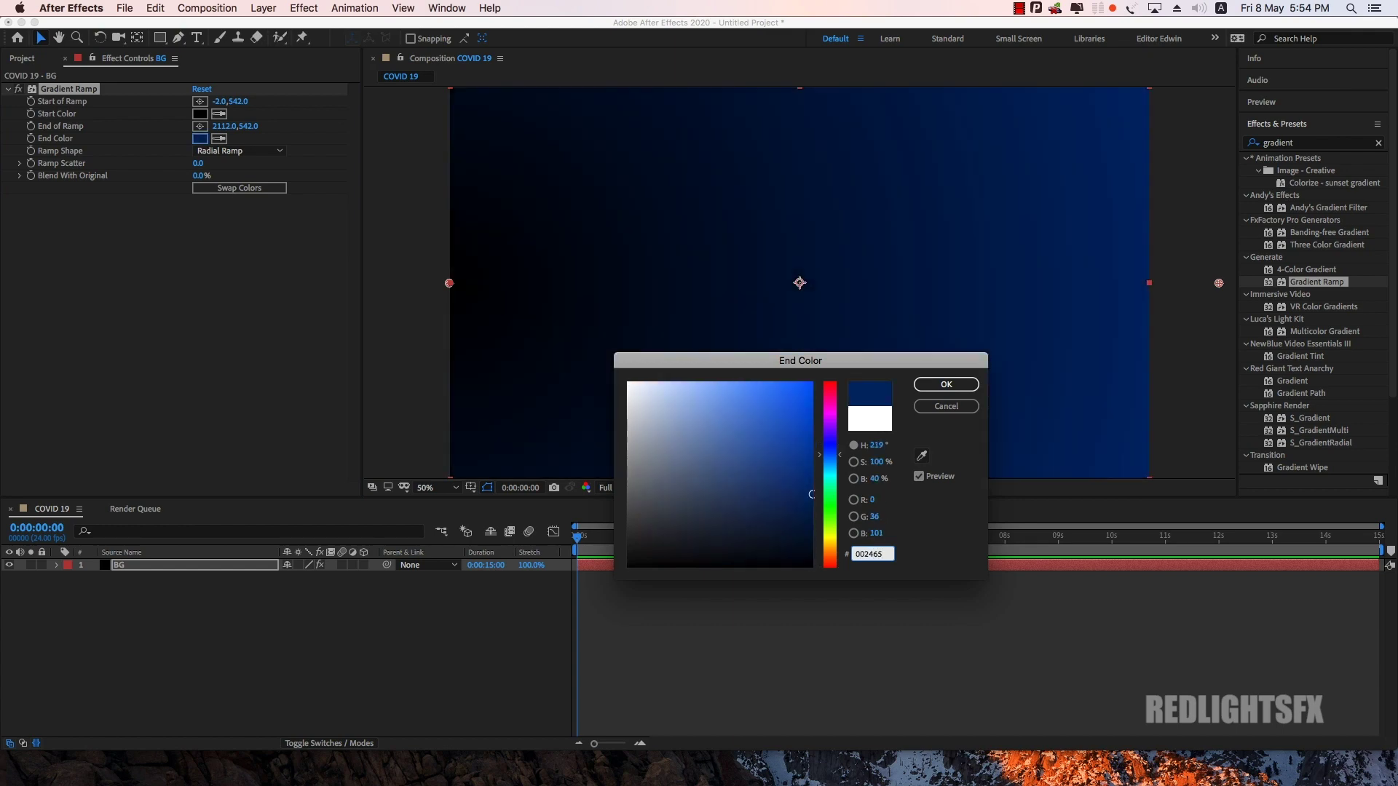
left_click(959, 385)
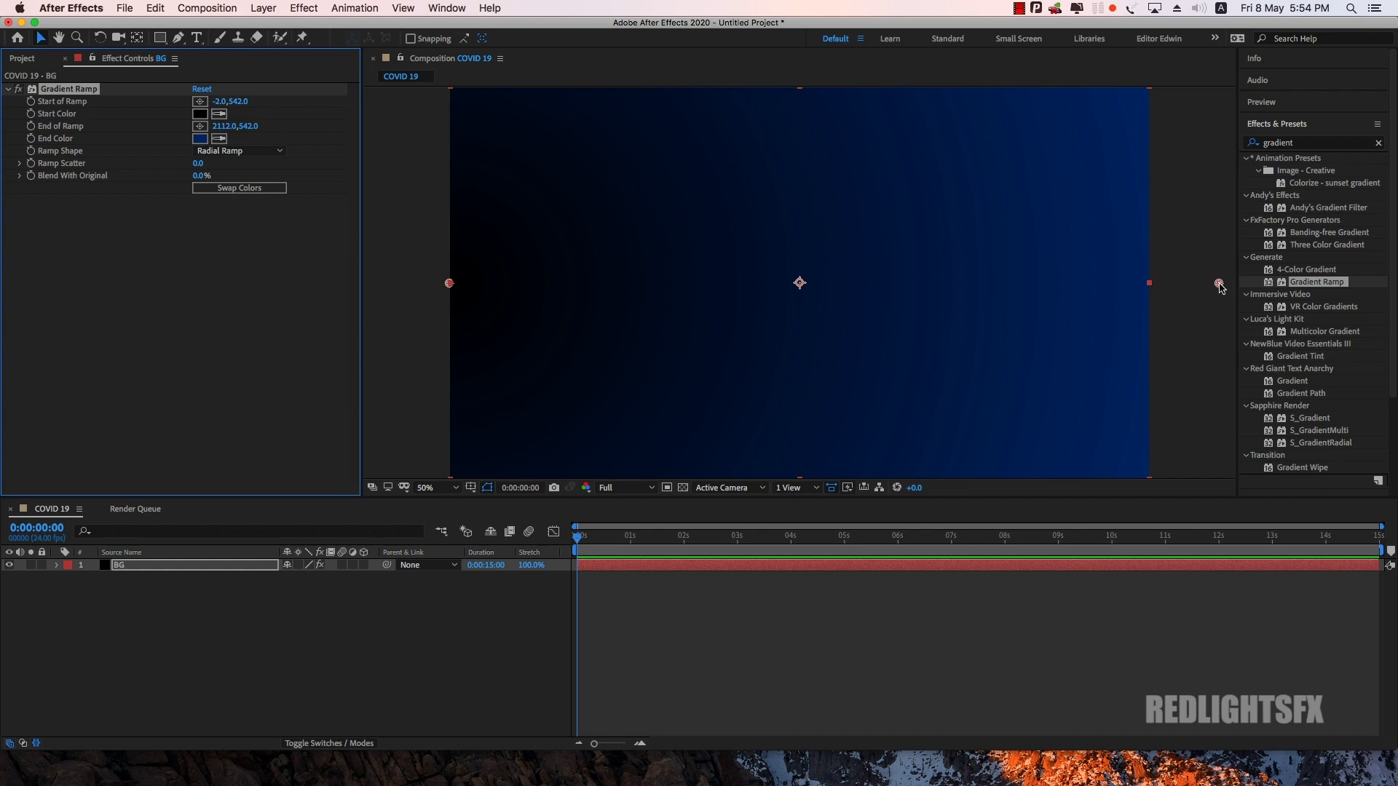
Step: Move the End of Ramp handle just past the right edge of the frame, to 2504,550
left_click_drag(1219, 283, 551, 270)
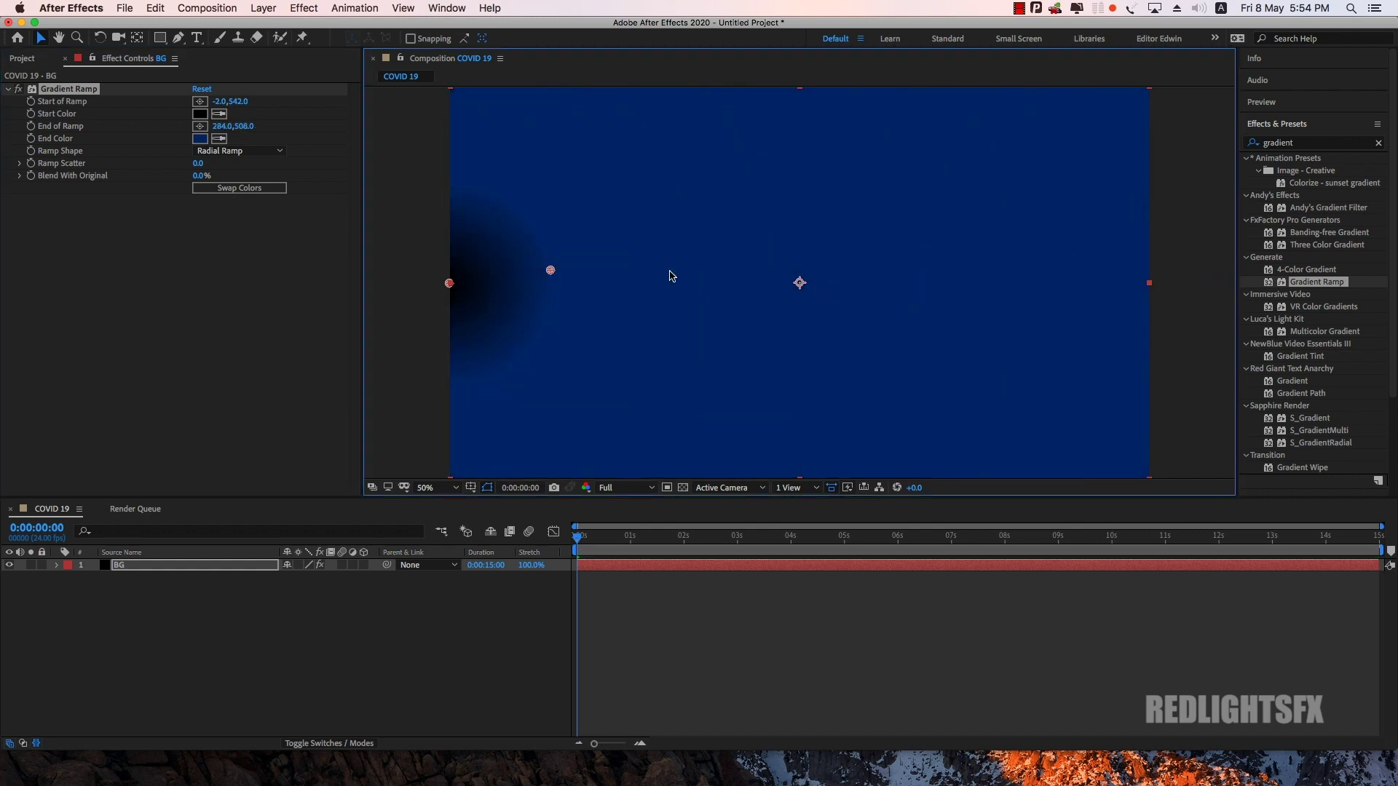
left_click_drag(670, 276, 1371, 283)
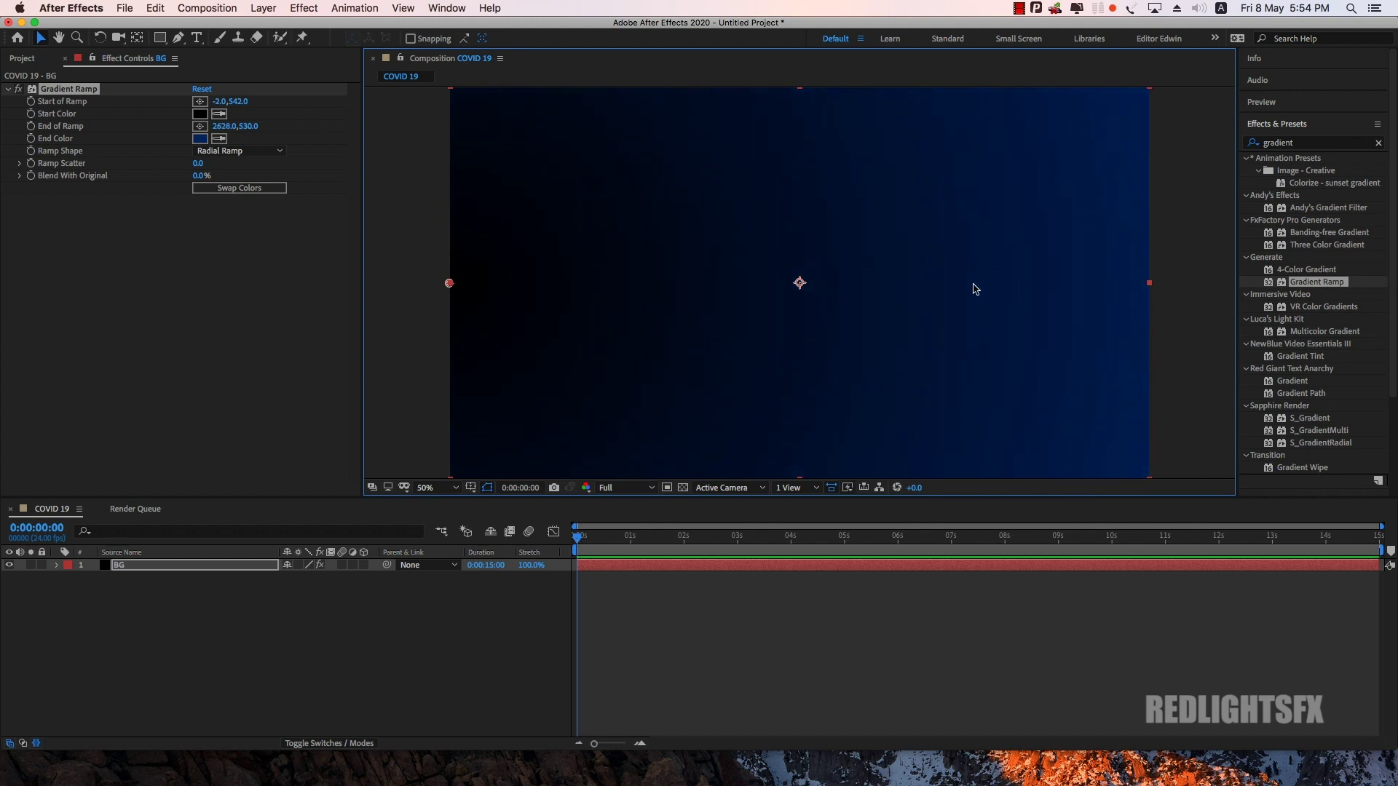
key("comma")
key("comma")
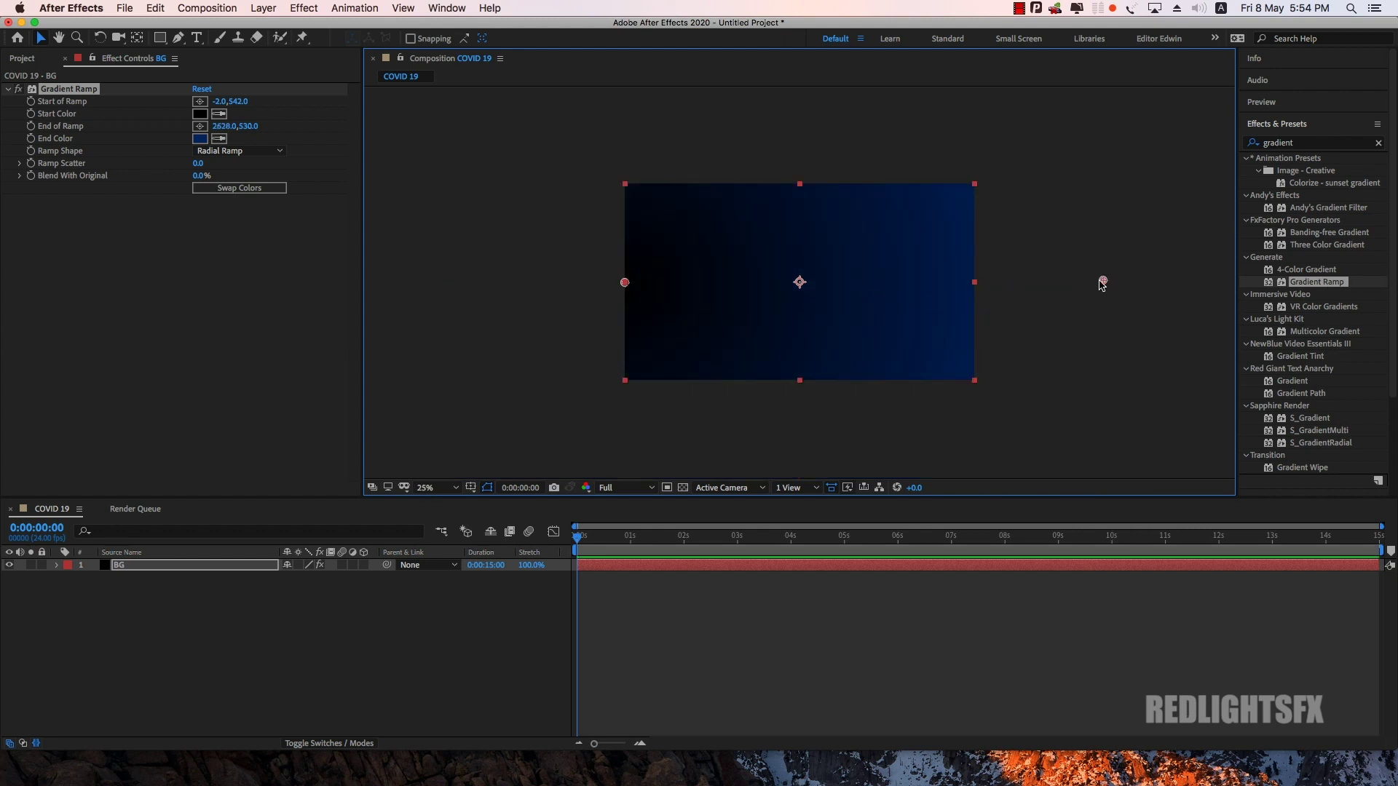
mouse_move(1103, 281)
left_mouse_down()
mouse_move(933, 282)
mouse_move(1194, 285)
mouse_move(1107, 284)
left_mouse_up()
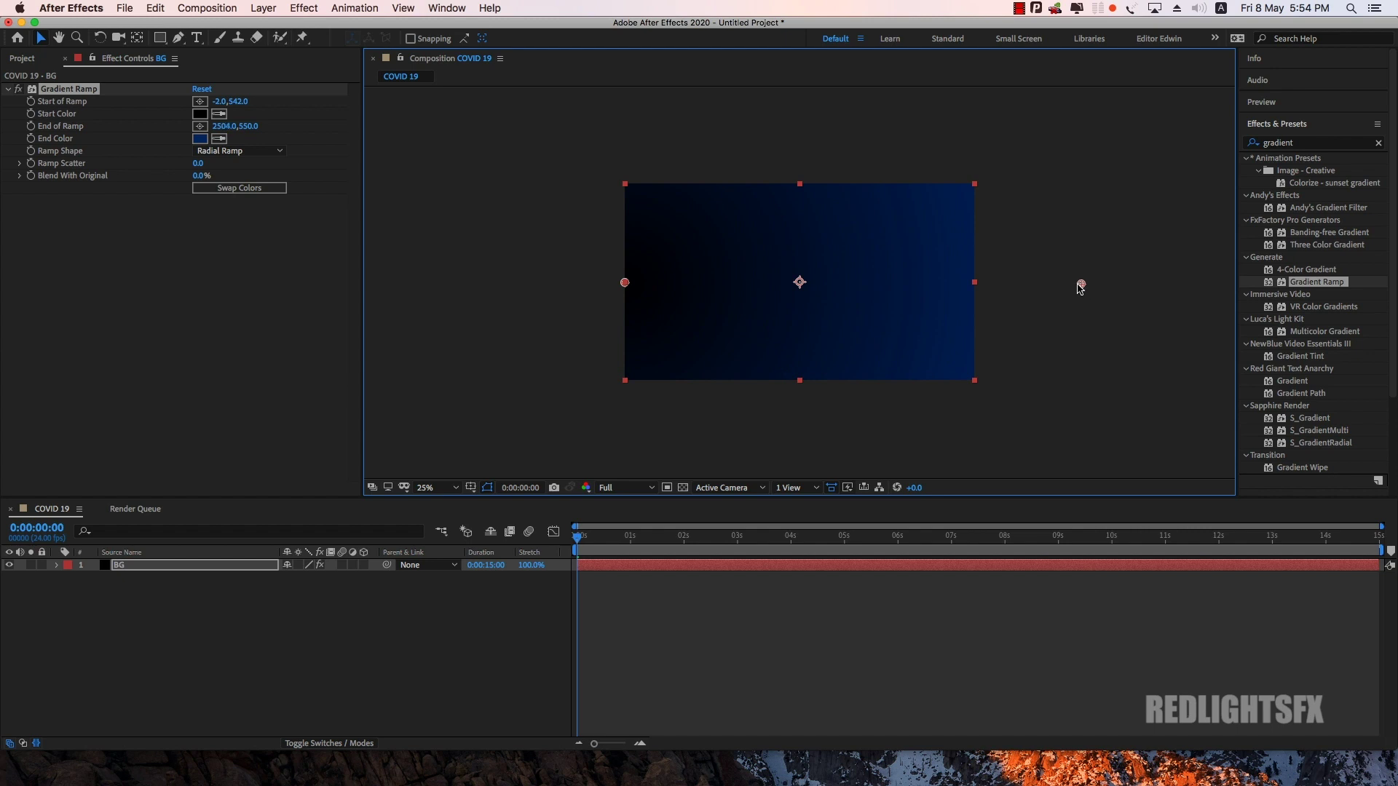
key("period")
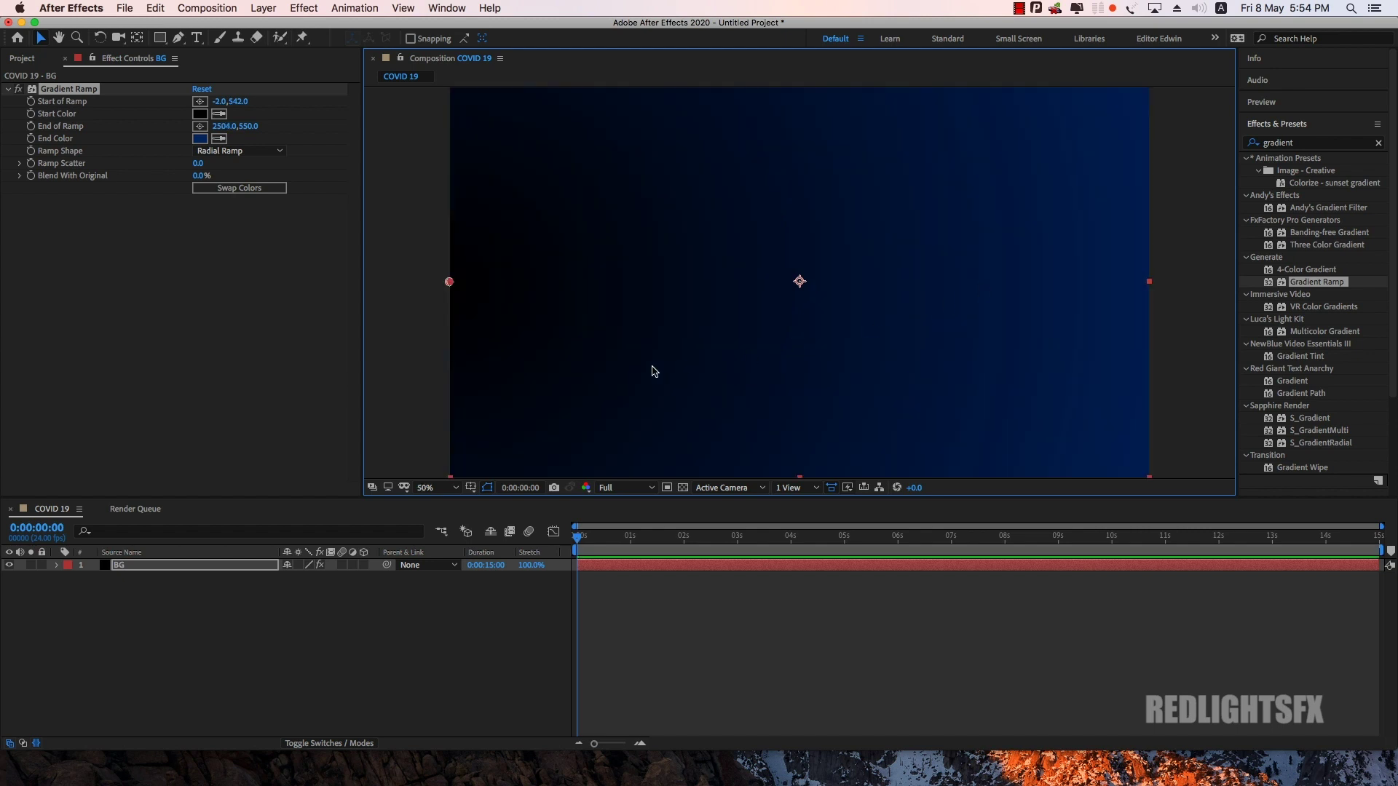
key("super+alt+2")
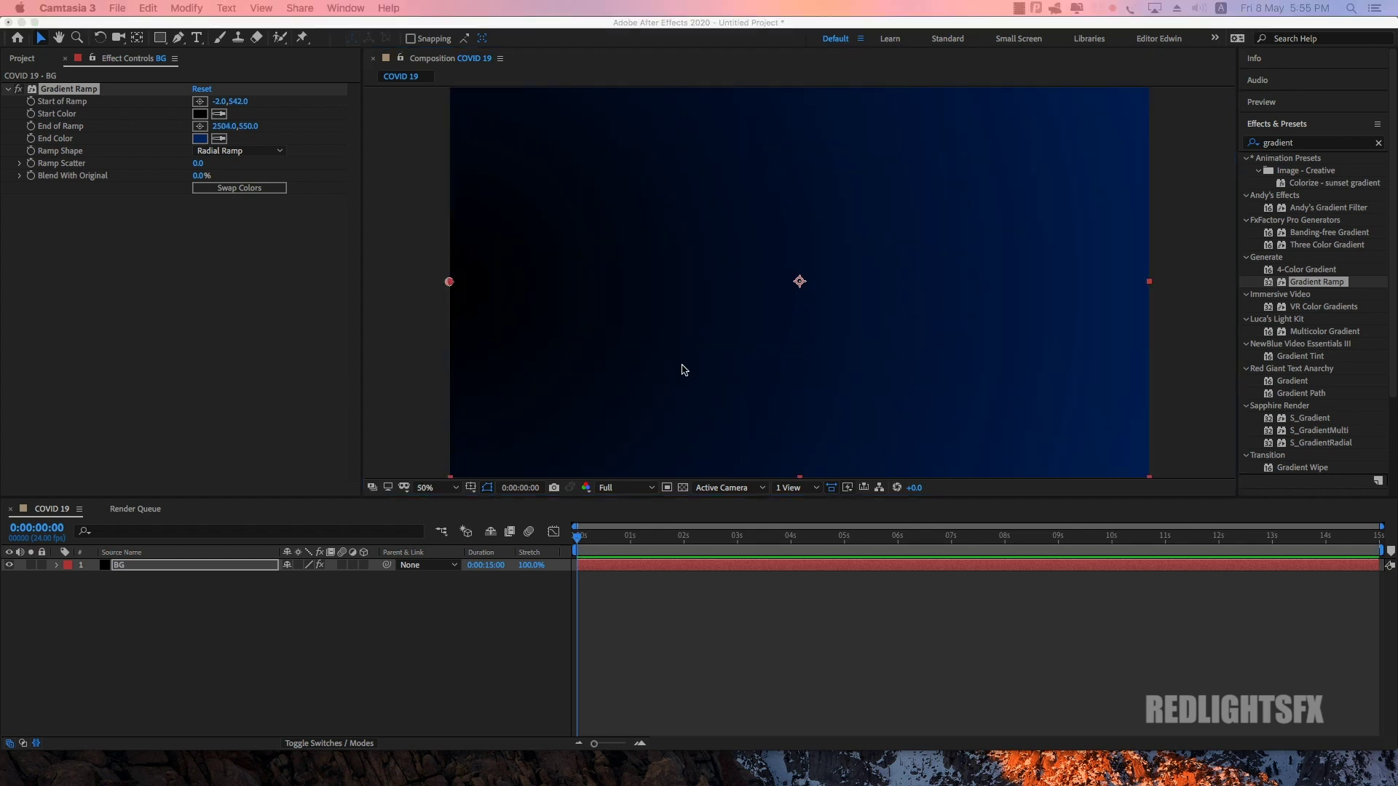
Step: Add a new solid layer named Texture above BG
right_click(298, 625)
mouse_move(407, 623)
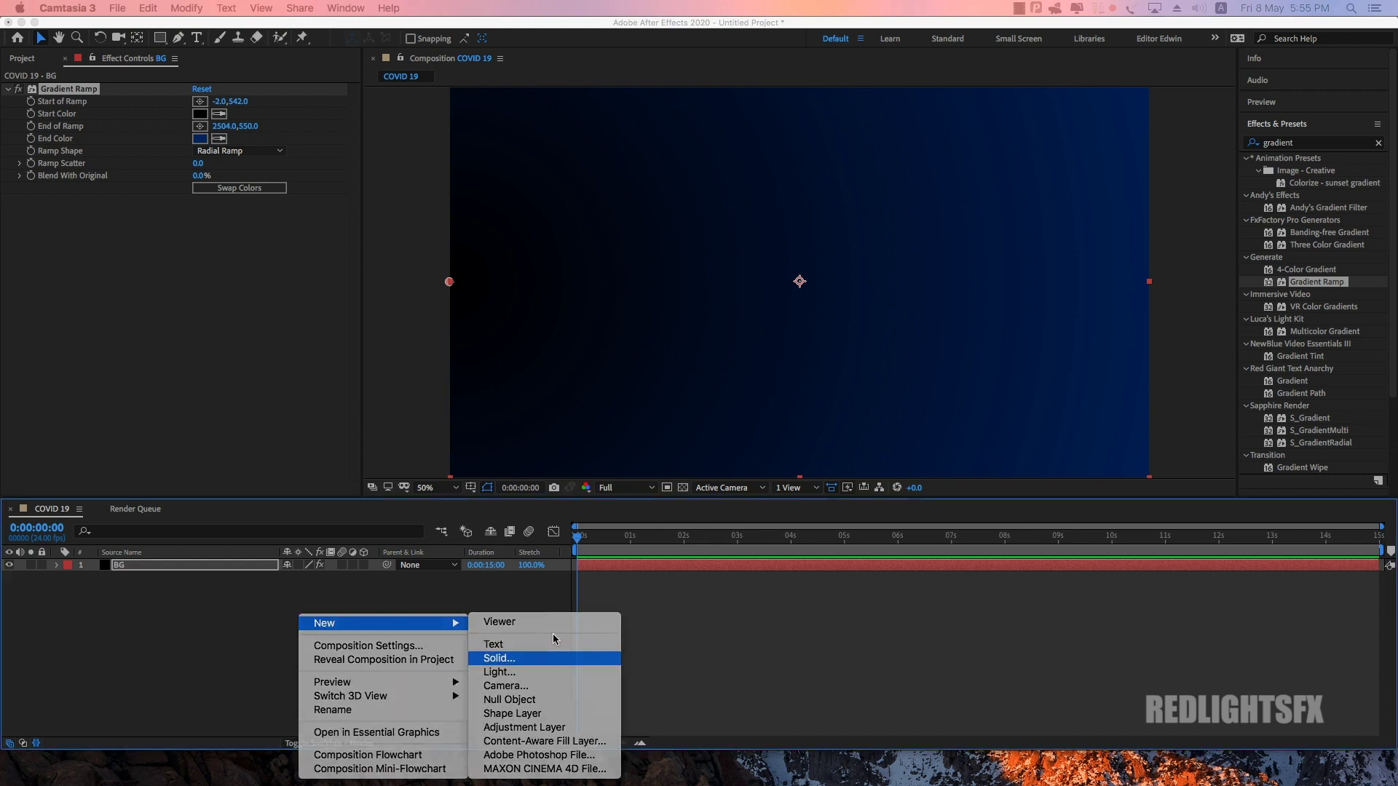
left_click(499, 658)
type("Texture")
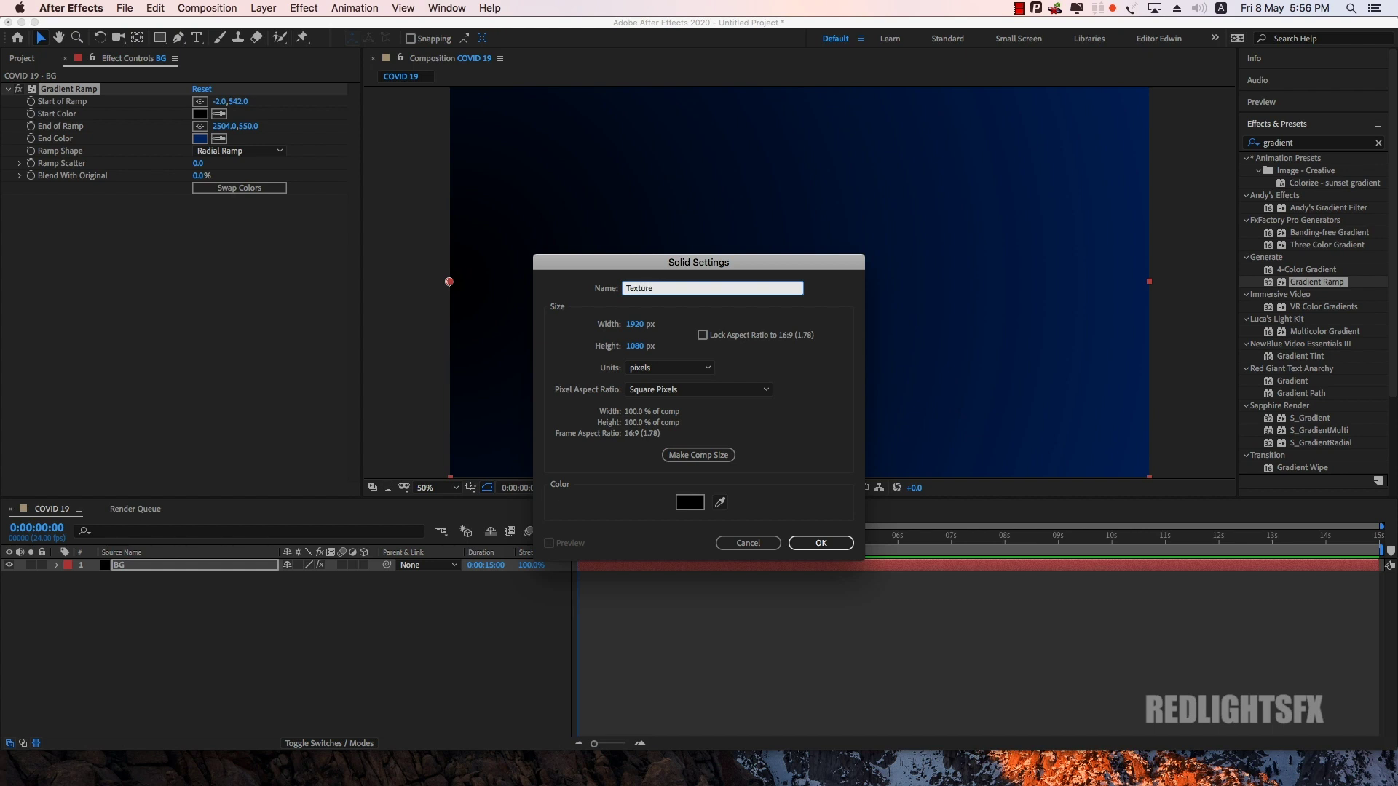
left_click(826, 544)
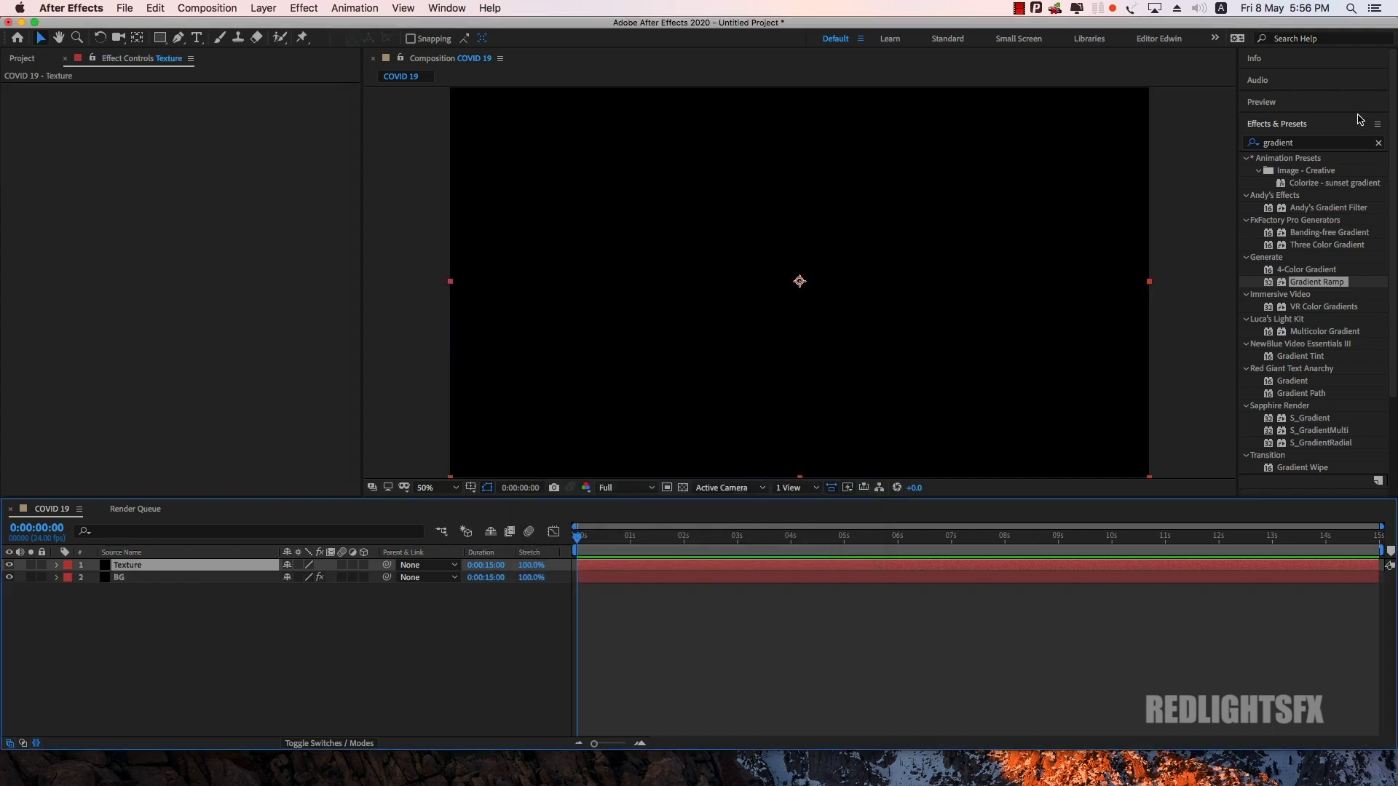
Step: Apply the Fractal Noise effect to the Texture layer
left_click(1376, 140)
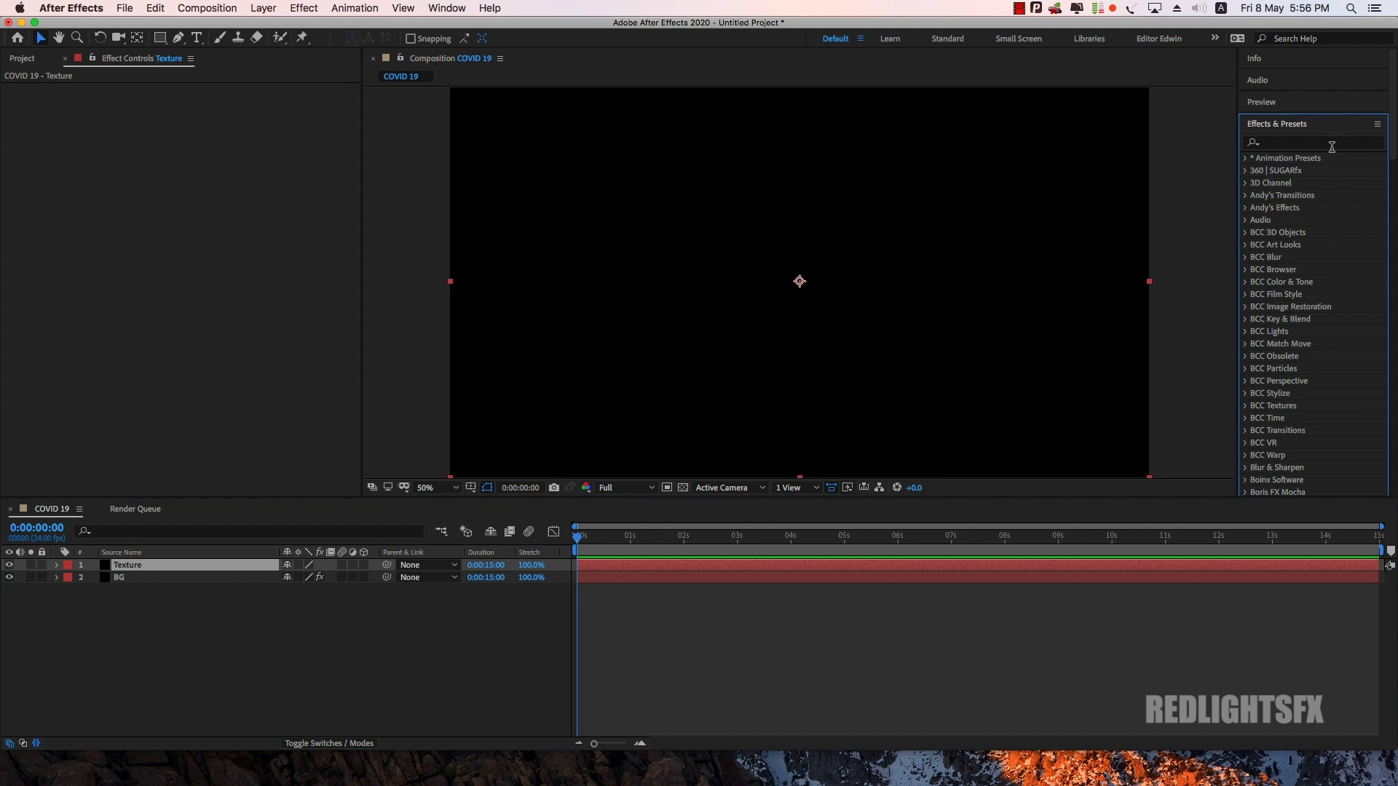
left_click(1332, 143)
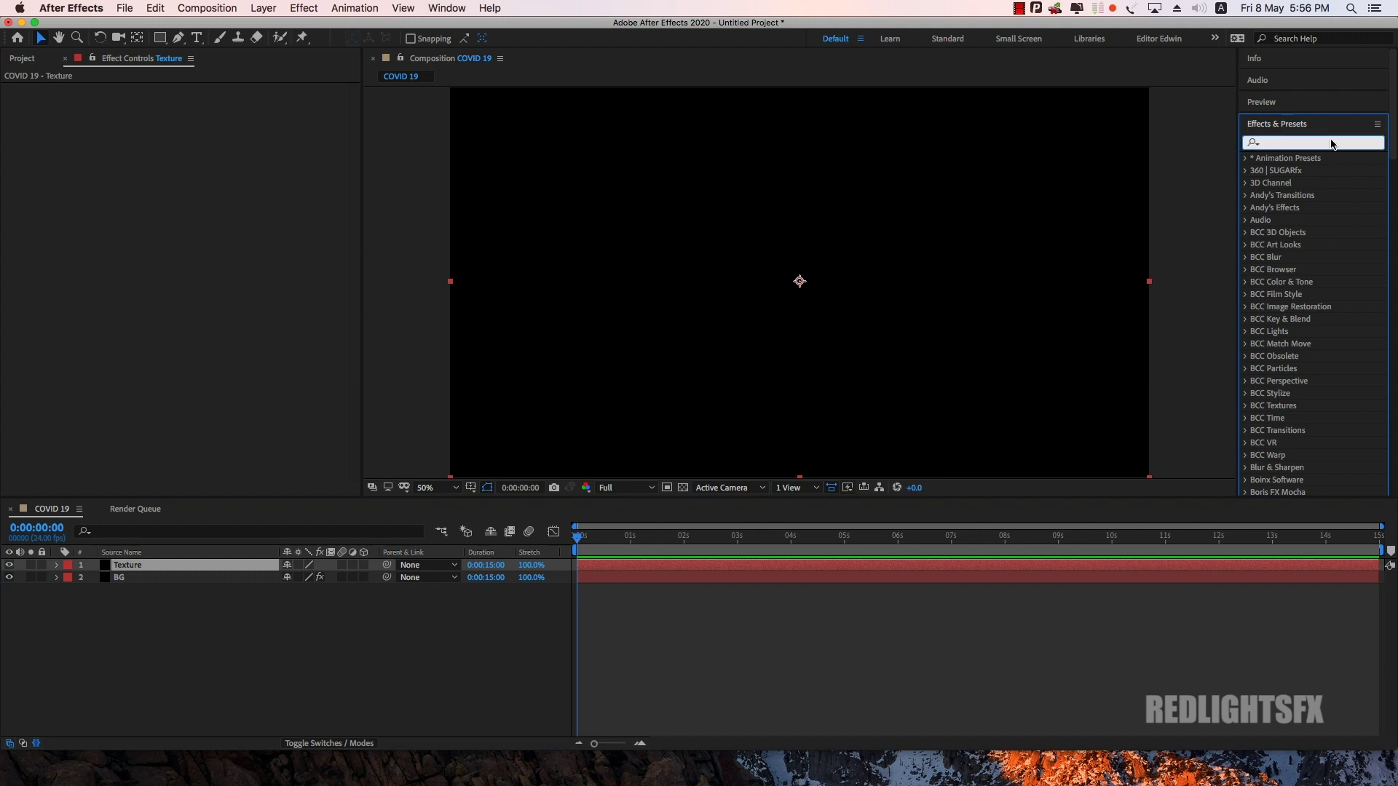
type("fract")
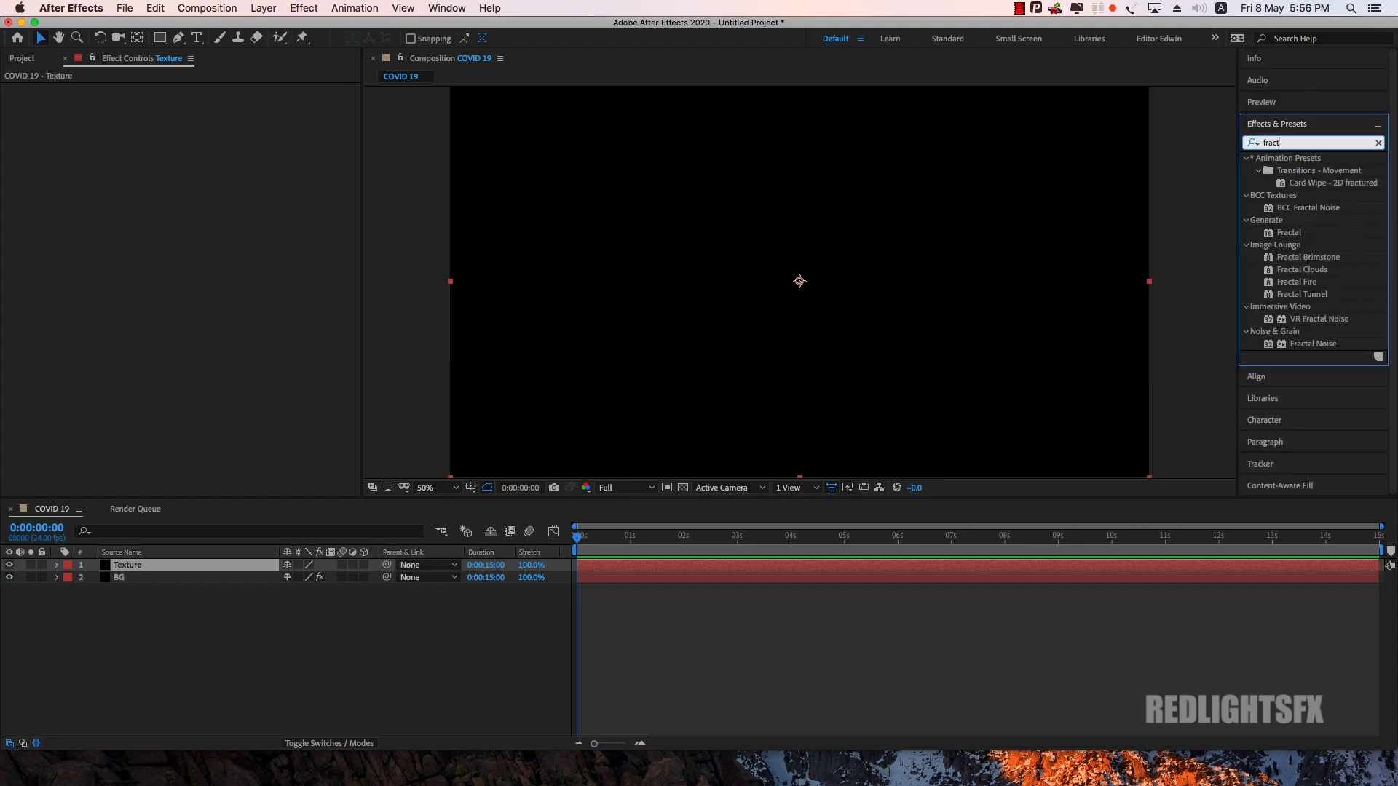
mouse_move(1313, 344)
left_mouse_down()
mouse_move(169, 547)
mouse_move(161, 565)
left_mouse_up()
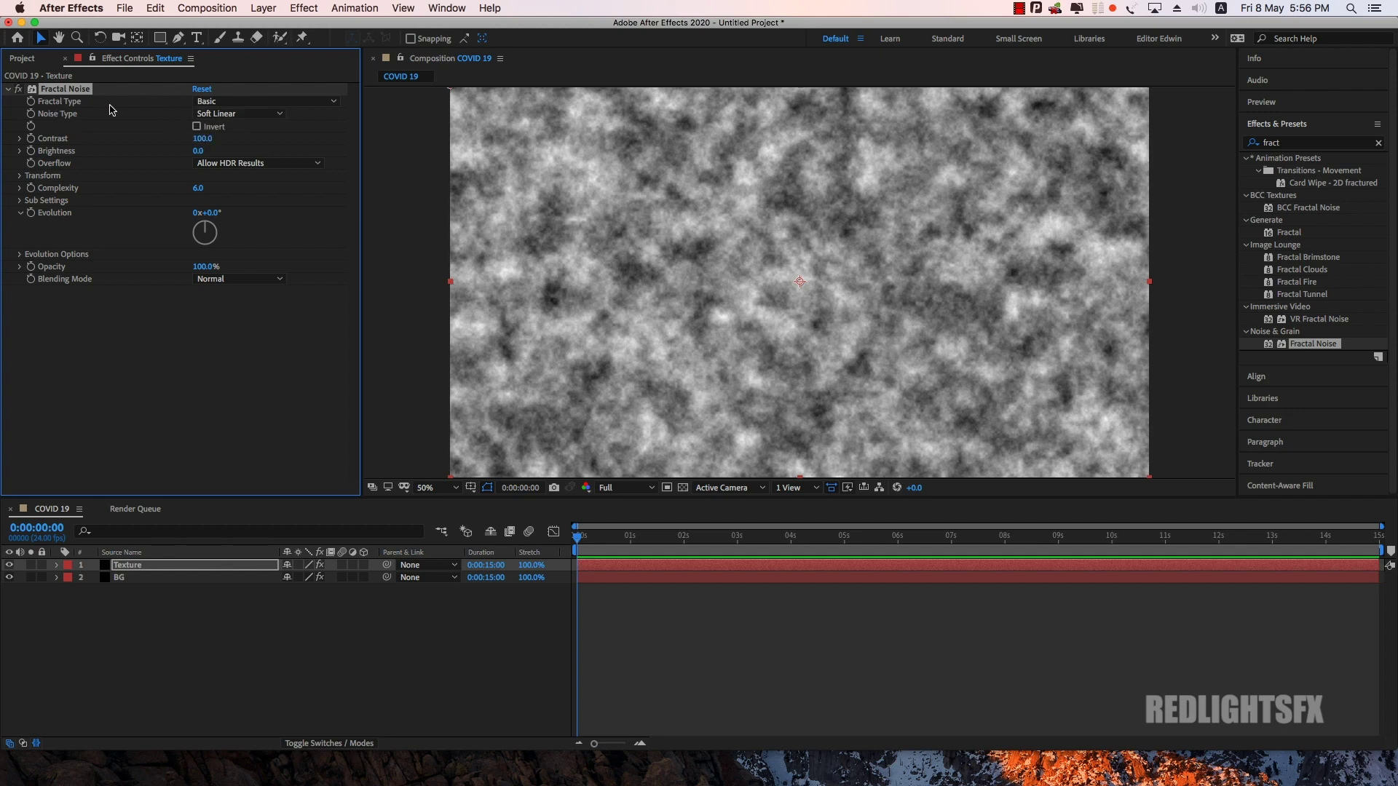
Step: Set Fractal Noise to Dynamic Progressive with Contrast 80 and Brightness 20
left_click(316, 103)
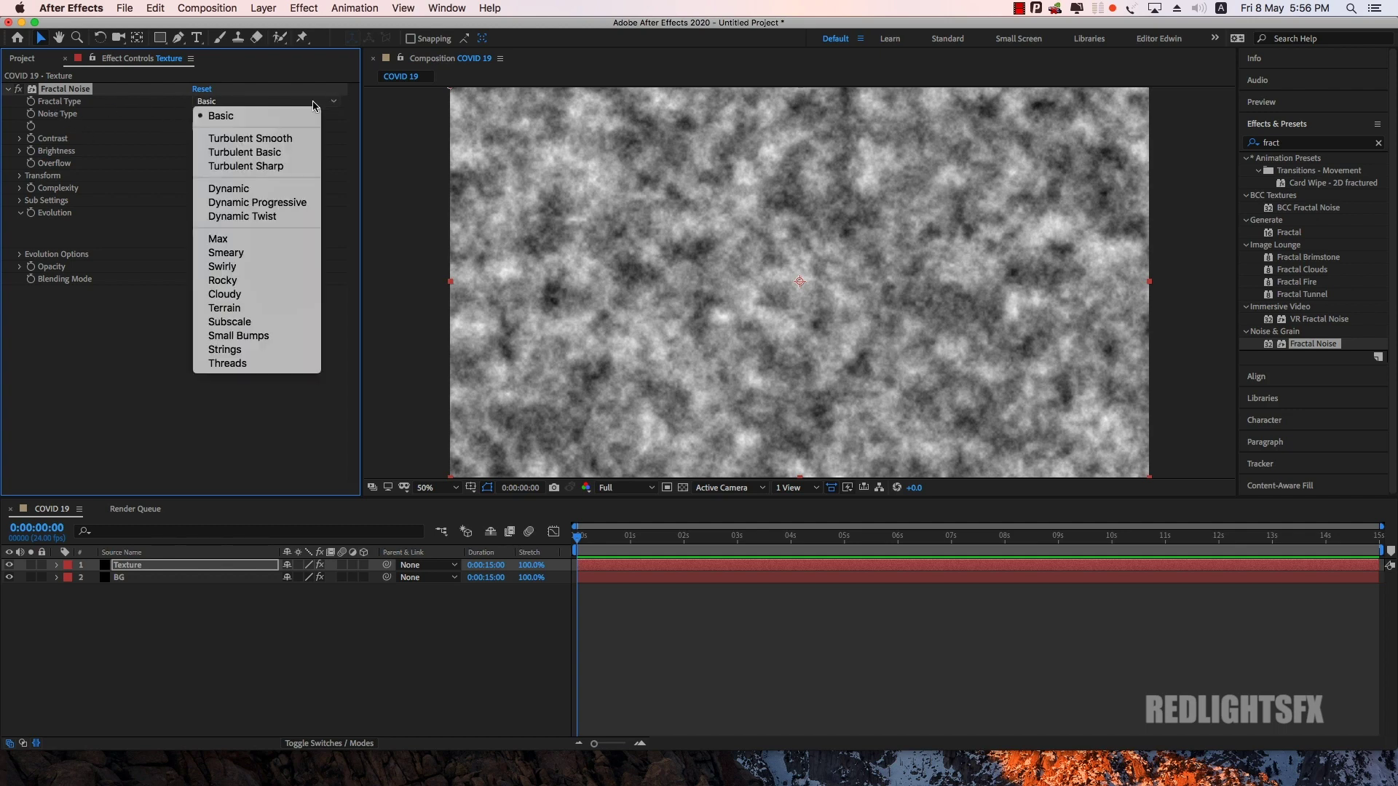
left_click(268, 203)
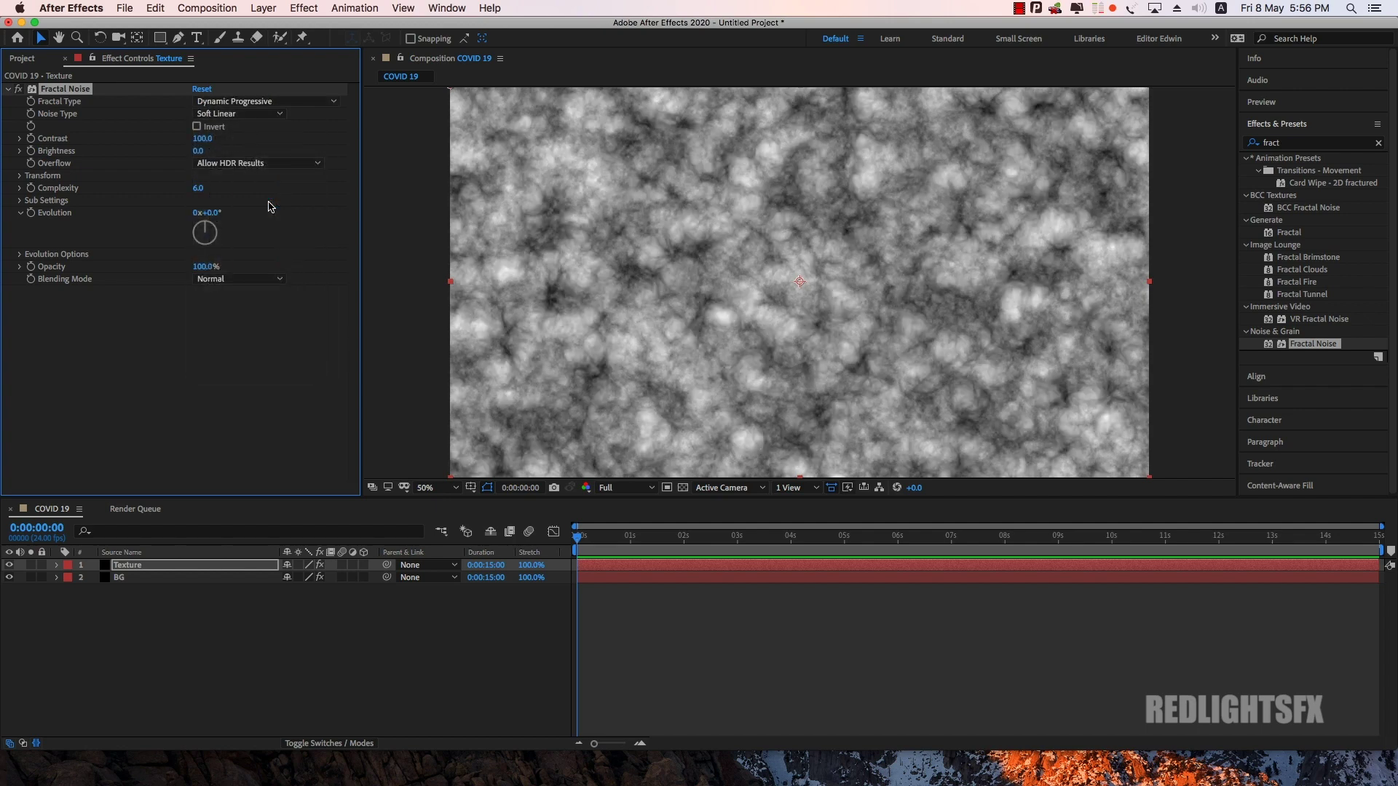
left_click(205, 139)
type("80")
key("Return")
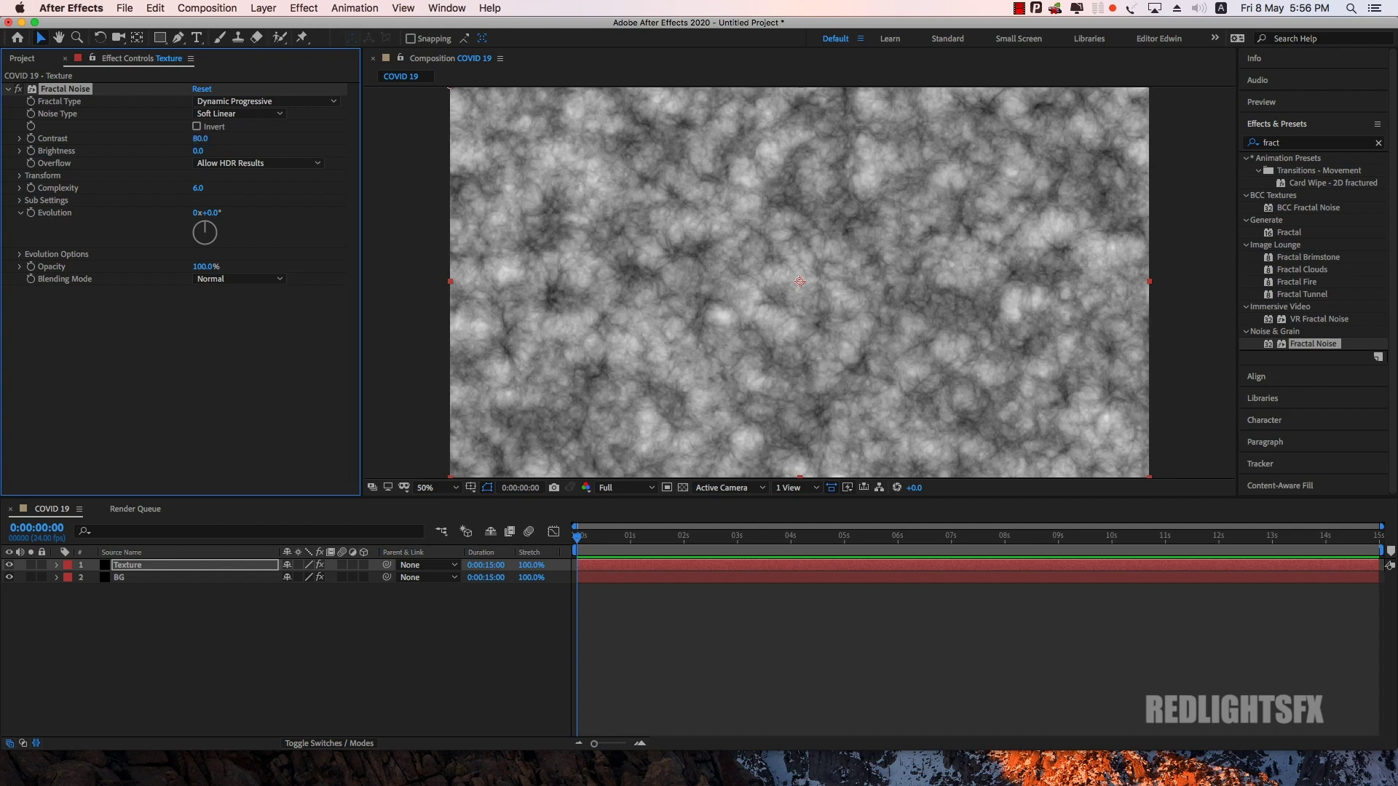
left_click(198, 151)
type("0")
key("Return")
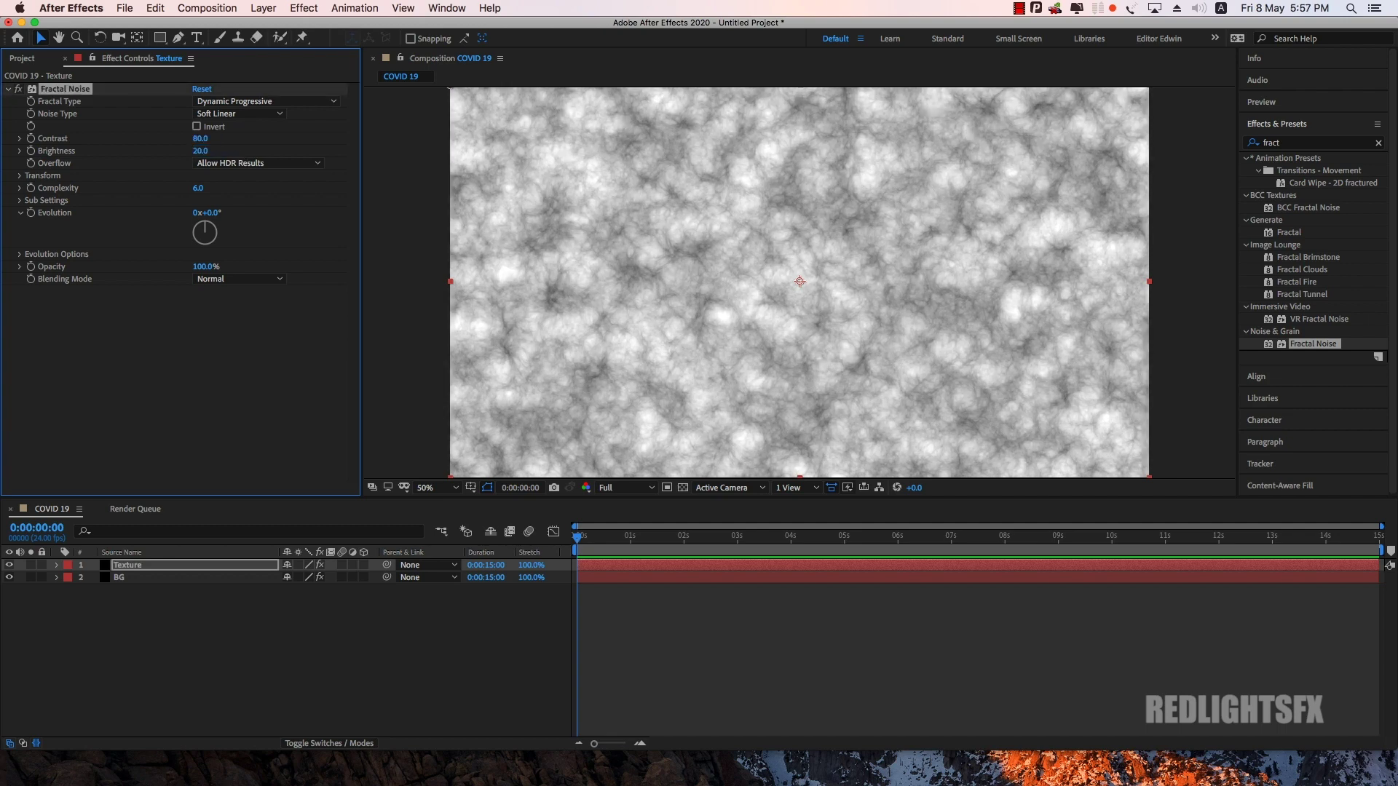
left_click(633, 569)
Step: Reduce the noise Transform Scale to 27 and add an expression to Evolution
left_click(21, 175)
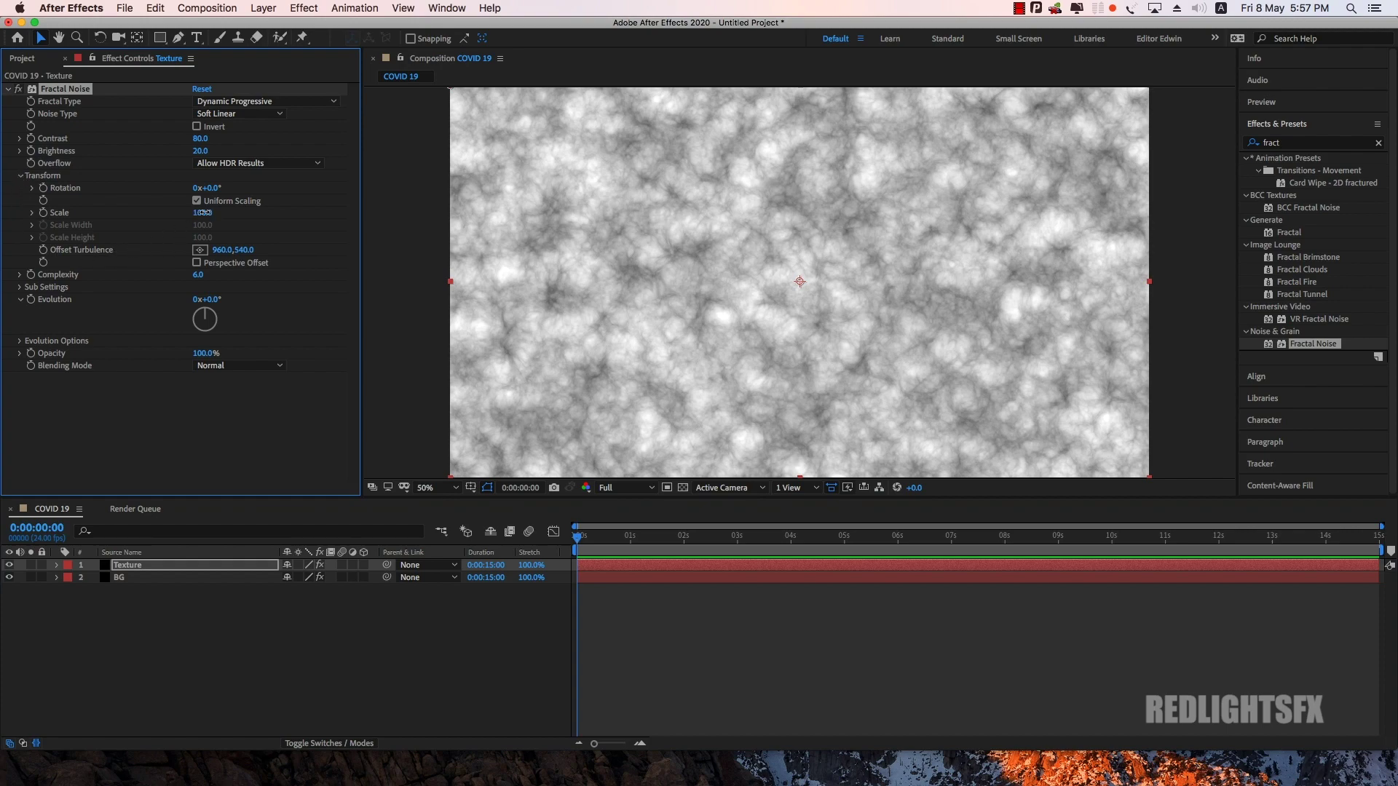
left_click_drag(206, 213, 155, 216)
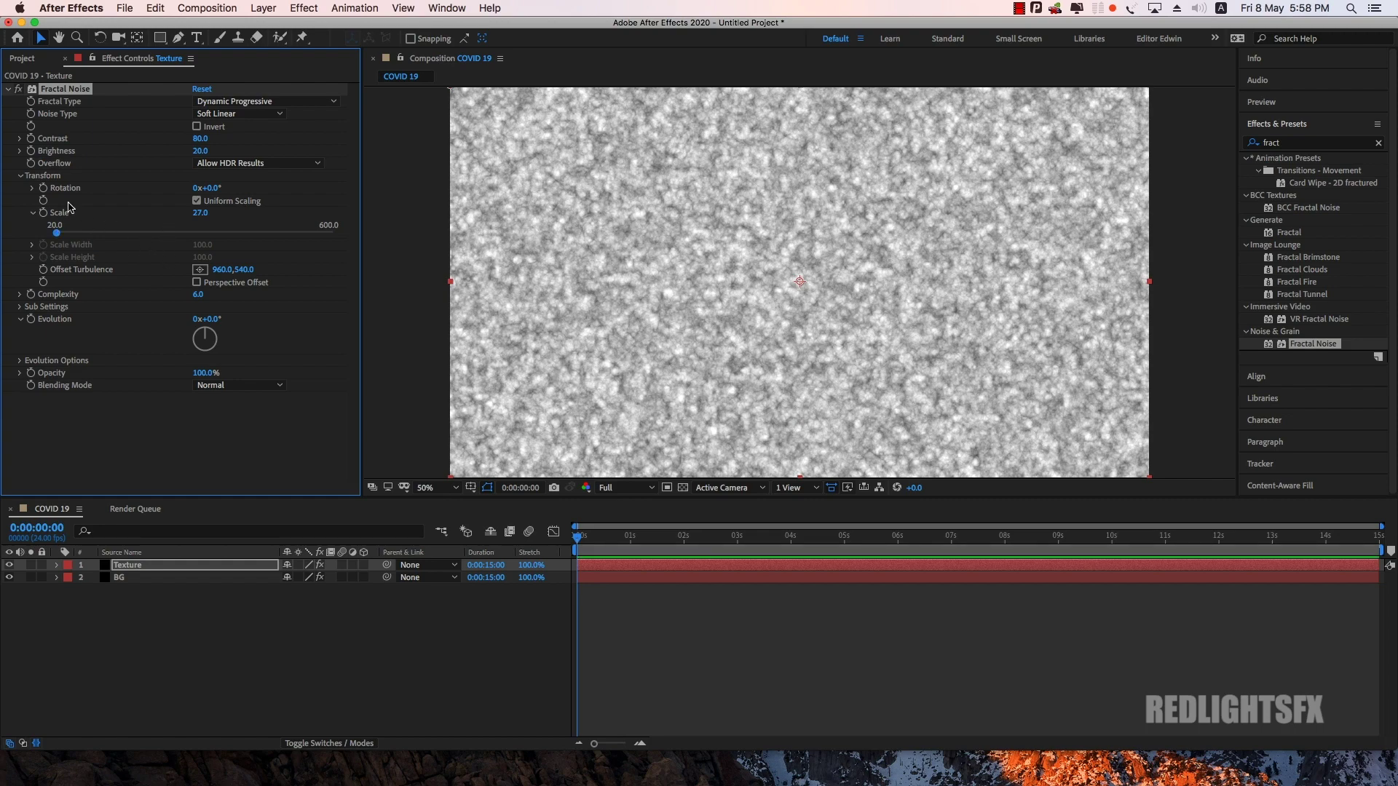
left_click(20, 176)
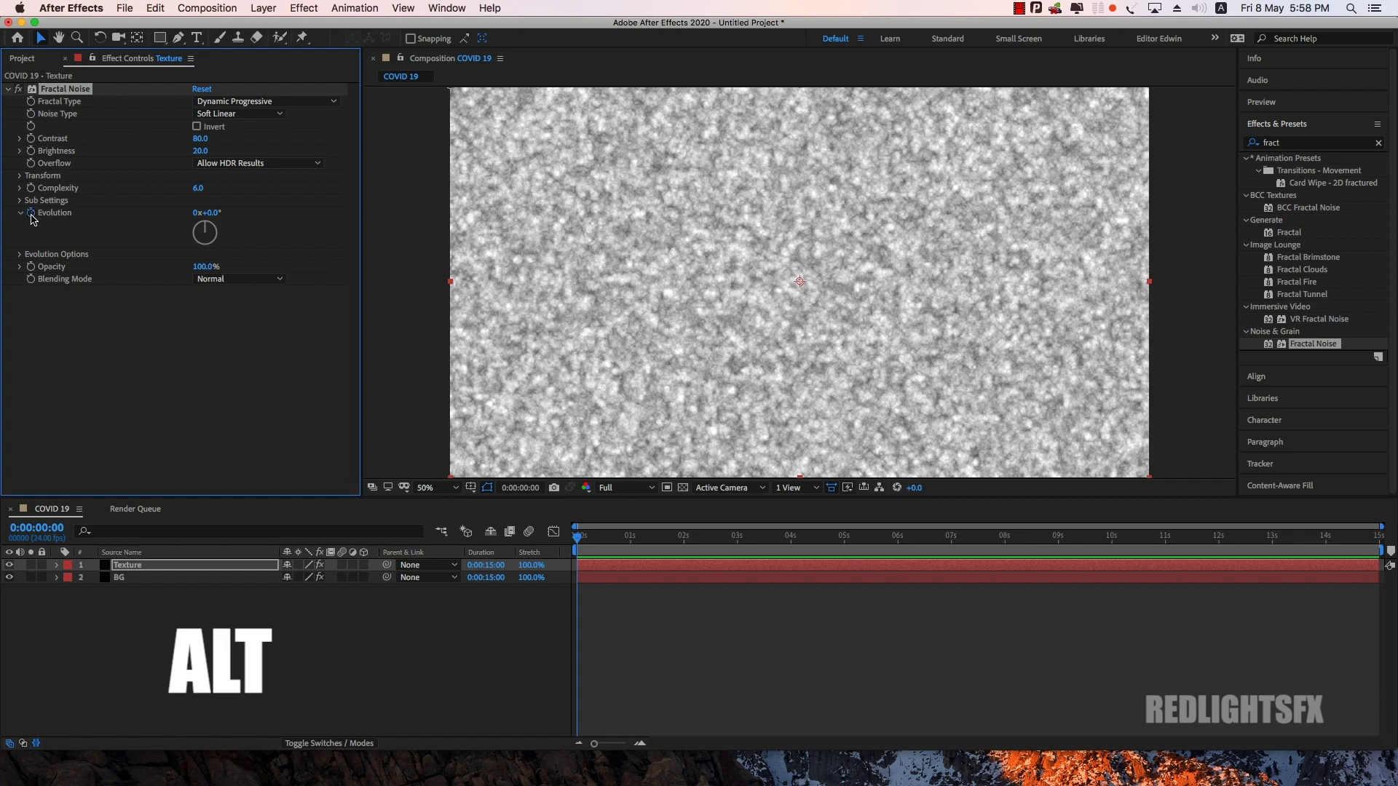
left_click(32, 213, "alt")
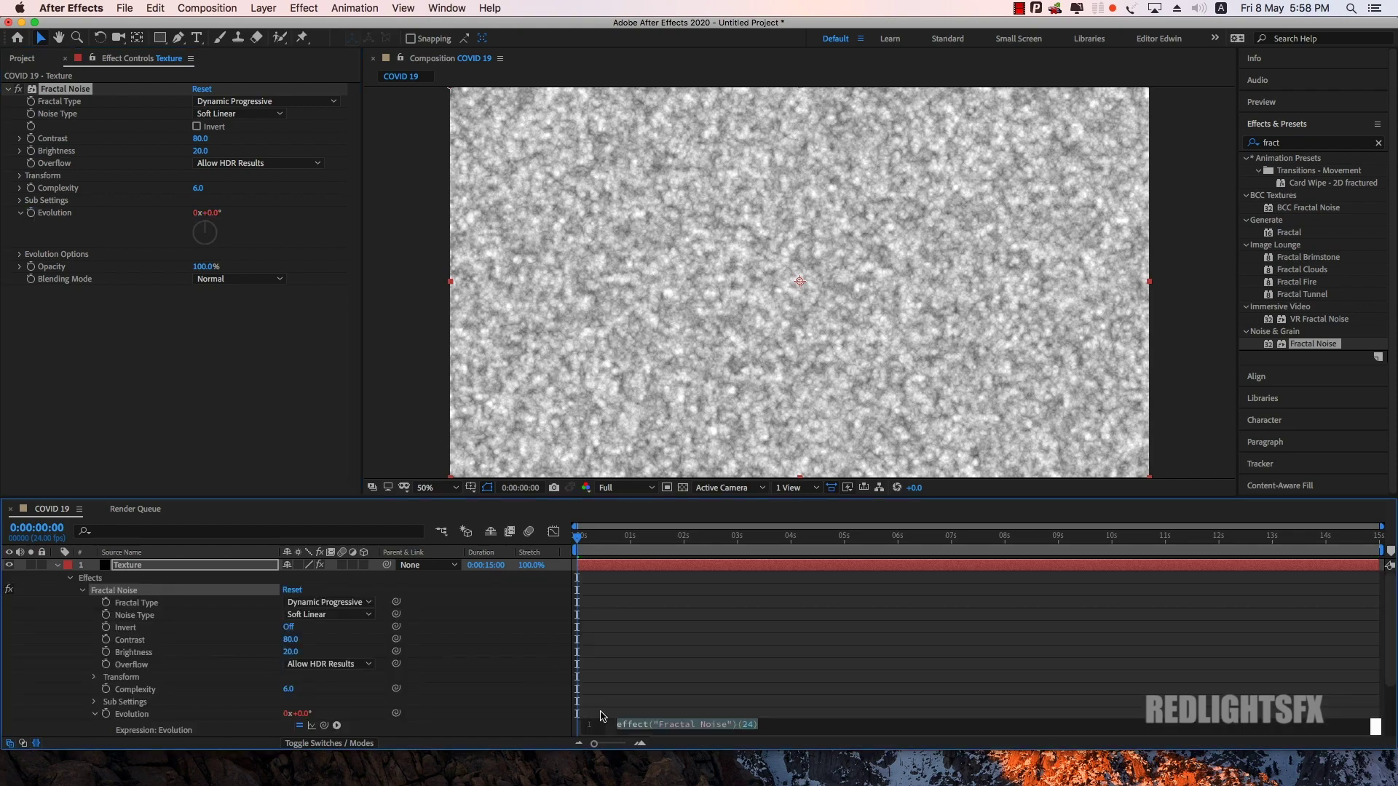
Step: Replace the Evolution expression with time*50 and preview the evolving noise
left_click(639, 725)
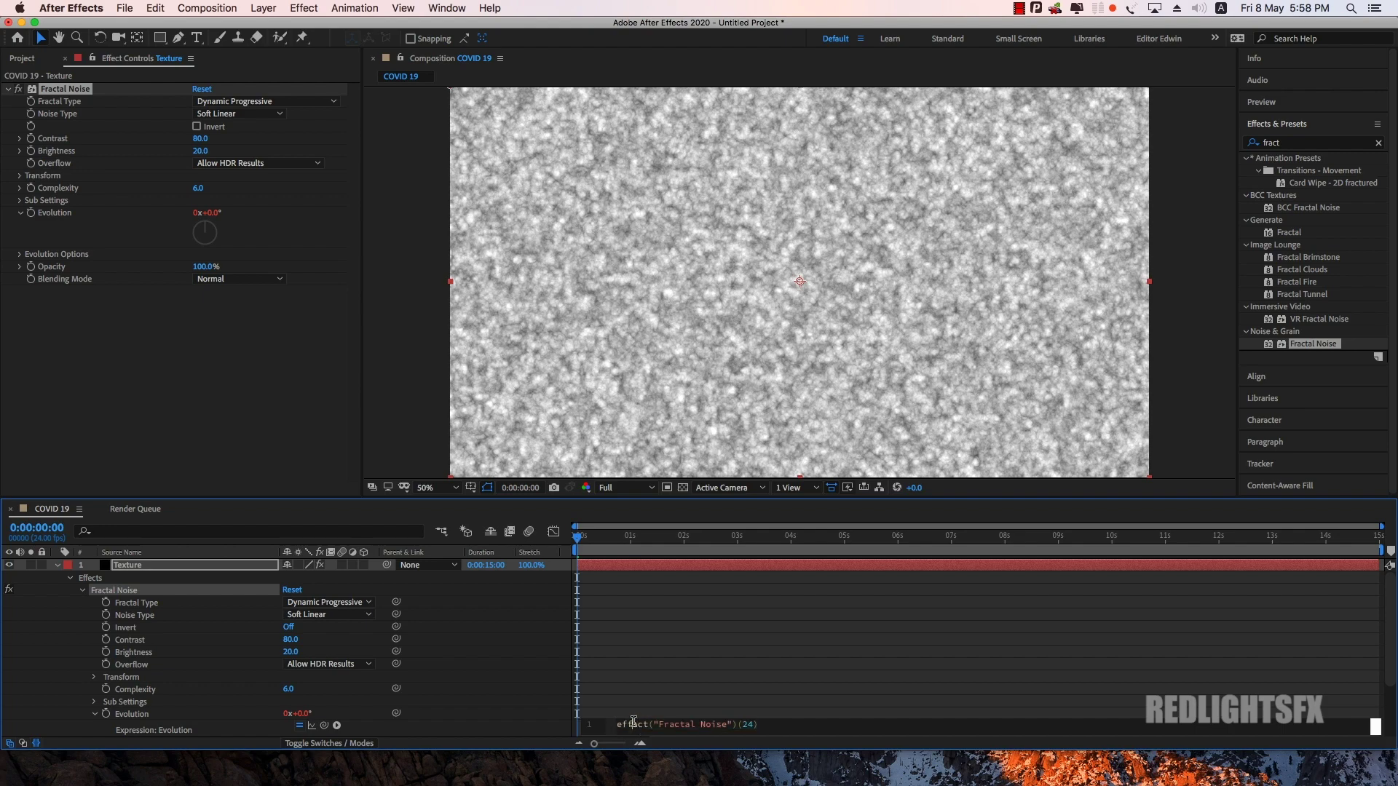
double_click(633, 723)
left_click_drag(775, 725, 492, 730)
type("tim")
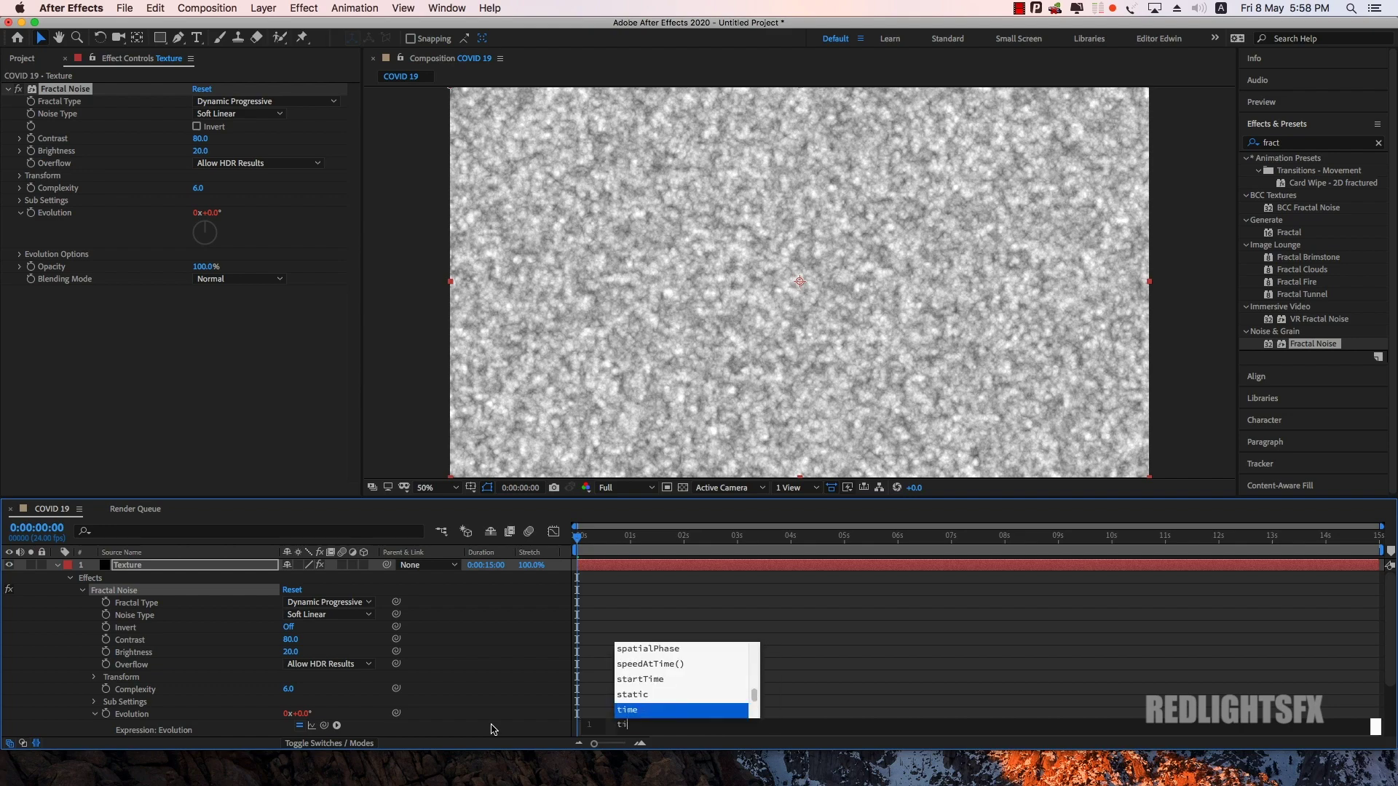
key("Return")
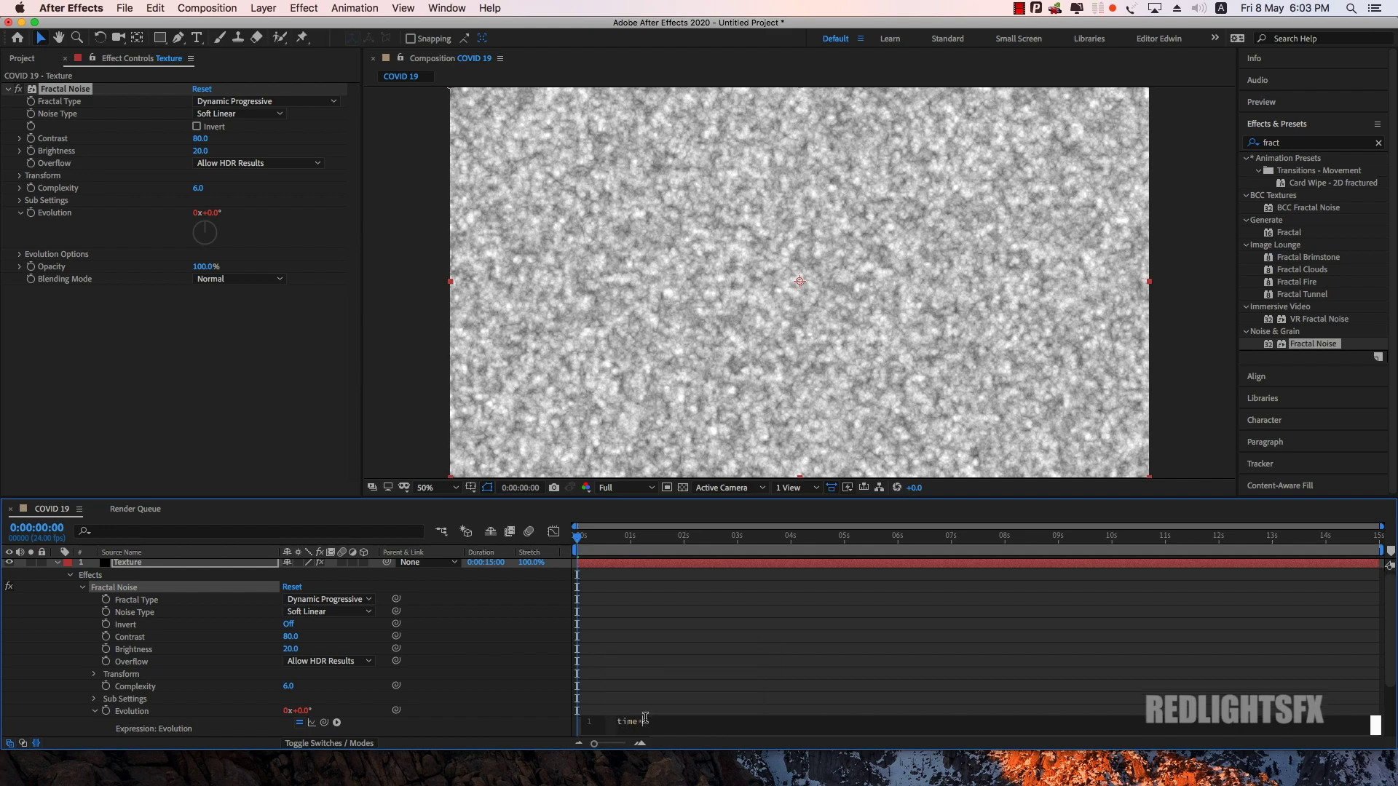
type("50")
left_click(737, 649)
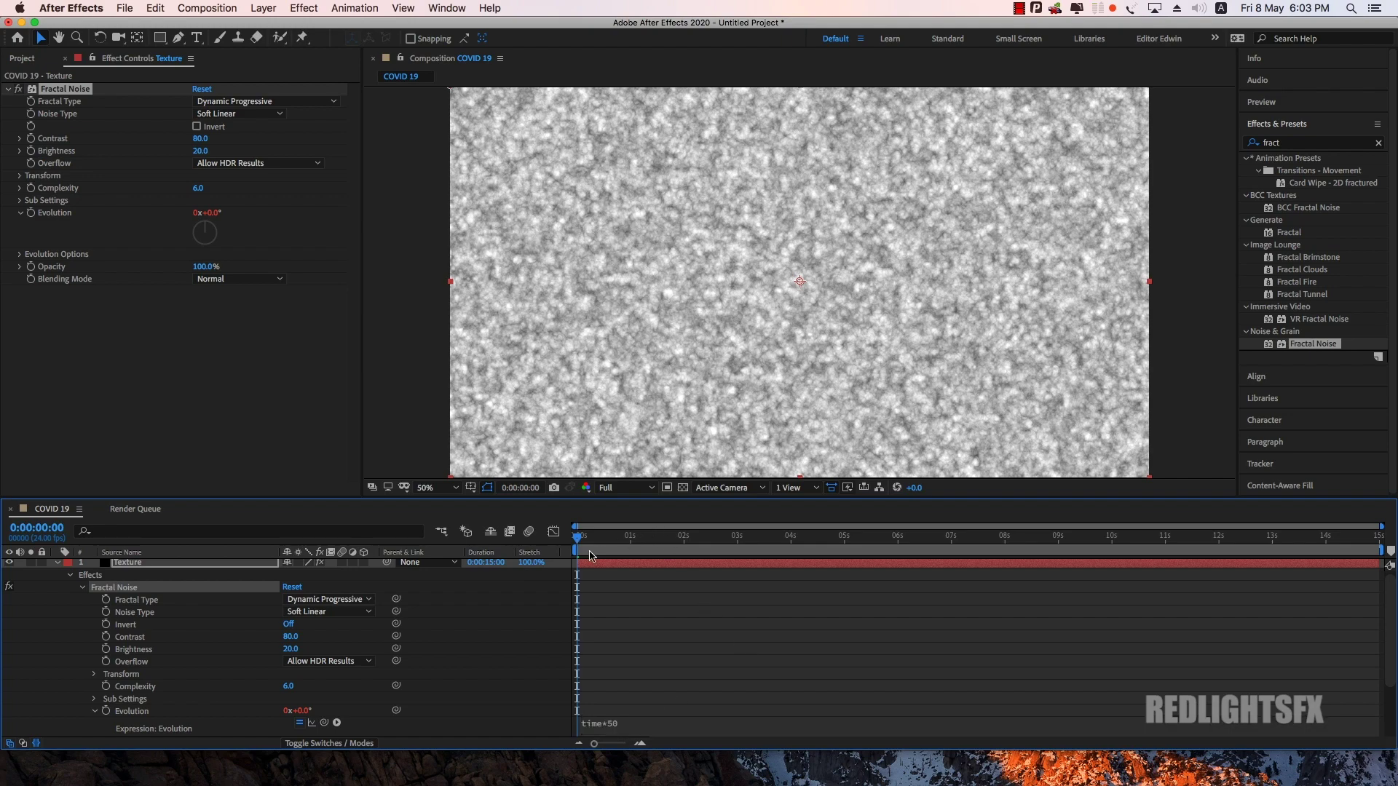
key("space")
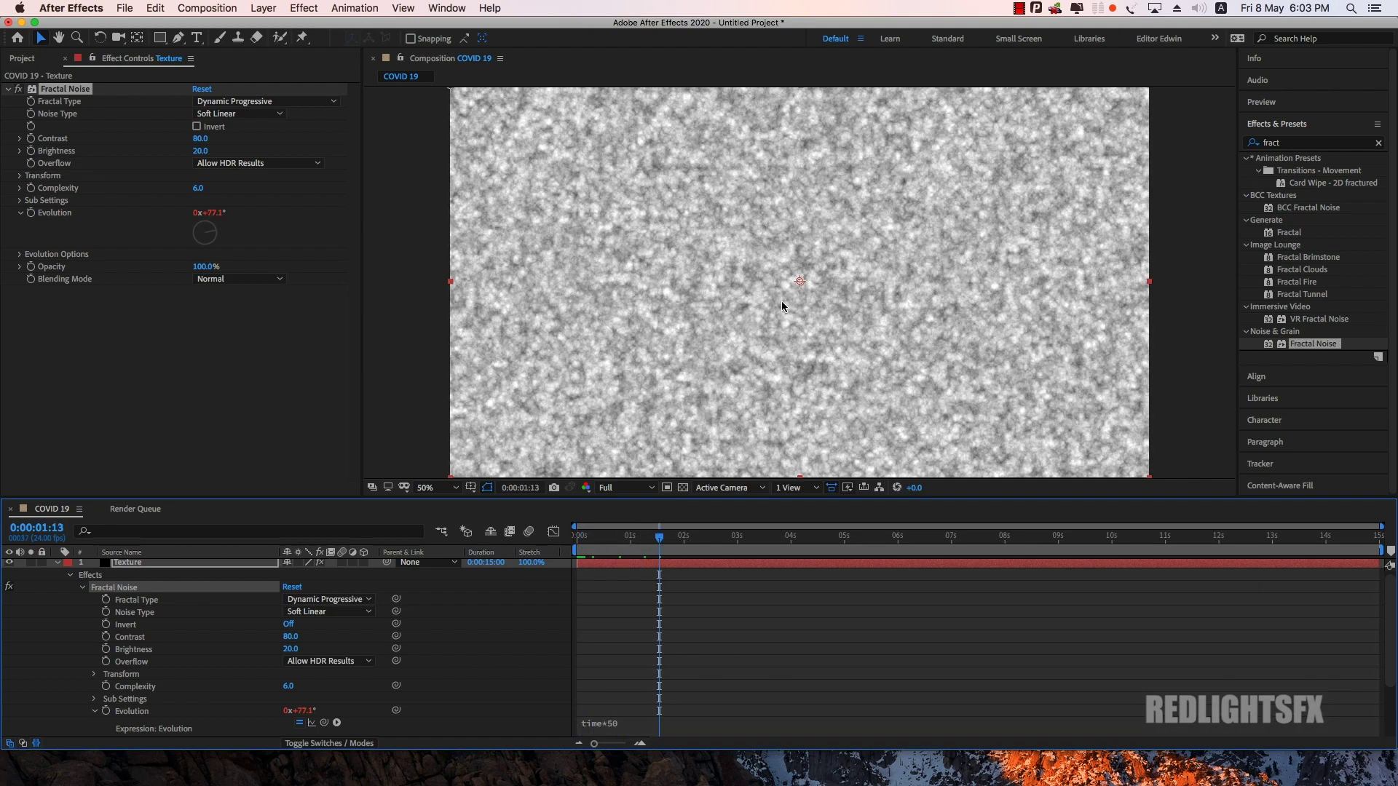
key("space")
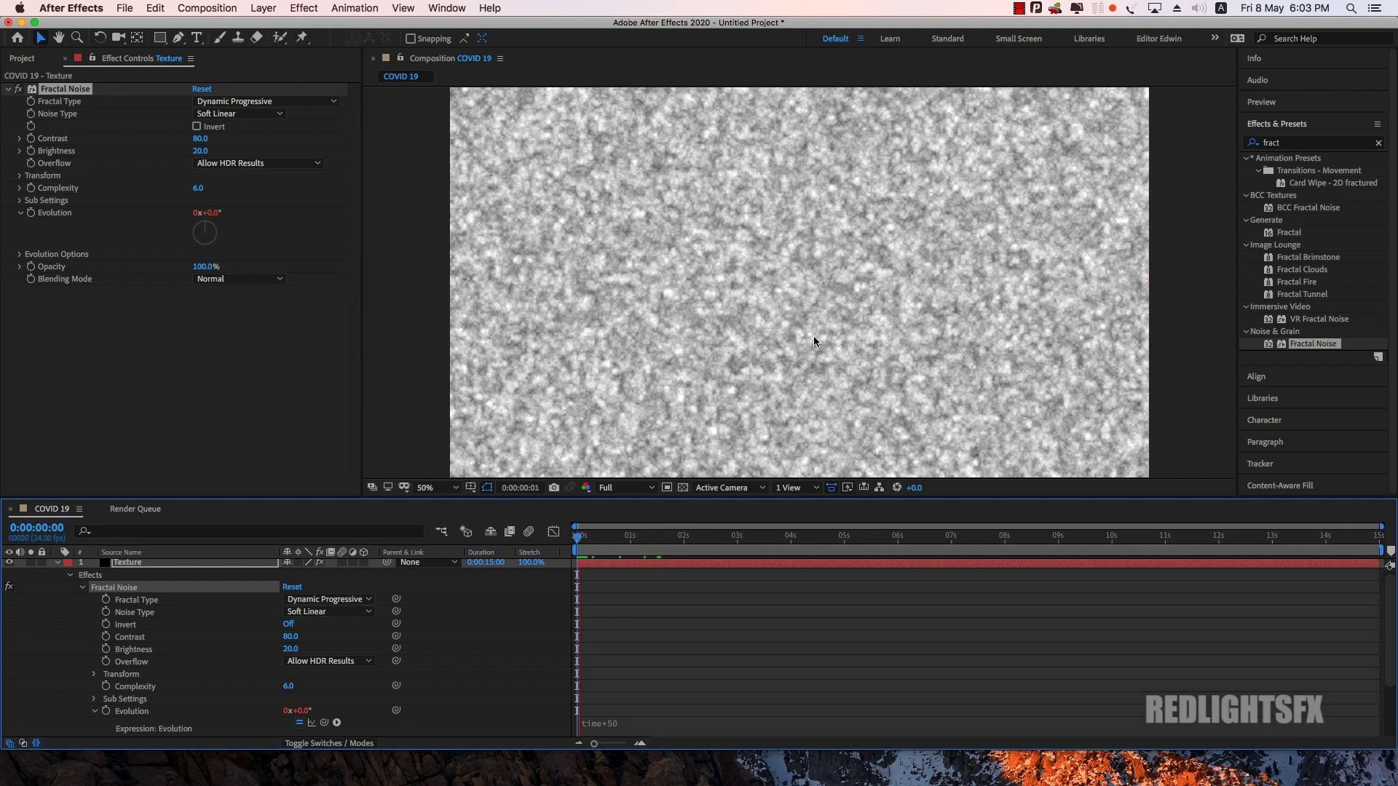
scroll(776, 287, "up", 2)
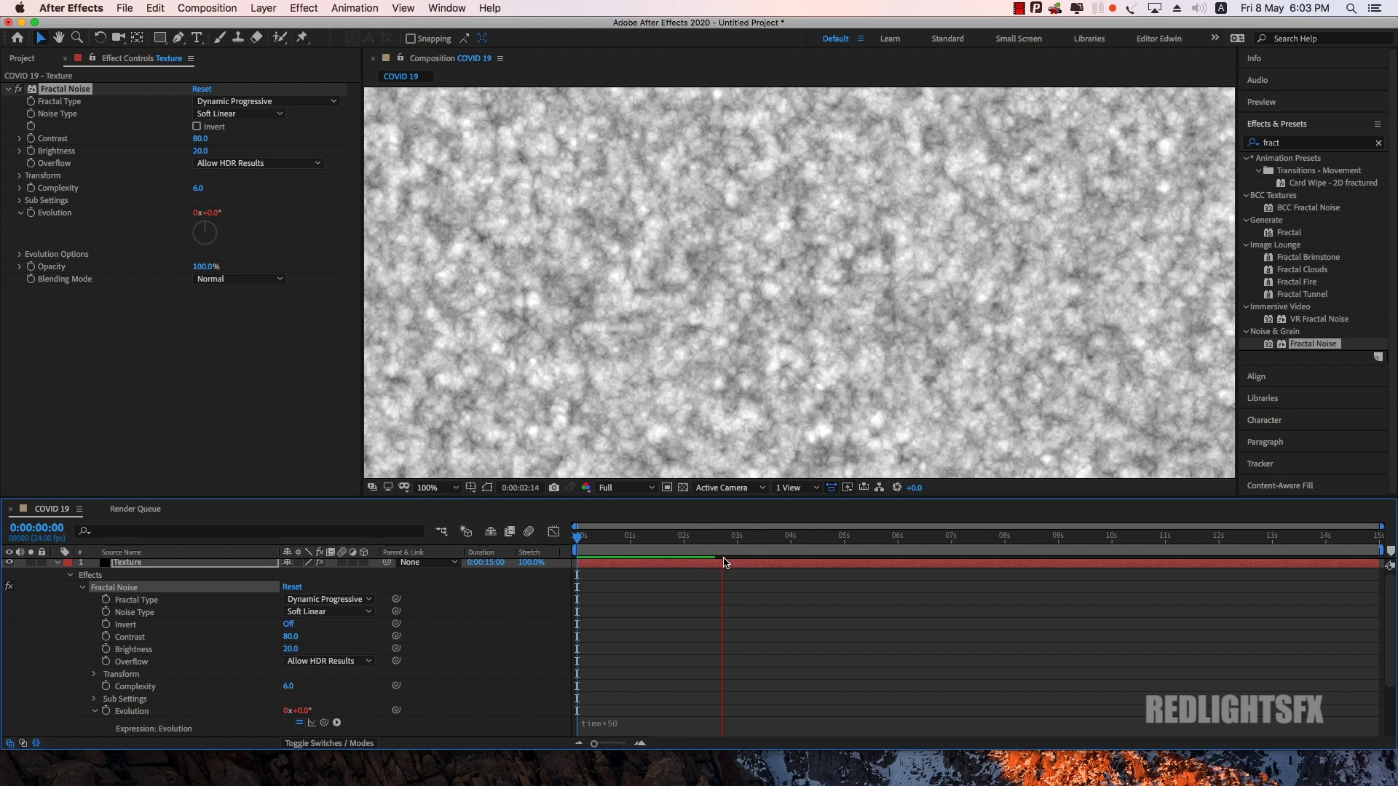
key("space")
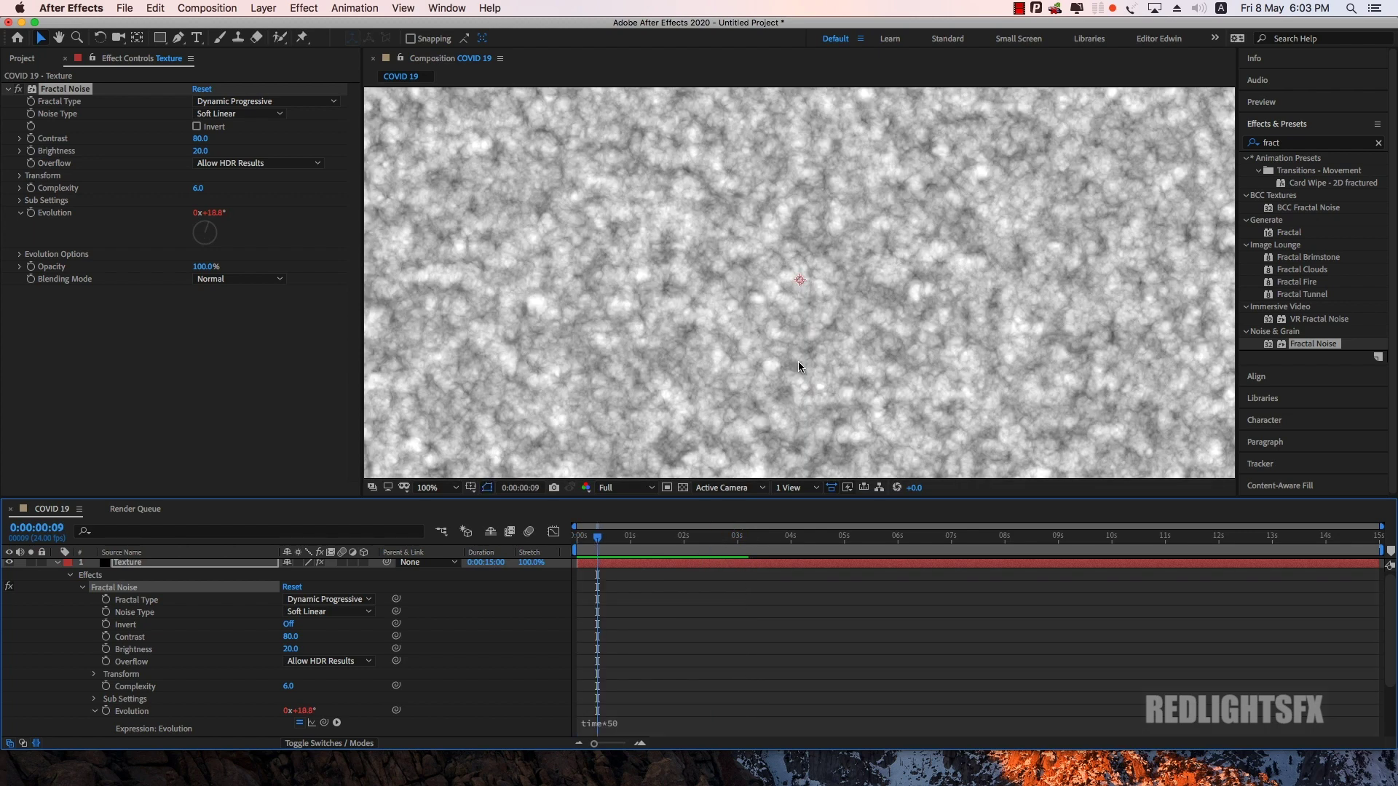
scroll(798, 361, "down", 2)
Step: Change the Evolution expression to time*80 and preview the faster noise animation
left_click(665, 724)
type("8")
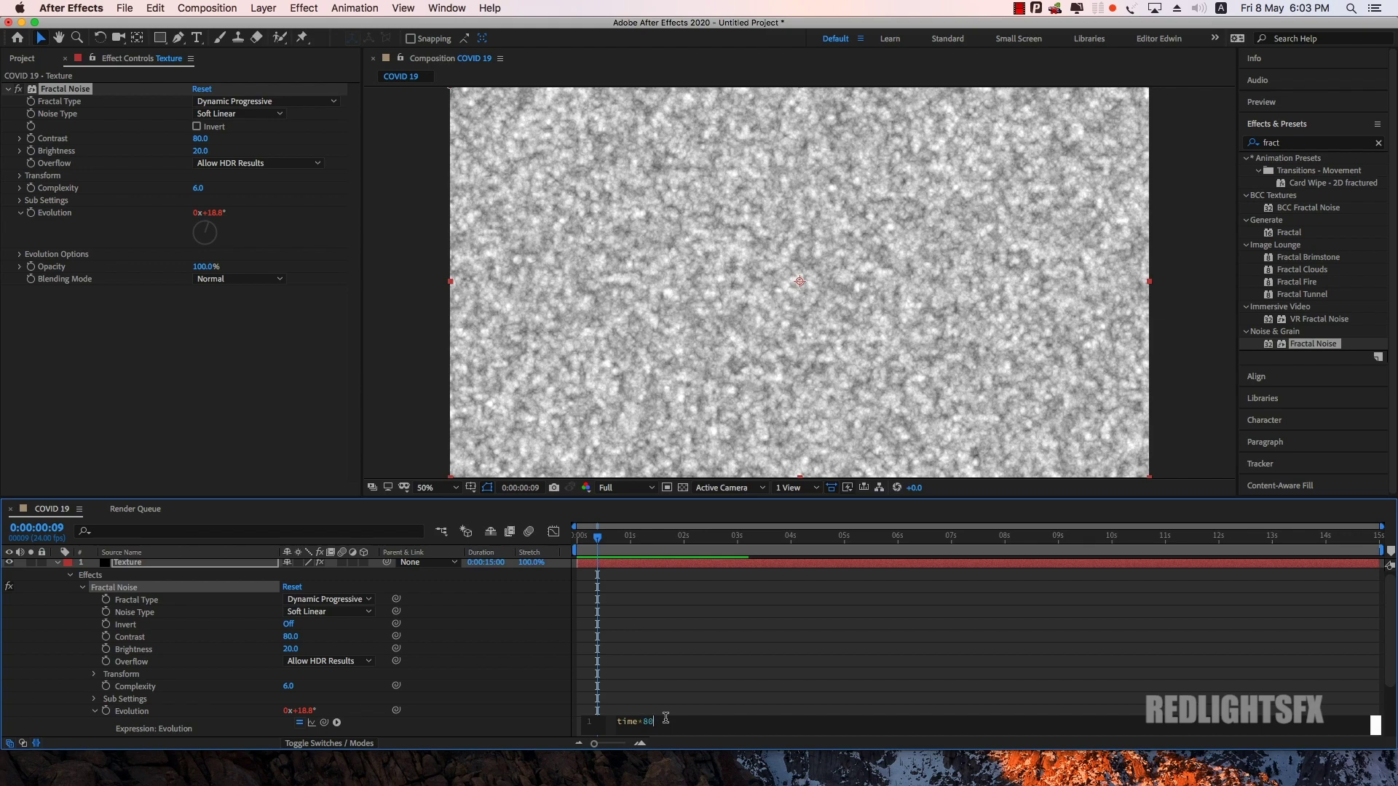
key("KP_Enter")
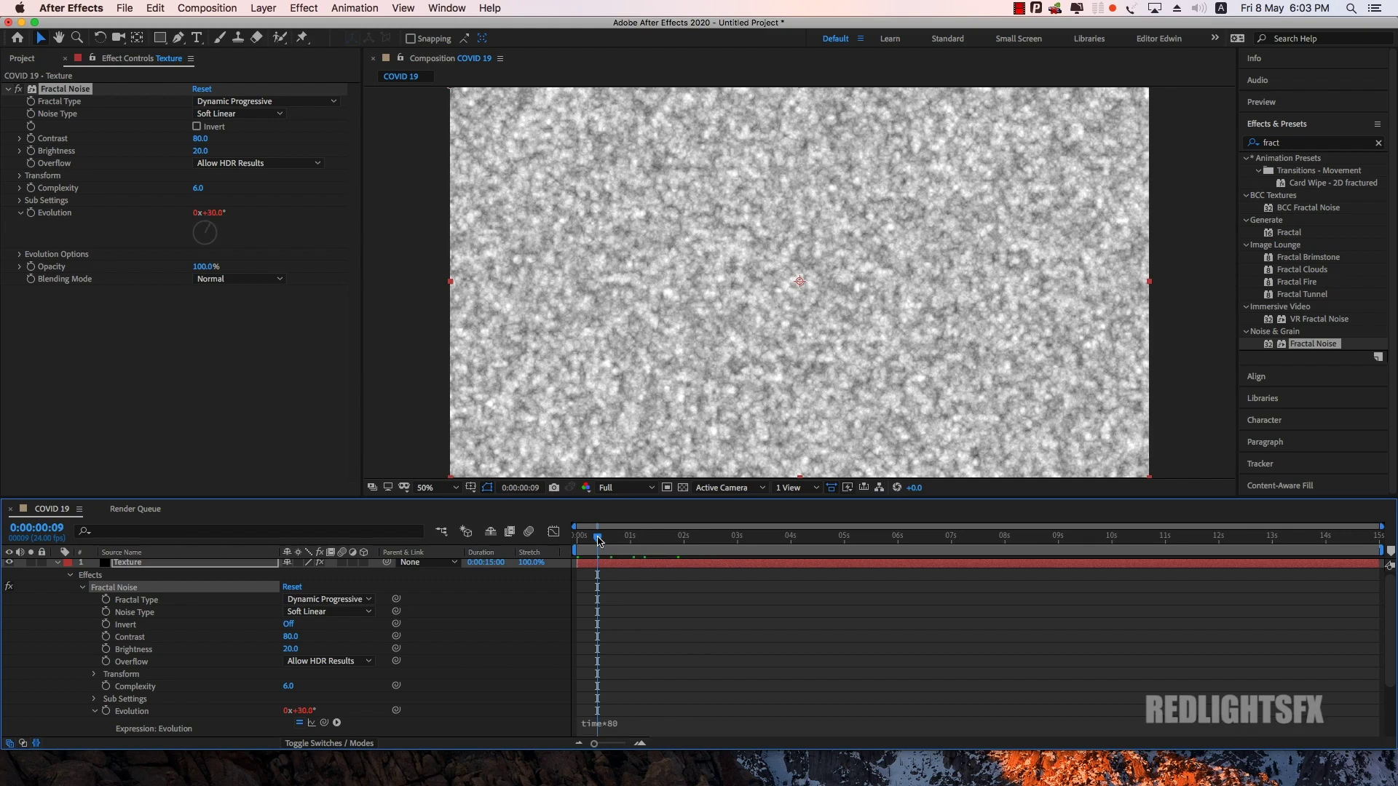
left_click_drag(597, 540, 577, 540)
key("space")
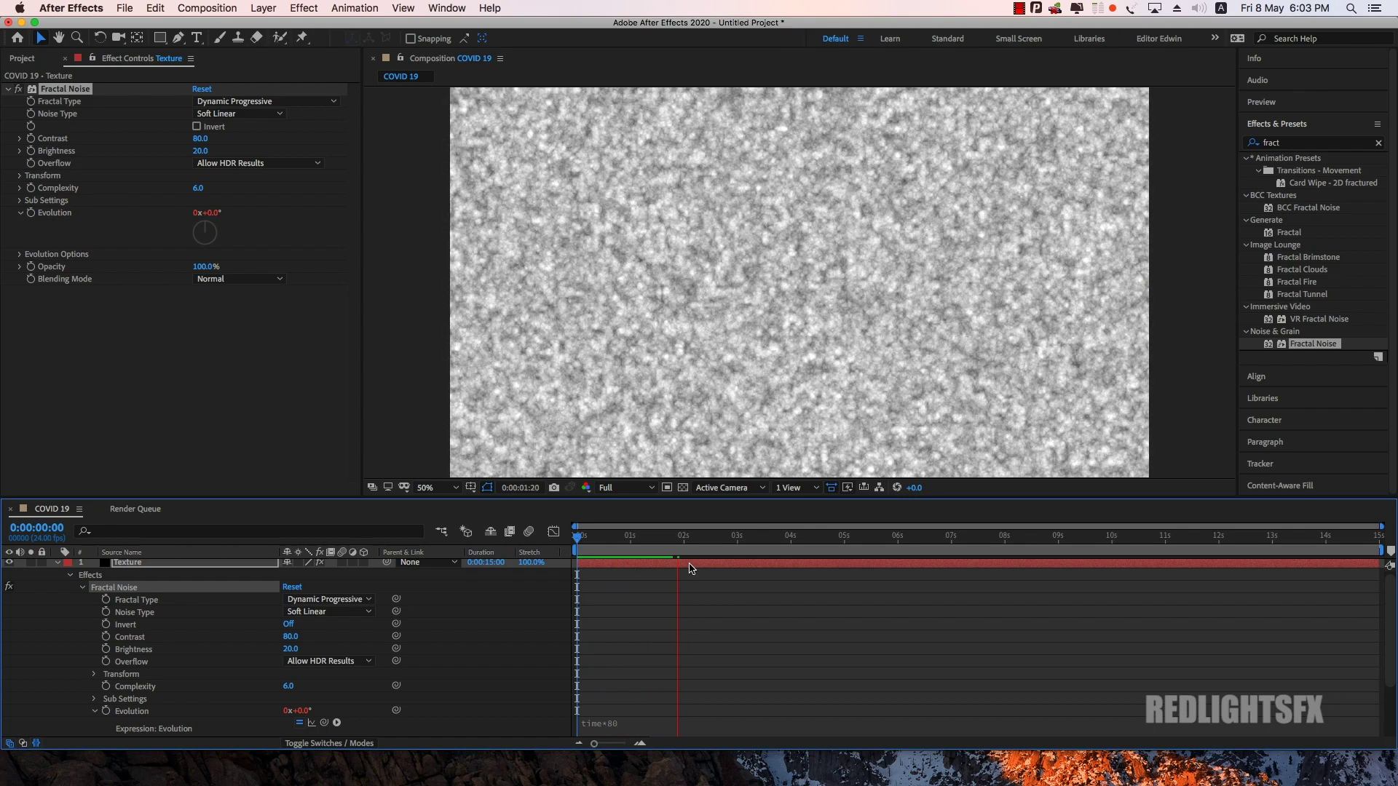
left_click(726, 539)
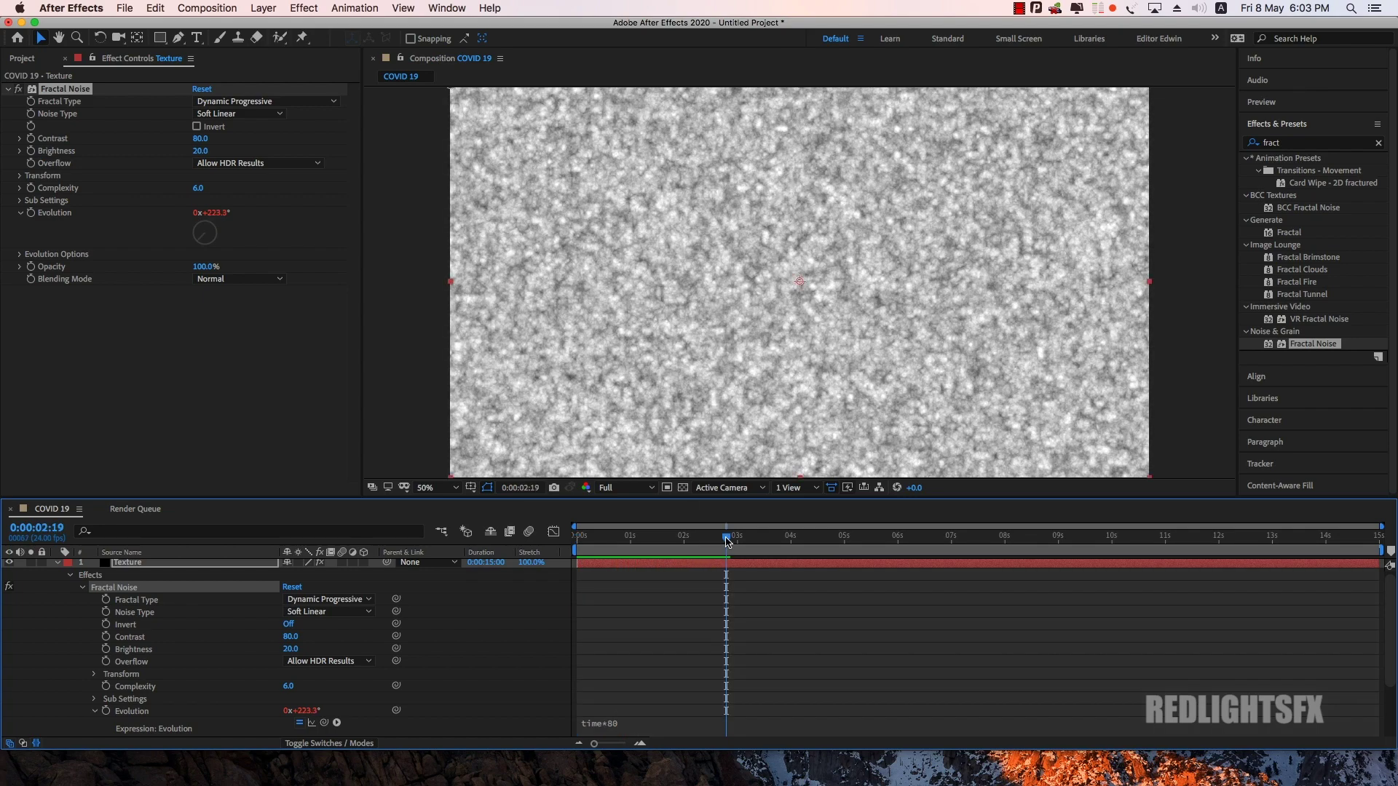
left_click_drag(726, 539, 577, 539)
key("space")
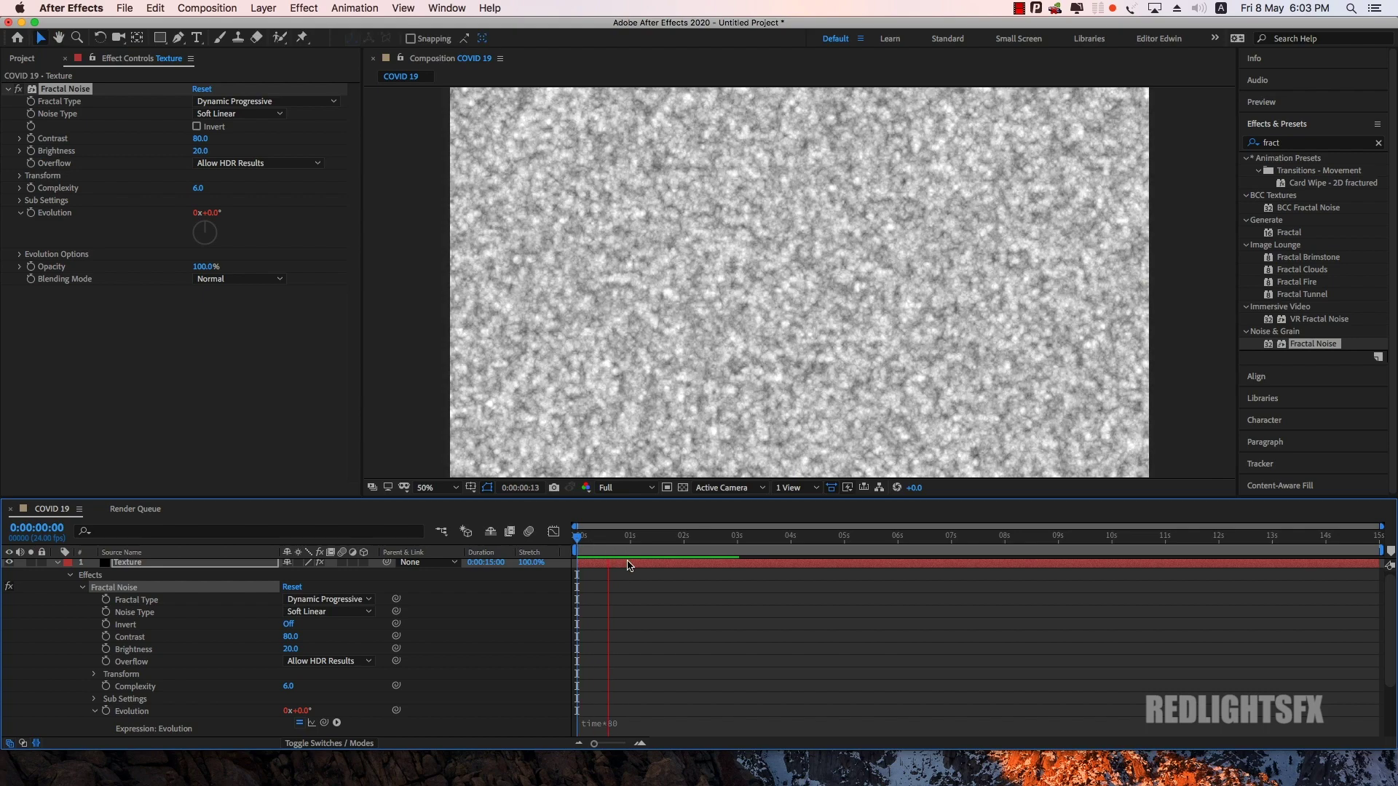
key("space")
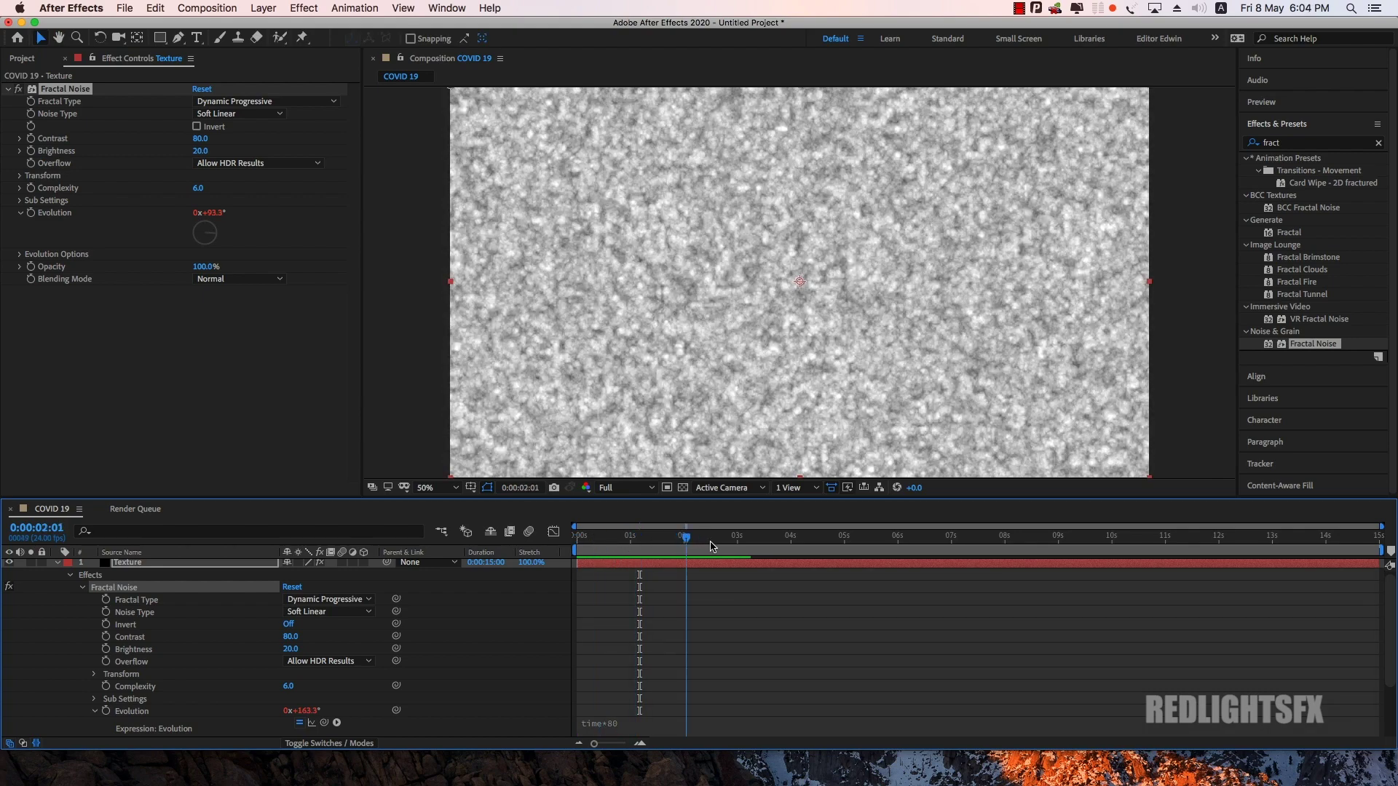
left_click_drag(711, 546, 619, 542)
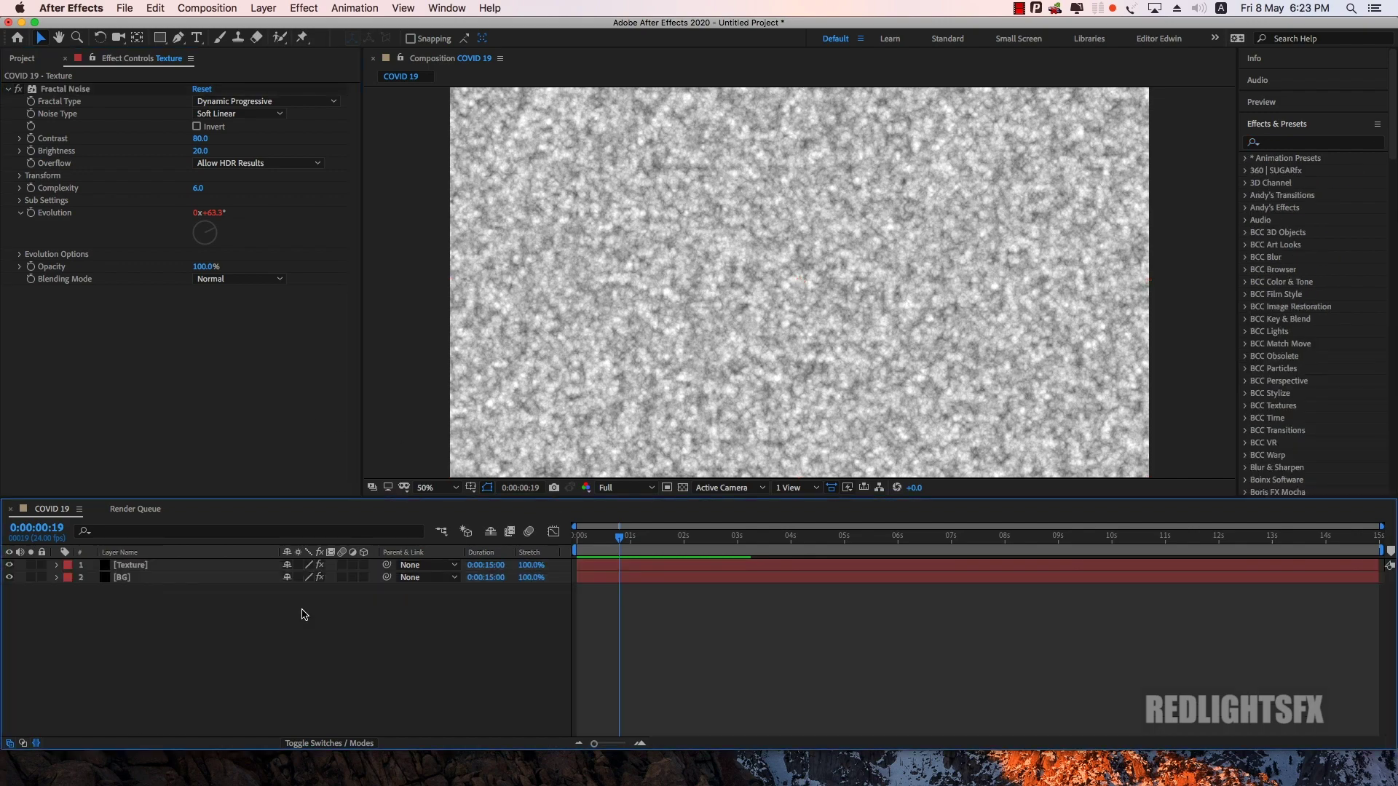
Step: Pre-compose the Texture layer into Texture Comp 1, moving all attributes into it
left_click(131, 566)
right_click(131, 566)
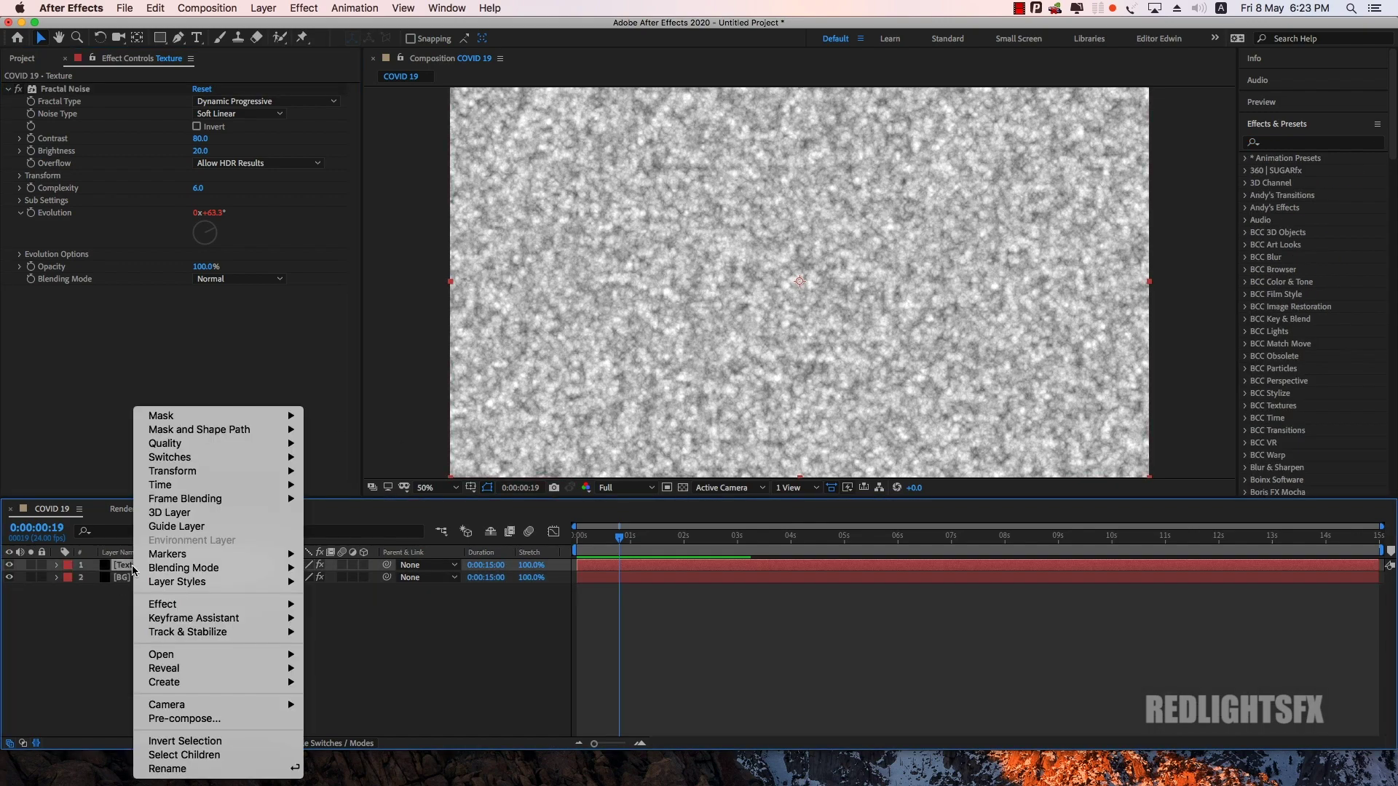
left_click(190, 719)
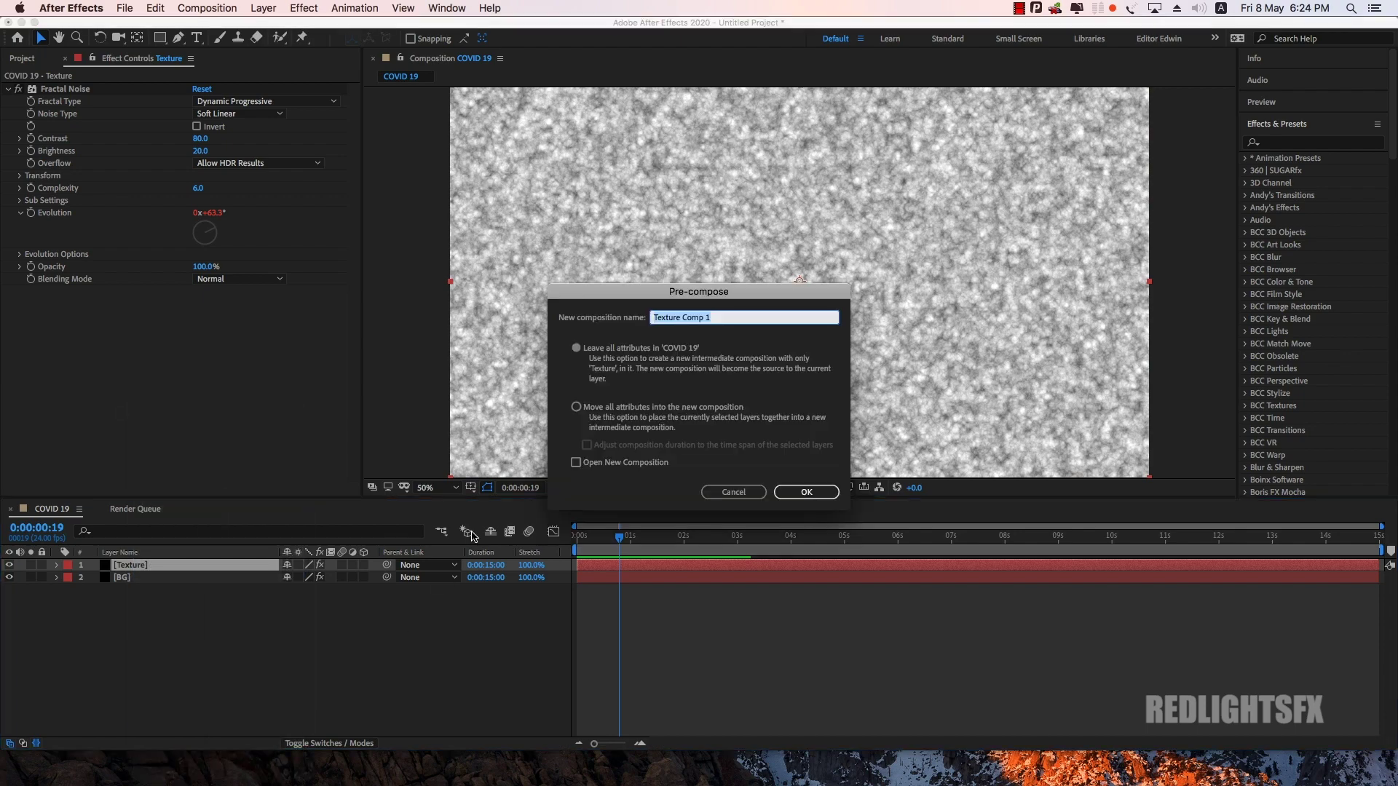
left_click(576, 407)
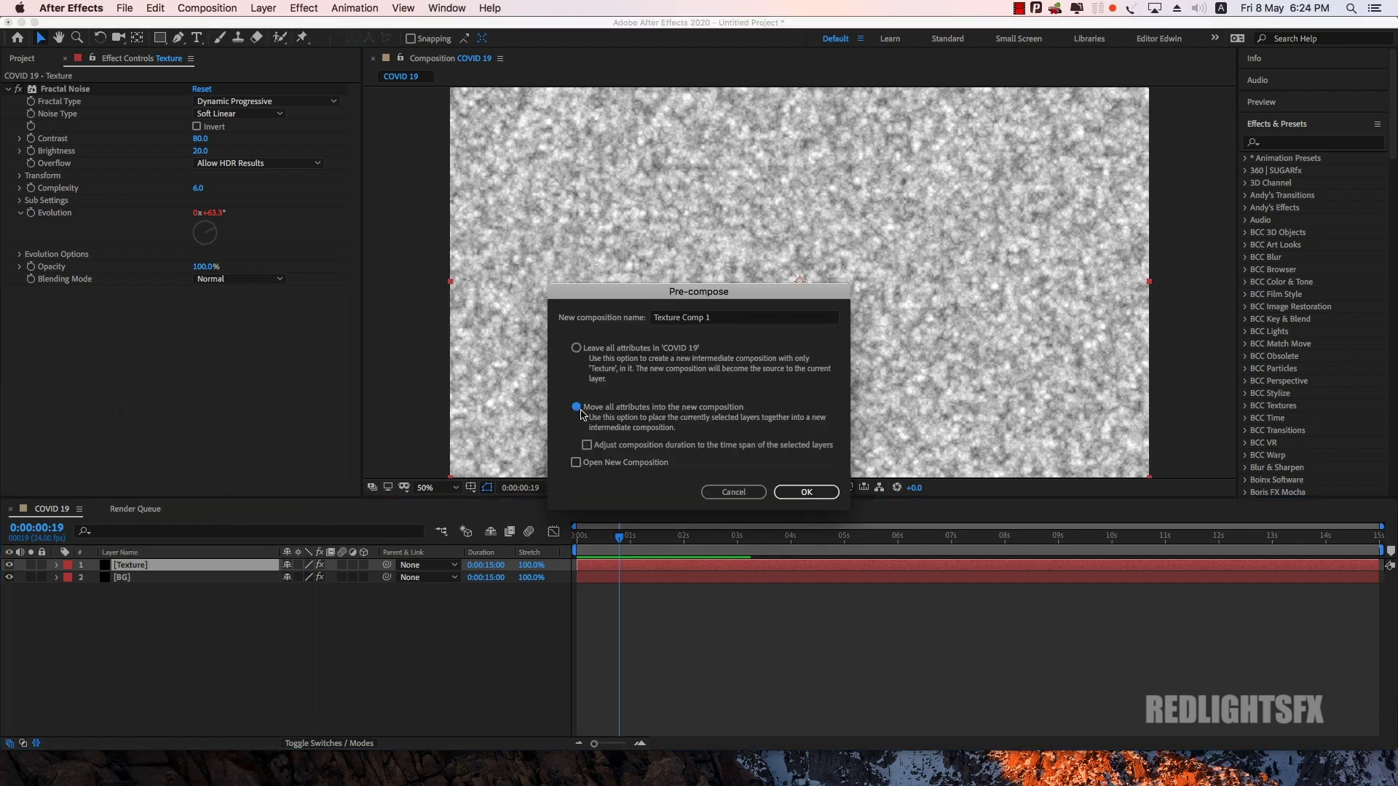
left_click(793, 498)
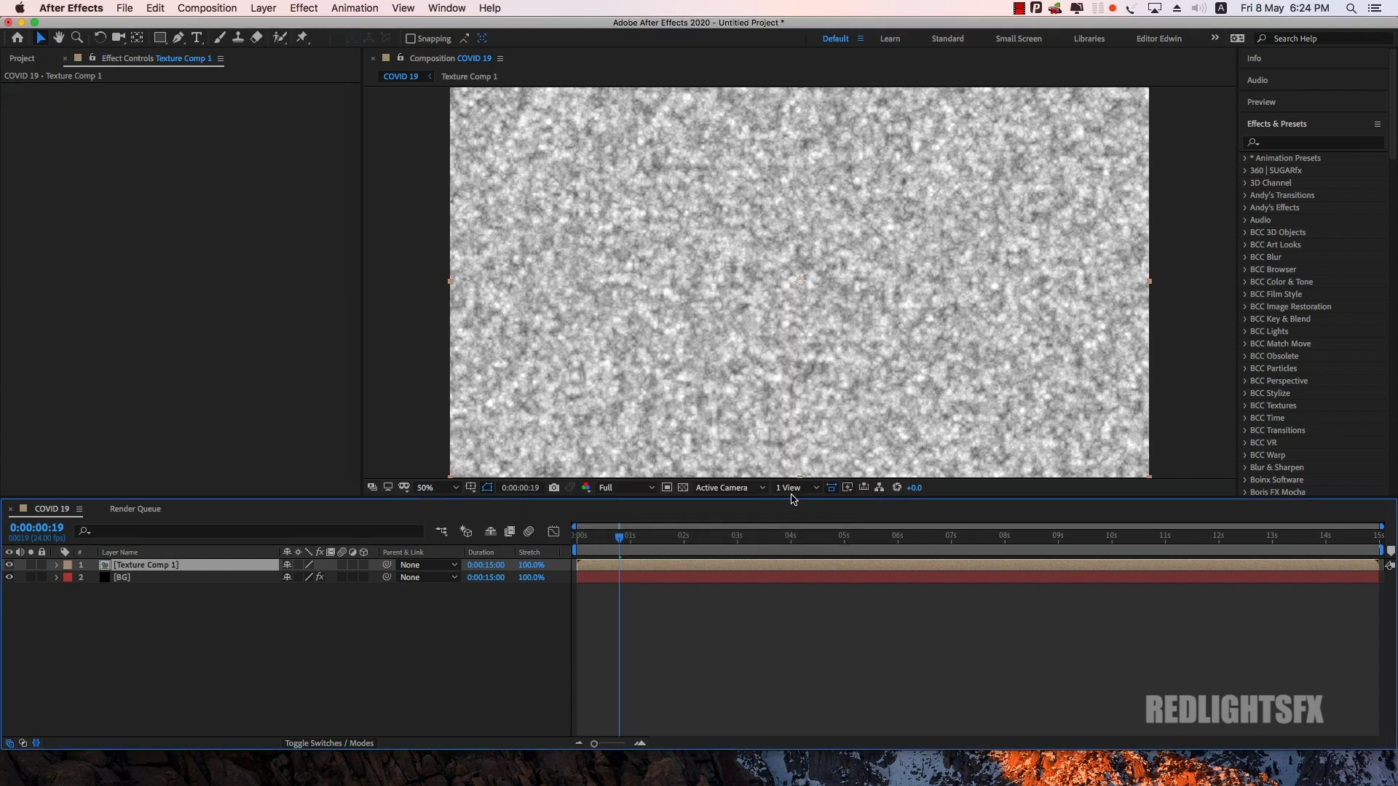
Step: Add a solid named 3d ELEMENTS and apply the Element effect to it
left_click(165, 637)
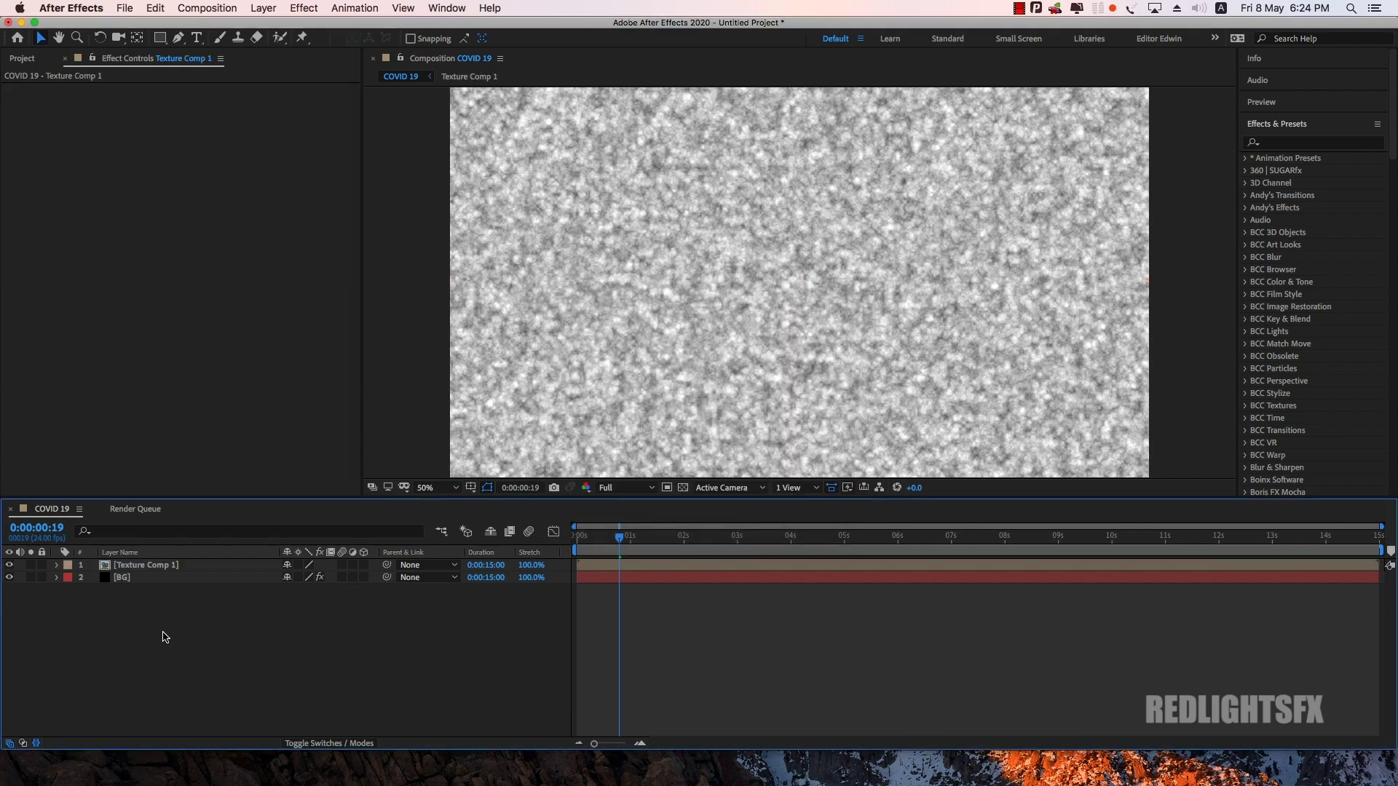
right_click(165, 637)
mouse_move(227, 623)
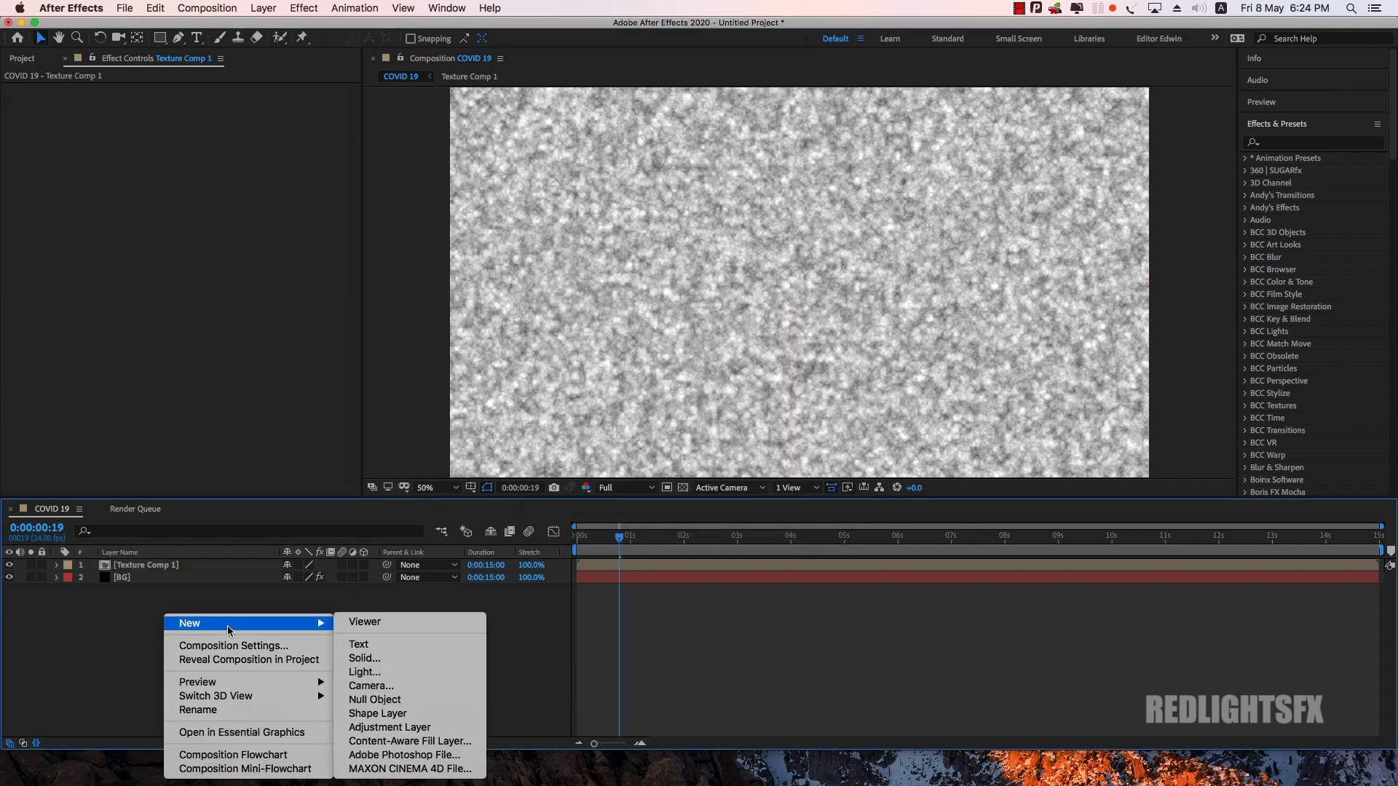
left_click(386, 658)
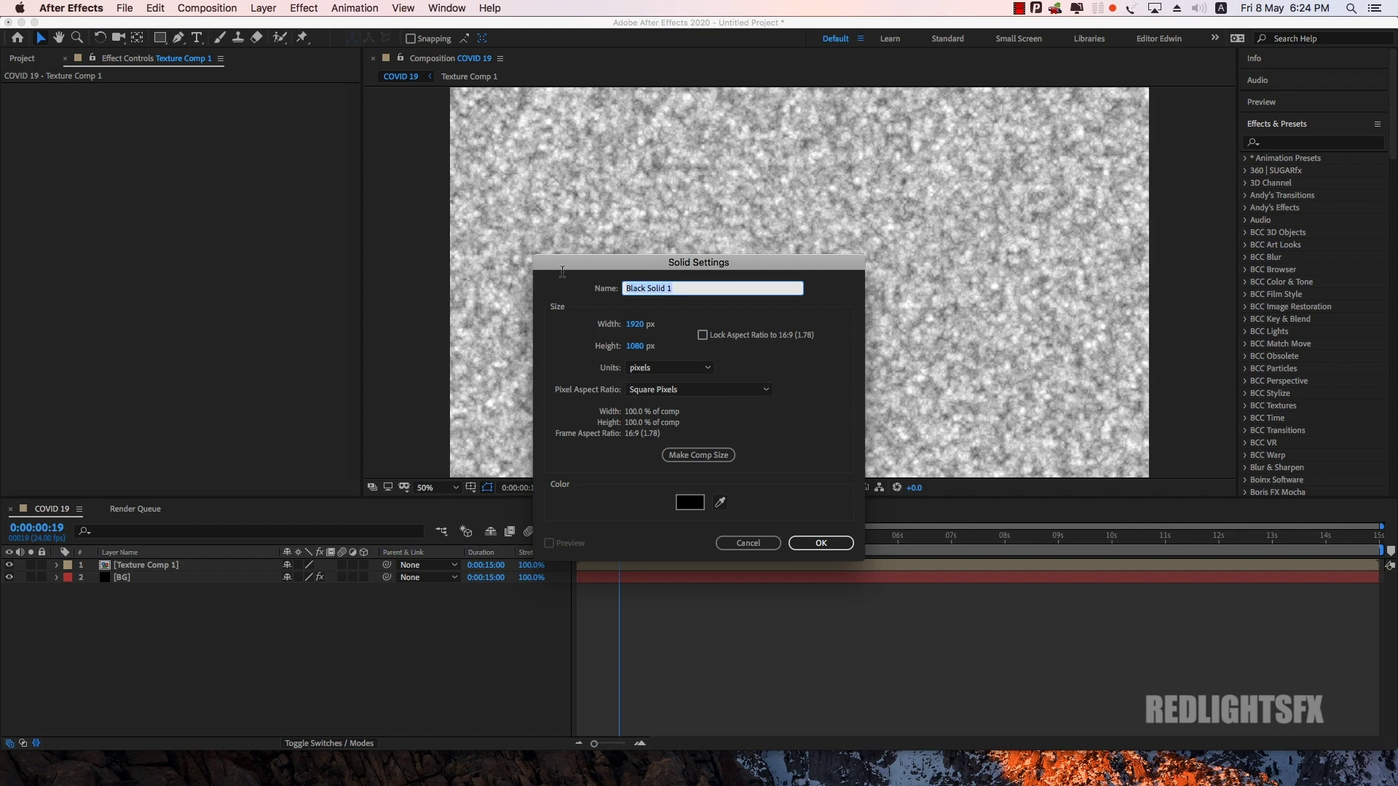
type("3d ELEMENTS")
left_click(820, 542)
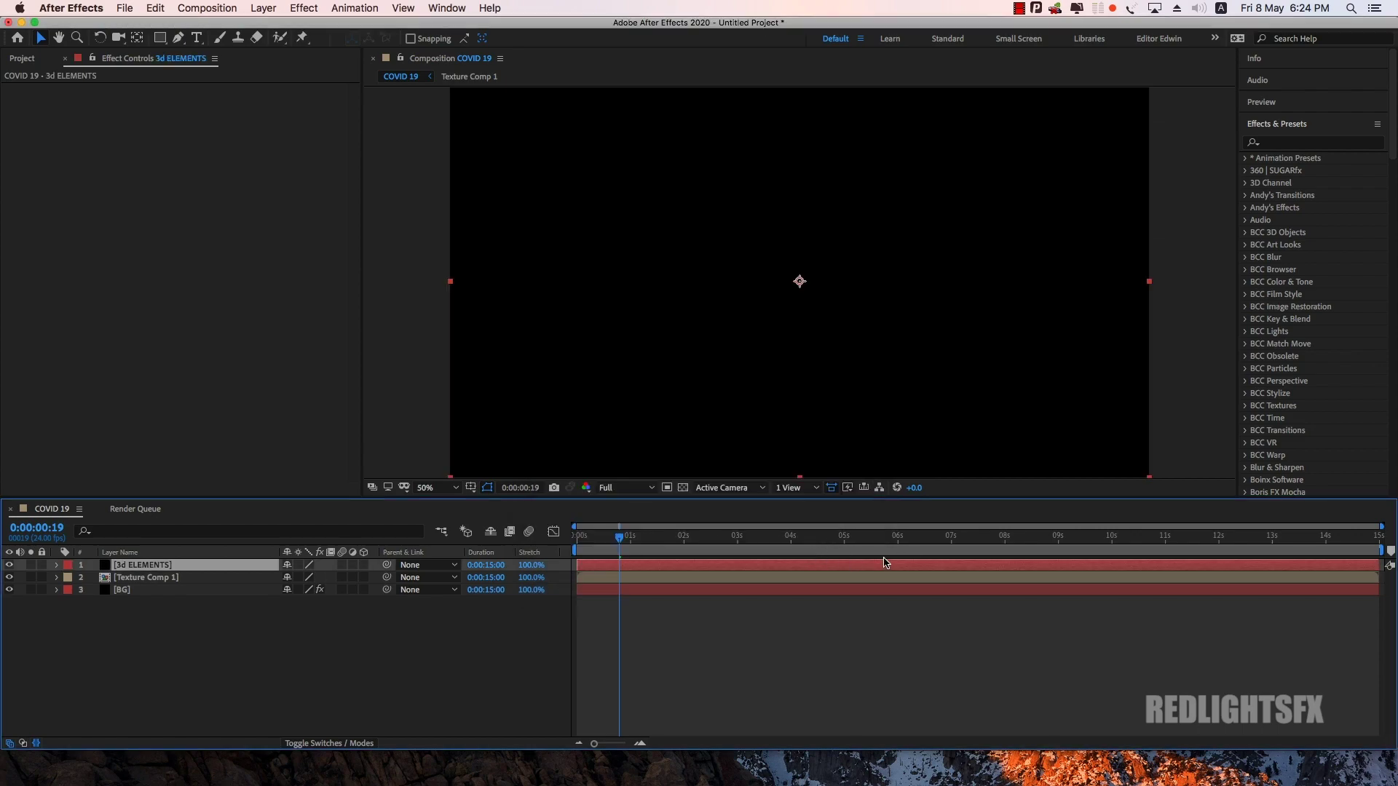
left_click(1327, 144)
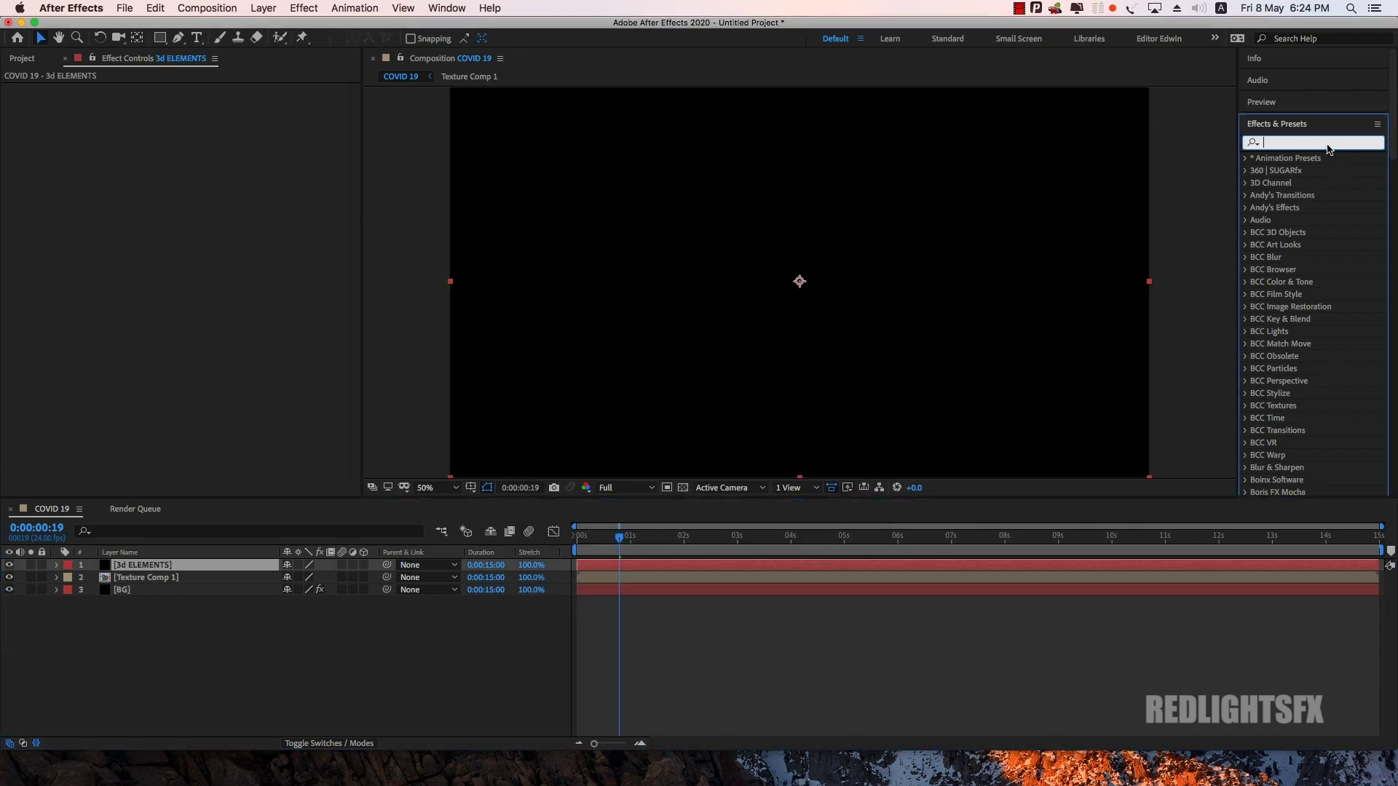
type("elem")
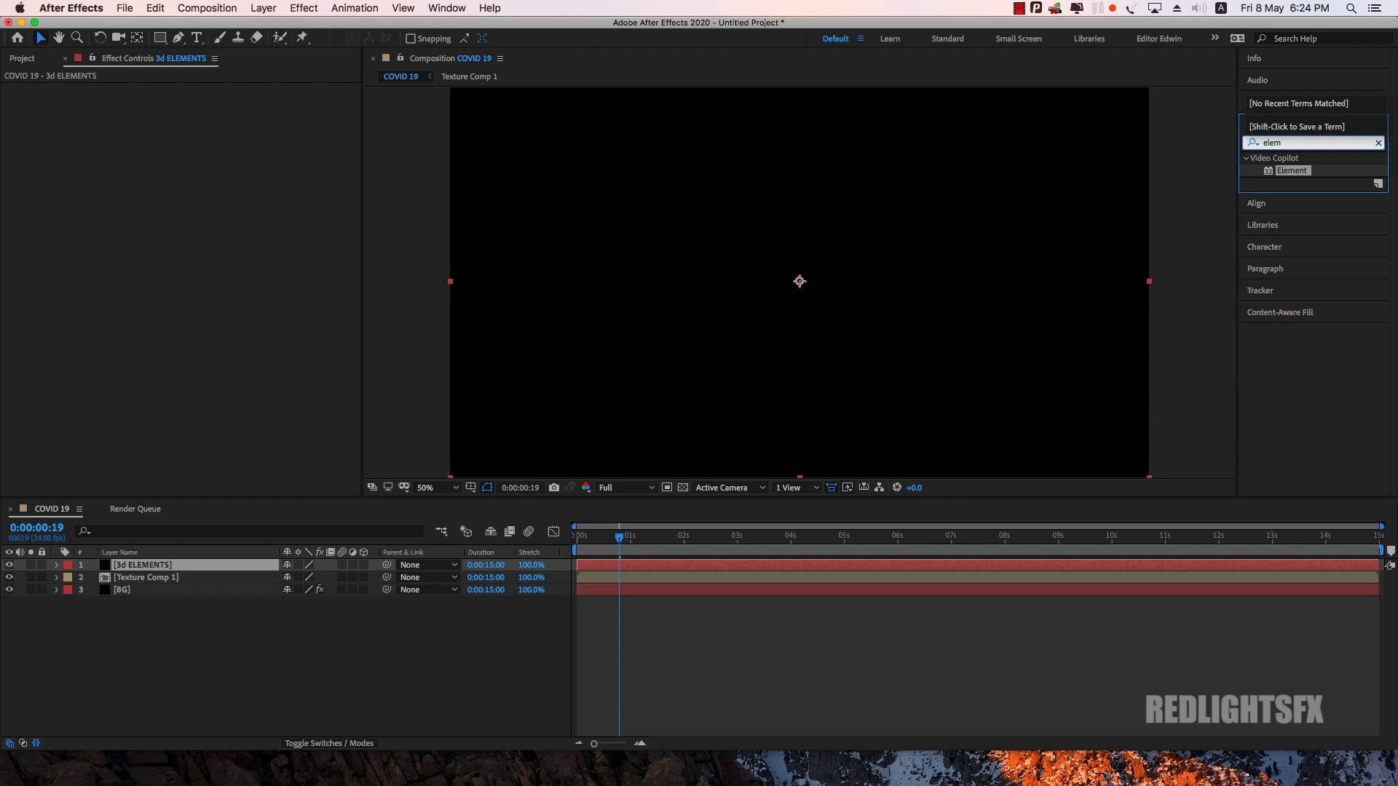
mouse_move(1294, 171)
left_mouse_down()
mouse_move(114, 572)
mouse_move(149, 567)
left_mouse_up()
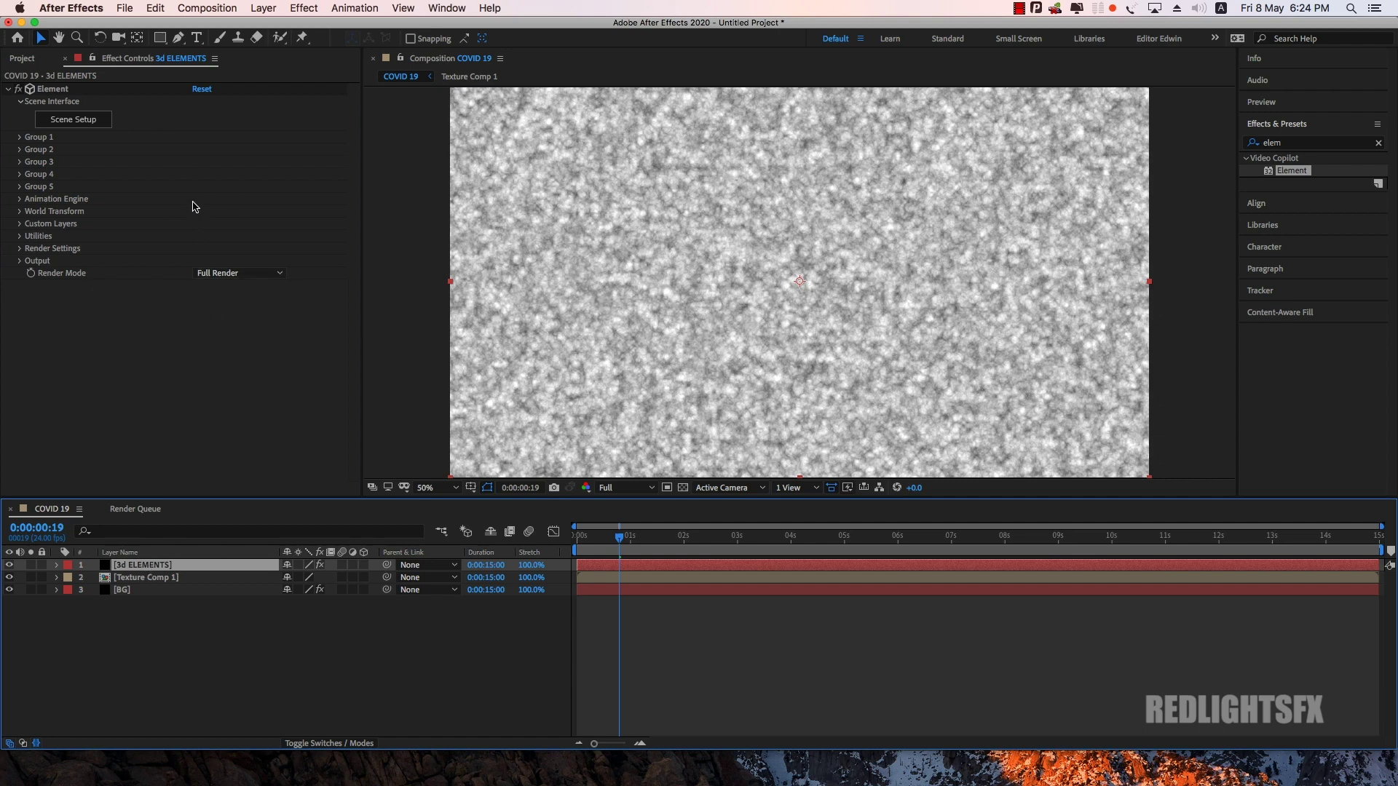
Step: Set Element's Custom Texture Map Layer 1 to Texture Comp 1, then open Scene Setup
left_click(21, 227)
left_click(20, 225)
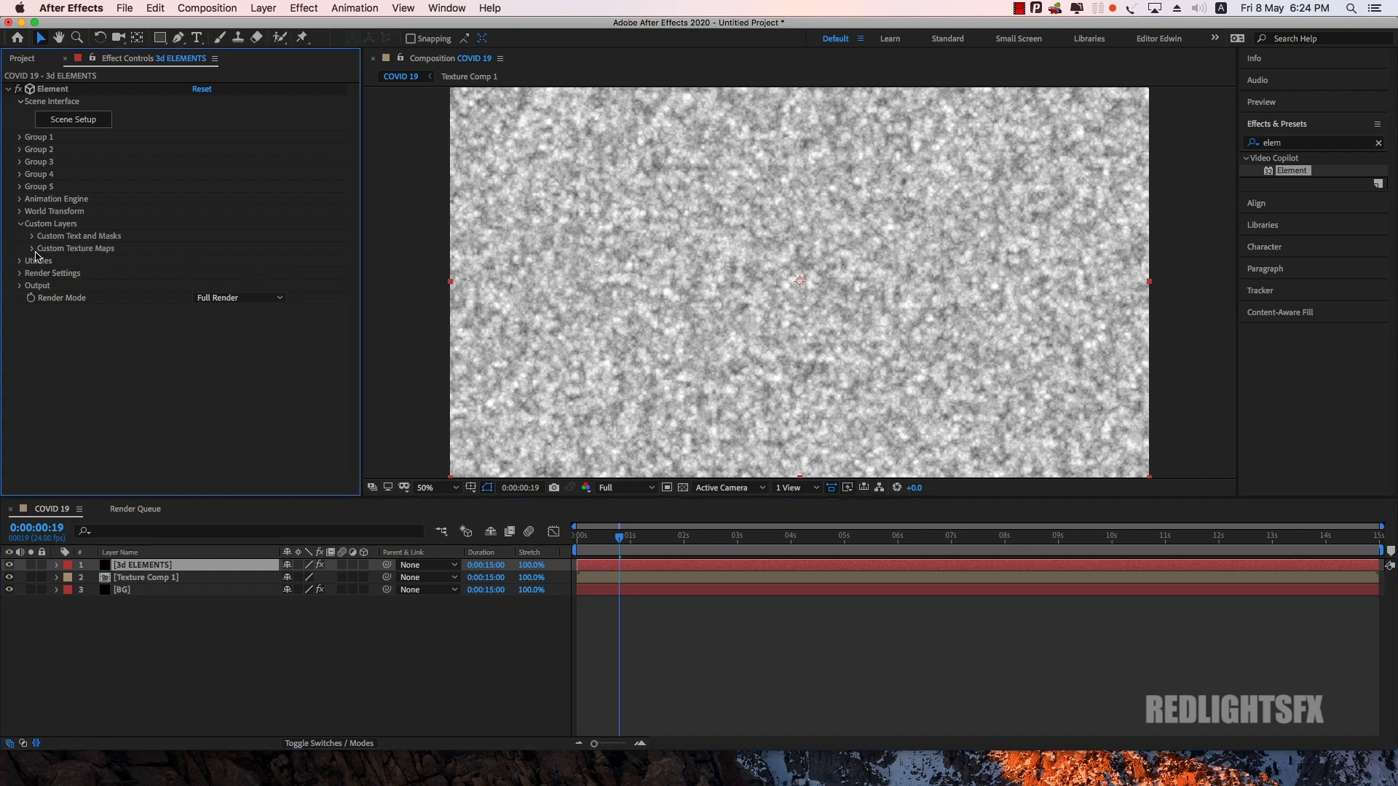
left_click(32, 249)
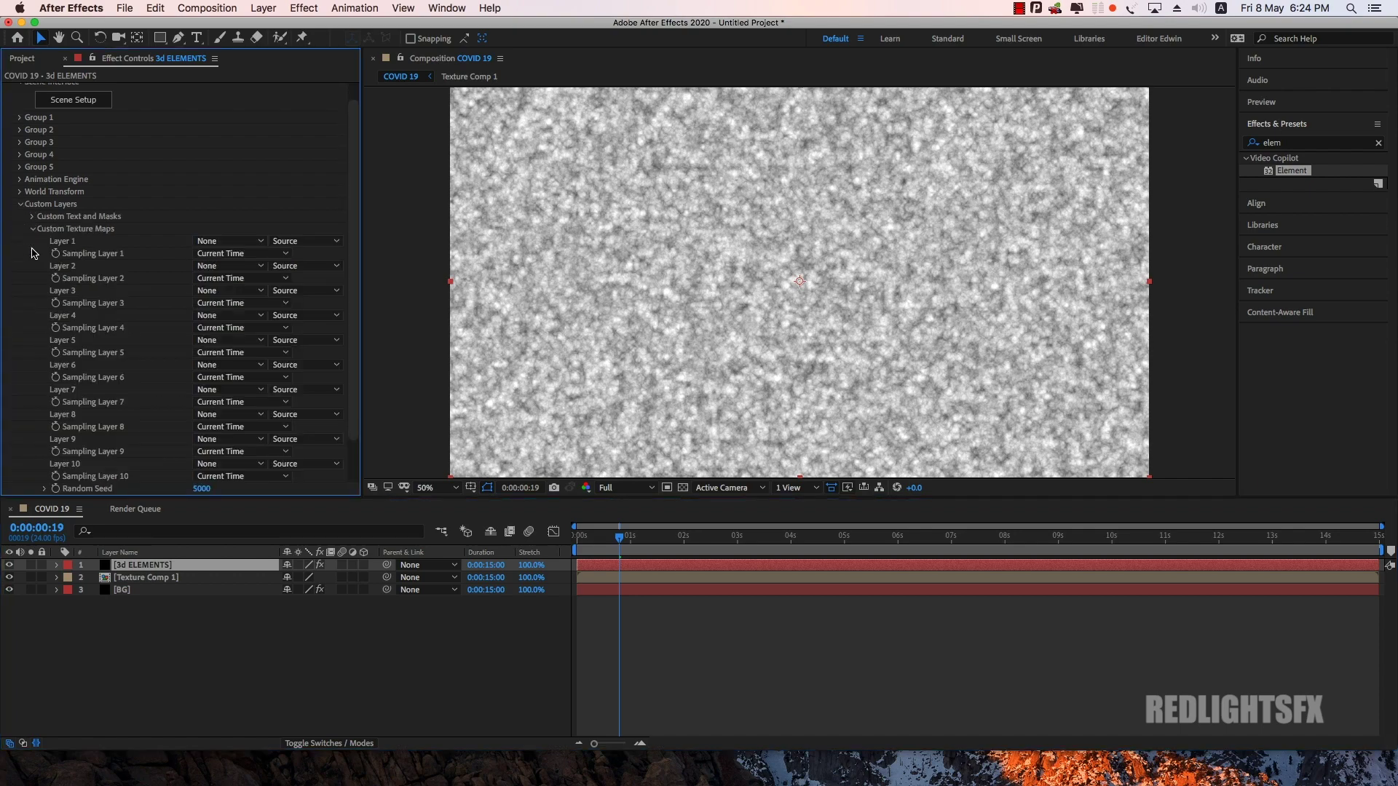
left_click(248, 244)
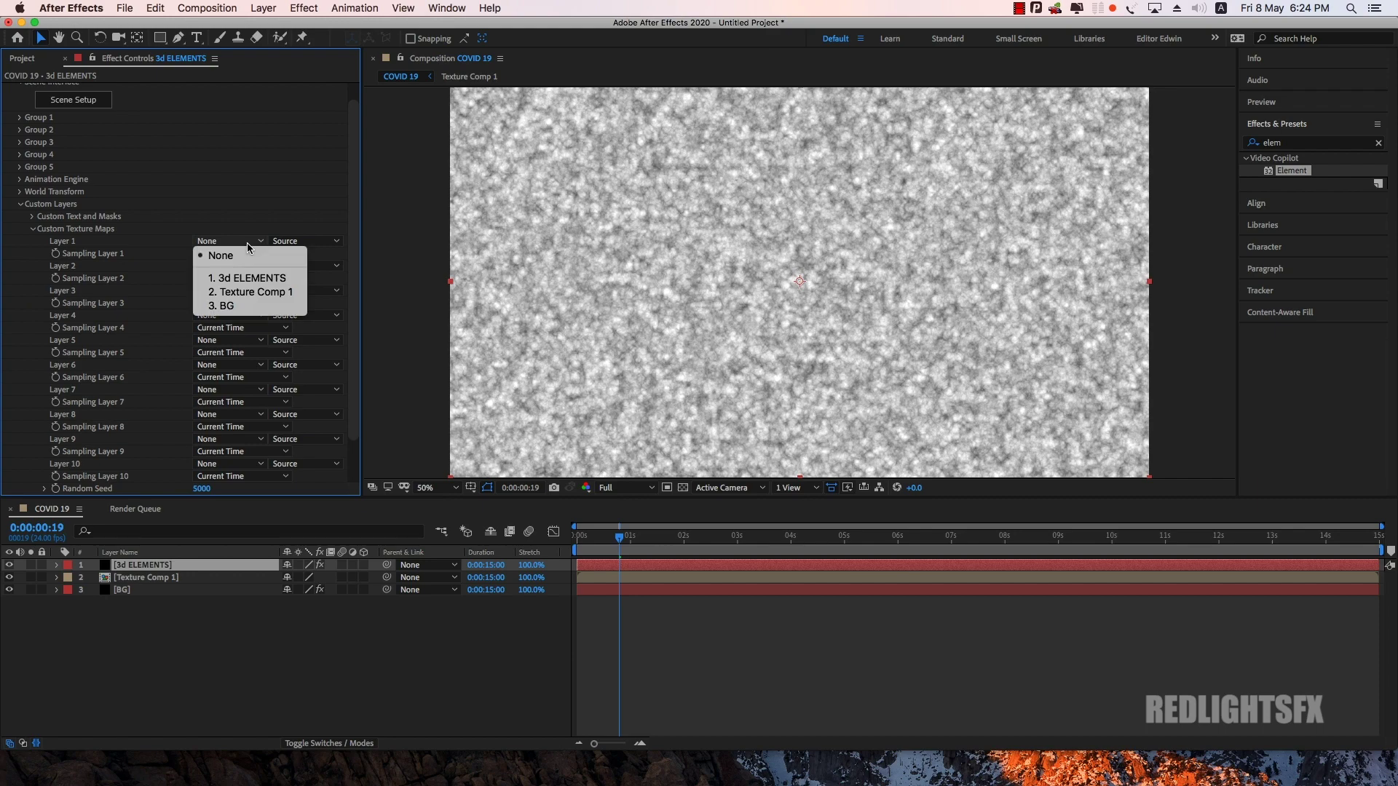
left_click(244, 293)
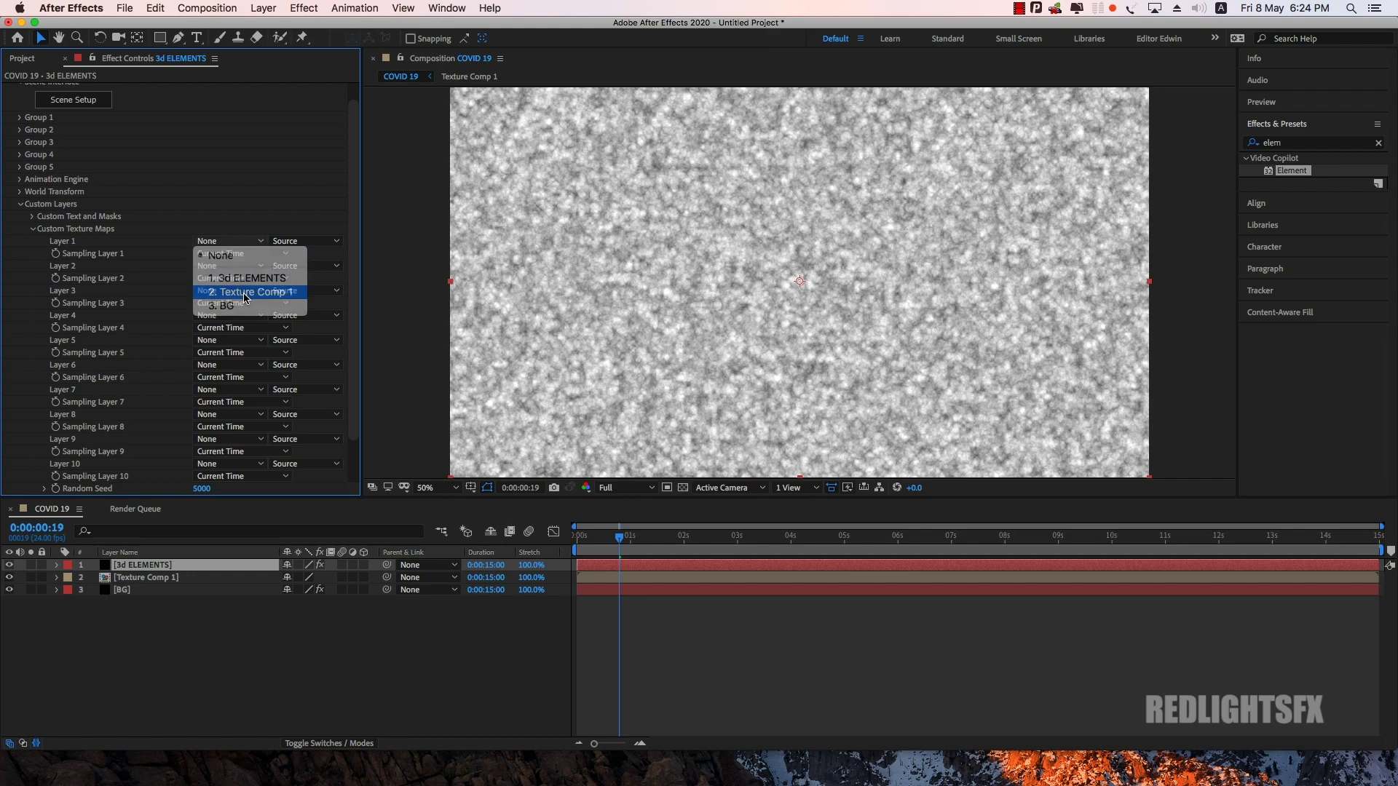
left_click(20, 206)
left_click(78, 322)
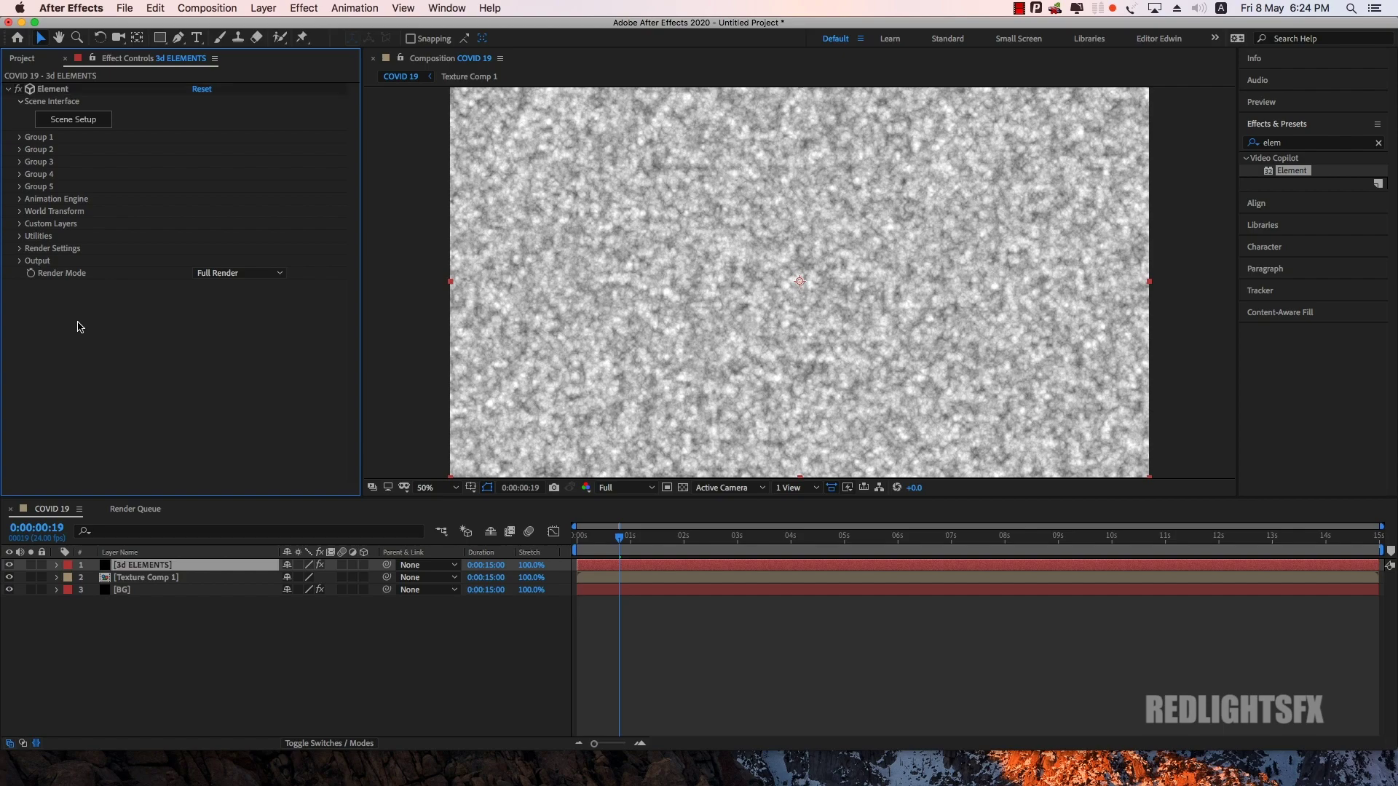
left_click(74, 120)
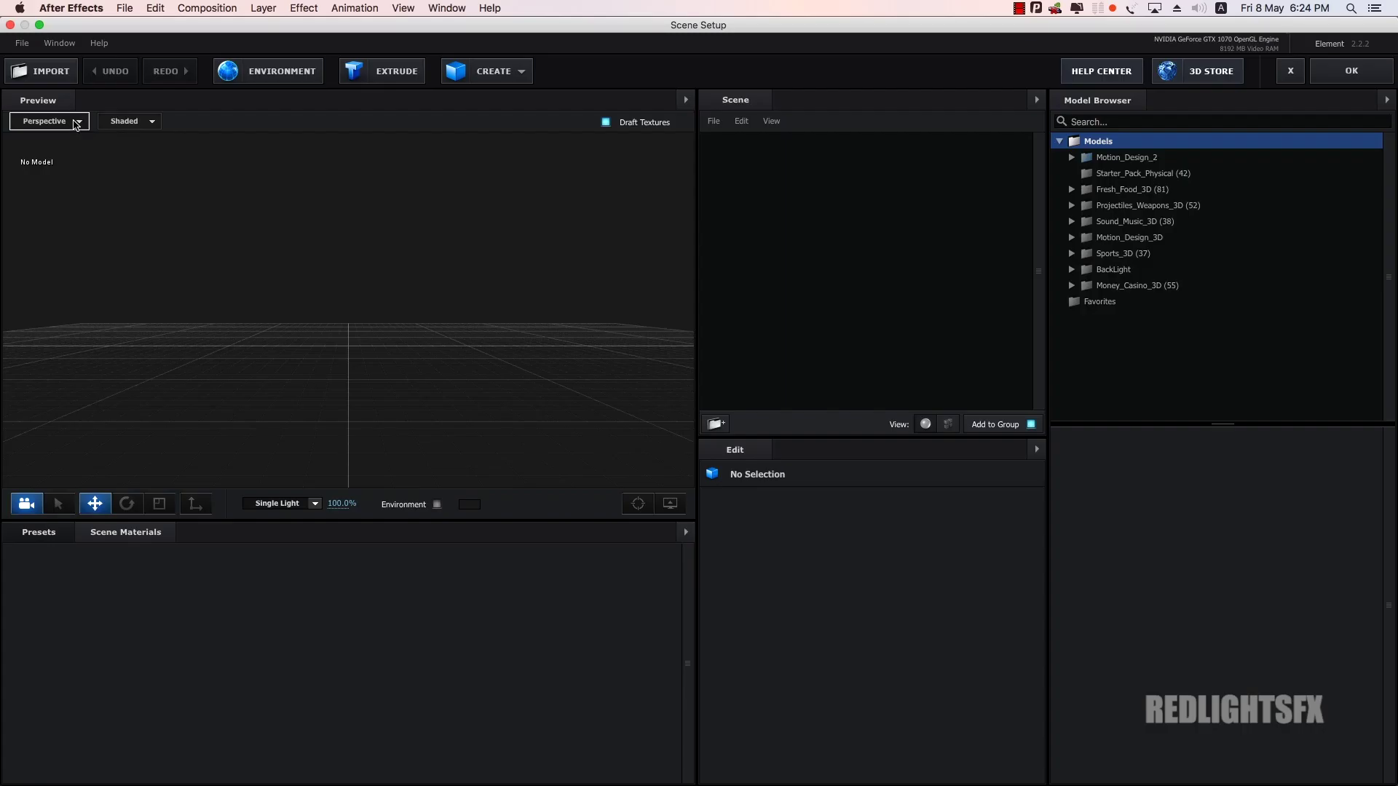
Step: Import 3DModel_COVID_C4D_Cycles4D.c4d with default import preferences and orbit to inspect the virus
left_click(45, 71)
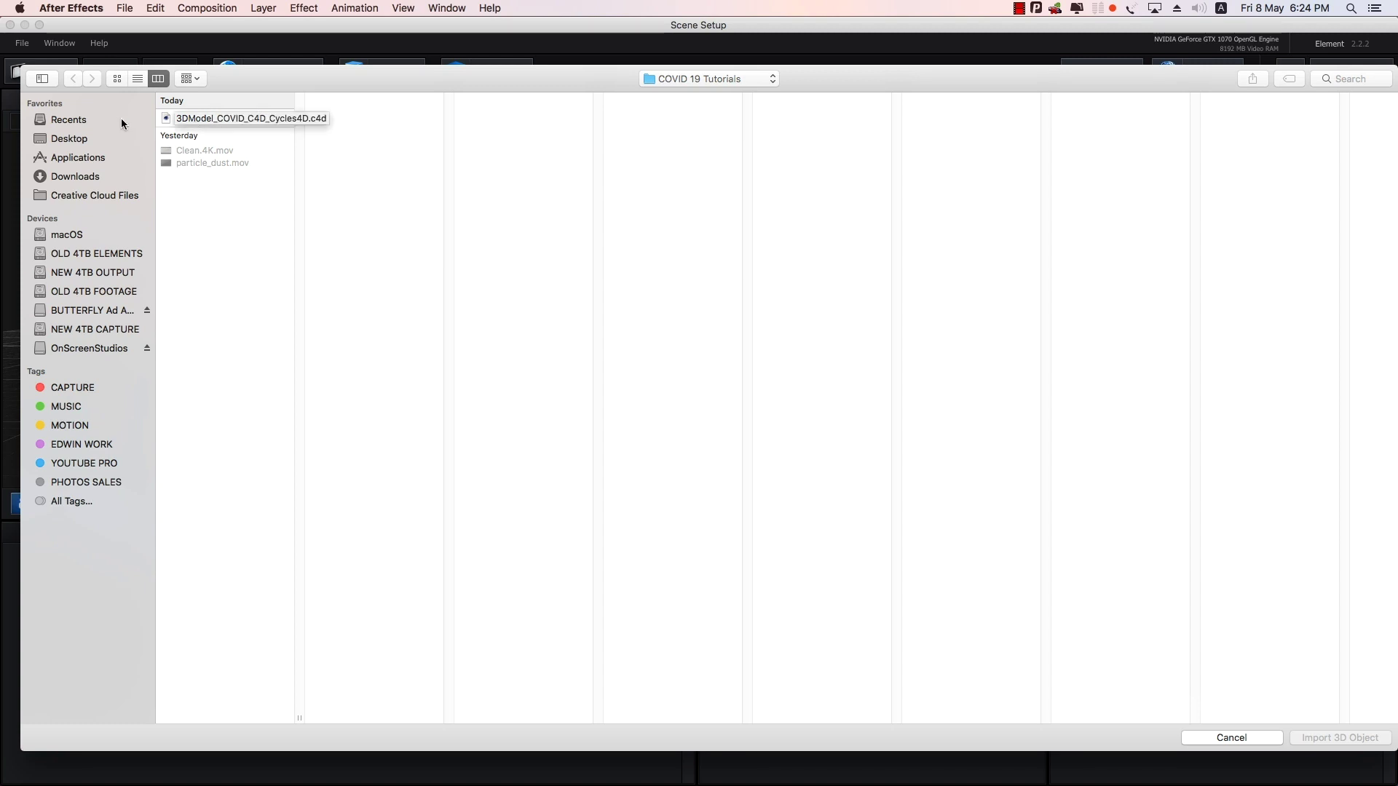
left_click(211, 118)
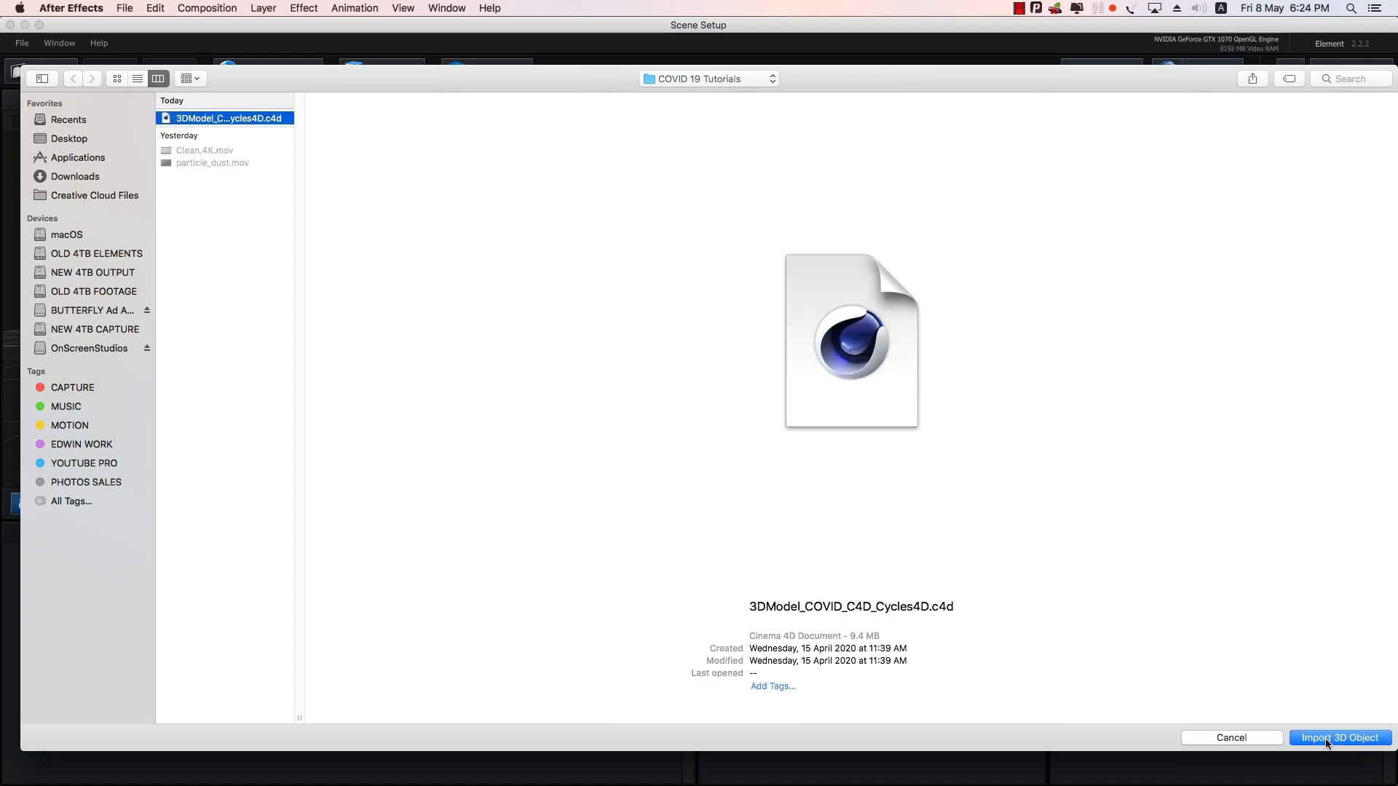
left_click(1327, 739)
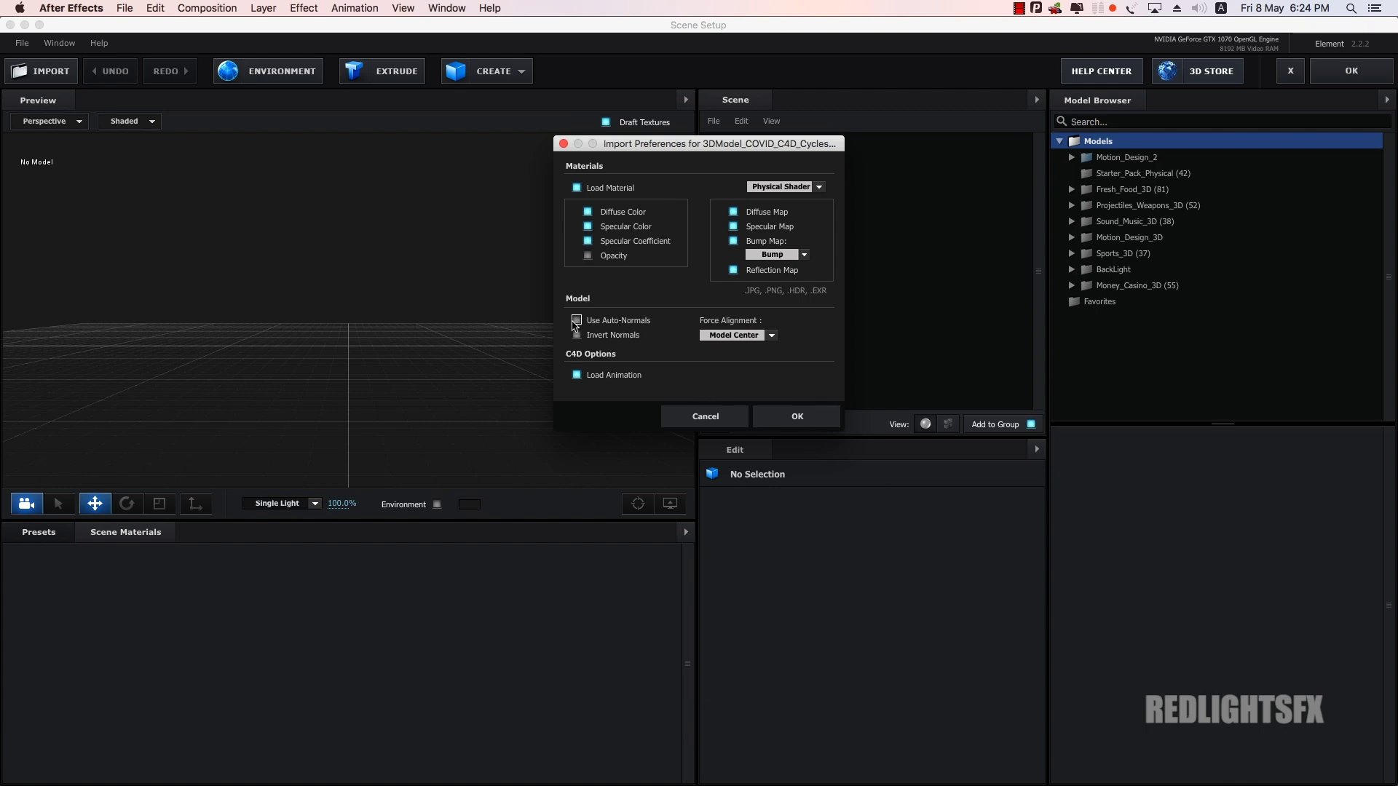
left_click(821, 421)
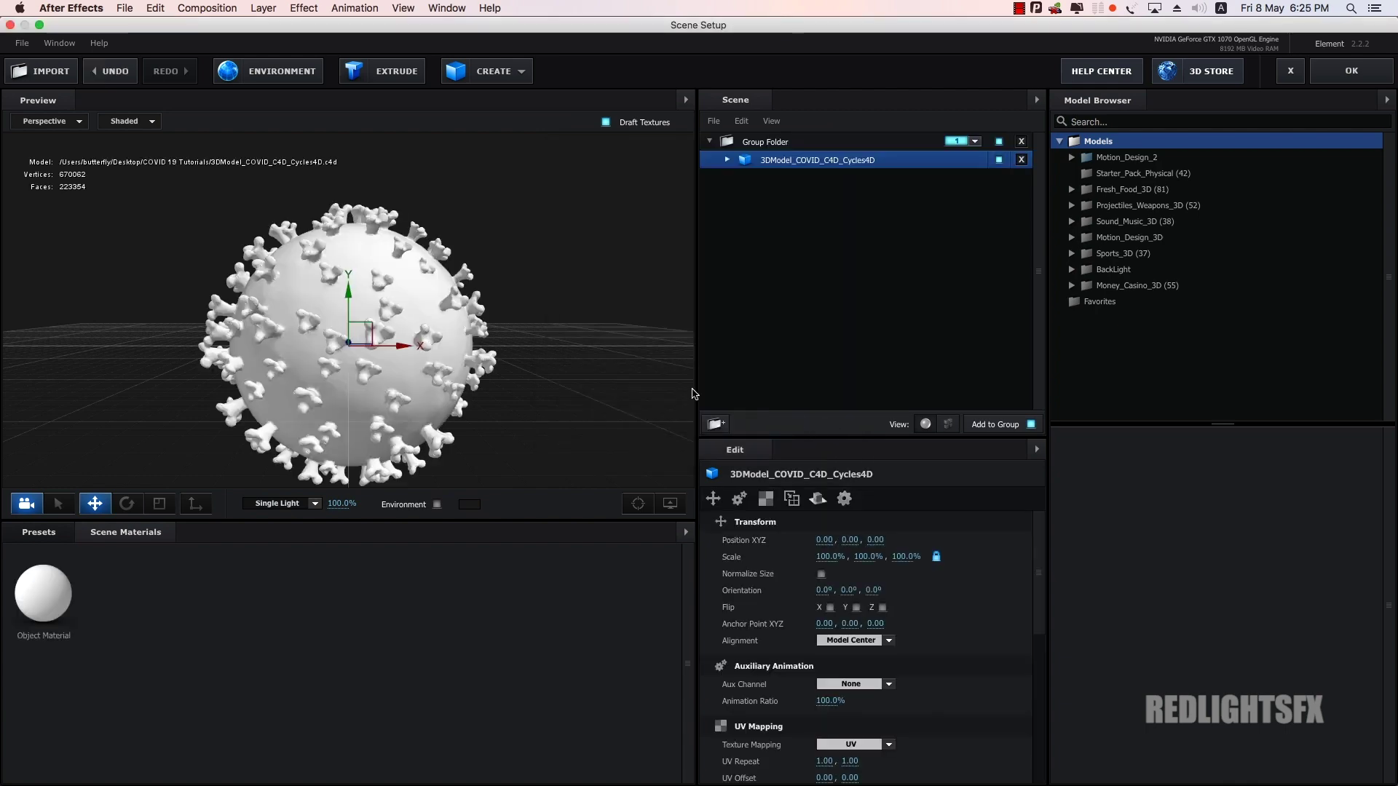
left_click_drag(477, 345, 475, 346)
mouse_move(347, 397)
left_mouse_down()
mouse_move(515, 363)
mouse_move(375, 359)
left_mouse_up()
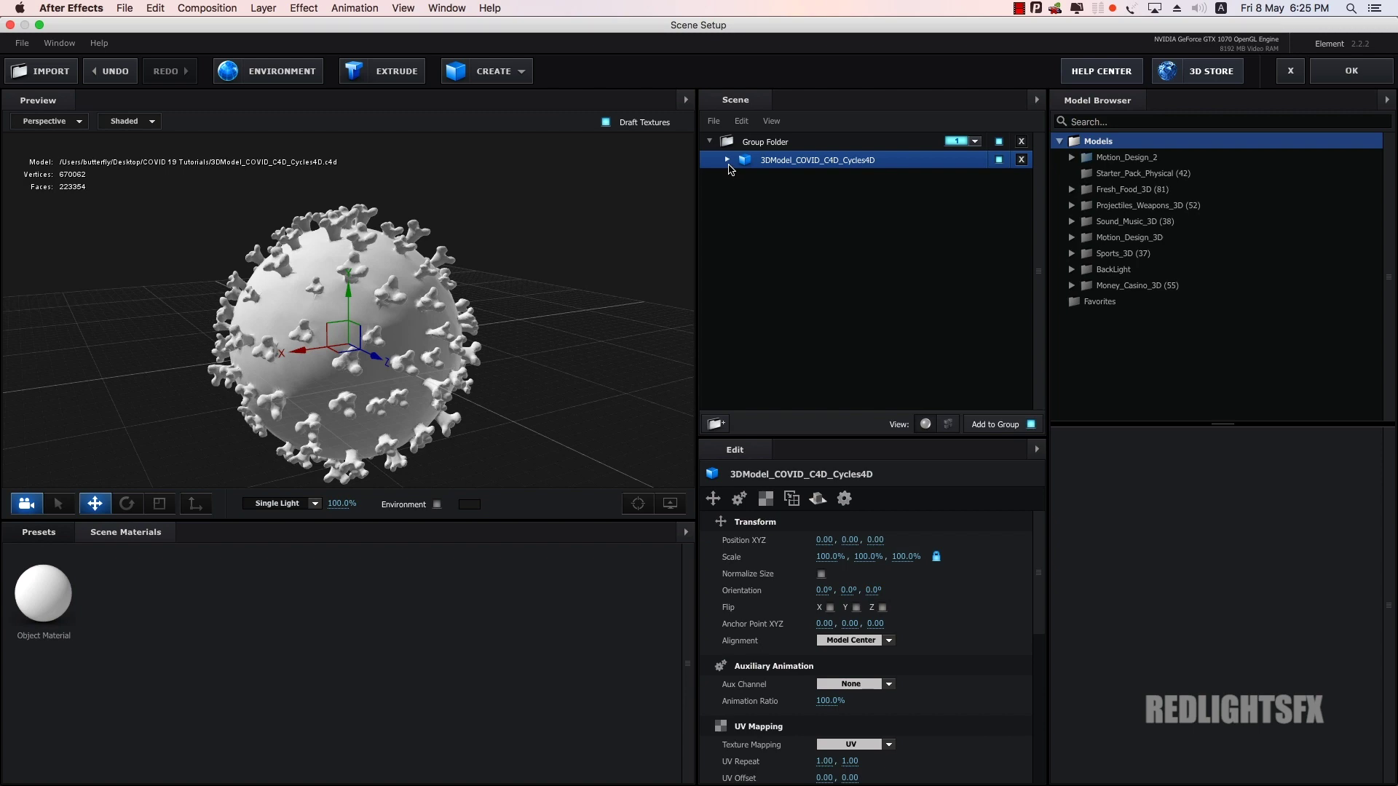
Step: Set Custom Layer 1 as the diffuse texture of the virus's Object Material
left_click(727, 160)
left_click(808, 180)
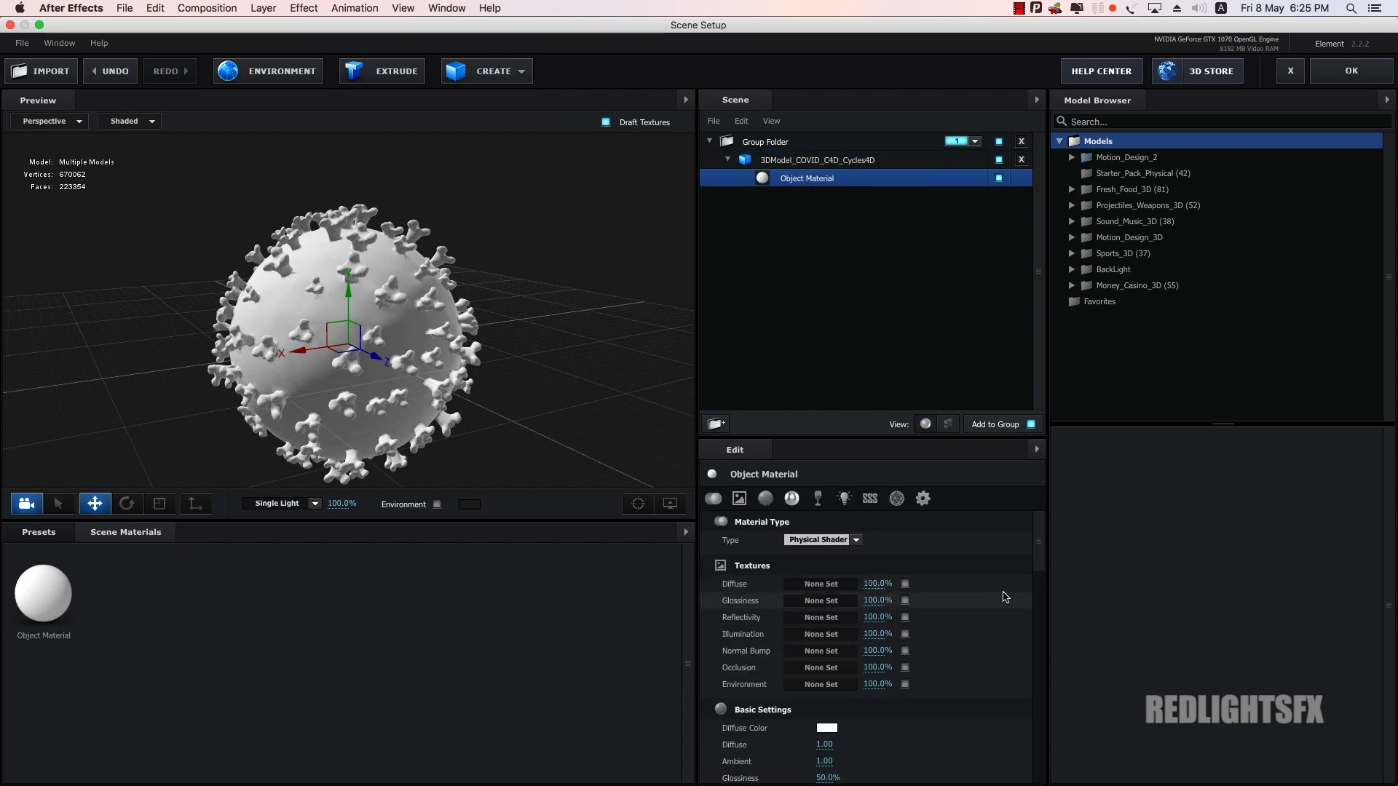
scroll(1040, 571, "down", 1)
scroll(1041, 571, "down", 1)
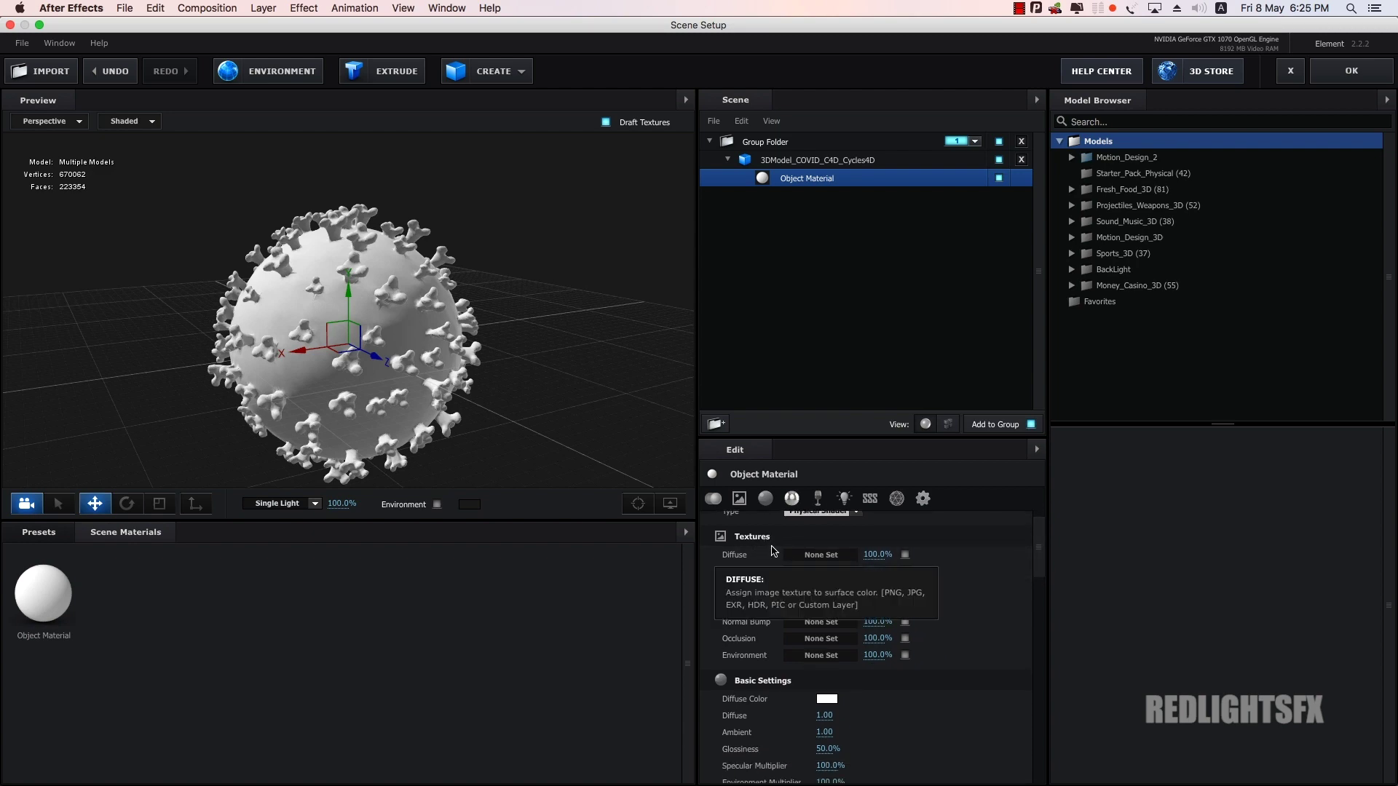
left_click(818, 560)
left_click(654, 191)
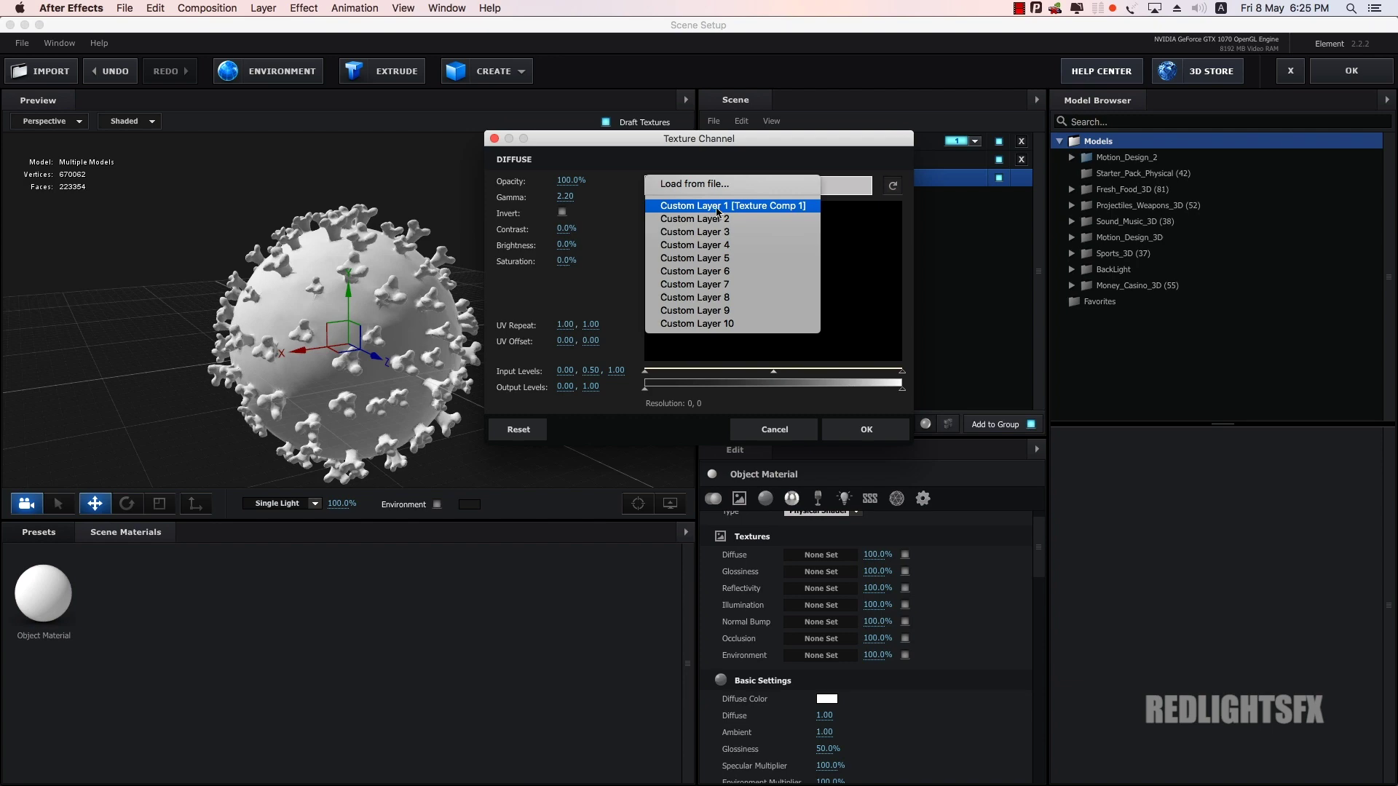
left_click(725, 206)
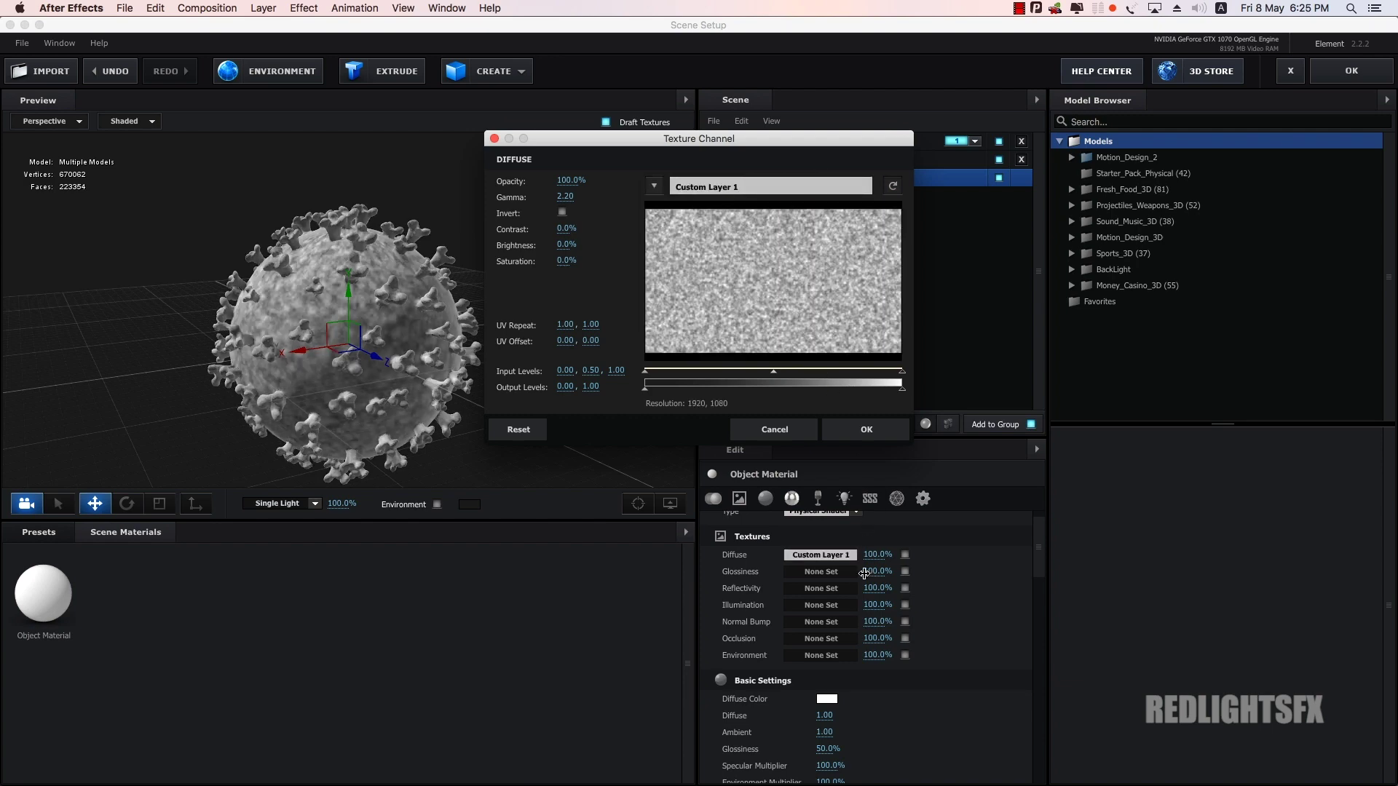
left_click(850, 435)
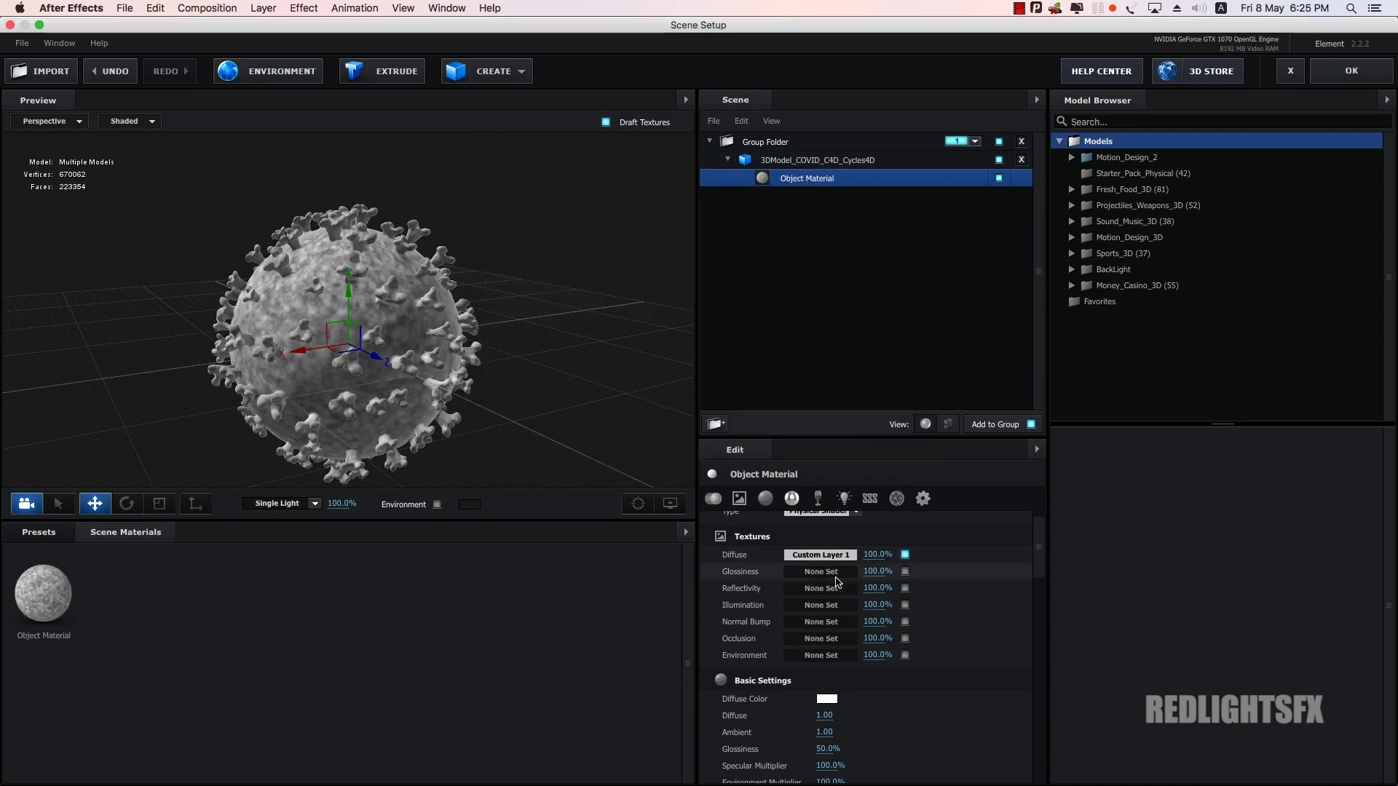
Step: Copy the diffuse texture into the Glossiness, Illumination, Normal Bump and Occlusion slots
right_click(837, 558)
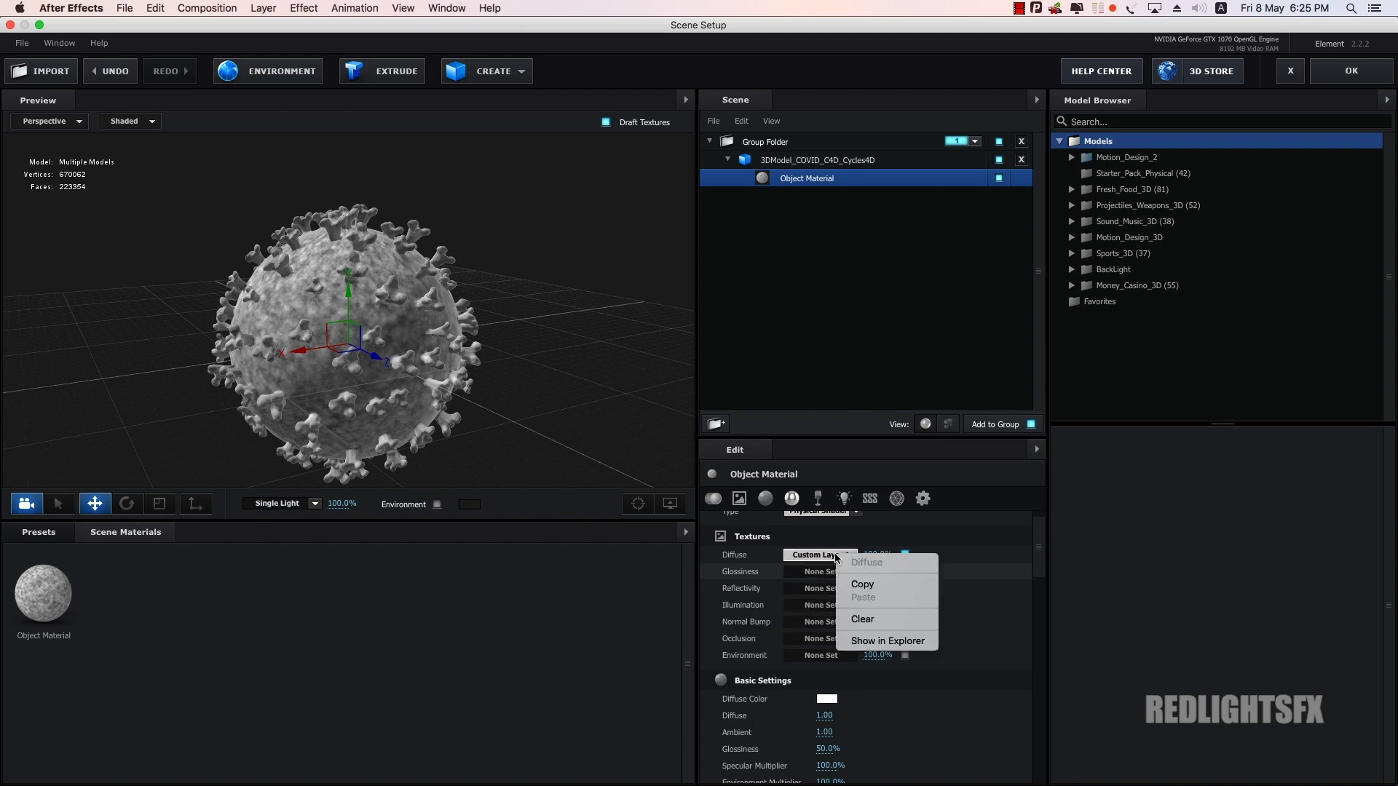
left_click(862, 584)
right_click(837, 572)
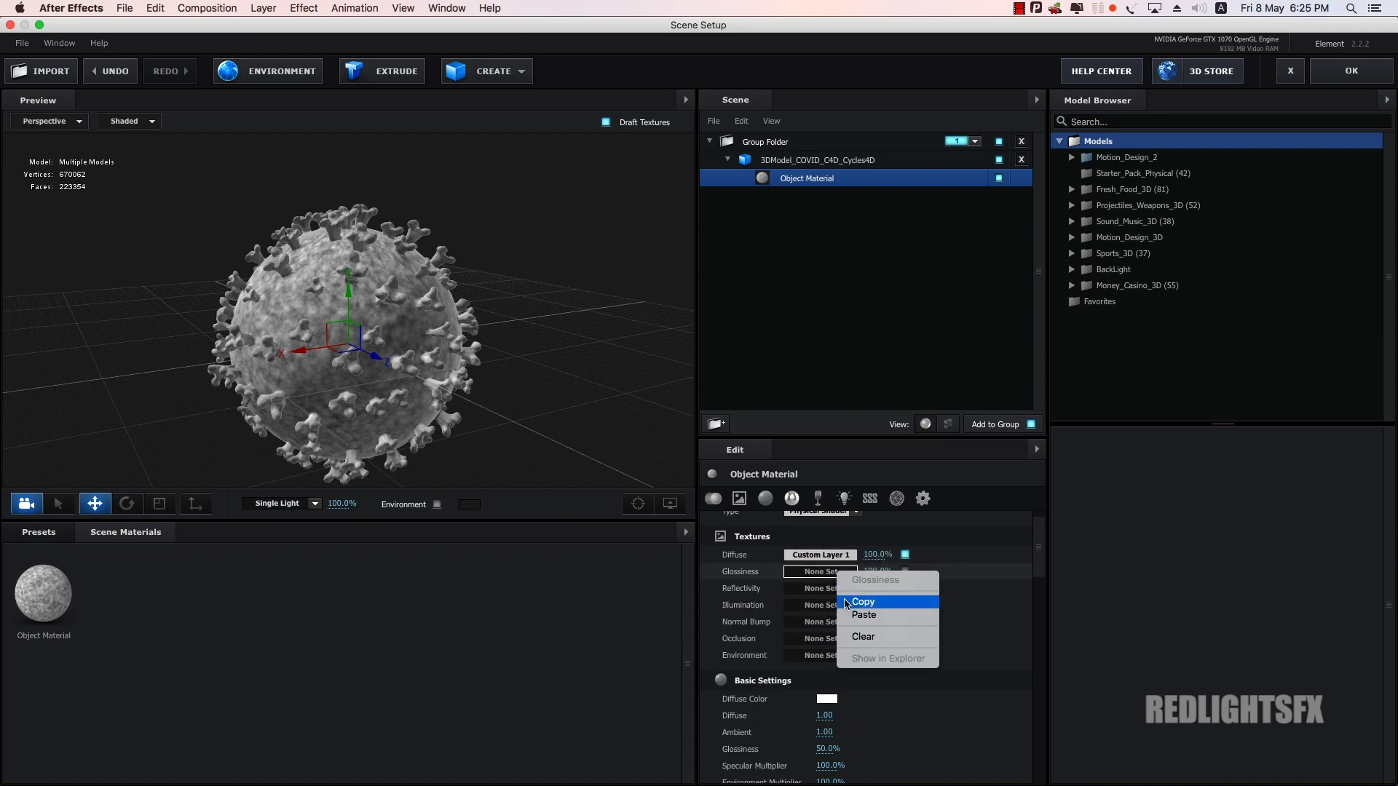
left_click(857, 615)
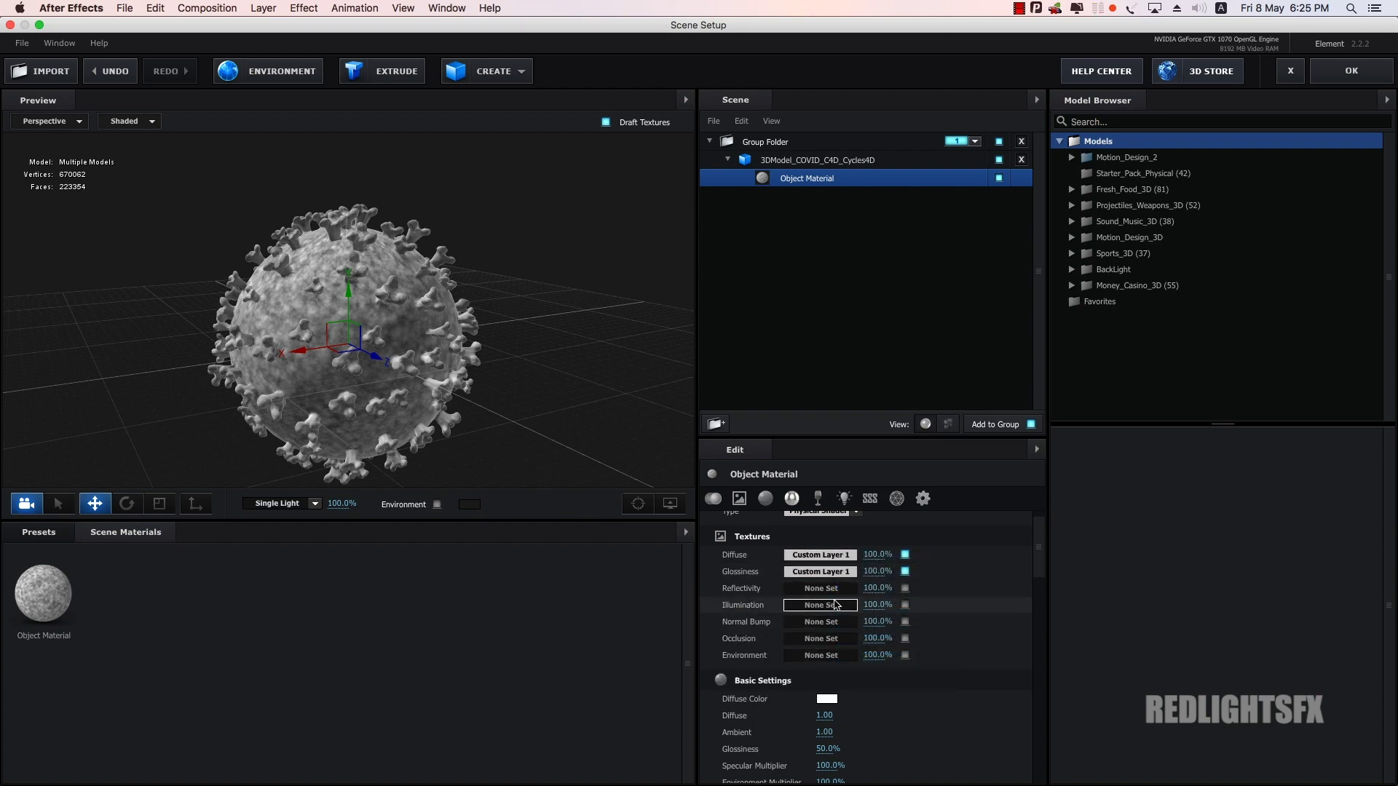
right_click(816, 610)
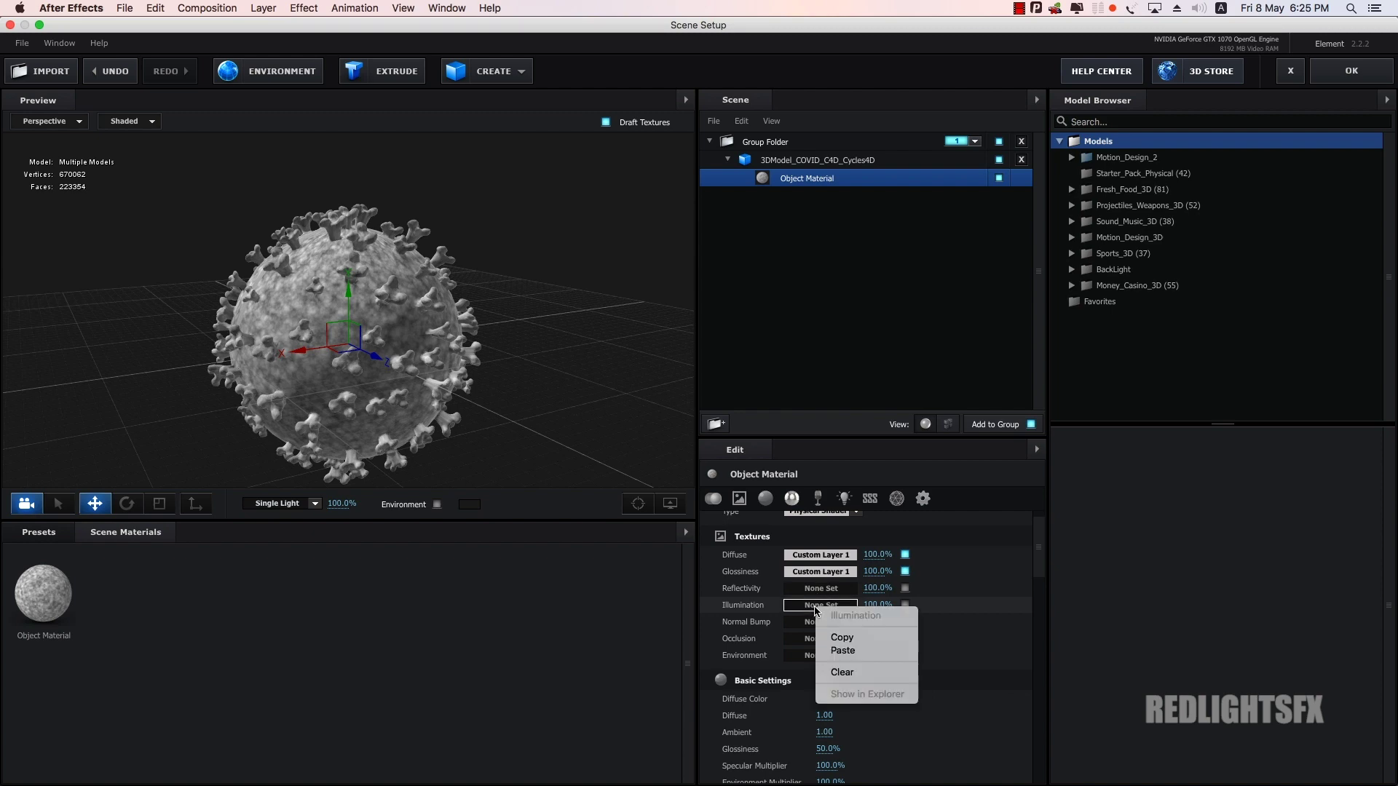
left_click(820, 650)
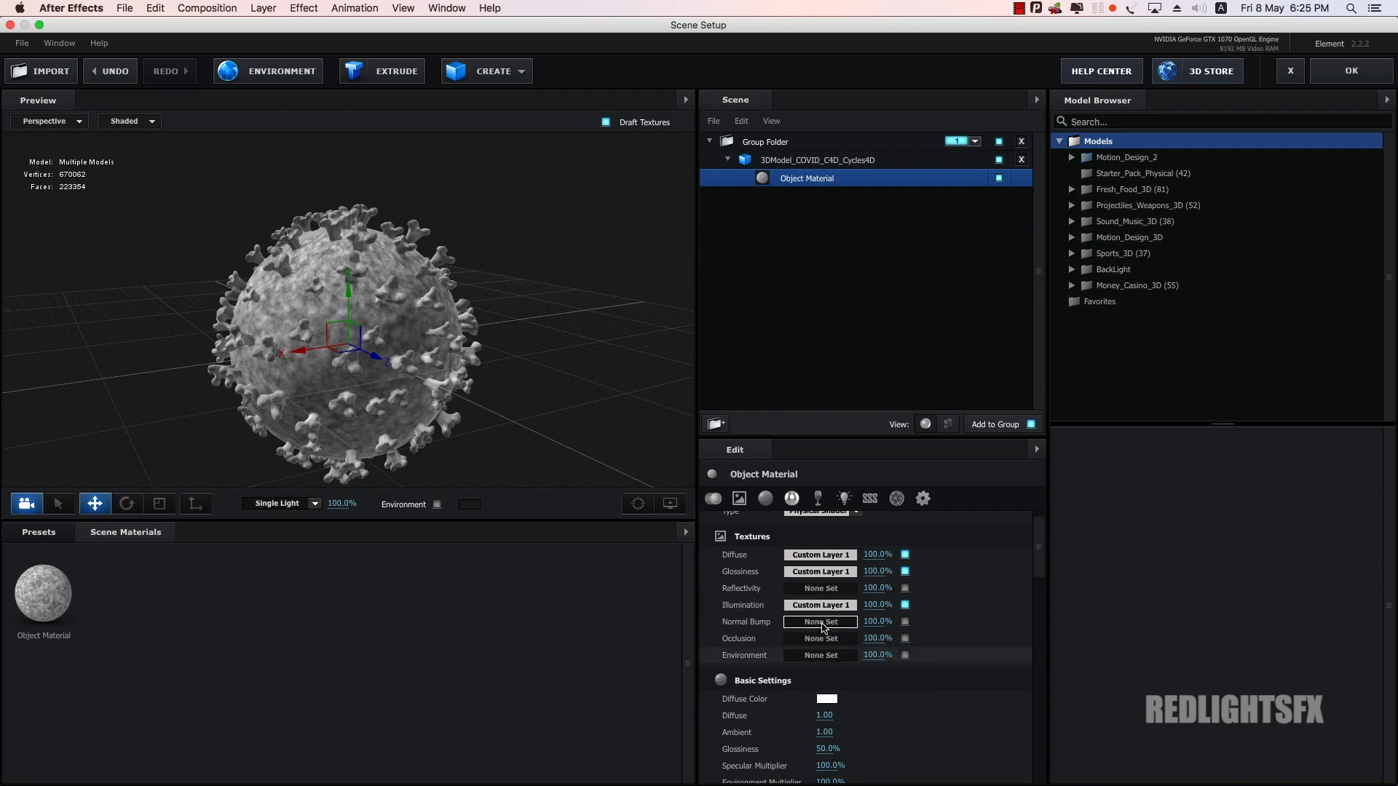
right_click(824, 628)
left_click(852, 669)
right_click(814, 641)
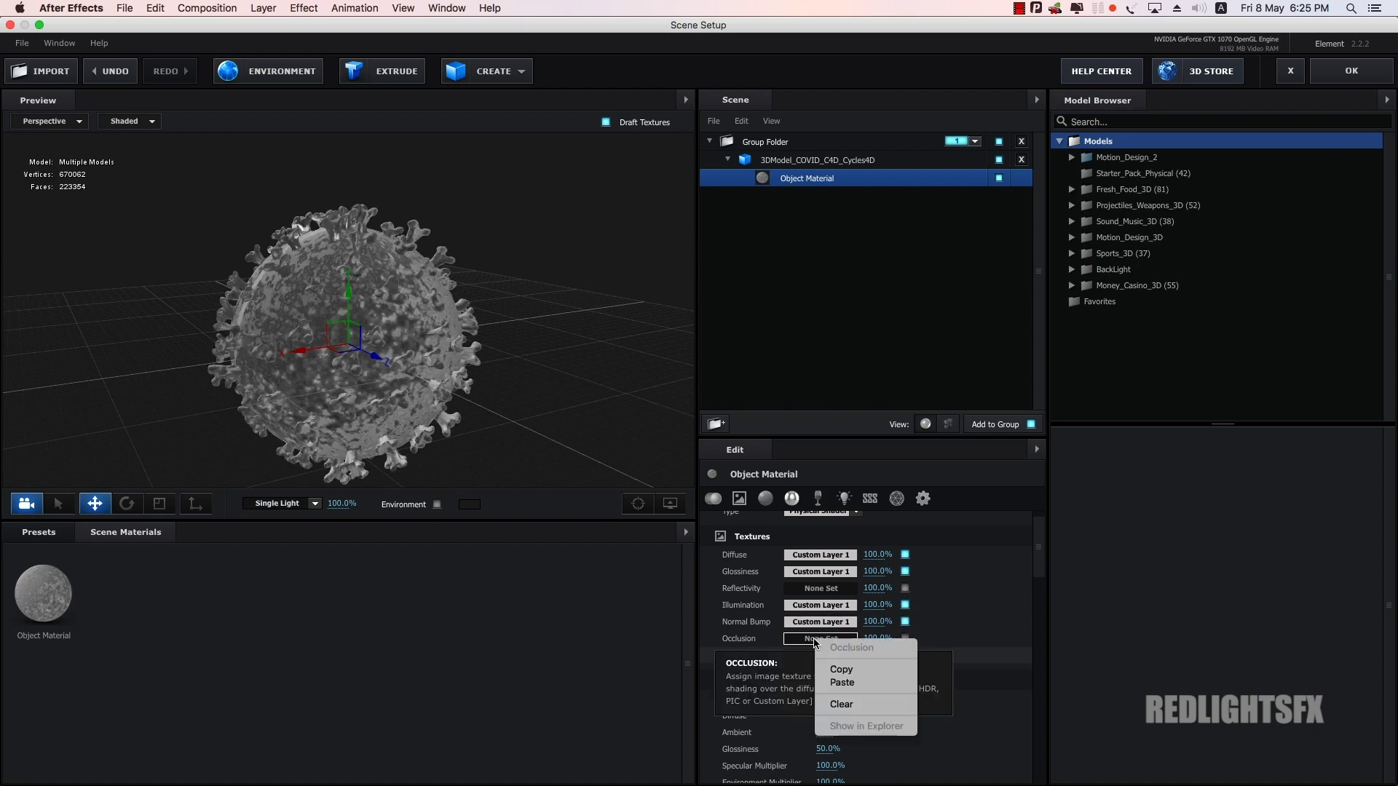
left_click(855, 686)
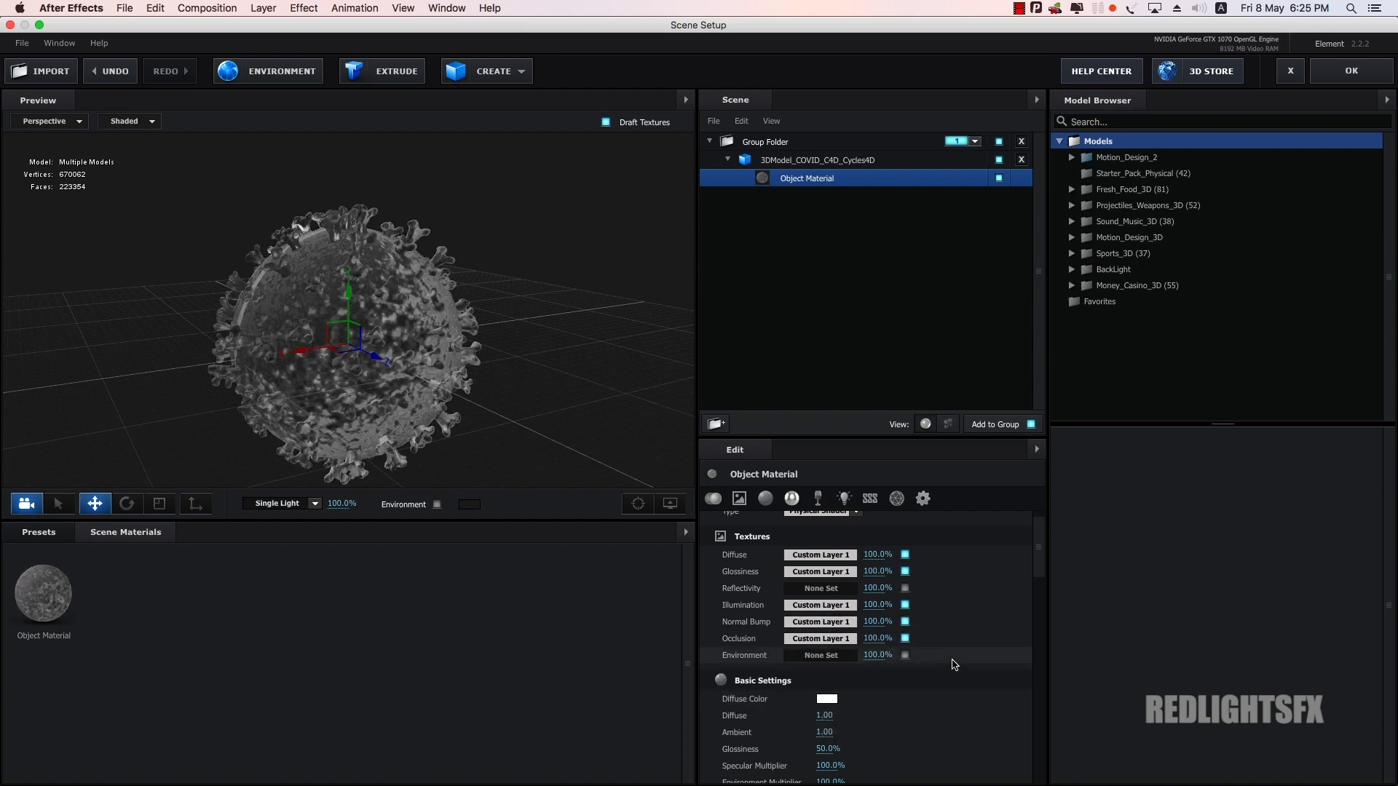
left_click_drag(379, 320, 359, 384)
scroll(359, 383, "up", 3)
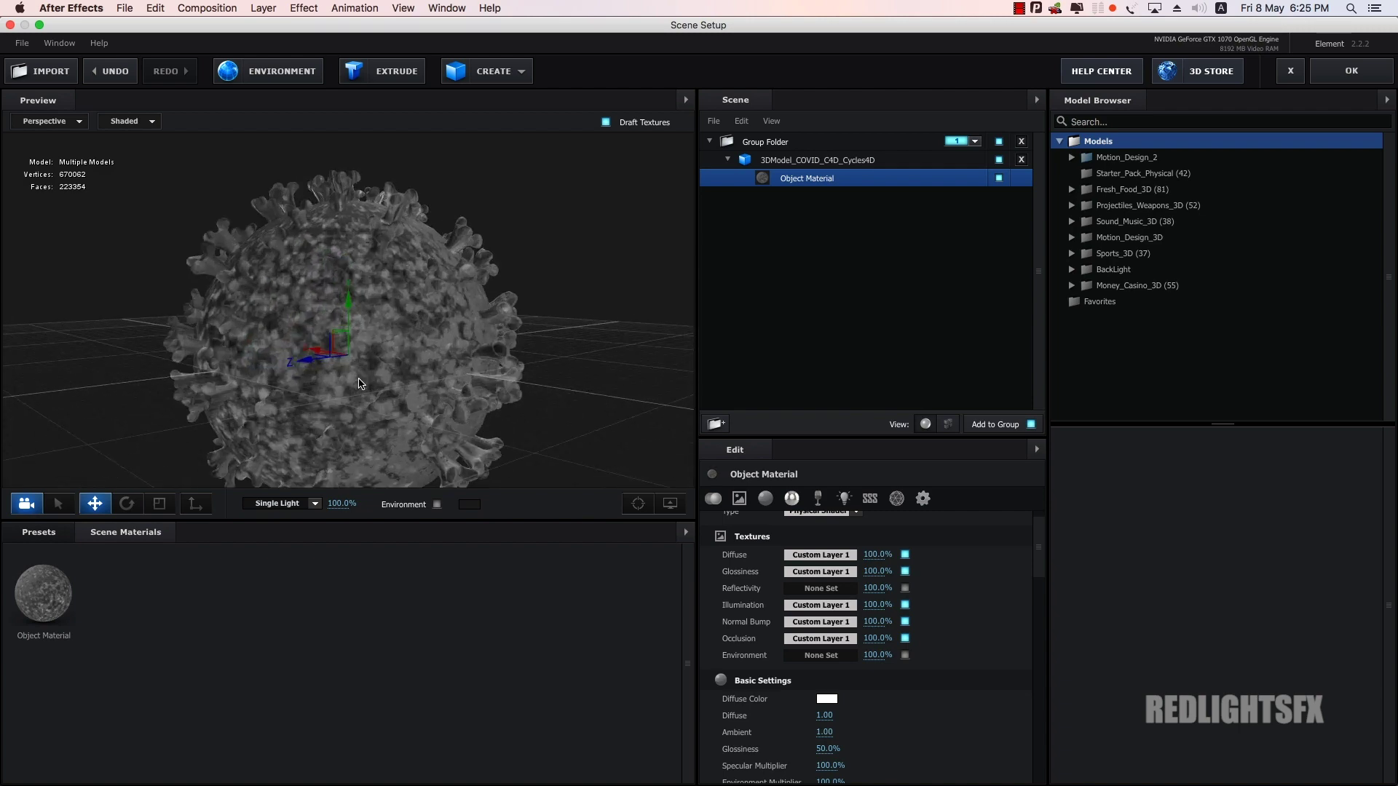
scroll(414, 405, "up", 2)
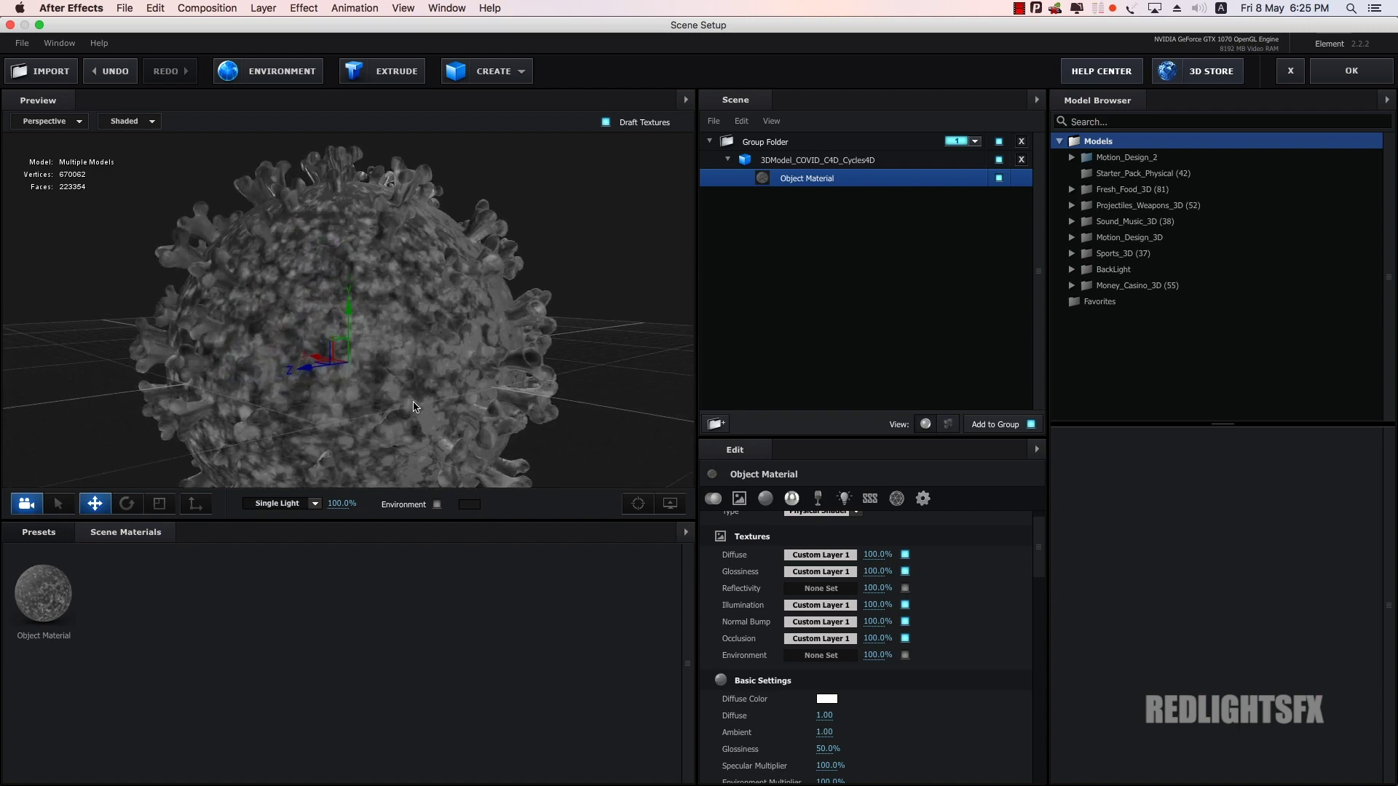
mouse_move(413, 407)
left_mouse_down()
mouse_move(250, 379)
mouse_move(351, 386)
left_mouse_up()
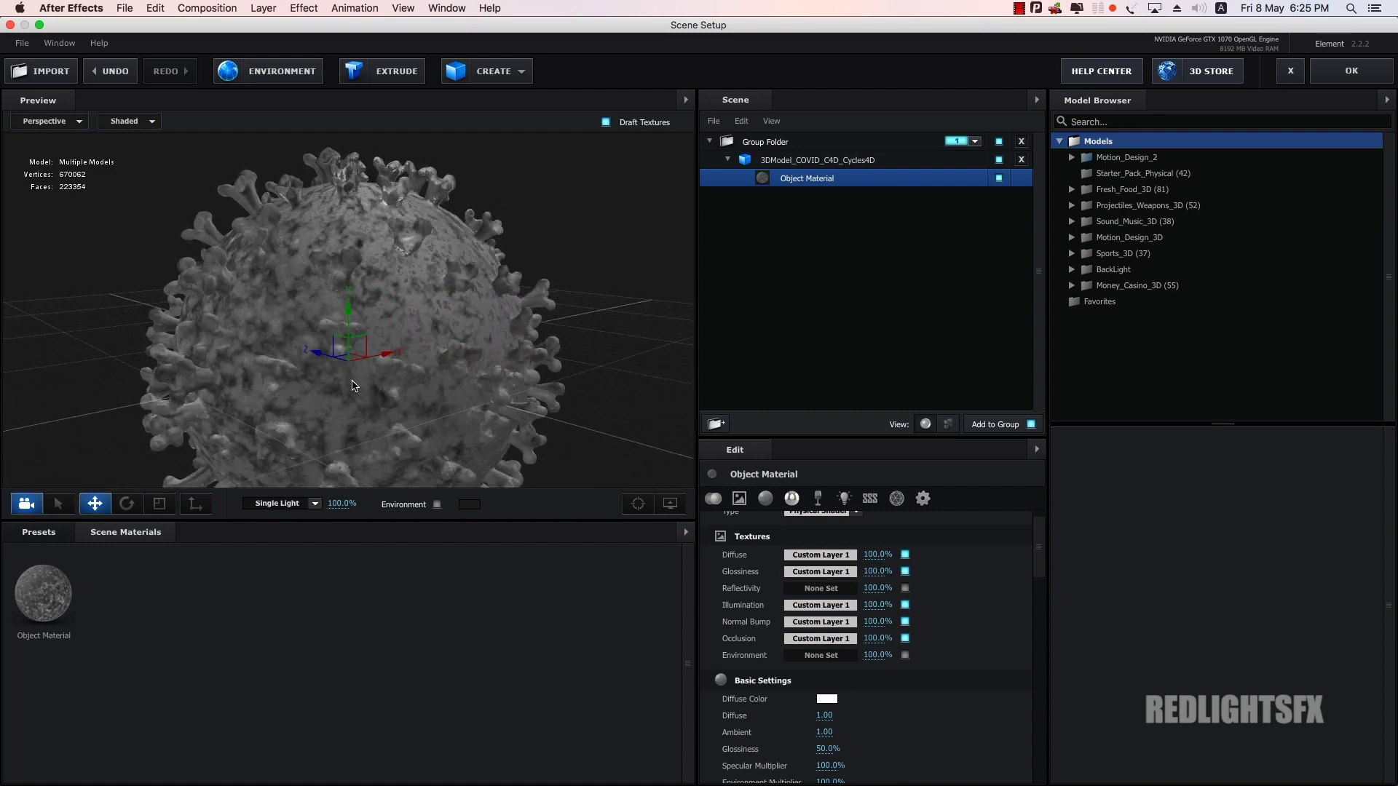
Step: Switch the preview lighting to Stylized and set the diffuse colour to hex 002466
left_click(286, 506)
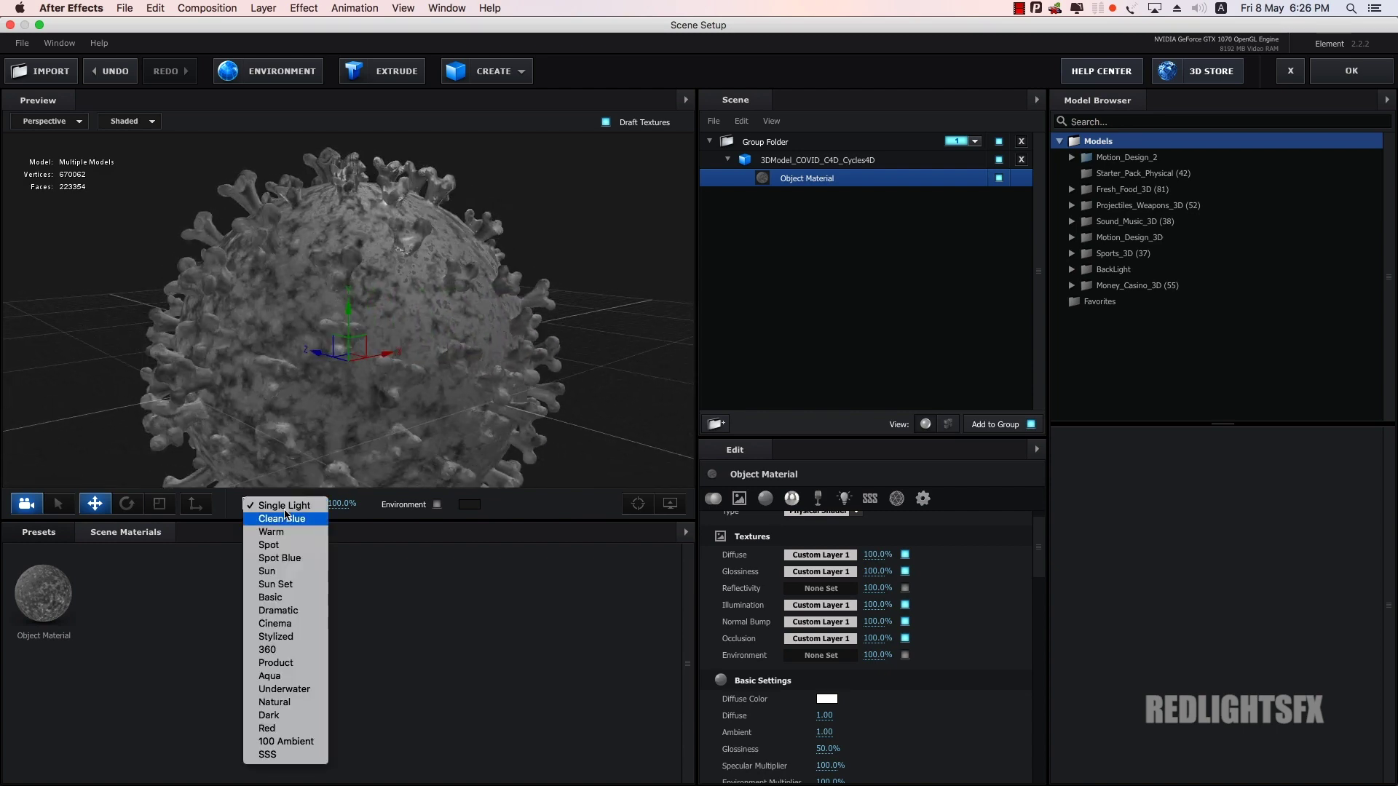
left_click(275, 637)
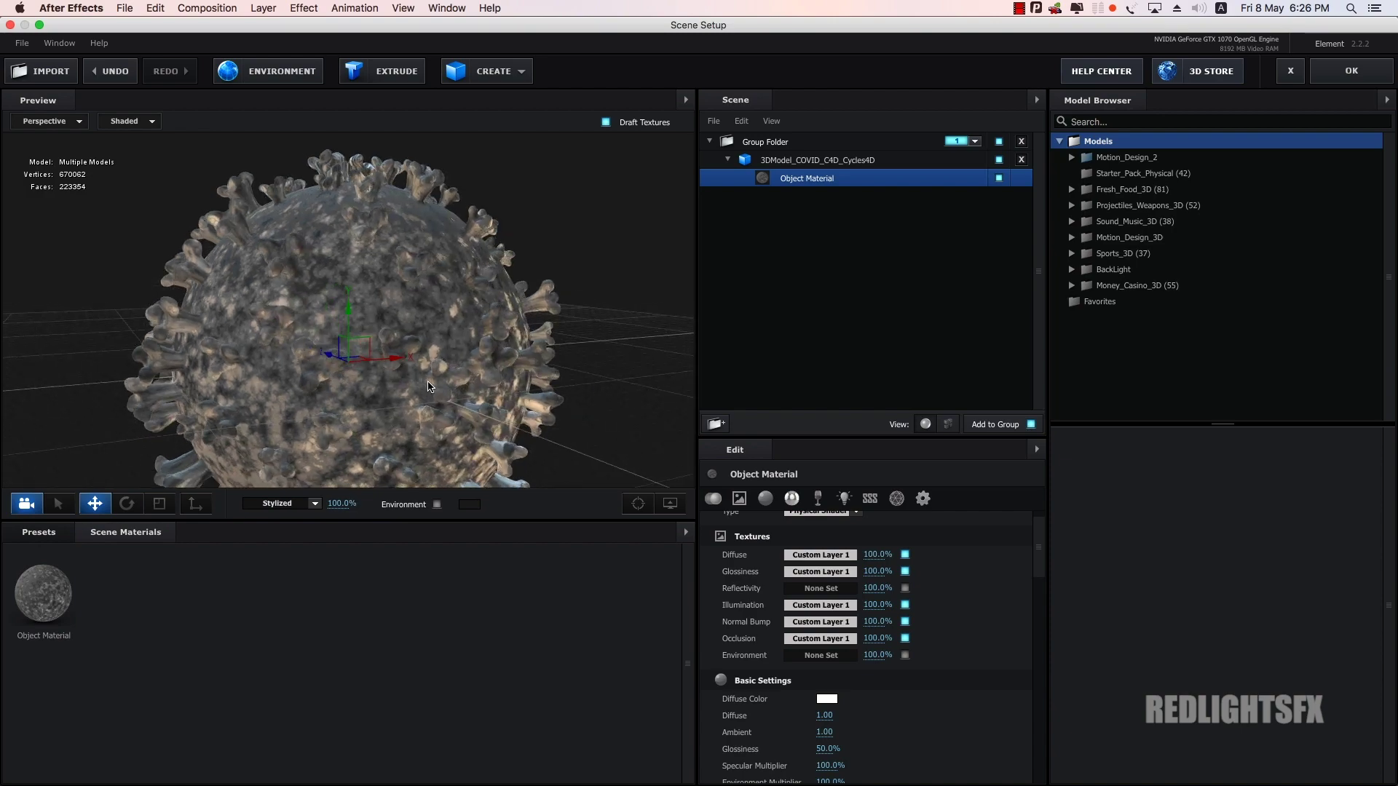
mouse_move(429, 387)
left_mouse_down()
mouse_move(369, 366)
mouse_move(422, 372)
left_mouse_up()
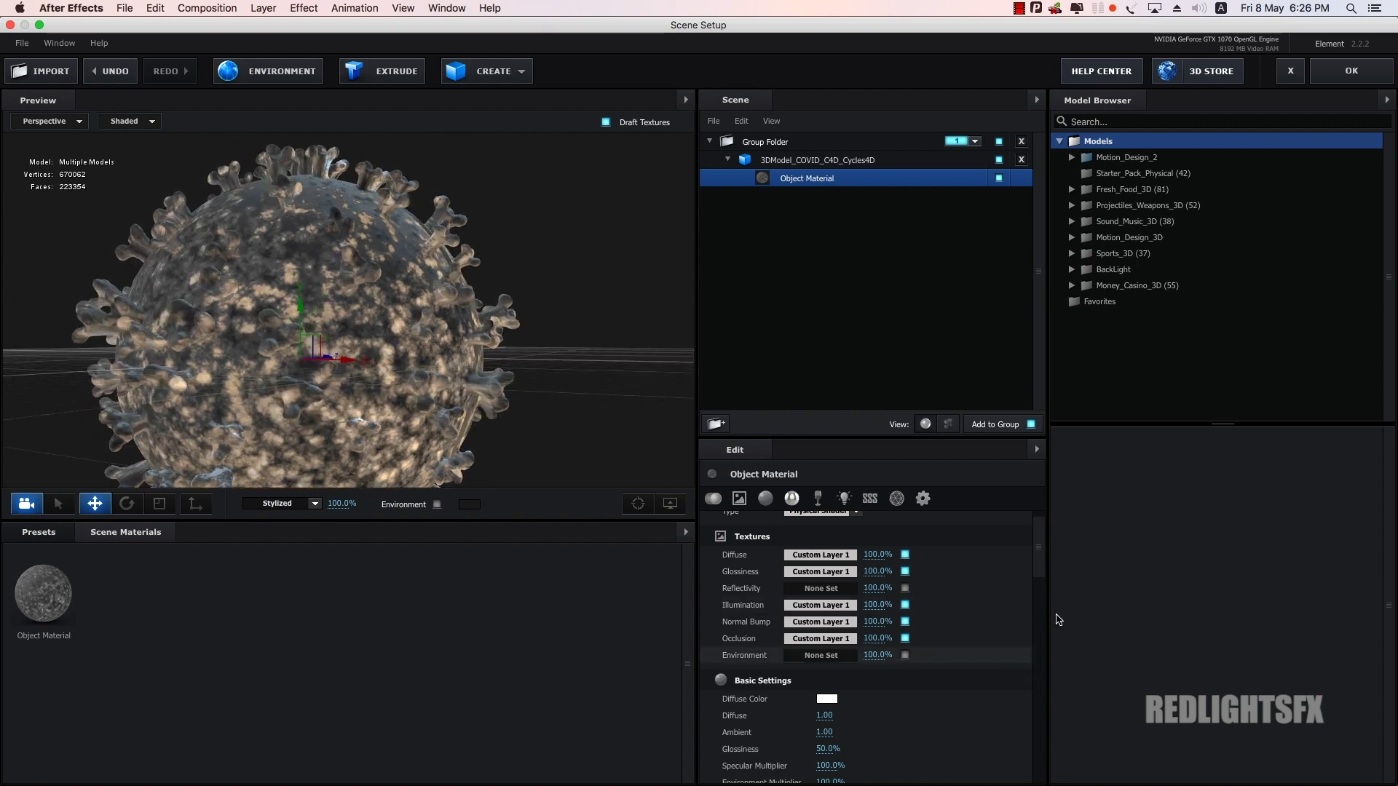
left_click_drag(1038, 562, 1037, 586)
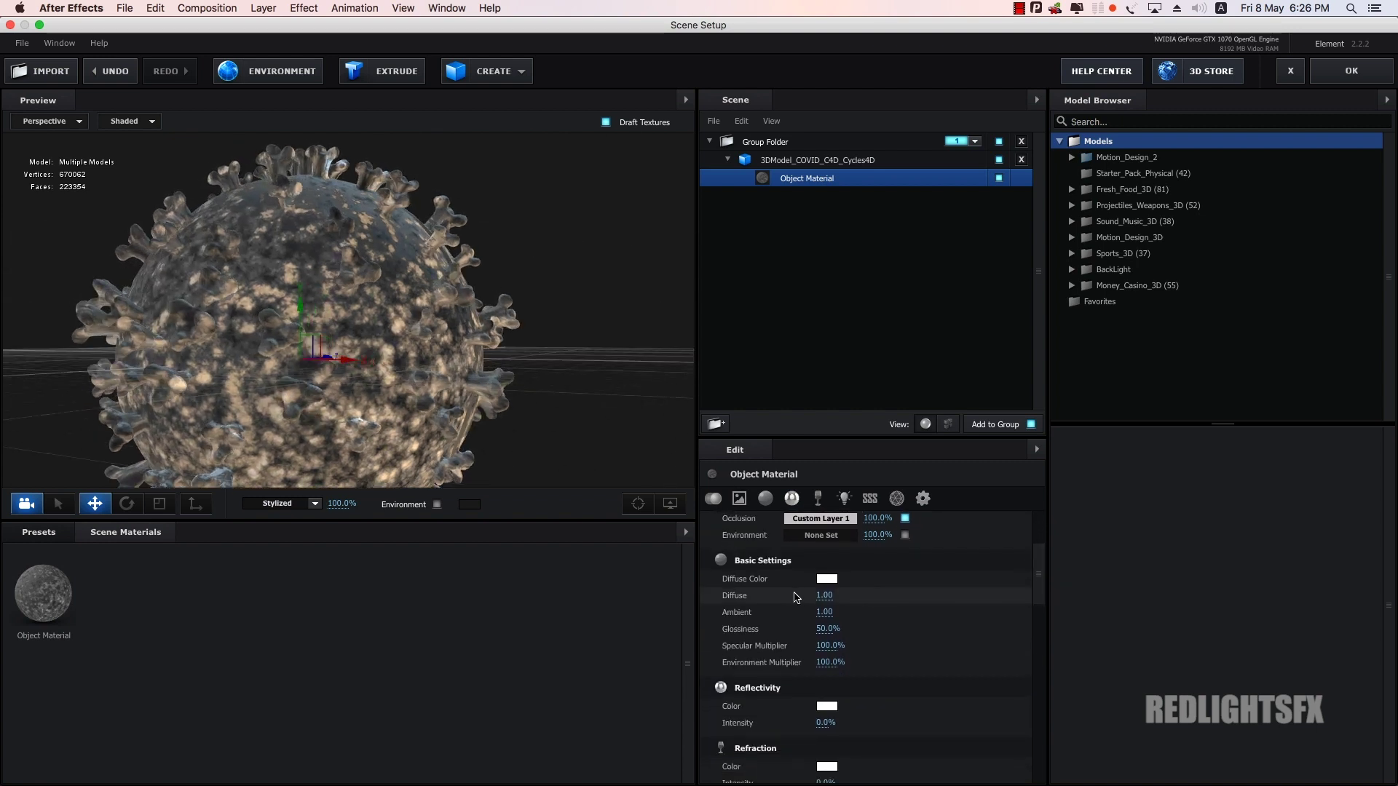
left_click(818, 581)
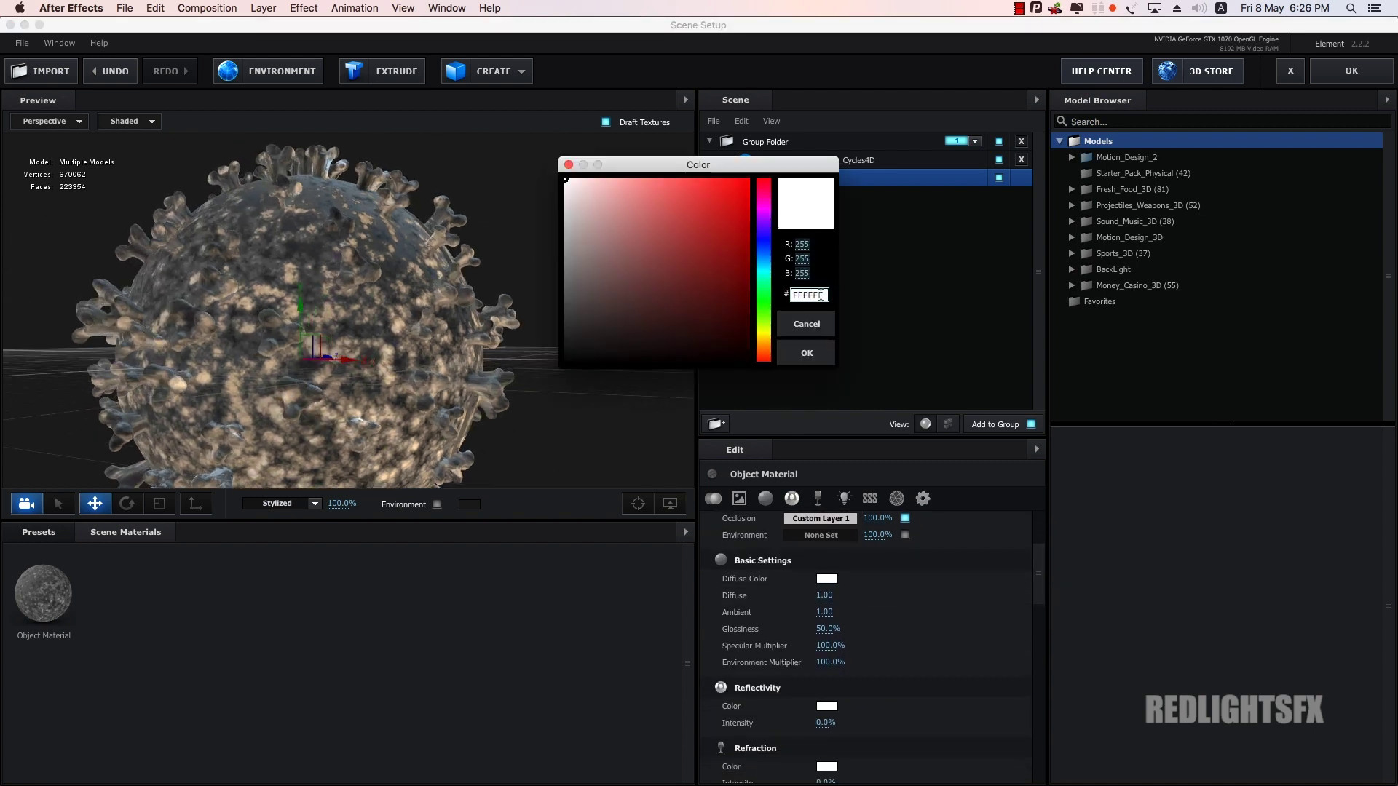
type("0024")
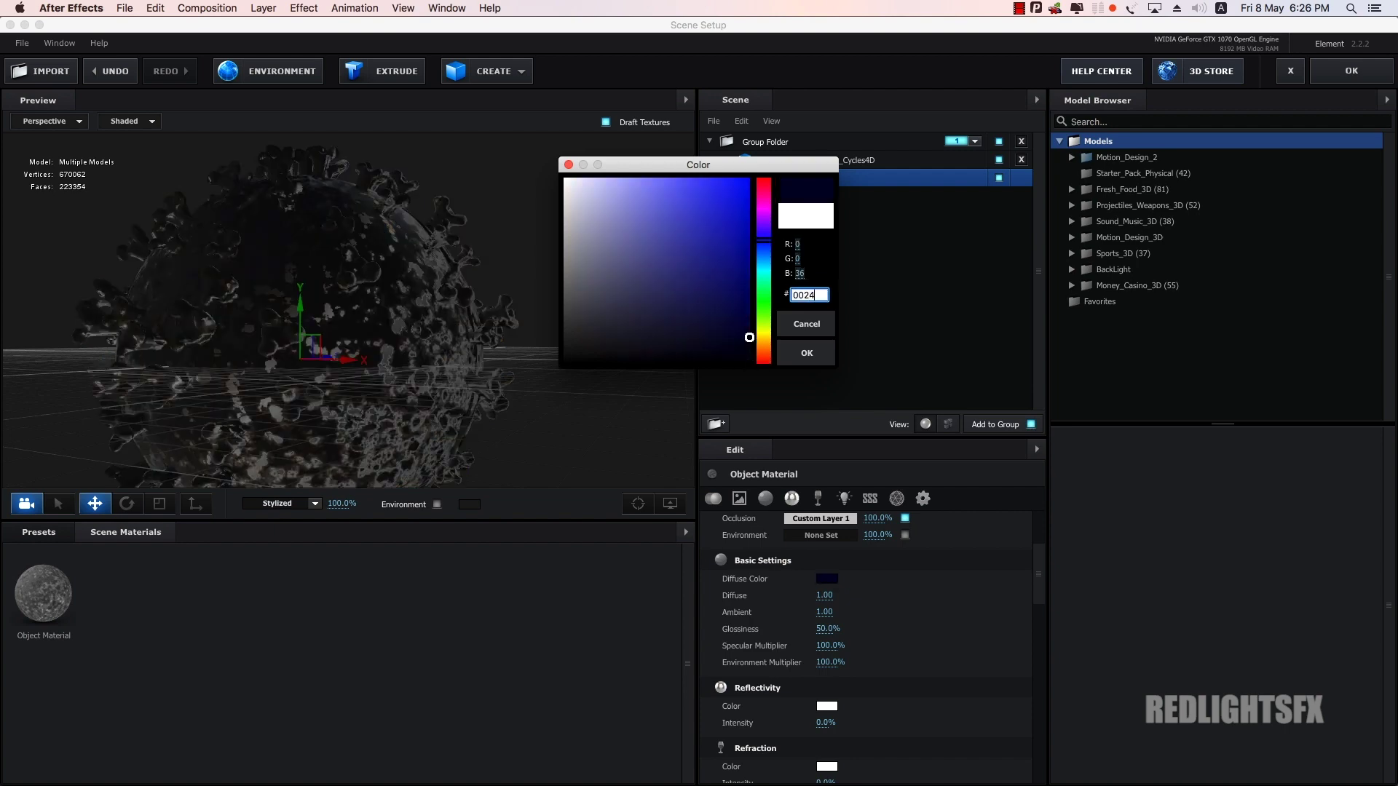
type("66")
left_click(807, 357)
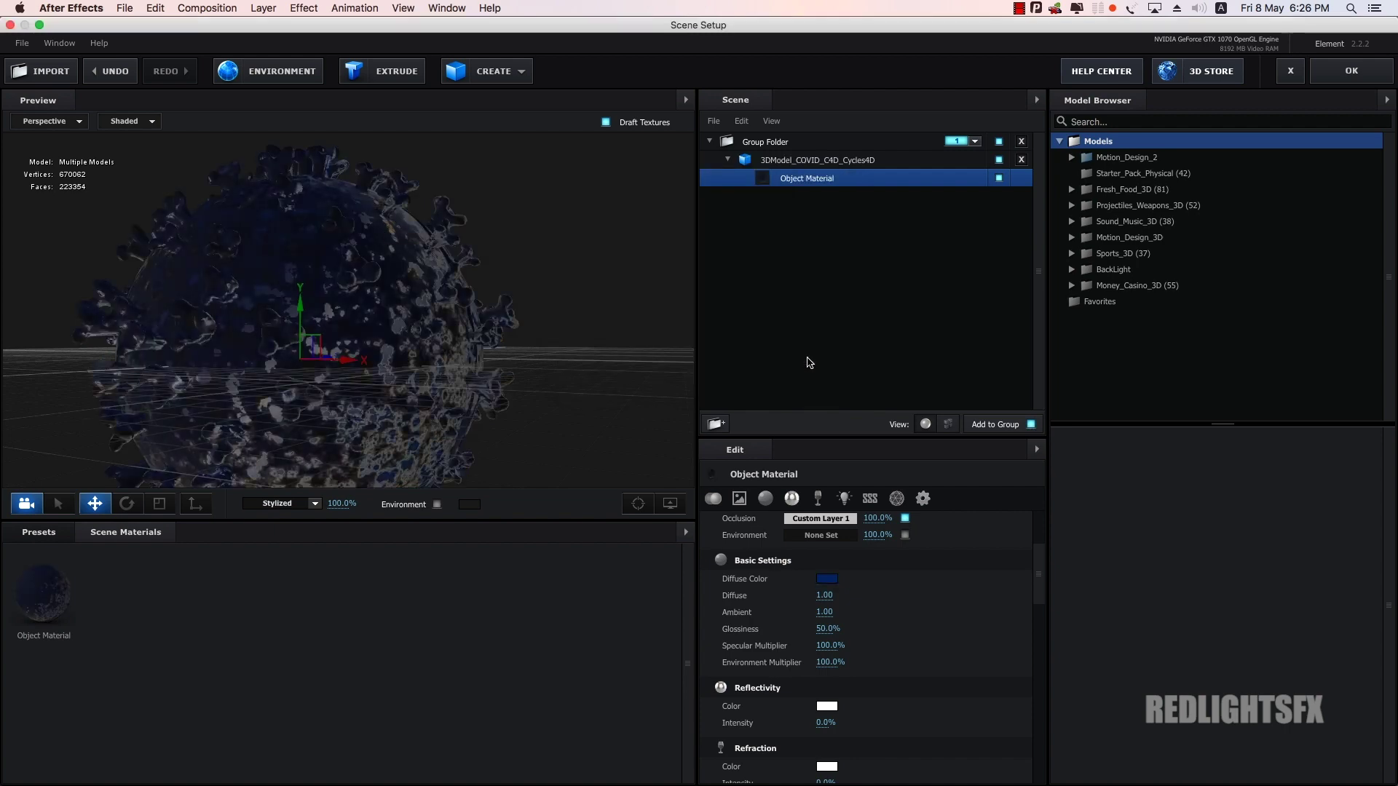
mouse_move(486, 367)
left_mouse_down()
mouse_move(354, 341)
mouse_move(474, 341)
mouse_move(365, 428)
left_mouse_up()
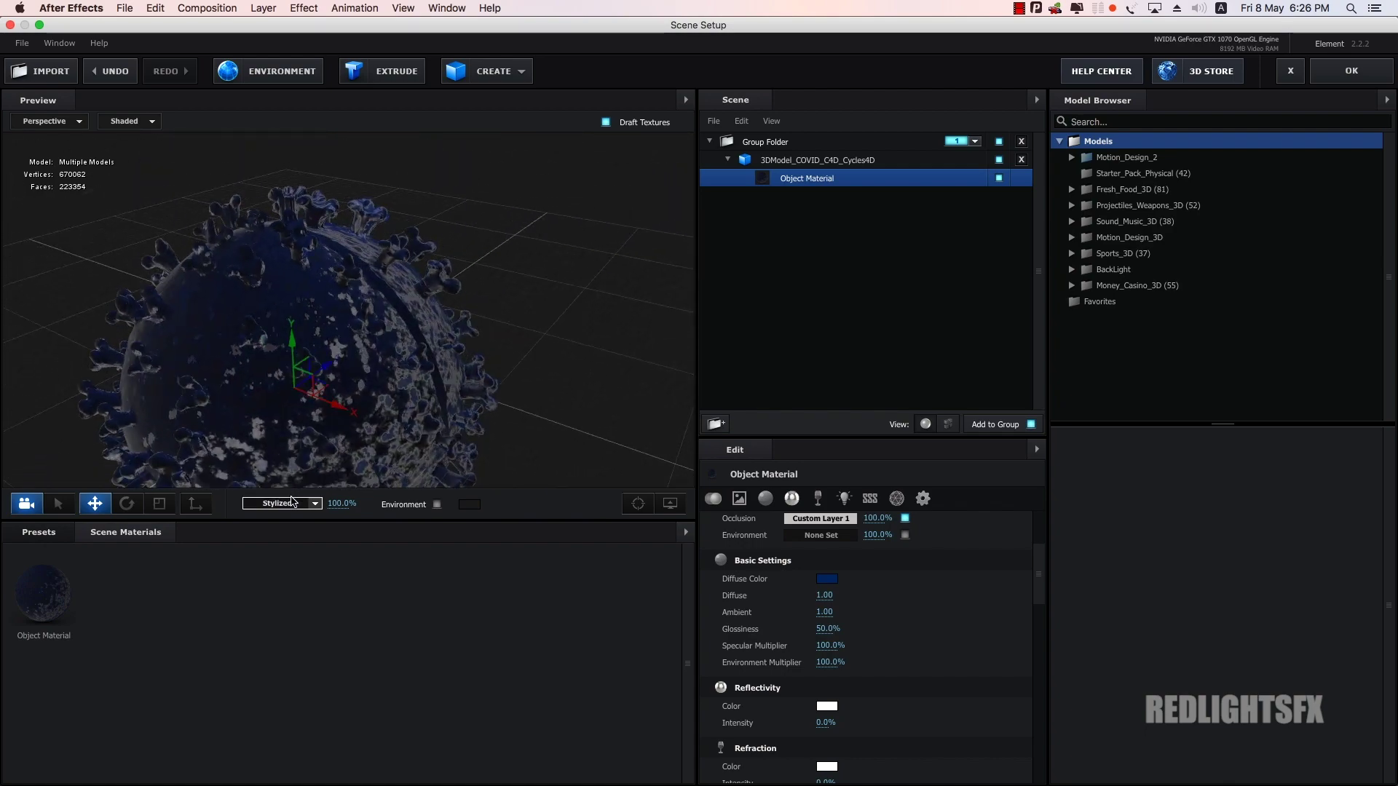
Step: Compare the Cinema and 360 lighting presets, then return to Stylized
left_click(292, 503)
left_click(280, 624)
mouse_move(386, 431)
left_mouse_down()
mouse_move(339, 405)
mouse_move(400, 356)
left_mouse_up()
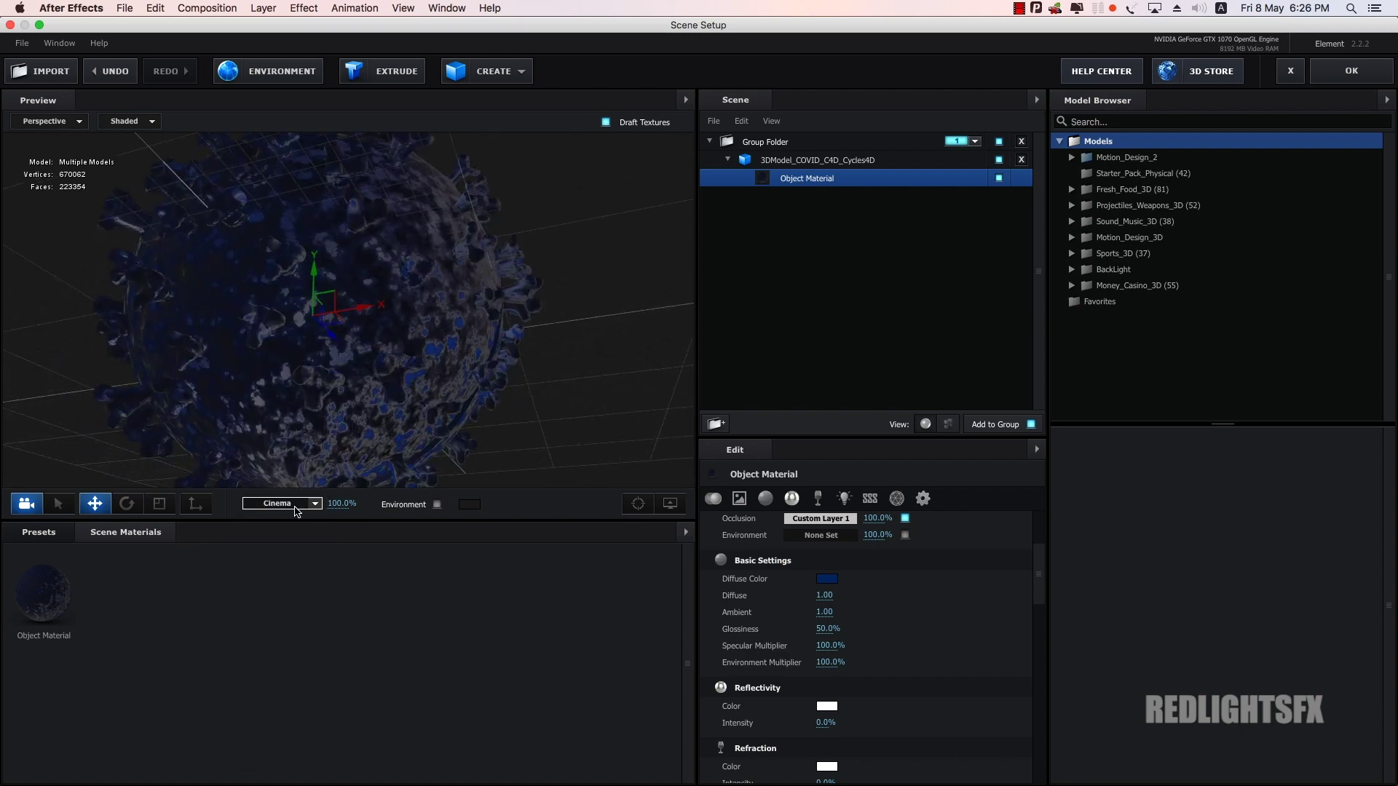
left_click(297, 509)
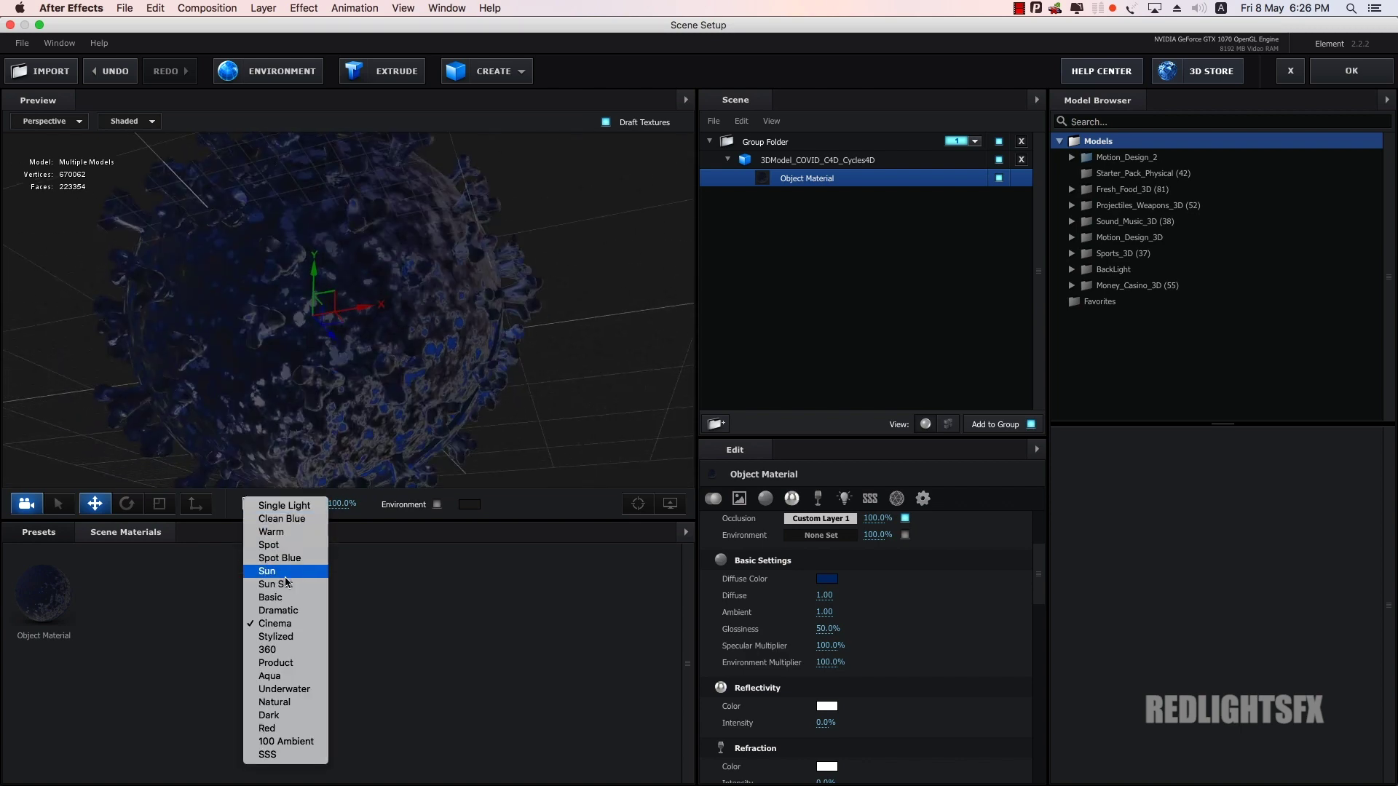
left_click(278, 649)
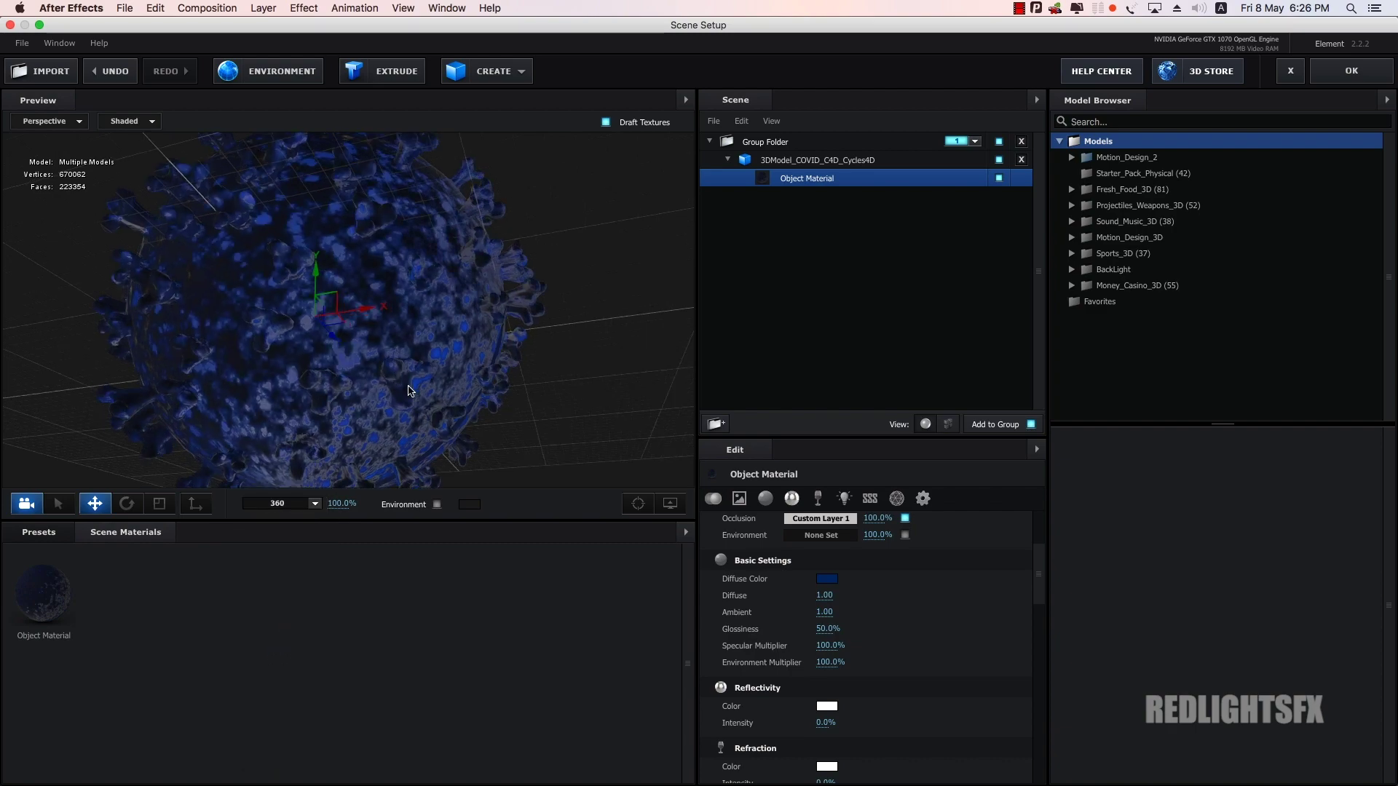
mouse_move(384, 419)
left_mouse_down()
mouse_move(613, 402)
mouse_move(509, 421)
left_mouse_up()
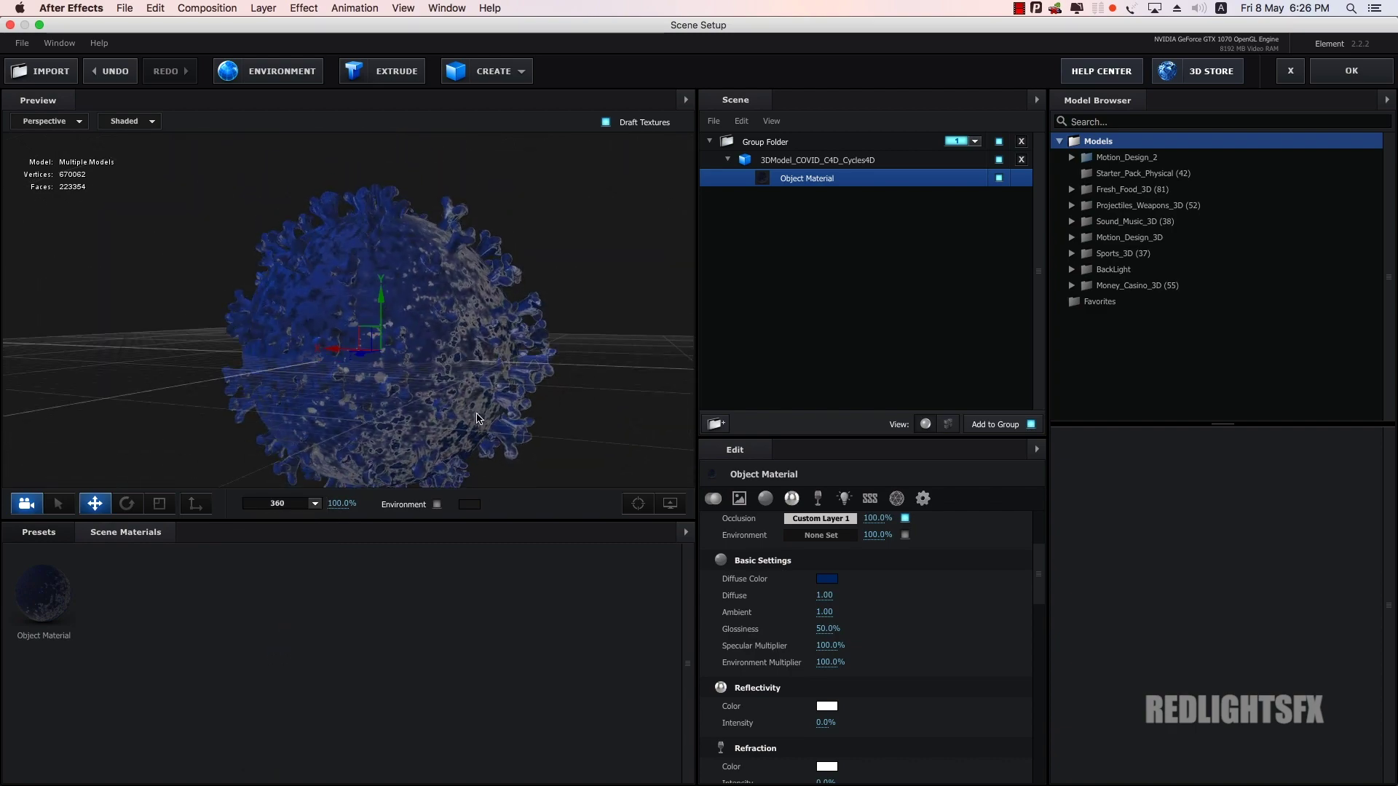
left_click(277, 504)
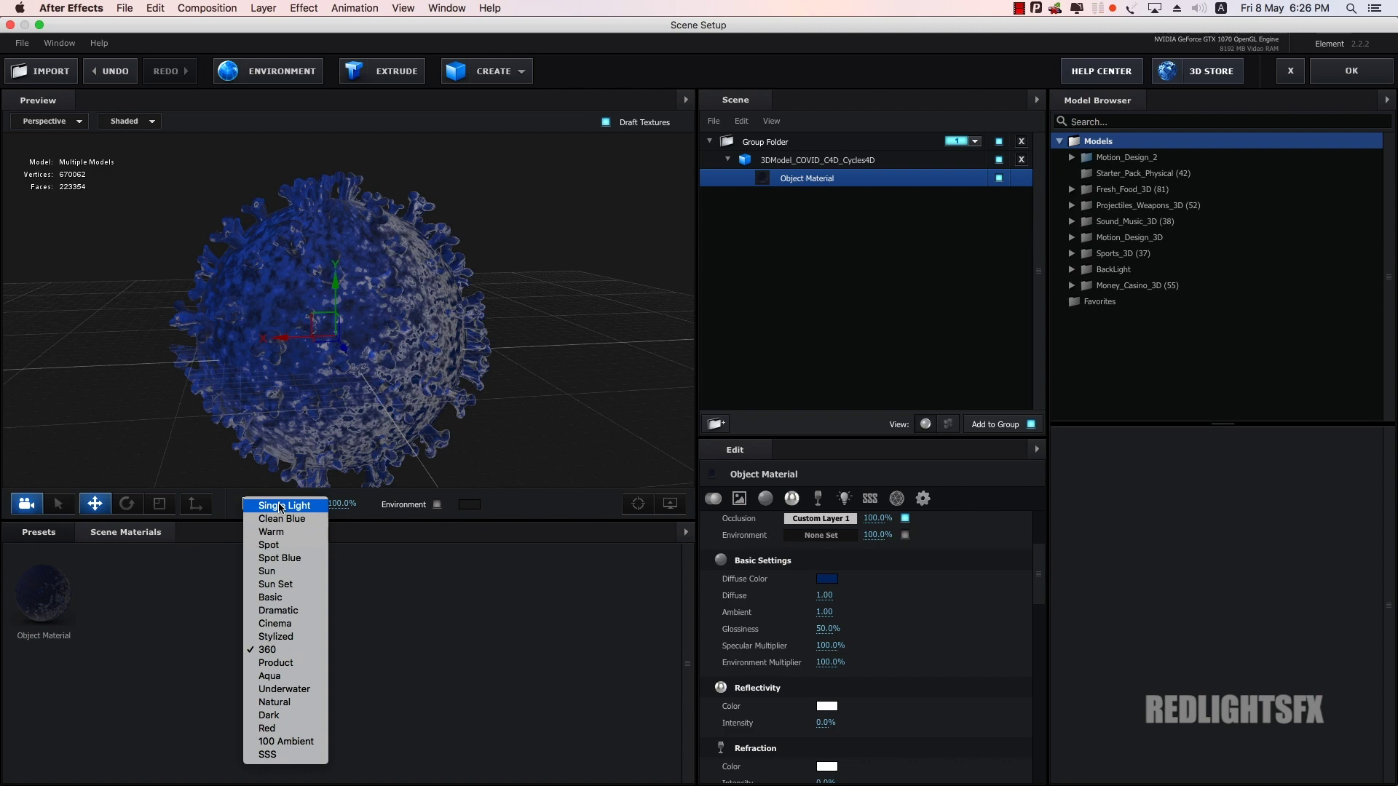
left_click(288, 616)
left_click_drag(447, 387, 418, 381)
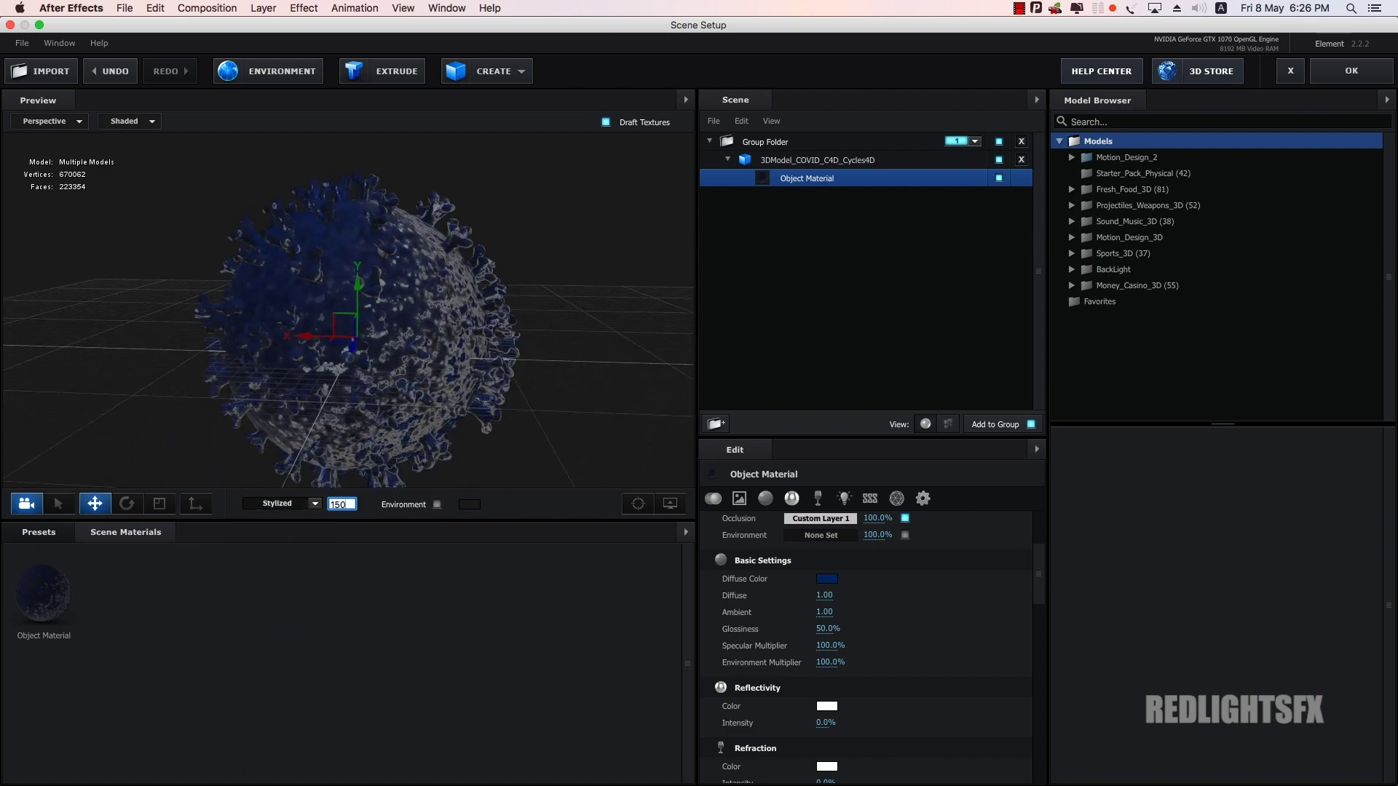
left_click_drag(465, 385, 384, 382)
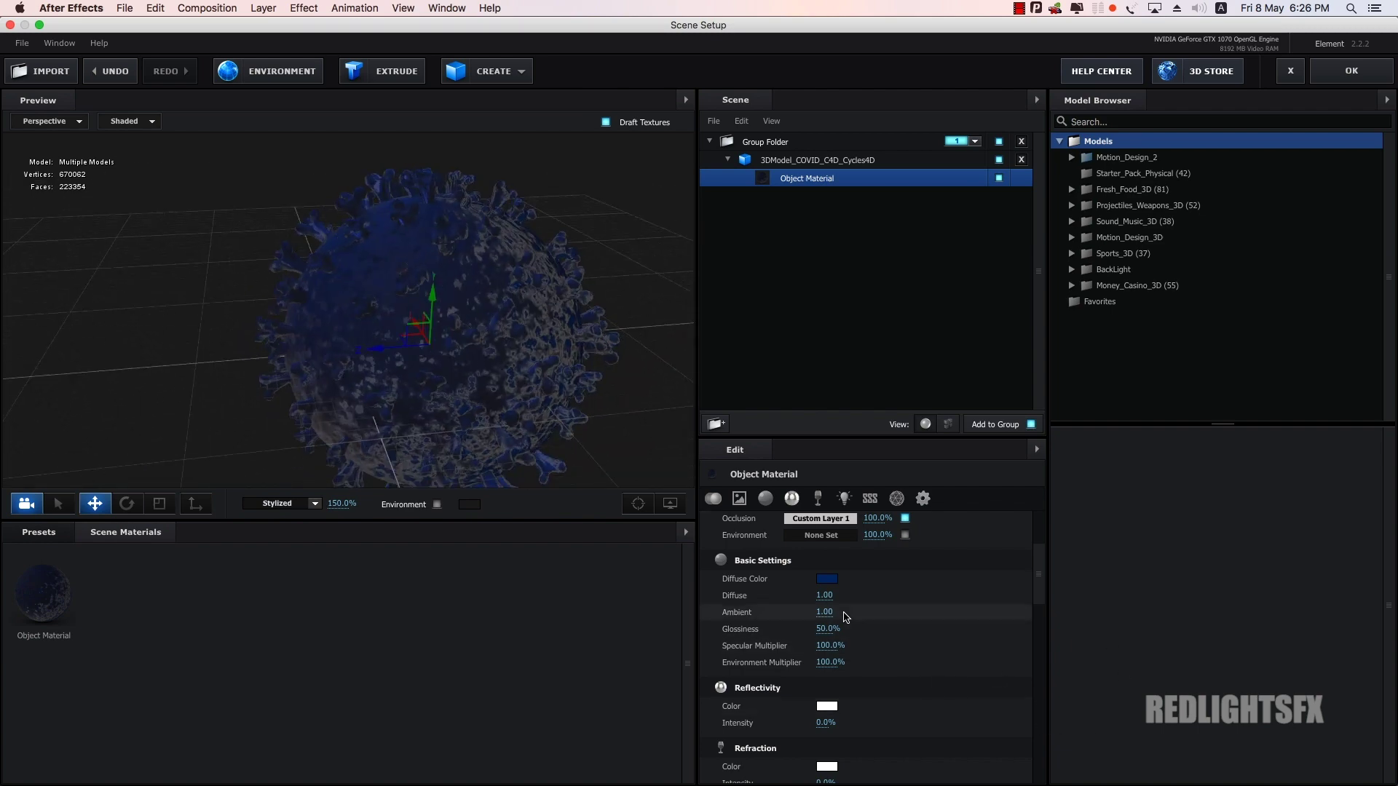
Step: Try a diffuse intensity of 20, then settle on 15
left_click(828, 596)
type("20")
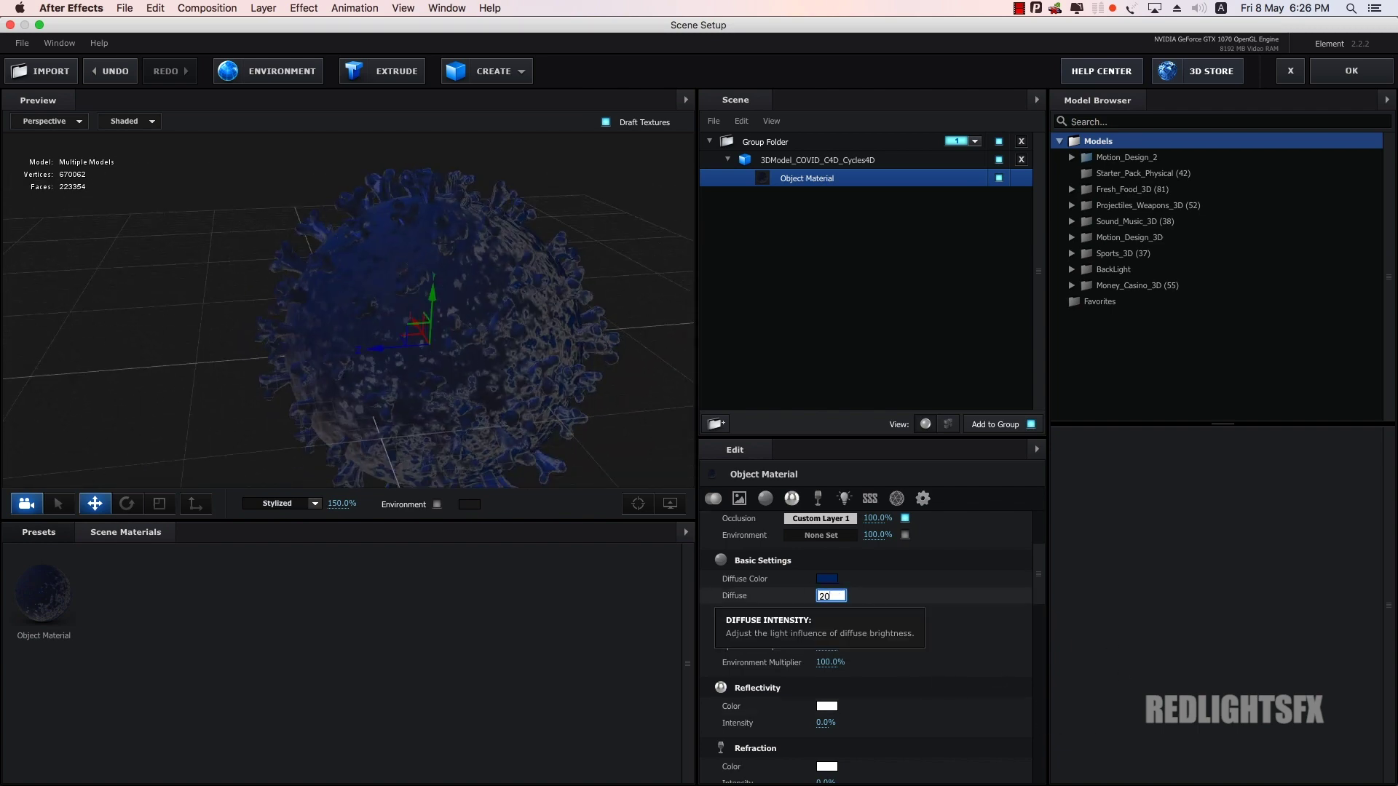
key("Return")
mouse_move(379, 364)
left_mouse_down()
mouse_move(418, 362)
mouse_move(364, 377)
mouse_move(480, 409)
left_mouse_up()
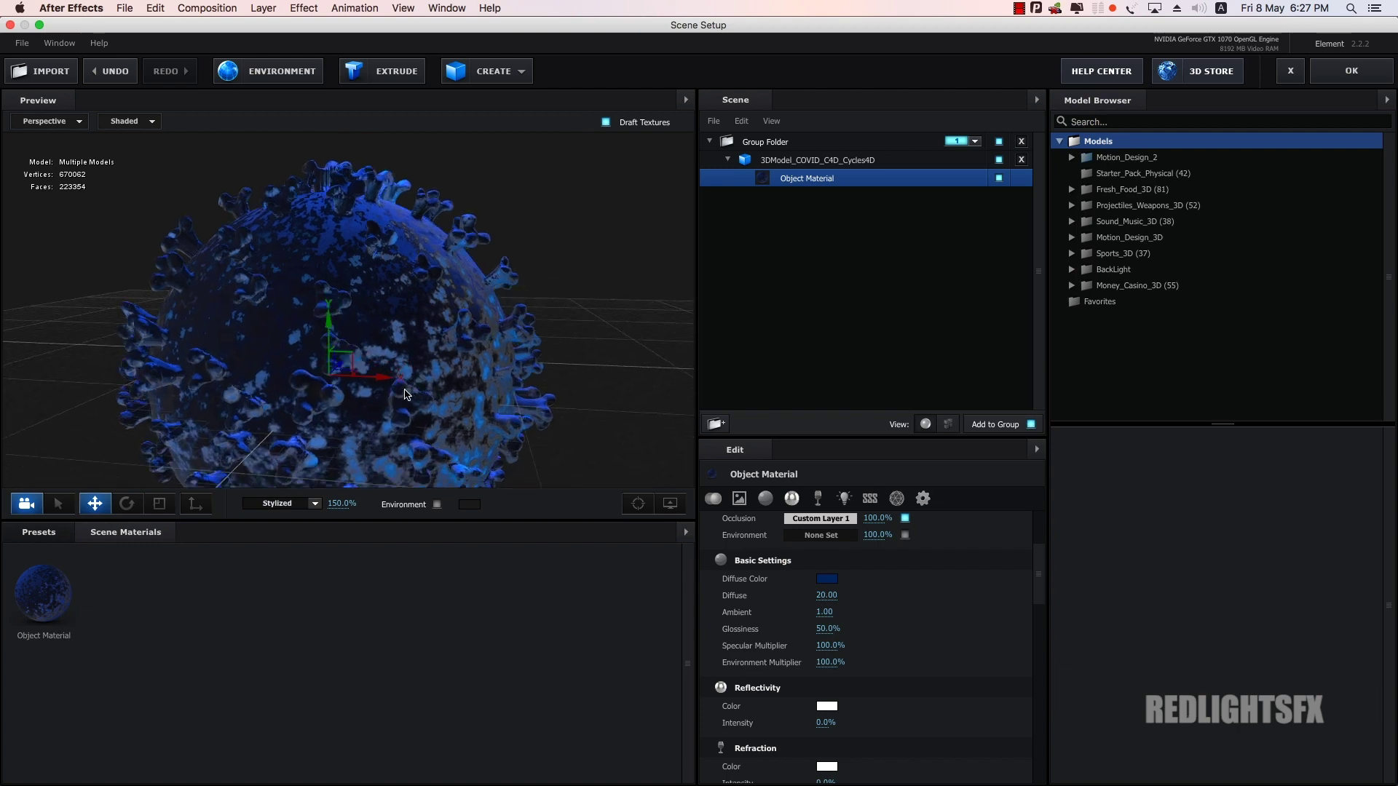
left_click(830, 597)
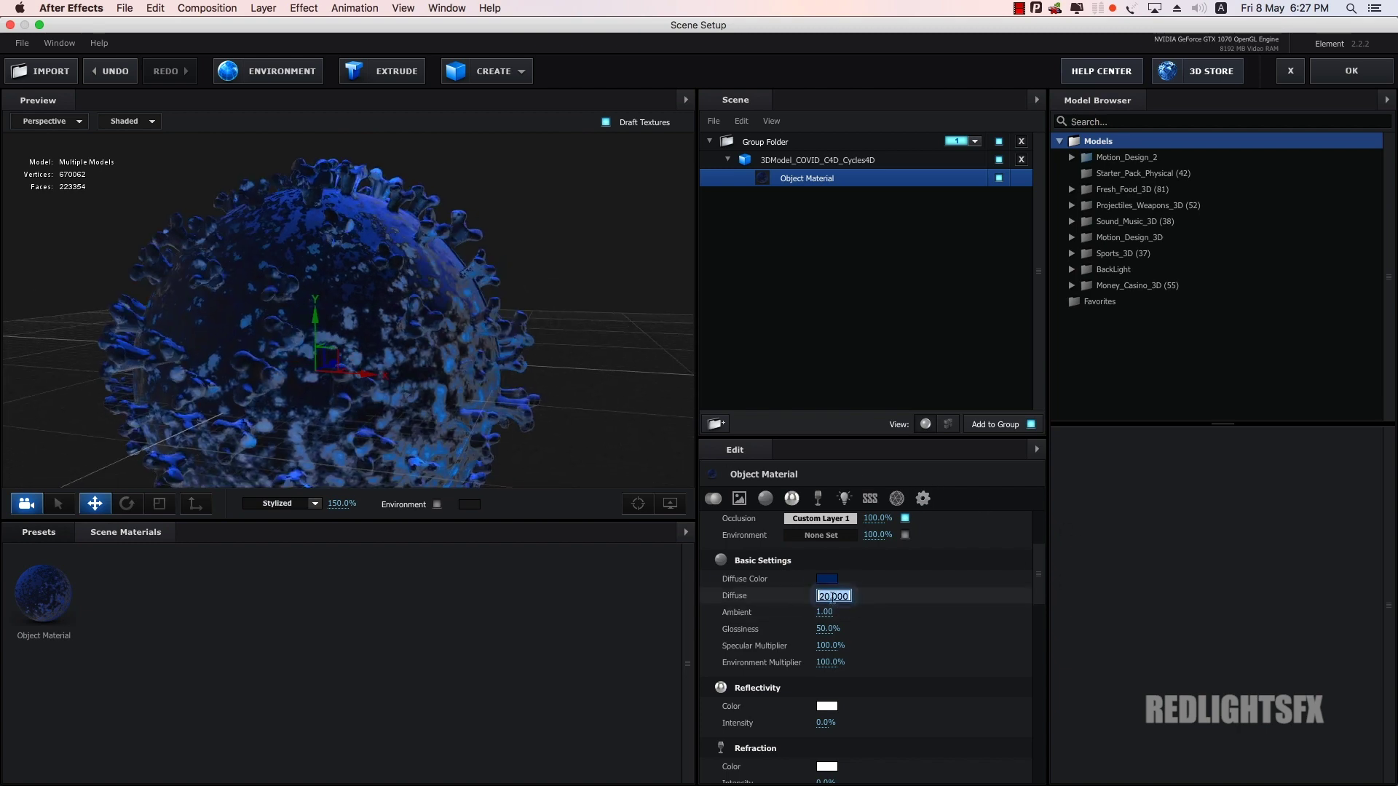
type("15")
key("Return")
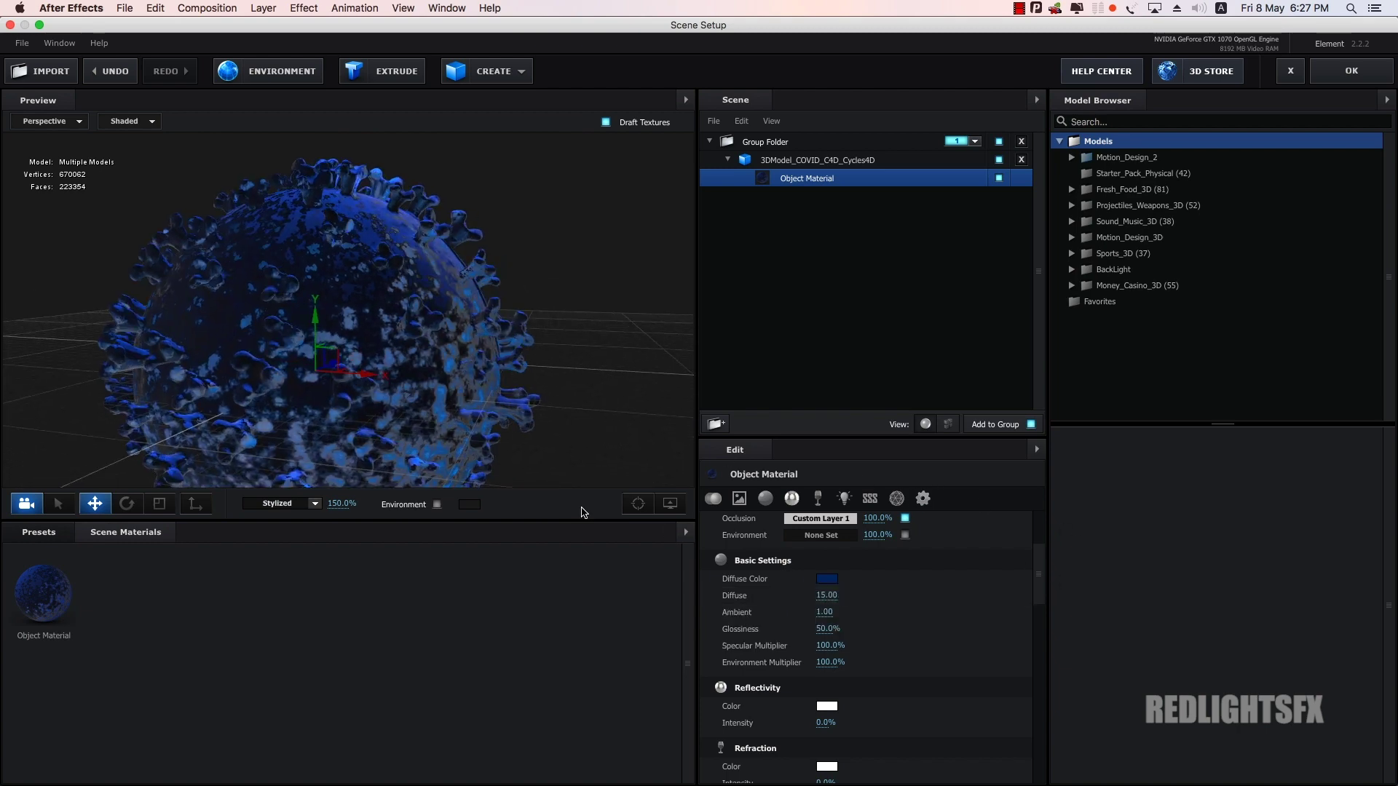
left_click_drag(452, 354, 506, 368)
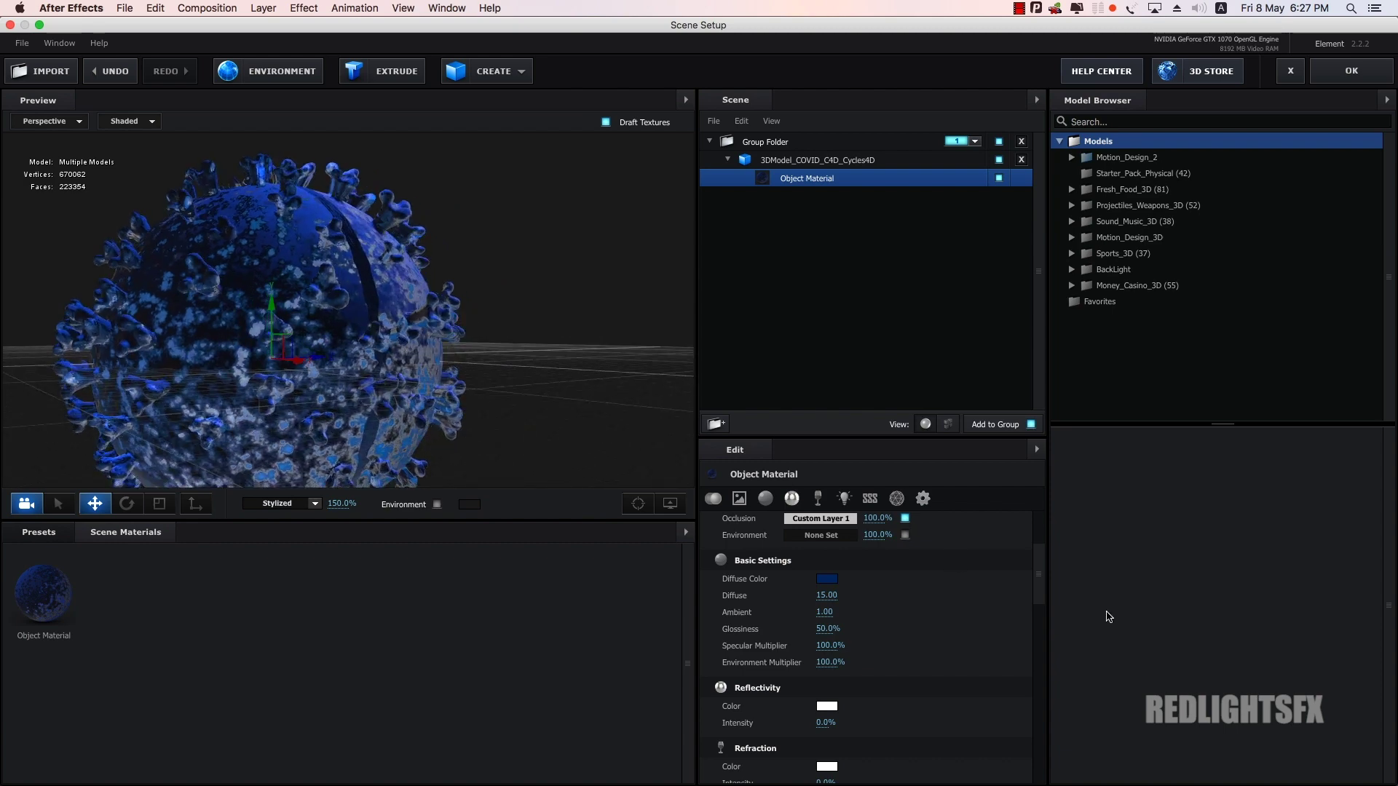
left_click_drag(1039, 591, 1040, 620)
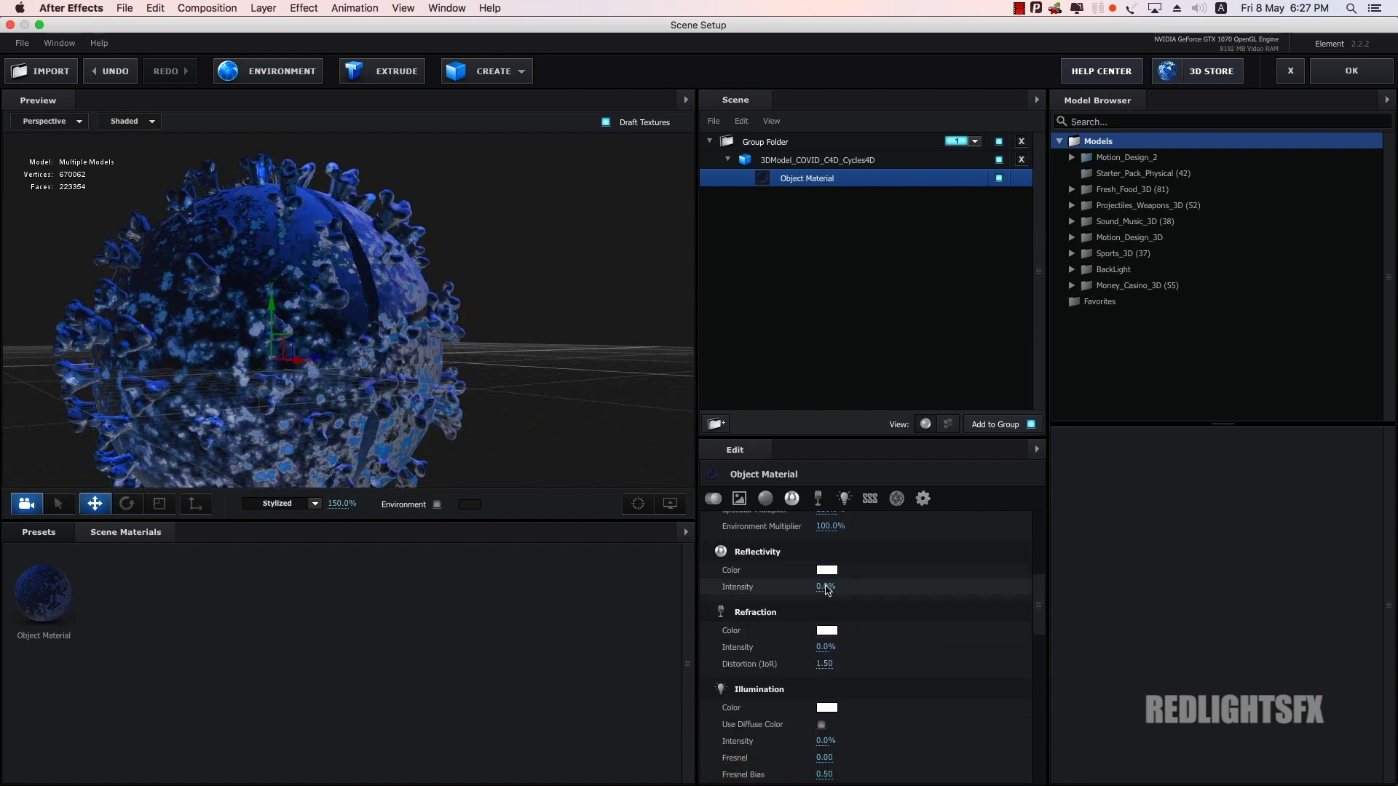
Step: Lower the material's reflectivity intensity from 20% through 10% to 5%
left_click(826, 587)
type("20")
key("Return")
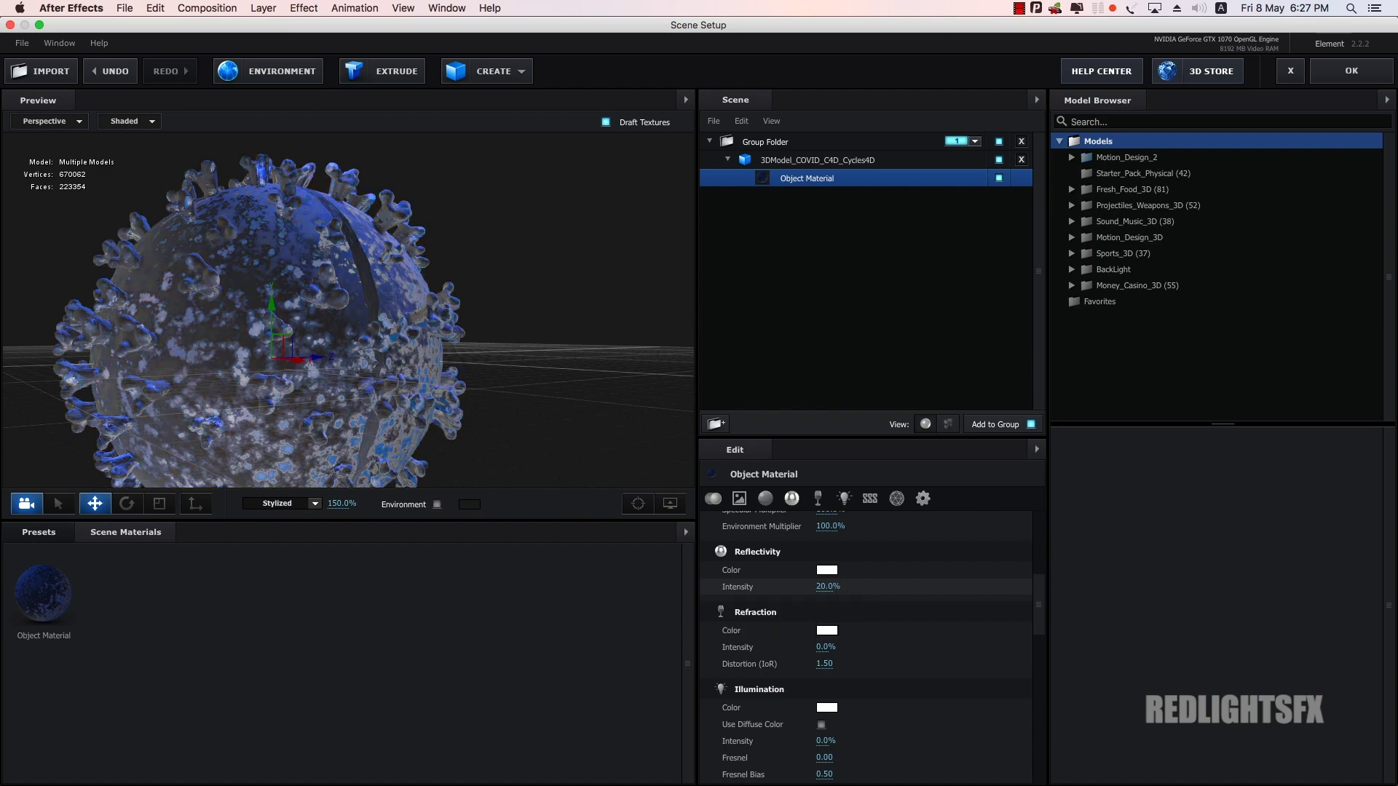
left_click(833, 588)
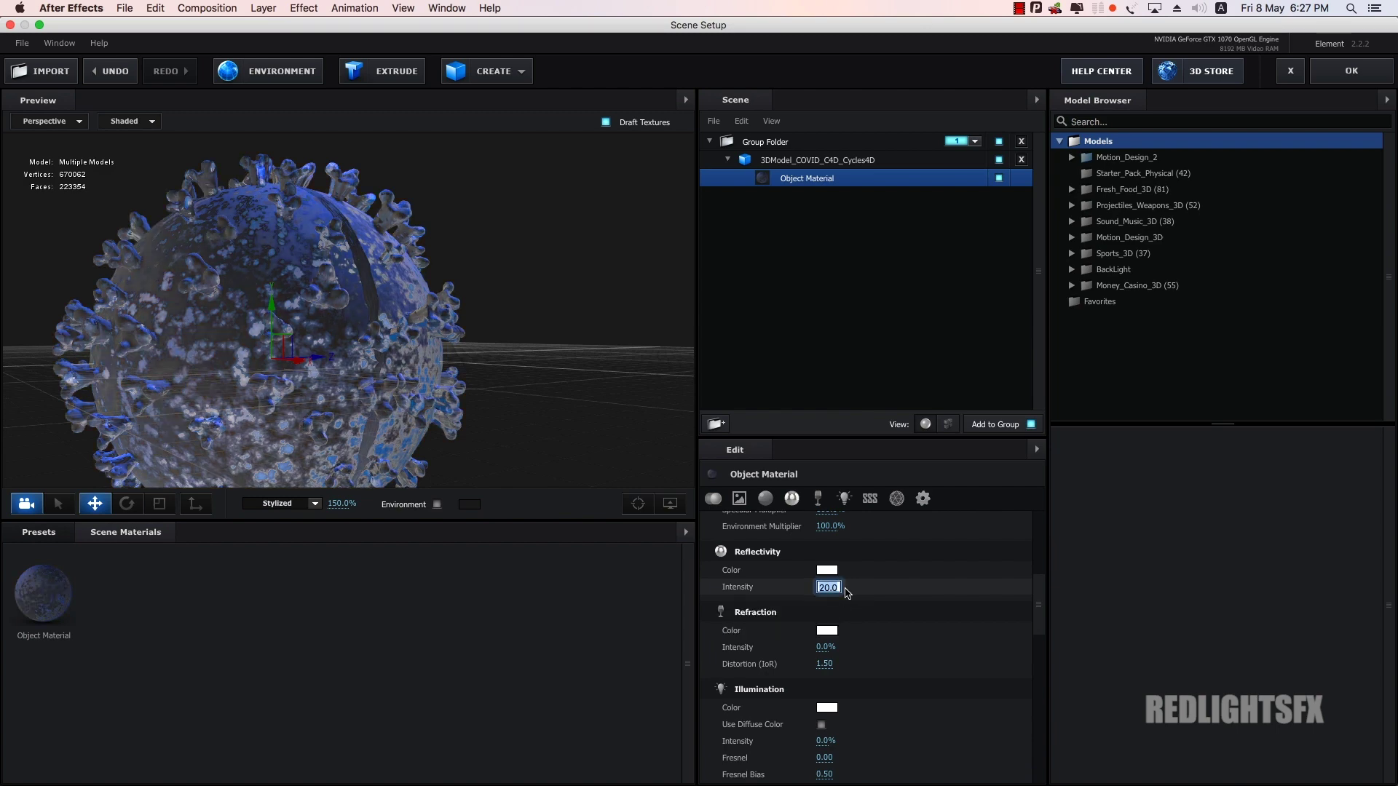
type("10")
key("Return")
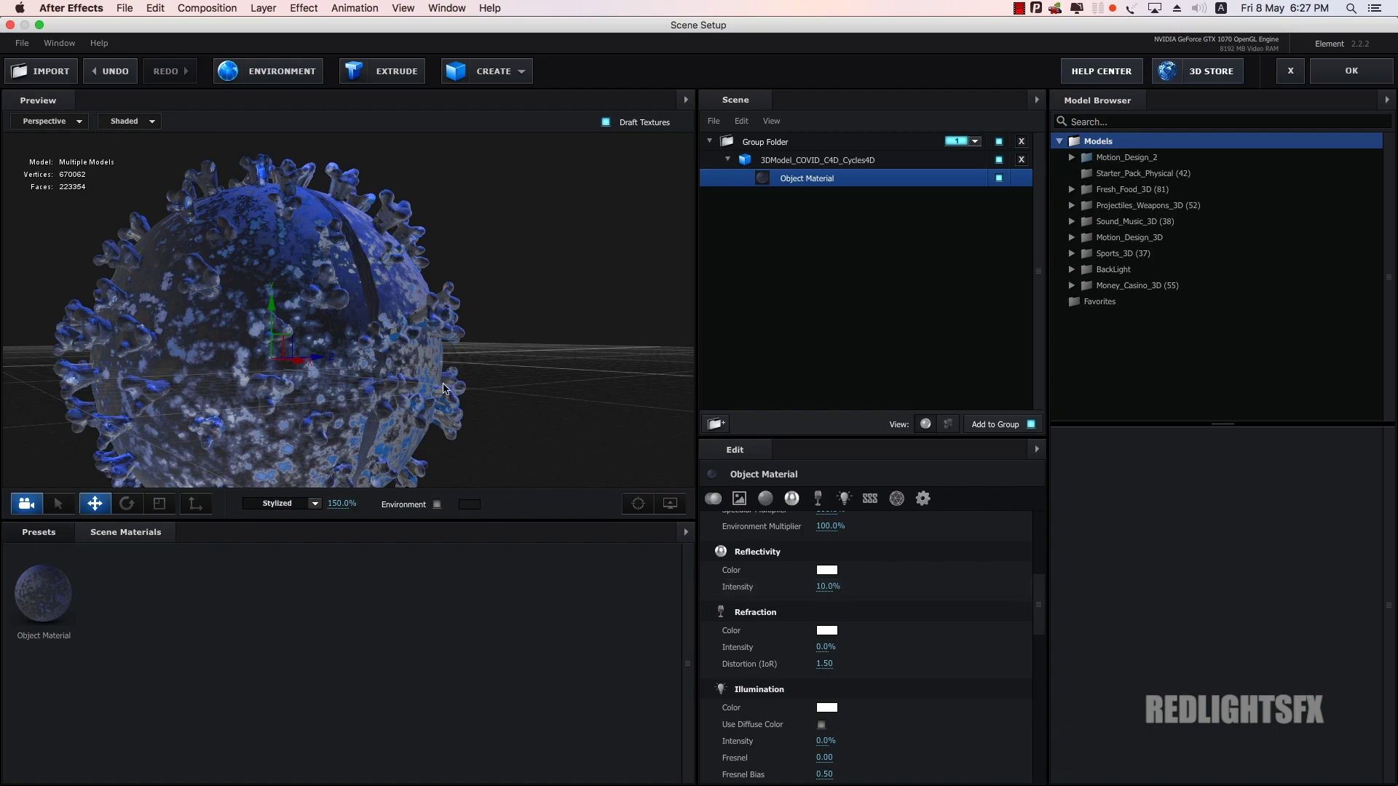
mouse_move(291, 415)
left_mouse_down()
mouse_move(514, 397)
mouse_move(438, 406)
left_mouse_up()
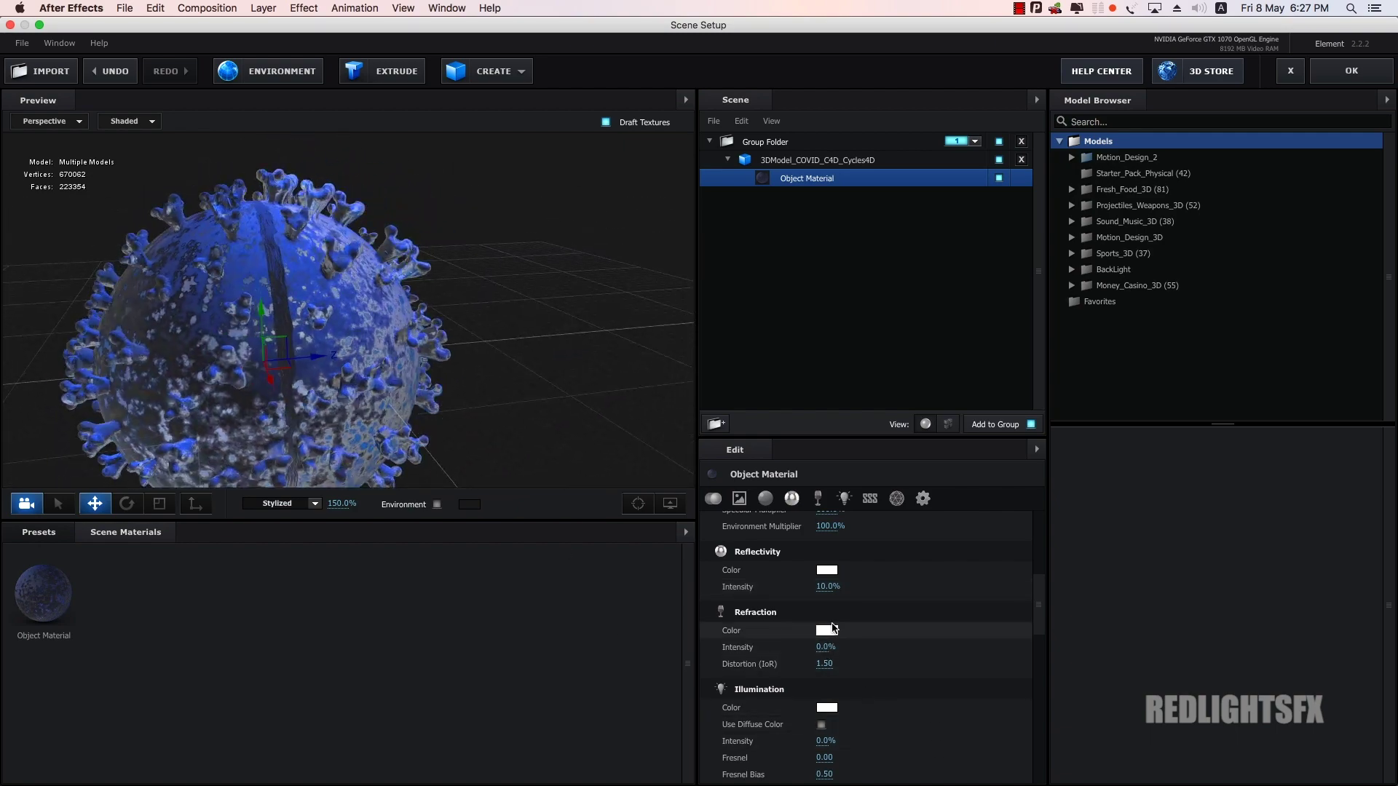
left_click(828, 586)
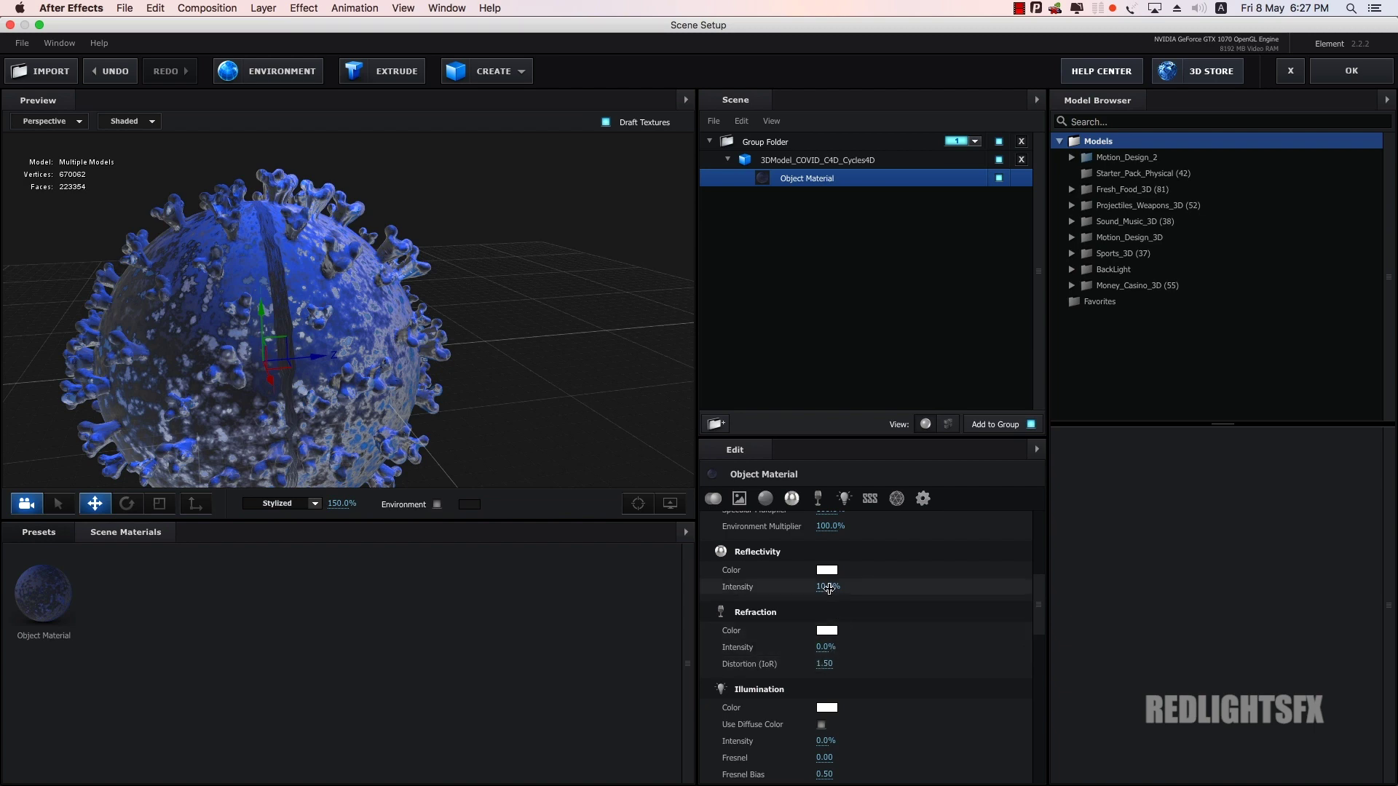
type("5")
key("Return")
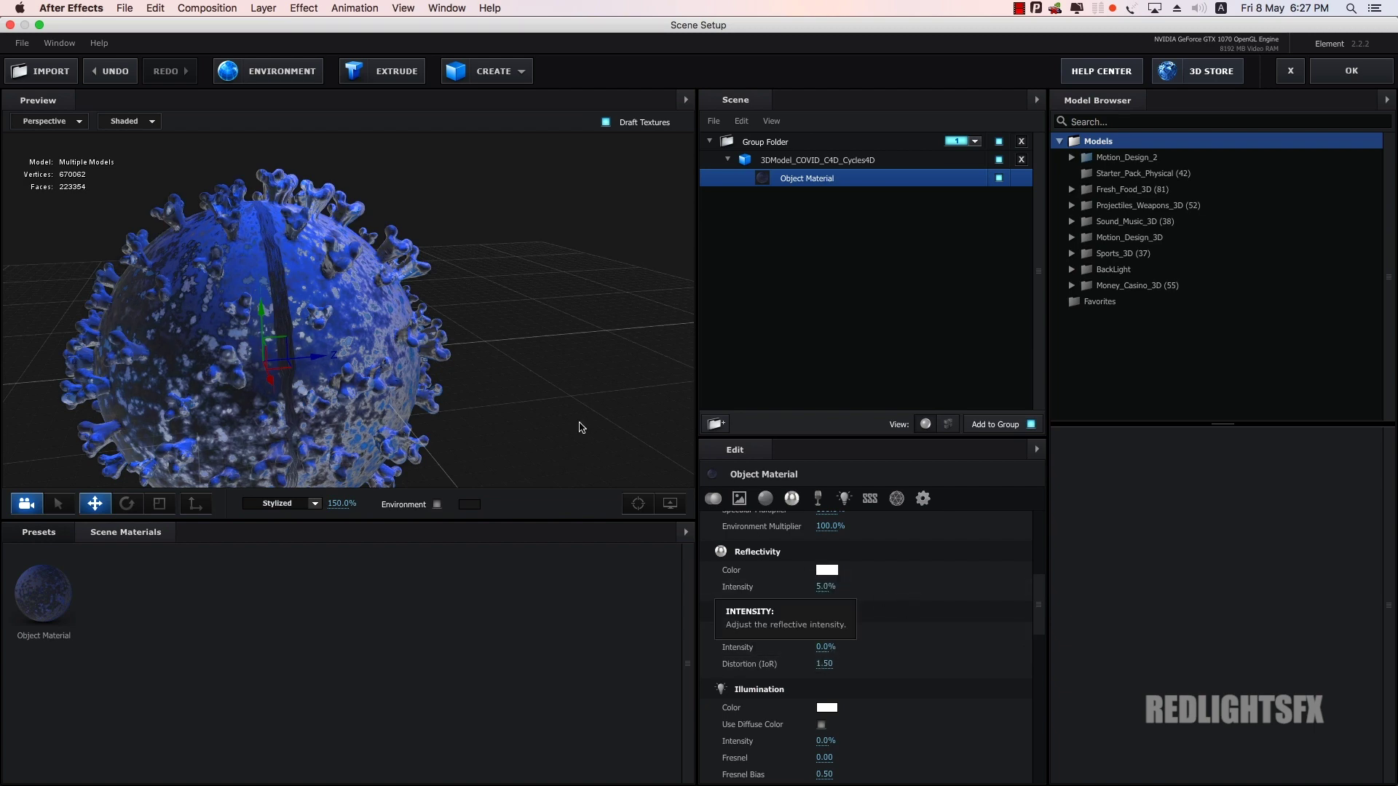
mouse_move(577, 424)
left_mouse_down()
mouse_move(429, 405)
mouse_move(368, 440)
left_mouse_up()
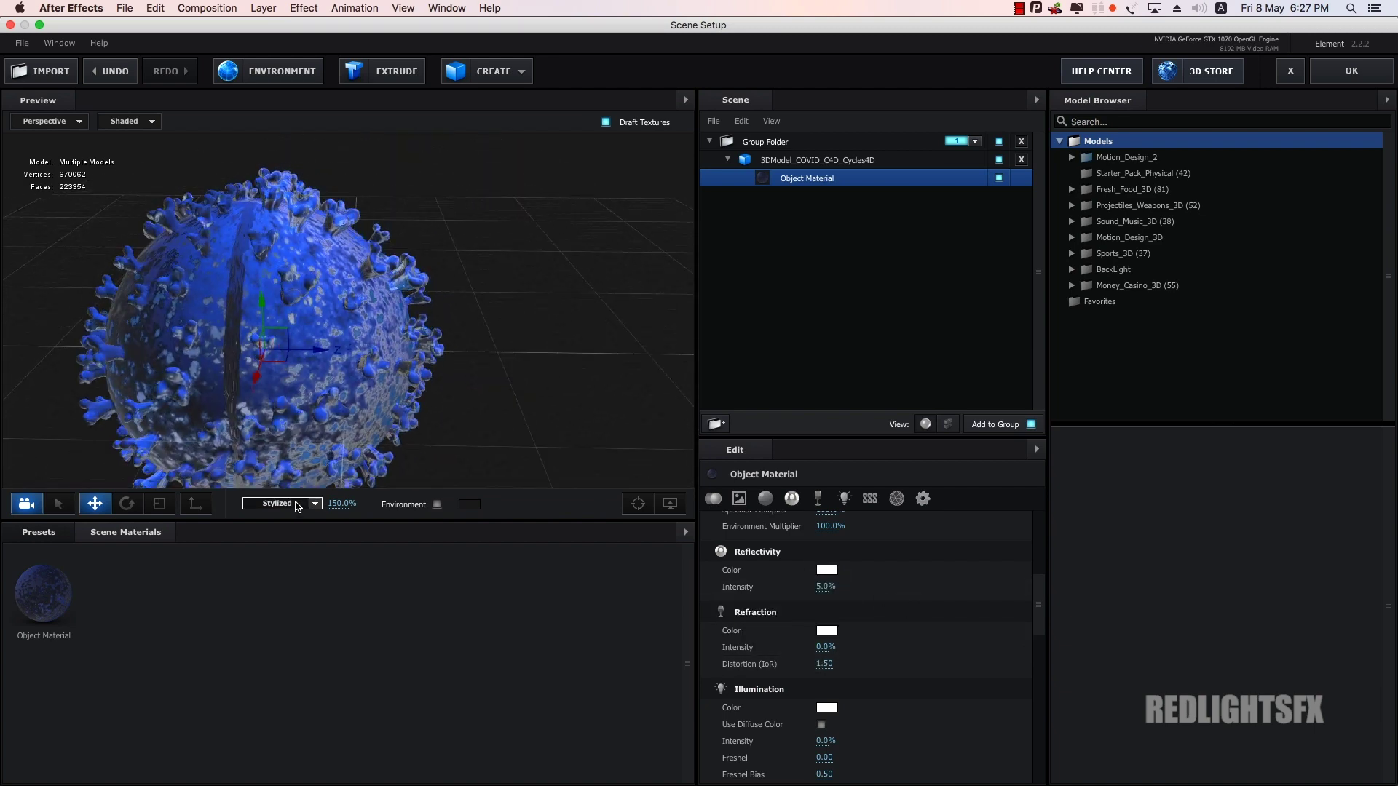
scroll(1041, 628, "down", 5)
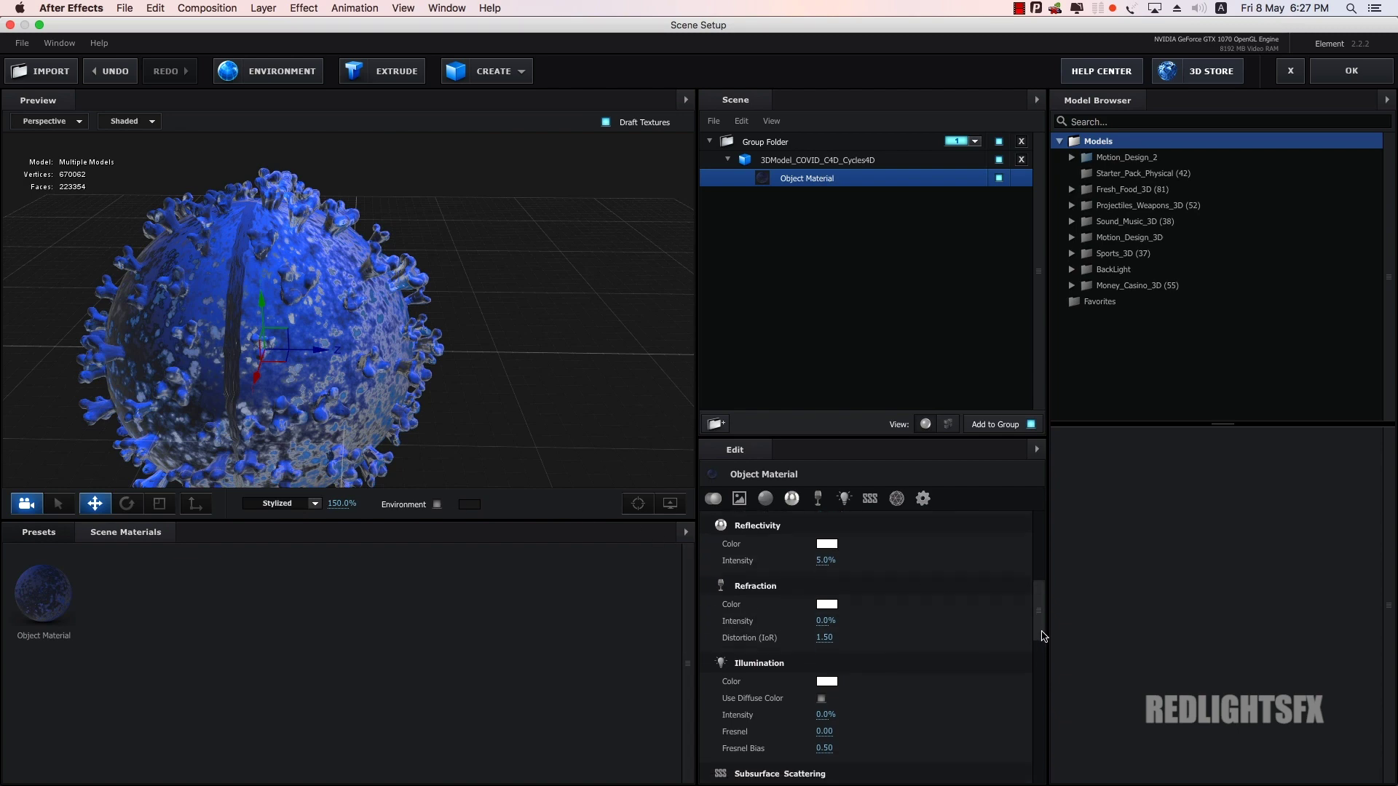
Step: Set the illumination colour to blue 2849A7 with 15% intensity
left_click(827, 582)
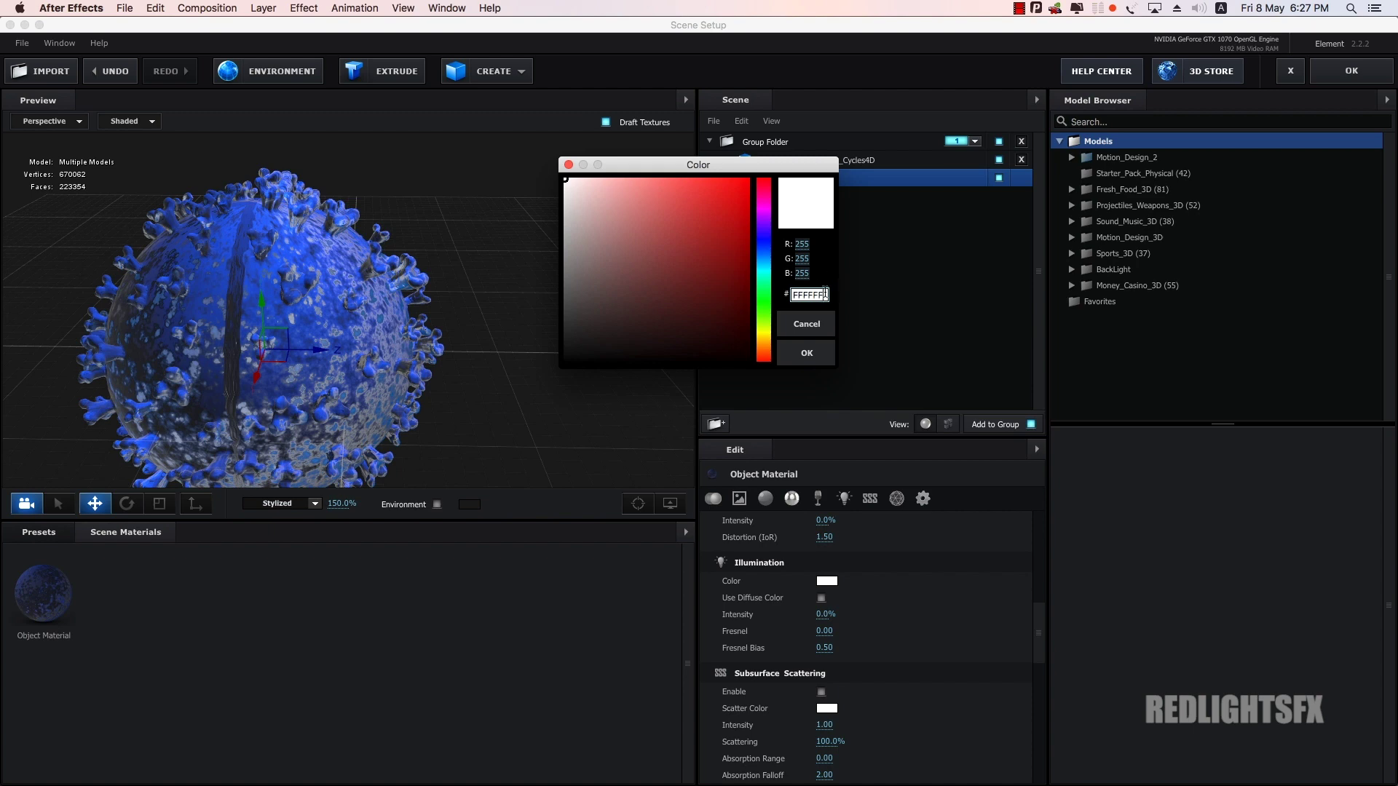
mouse_move(763, 233)
left_mouse_down()
mouse_move(765, 251)
mouse_move(708, 243)
left_mouse_up()
left_click(800, 352)
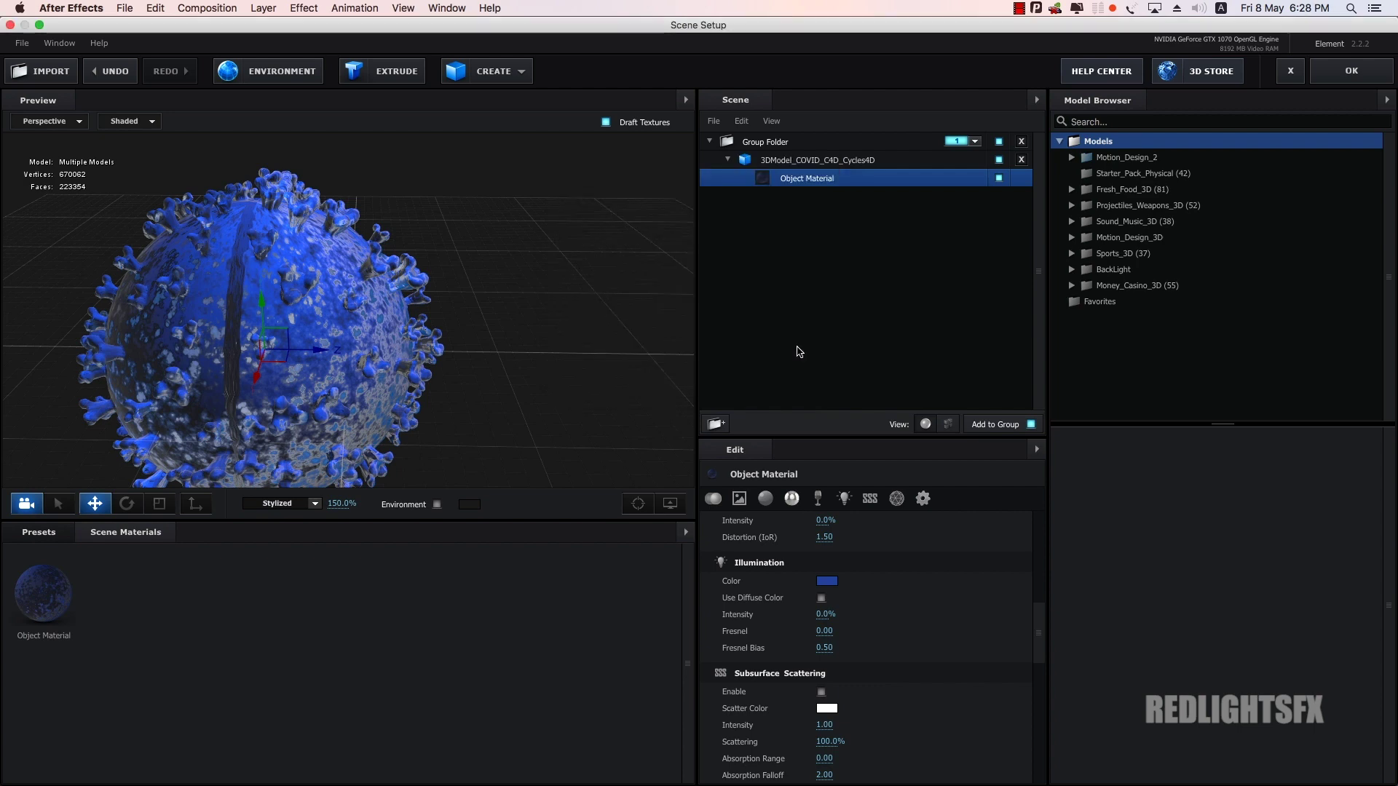
left_click_drag(405, 407, 466, 429)
left_click(825, 614)
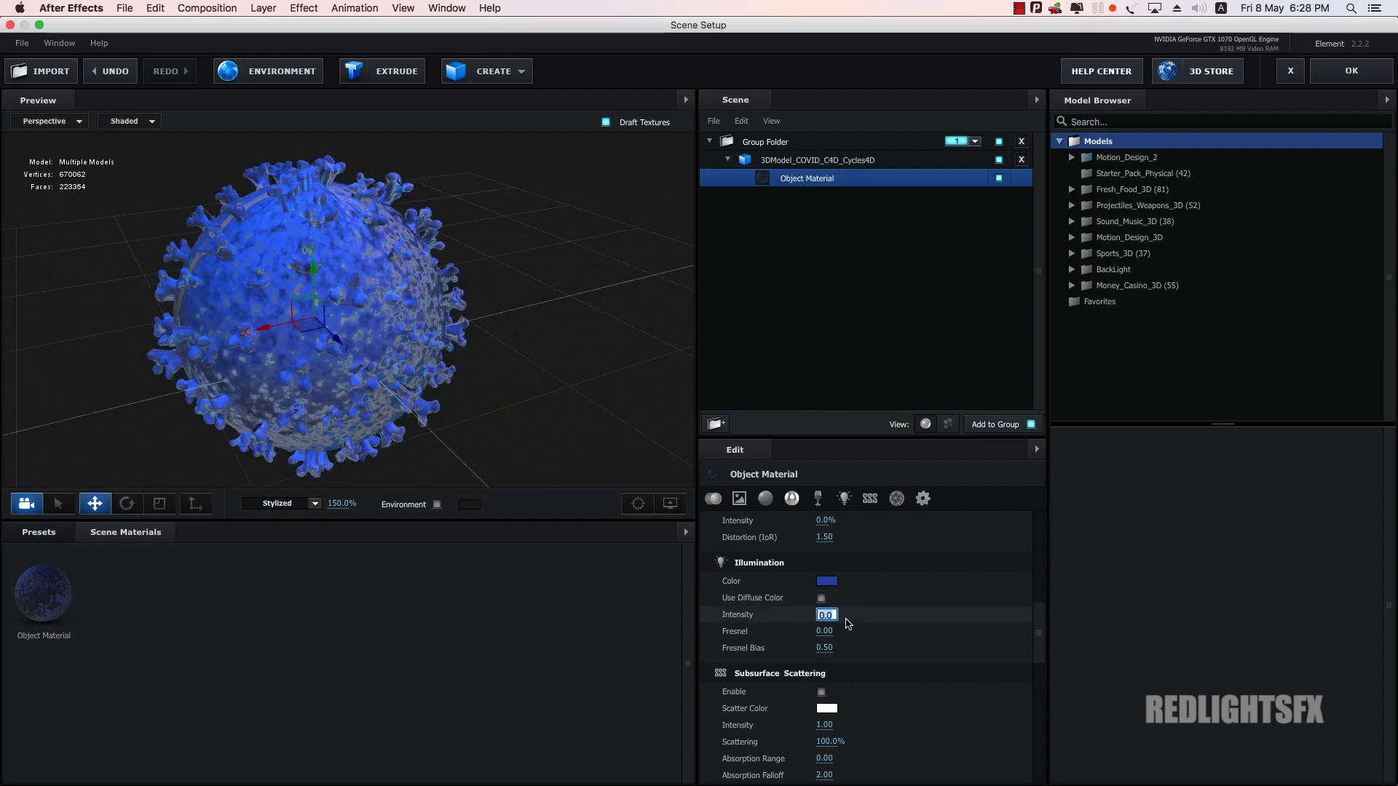
type("15")
mouse_move(378, 328)
left_mouse_down()
mouse_move(427, 343)
mouse_move(342, 358)
mouse_move(306, 394)
mouse_move(324, 407)
left_mouse_up()
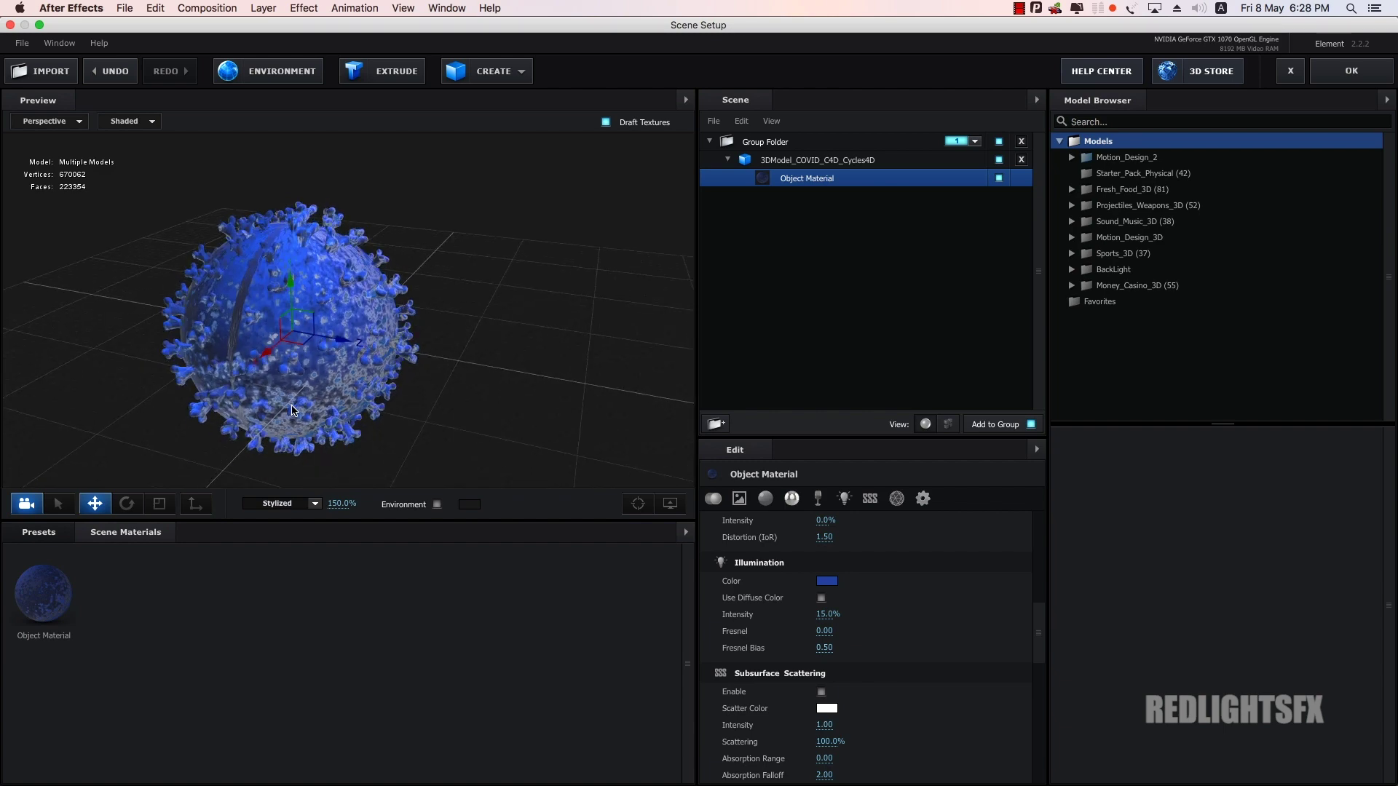
scroll(1041, 641, "up", 3)
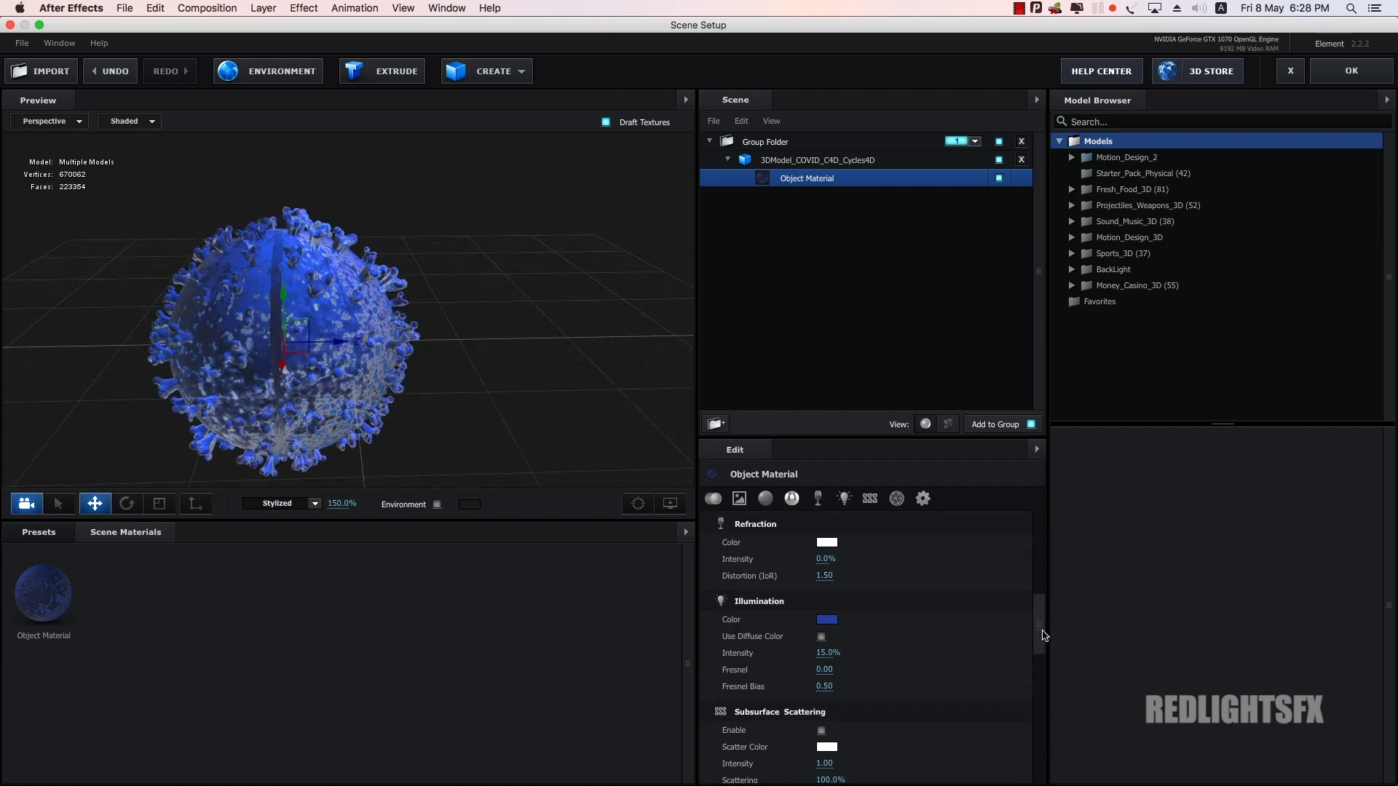
Step: Set the 3DModel_COVID layer's Texture Mapping to Box (Preserve Aspect)
left_click(793, 162)
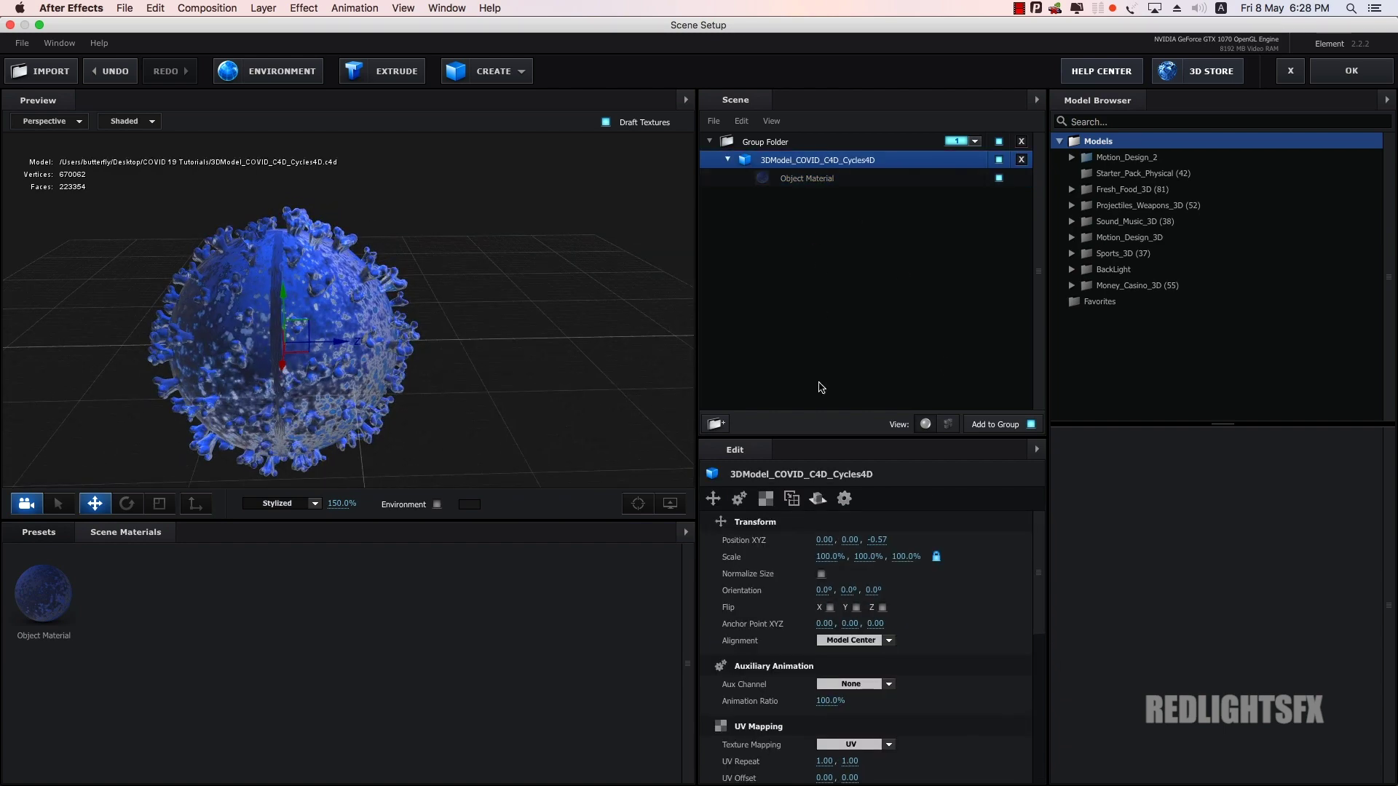
scroll(789, 633, "down", 3)
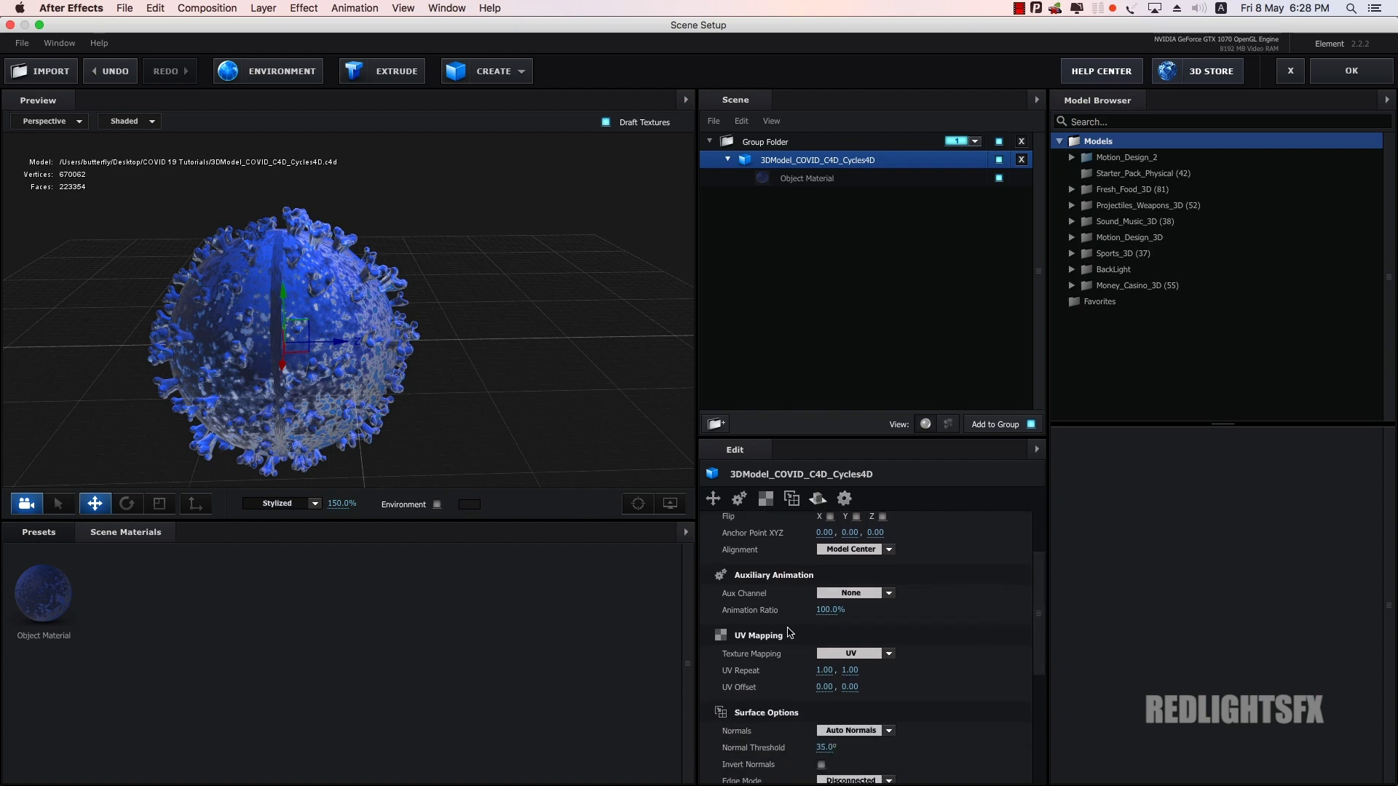
left_click(848, 653)
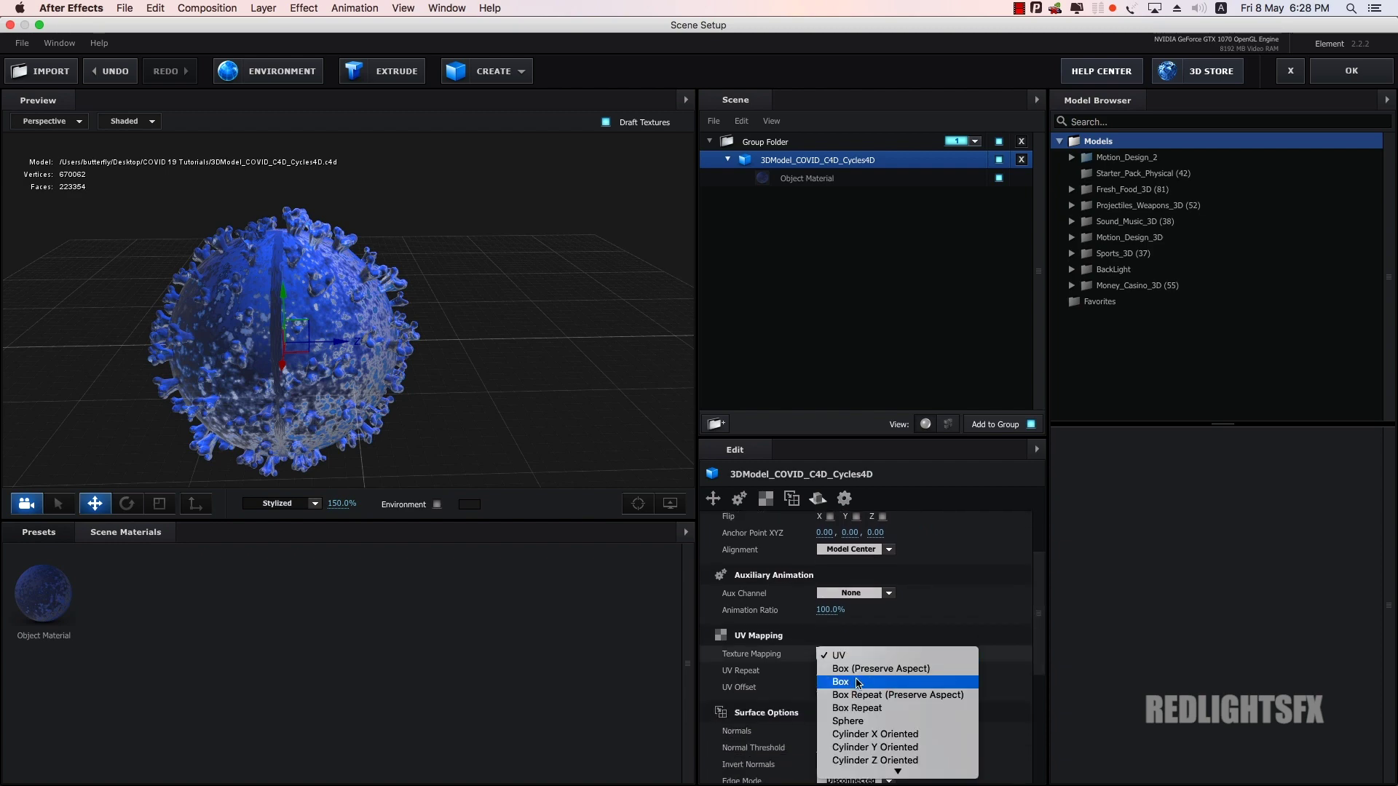
left_click(891, 669)
left_click_drag(410, 368, 316, 337)
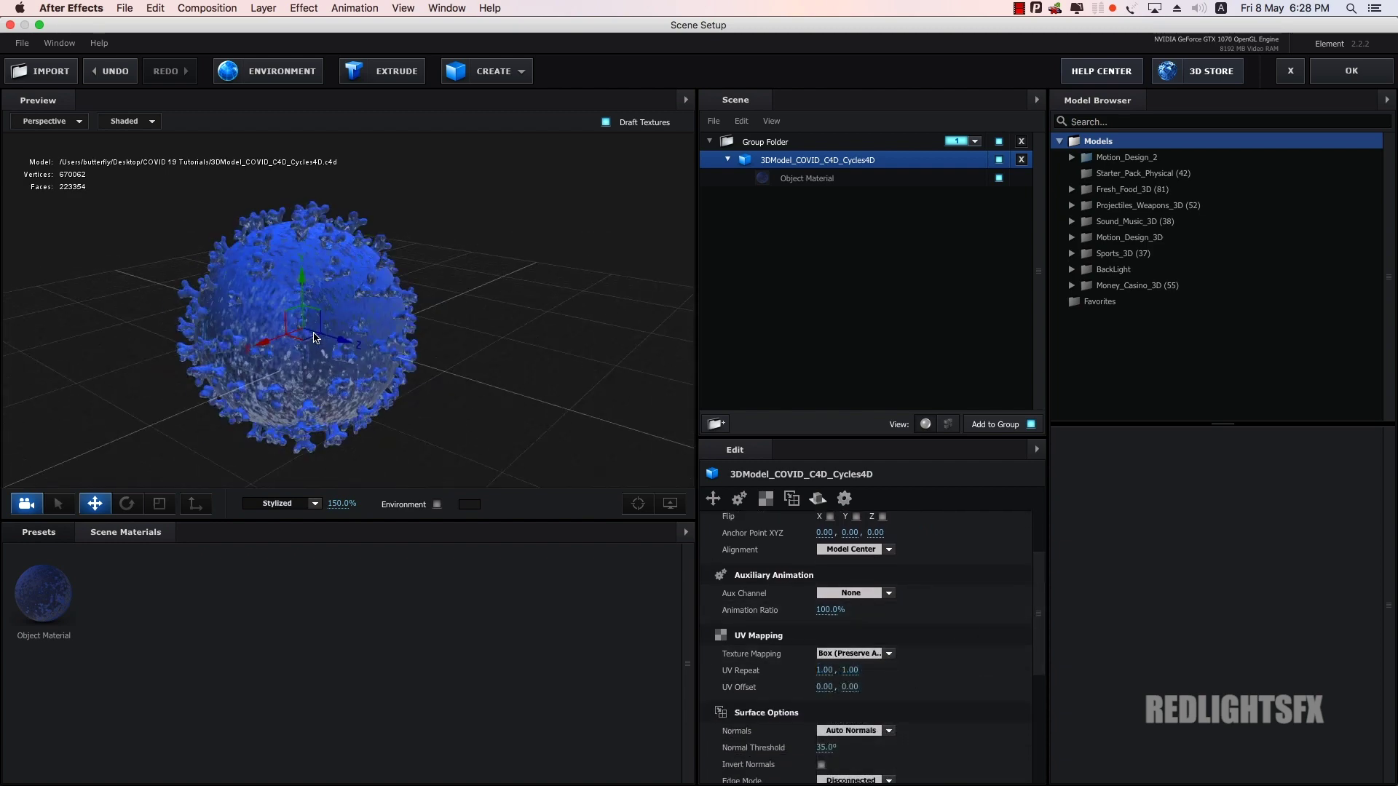
scroll(411, 290, "up", 3)
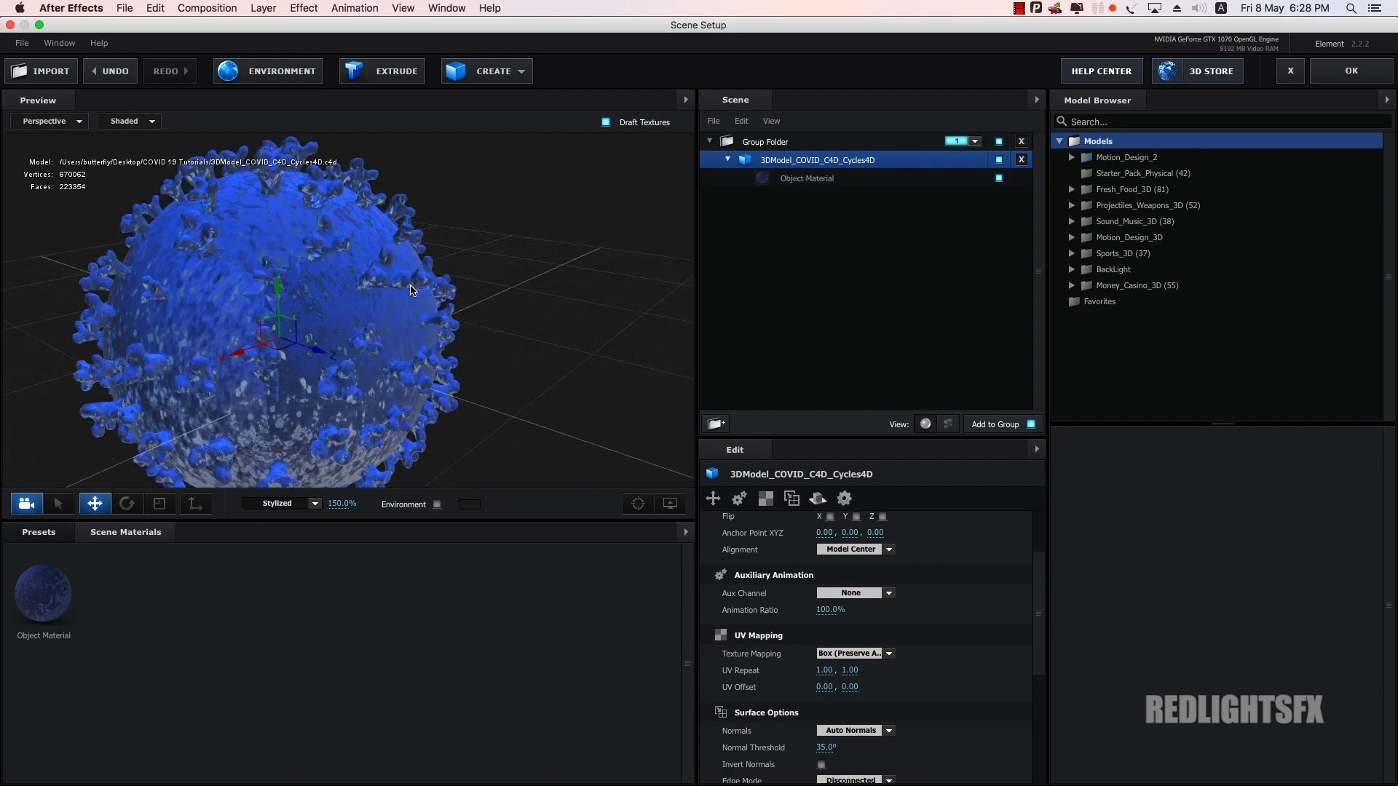
scroll(412, 289, "up", 2)
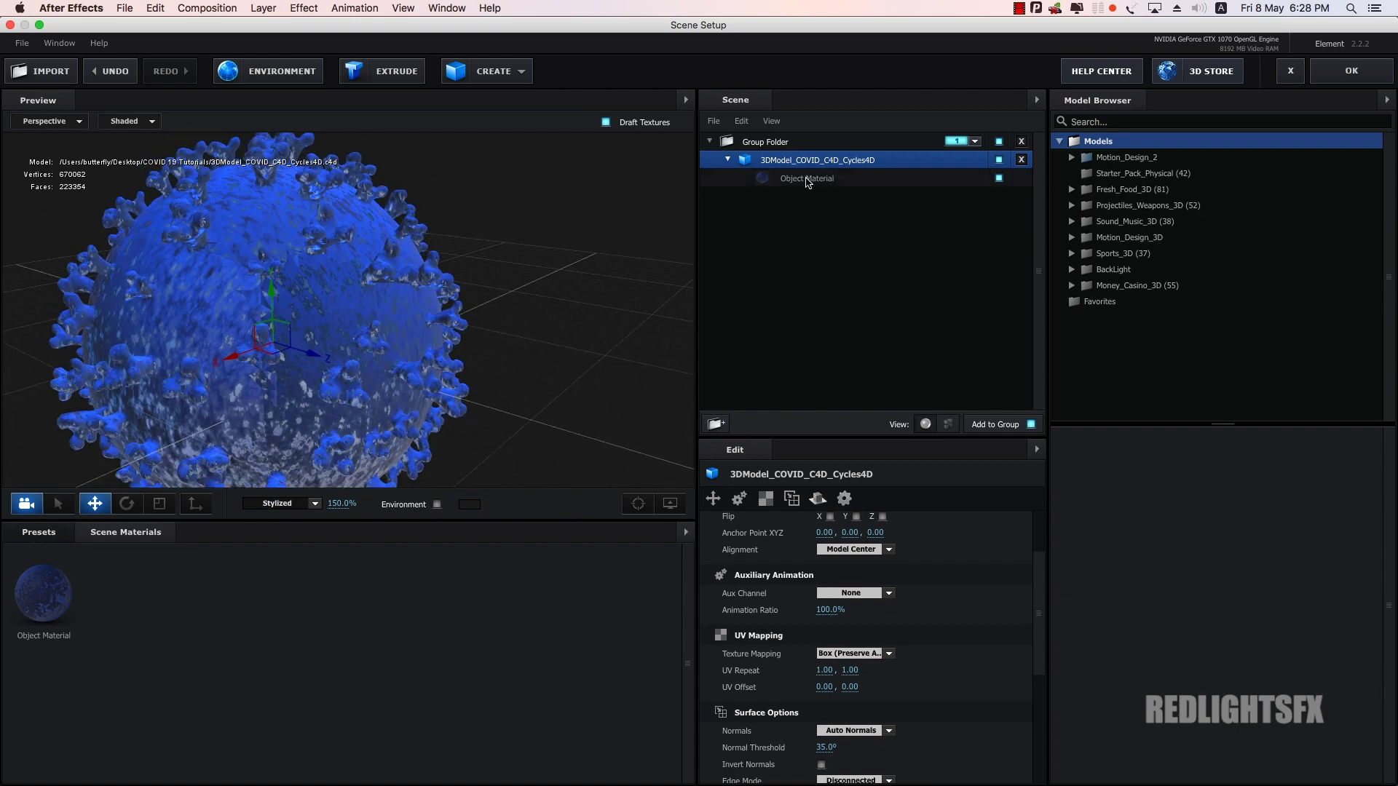
left_click(805, 179)
left_click(33, 532)
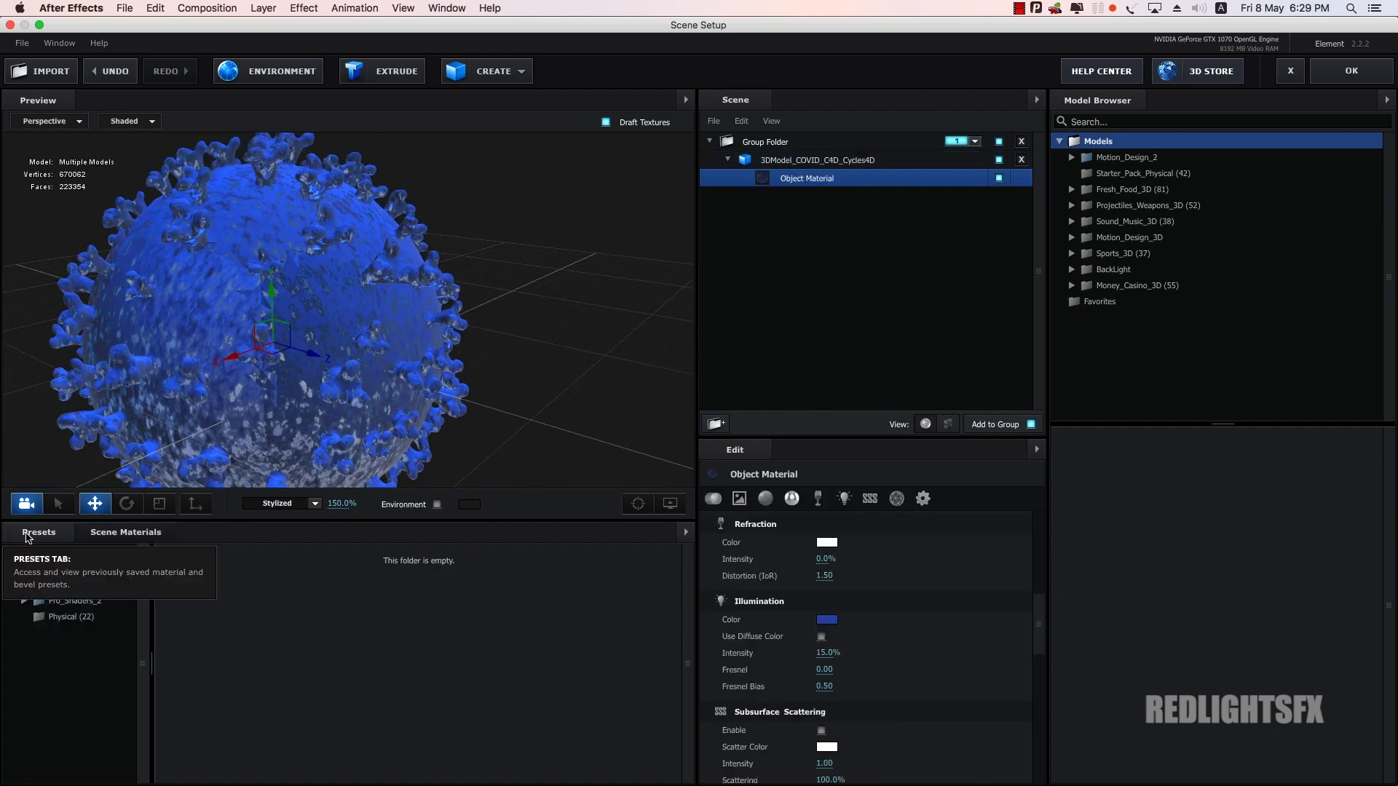
Step: Browse the Environment presets to show the V1_Environment thumbnails
left_click(55, 584)
left_click(11, 585)
left_click(11, 570)
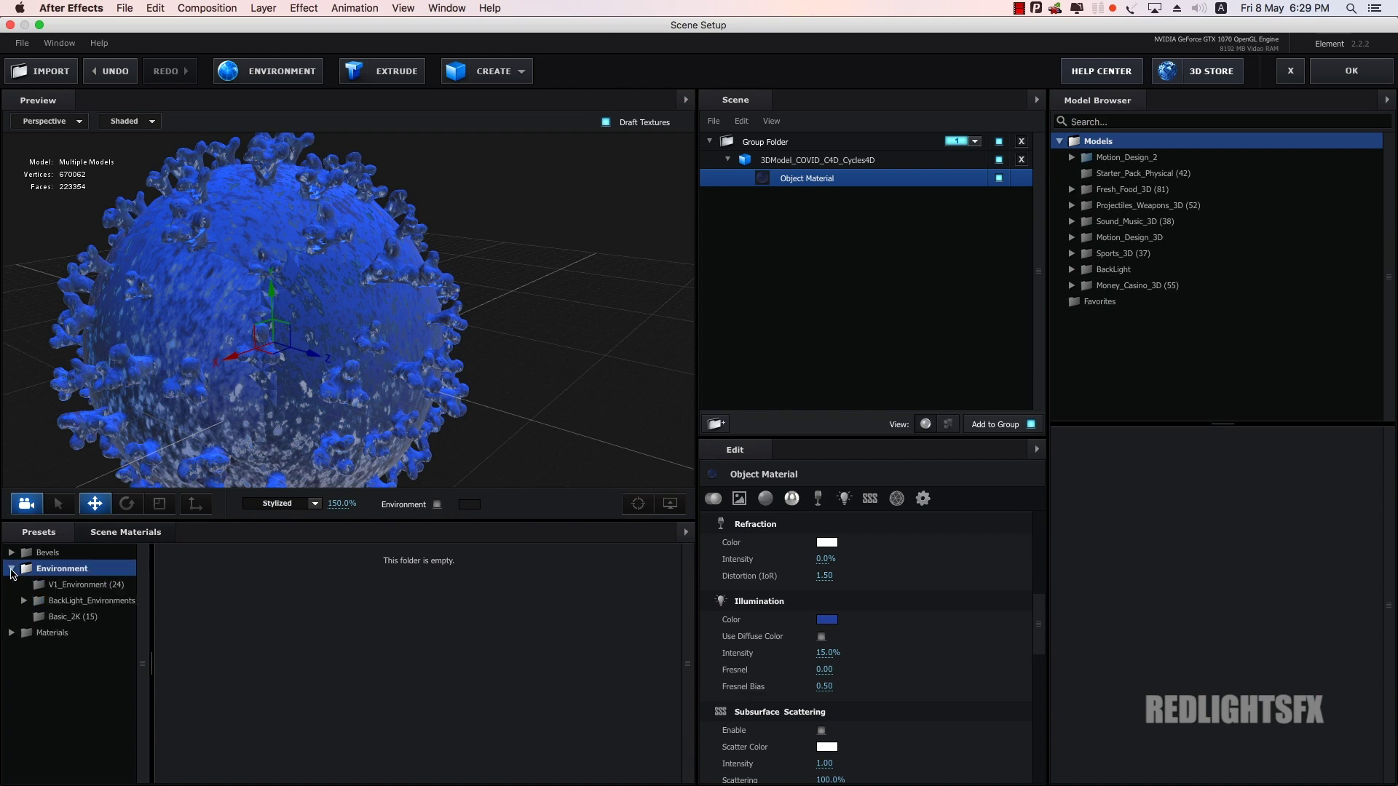
left_click(79, 584)
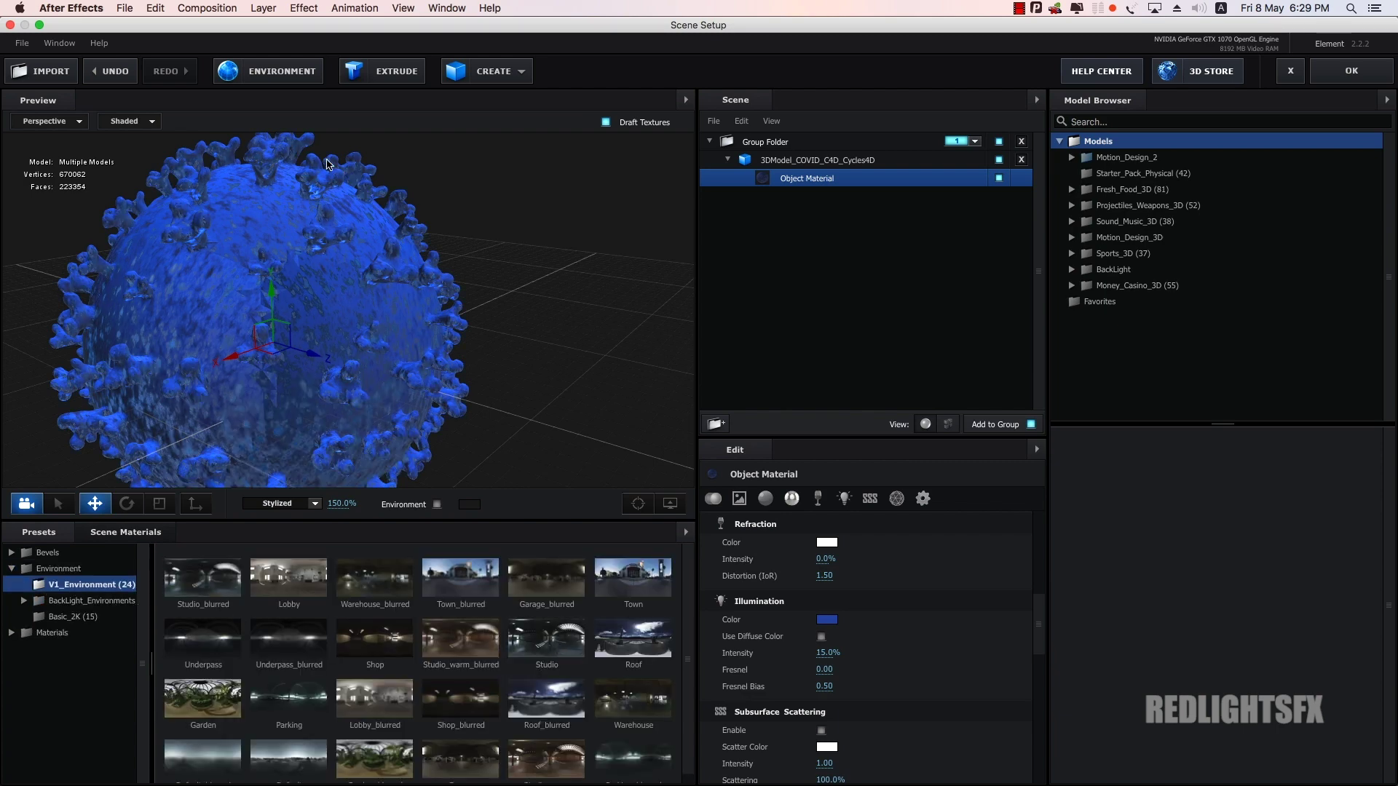
Step: Set the environment reflection texture's UV Repeat to 2.00, 2.00
left_click(290, 77)
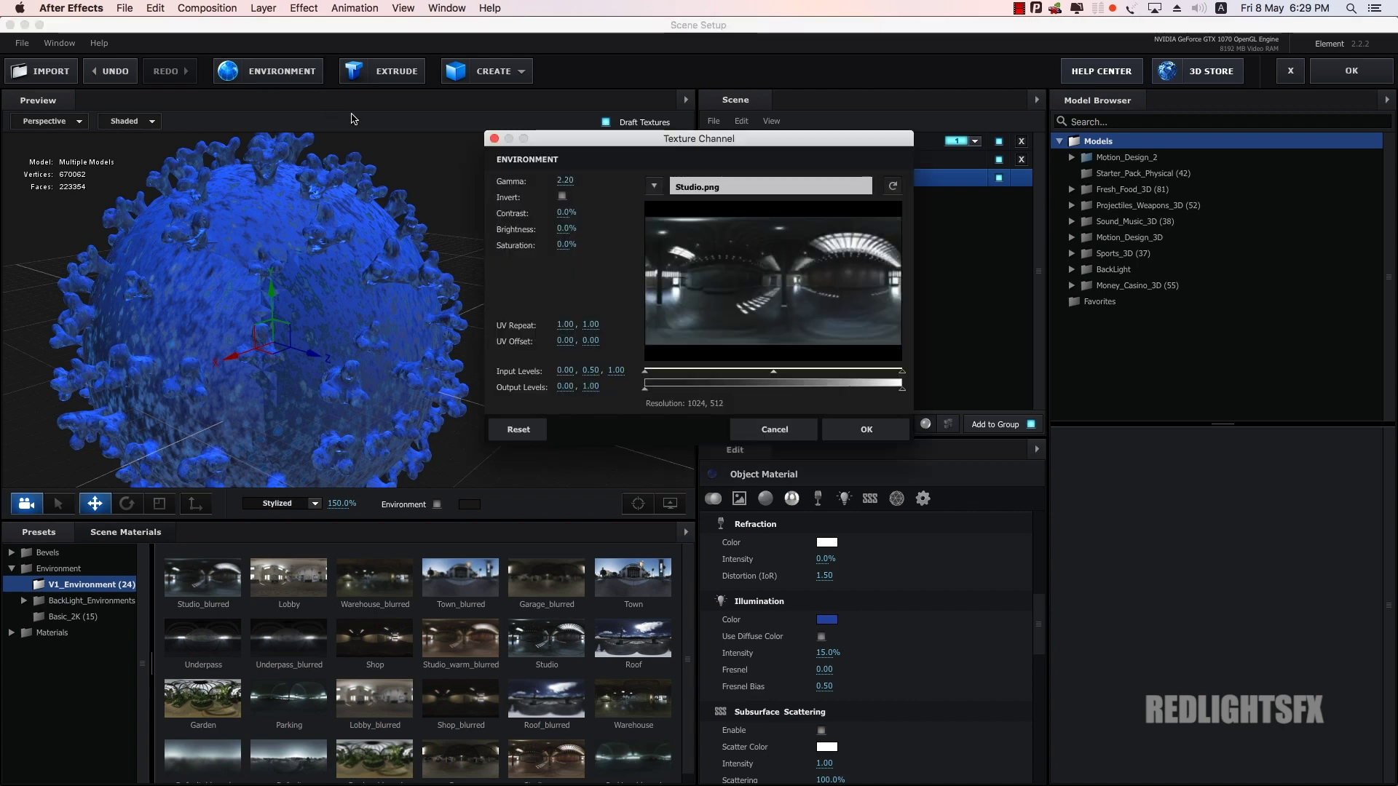
left_click(565, 324)
type("2")
key("Return")
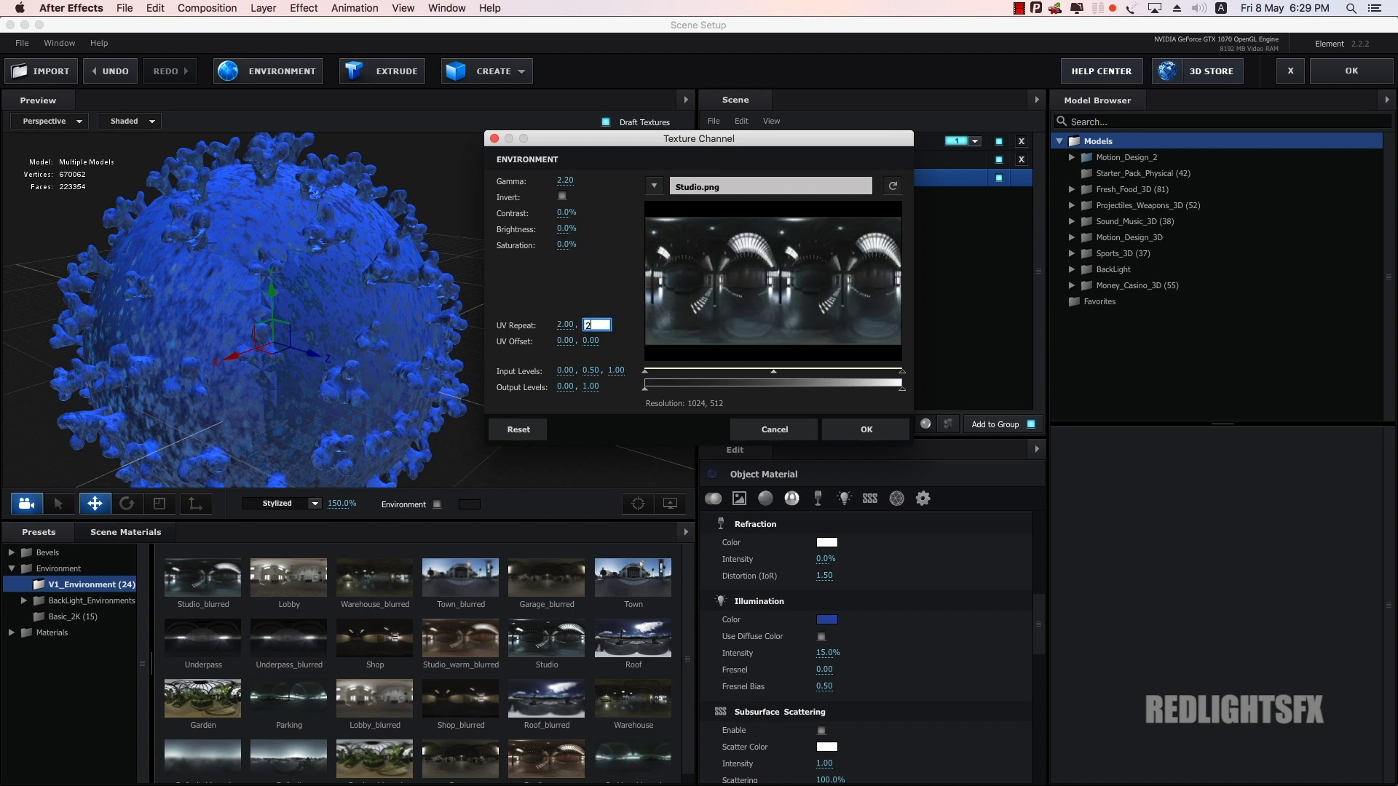
key("Return")
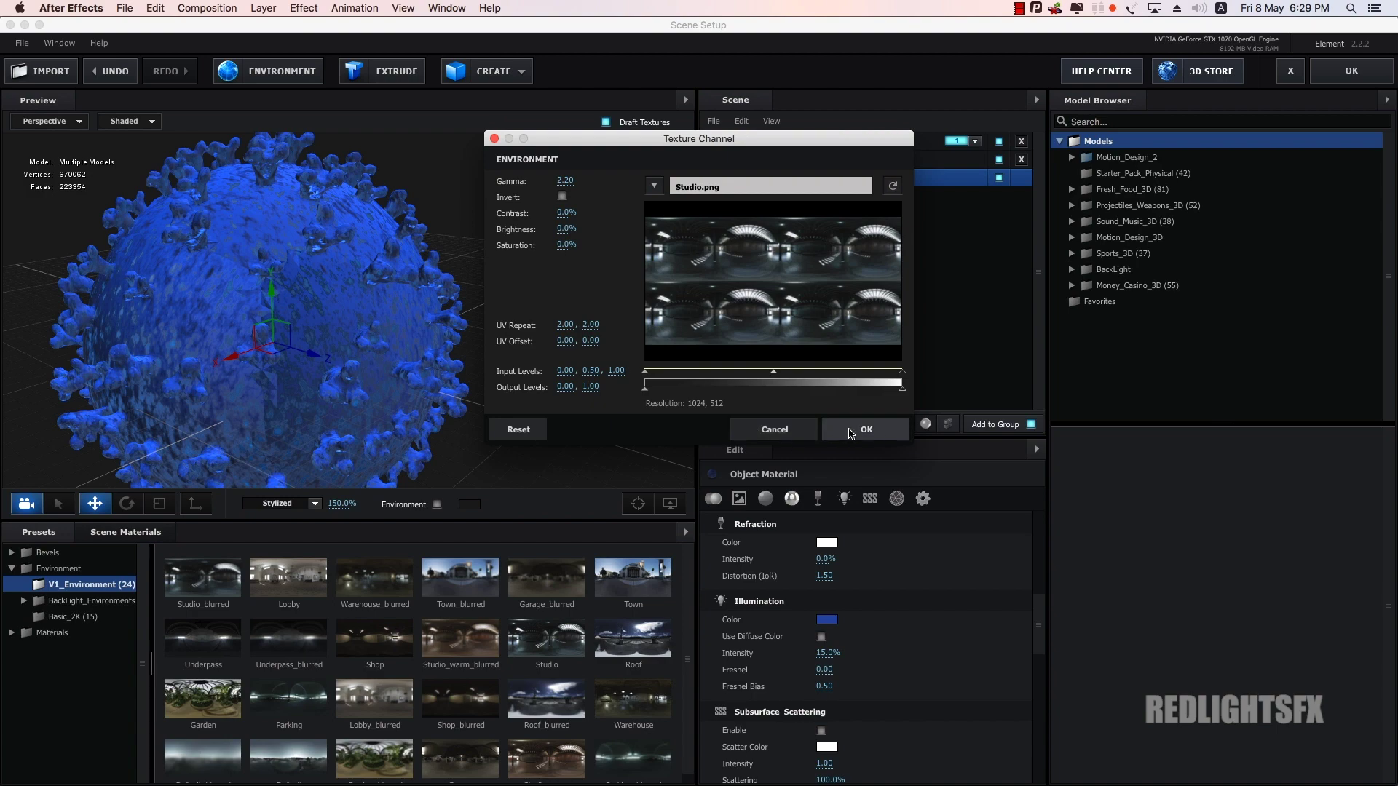
left_click(850, 434)
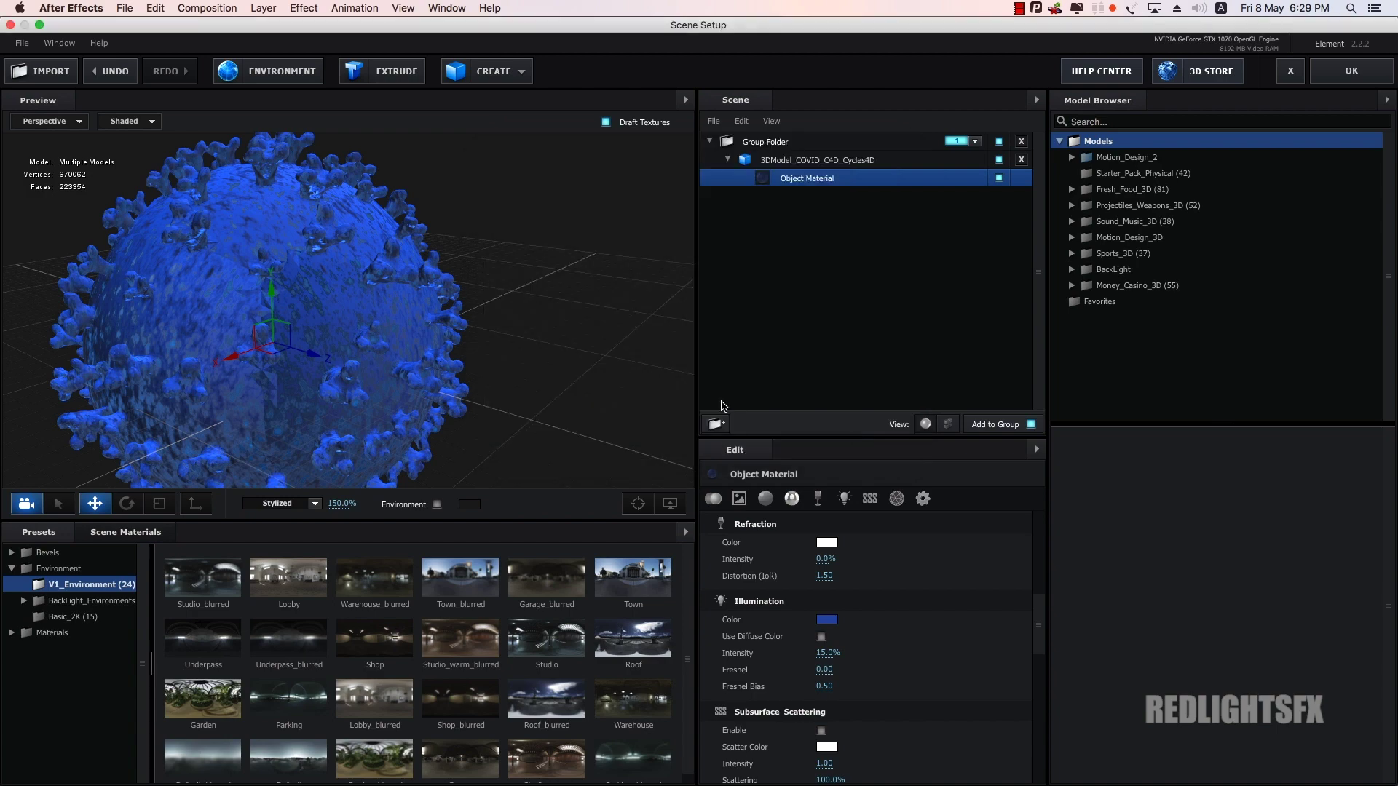
mouse_move(365, 358)
left_mouse_down()
mouse_move(426, 370)
mouse_move(359, 355)
left_mouse_up()
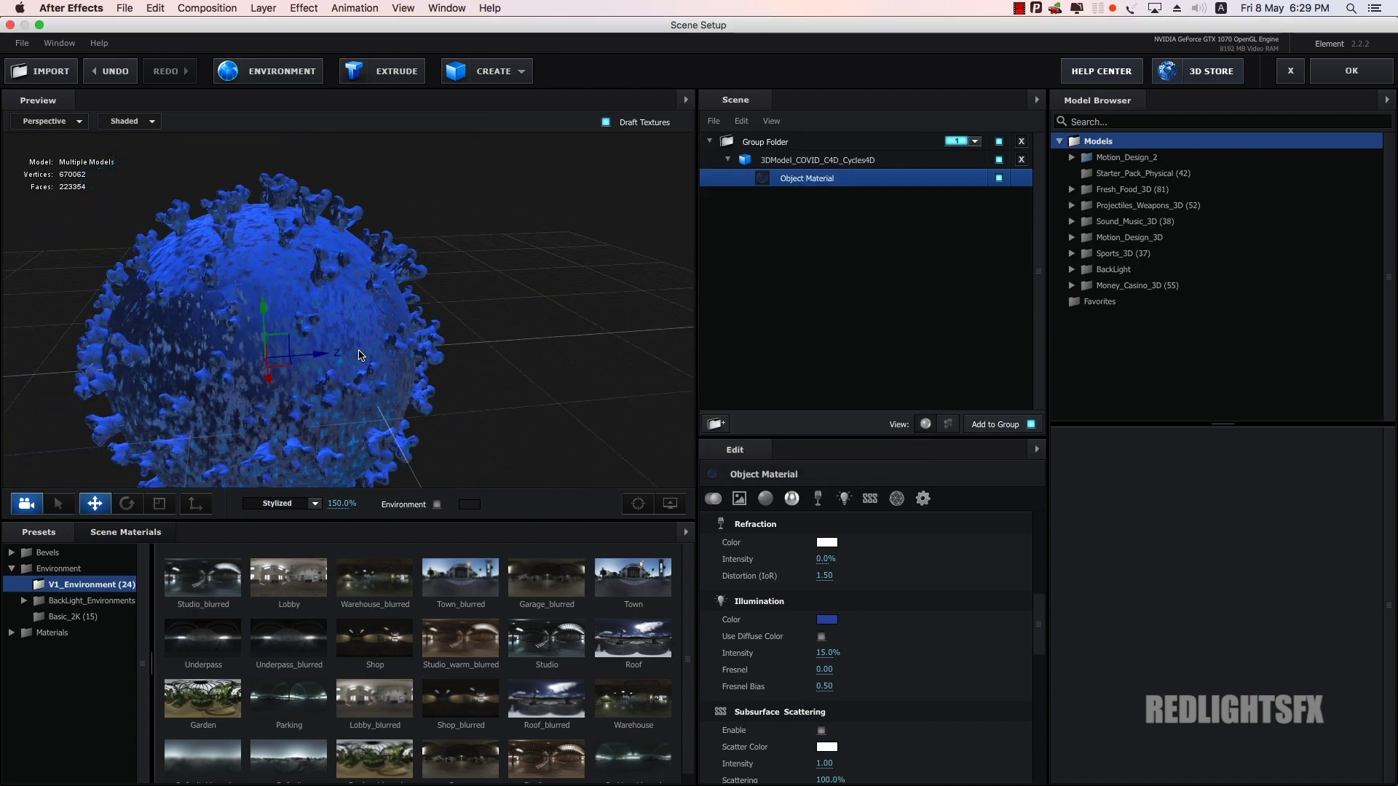
left_click_drag(242, 335, 304, 305)
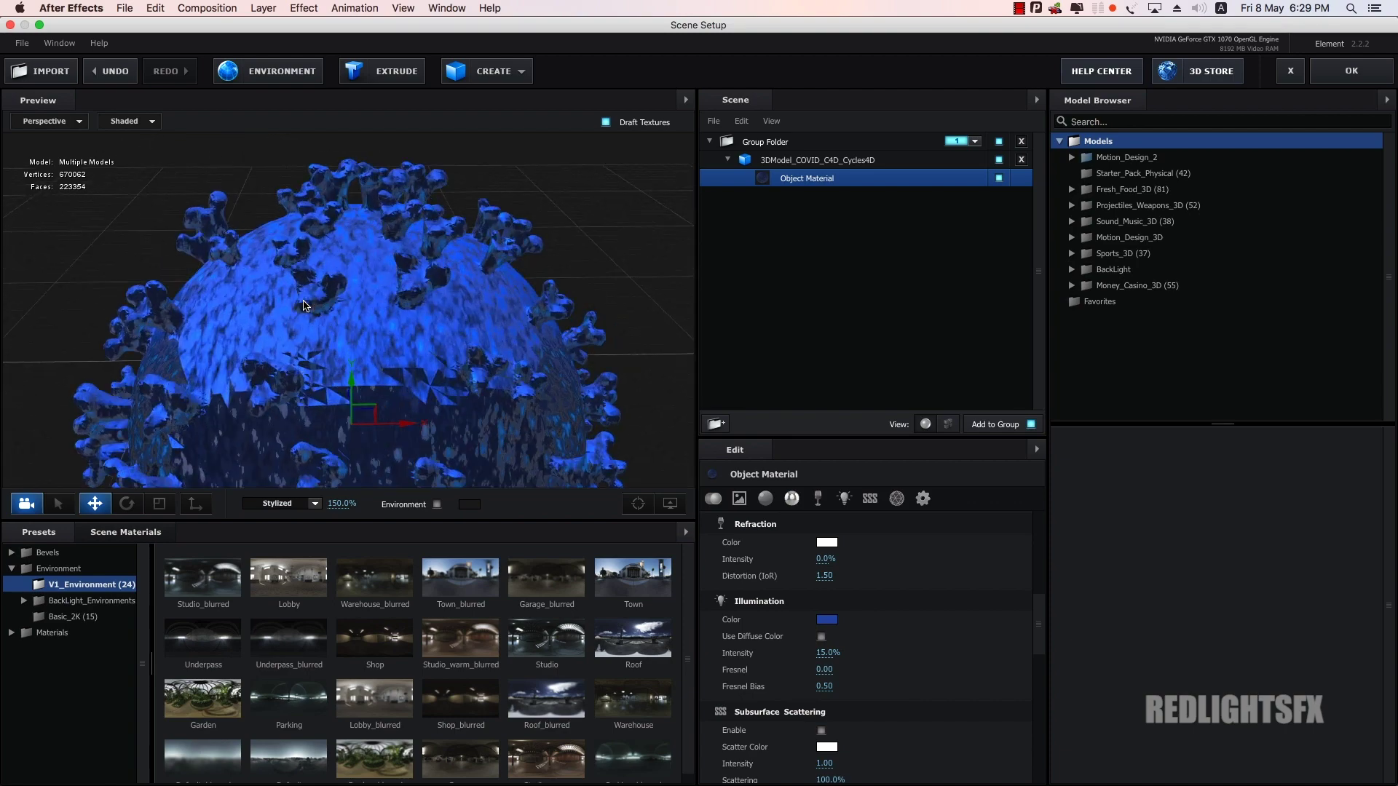
mouse_move(447, 352)
left_mouse_down()
mouse_move(601, 389)
mouse_move(634, 335)
mouse_move(656, 350)
left_mouse_up()
scroll(1040, 637, "down", 2)
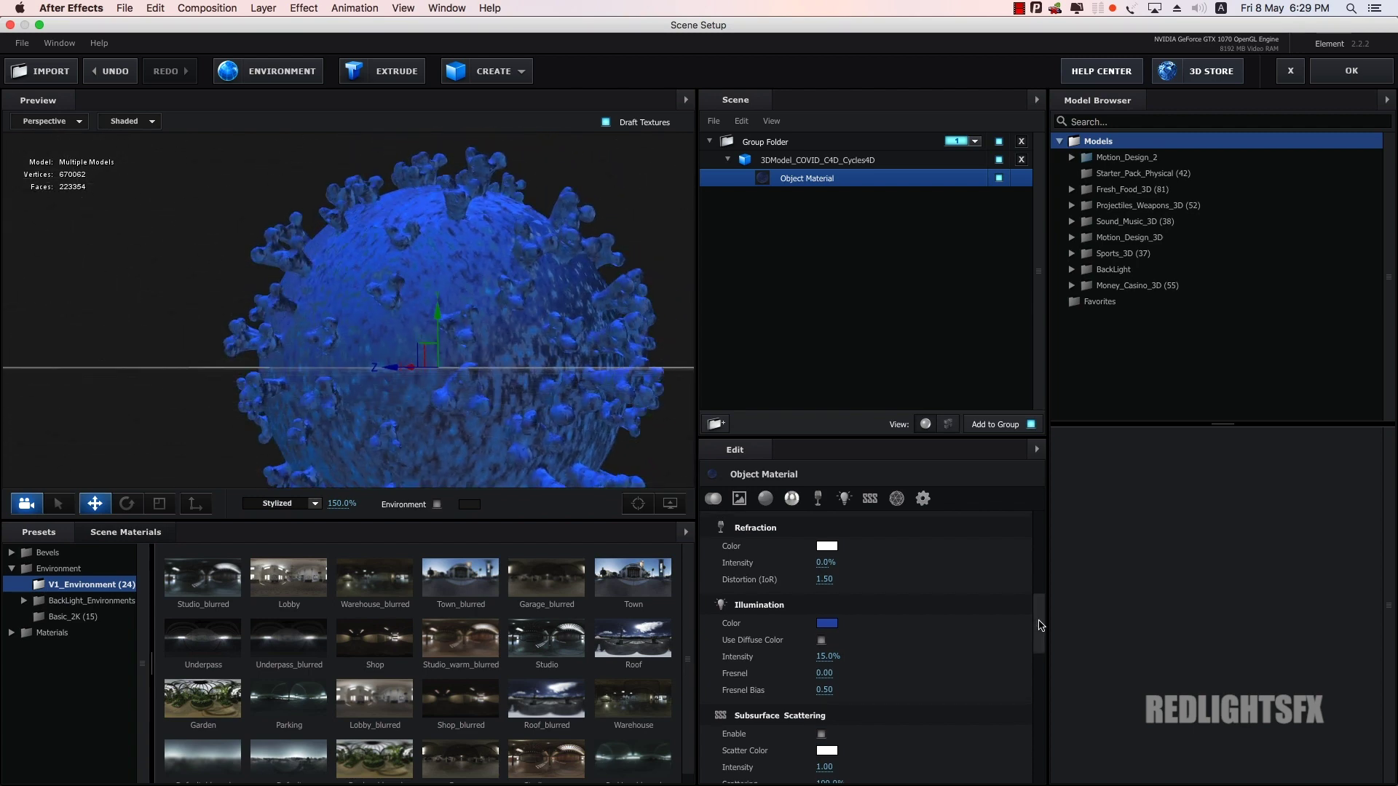
left_click_drag(1043, 637, 1044, 723)
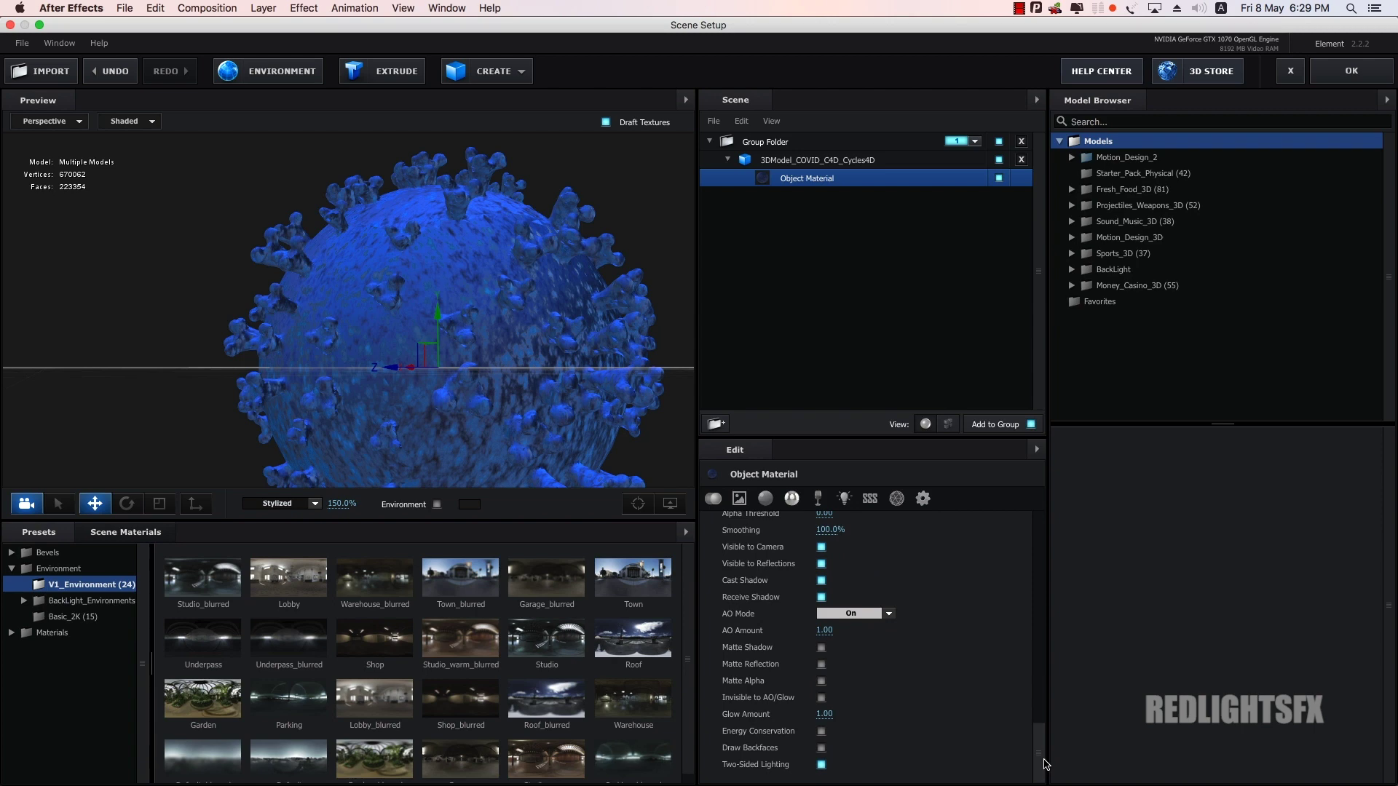
left_click_drag(1044, 723, 1044, 529)
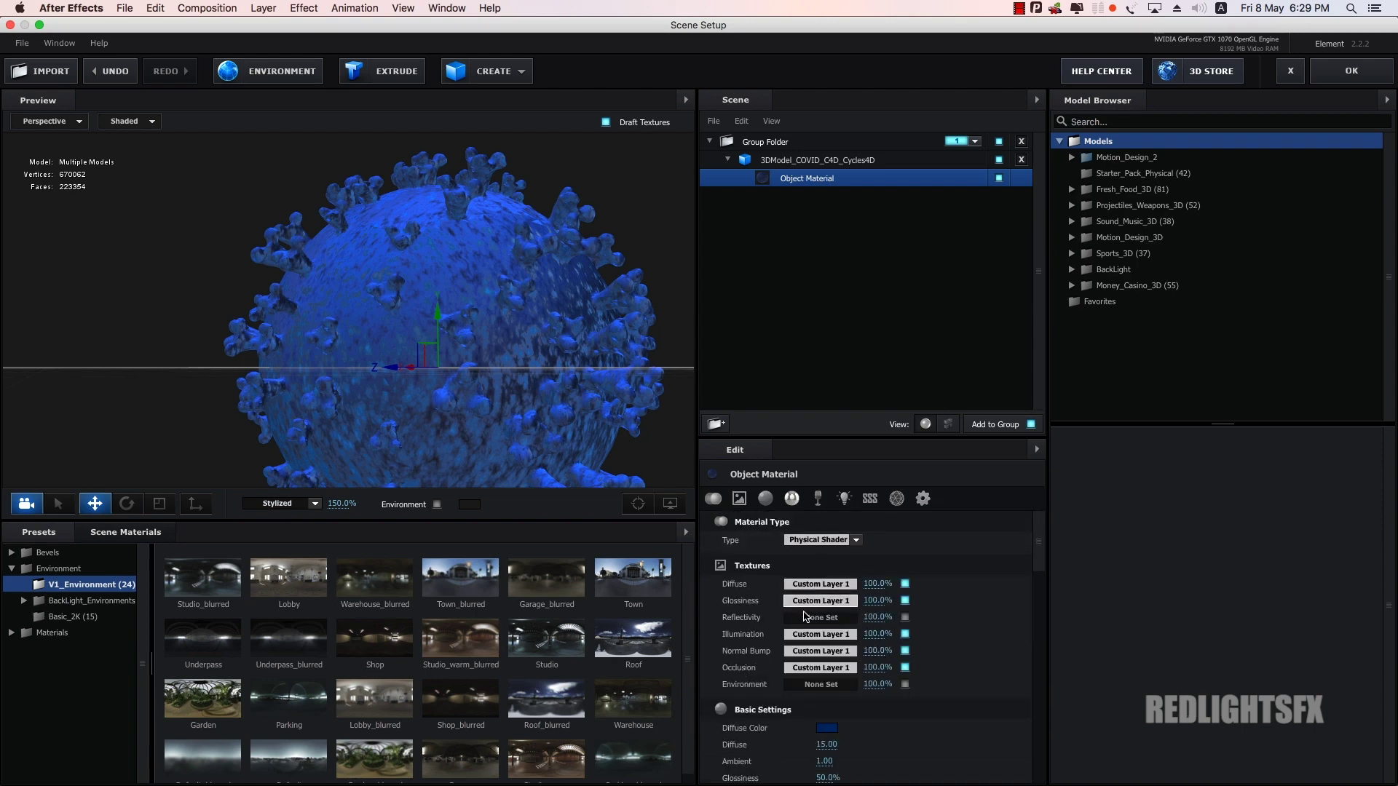
Step: Raise the diffuse texture's black point and drop its white point to 0.90
left_click(820, 583)
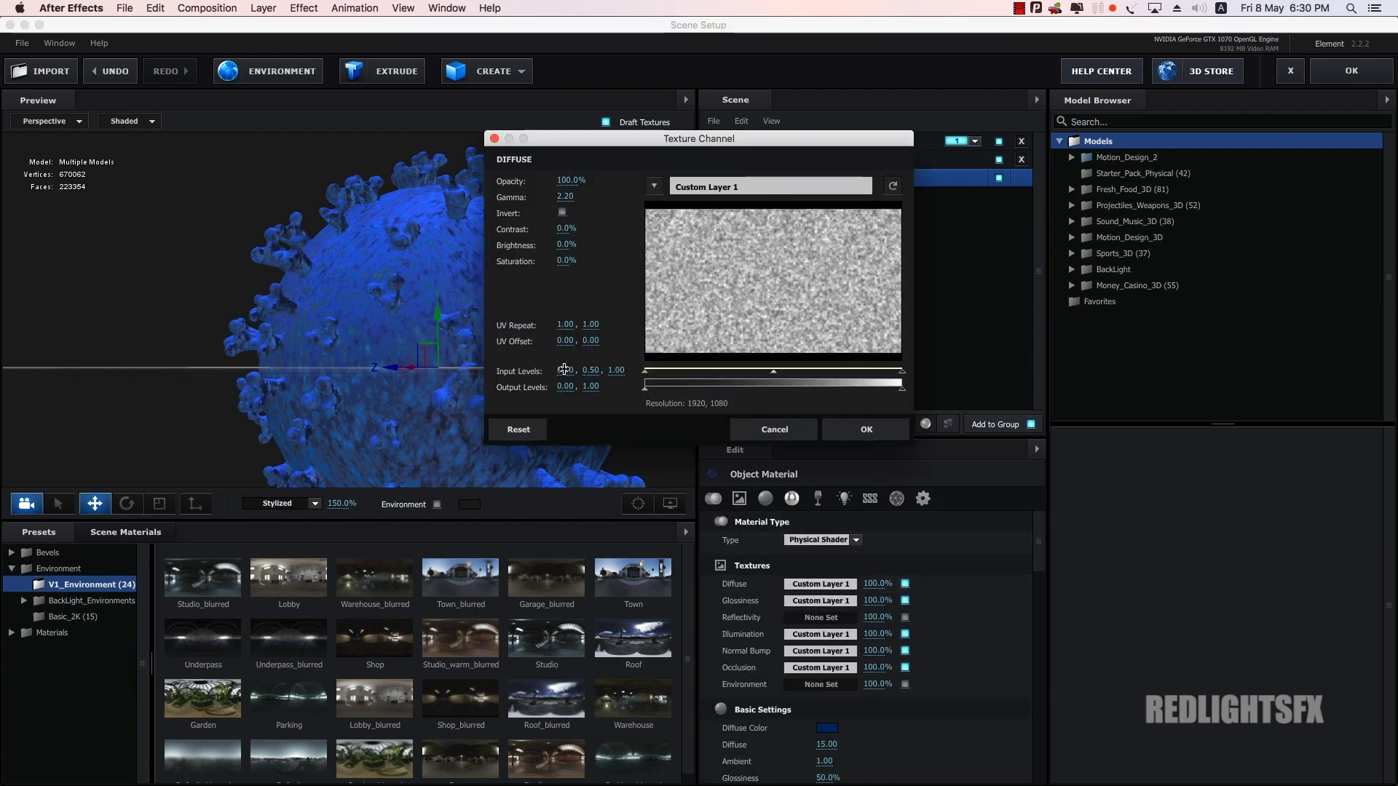
left_click_drag(566, 370, 591, 370)
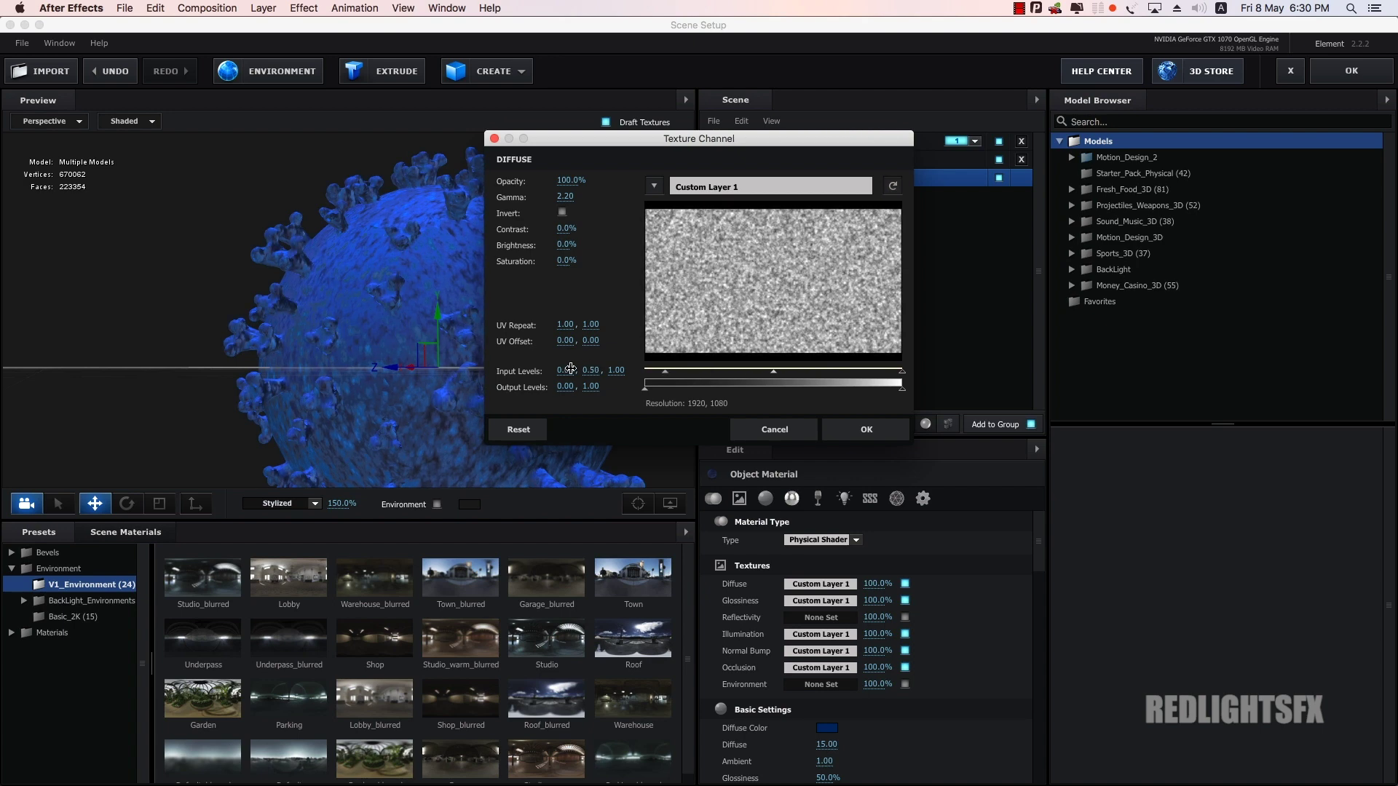
left_click_drag(591, 370, 587, 367)
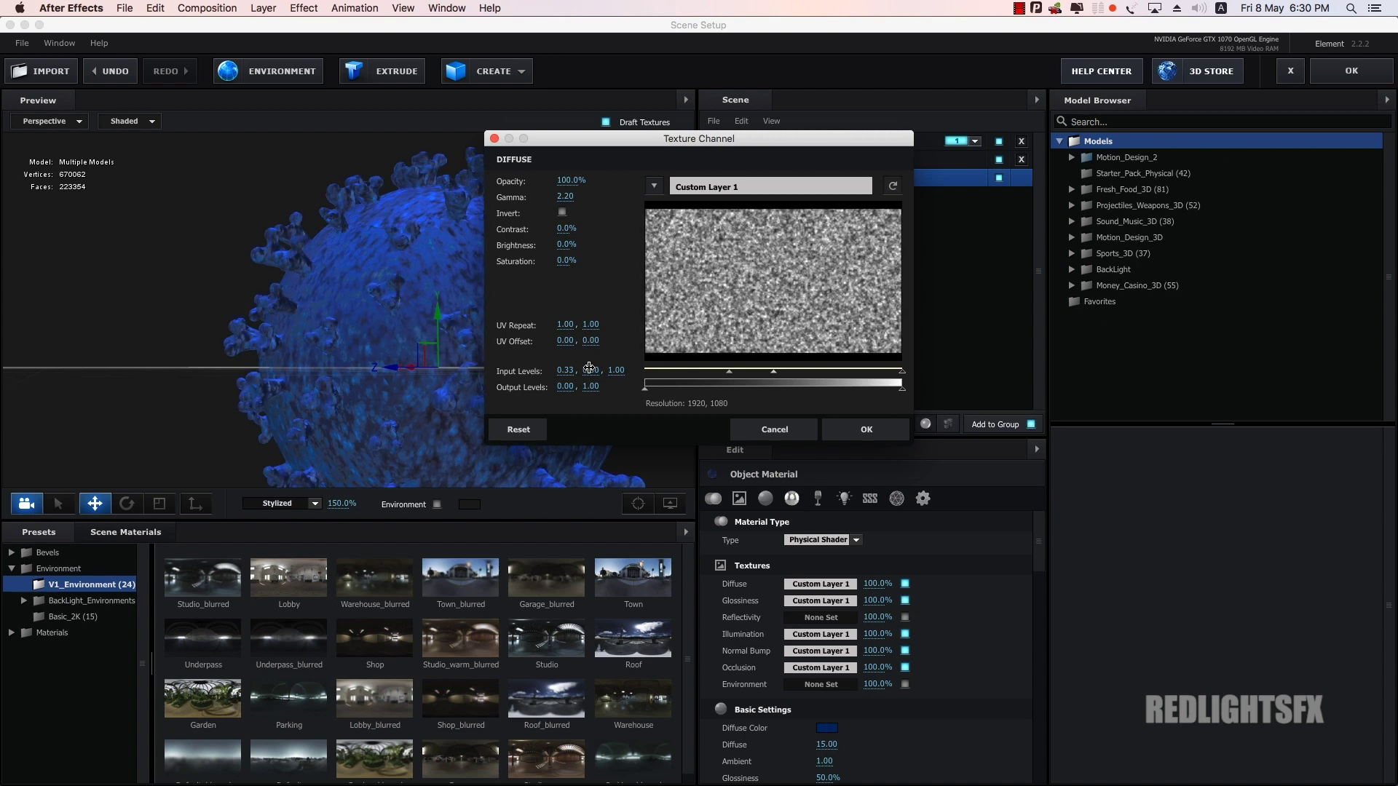
left_click_drag(613, 370, 611, 369)
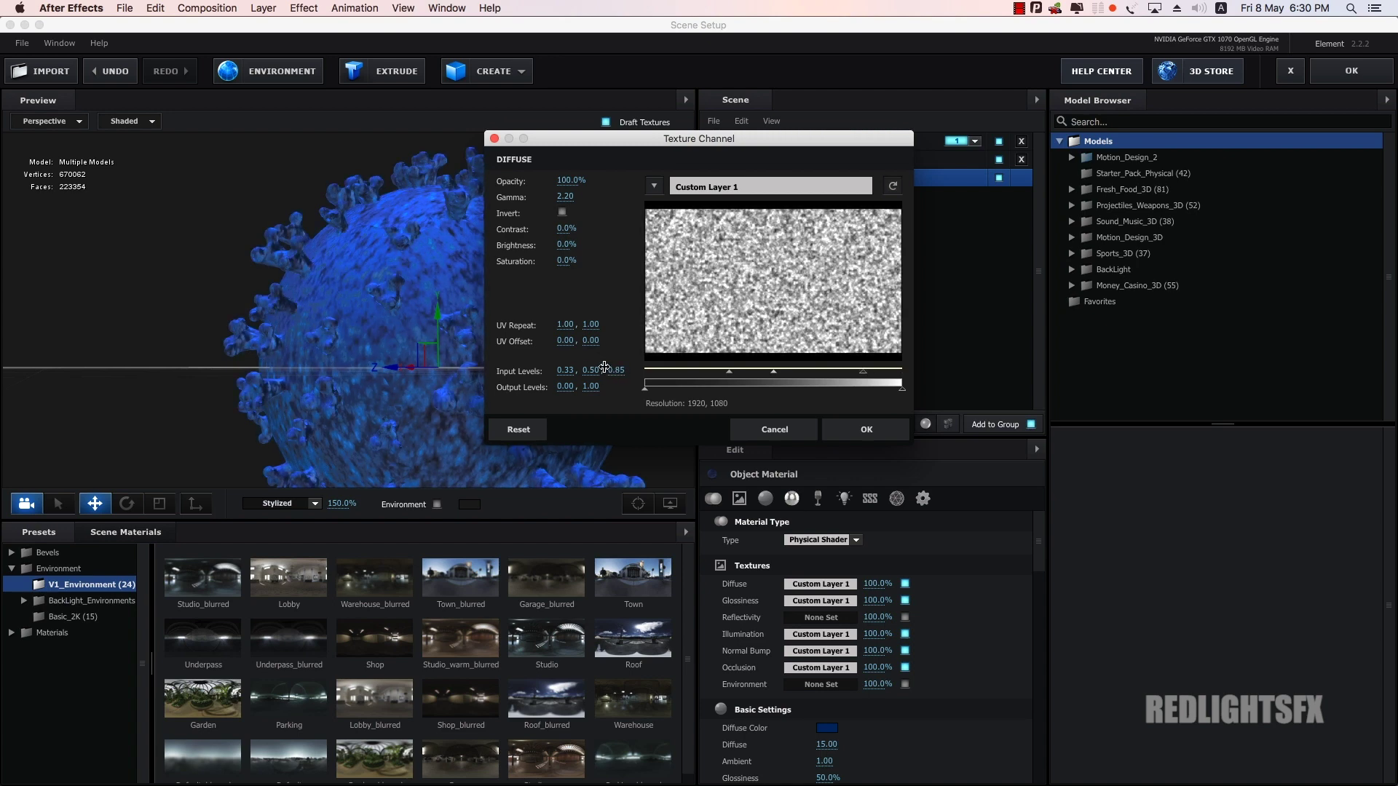
left_click(863, 431)
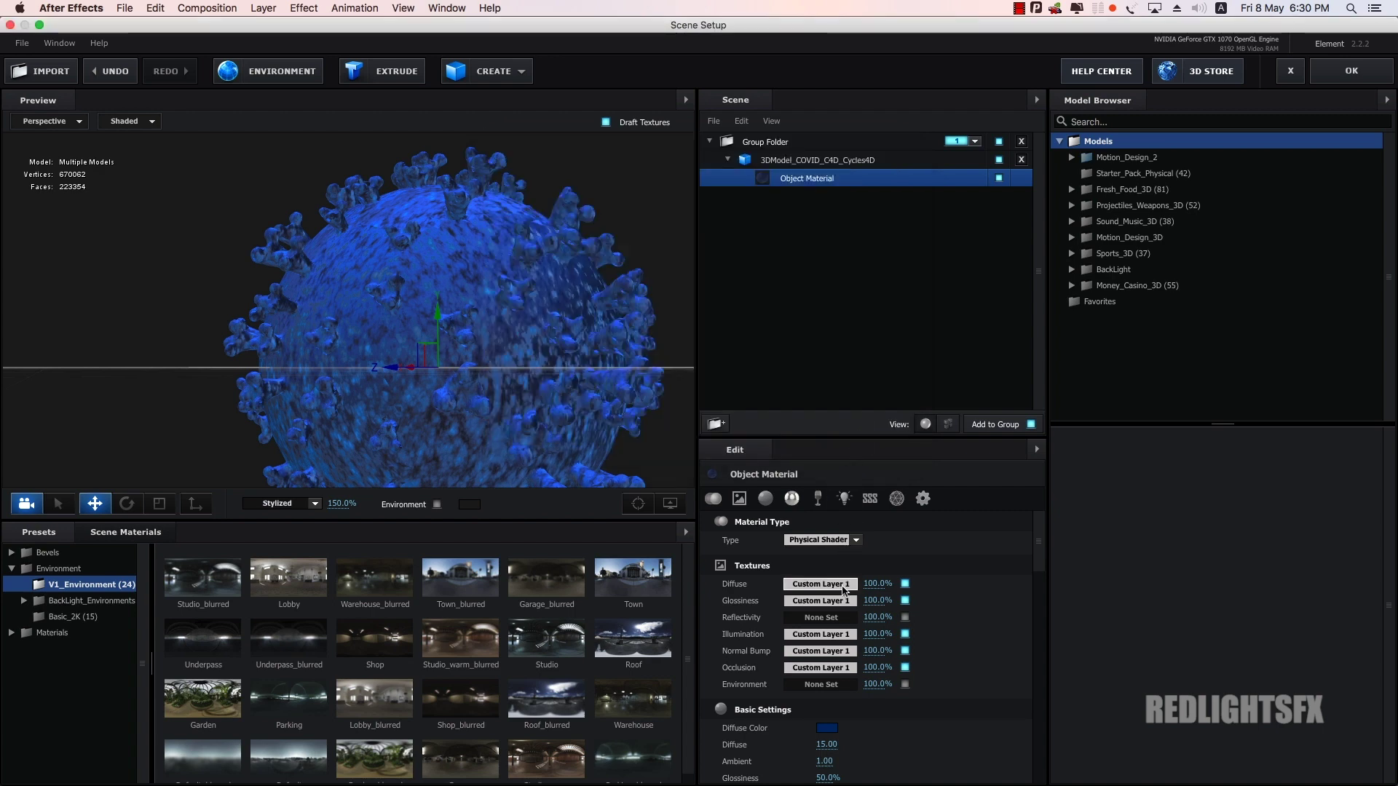
Step: Set the glossiness levels to 0.47/0.60/0.89 and the illumination levels to 0.71–0.76
left_click(826, 603)
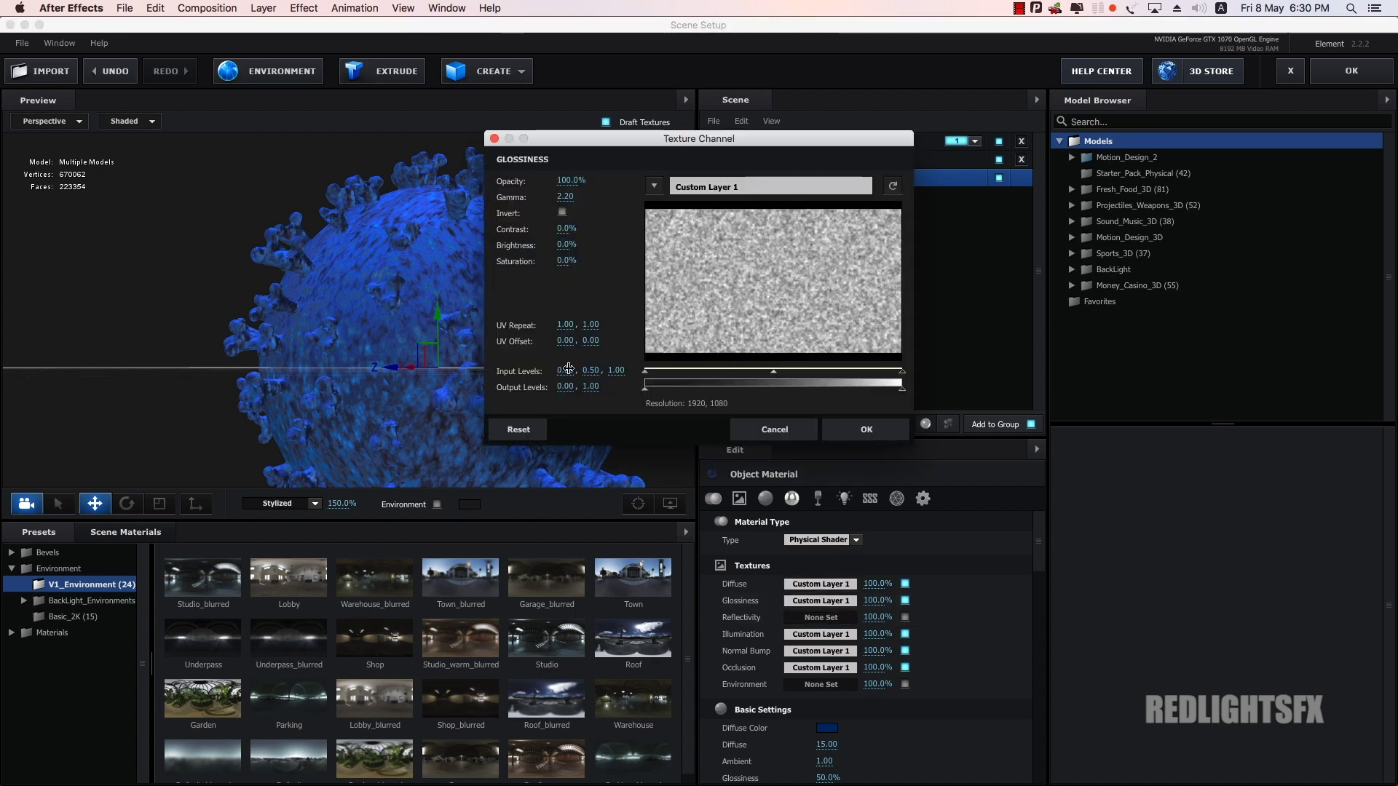
left_click_drag(564, 369, 602, 374)
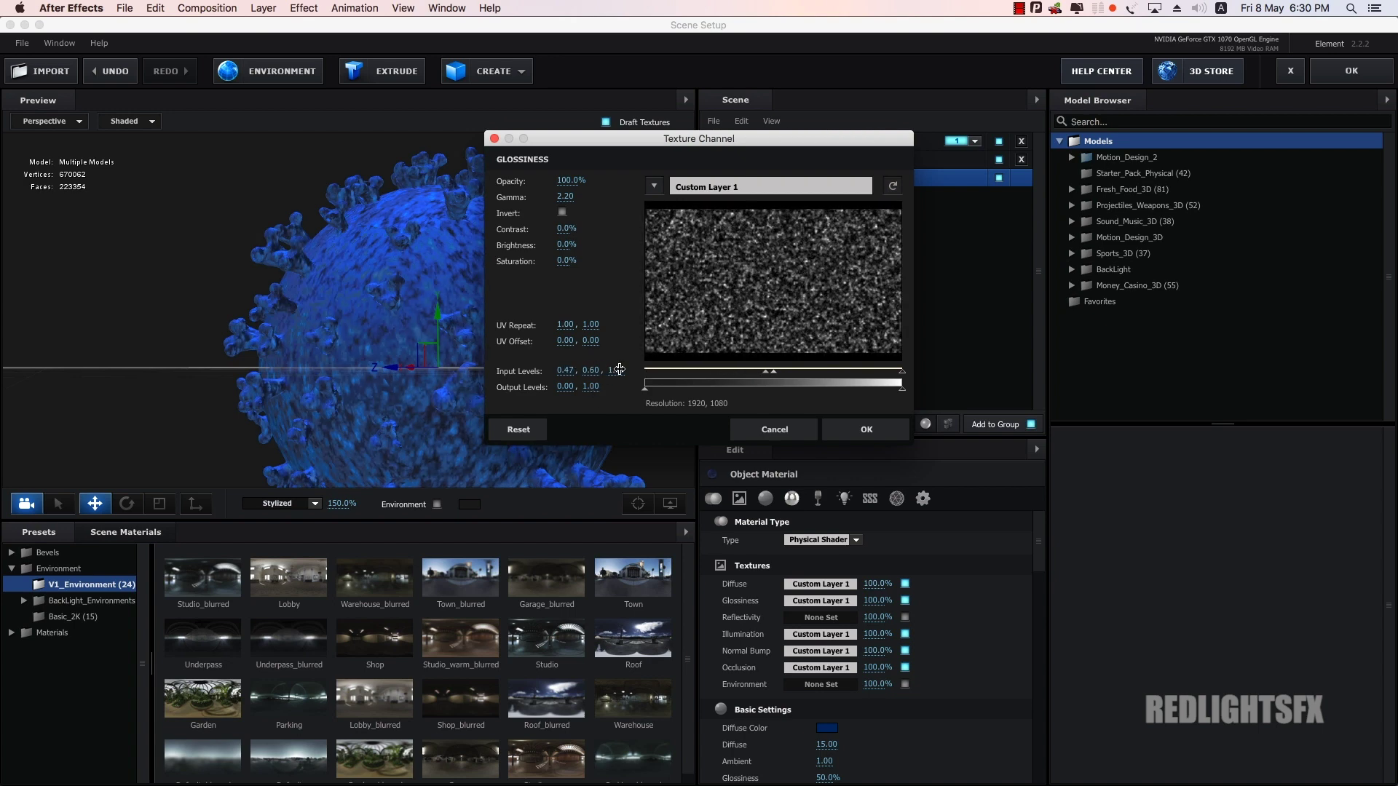
left_click_drag(619, 369, 612, 370)
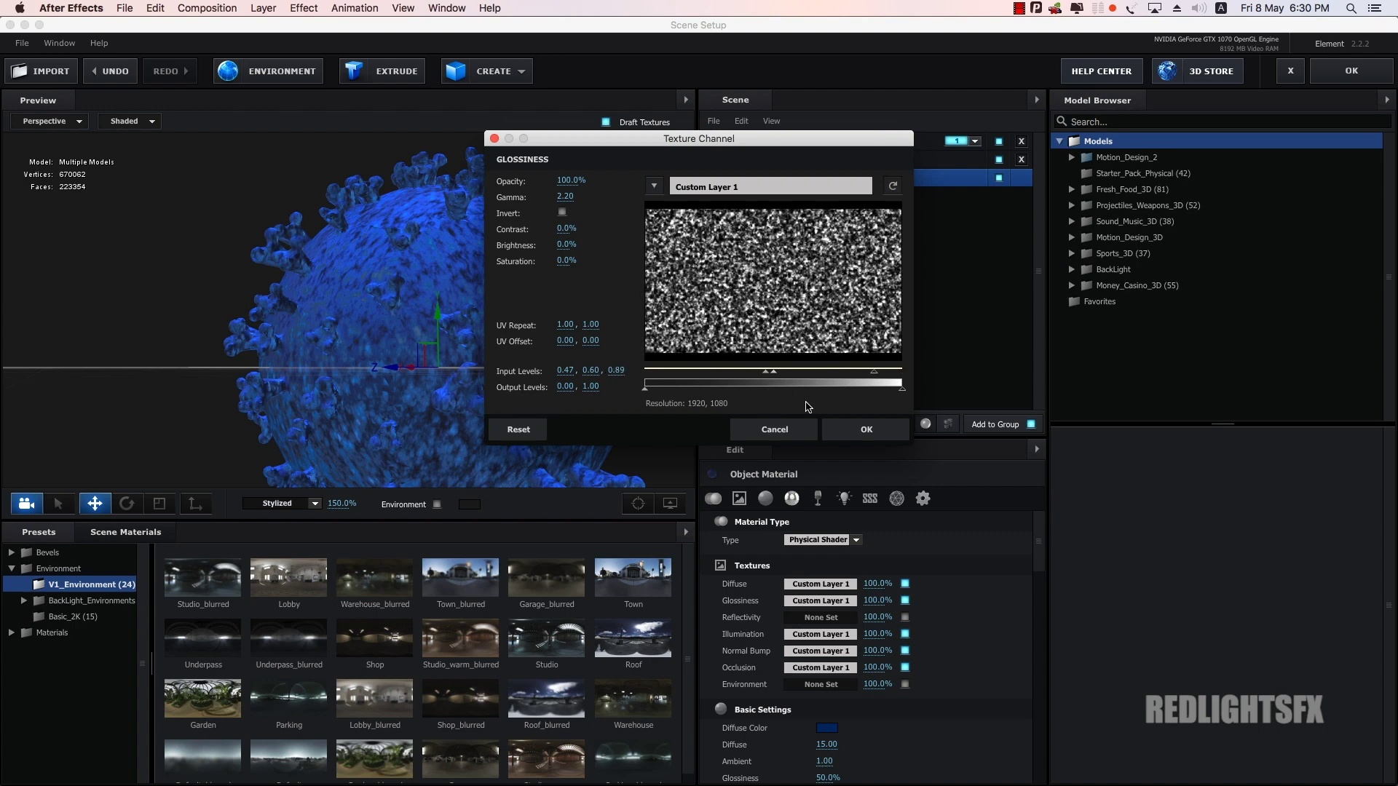
left_click(842, 428)
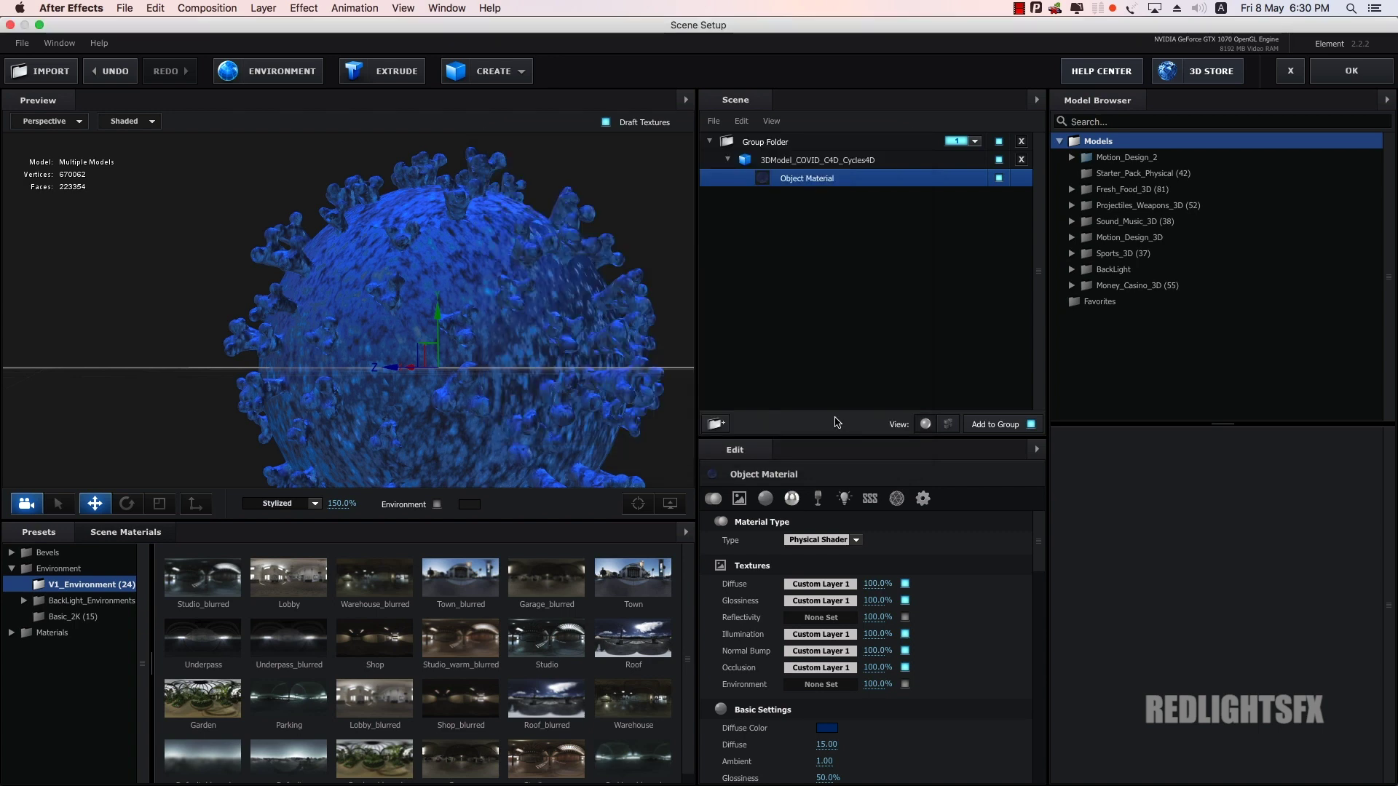
left_click(821, 634)
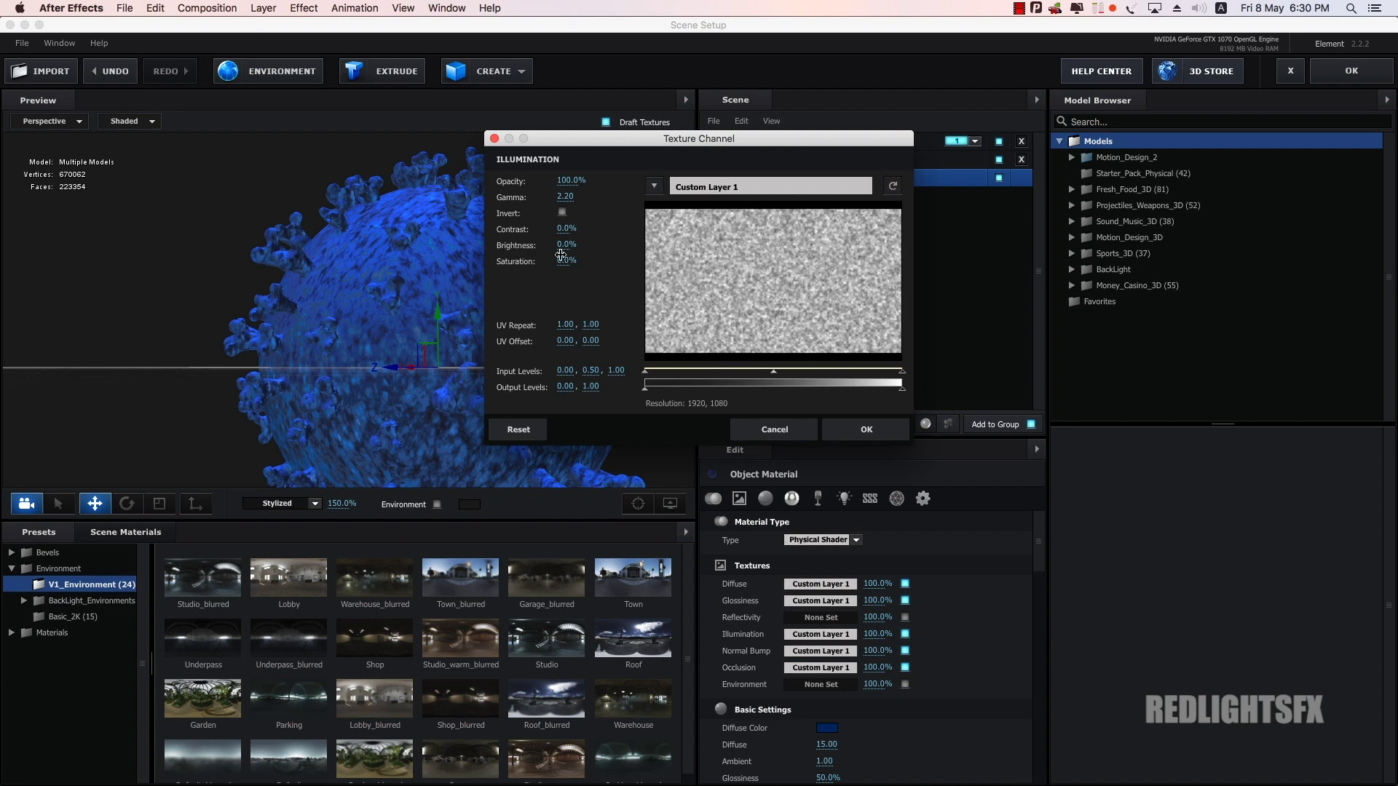
left_click_drag(565, 371, 603, 360)
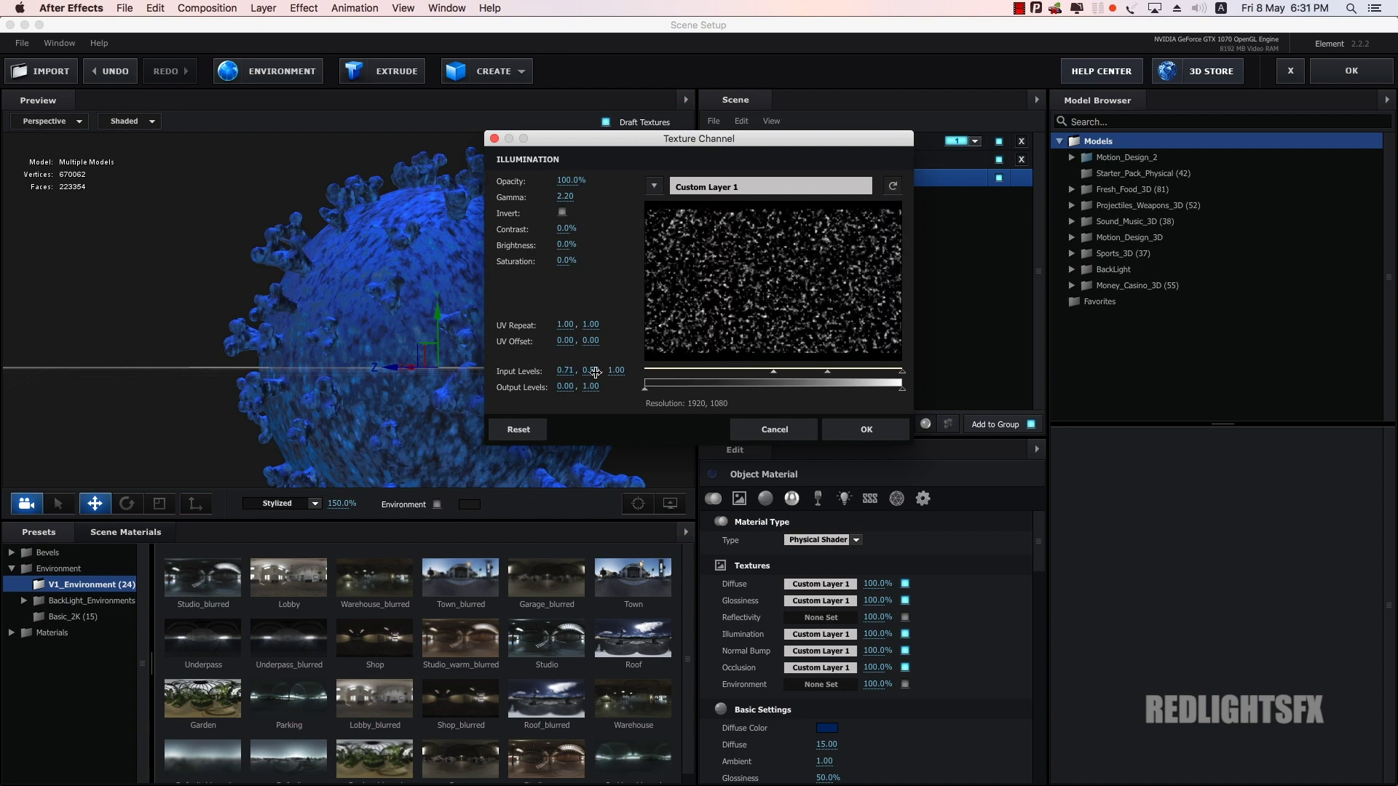
left_click_drag(605, 370, 589, 364)
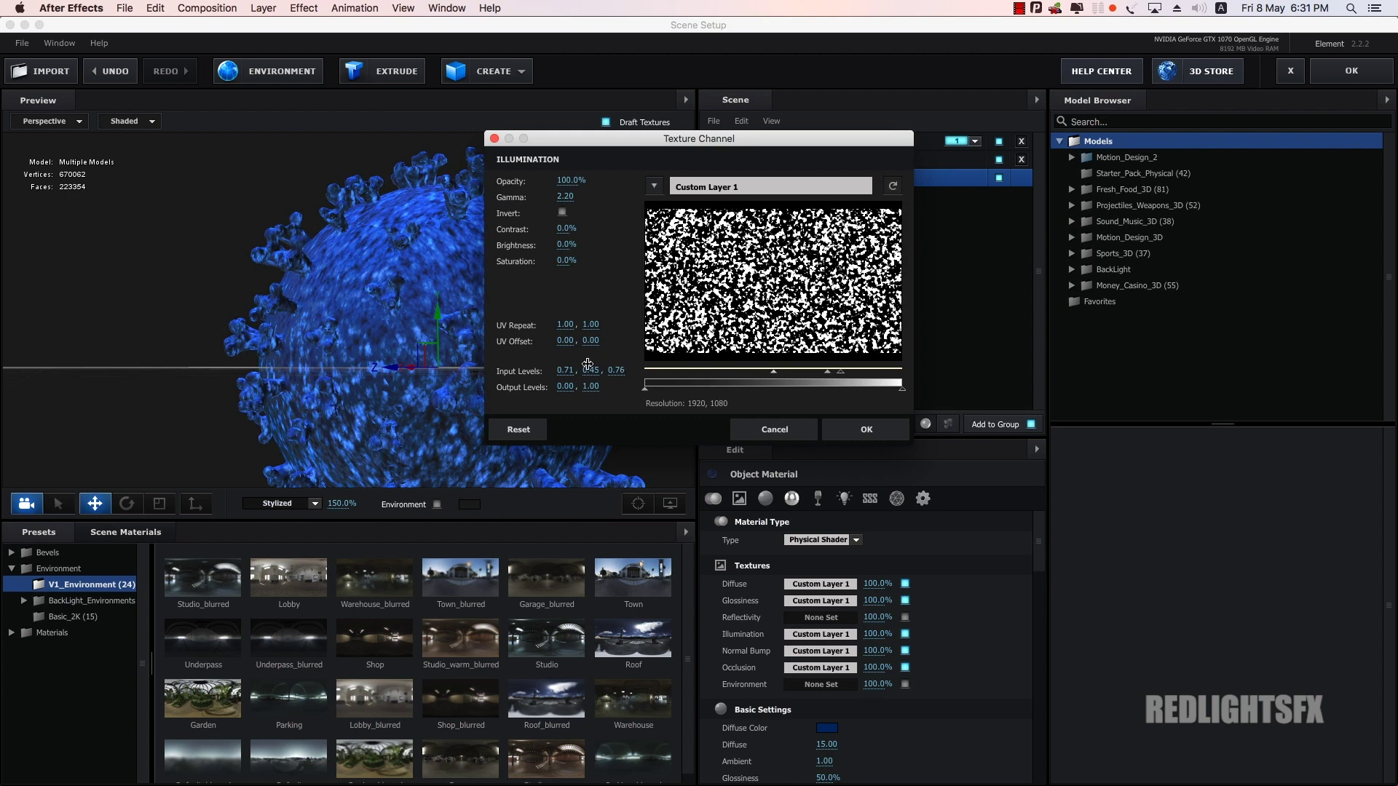
left_click(866, 429)
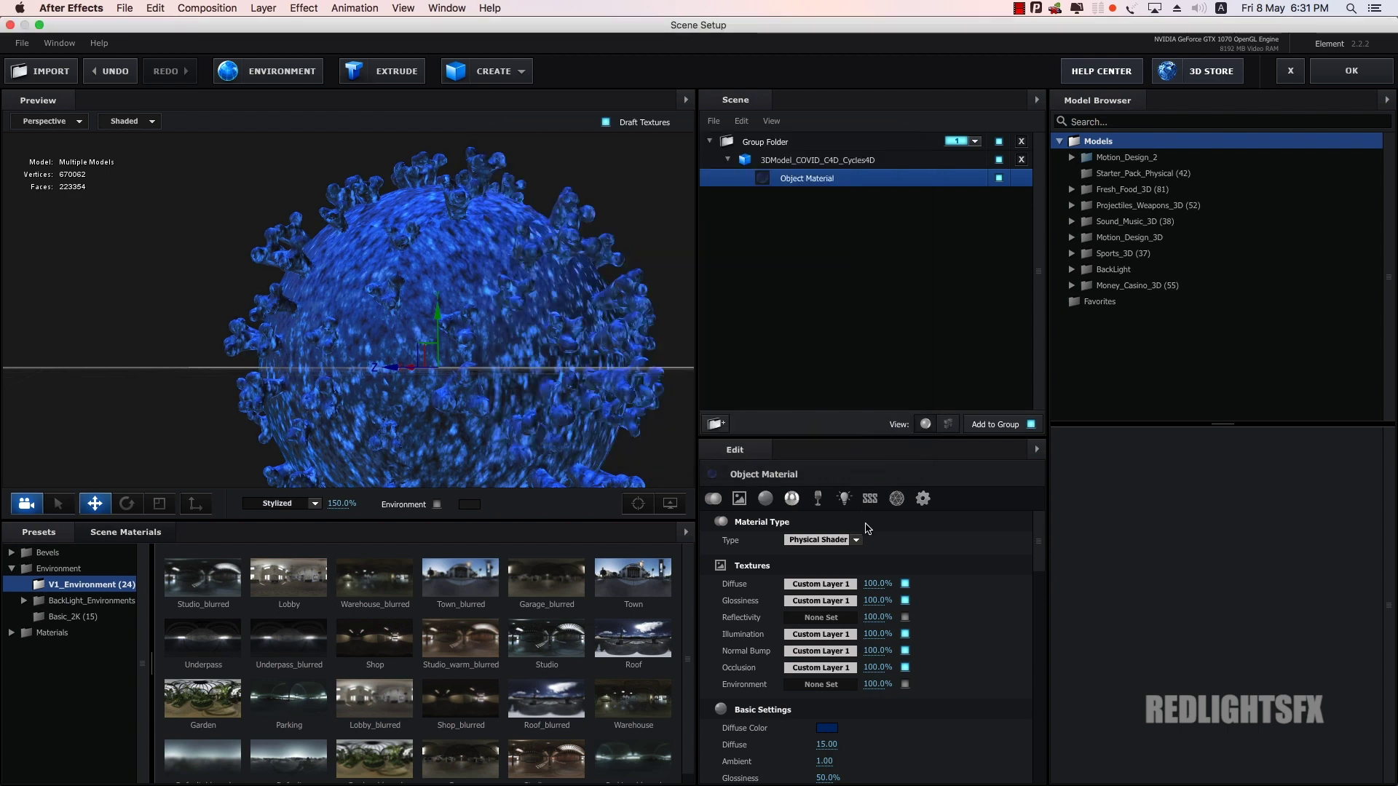
Step: Enable Convert Bump and Invert Y on the Normal Bump texture channel
left_click(821, 650)
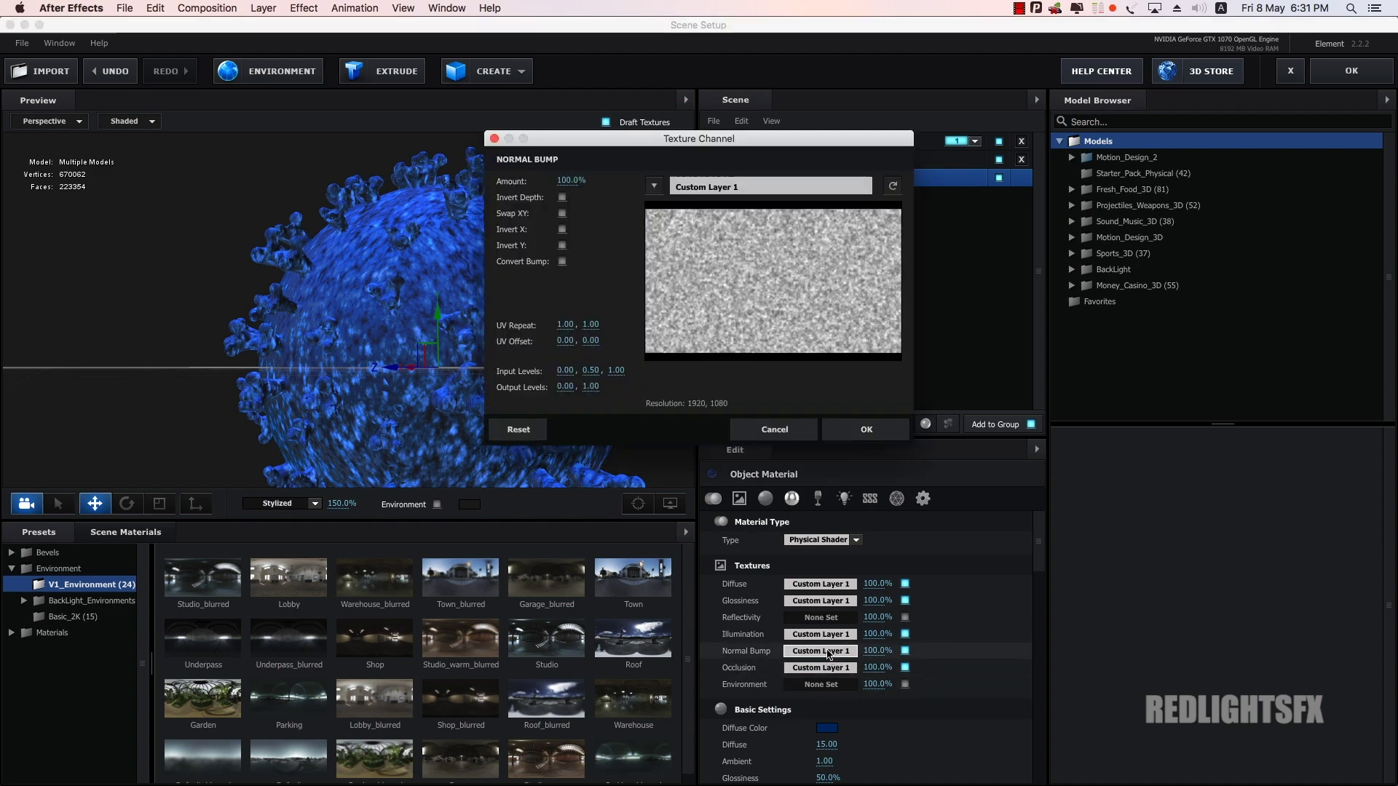
left_click(562, 261)
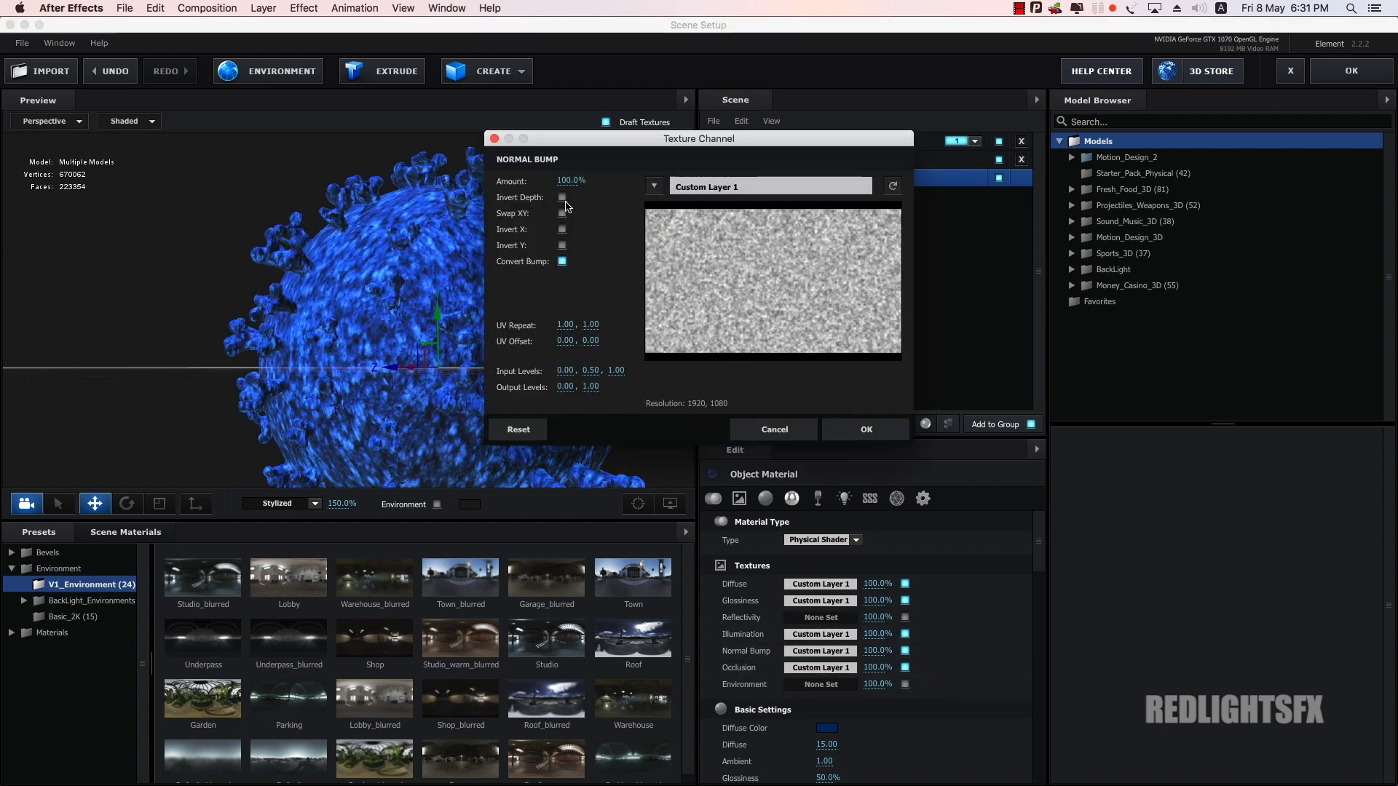
left_click(562, 245)
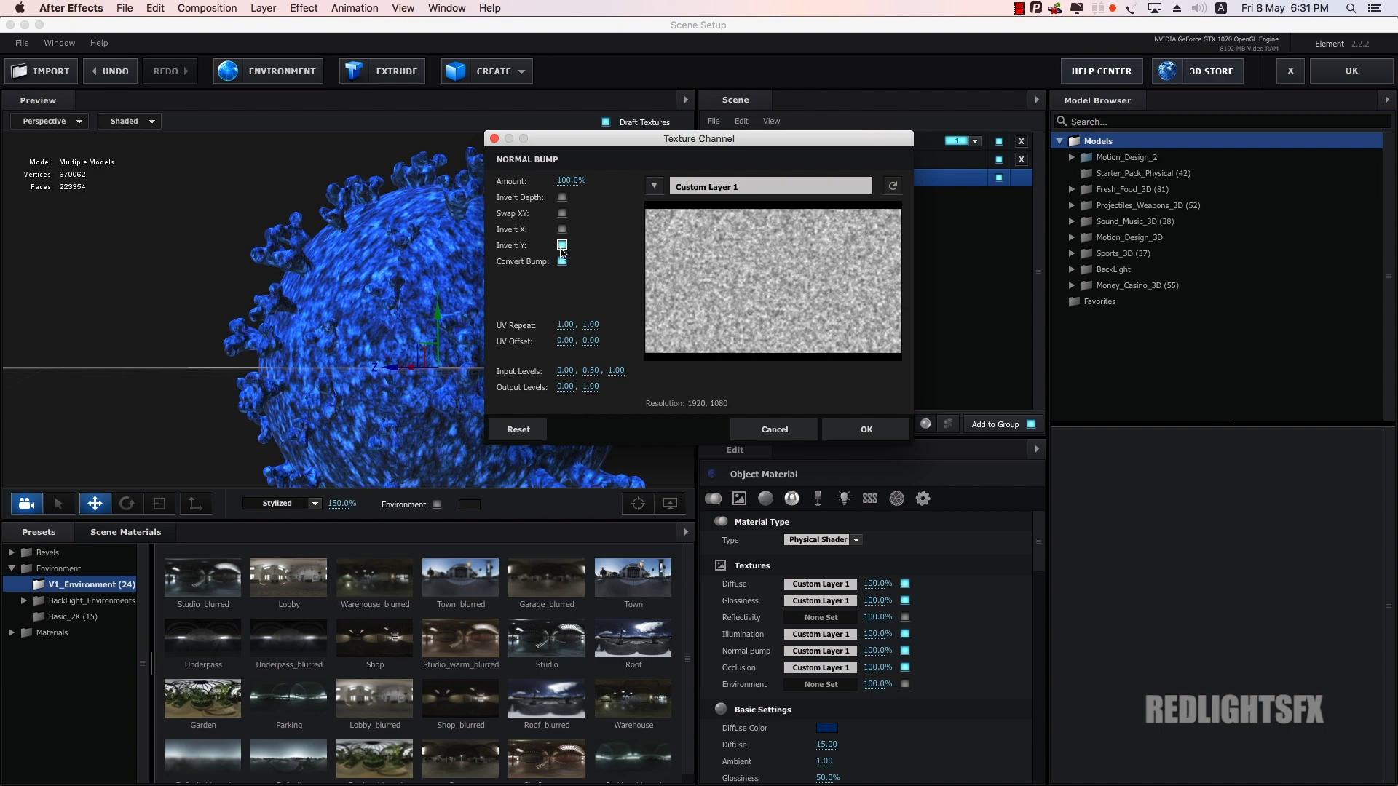
left_click(866, 429)
mouse_move(504, 326)
left_mouse_down()
mouse_move(447, 320)
mouse_move(517, 342)
mouse_move(500, 348)
mouse_move(522, 315)
left_mouse_up()
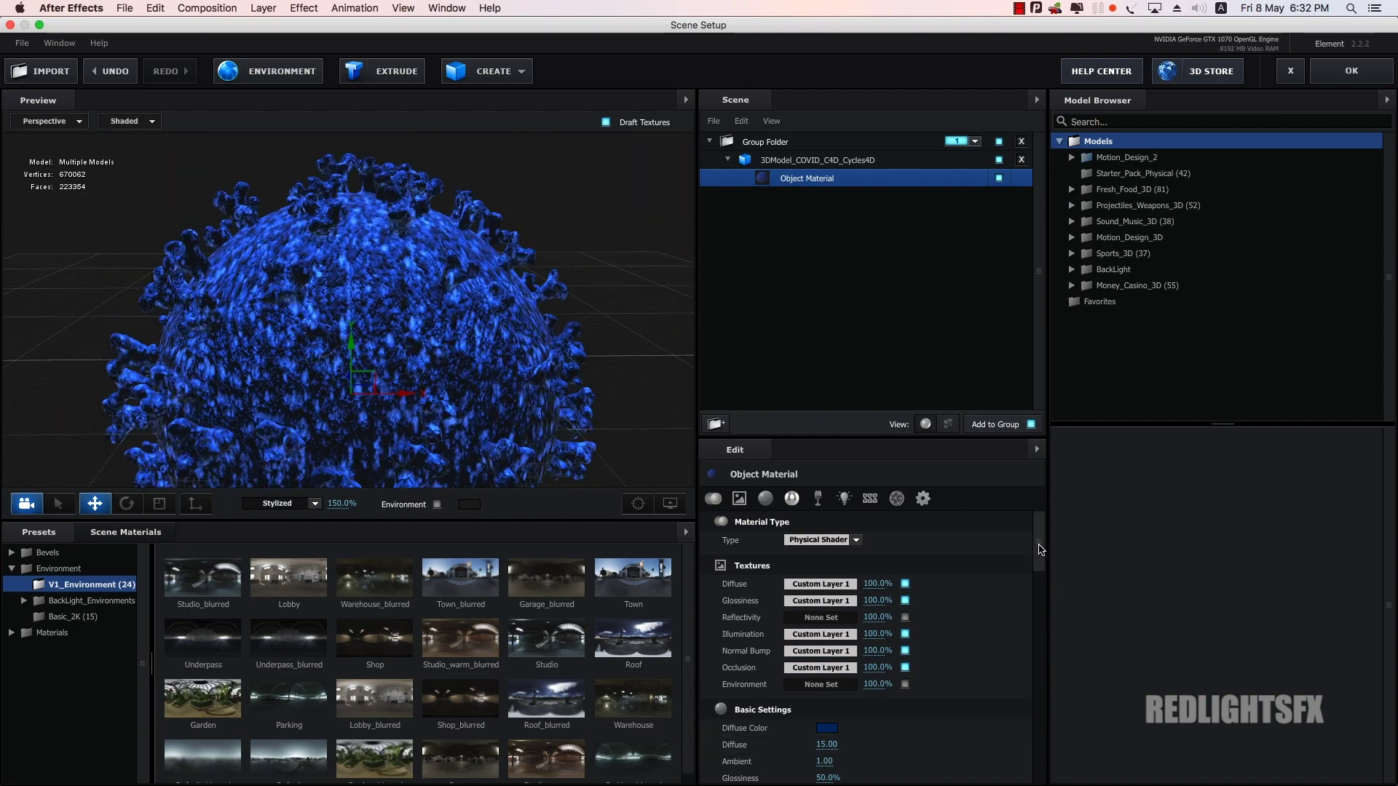
Step: Raise the material's Basic Settings Diffuse value to 20
left_click_drag(1040, 549, 1035, 588)
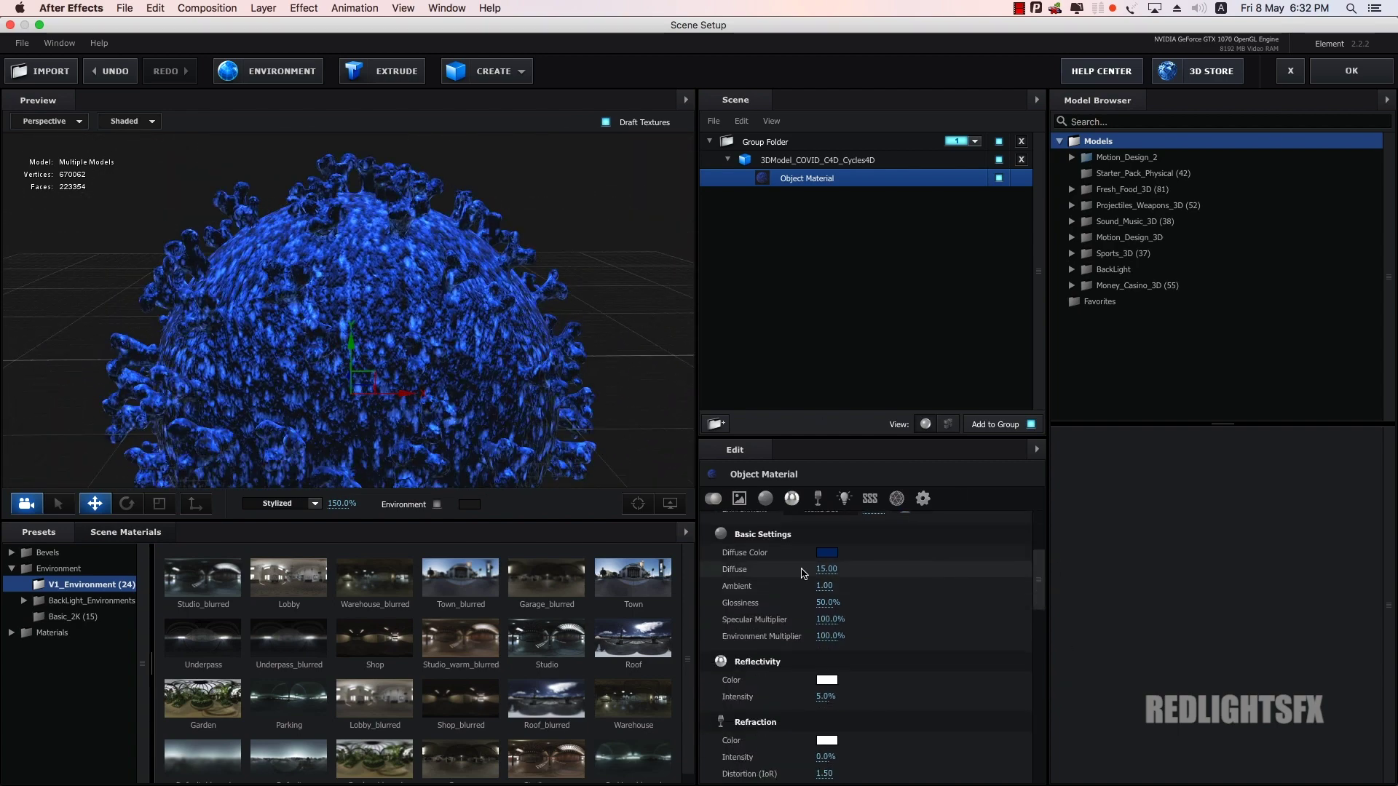
left_click_drag(826, 568, 849, 568)
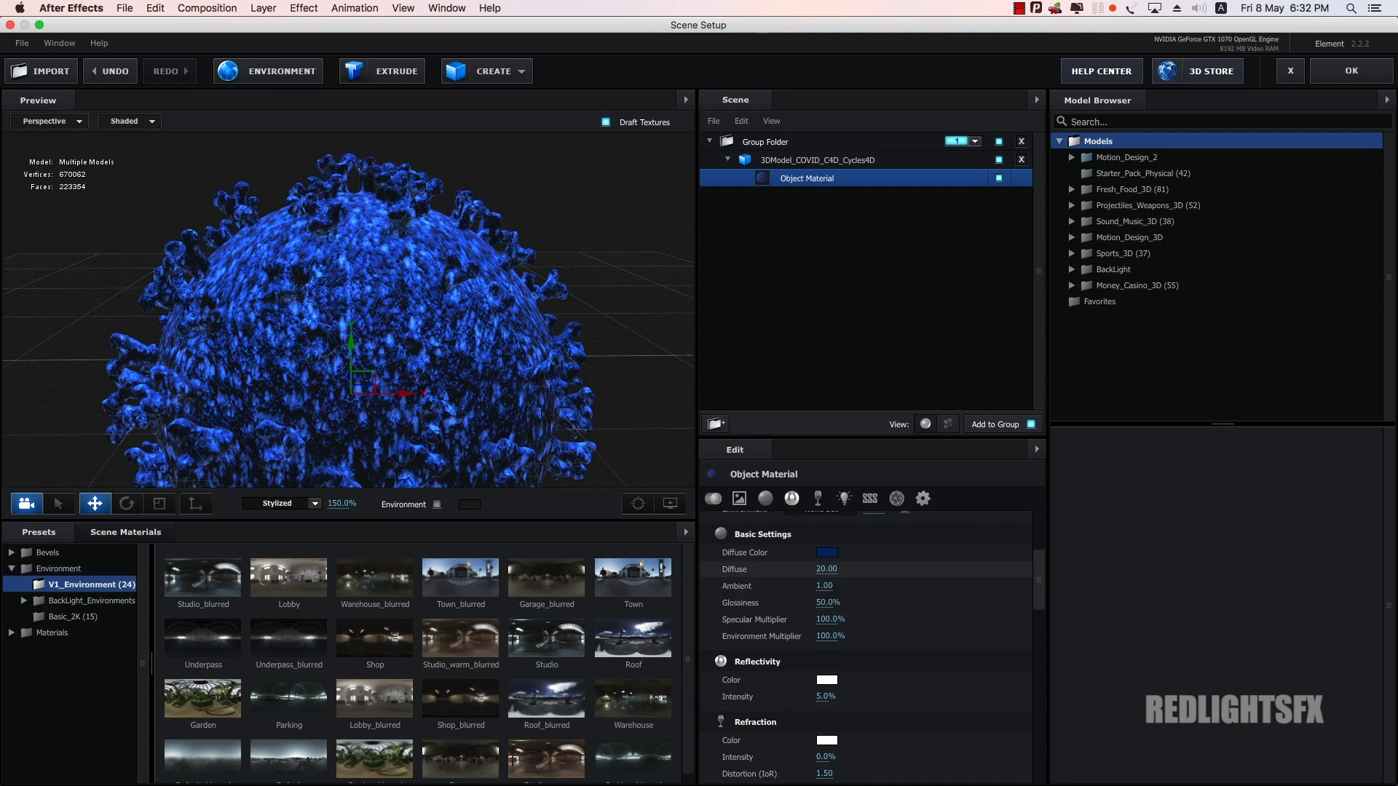
key("super+z")
left_click(845, 570)
key("Return")
mouse_move(408, 342)
left_mouse_down()
mouse_move(535, 362)
mouse_move(537, 274)
mouse_move(506, 188)
left_mouse_up()
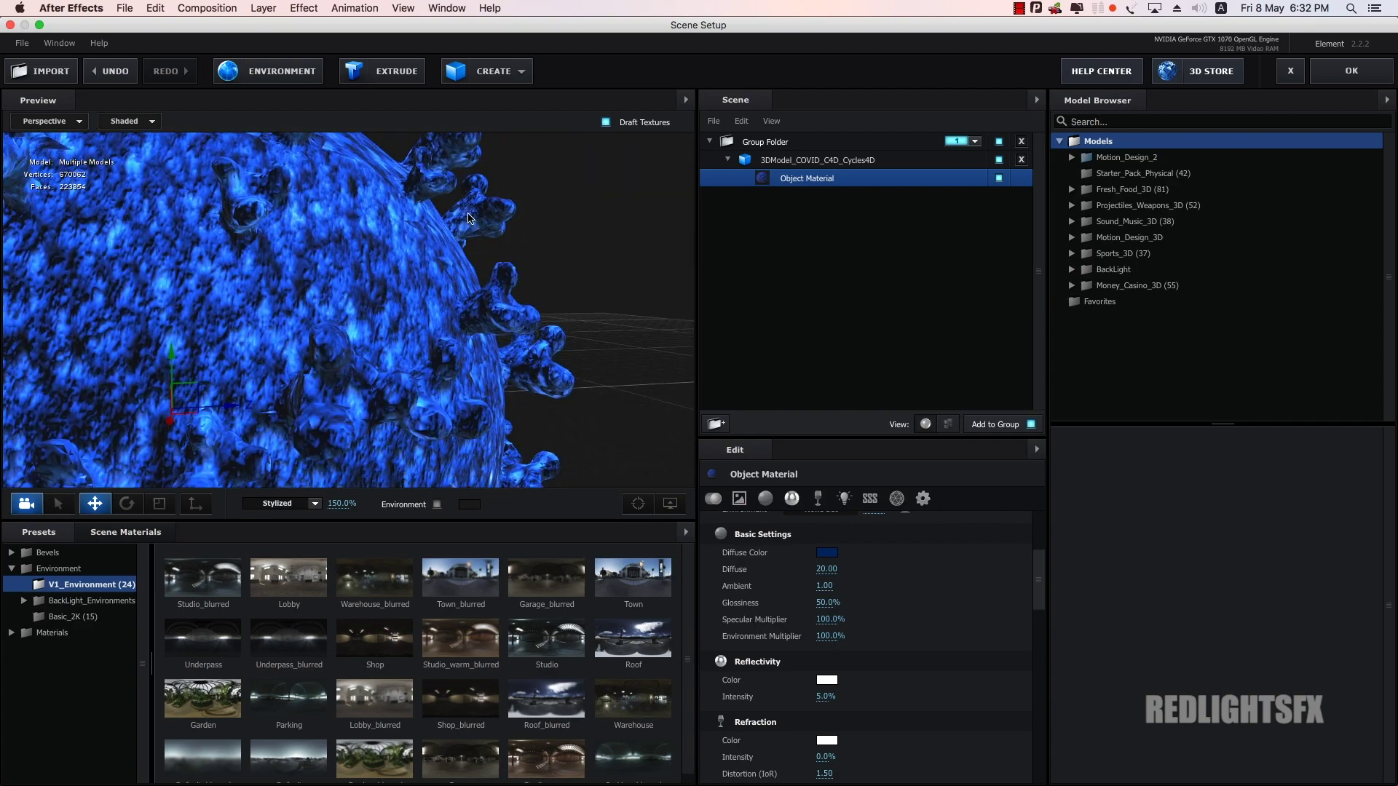
mouse_move(506, 188)
left_mouse_down()
mouse_move(366, 324)
mouse_move(404, 346)
mouse_move(328, 437)
left_mouse_up()
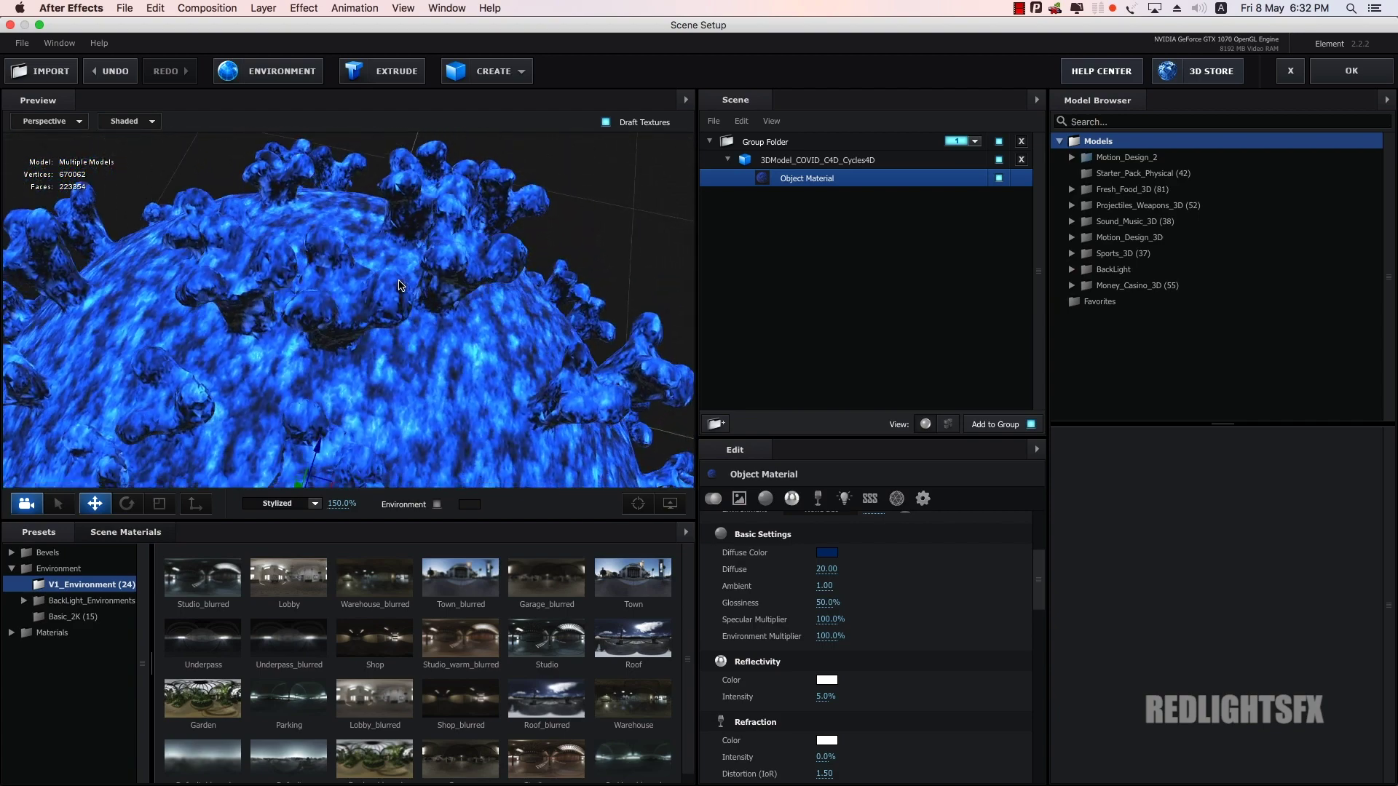
left_click(281, 503)
Step: Switch the preview to Cinema render style and check it at 200% zoom, then return to 100%
left_click(283, 623)
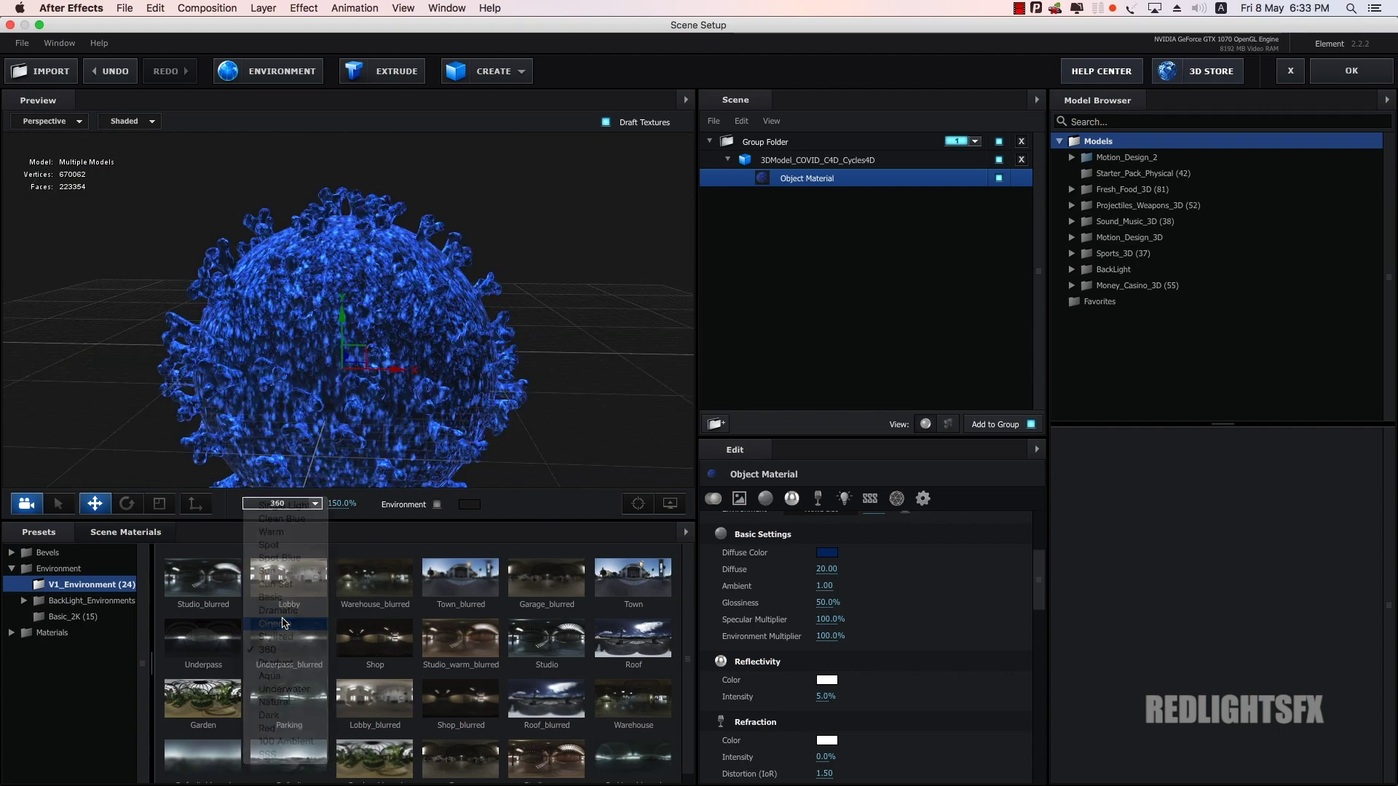
mouse_move(393, 404)
left_mouse_down()
mouse_move(377, 399)
mouse_move(358, 431)
mouse_move(246, 384)
mouse_move(477, 360)
mouse_move(487, 385)
mouse_move(364, 400)
left_mouse_up()
left_click(437, 504)
left_click(437, 504)
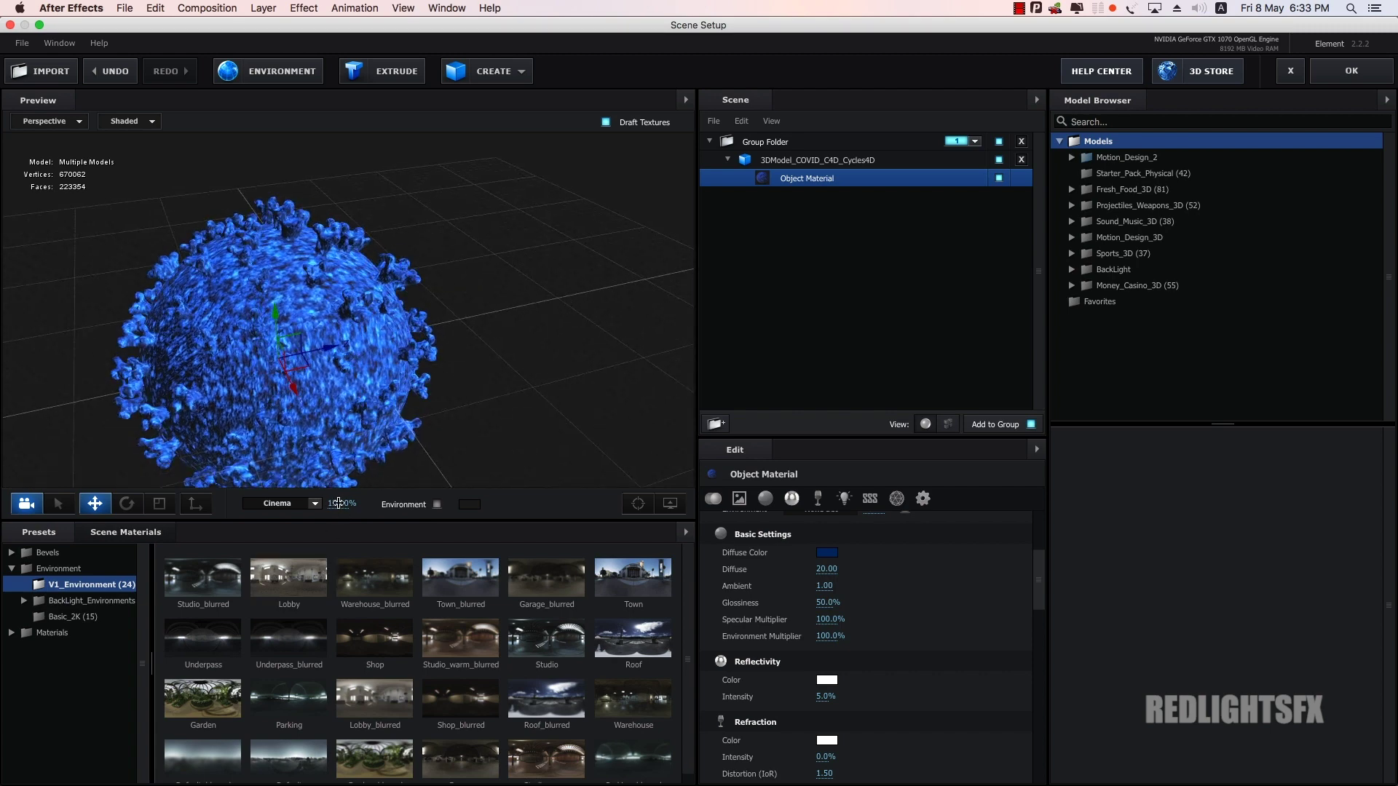
left_click_drag(338, 503, 363, 513)
type("200")
key("Return")
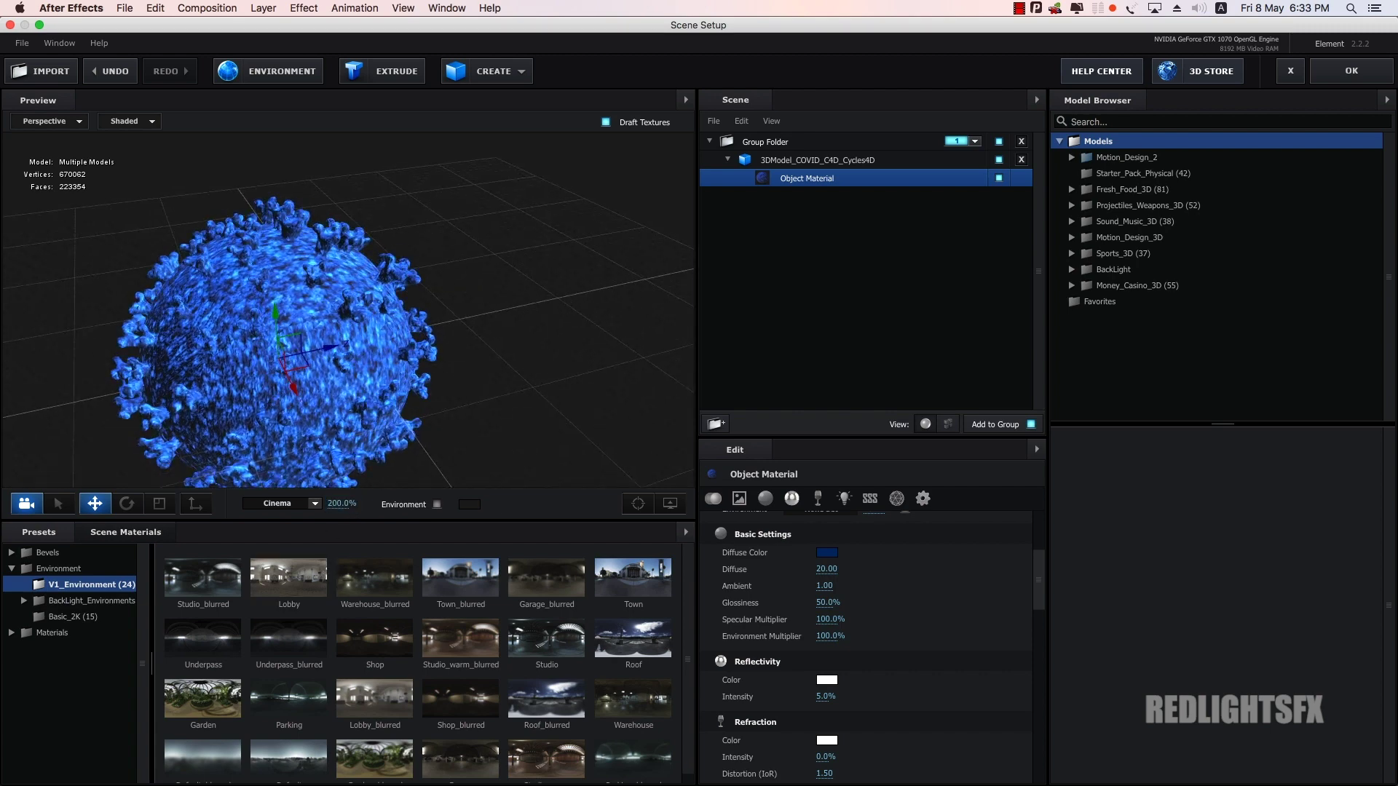
left_click(343, 505)
type("00")
key("Return")
left_click_drag(352, 415, 444, 397)
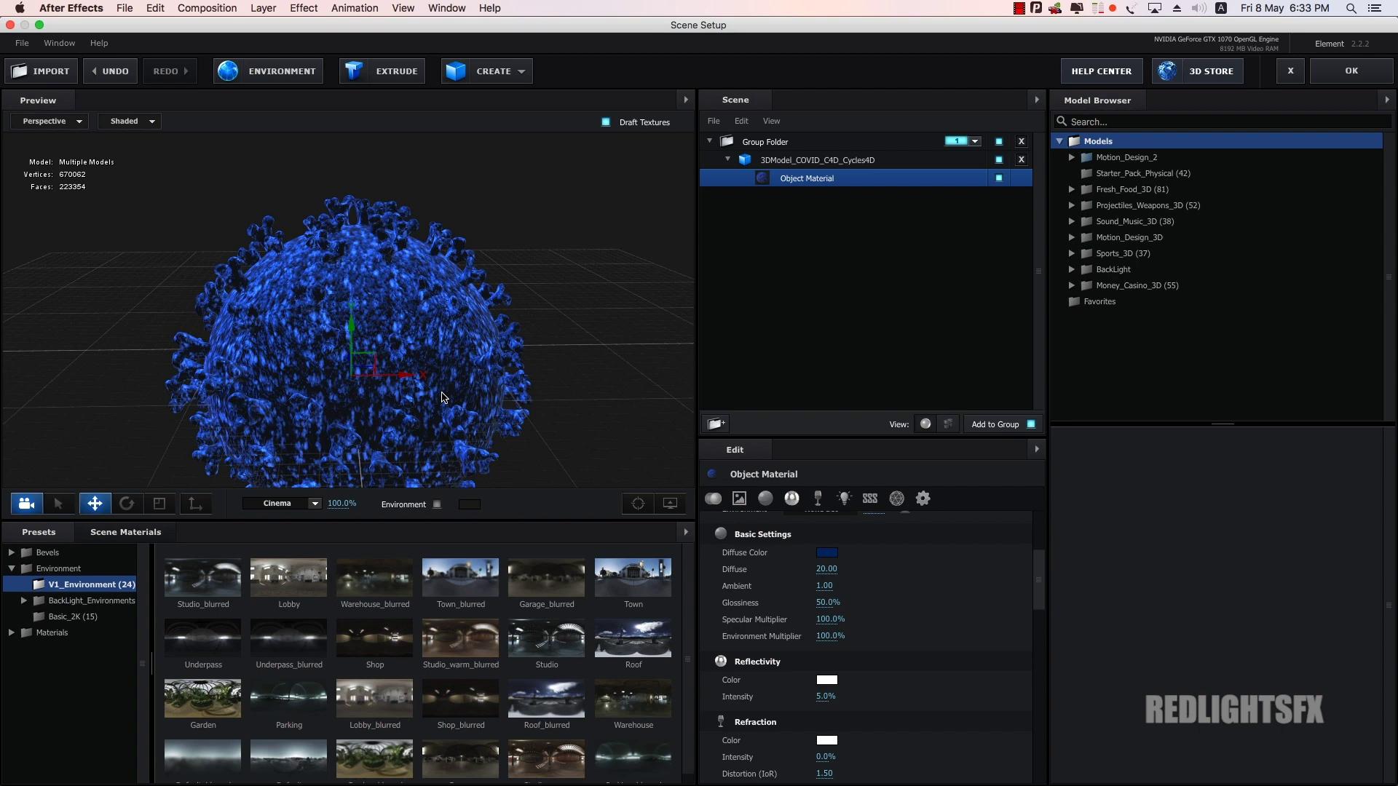
Step: Set the material's refraction intensity to 20%
left_click_drag(1042, 588, 1043, 615)
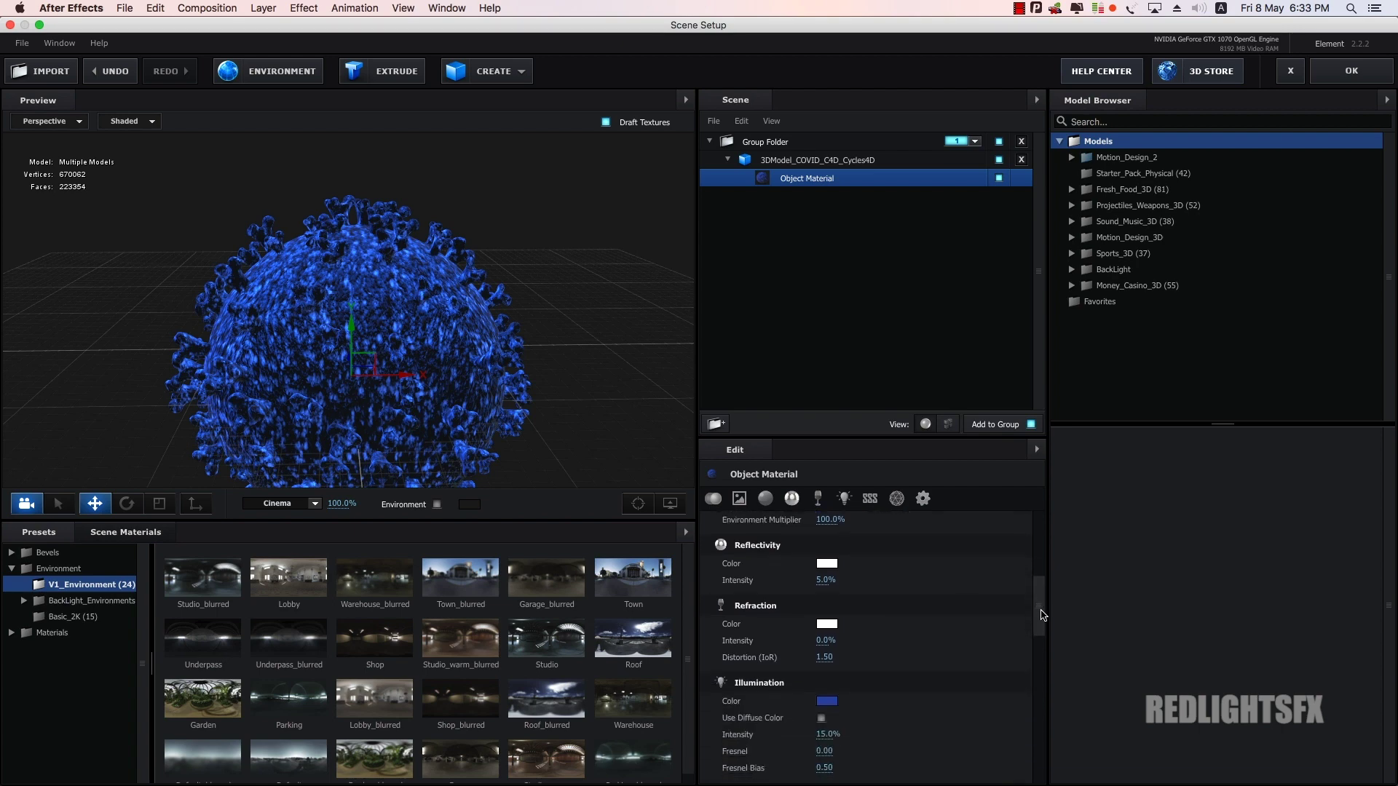
left_click(825, 637)
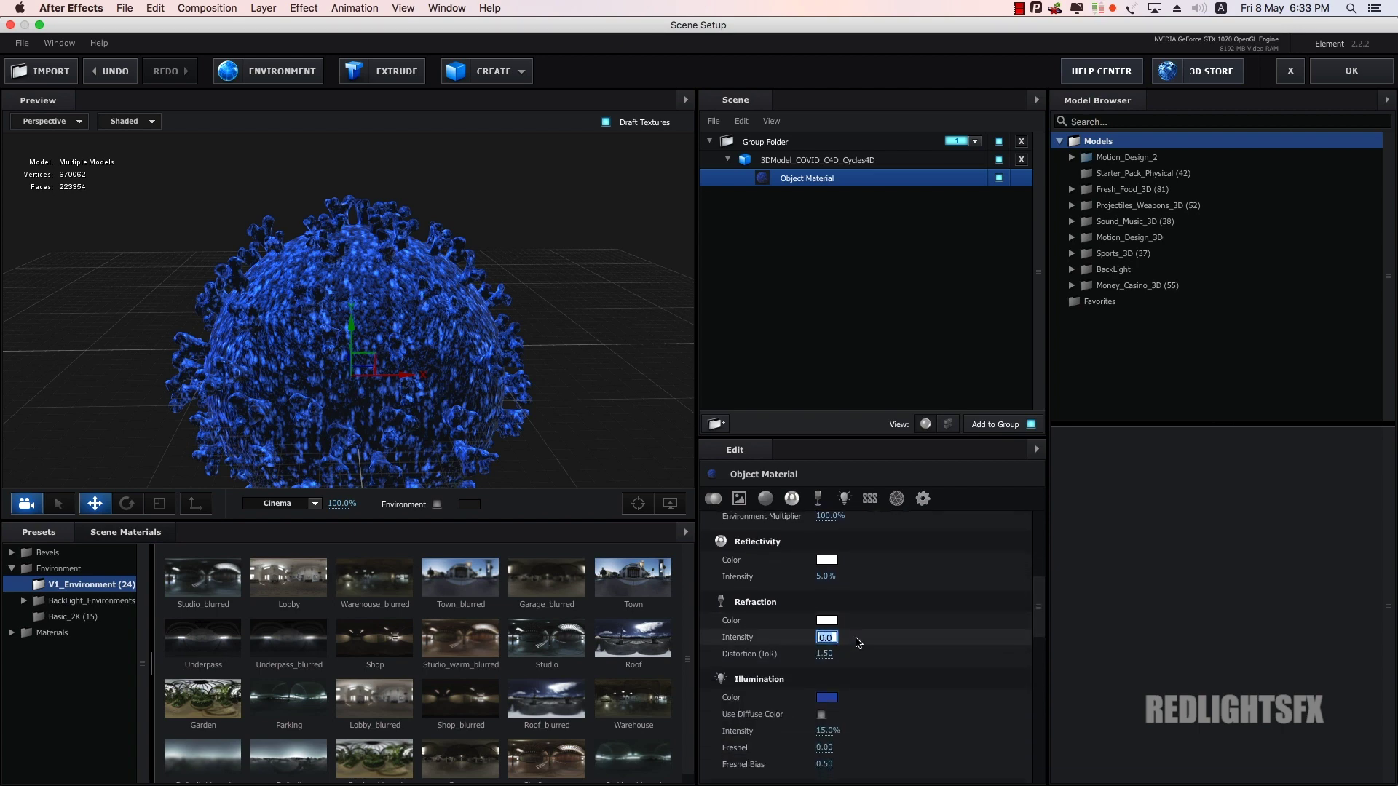
type("20")
key("Return")
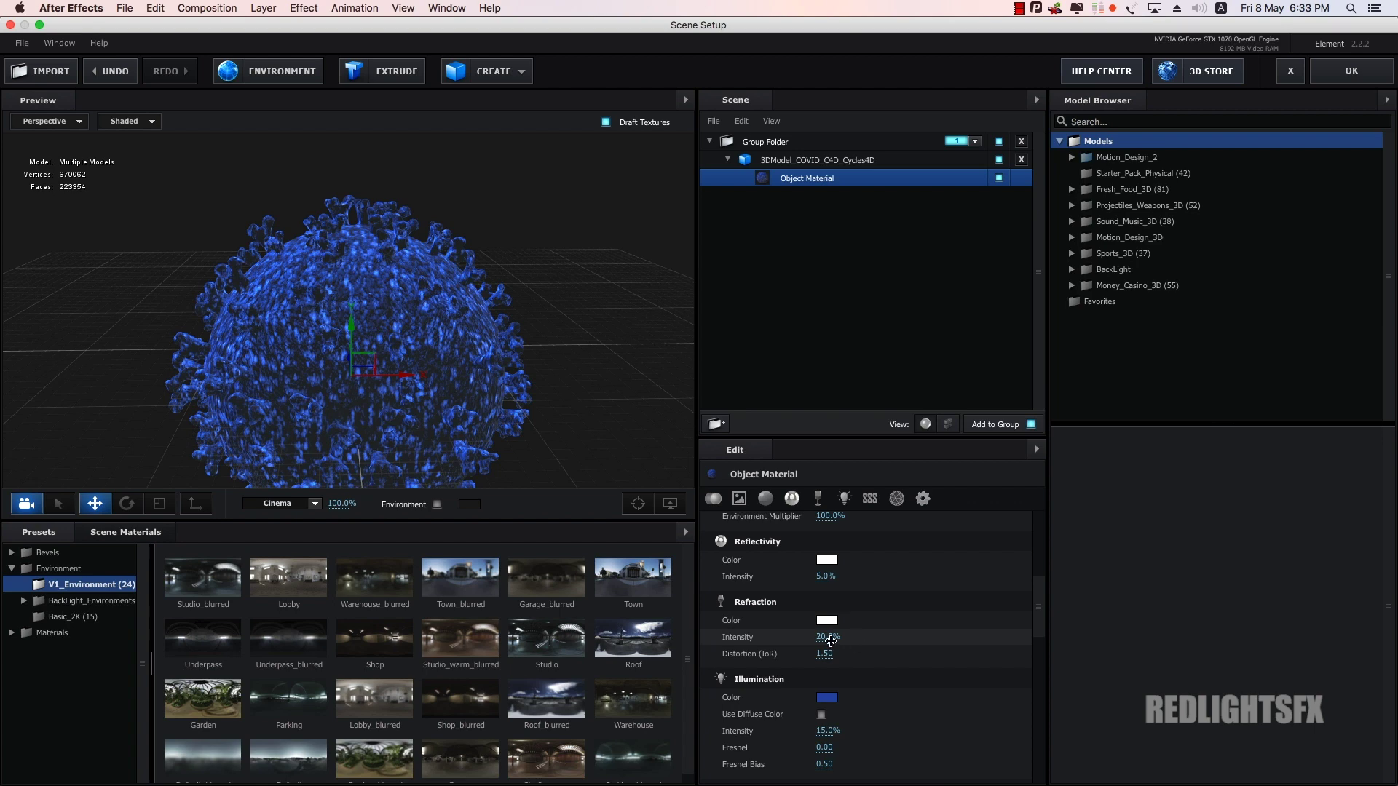
left_click(830, 639)
Step: Try illumination intensity values of 25% and then 50% on the virus material
left_click_drag(474, 437, 379, 279)
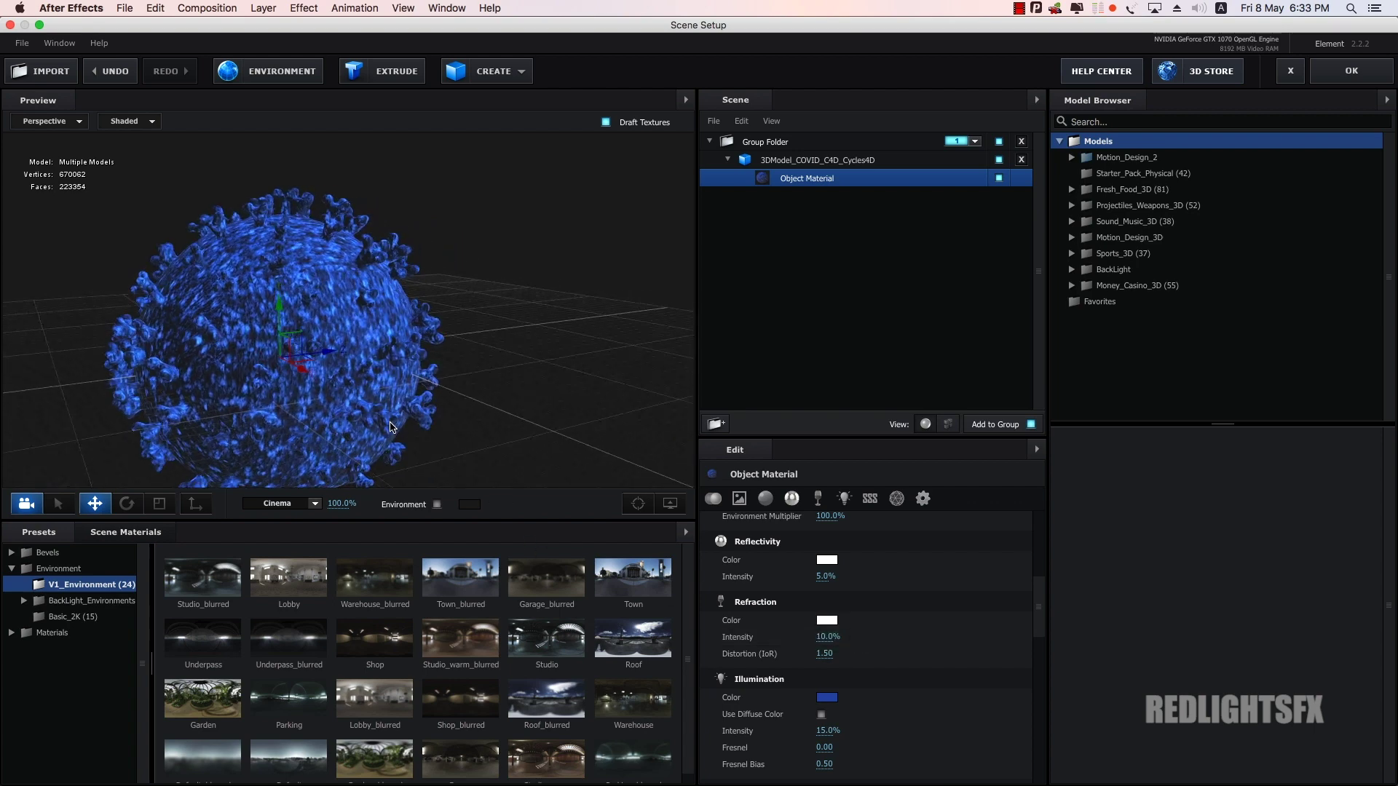
scroll(379, 279, "up", 3)
scroll(379, 278, "up", 3)
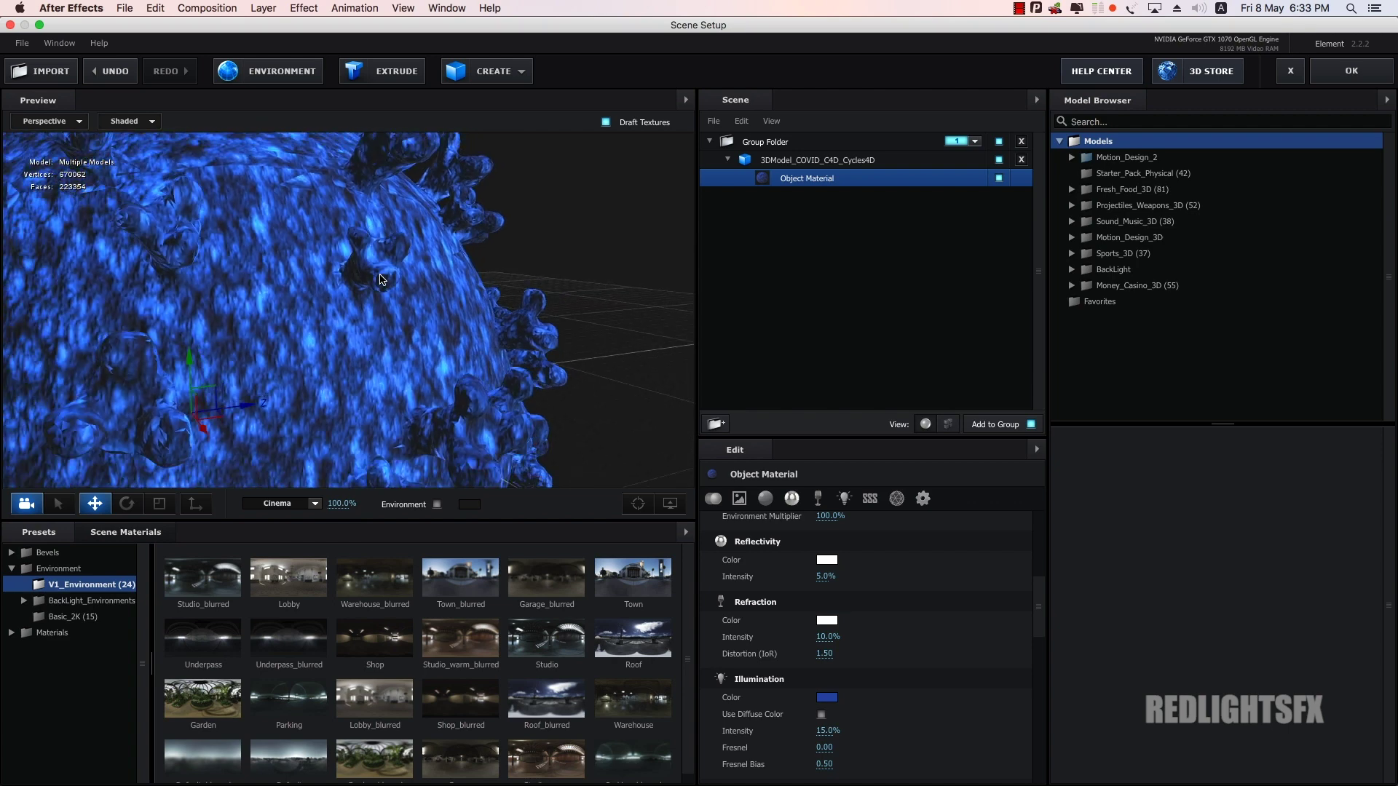
scroll(381, 279, "up", 3)
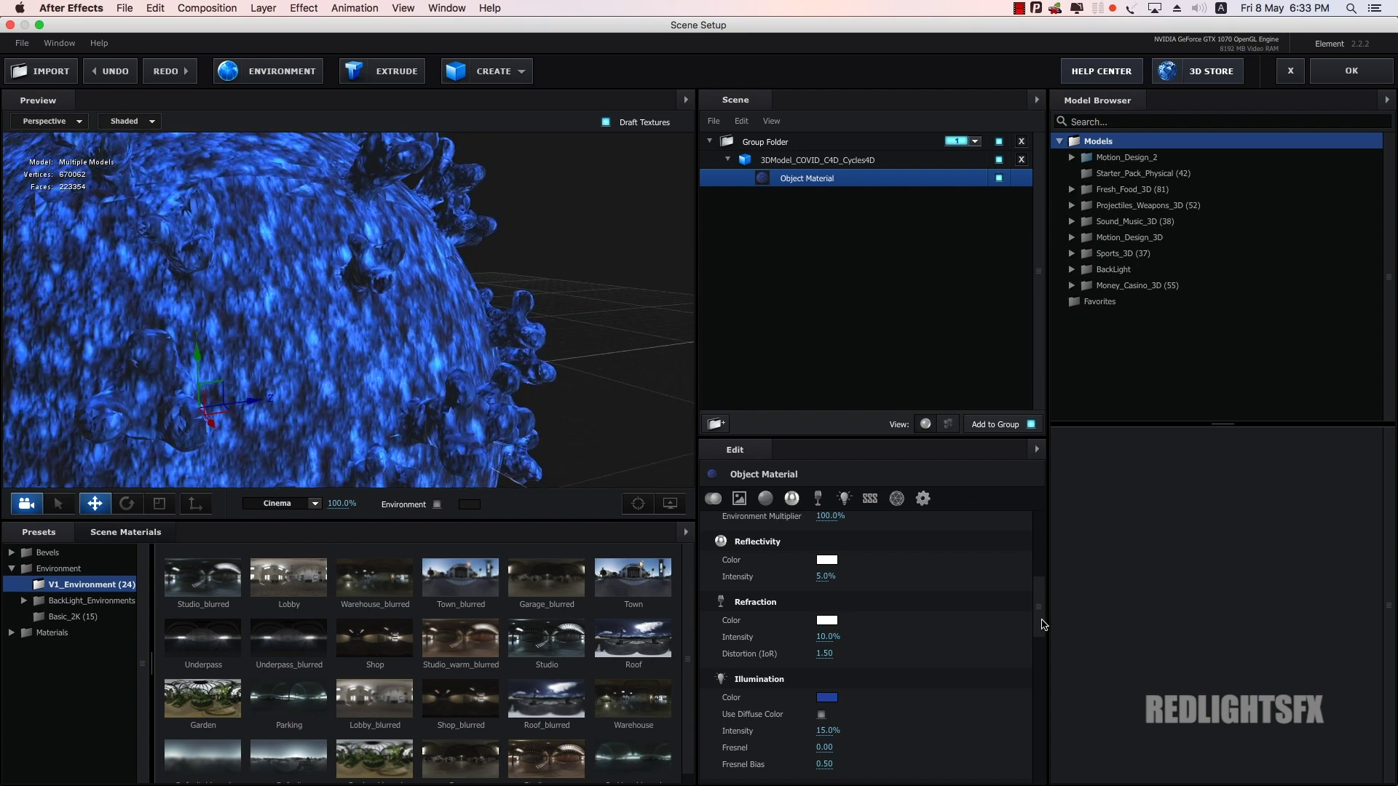
left_click_drag(1040, 620, 1045, 644)
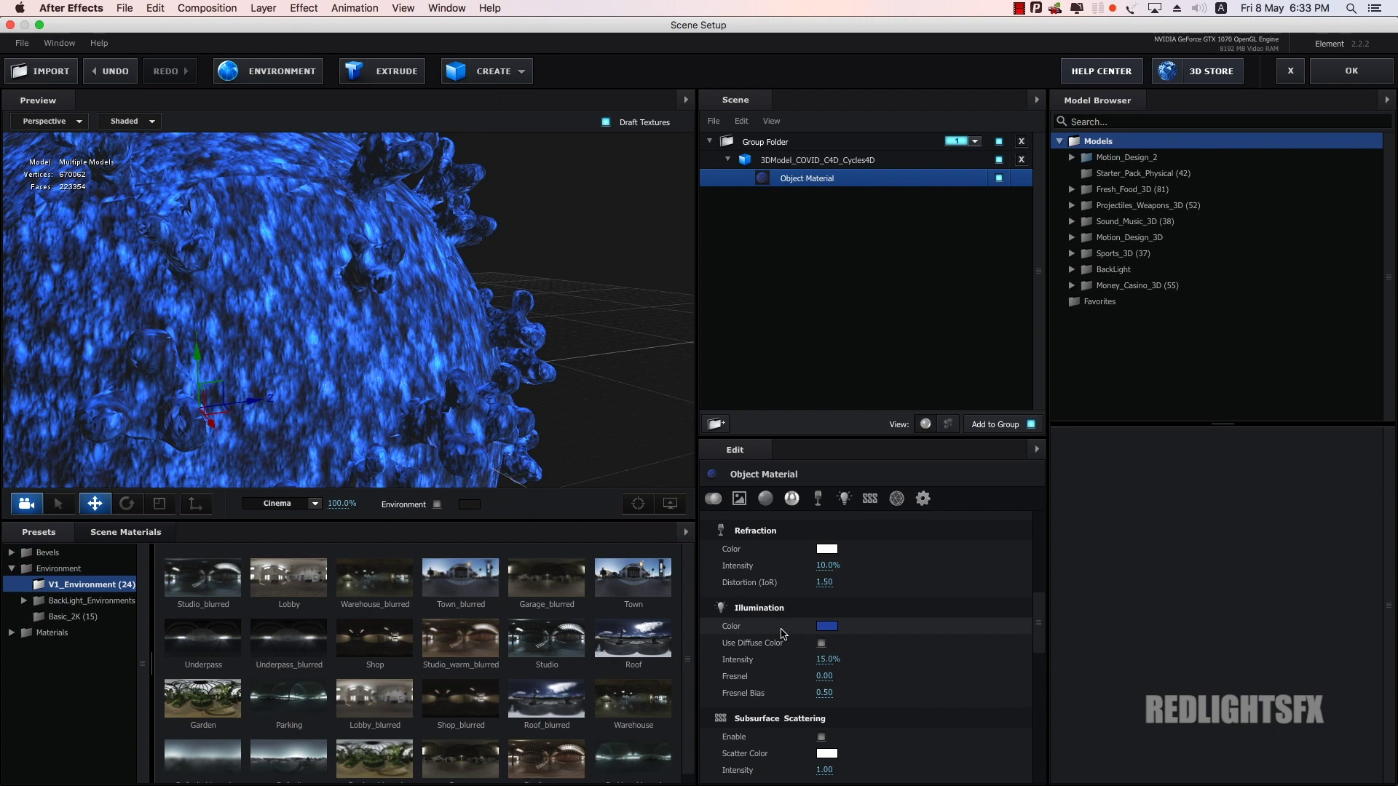
left_click(834, 663)
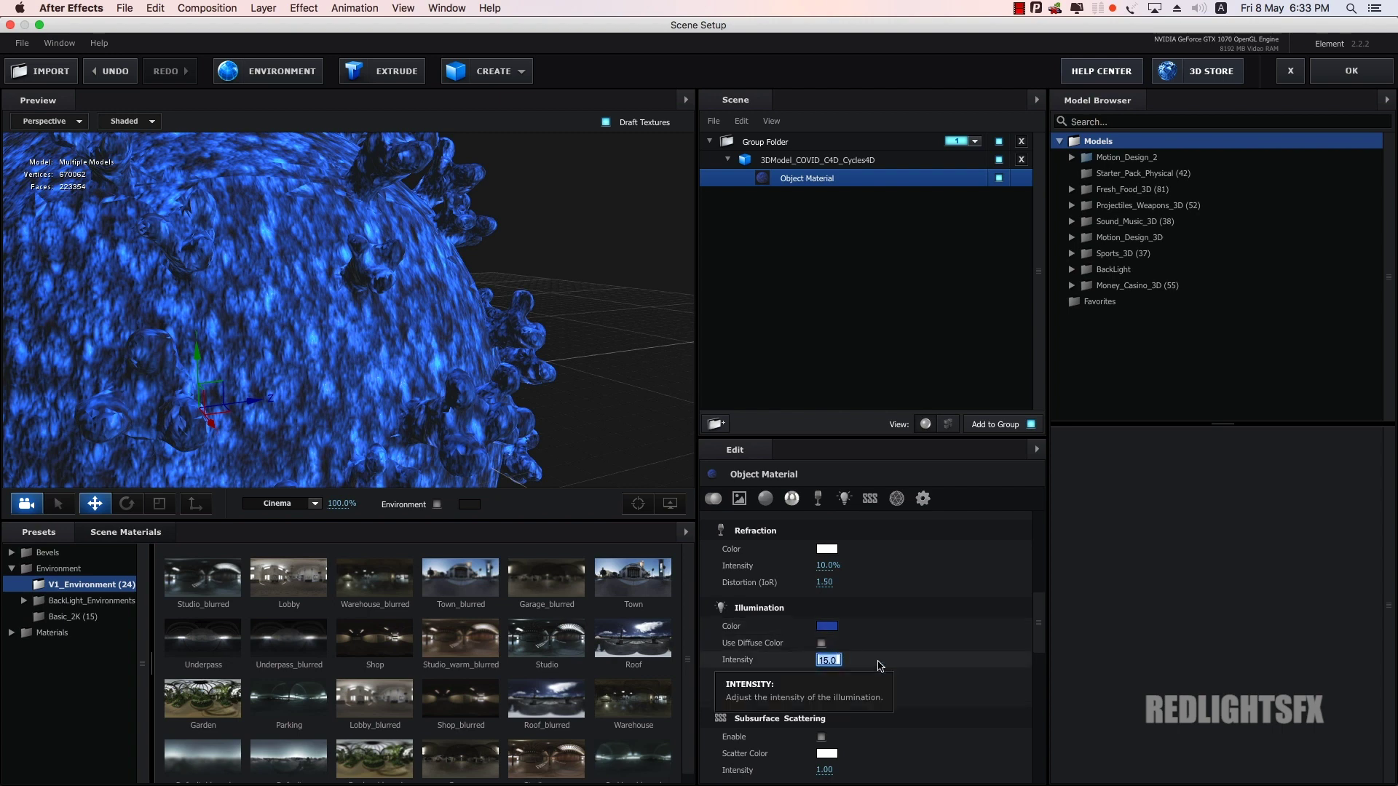
type("25")
key("Return")
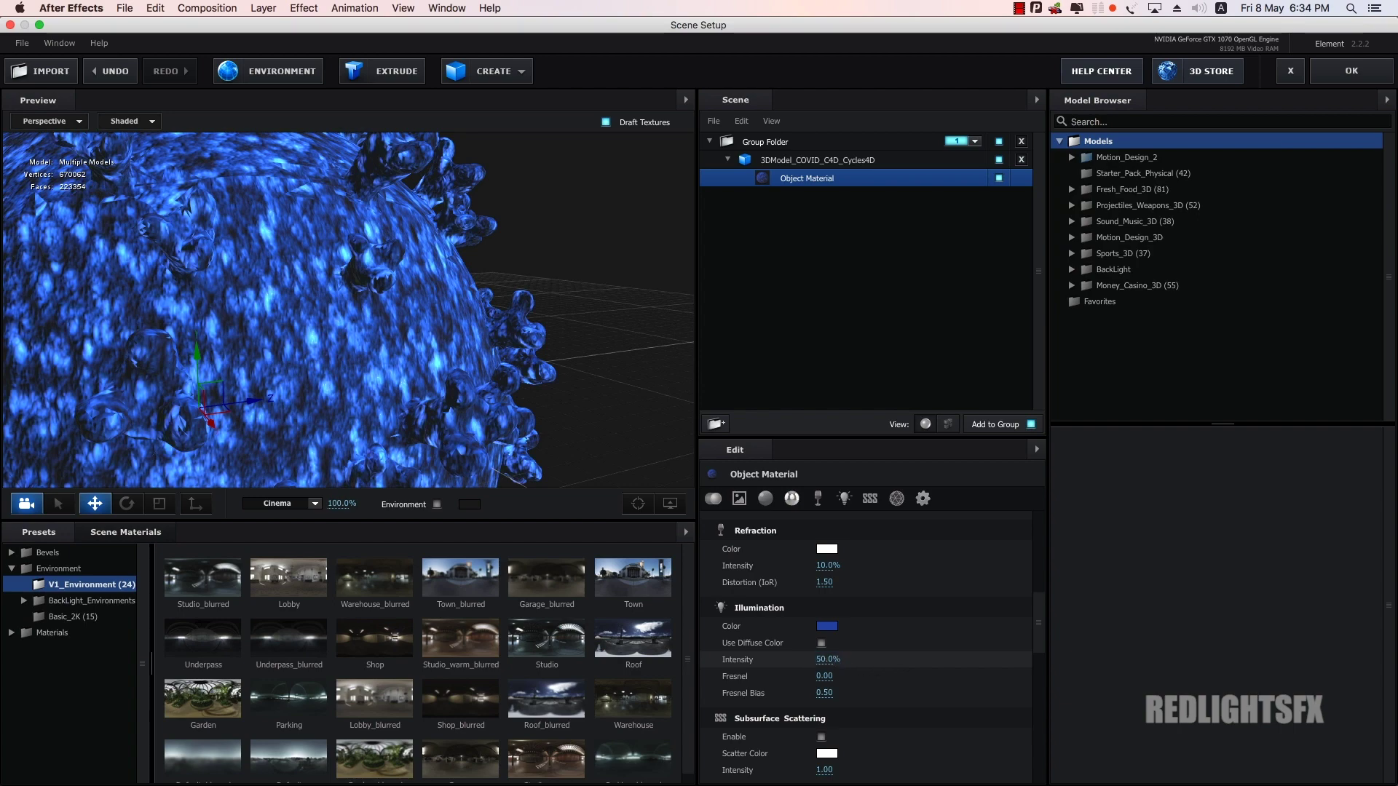
key("Return")
Step: Select the virus material and change its Illumination Color to a darker blue, 3052B3
left_click_drag(429, 417, 464, 257)
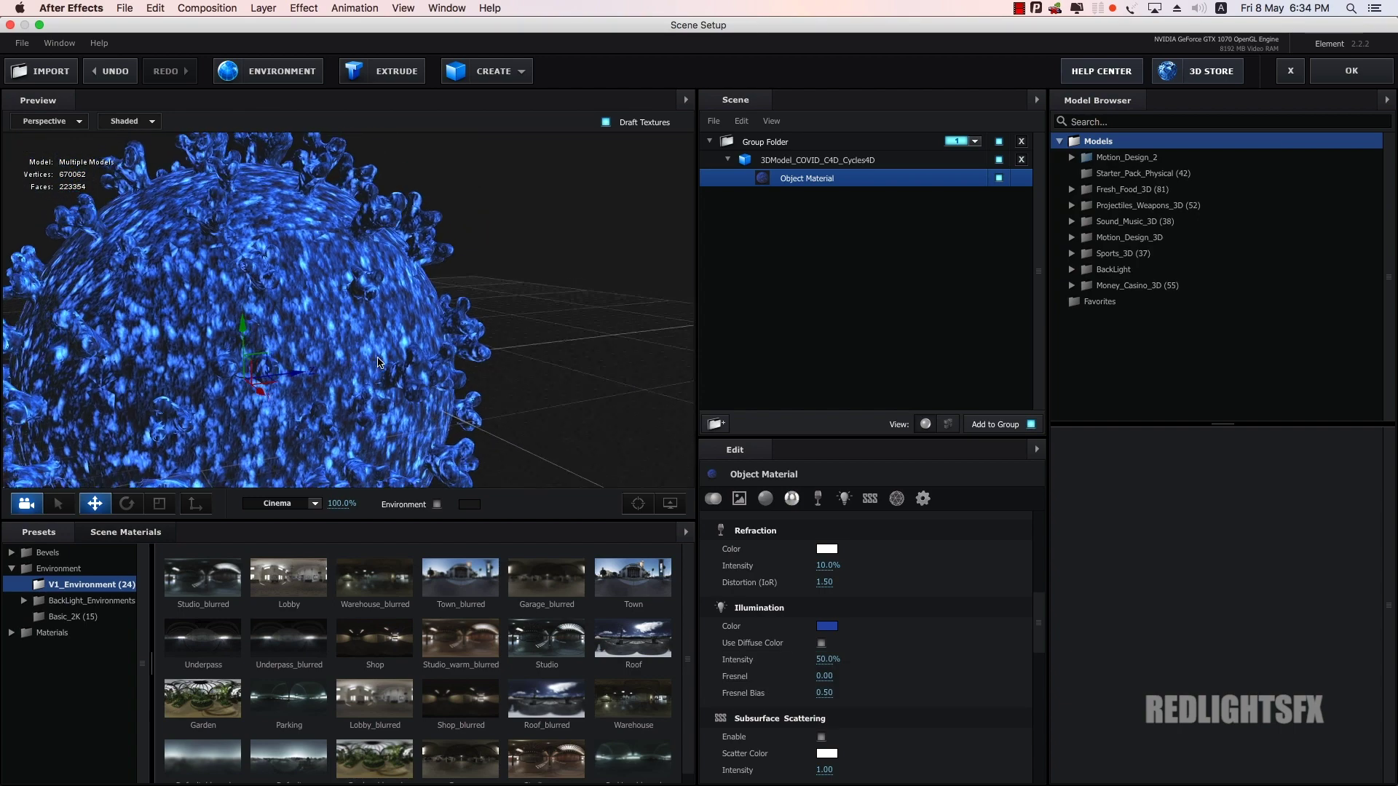
left_click(464, 258)
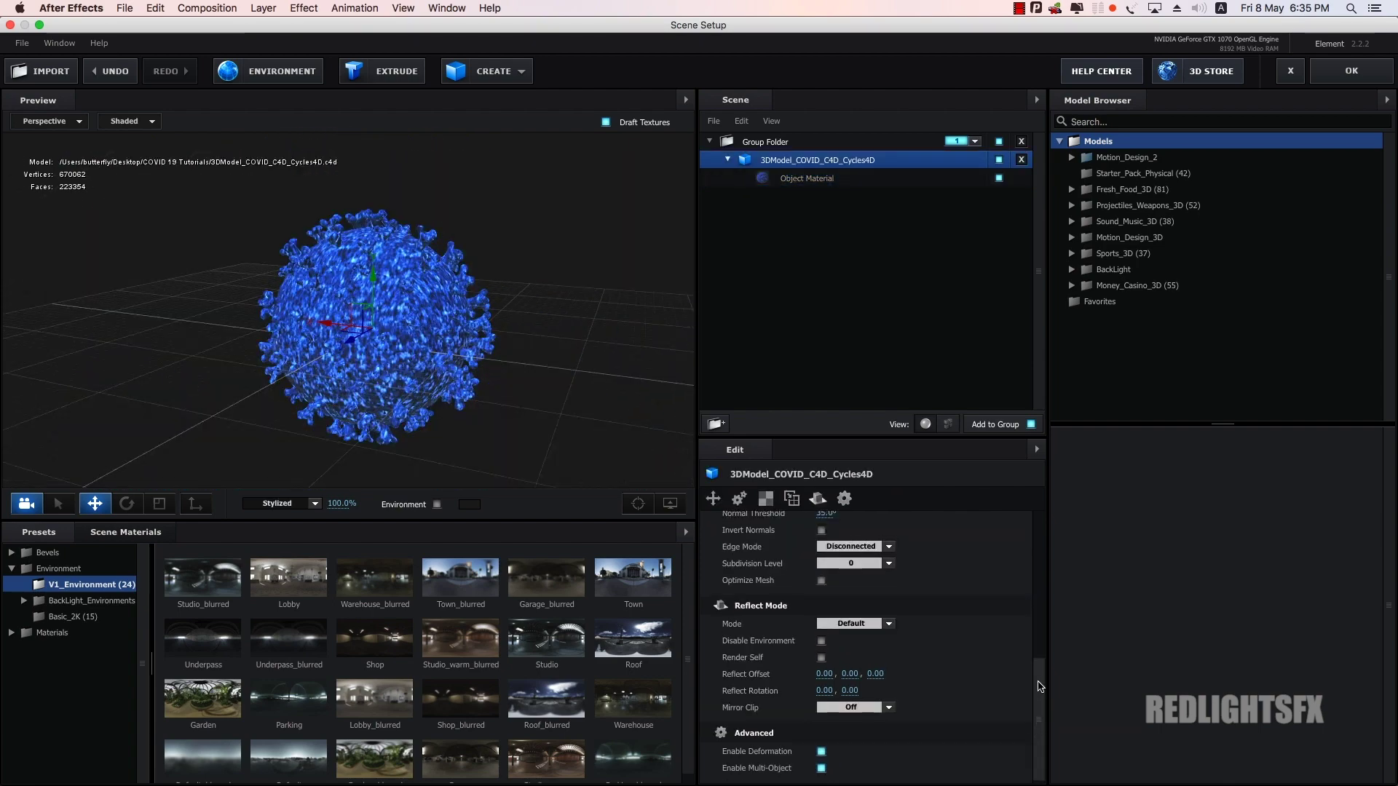
left_click(835, 185)
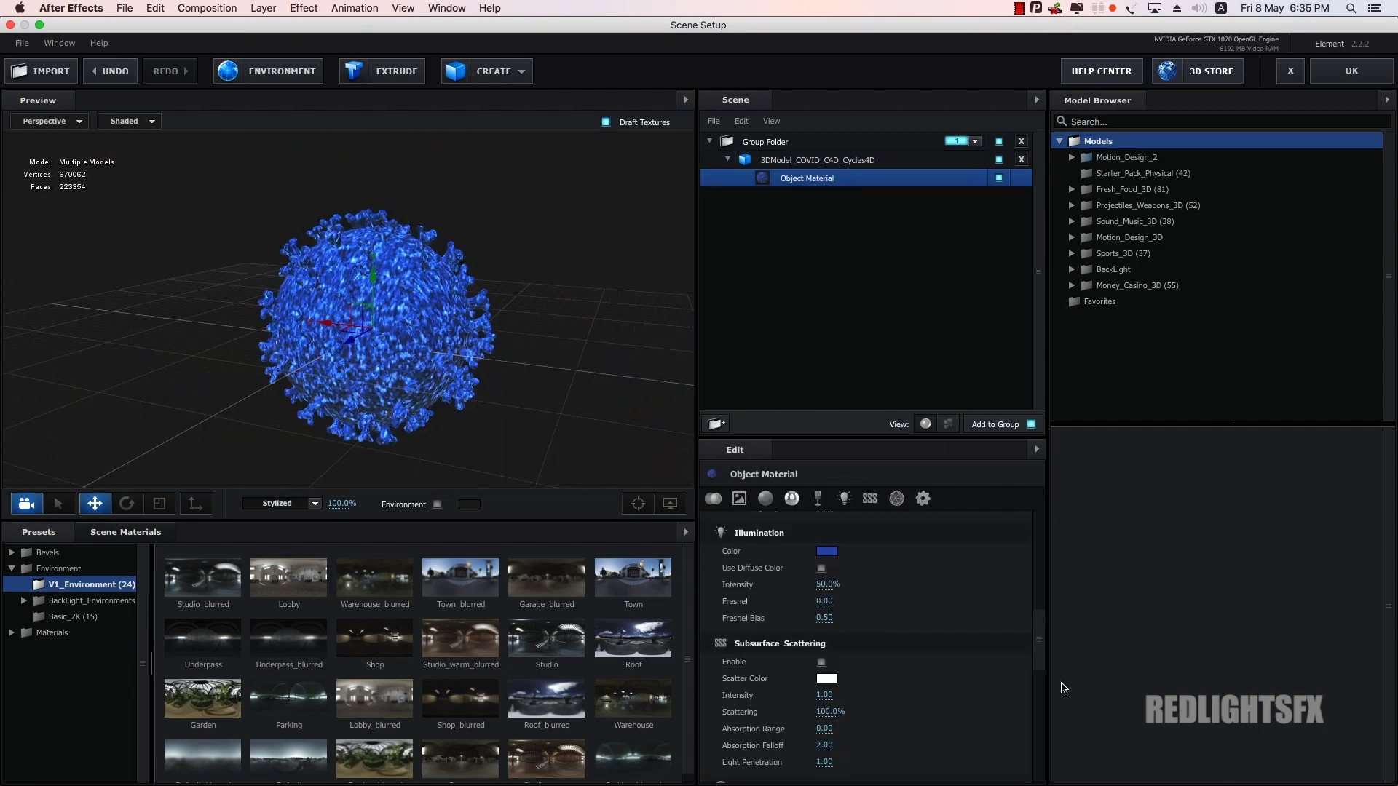
scroll(910, 626, "up", 1)
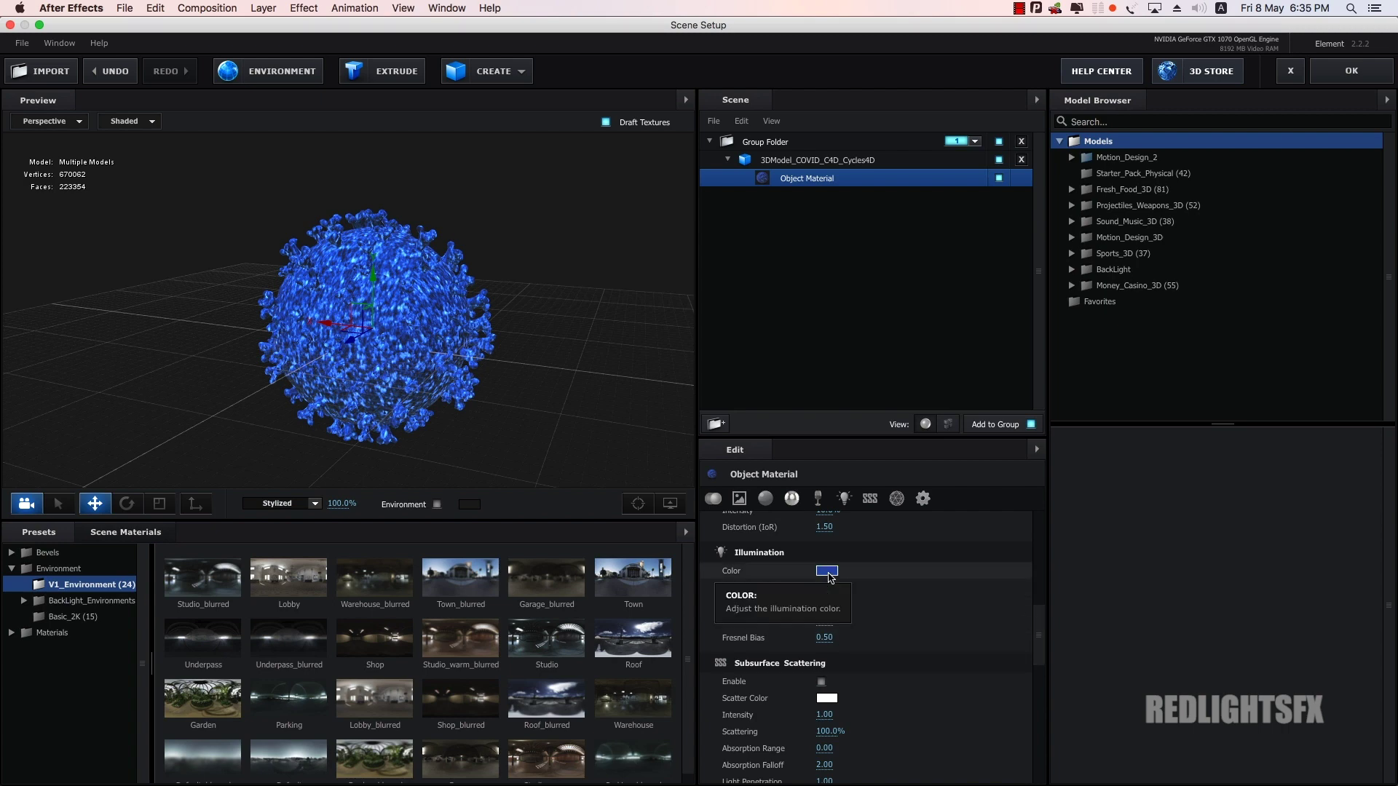
left_click(828, 571)
left_click(687, 235)
left_click_drag(687, 235, 699, 232)
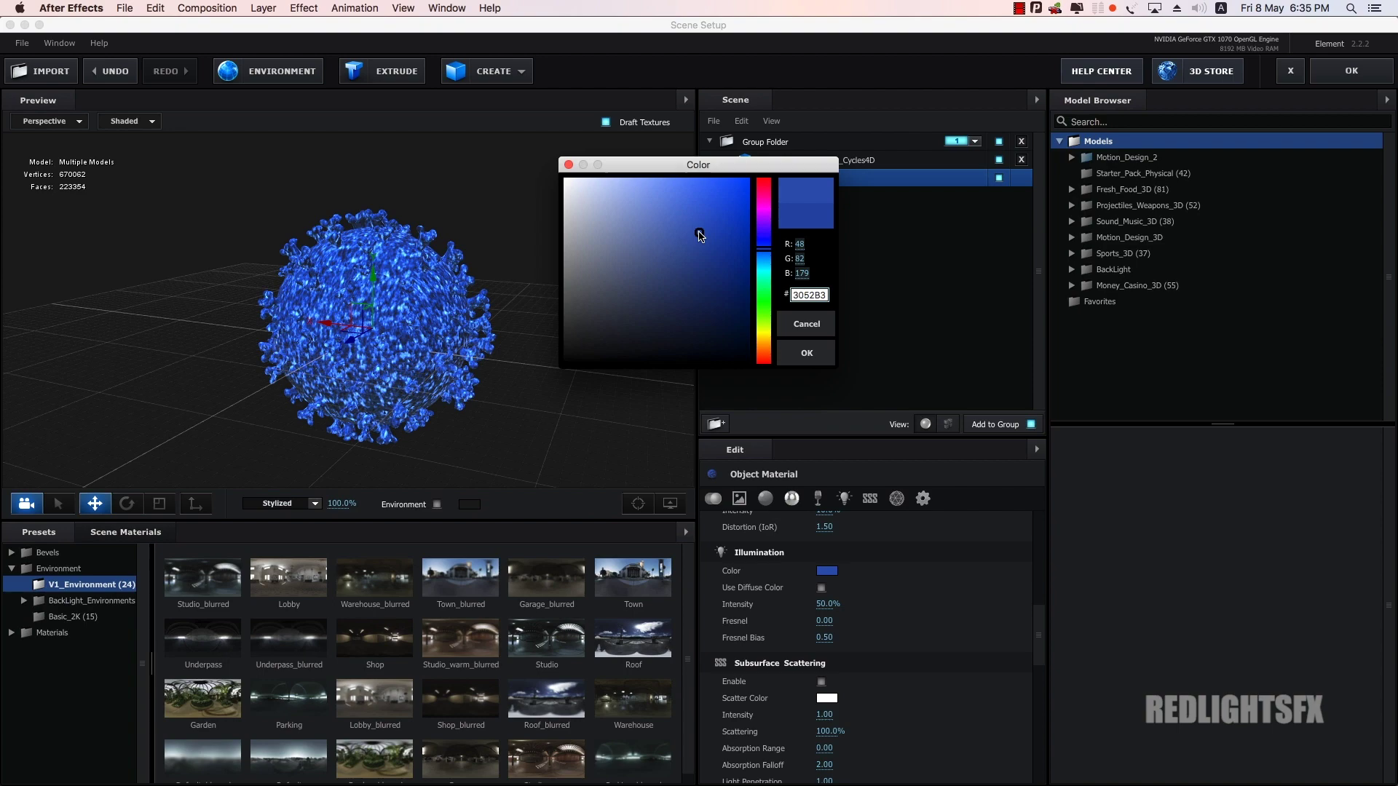
left_click(815, 355)
Step: Lower the illumination intensity to about 27%
scroll(381, 276, "up", 3)
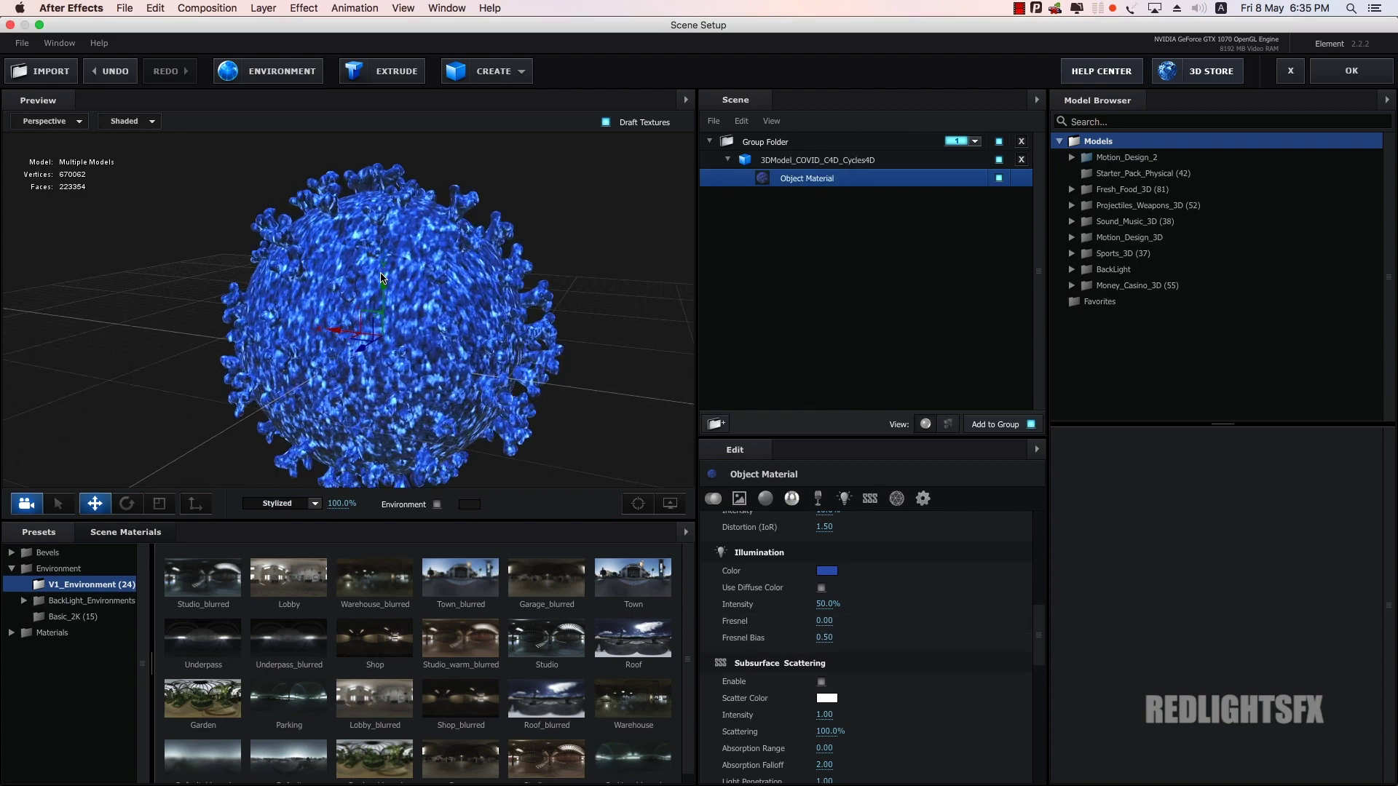
scroll(381, 276, "up", 2)
scroll(526, 267, "up", 2)
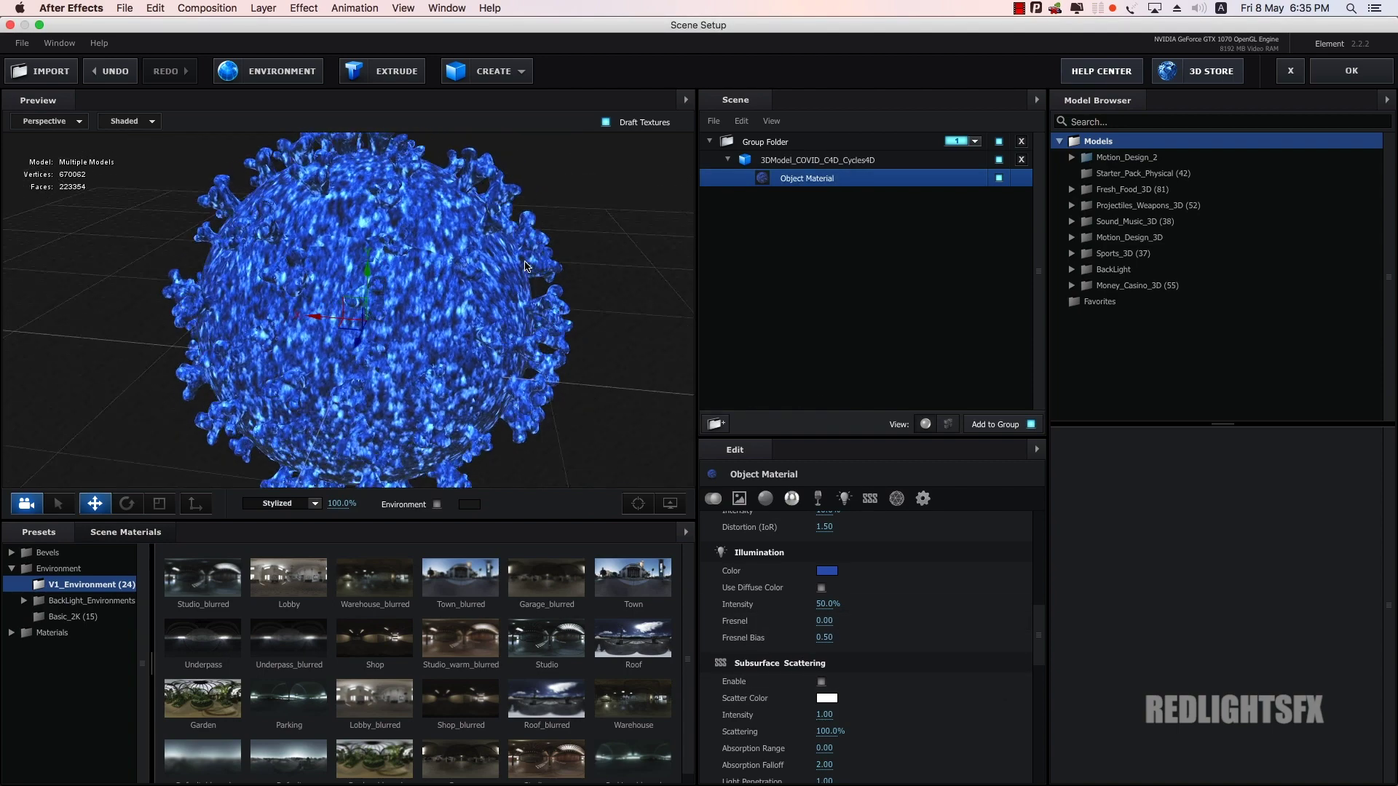
left_click_drag(525, 266, 594, 256)
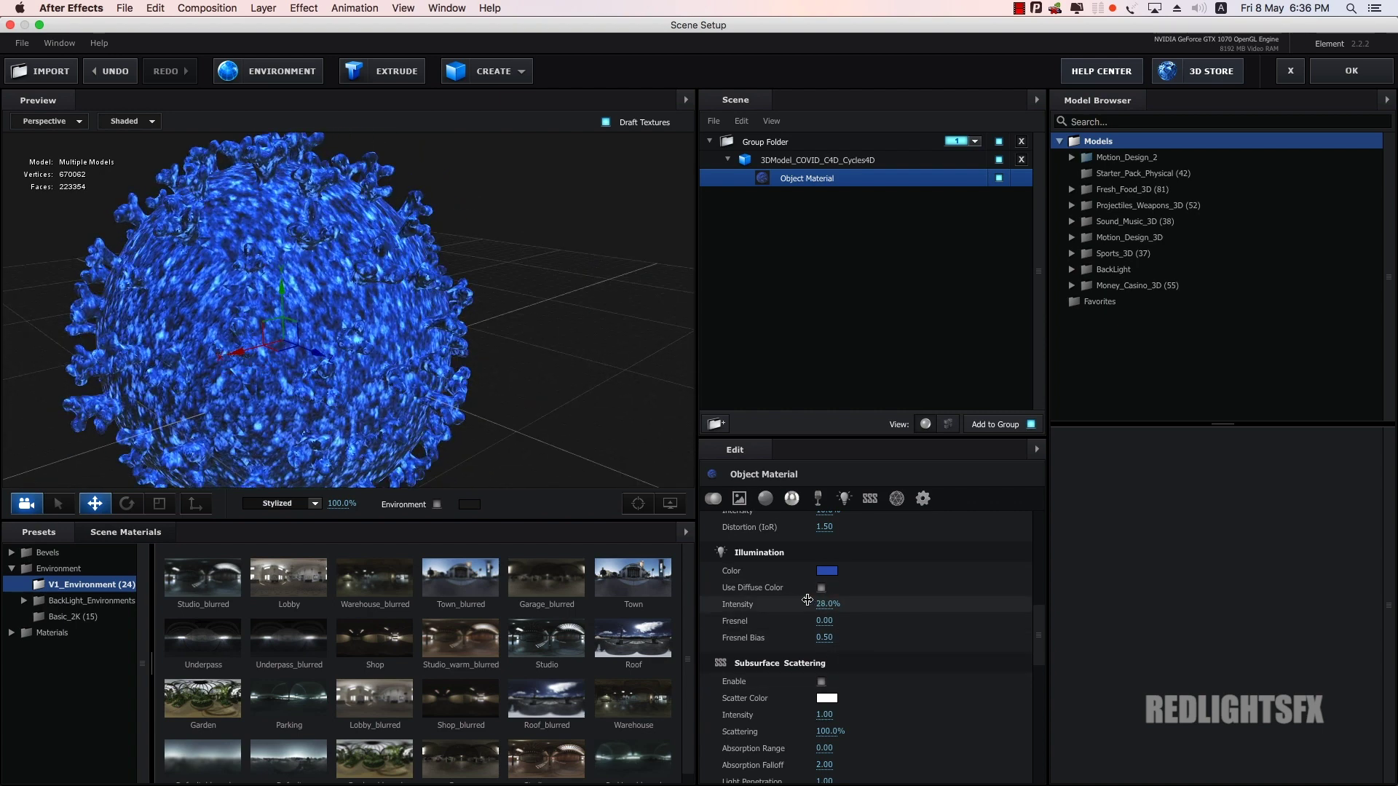
left_click_drag(806, 599, 758, 588)
left_click_drag(1040, 639, 1046, 565)
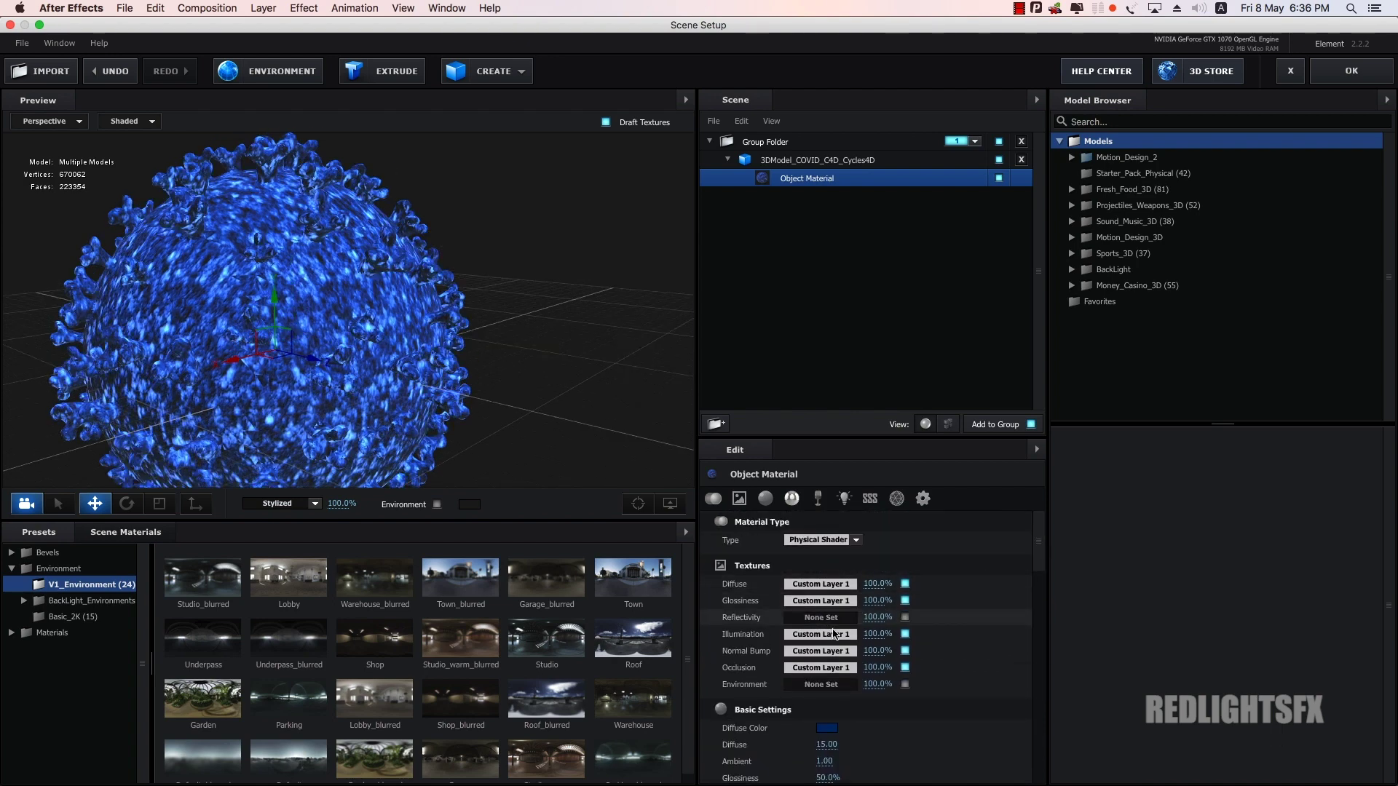
Step: Test Invert and a brightness boost on the Diffuse Custom Layer 1 texture, then close its Texture Channel settings
left_click(834, 583)
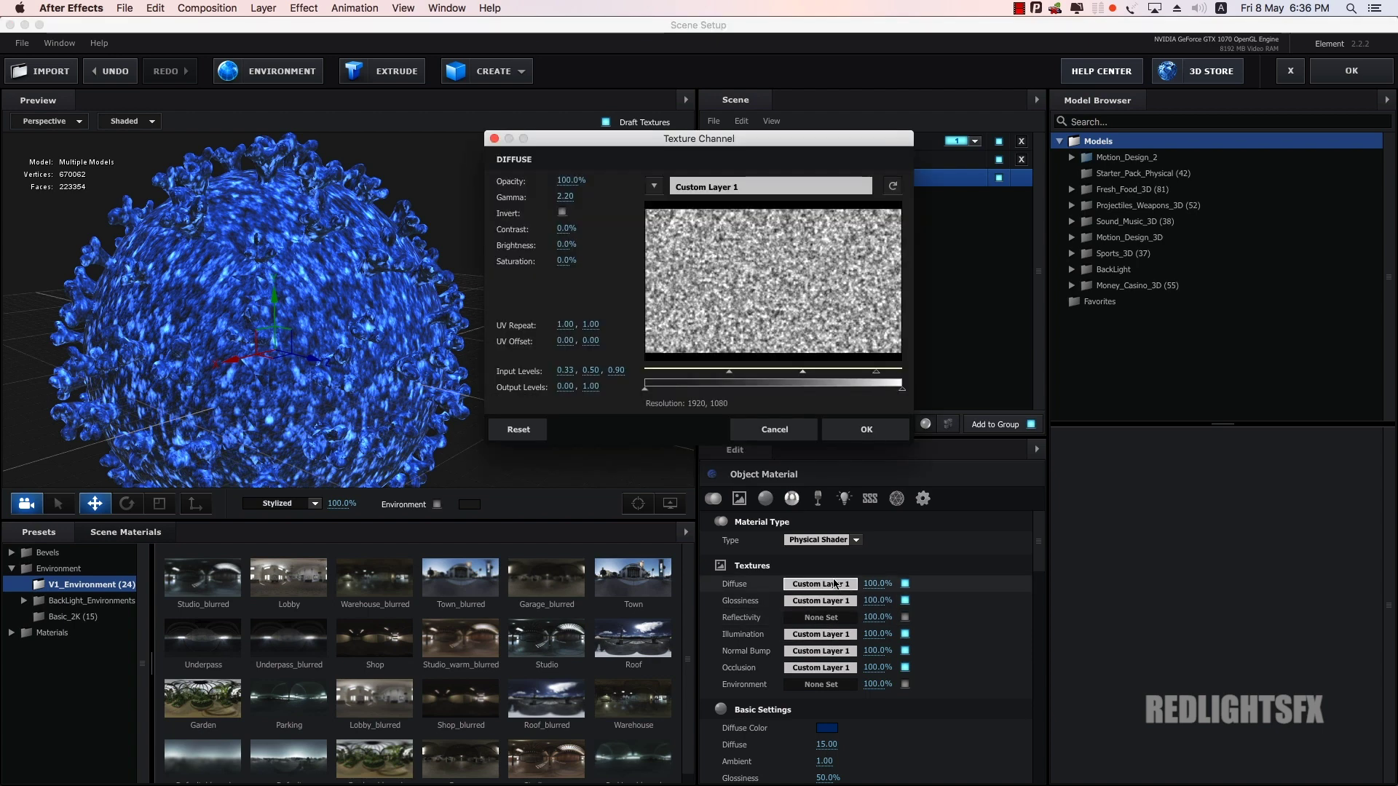
left_click(562, 212)
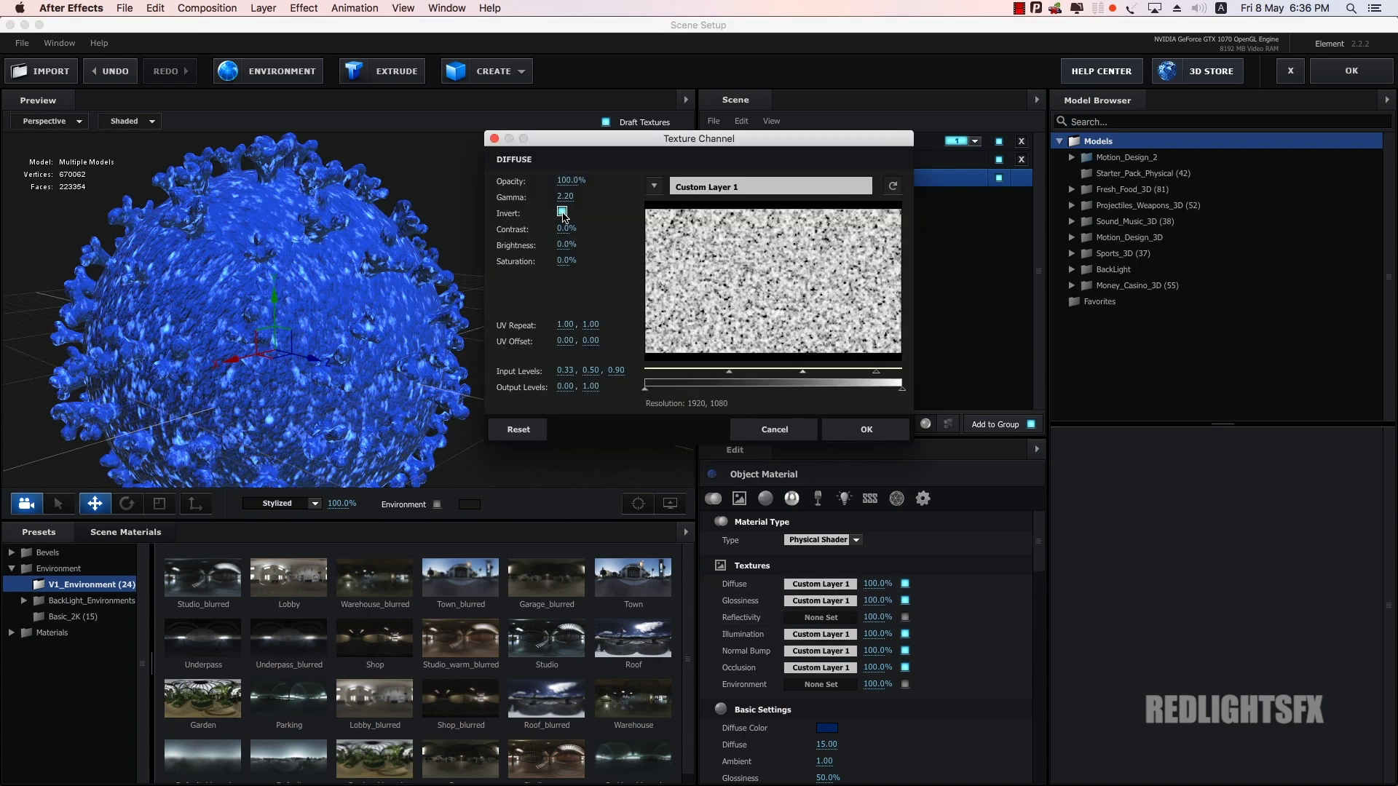
left_click(562, 212)
left_click_drag(569, 252, 571, 244)
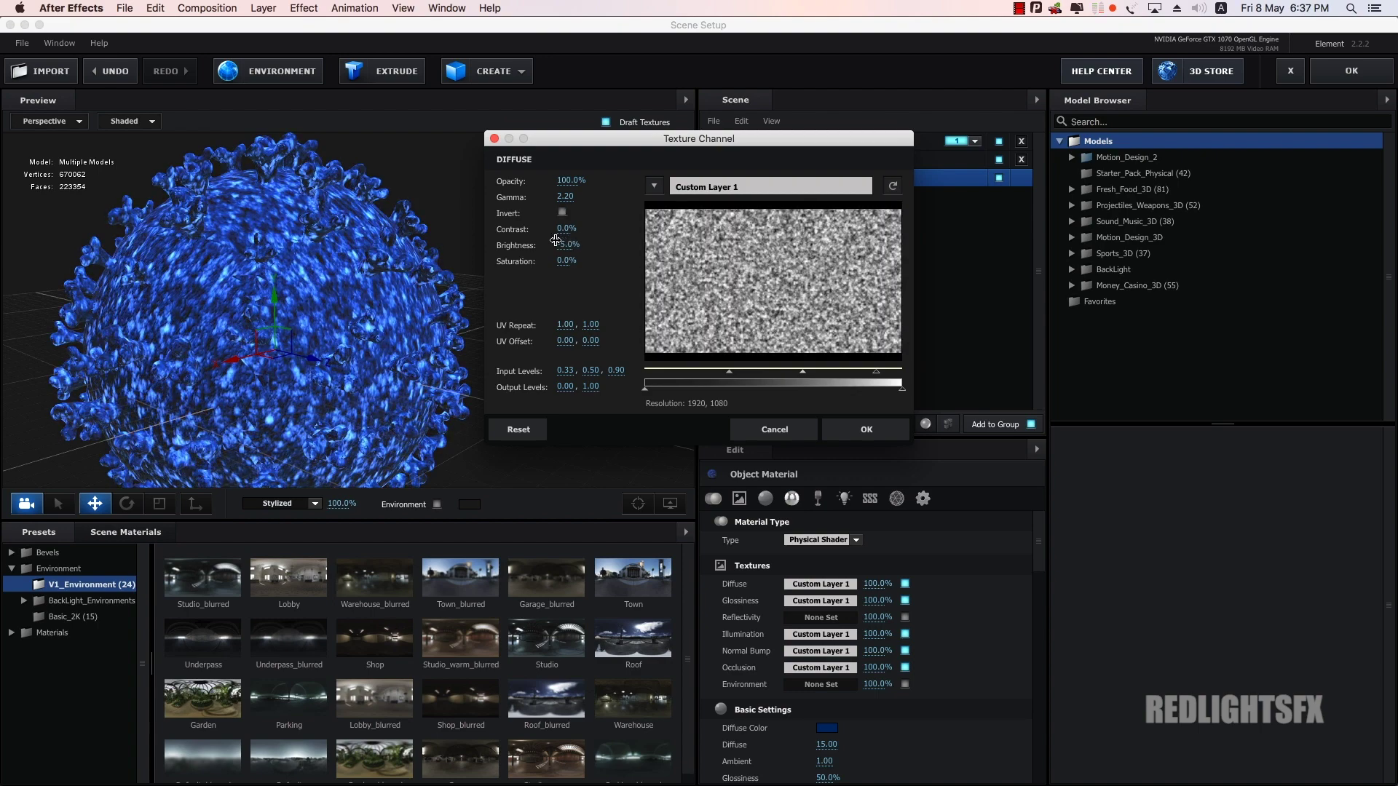
key("Return")
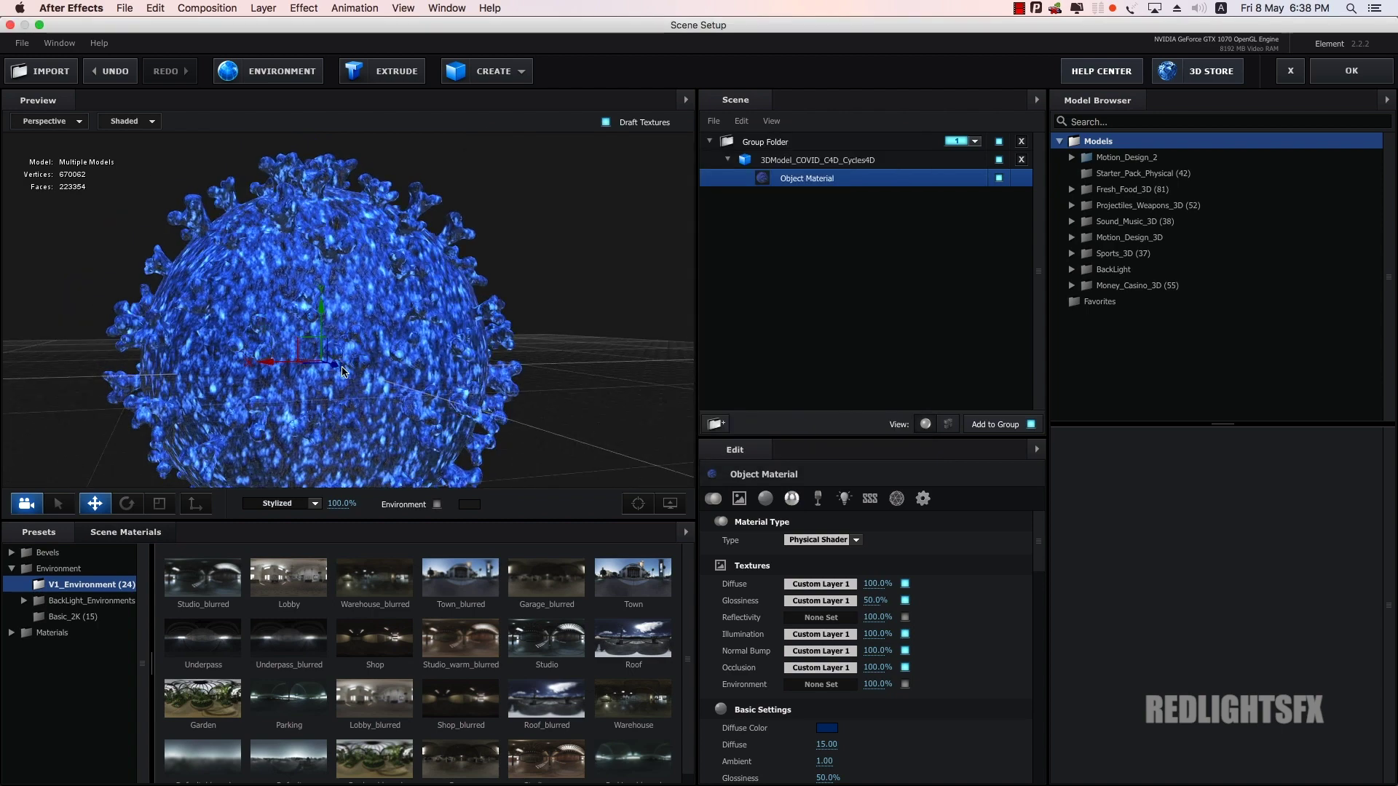
scroll(434, 325, "up", 3)
scroll(434, 325, "up", 2)
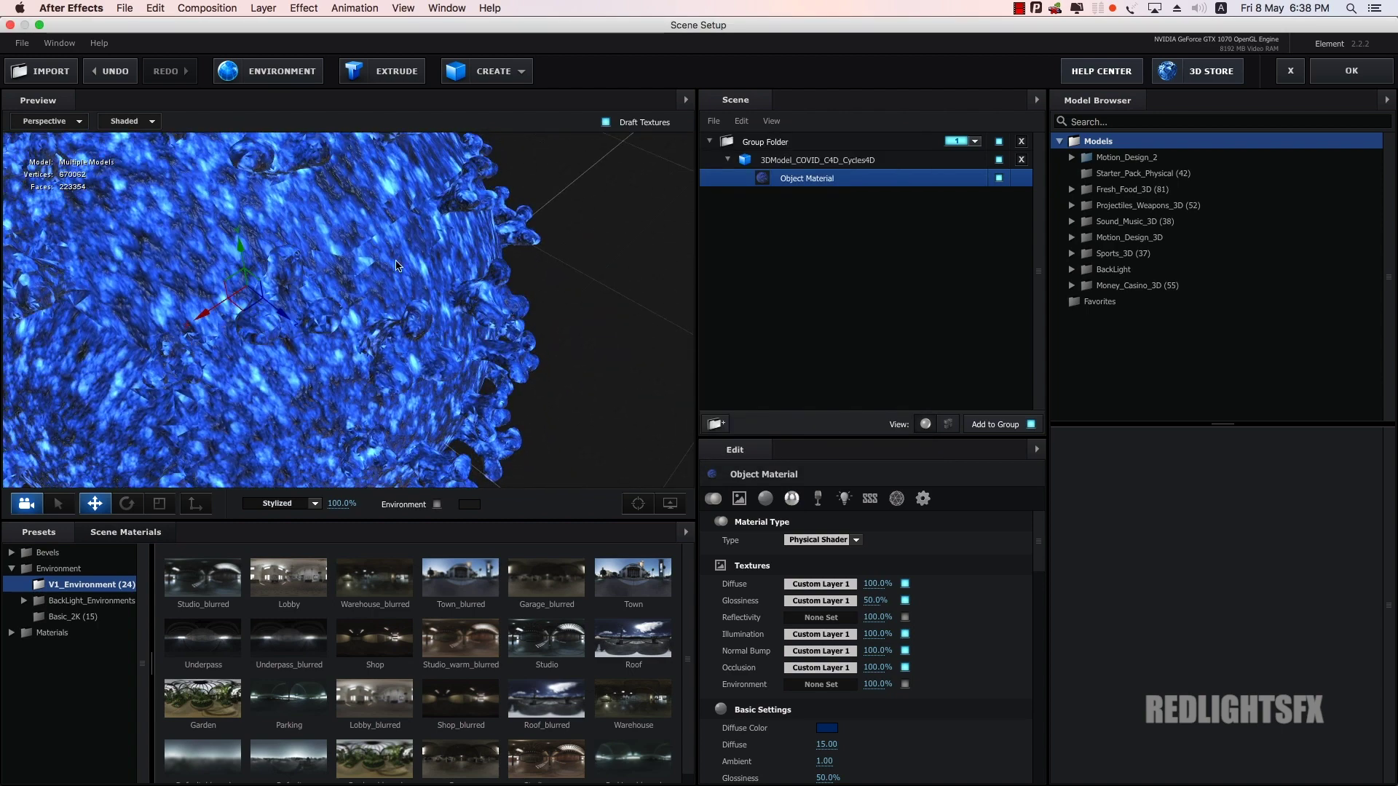
scroll(830, 655, "down", 3)
Step: Try glossiness at 100% and 40%, settling on 50%
left_click(829, 675)
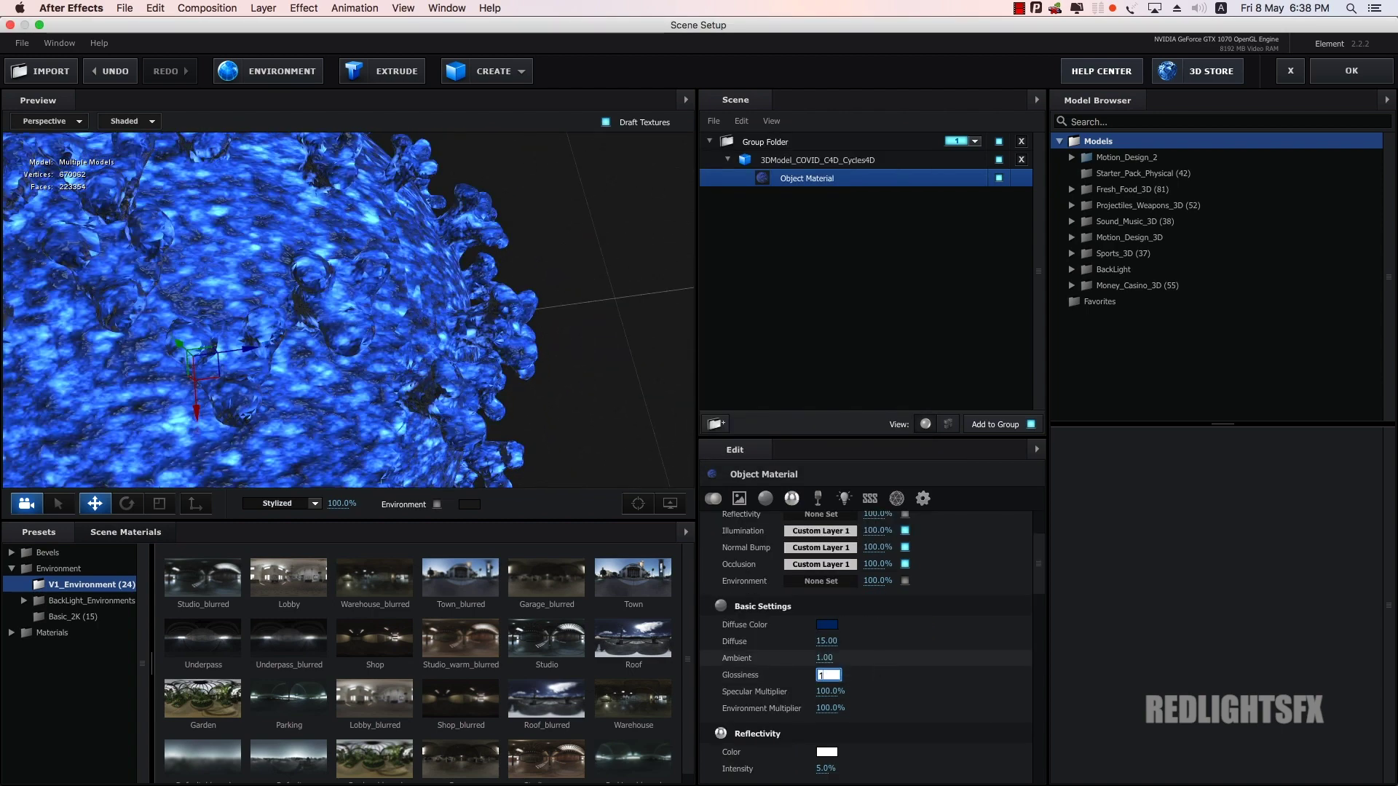
type("00")
key("Return")
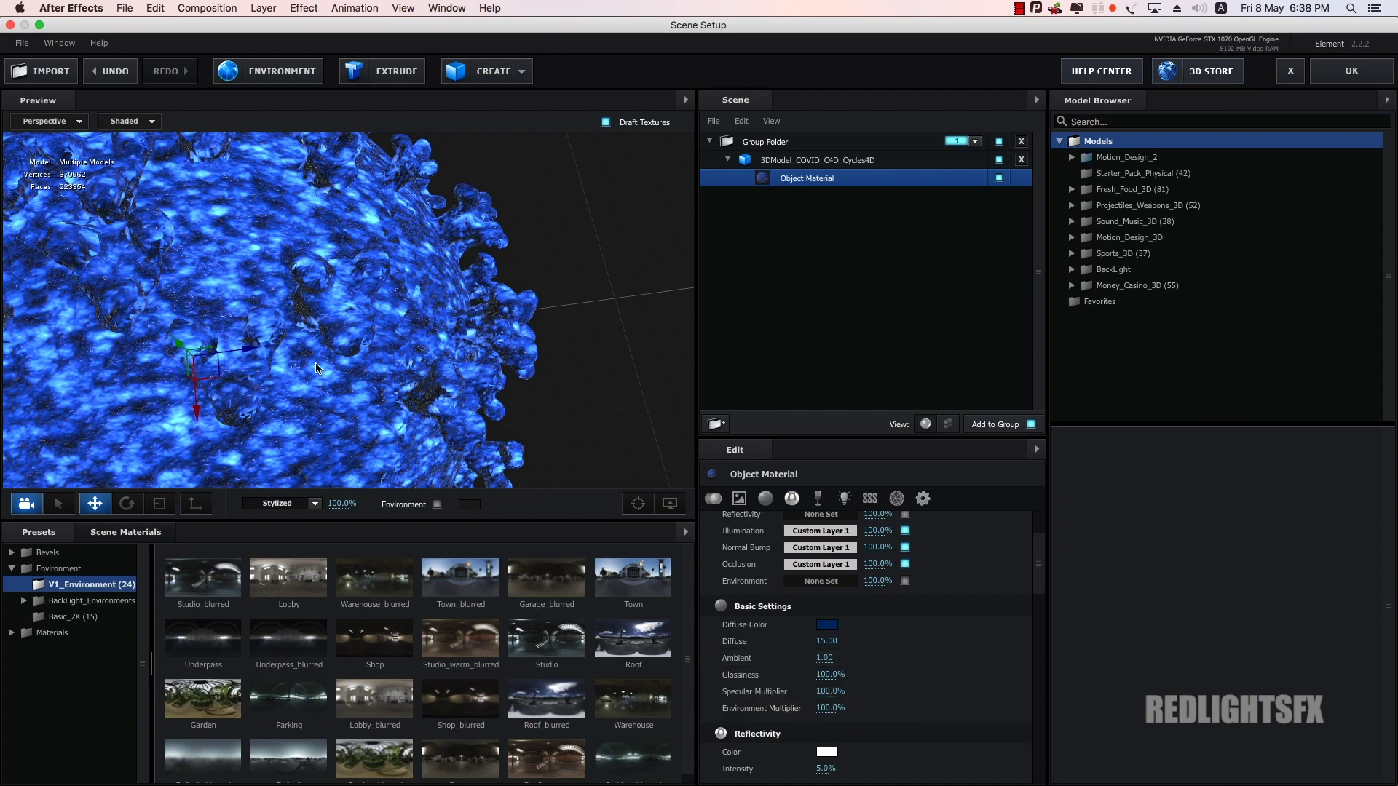
left_click_drag(315, 362, 397, 335)
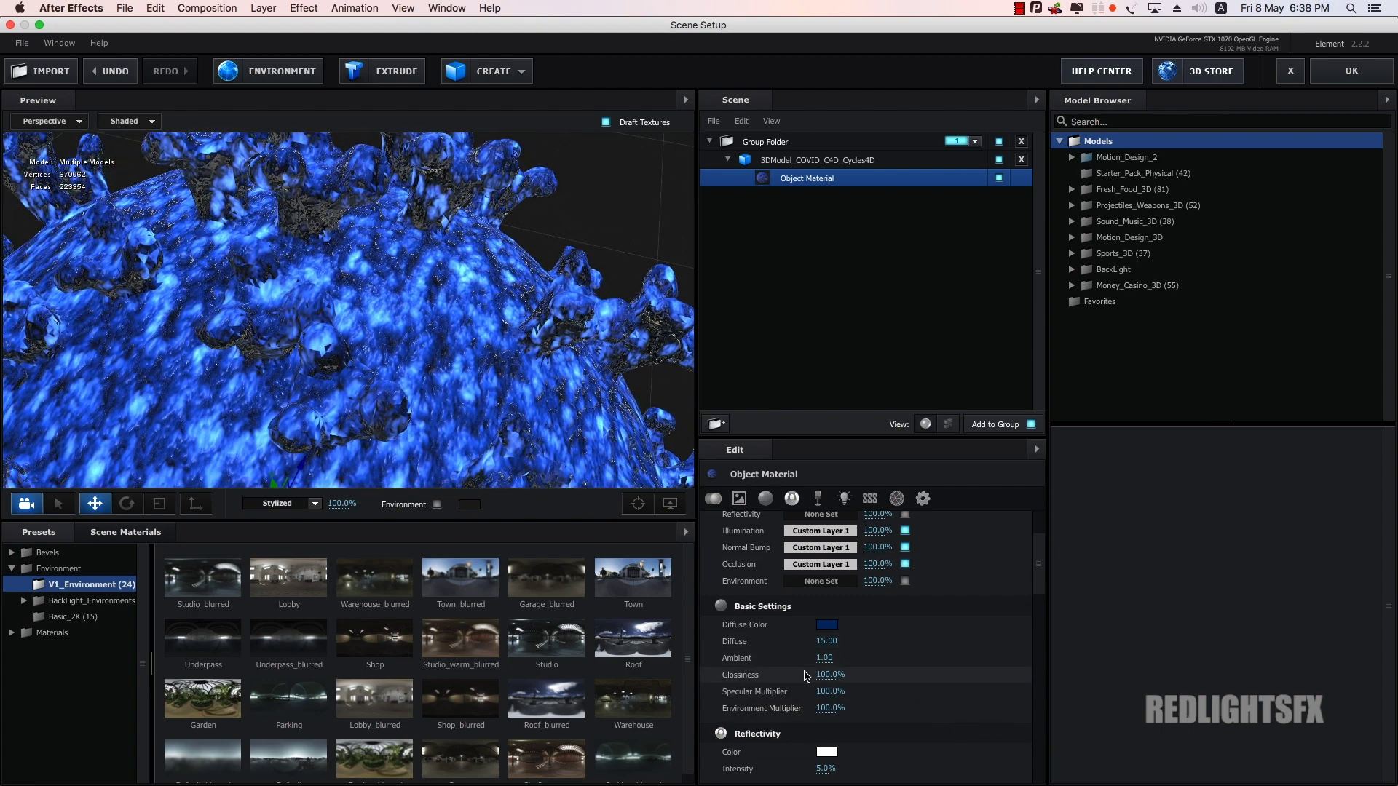
left_click(836, 675)
type("40")
key("Return")
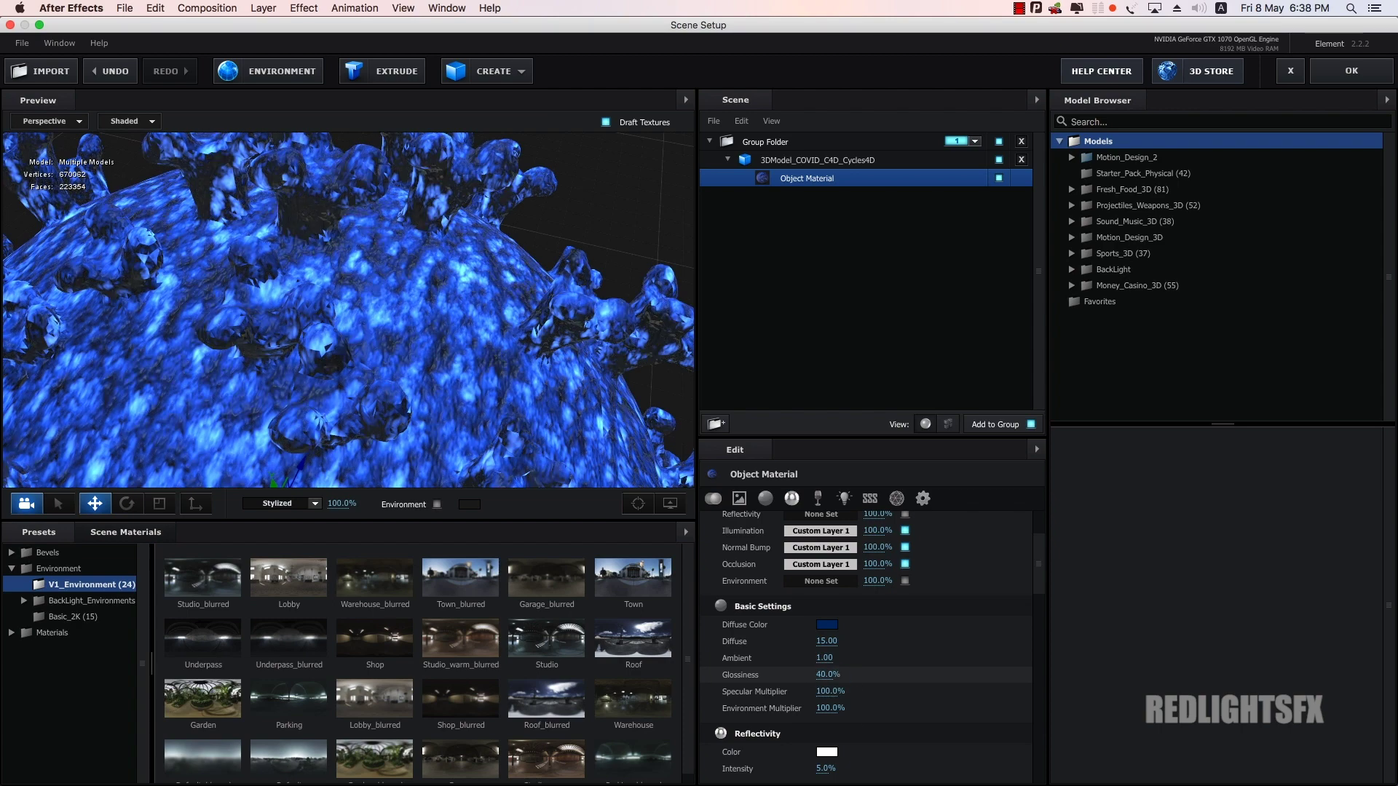
left_click_drag(568, 423, 494, 396)
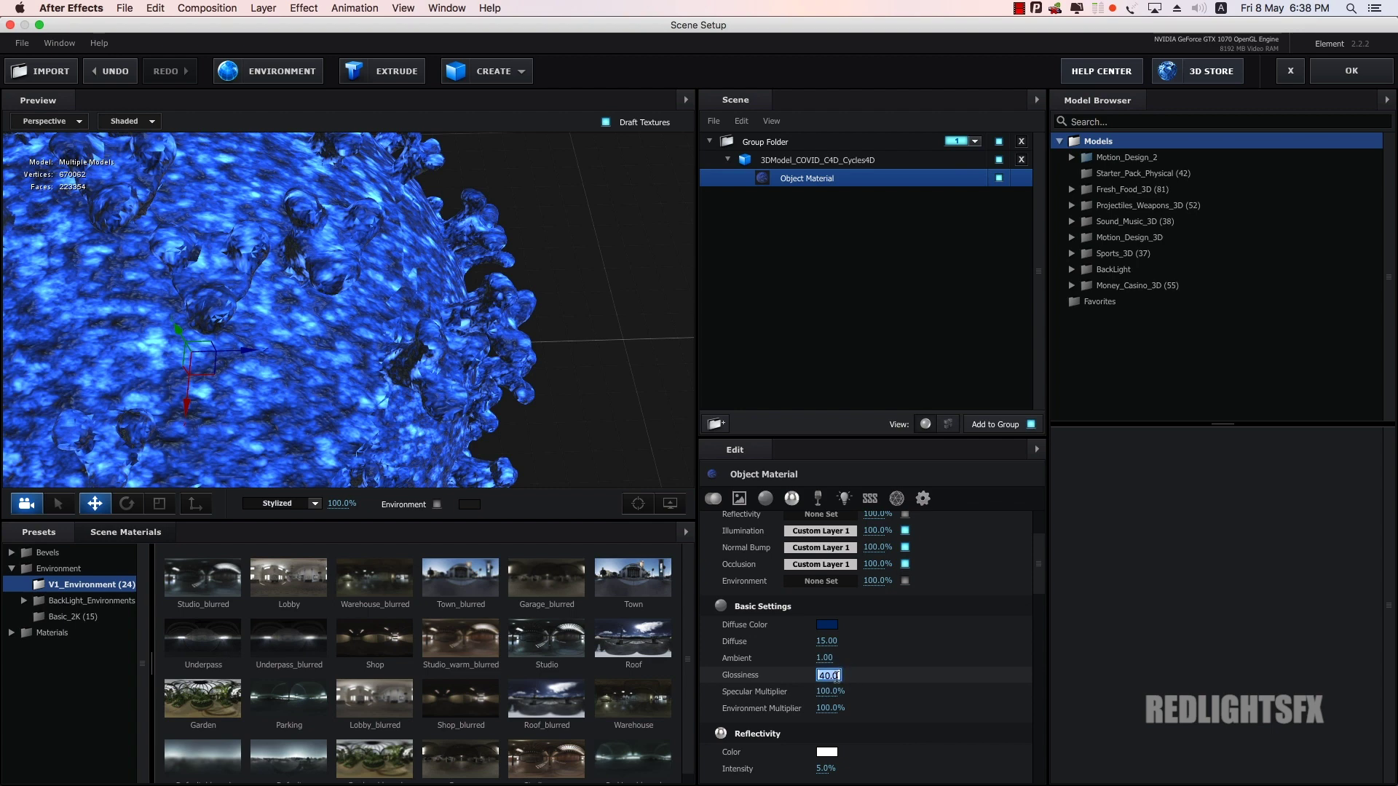
type("50")
key("Return")
scroll(835, 677, "down", 5)
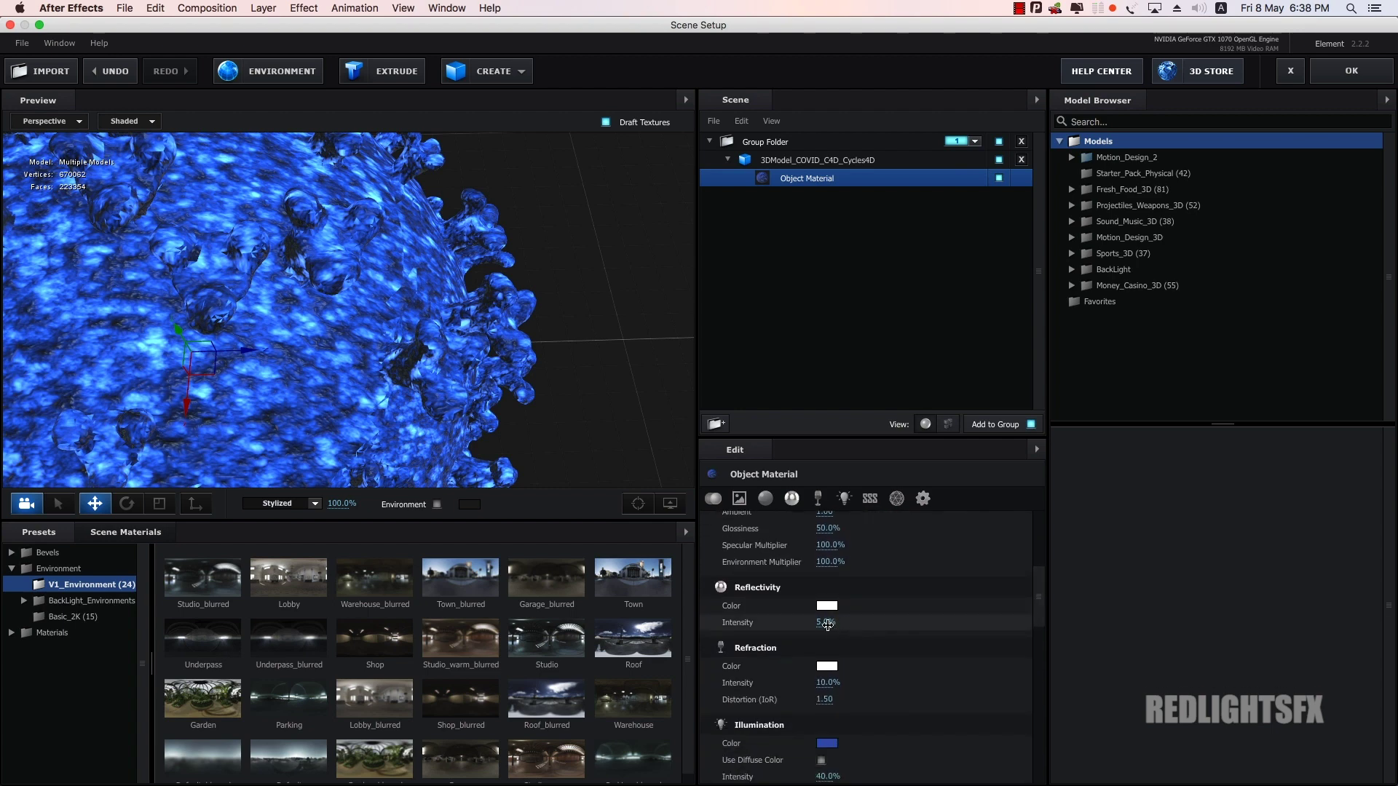
Step: Set reflectivity intensity to 10% after undoing a trial value of 20%
left_click(825, 623)
type("20")
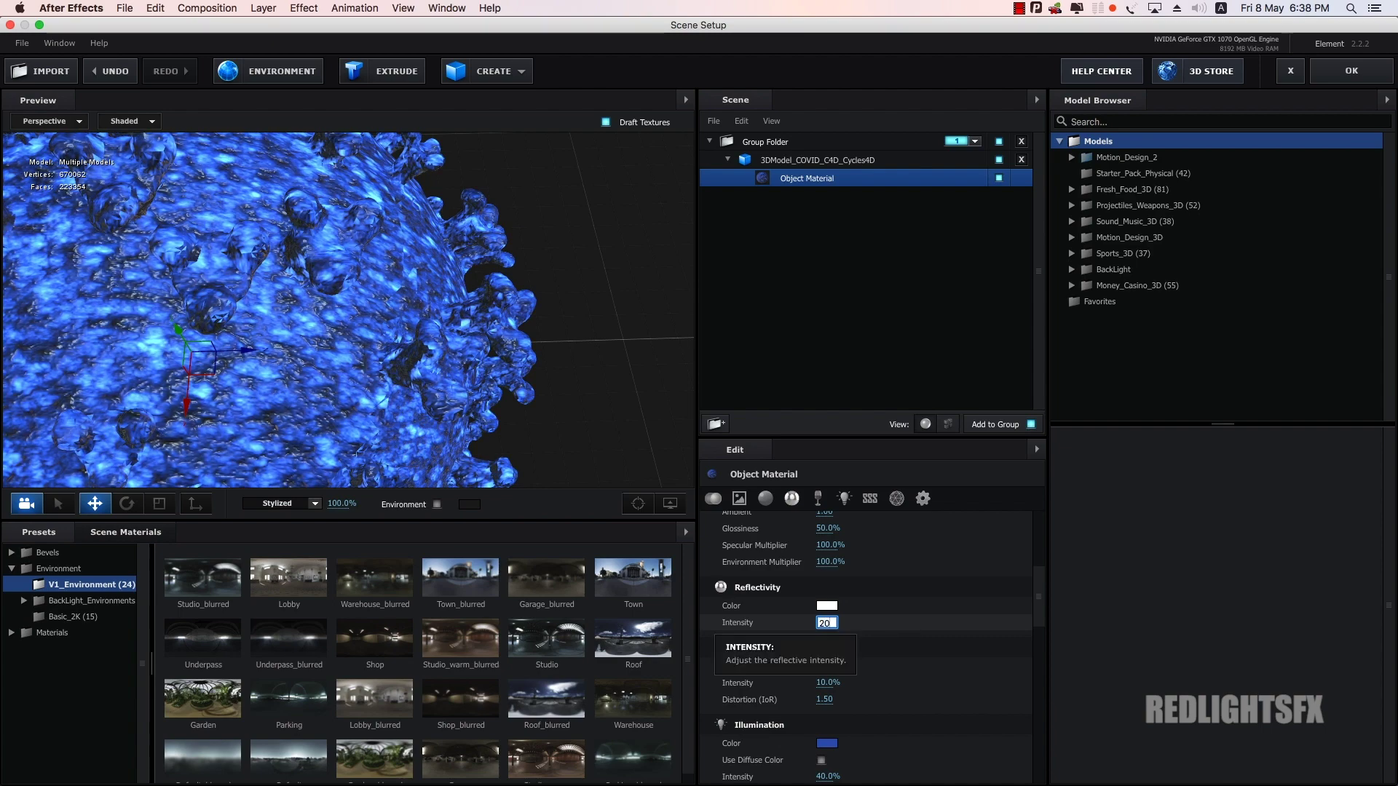
key("Return")
key("super+z")
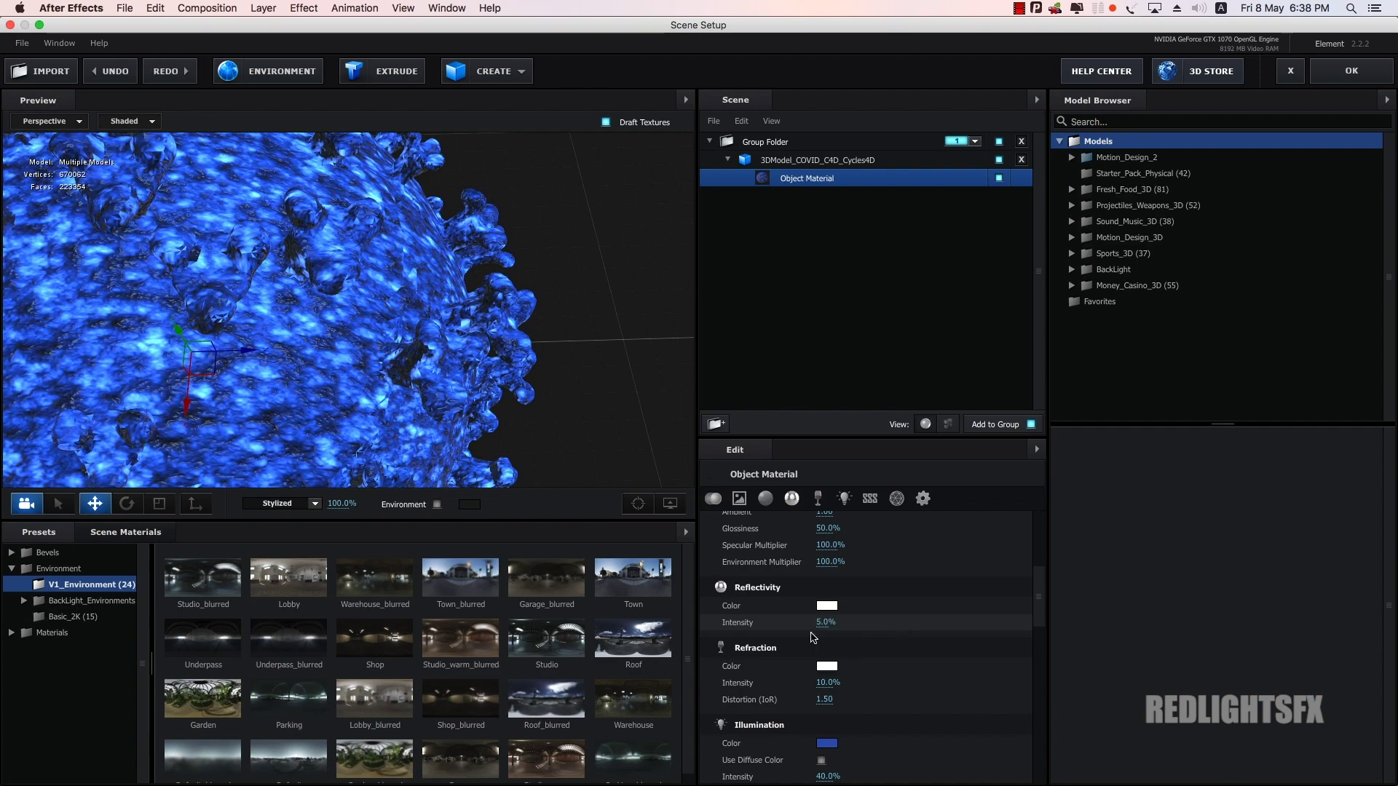
scroll(399, 360, "up", 5)
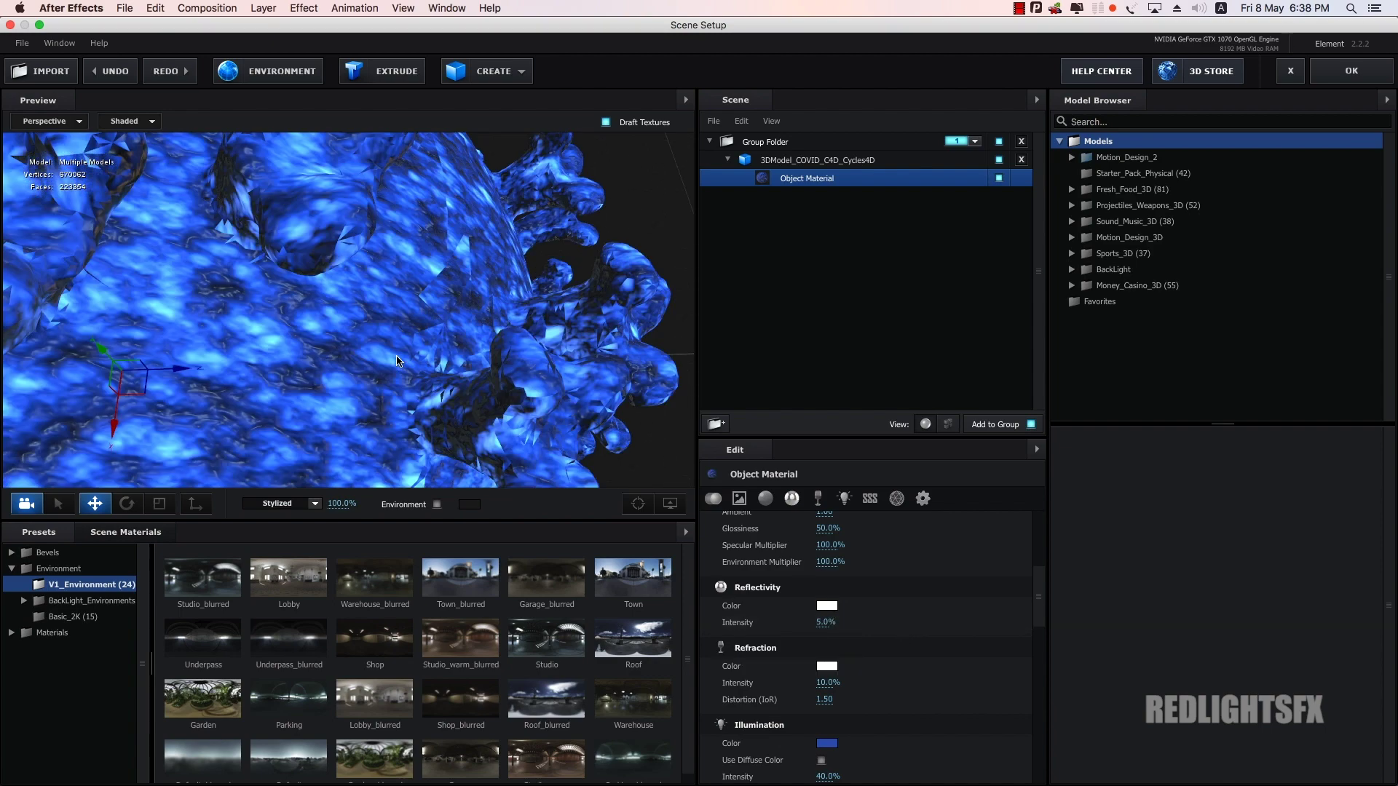
left_click_drag(398, 361, 553, 313)
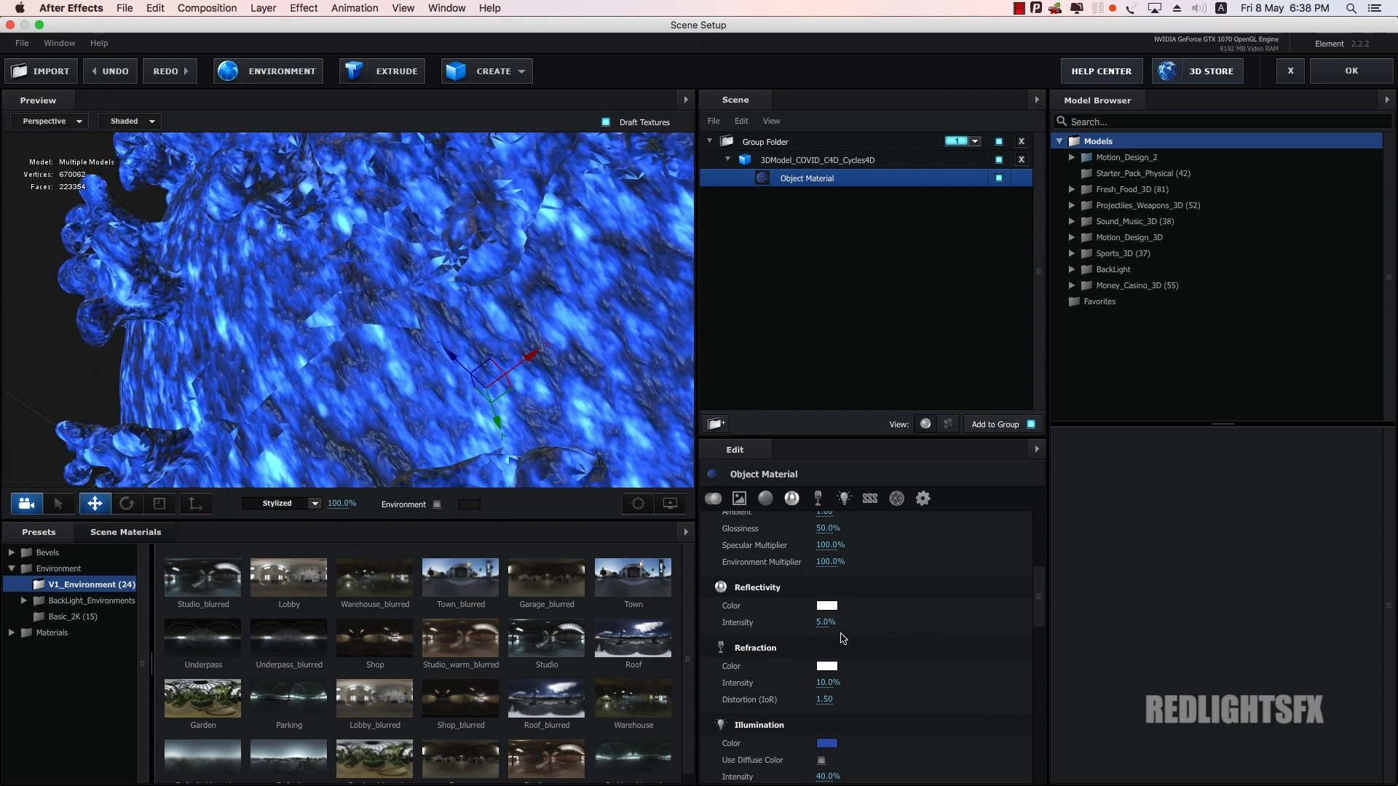
left_click(828, 622)
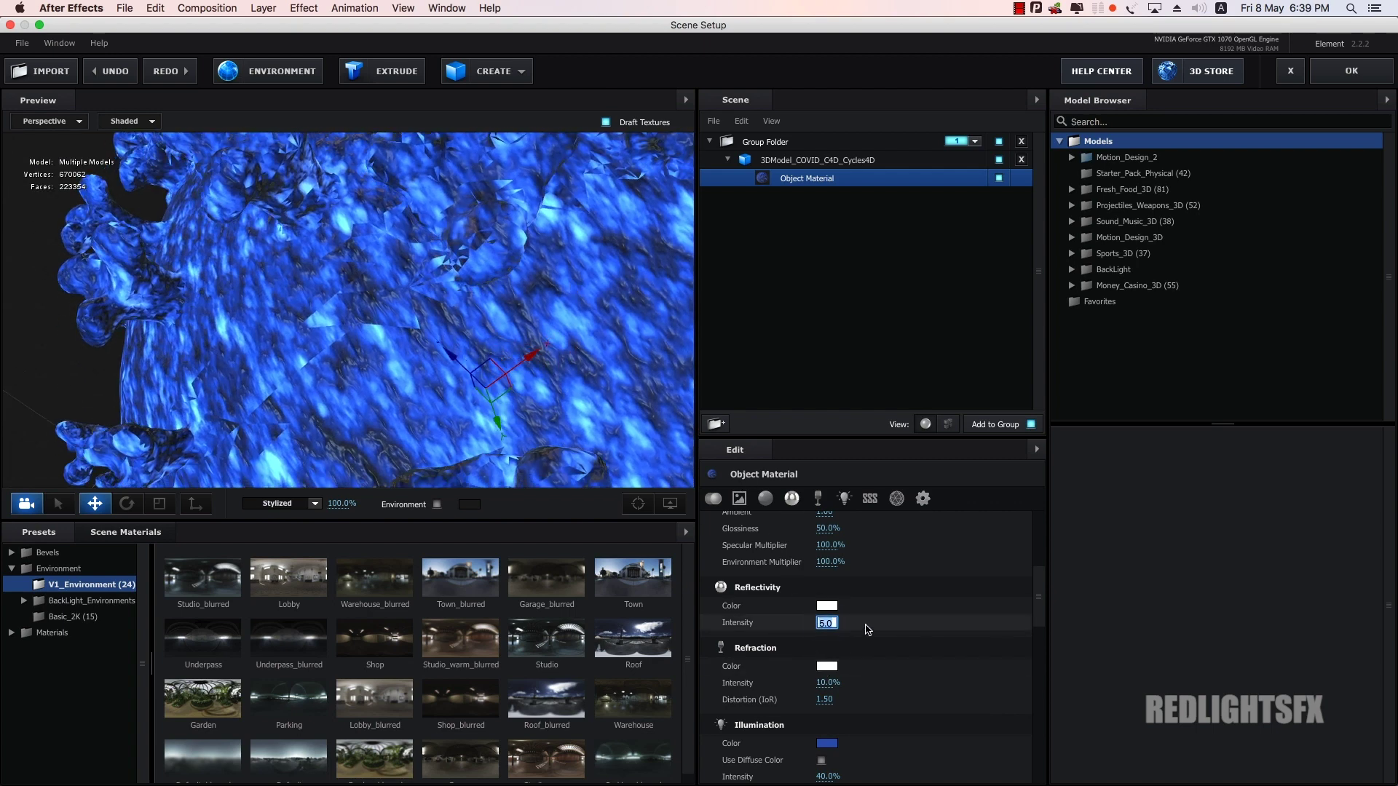
type("10")
key("Return")
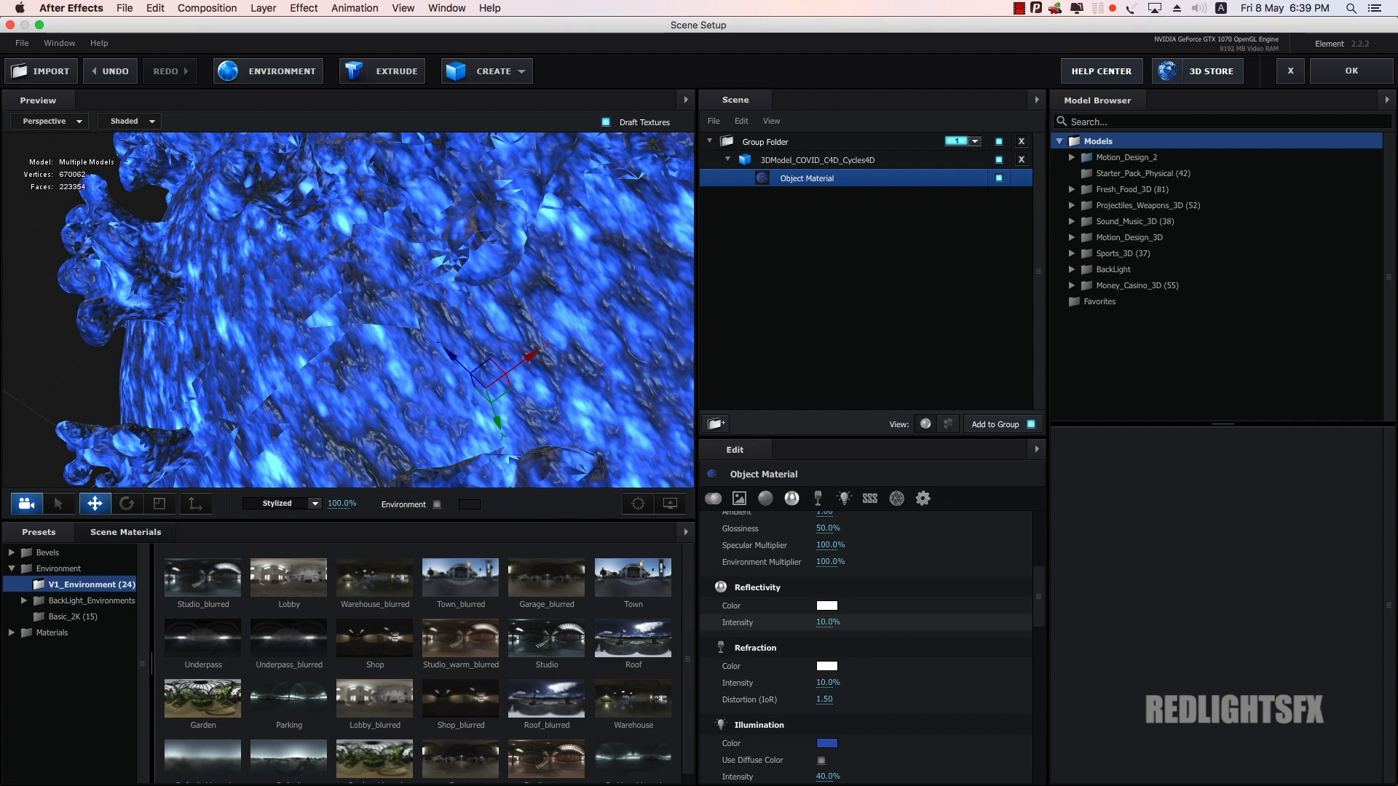
scroll(290, 312, "down", 3)
scroll(290, 312, "down", 5)
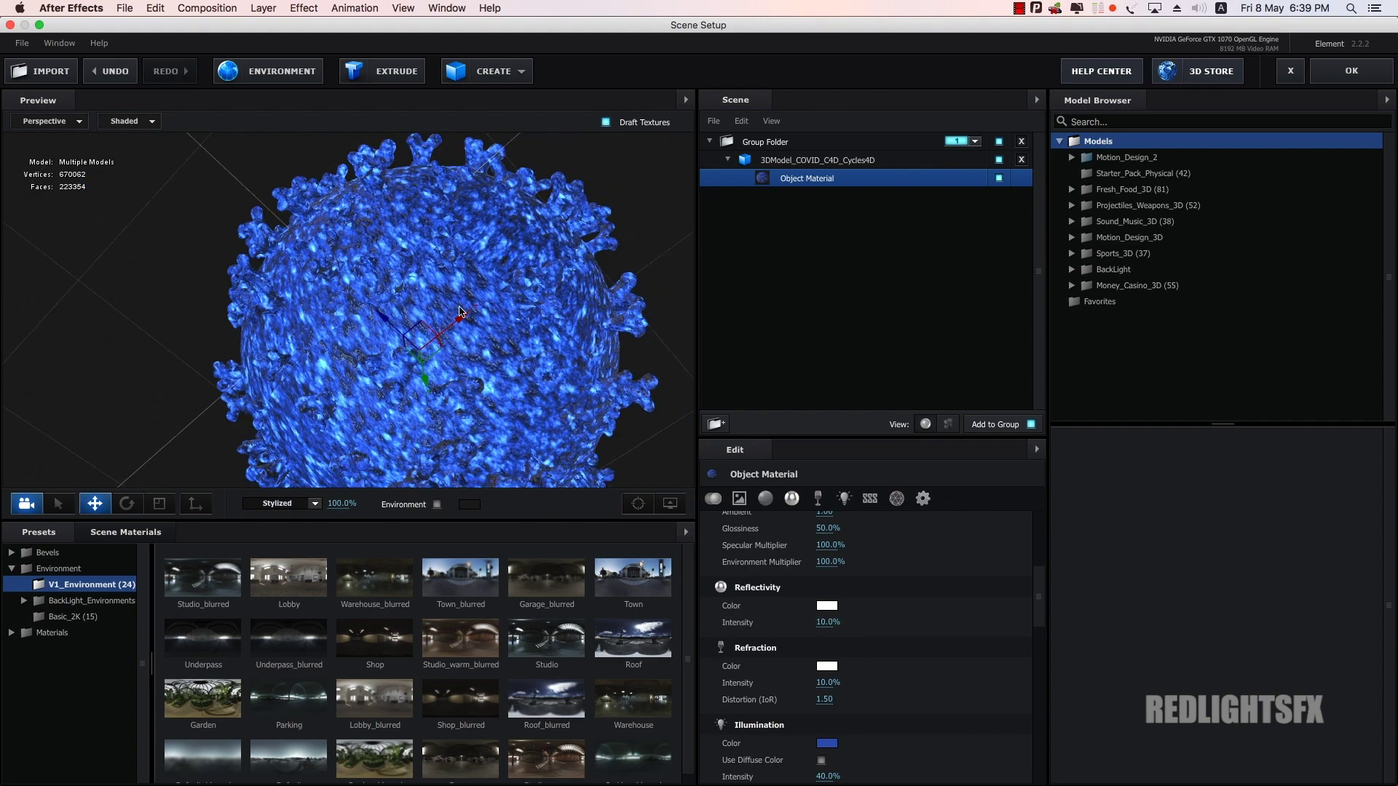
mouse_move(378, 291)
left_mouse_down()
mouse_move(444, 242)
mouse_move(449, 178)
mouse_move(428, 223)
left_mouse_up()
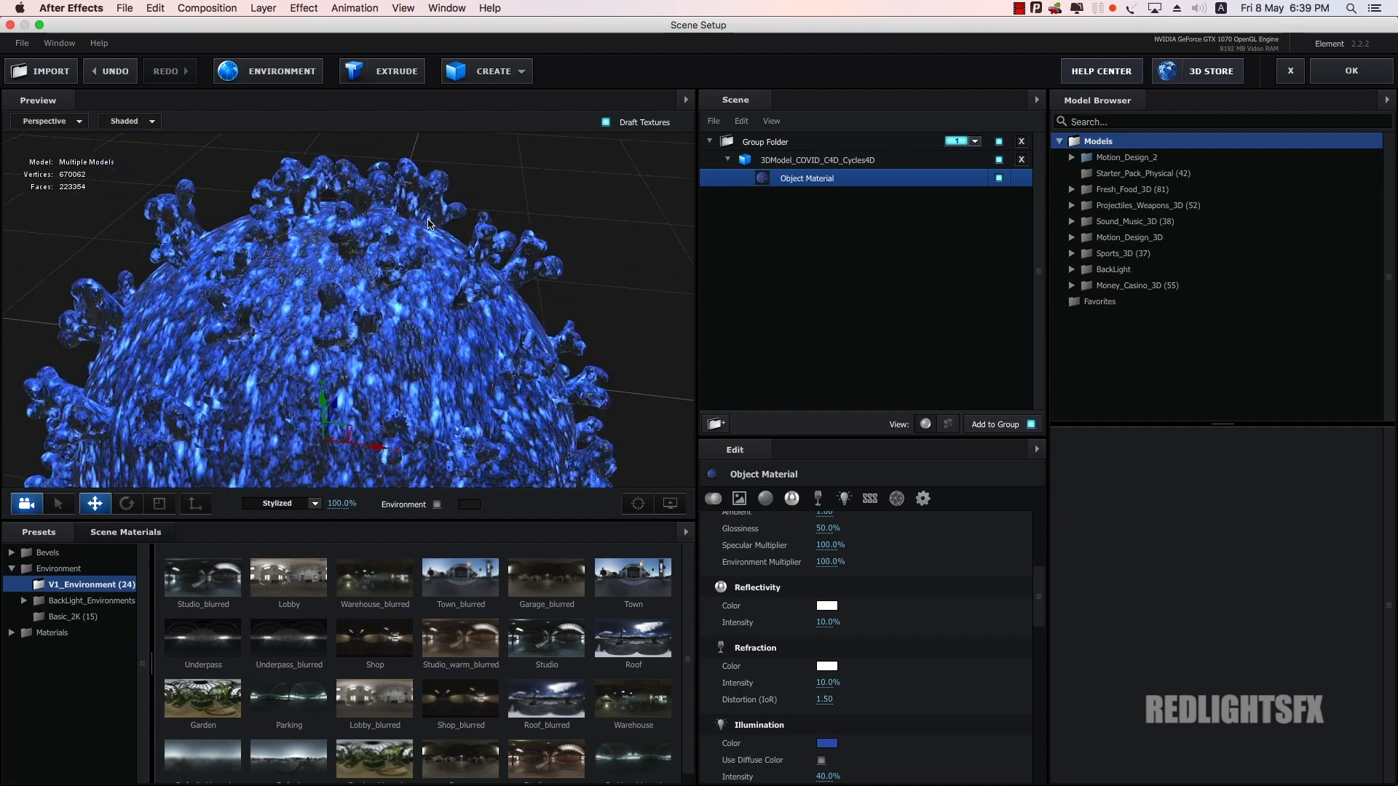
Step: Accept the Scene Setup changes and hide the Texture Comp 1 layer
left_click(1345, 79)
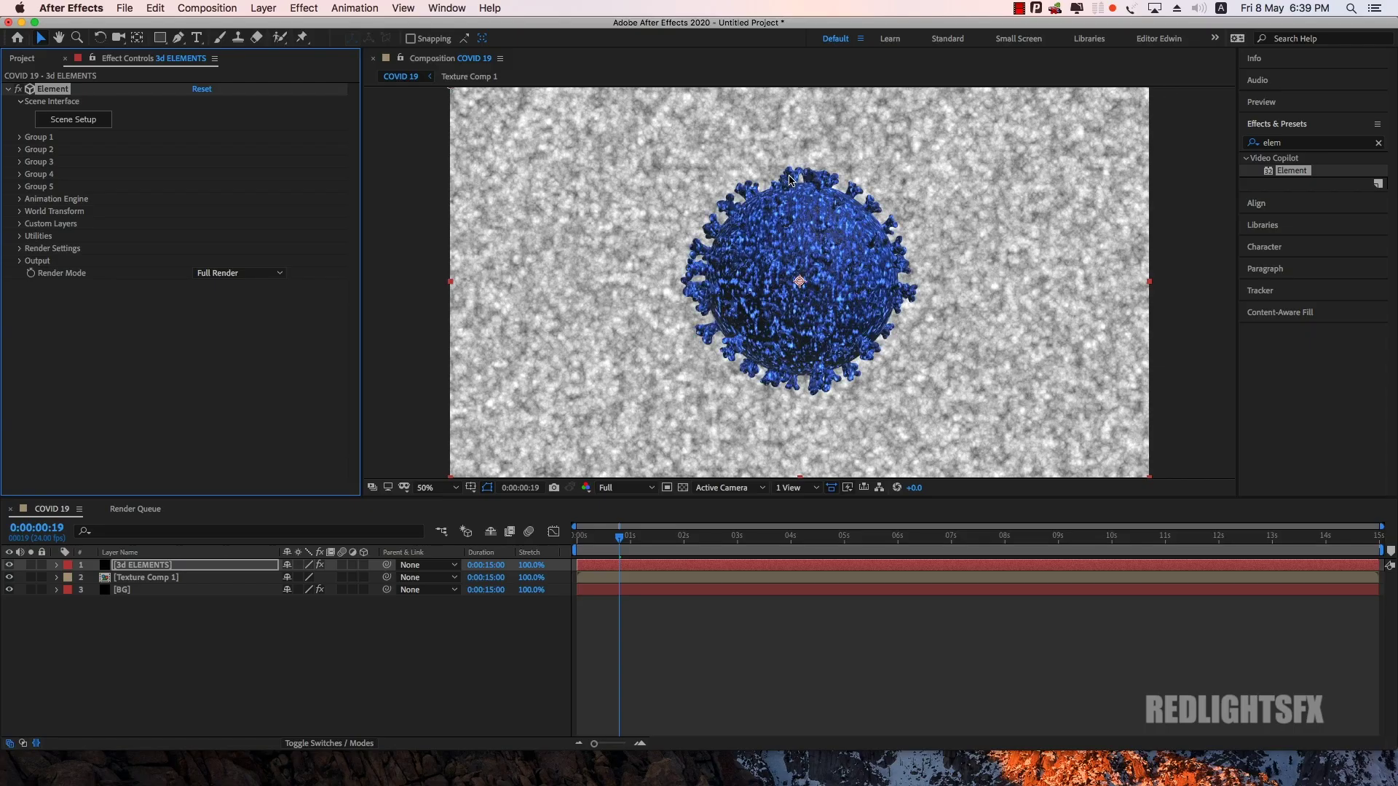
left_click(140, 584)
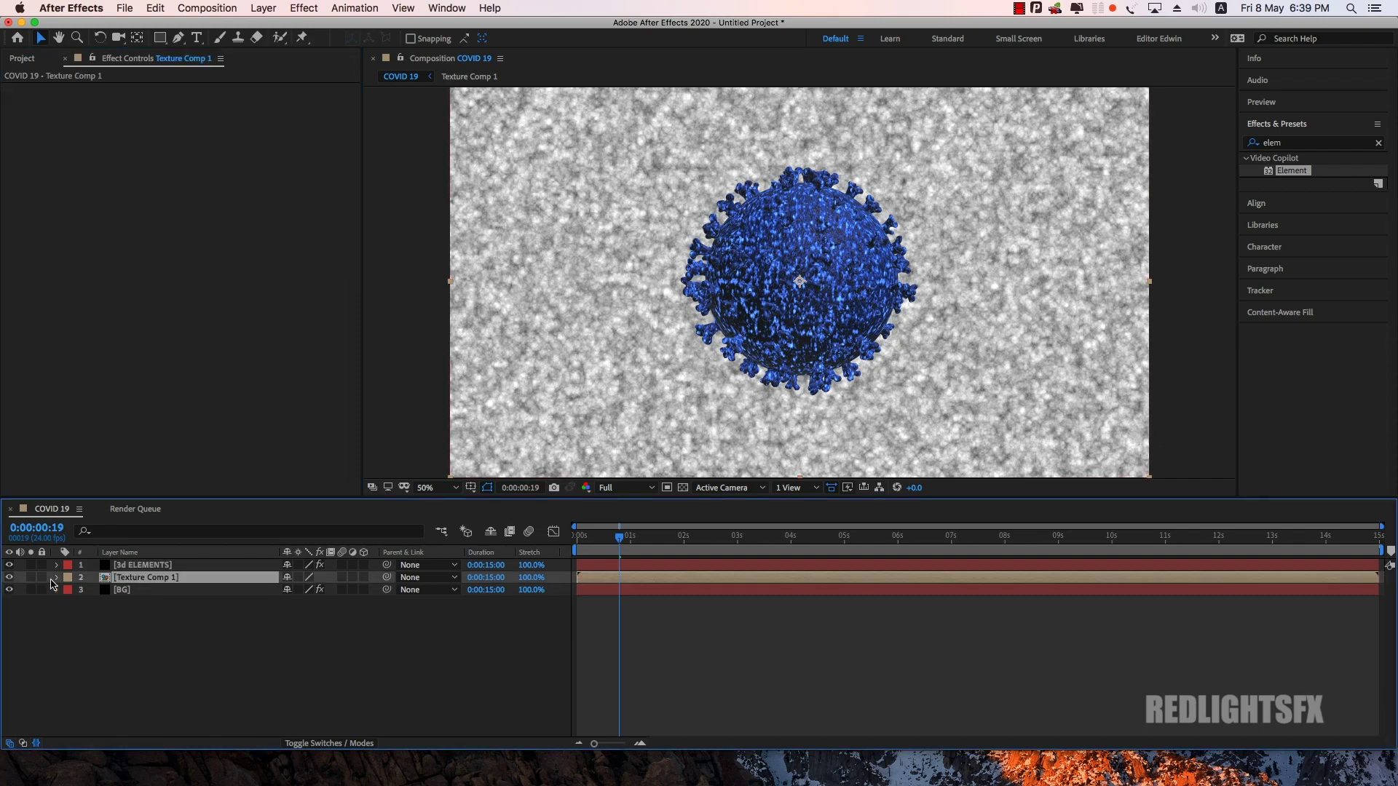
left_click(10, 578)
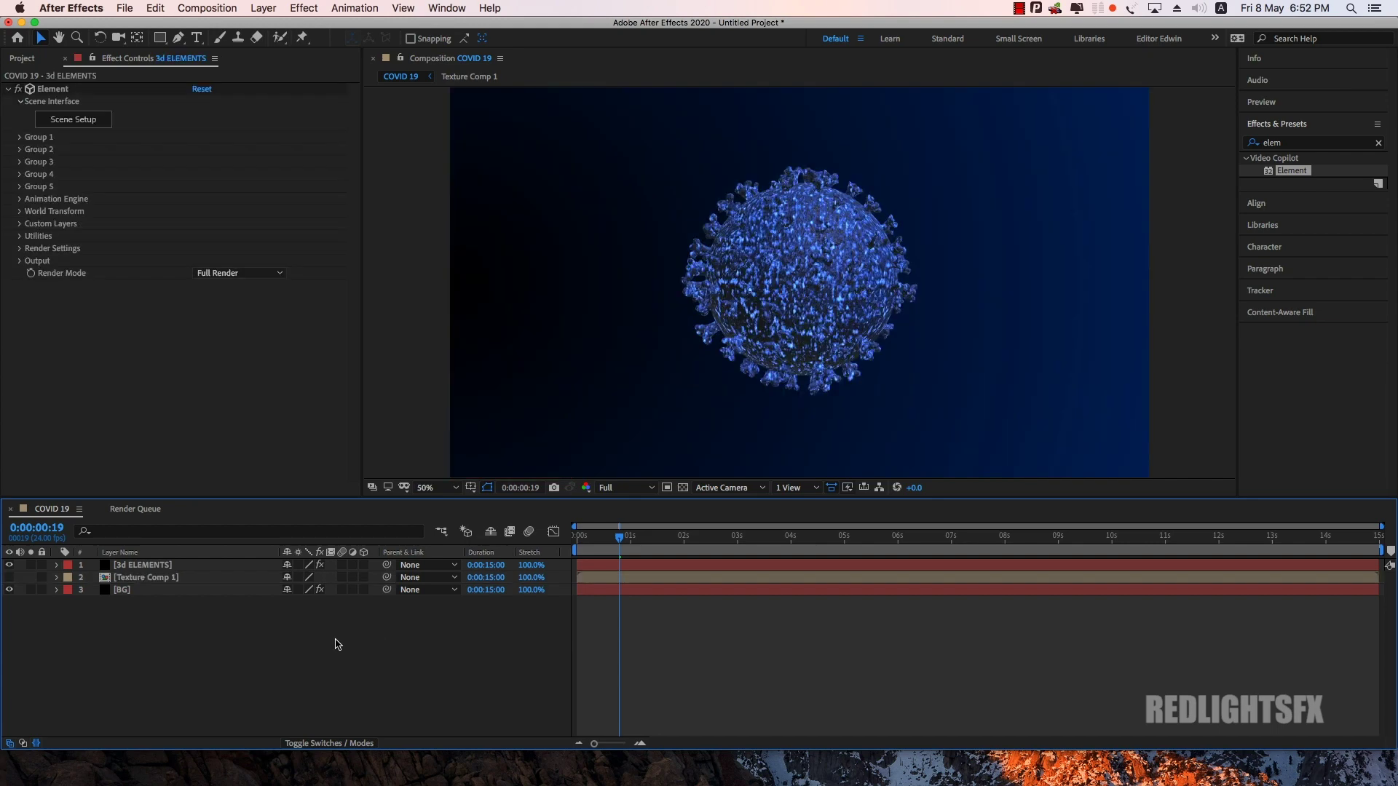
Step: Add a new camera layer using the 50mm lens preset
right_click(337, 643)
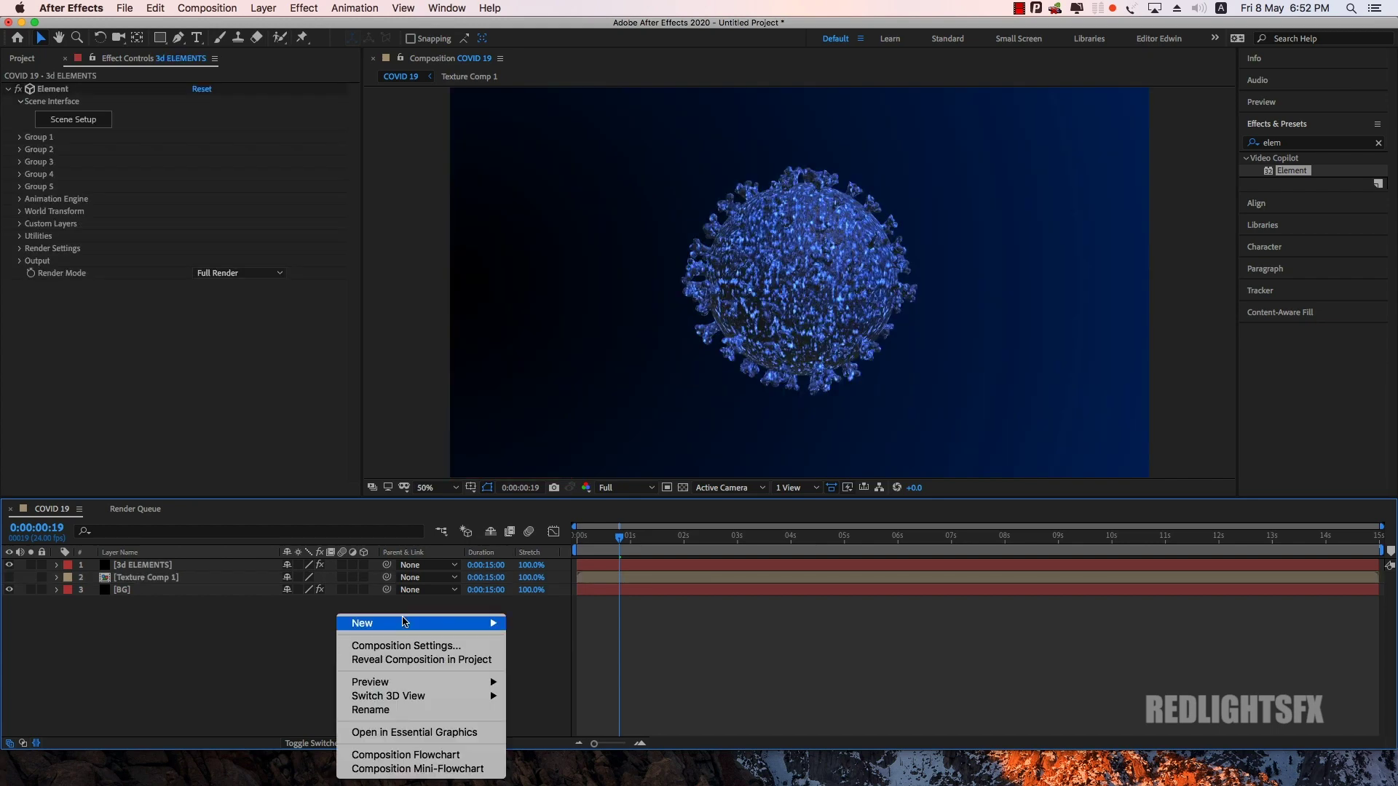
mouse_move(437, 623)
left_click(591, 688)
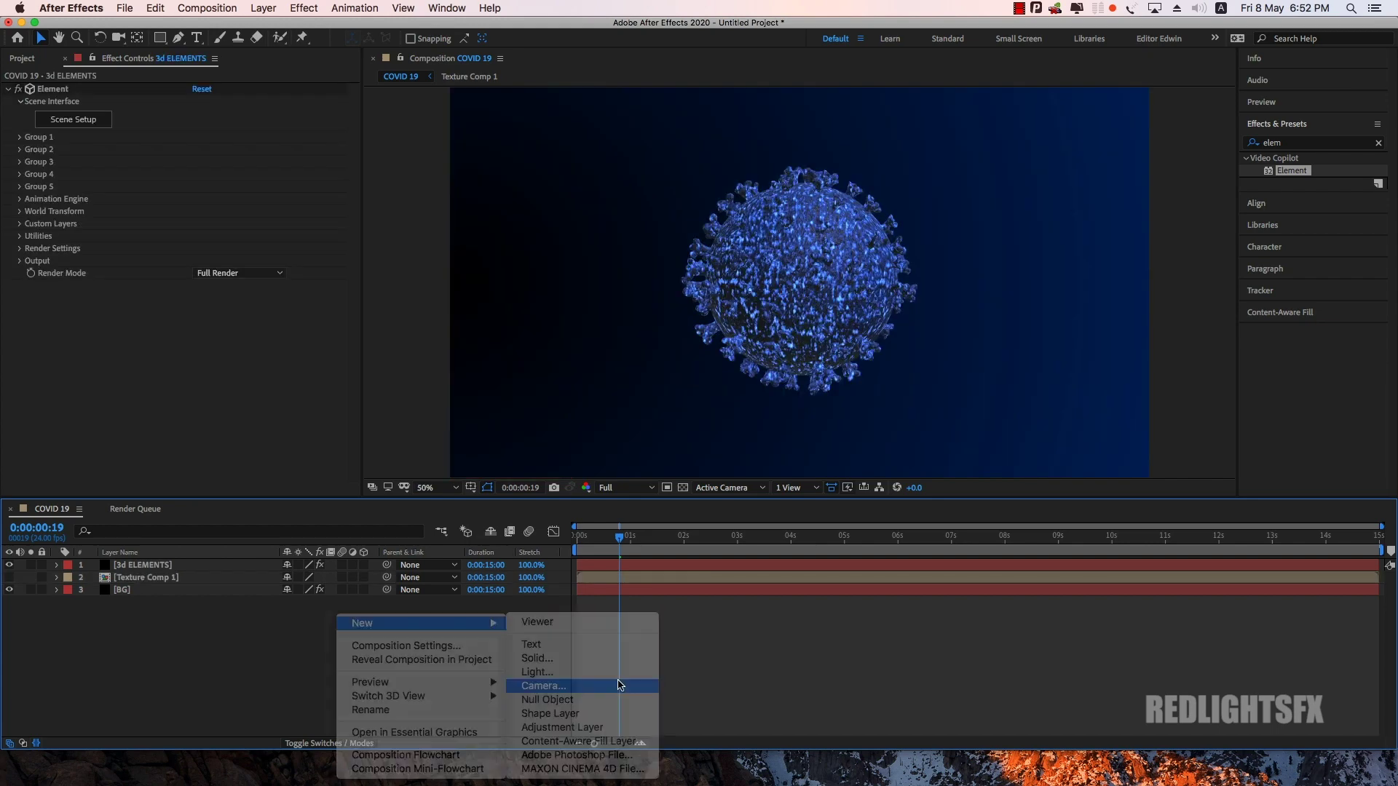
left_click(776, 302)
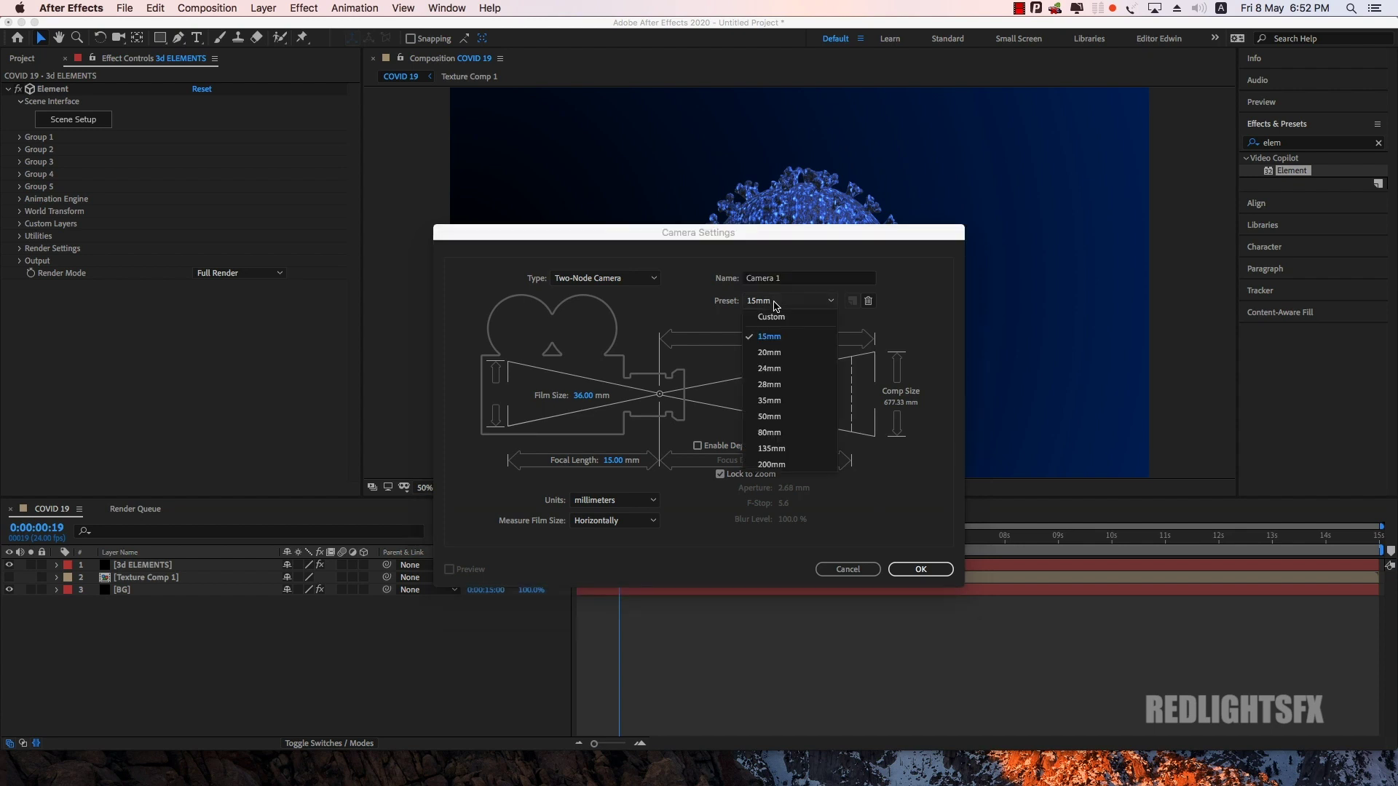
left_click(773, 418)
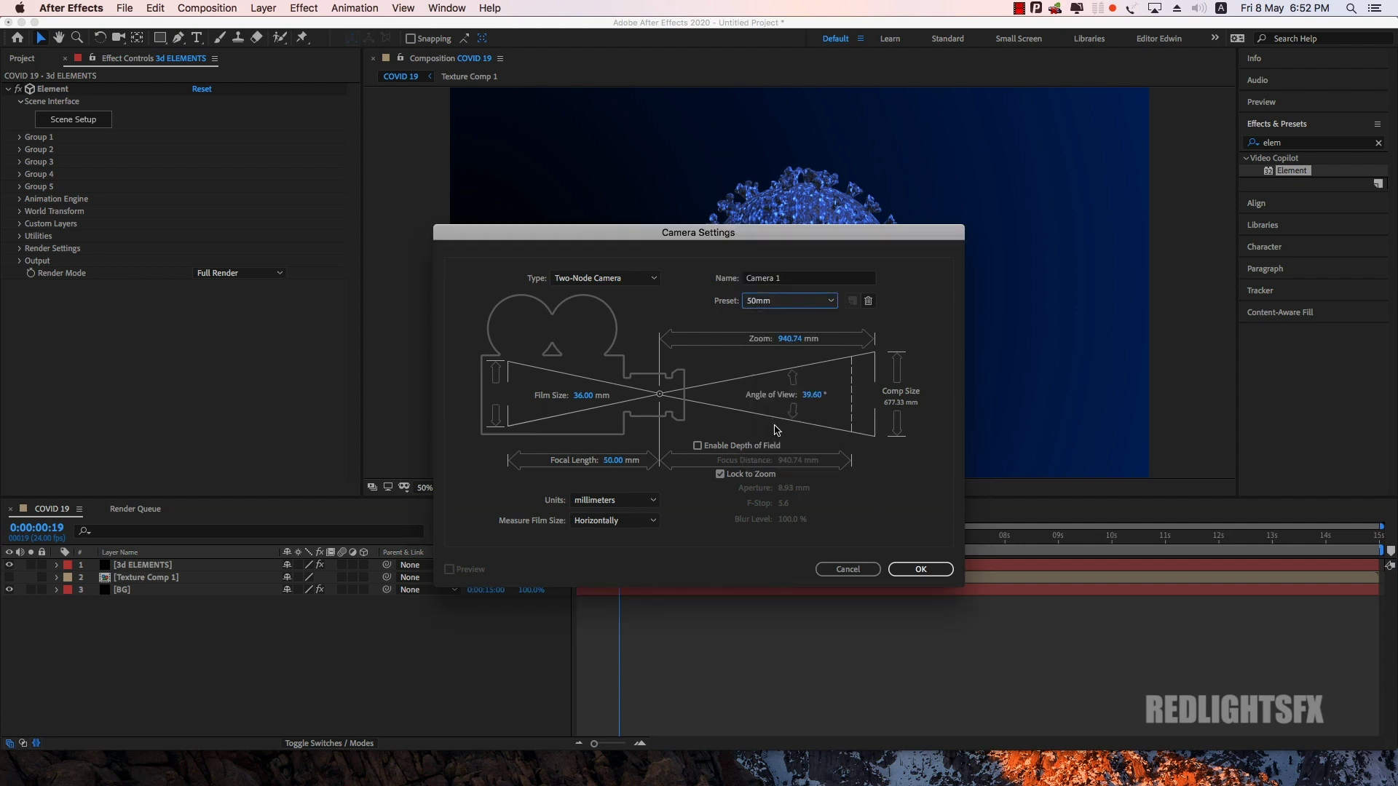
left_click(919, 570)
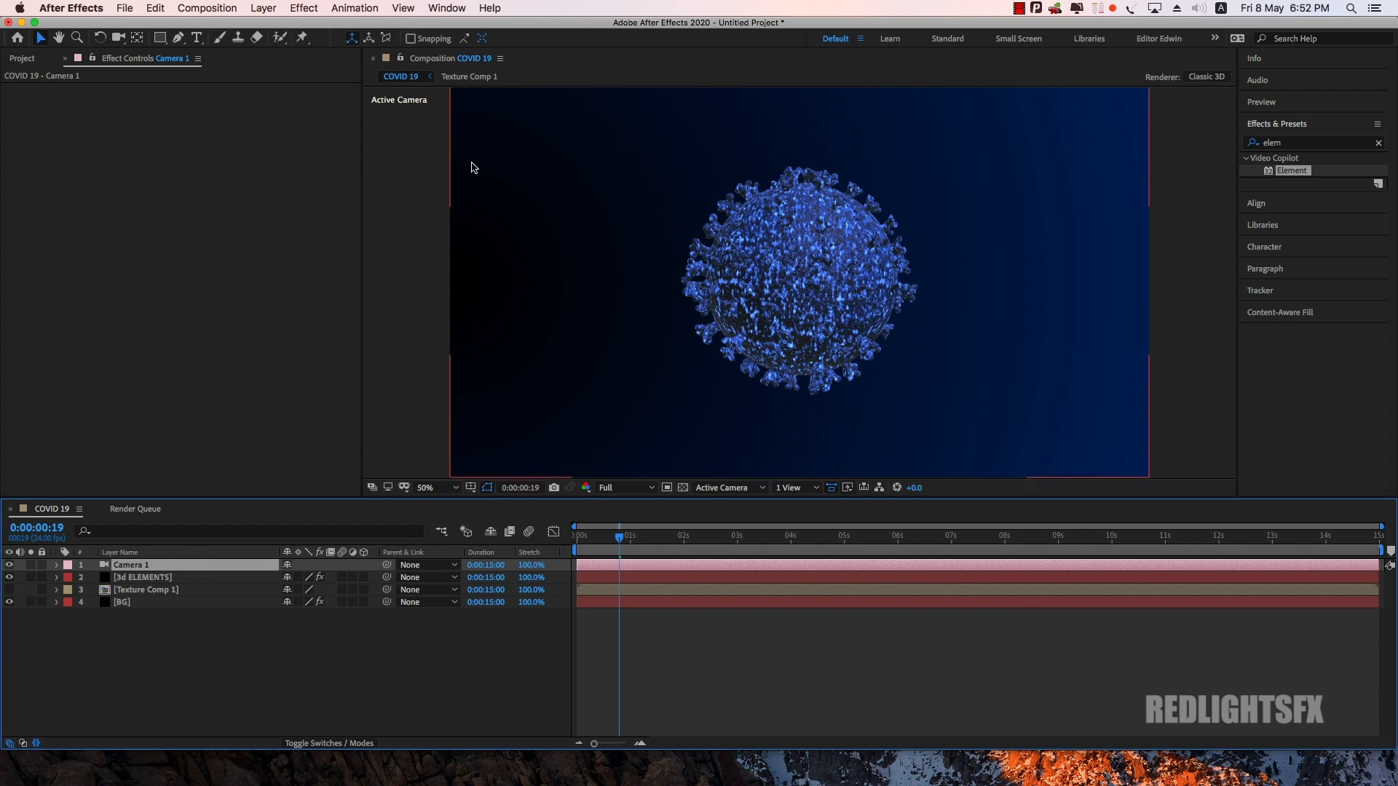
Step: Orbit, dolly and pan the camera to frame the virus as a lower-left close-up
left_click(121, 40)
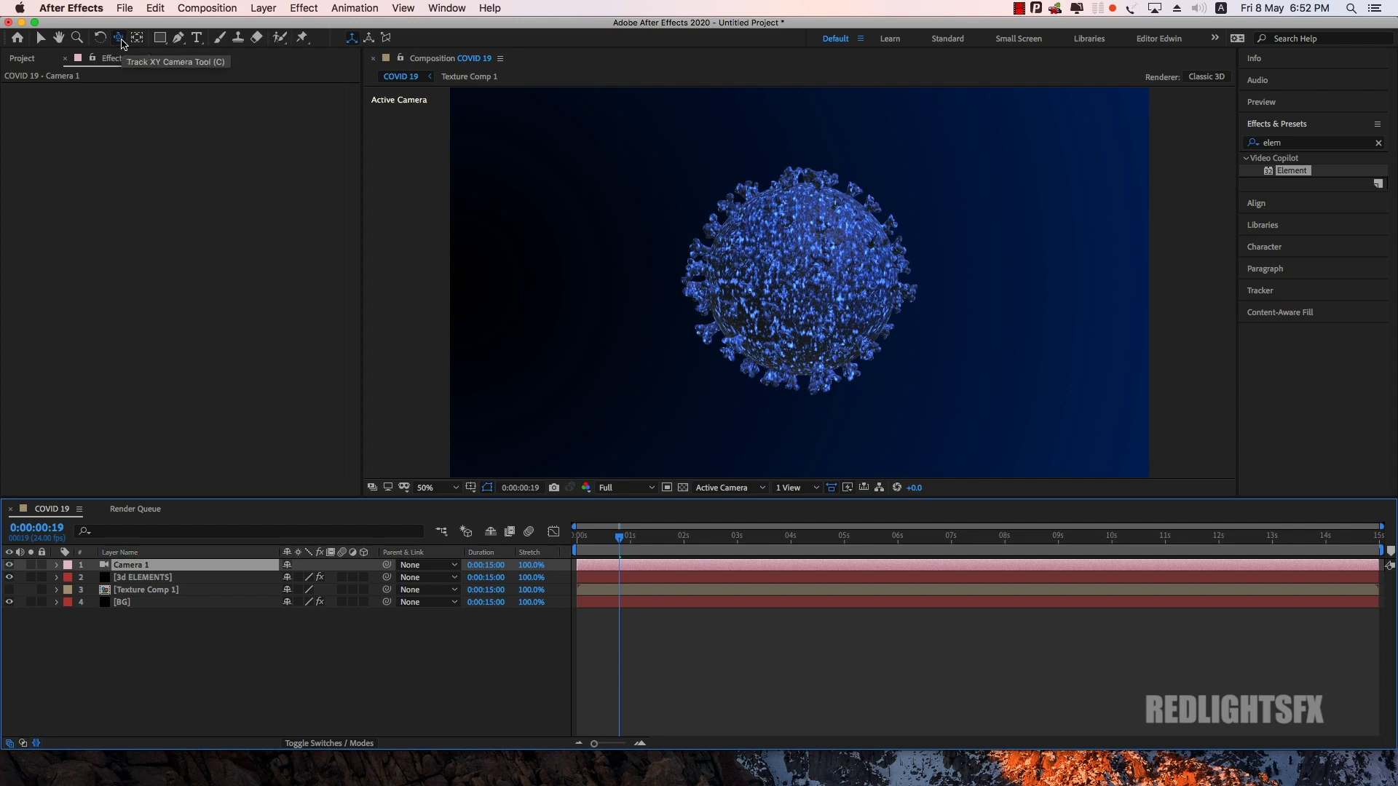
left_click_drag(120, 40, 145, 53)
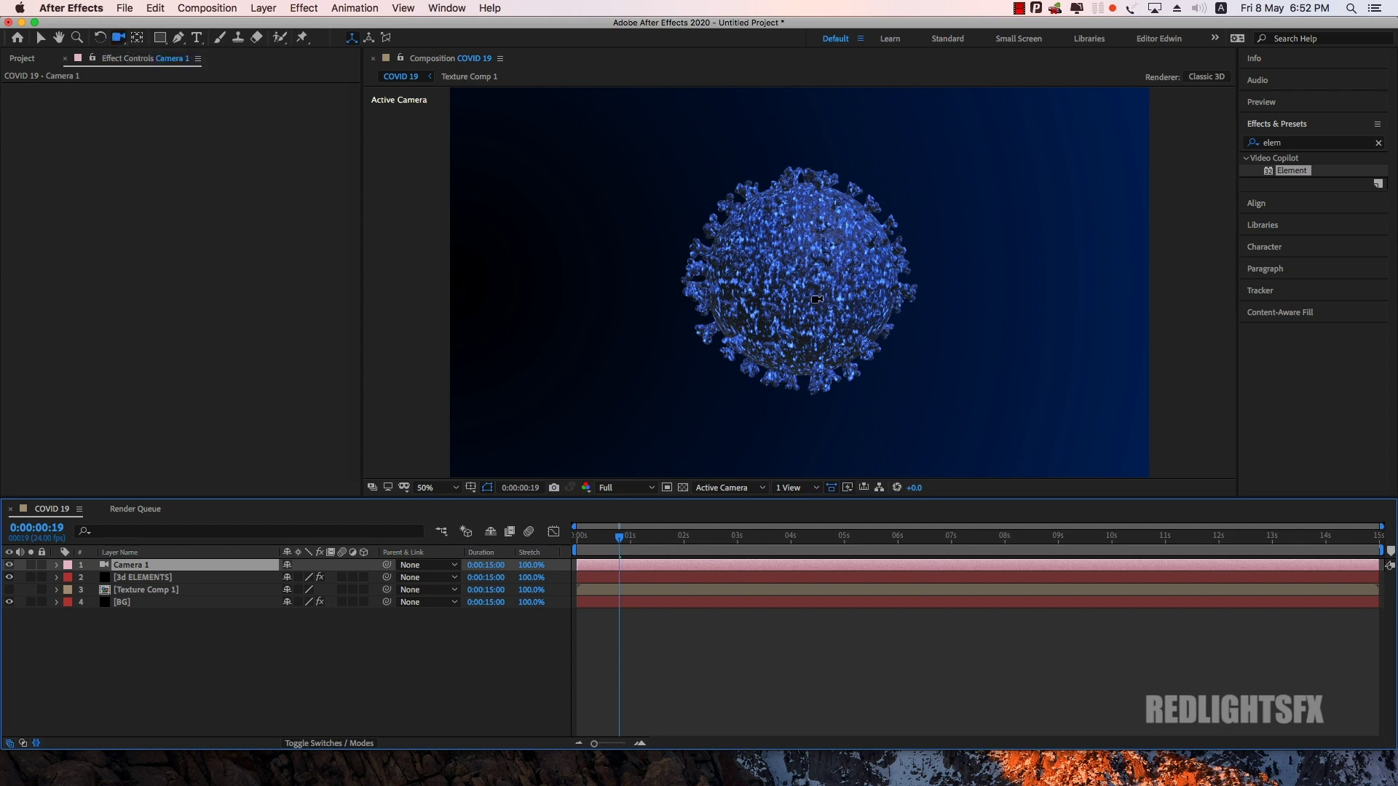
key("c")
left_click(820, 264)
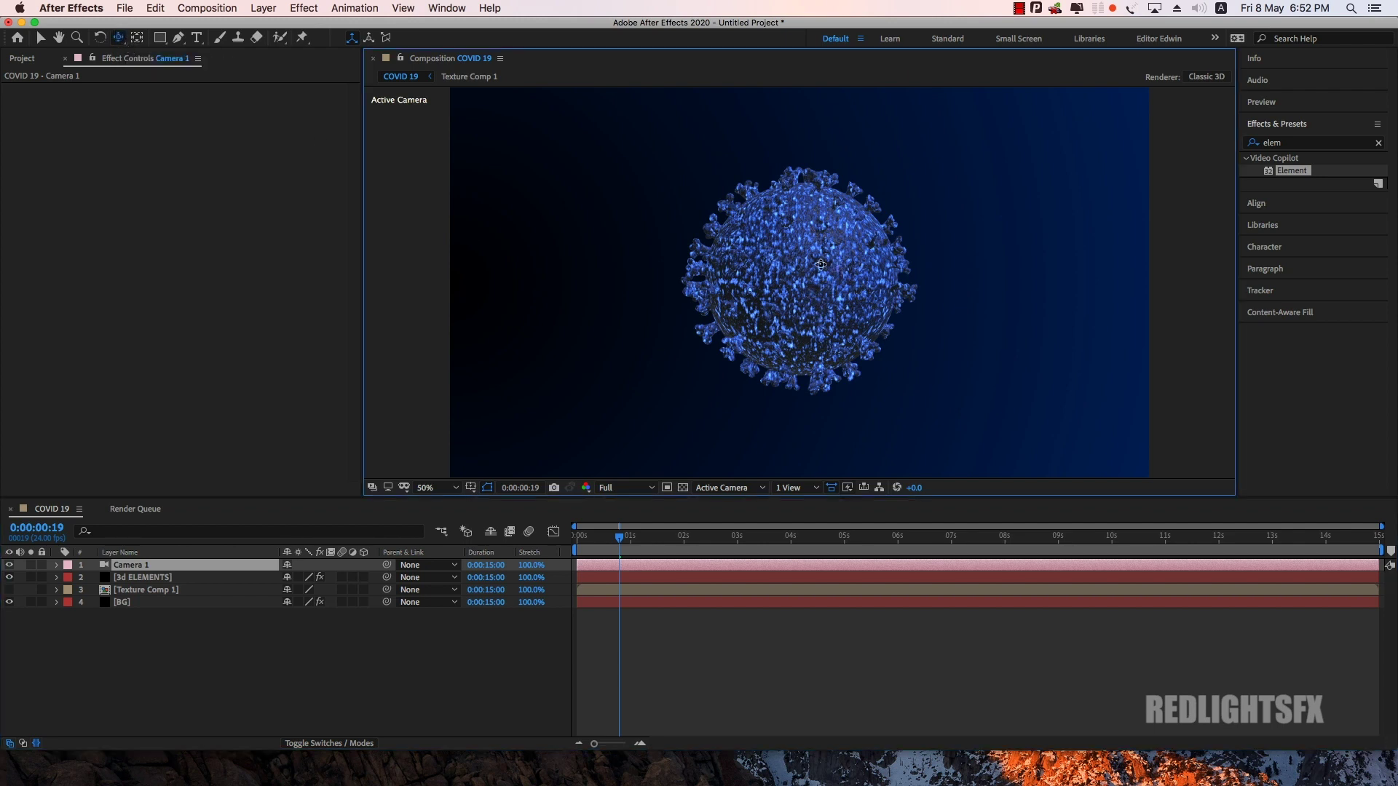
mouse_move(820, 264)
left_mouse_down()
mouse_move(826, 282)
mouse_move(929, 191)
mouse_move(869, 203)
left_mouse_up()
key("c")
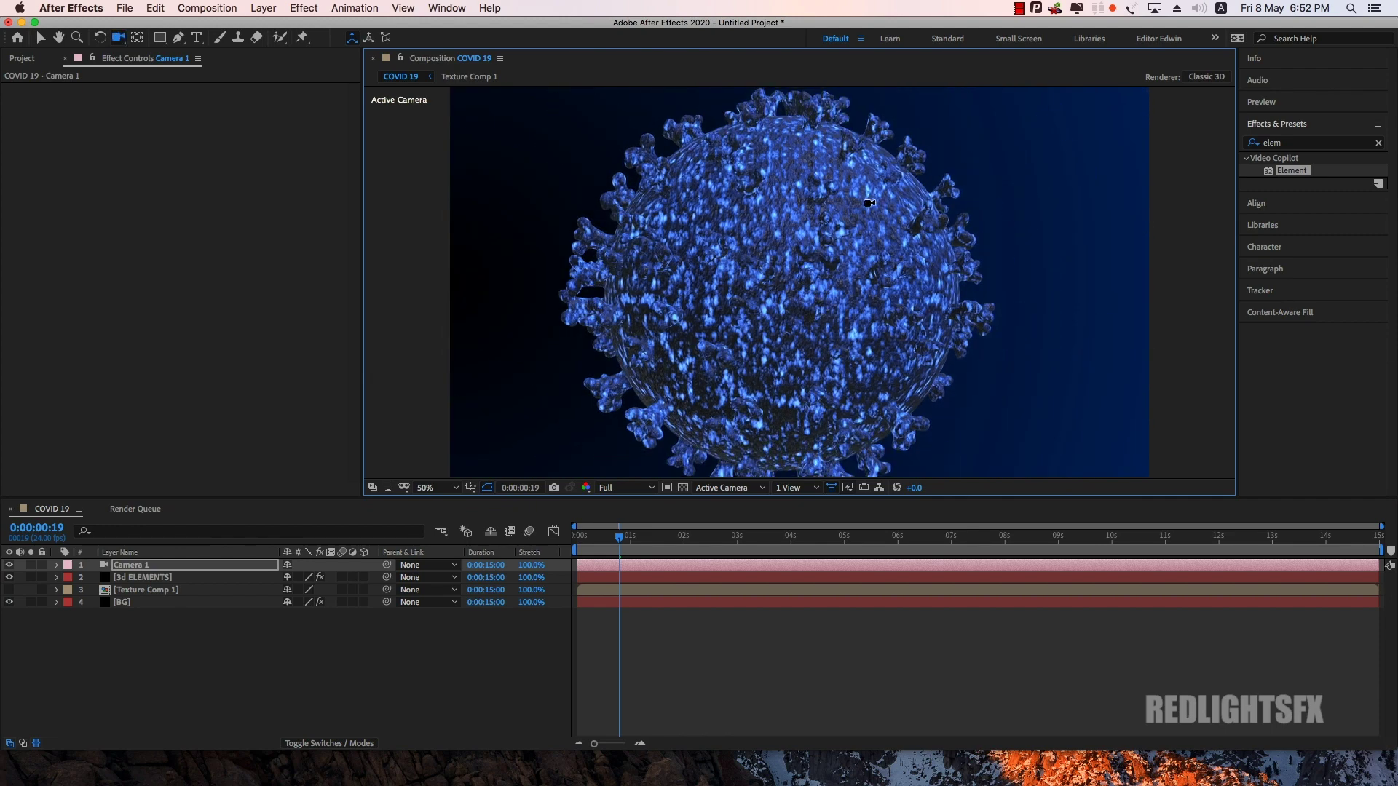
key("c")
mouse_move(834, 204)
left_mouse_down()
mouse_move(844, 298)
mouse_move(827, 348)
mouse_move(693, 381)
mouse_move(728, 359)
left_mouse_up()
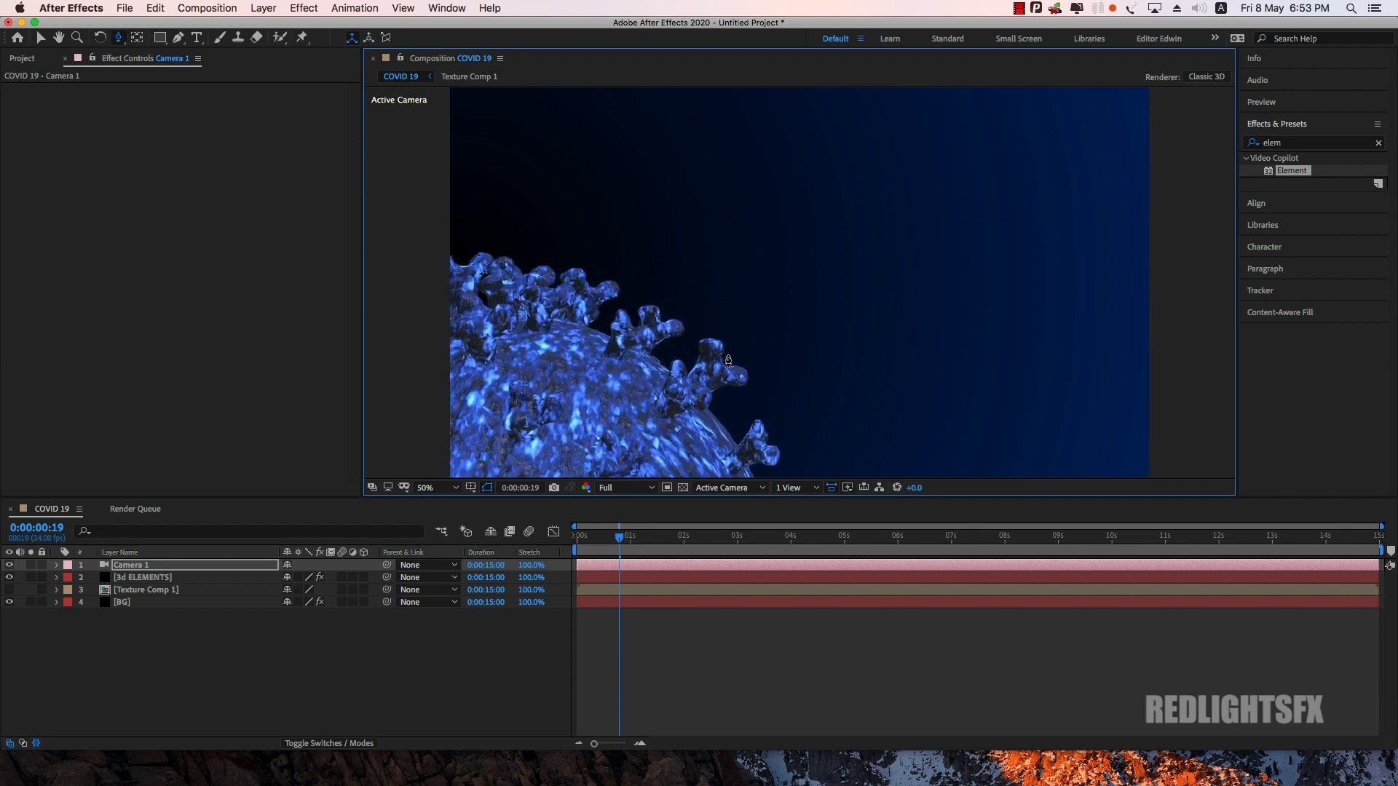
key("c")
key("c")
key("c")
mouse_move(677, 390)
left_mouse_down()
mouse_move(746, 320)
mouse_move(714, 336)
left_mouse_up()
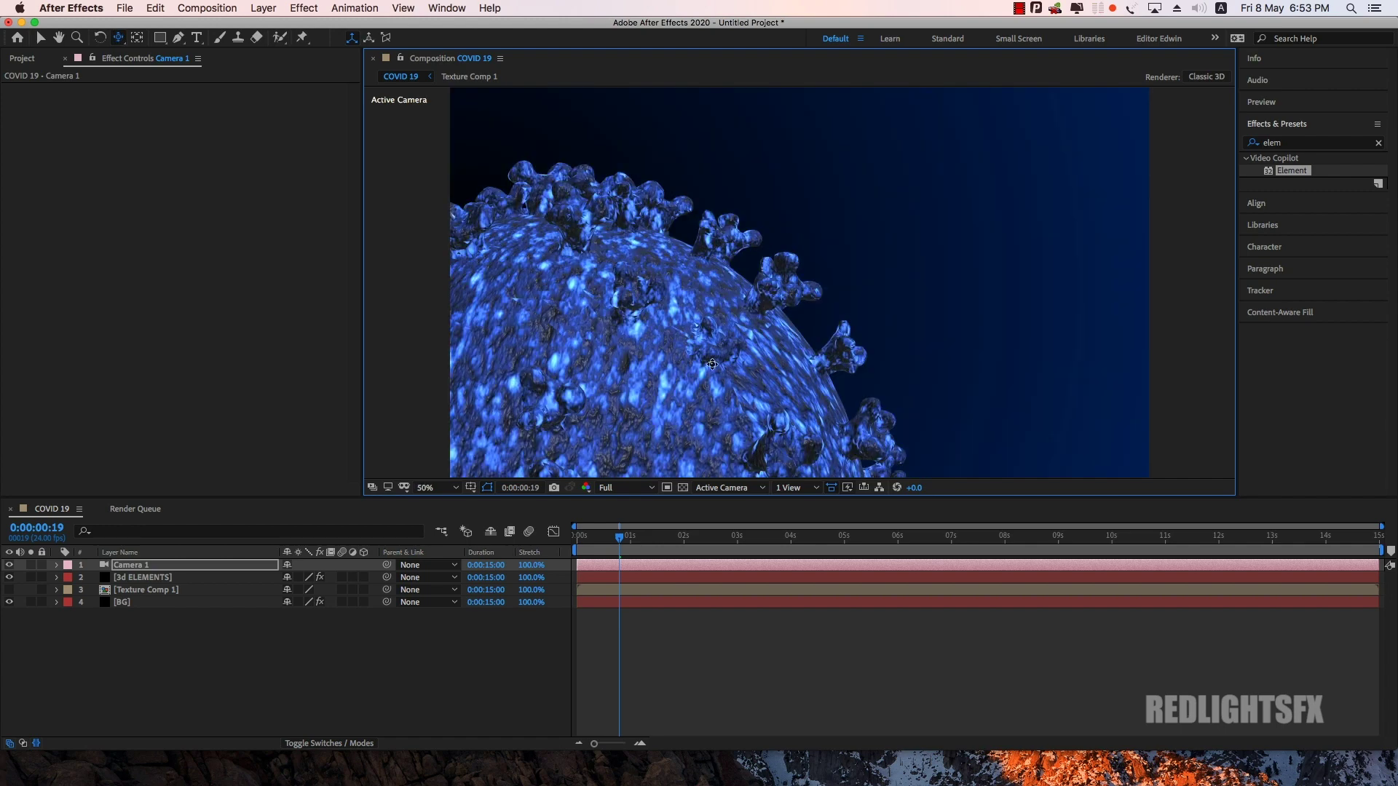
left_click(159, 575)
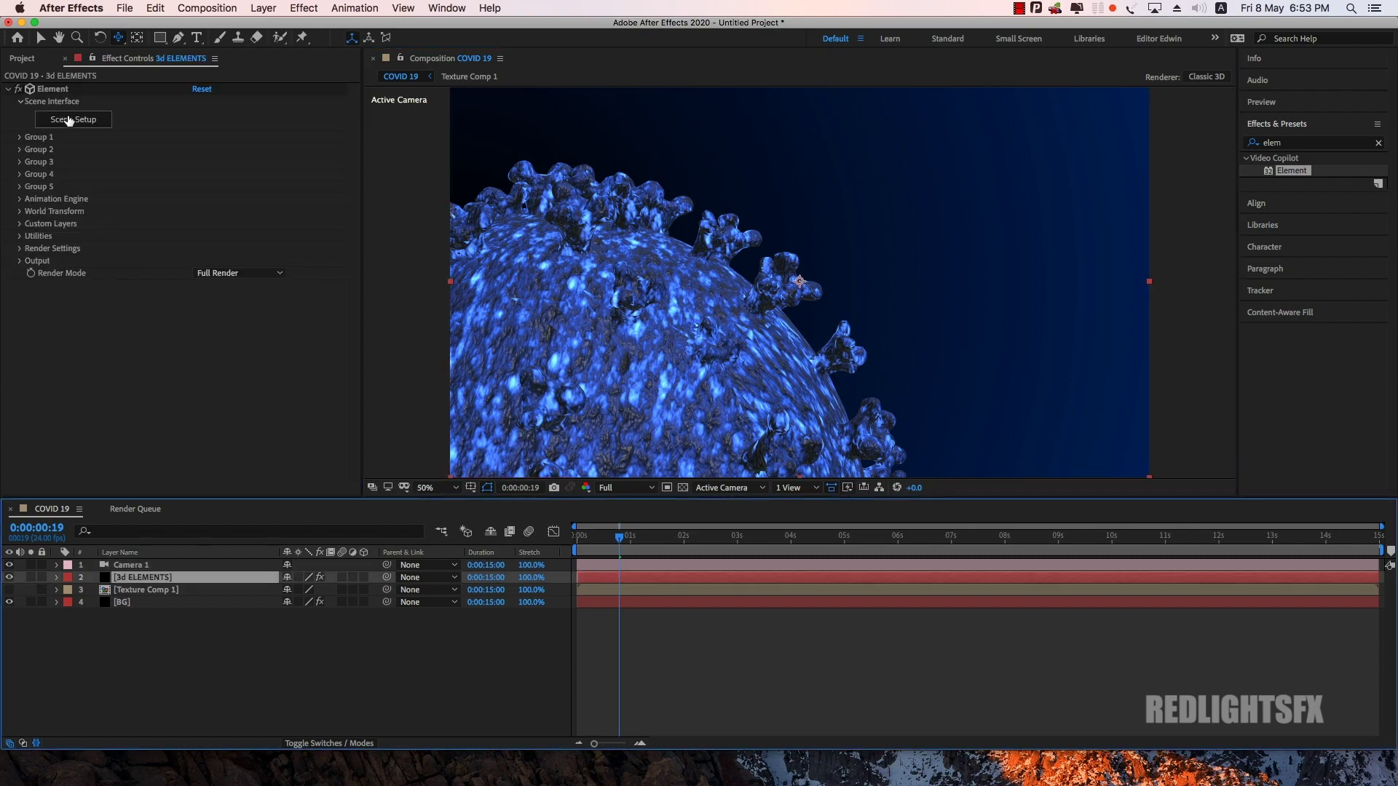
Step: In Element Scene Setup, set the virus material's illumination intensity to 50%
left_click(67, 121)
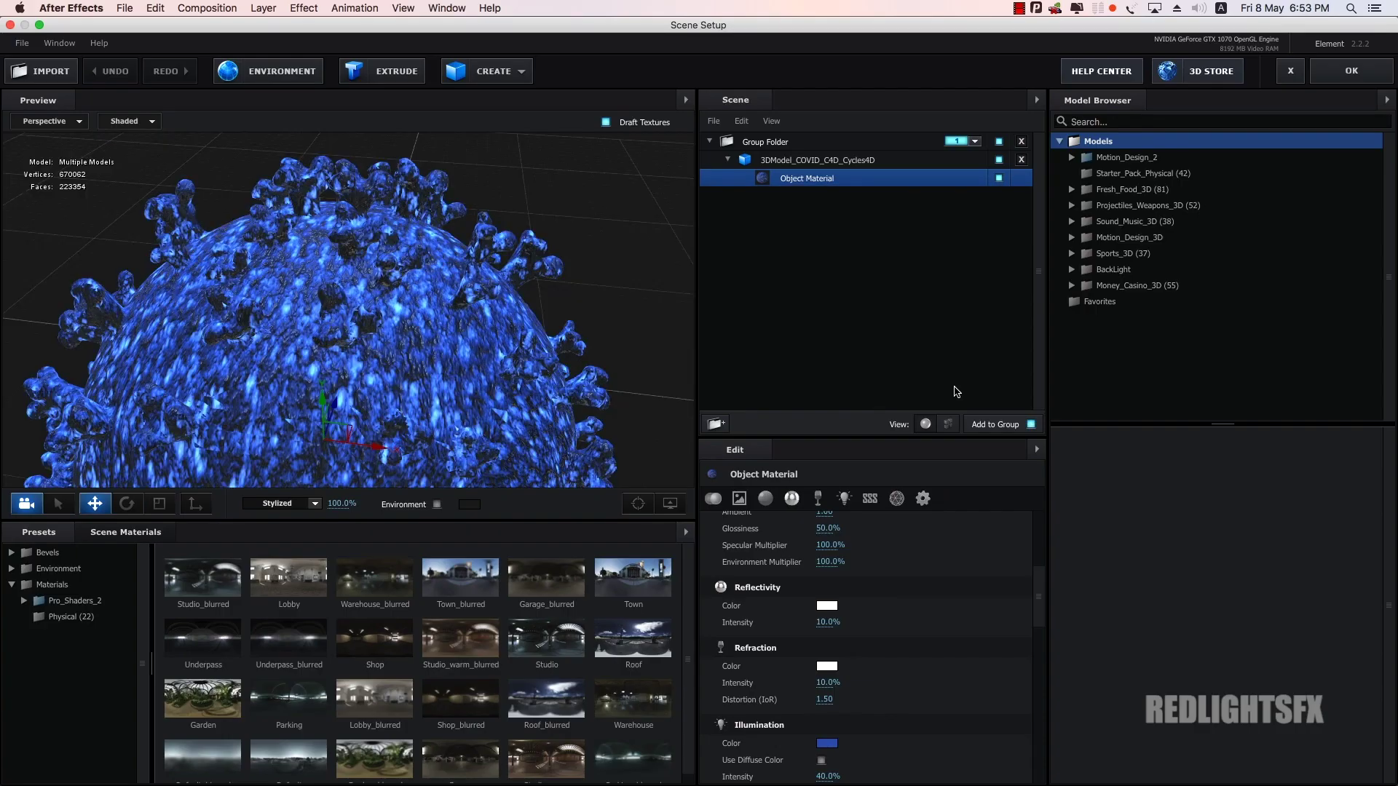
left_click_drag(1040, 618, 1042, 626)
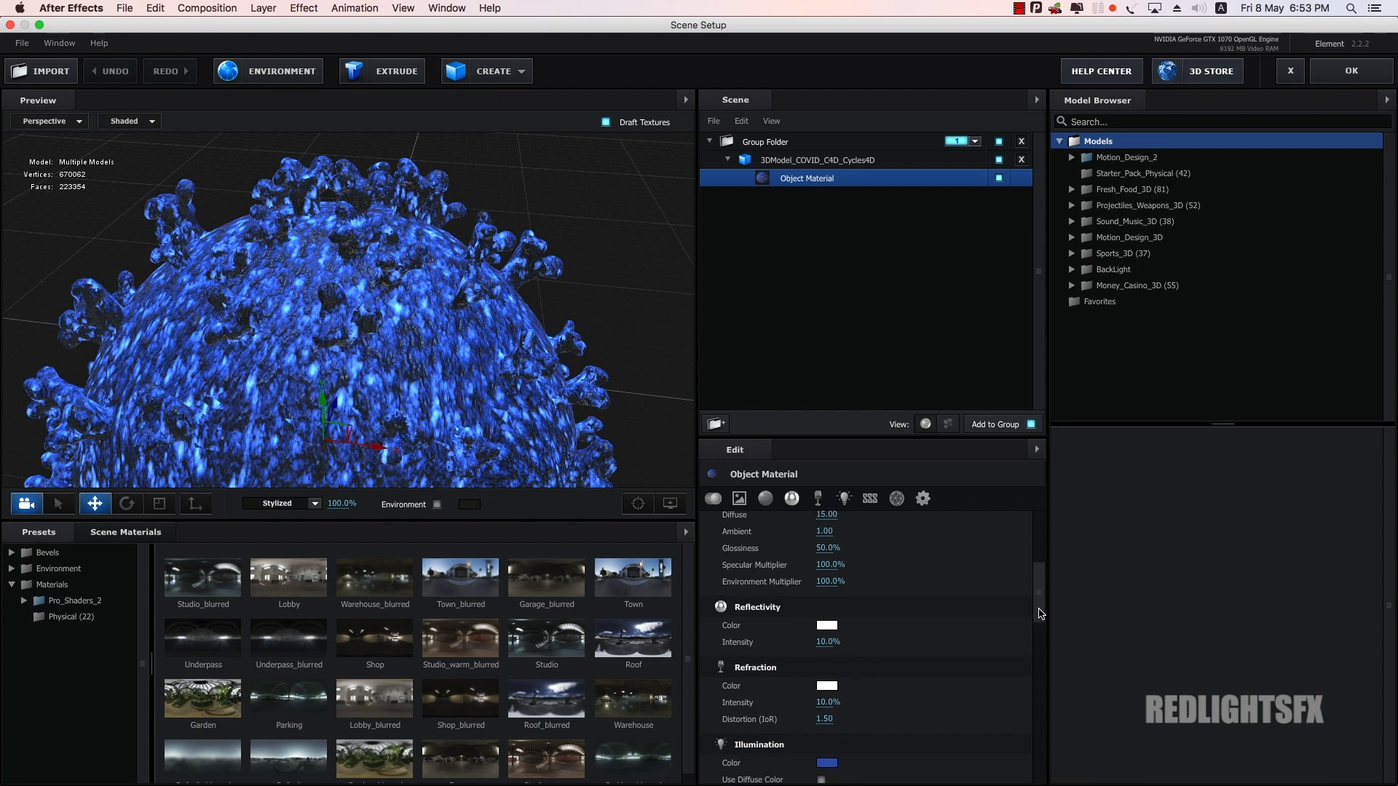
scroll(1042, 626, "down", 2)
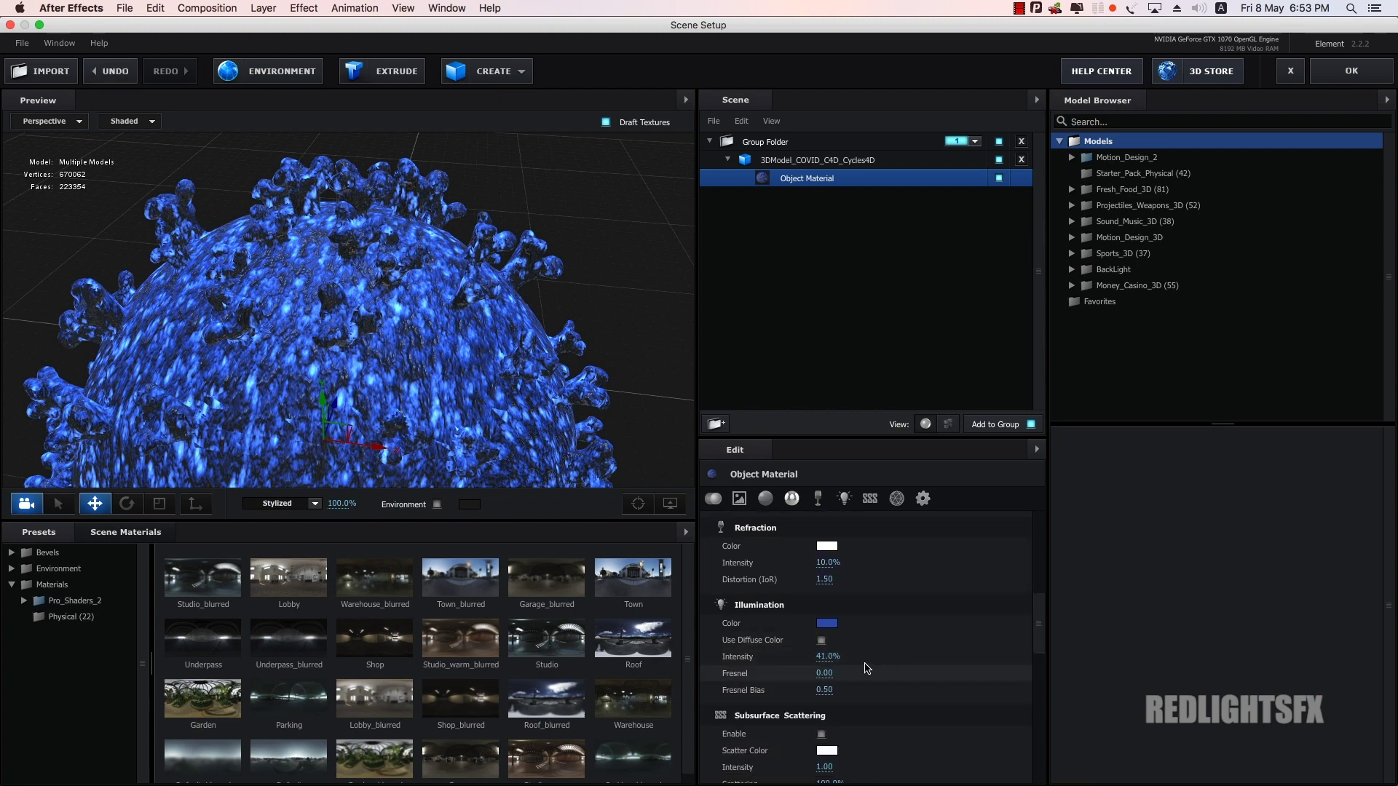
left_click(824, 657)
type("50")
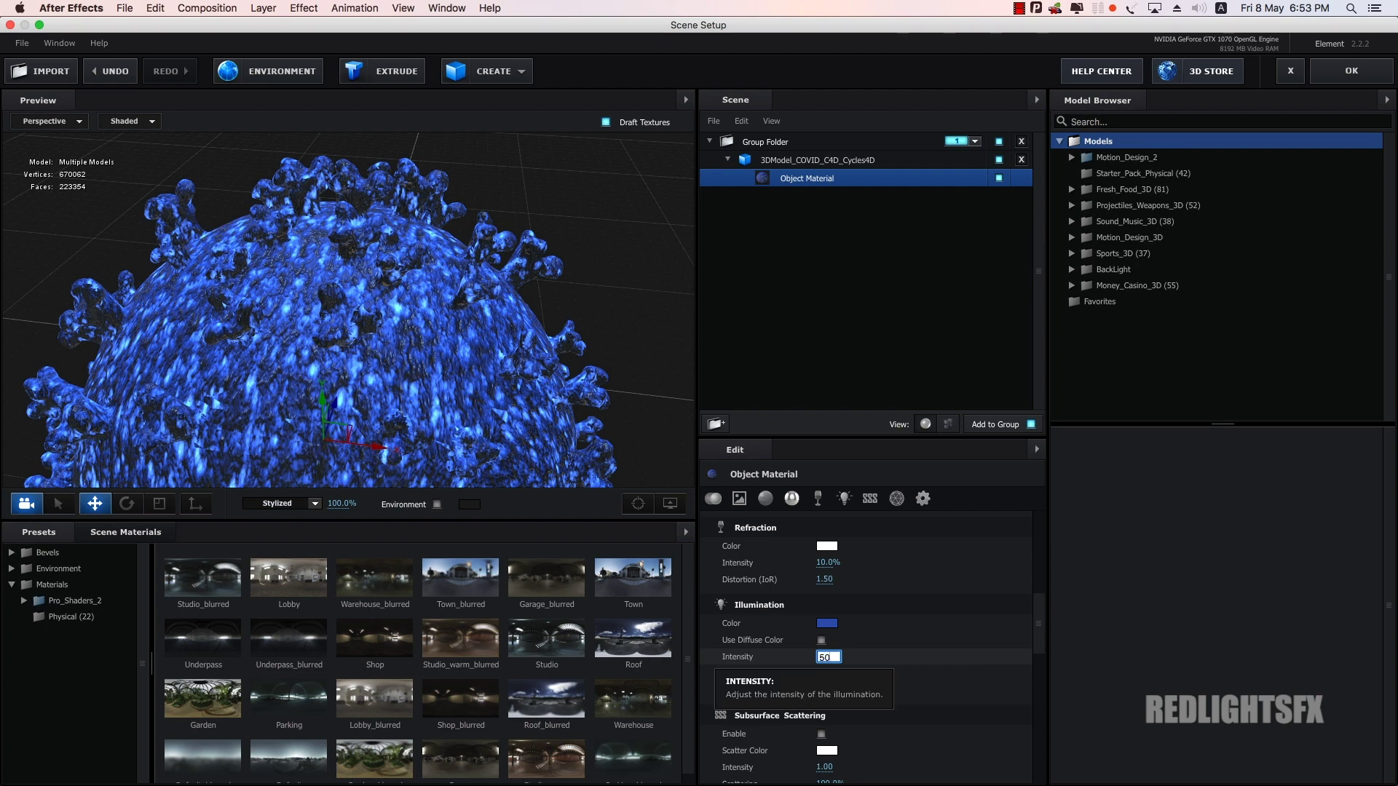
key("Return")
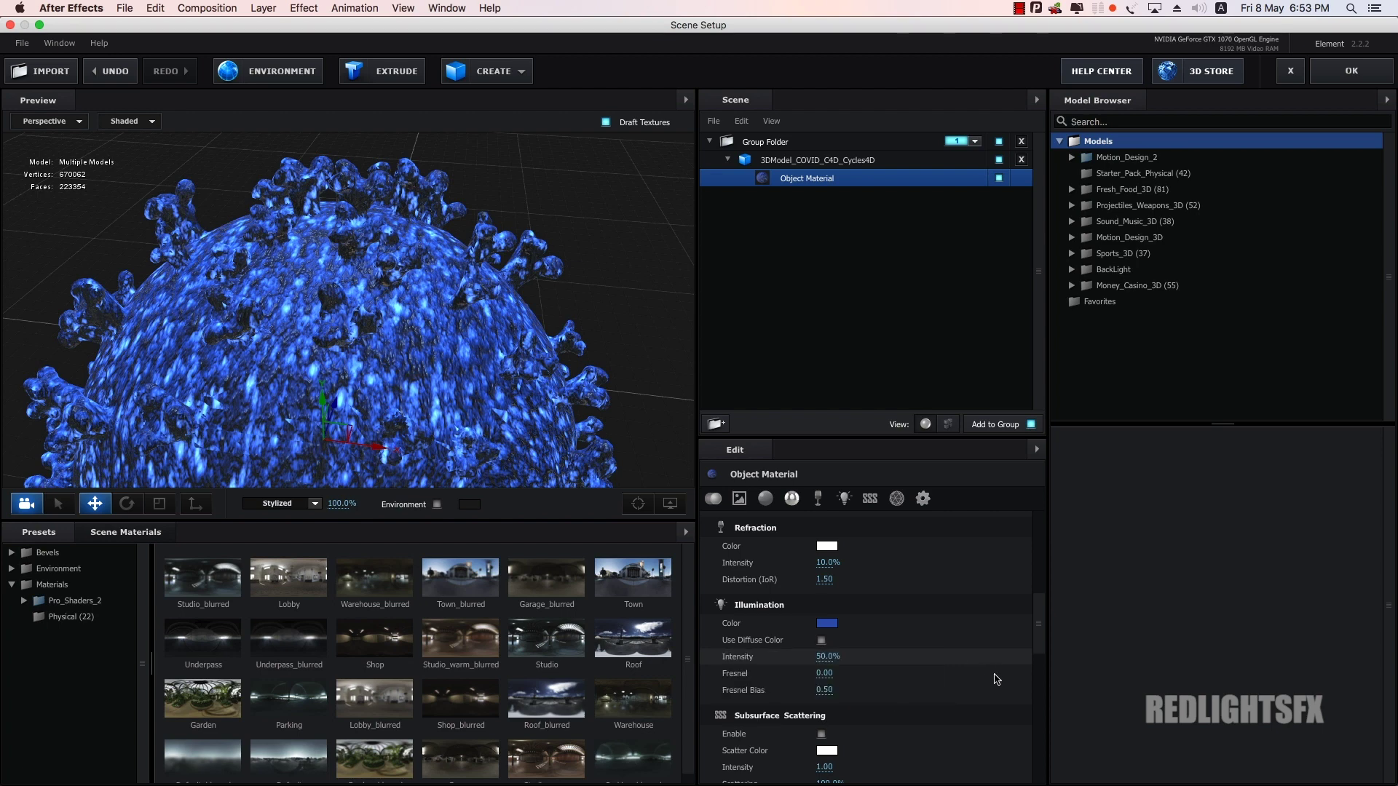
Step: Adjust the material glossiness down and back up to about 40%
scroll(1041, 641, "up", 4)
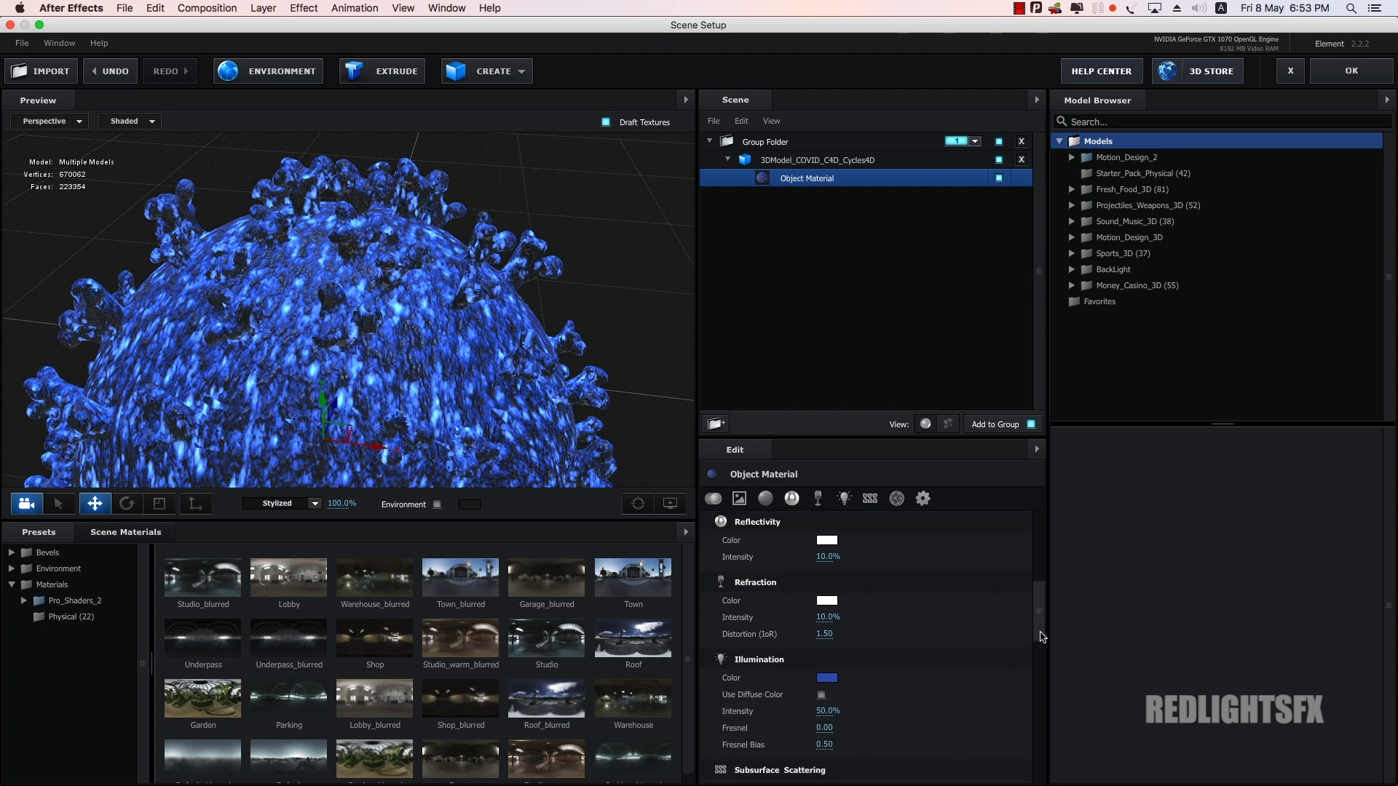
scroll(1045, 628, "up", 4)
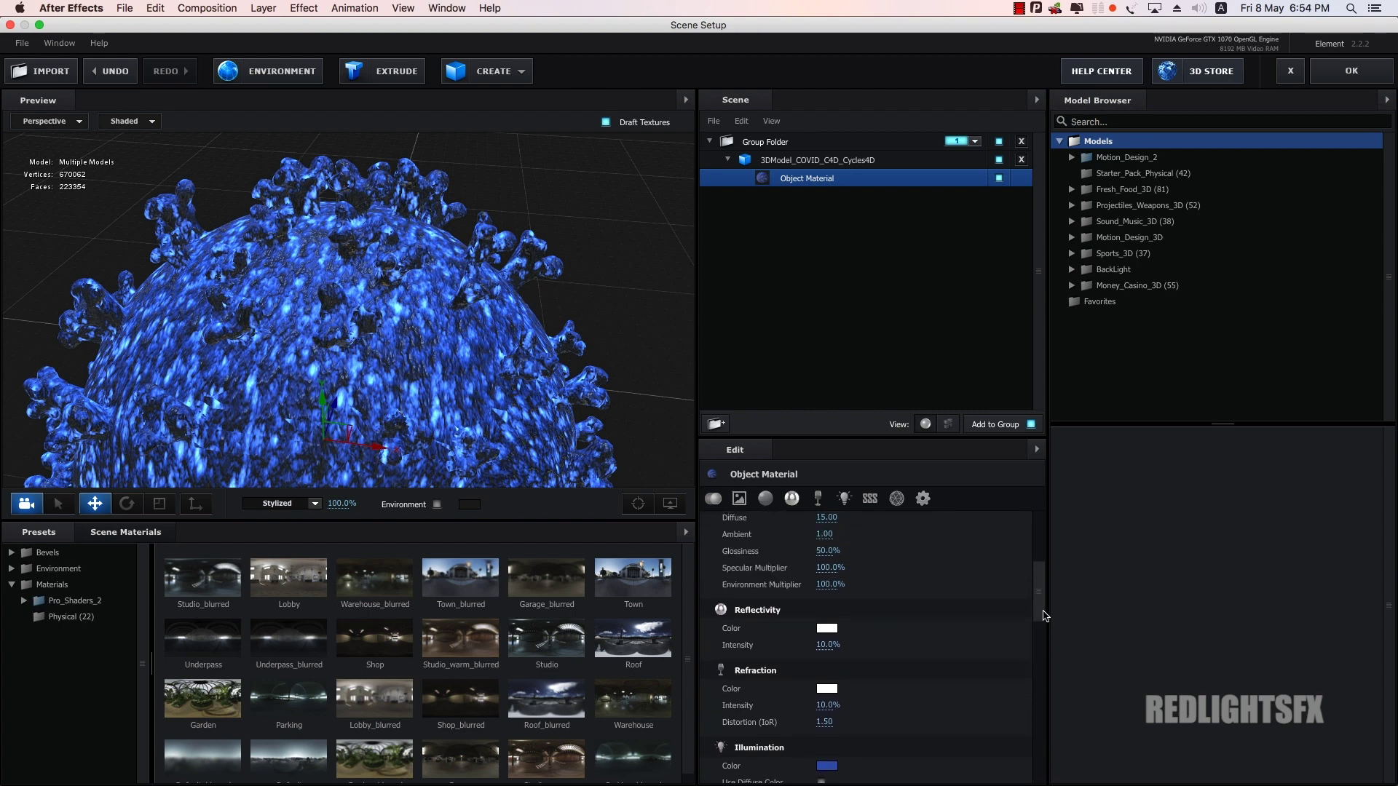
left_click_drag(824, 568, 808, 565)
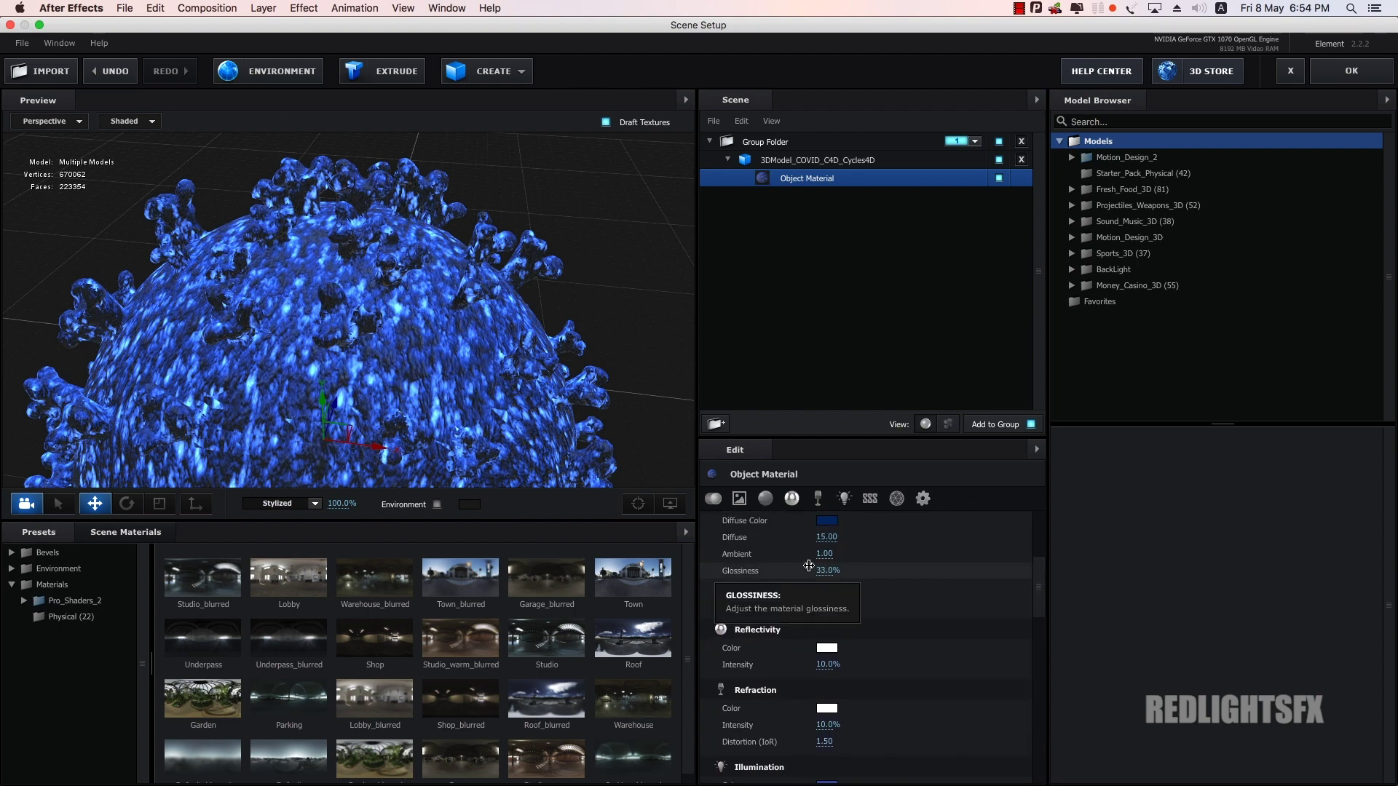
scroll(479, 355, "up", 3)
scroll(479, 354, "up", 3)
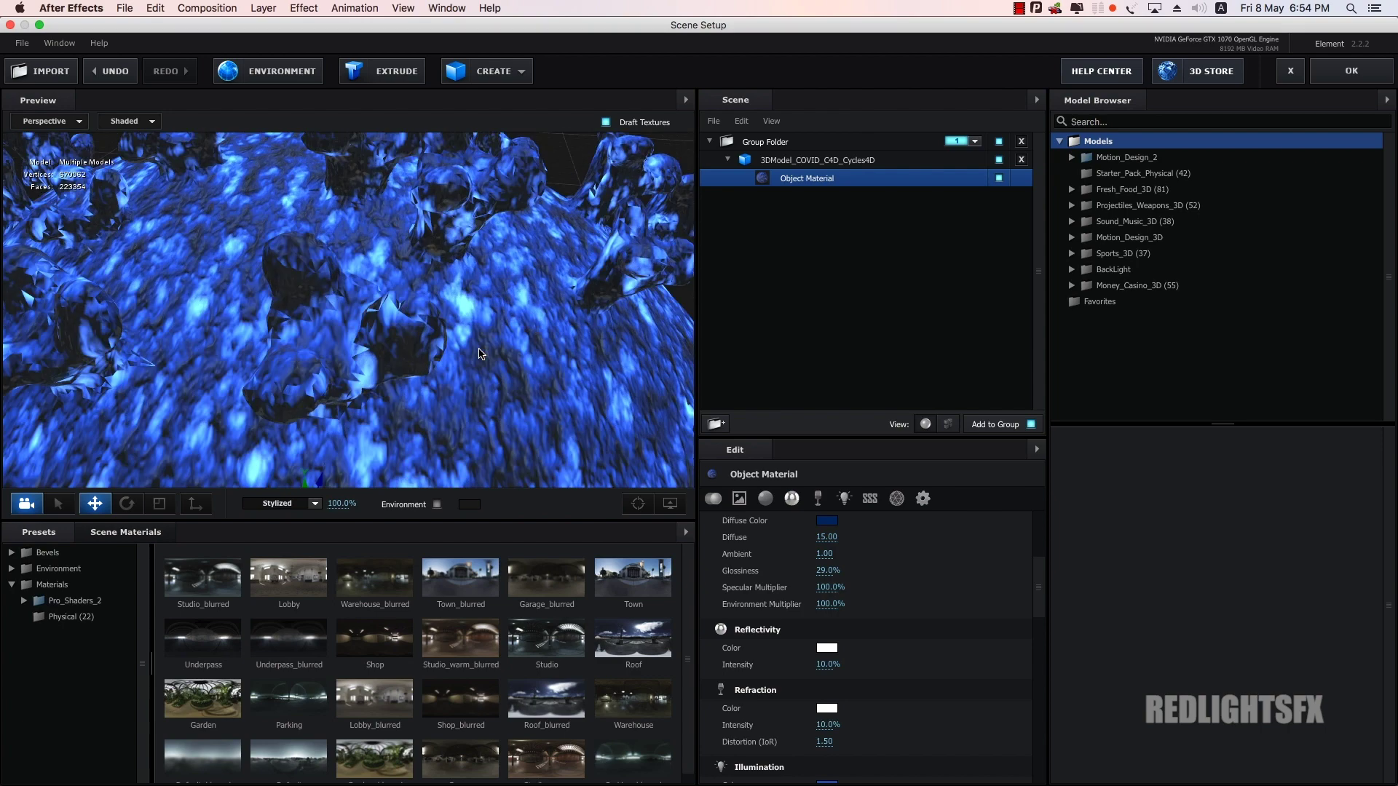
left_click_drag(602, 431, 582, 409)
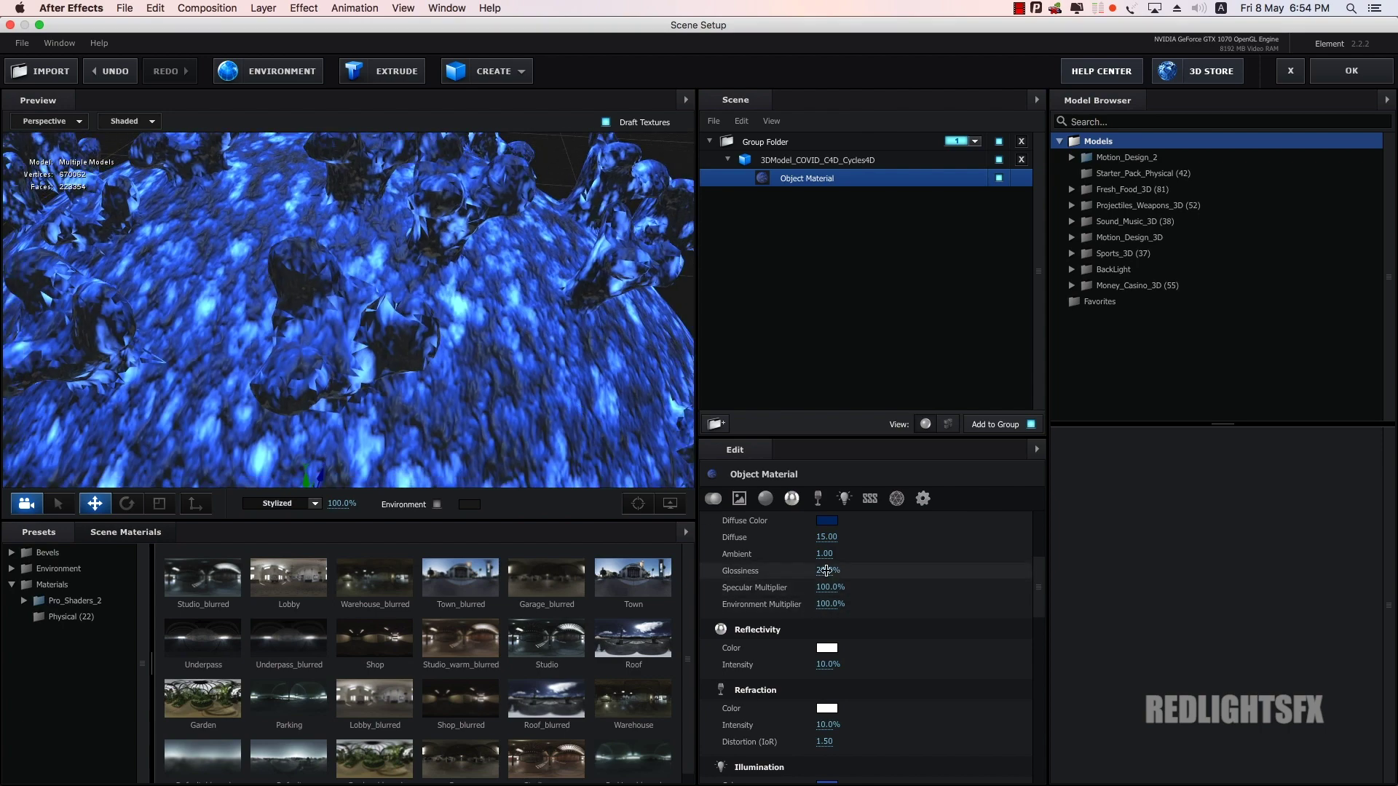
left_click_drag(823, 571, 827, 564)
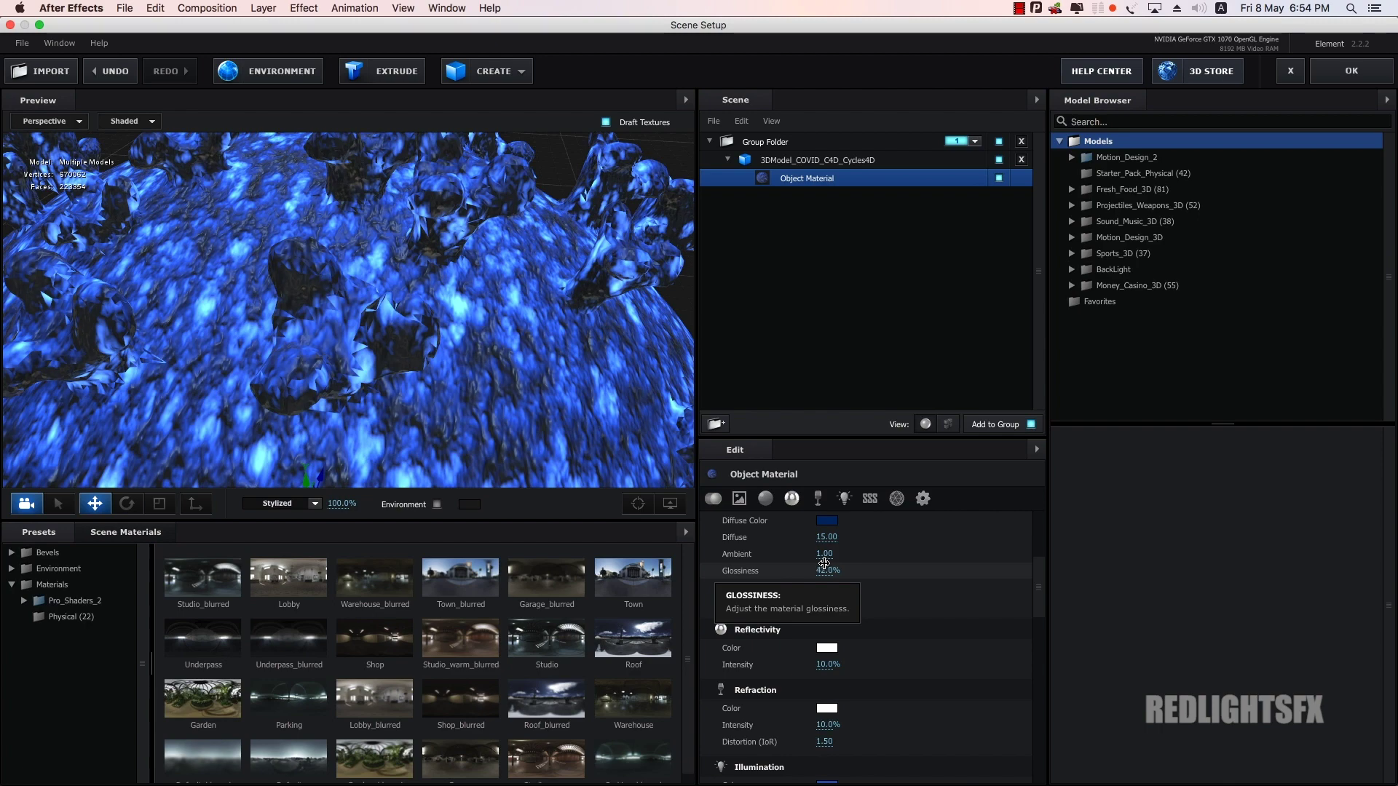
scroll(800, 576, "up", 3)
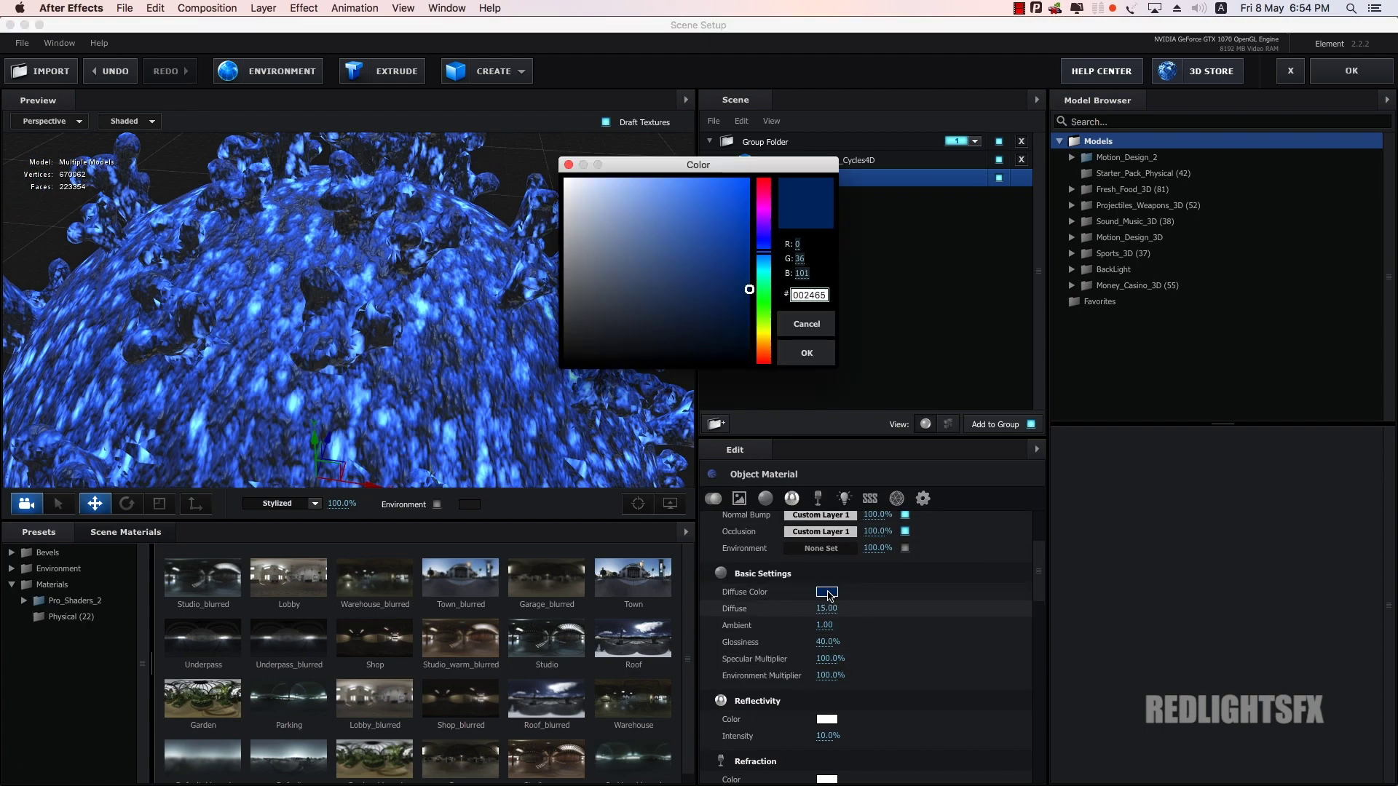
Step: Set the Diffuse Color to the darker blue 001E55
left_click(827, 592)
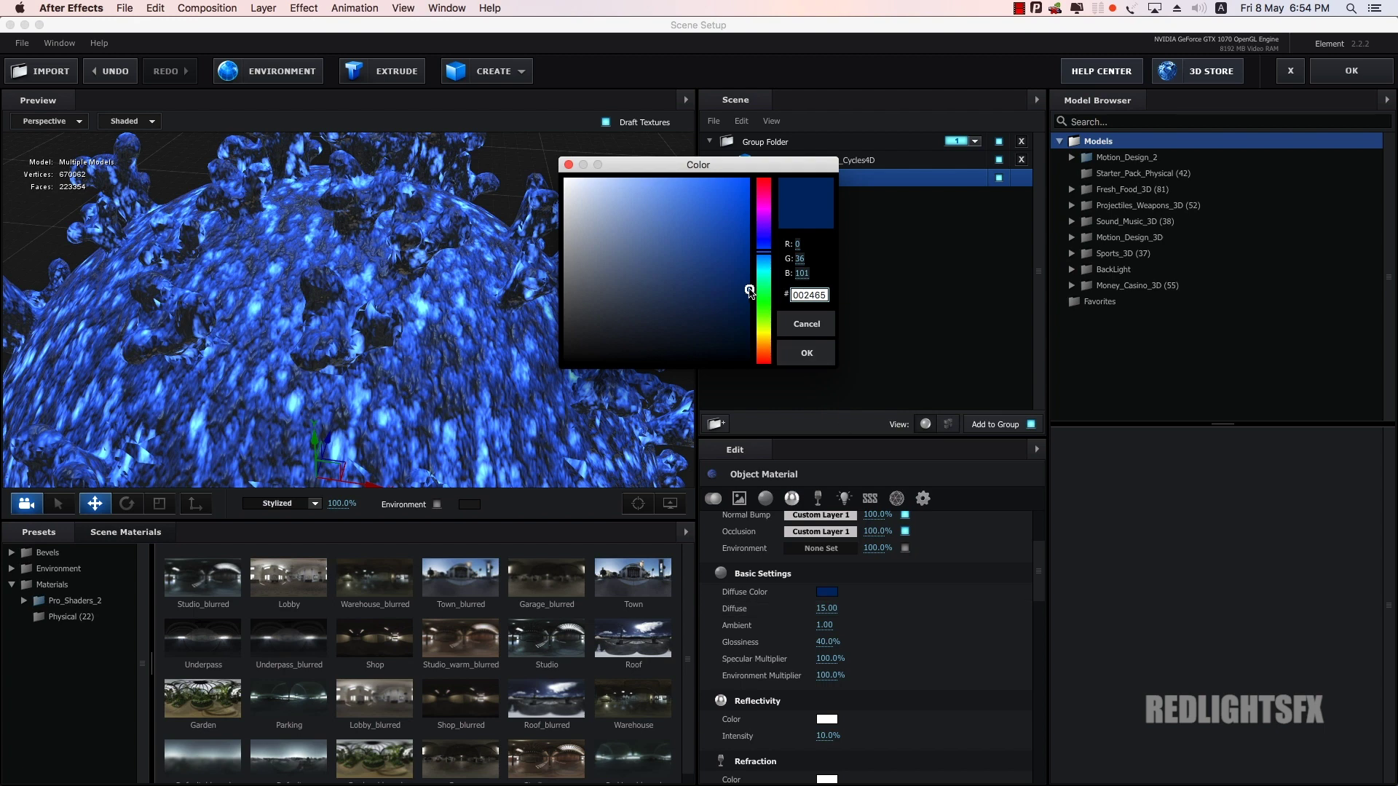
left_click_drag(750, 292, 756, 318)
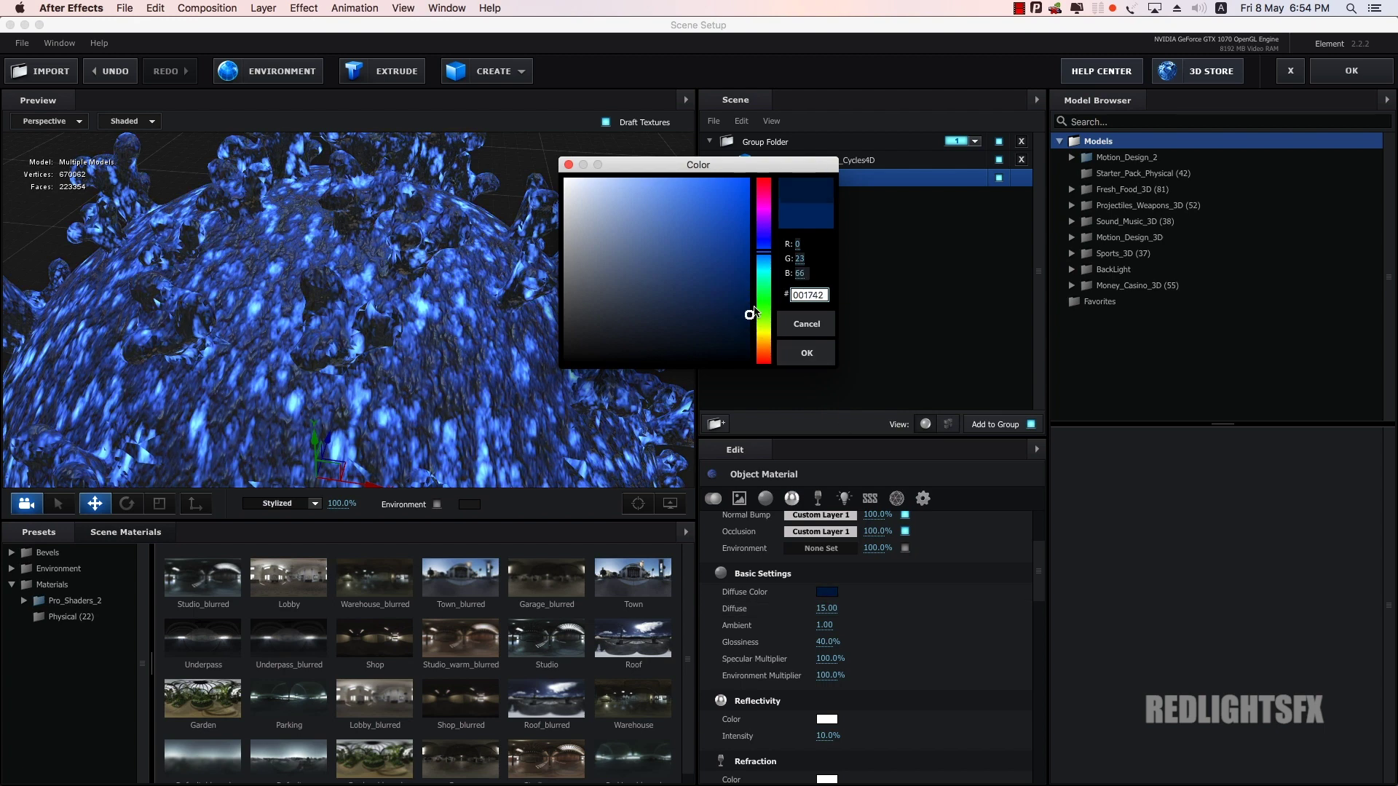
left_click_drag(755, 311, 750, 301)
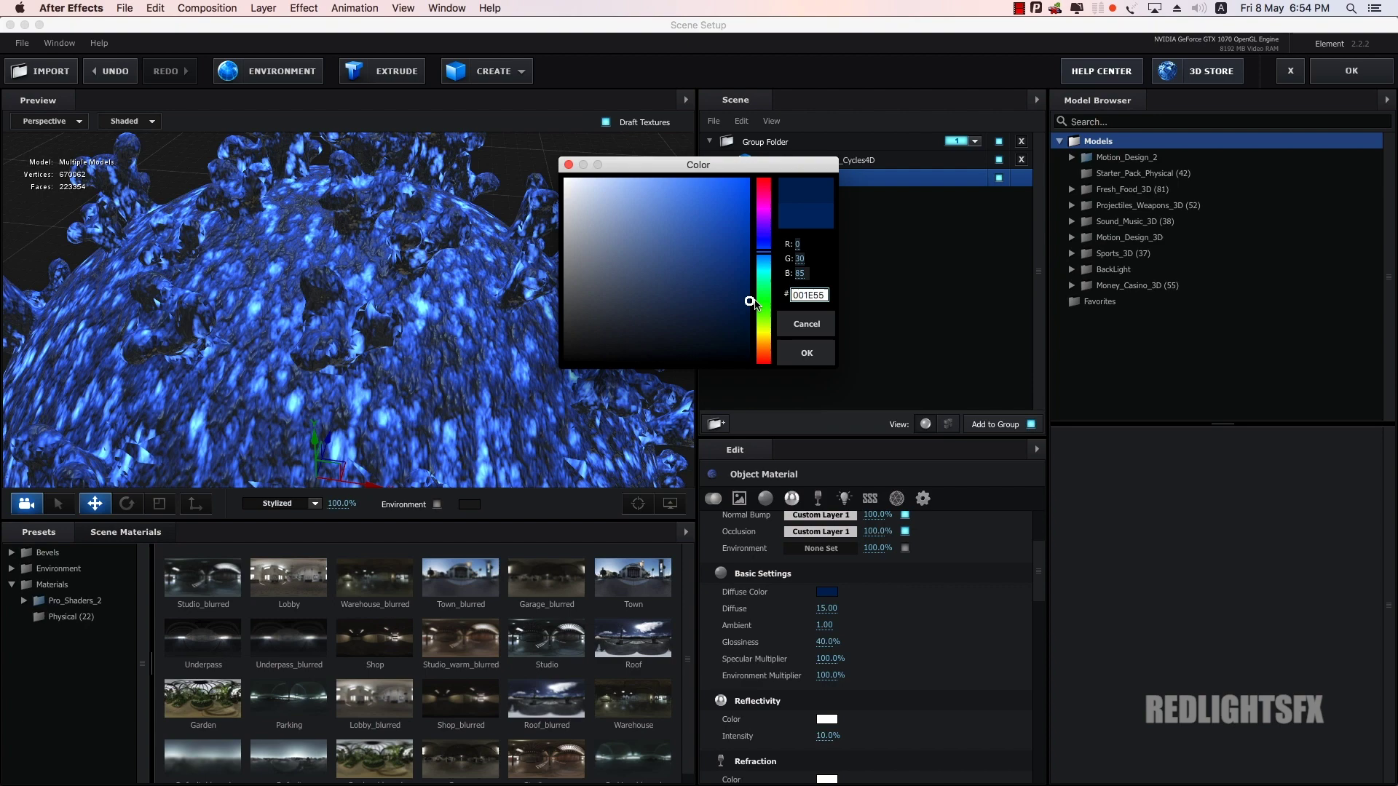
left_click(813, 351)
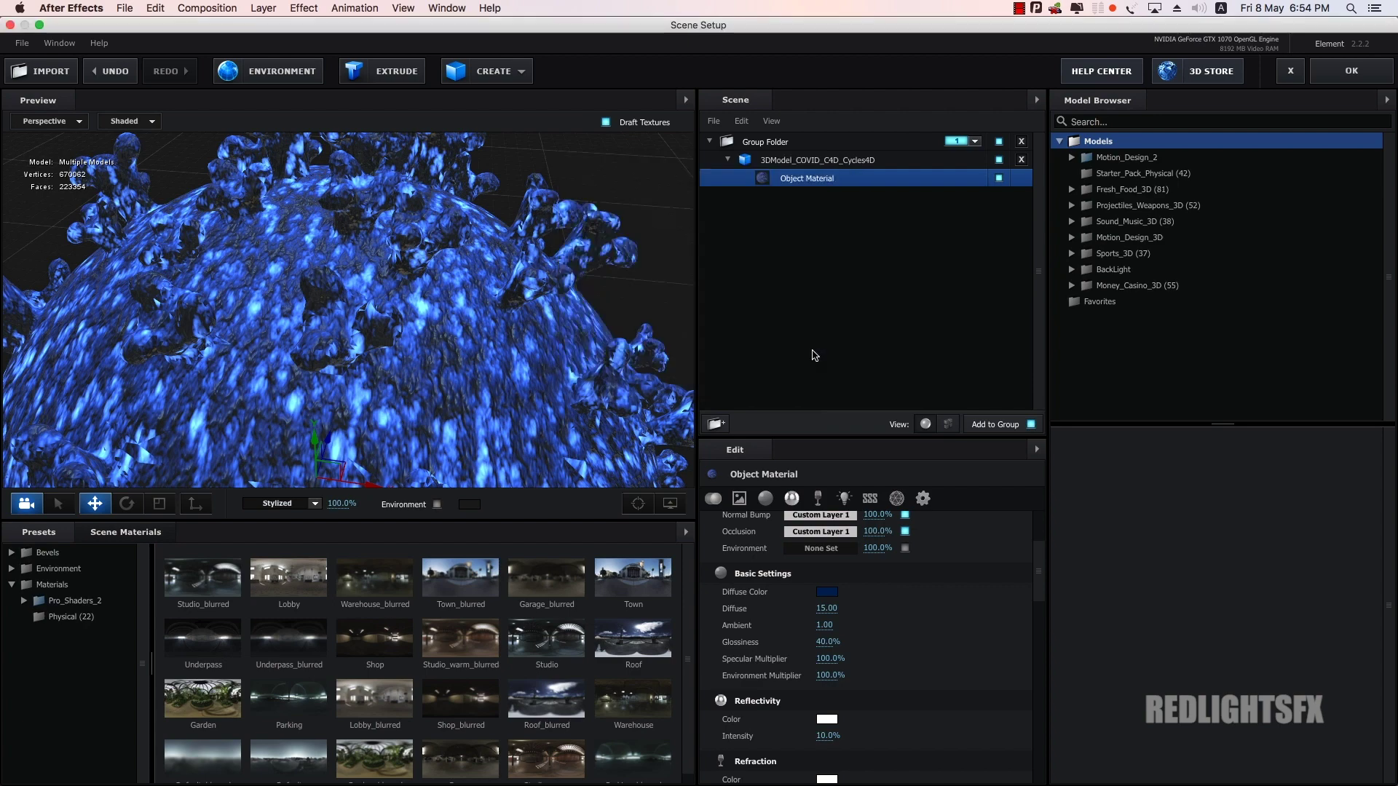
Step: Close Scene Setup and turn on enhanced multisampling in the 3d ELEMENTS Output settings
left_click(1338, 76)
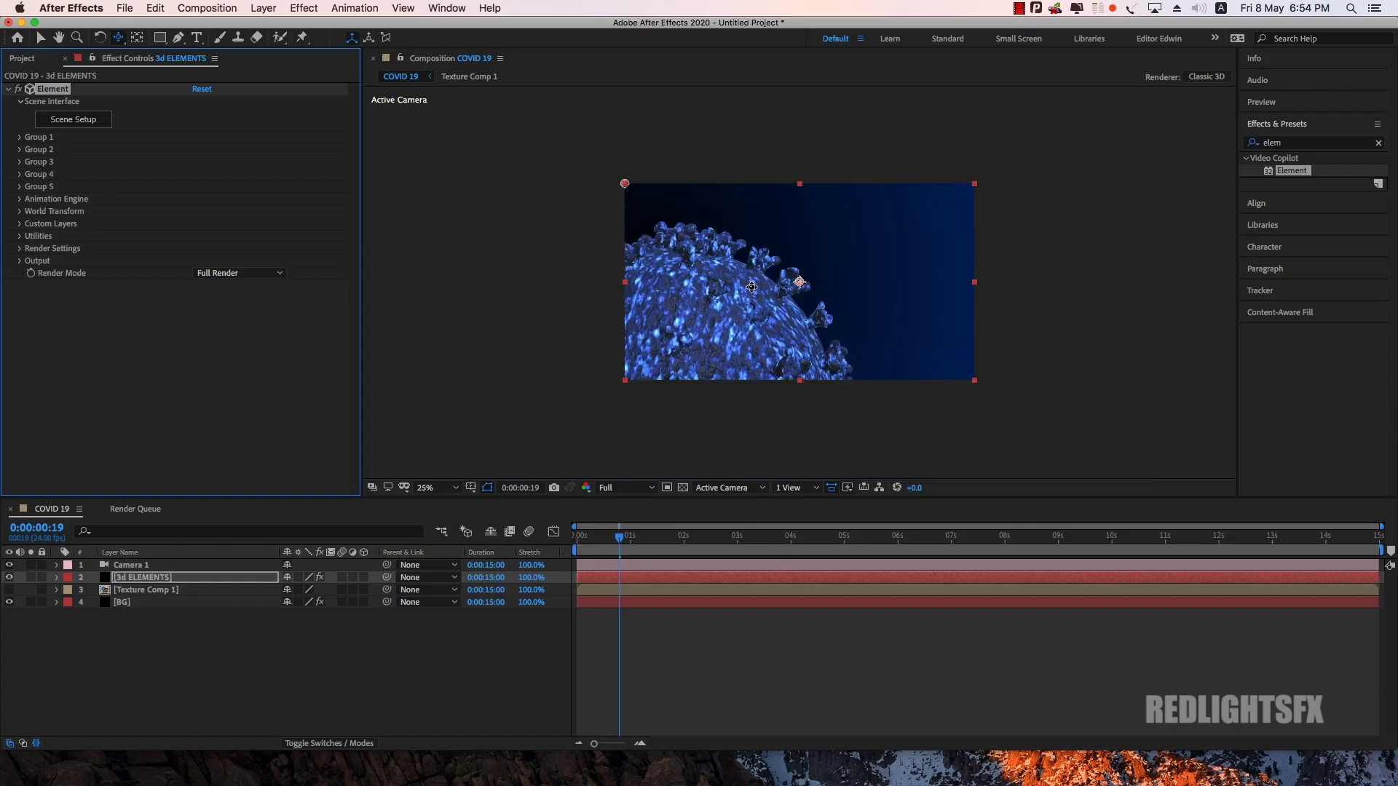
left_click(142, 579)
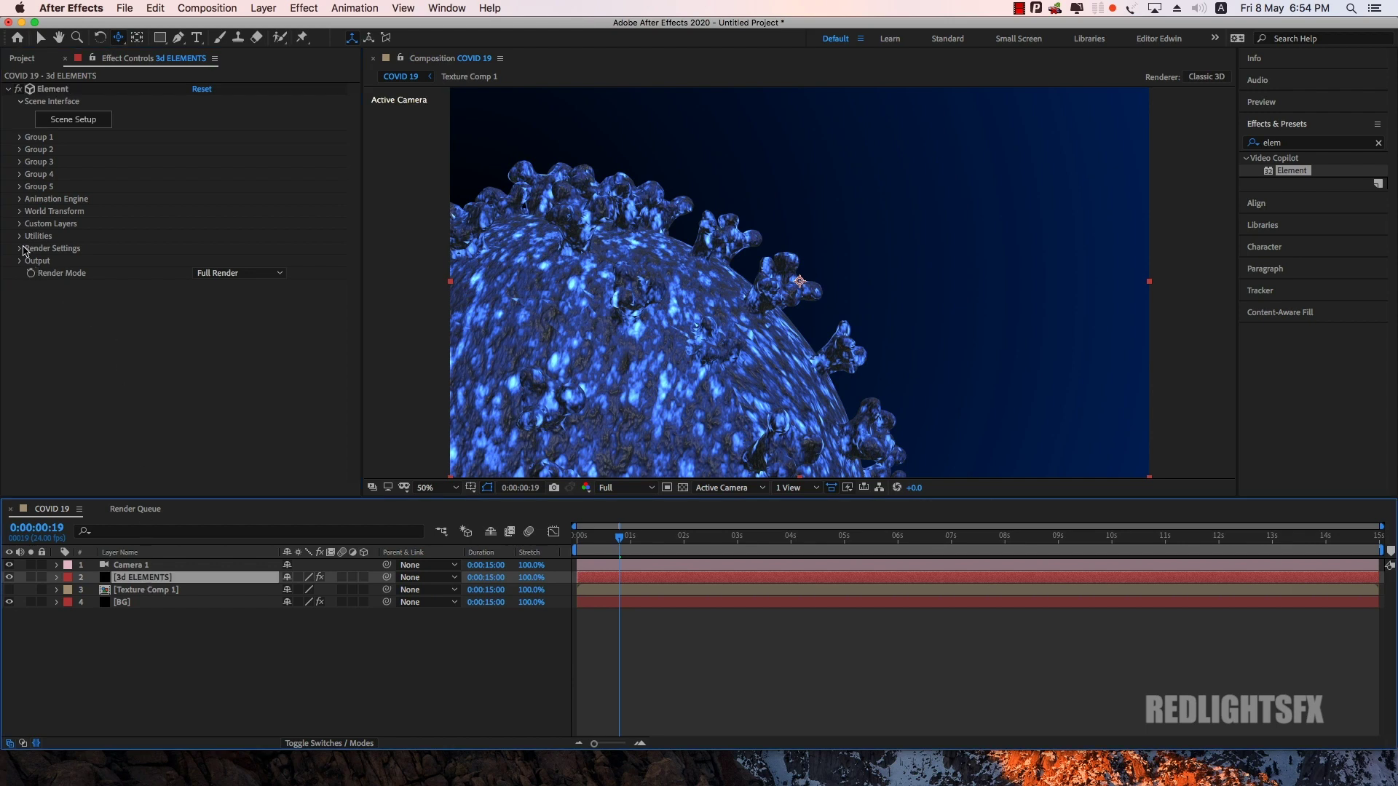
left_click(19, 262)
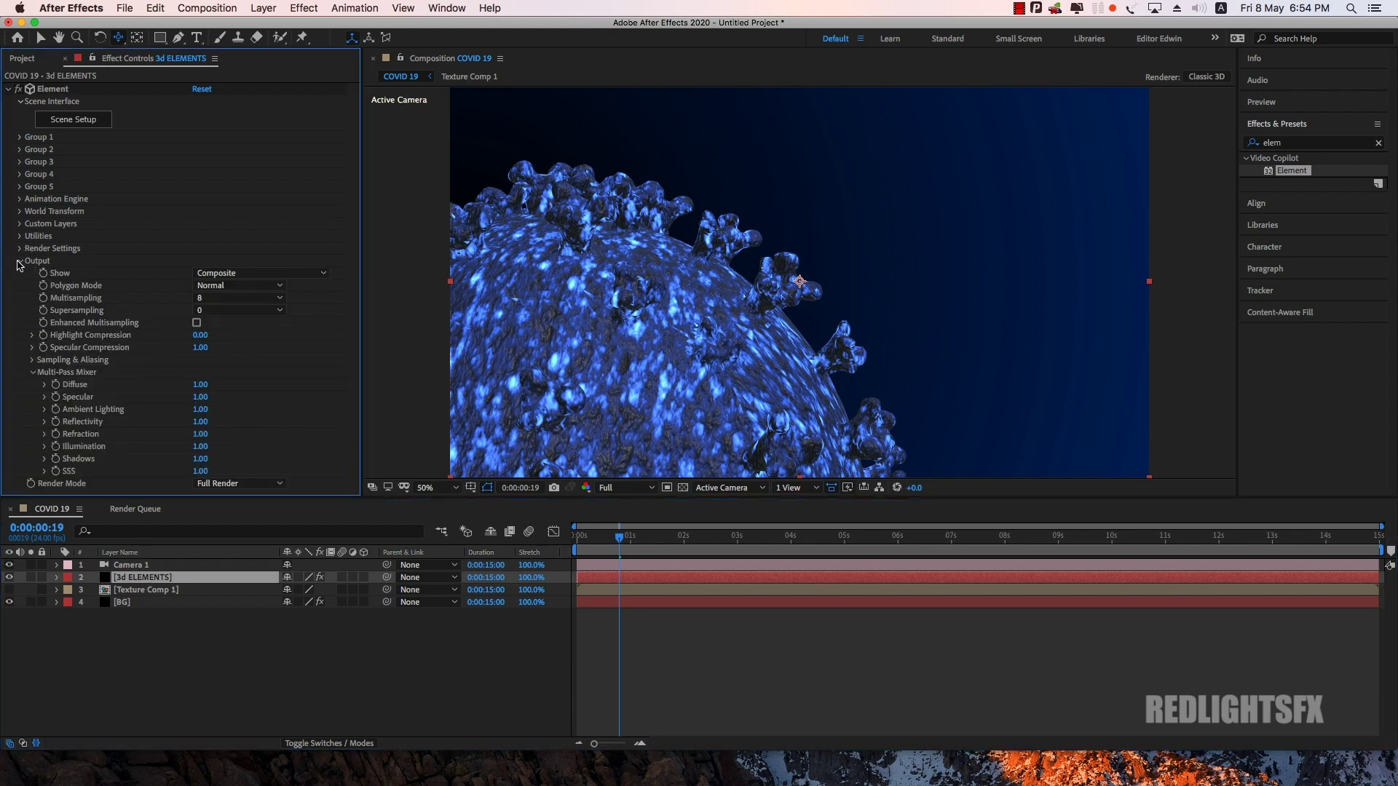
left_click(196, 323)
left_click(20, 262)
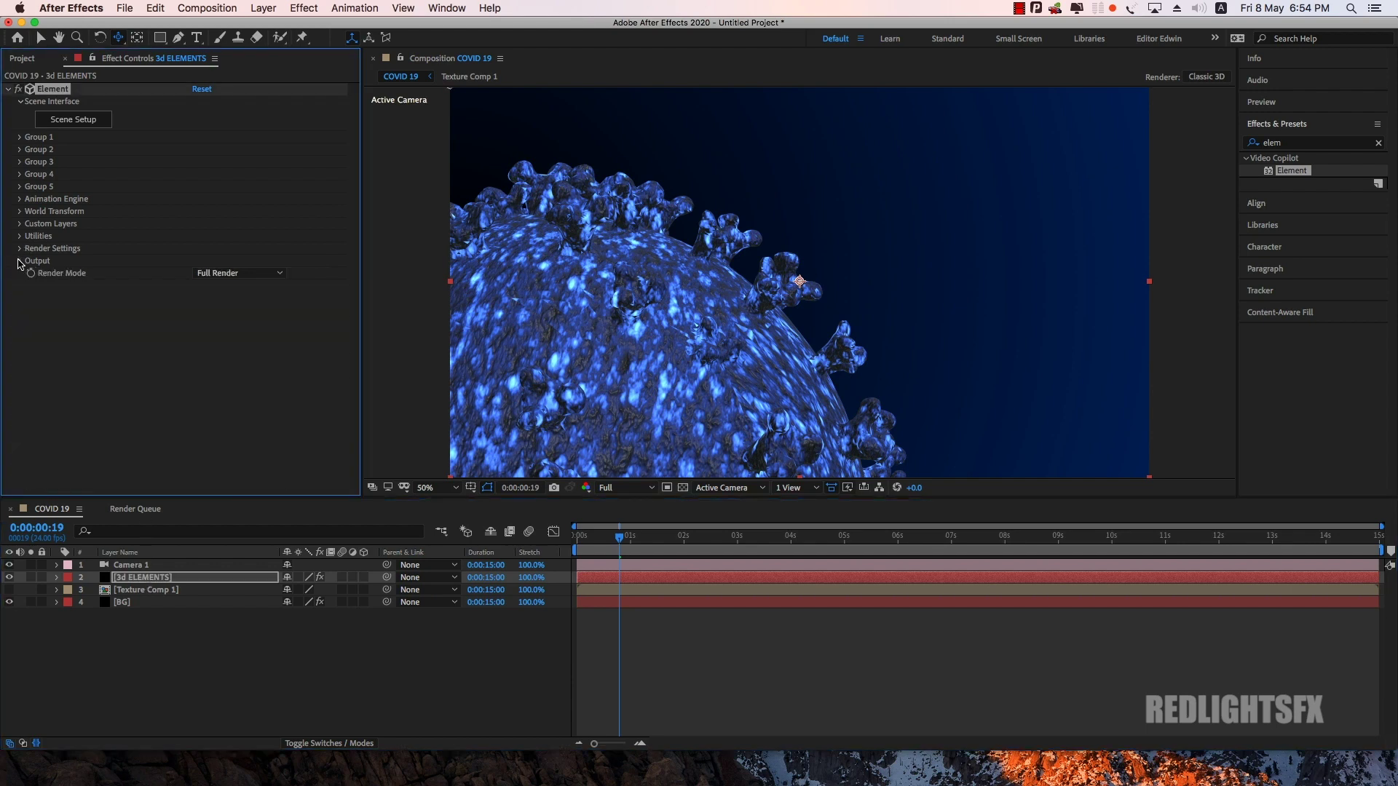
Step: Set Group 1's Noise deform to Distortion at 20% intensity, Evolution about 10°, and add an Evolution expression
left_click(20, 138)
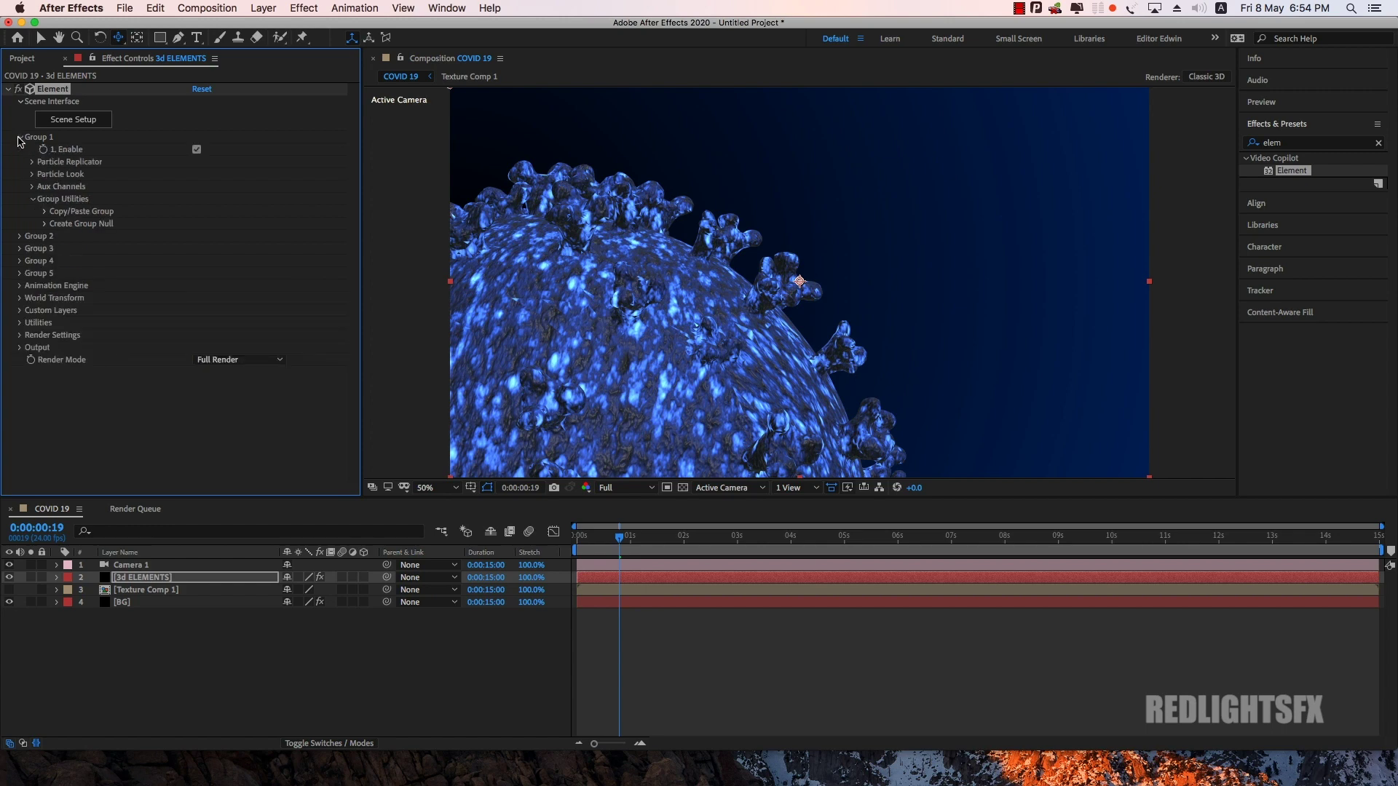
left_click(31, 175)
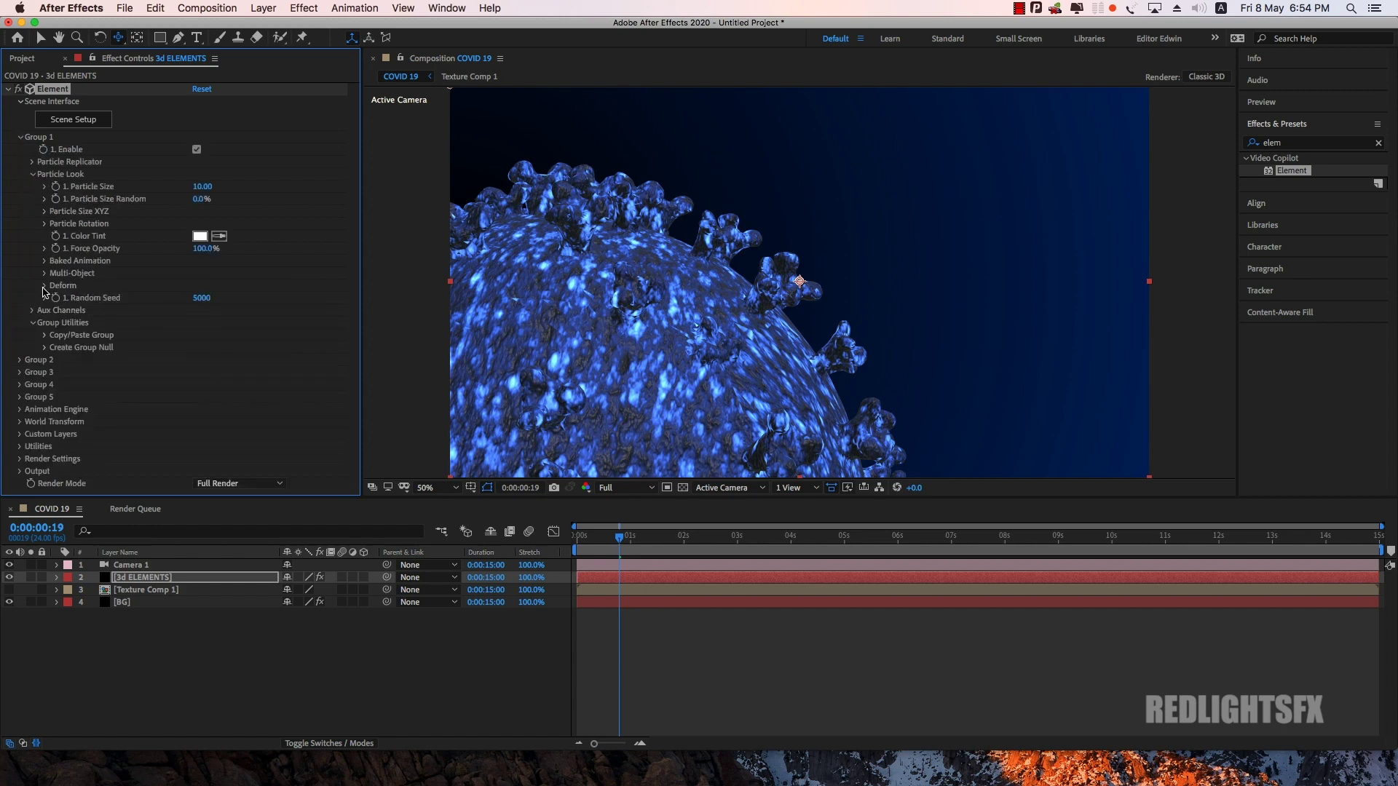
left_click(44, 286)
left_click(55, 348)
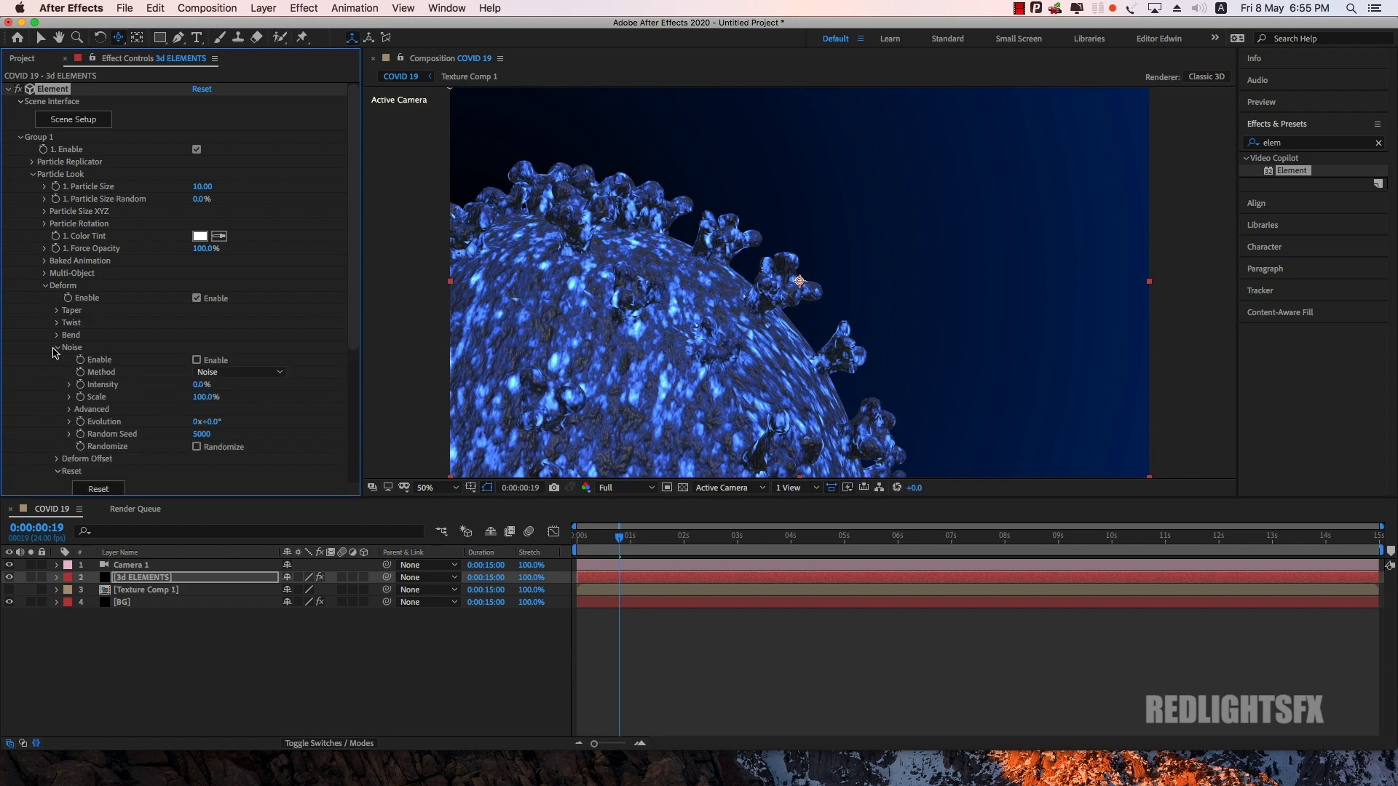
left_click(254, 373)
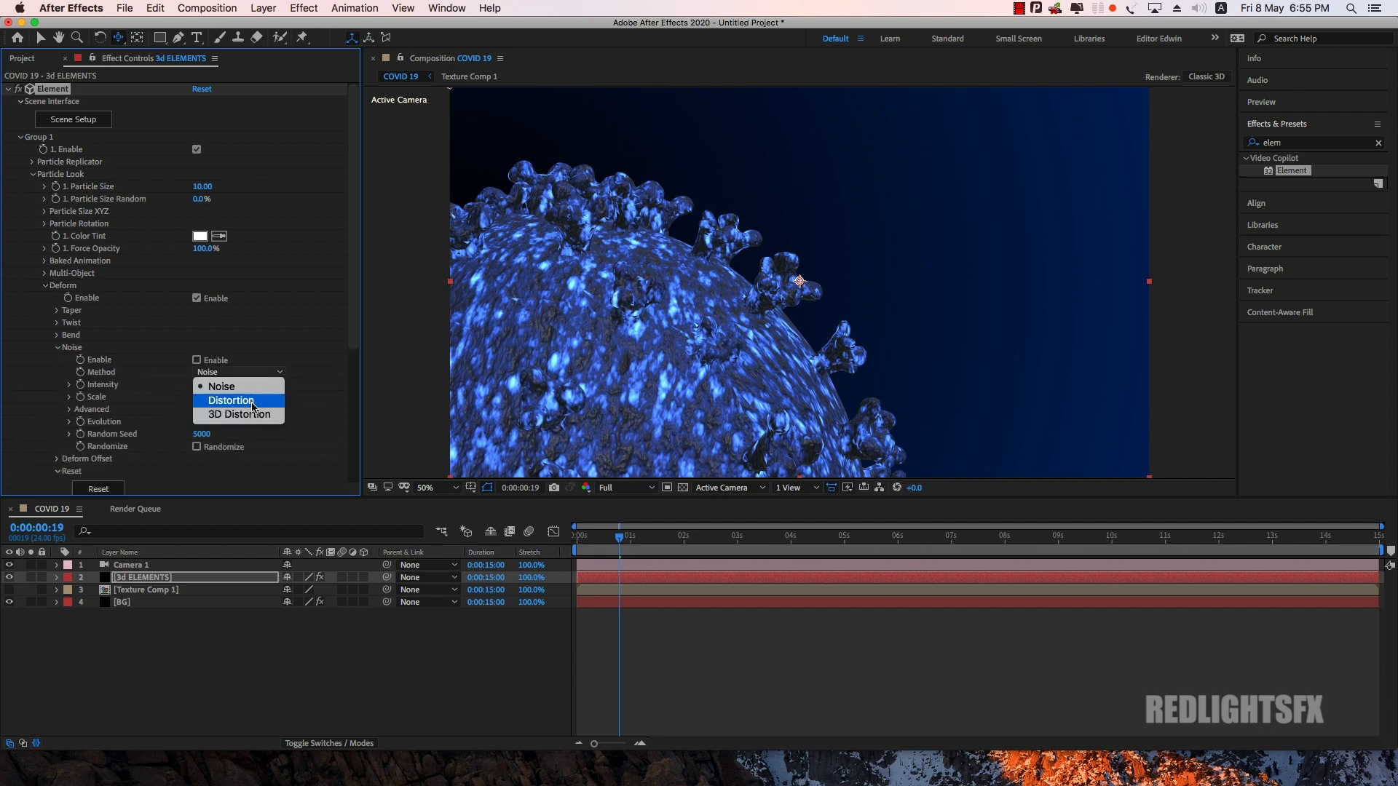
left_click(252, 401)
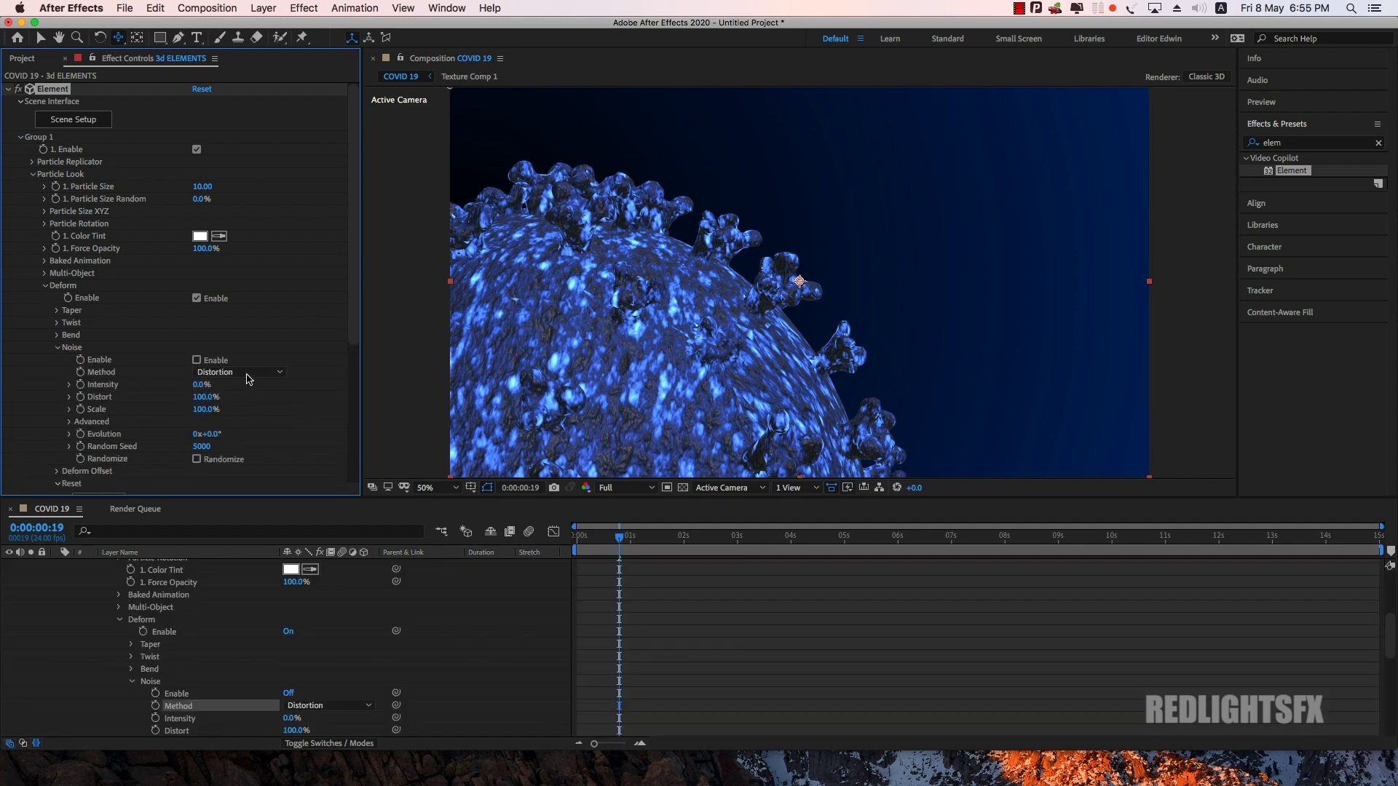
left_click(204, 384)
type("20")
key("Return")
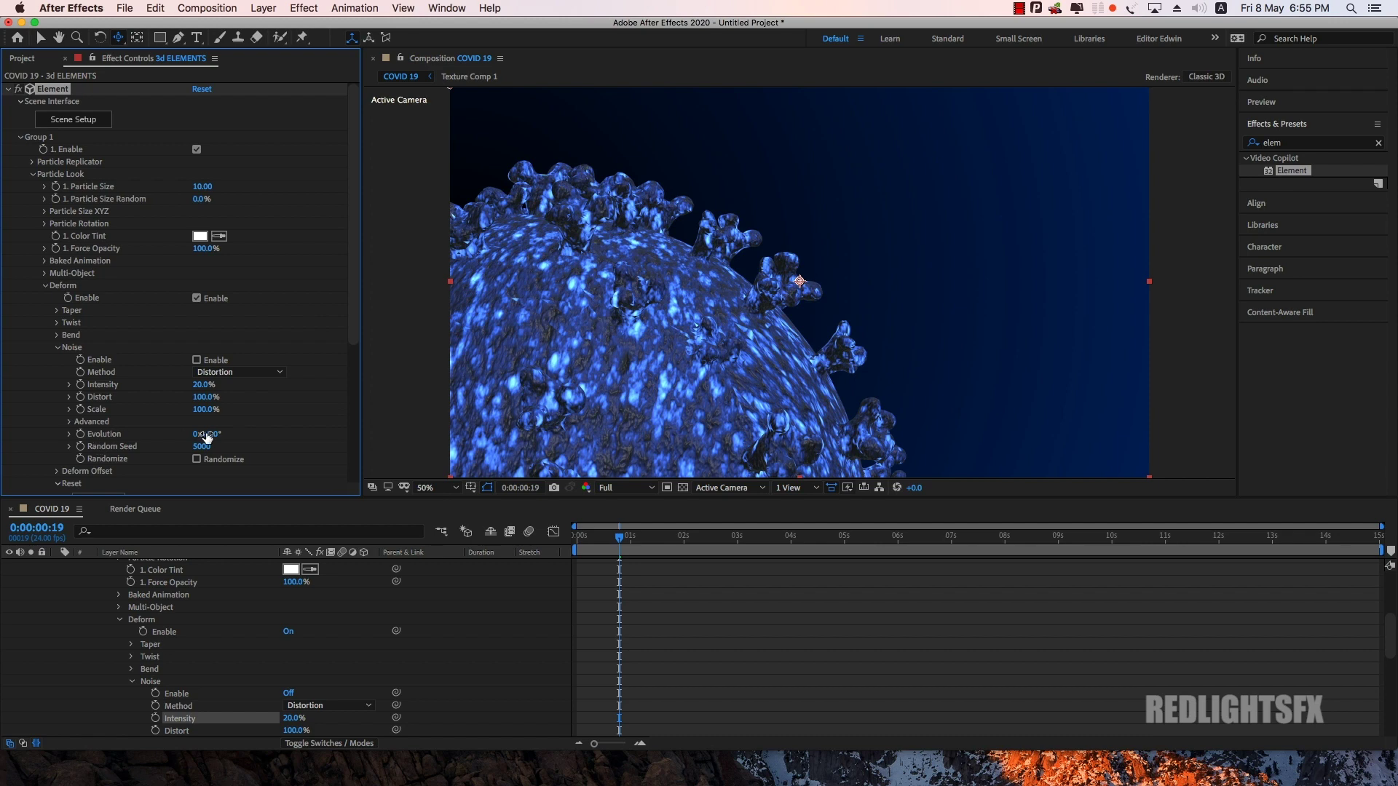
left_click_drag(209, 434, 216, 434)
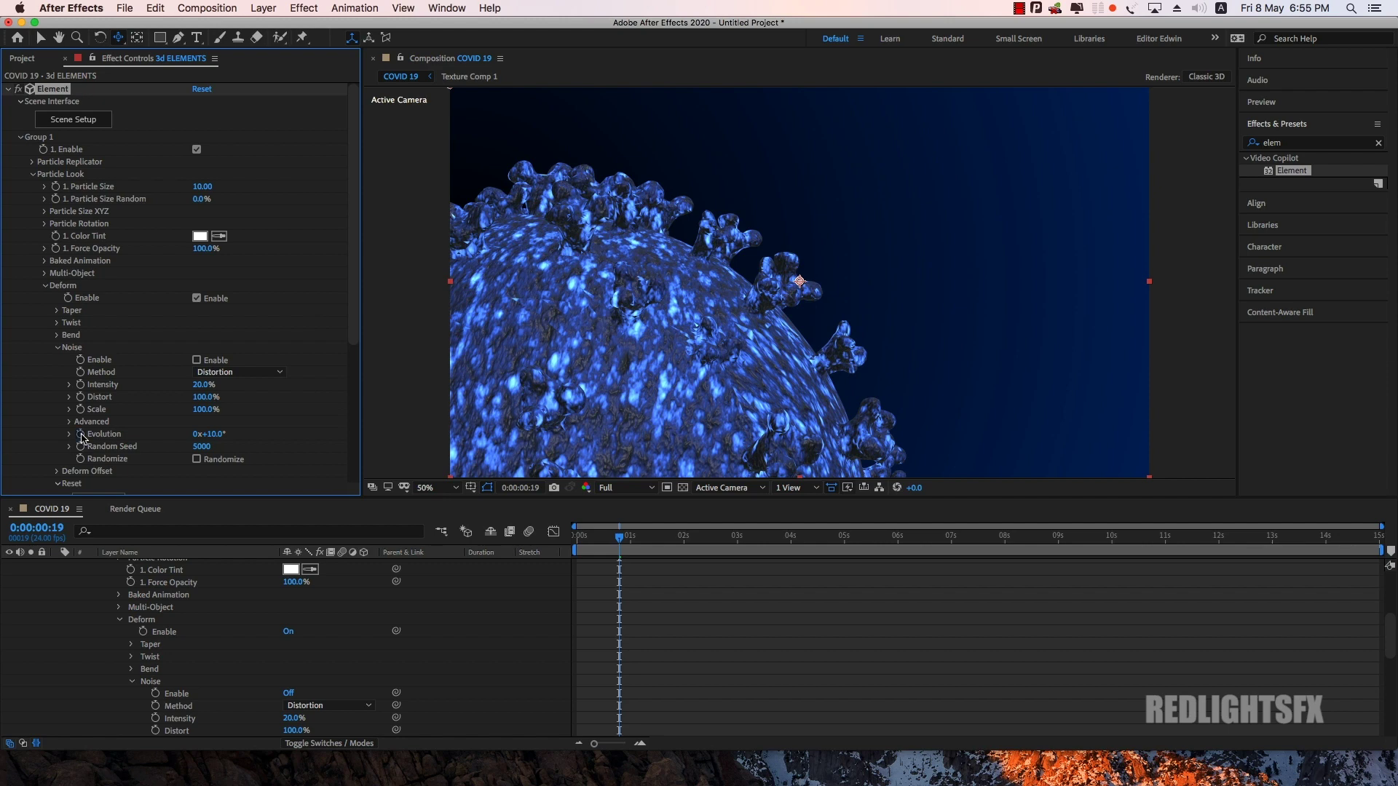
left_click(81, 435, "alt")
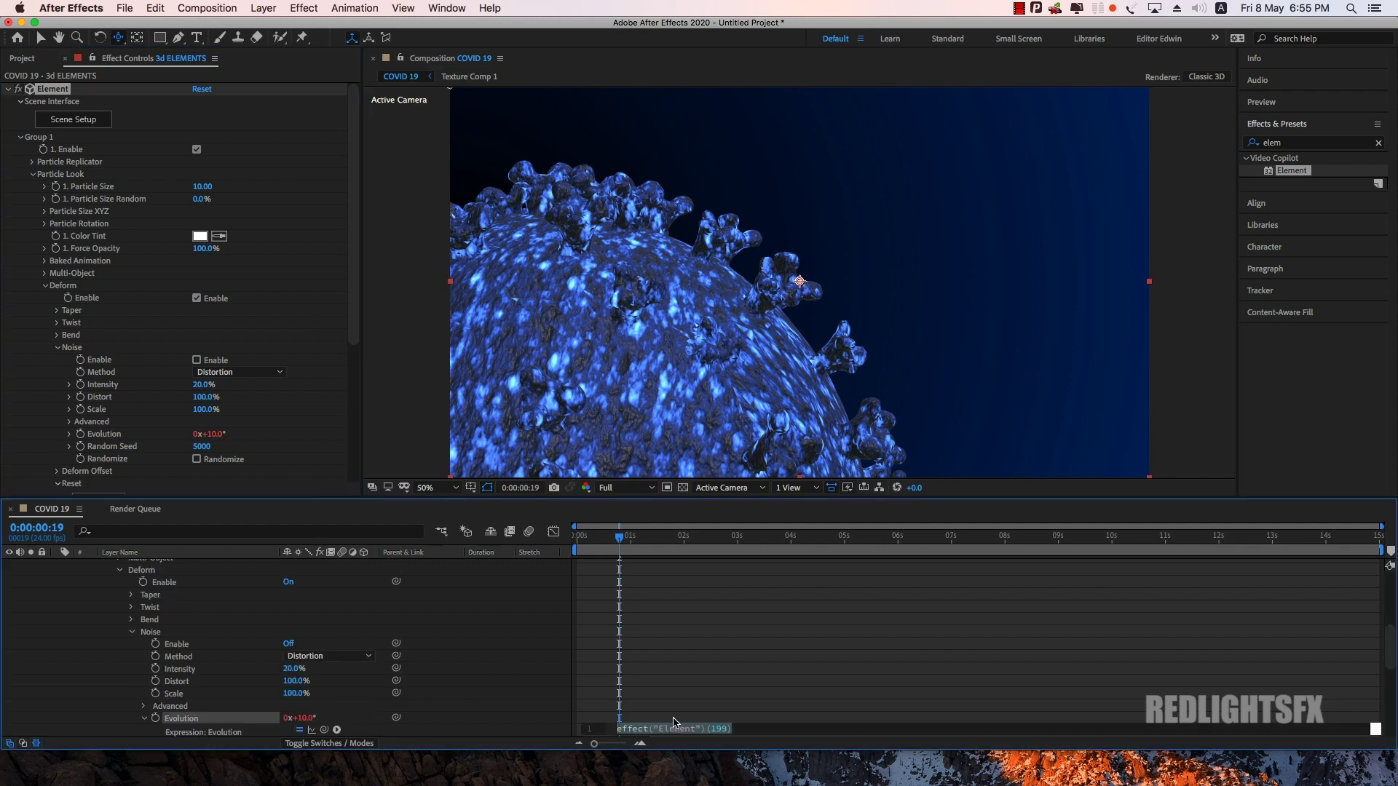
Step: Enter time*100 as the Evolution expression and scrub the timeline to preview the distortion
type("time")
left_click(674, 715)
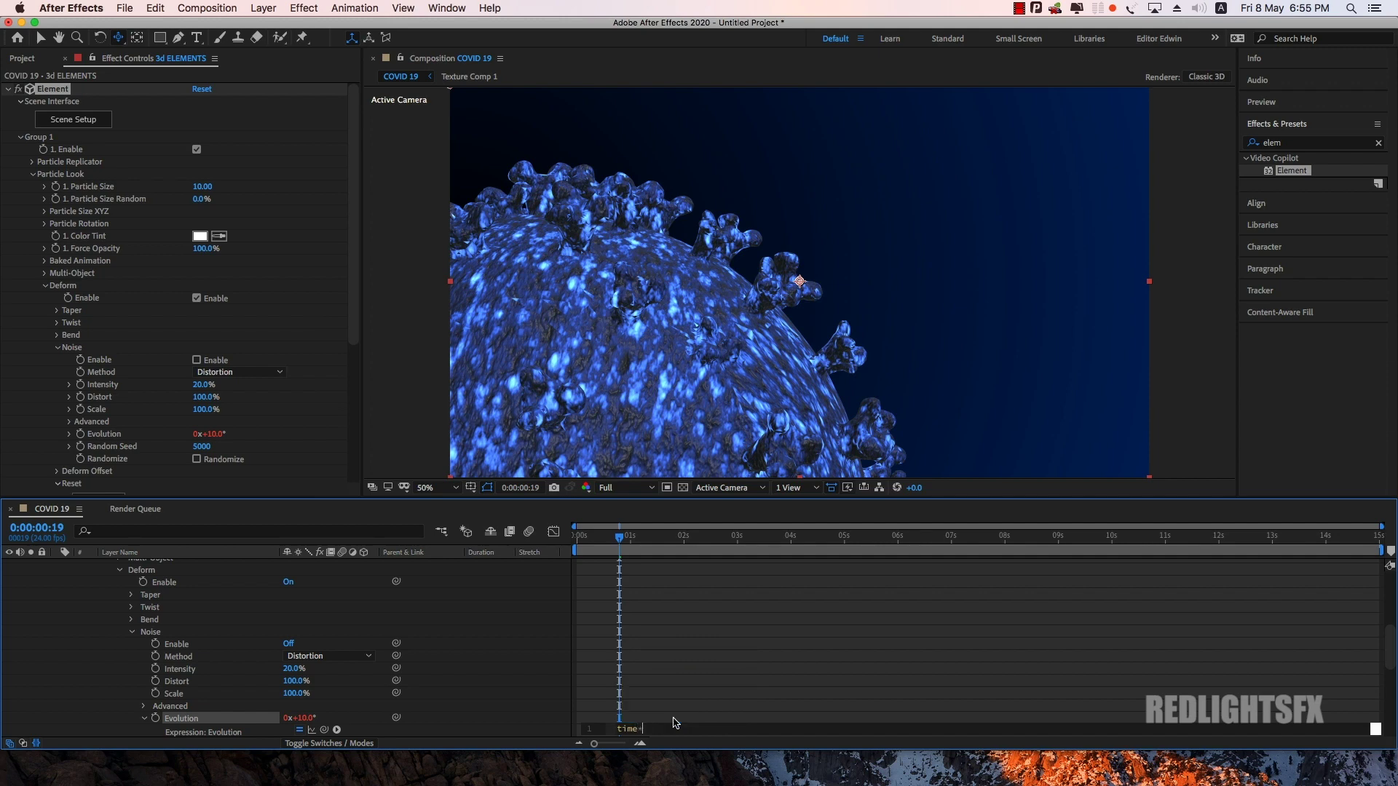
type("100")
left_click(674, 718)
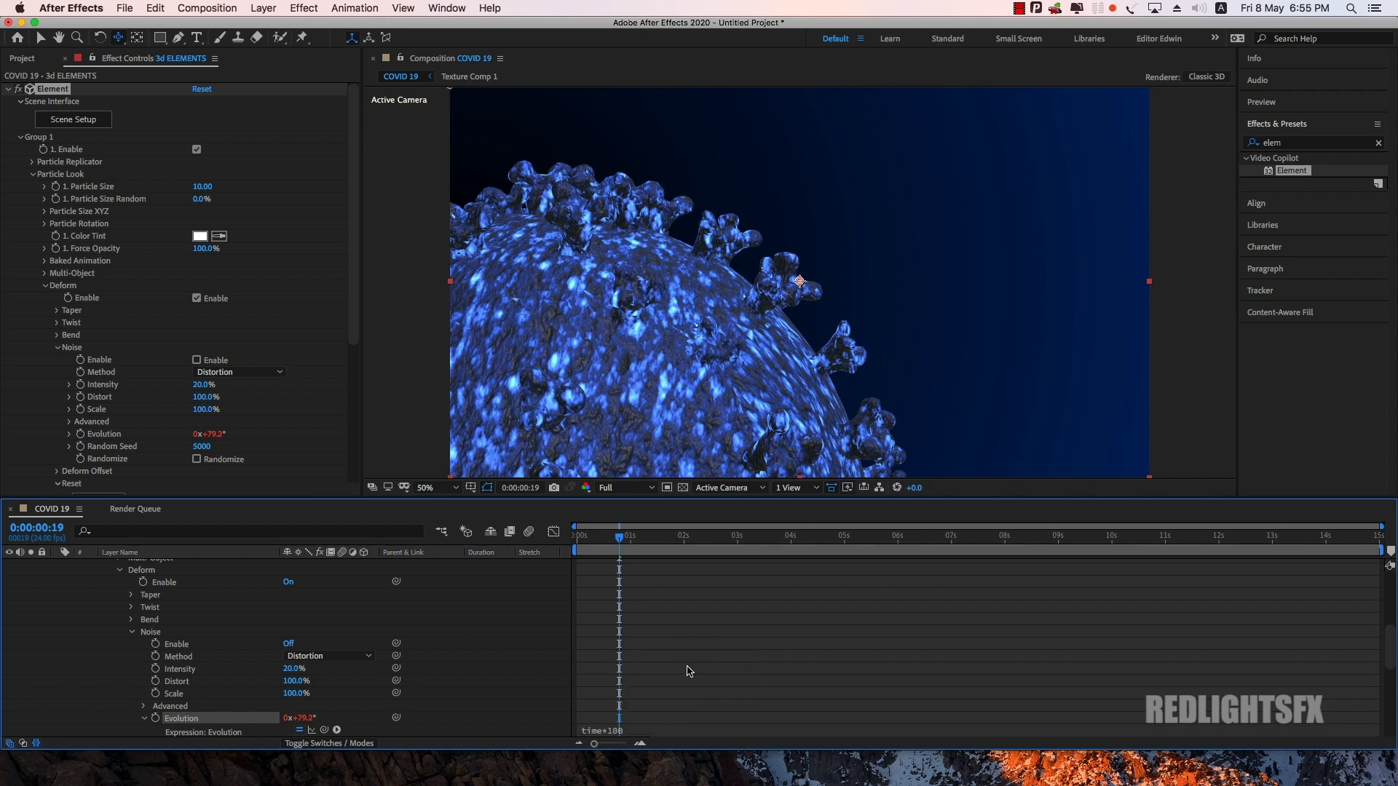
left_click_drag(632, 537, 578, 541)
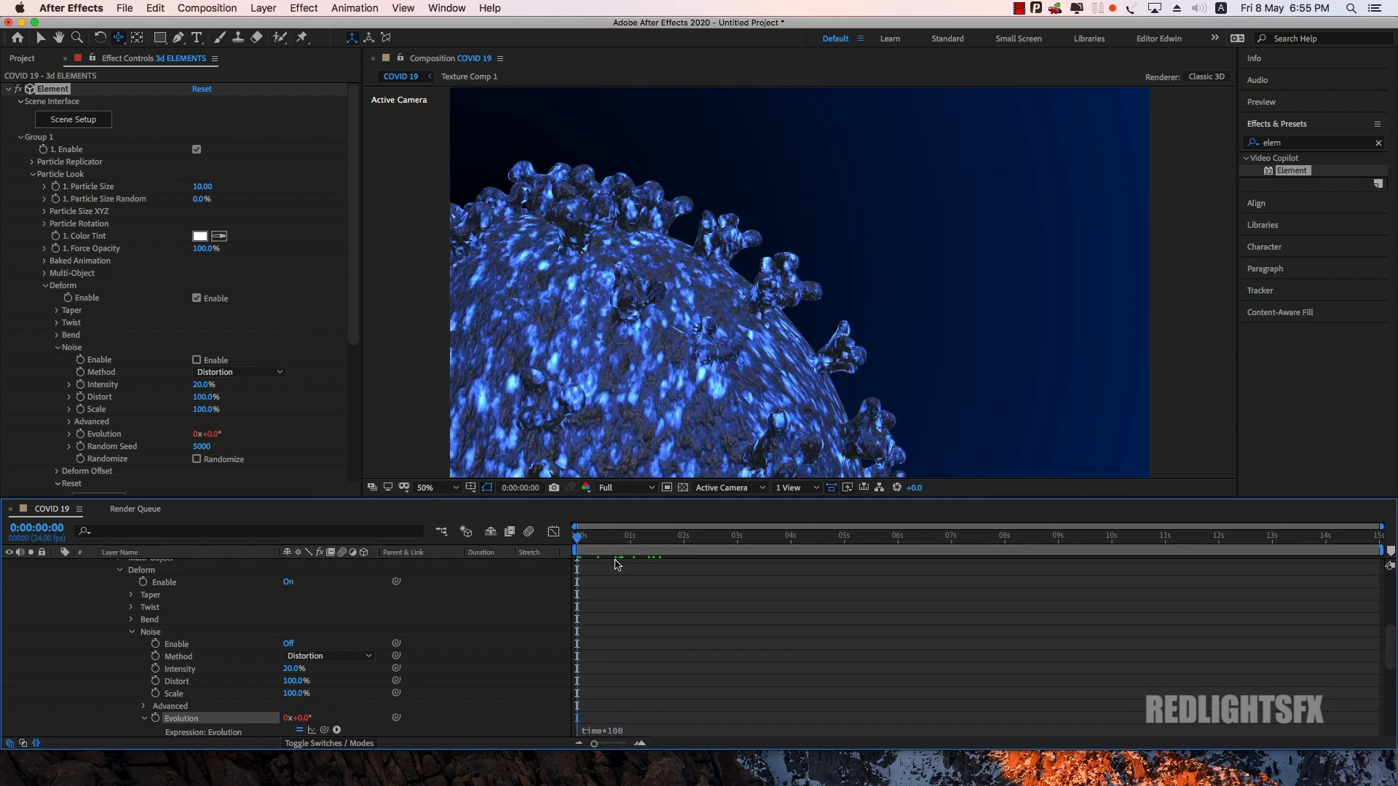
left_click(668, 542)
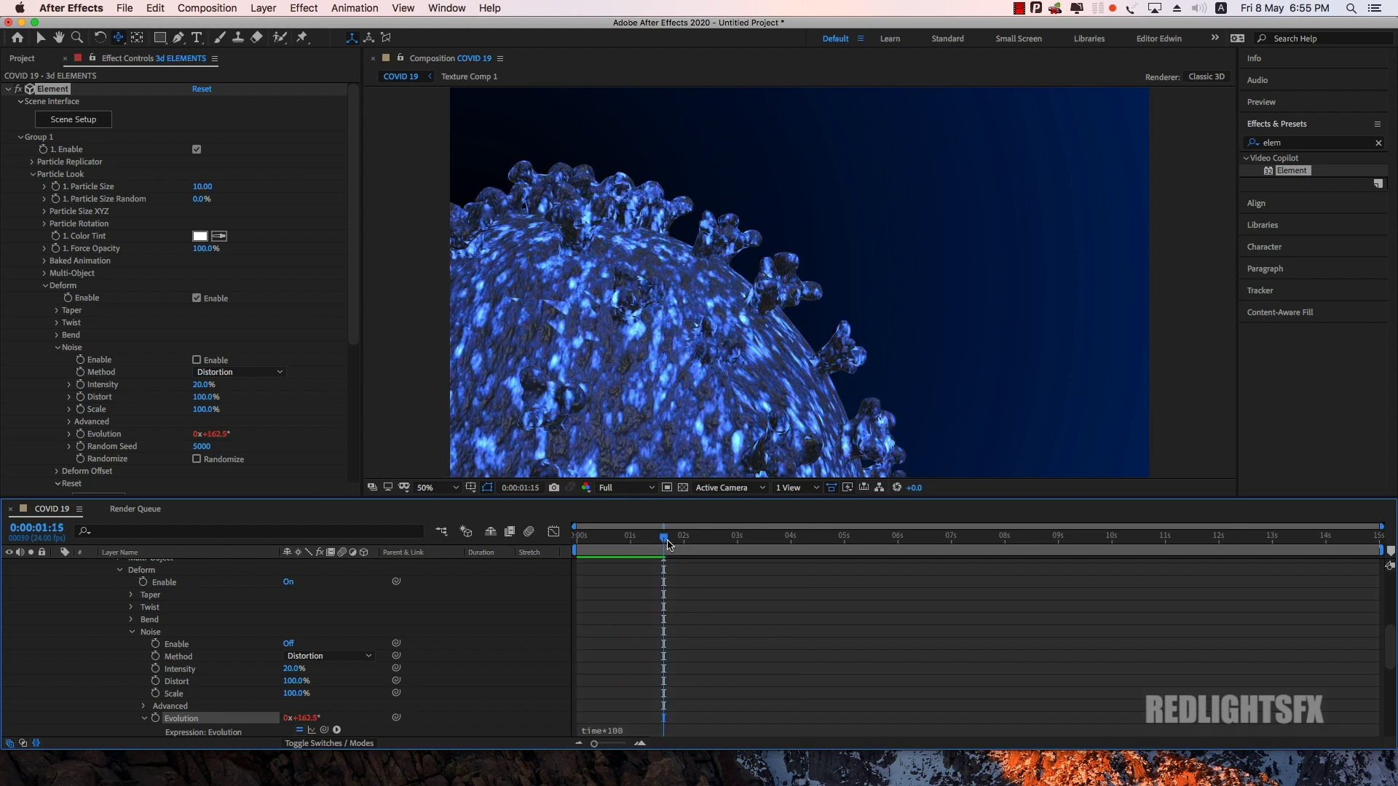
mouse_move(668, 542)
left_mouse_down()
mouse_move(616, 551)
mouse_move(642, 552)
left_mouse_up()
Step: Change the expression to time*80 and collapse the 3d ELEMENTS layer
left_click(628, 729)
left_click_drag(665, 726, 644, 728)
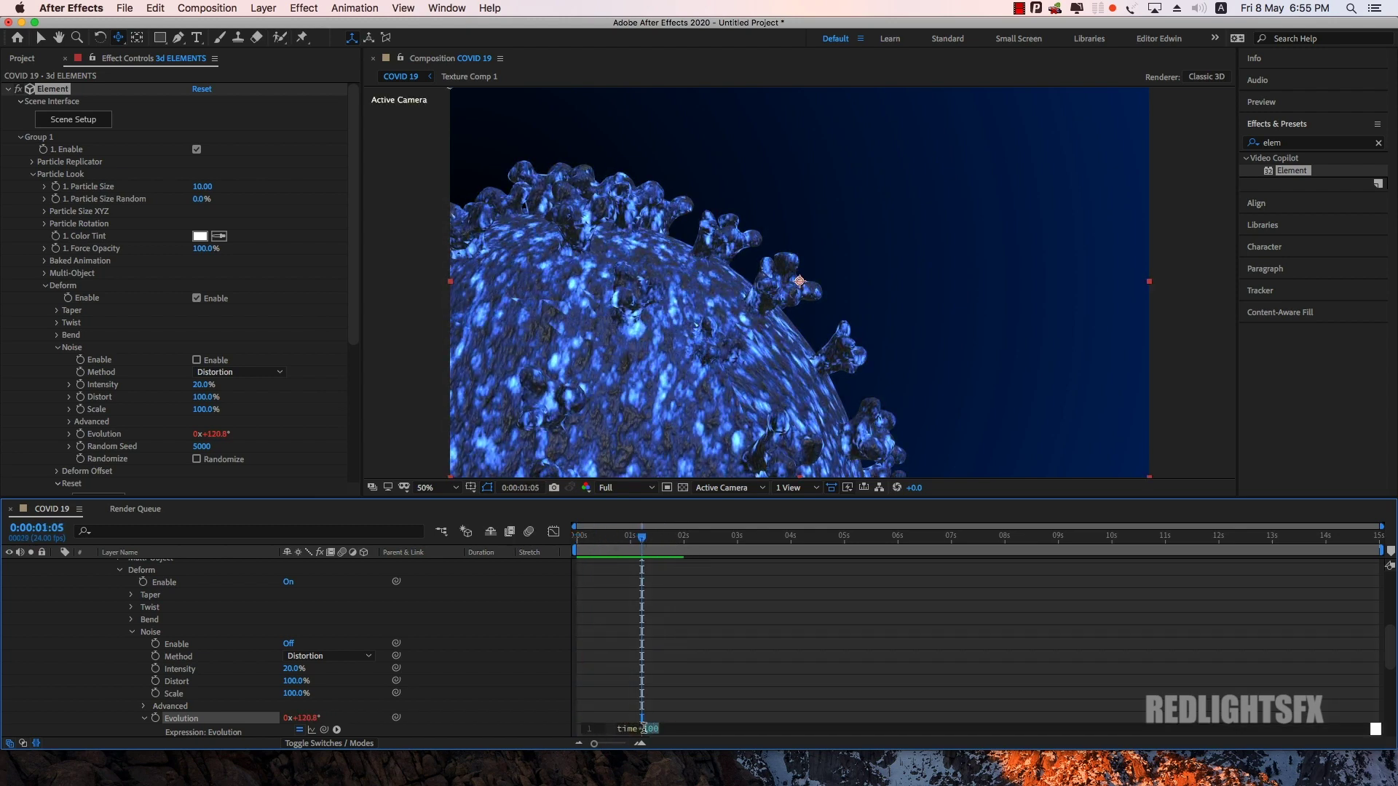
left_click(684, 712)
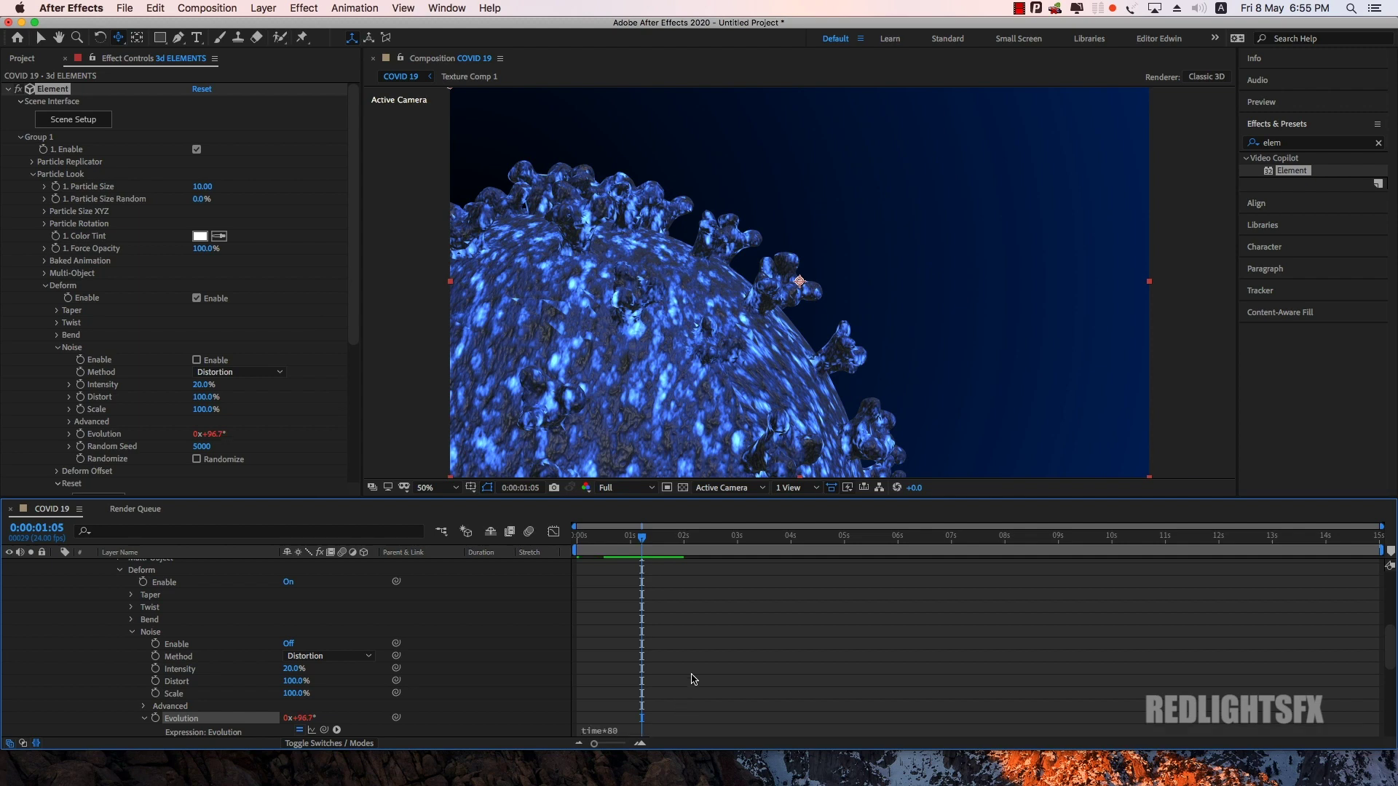
left_click_drag(641, 538, 612, 537)
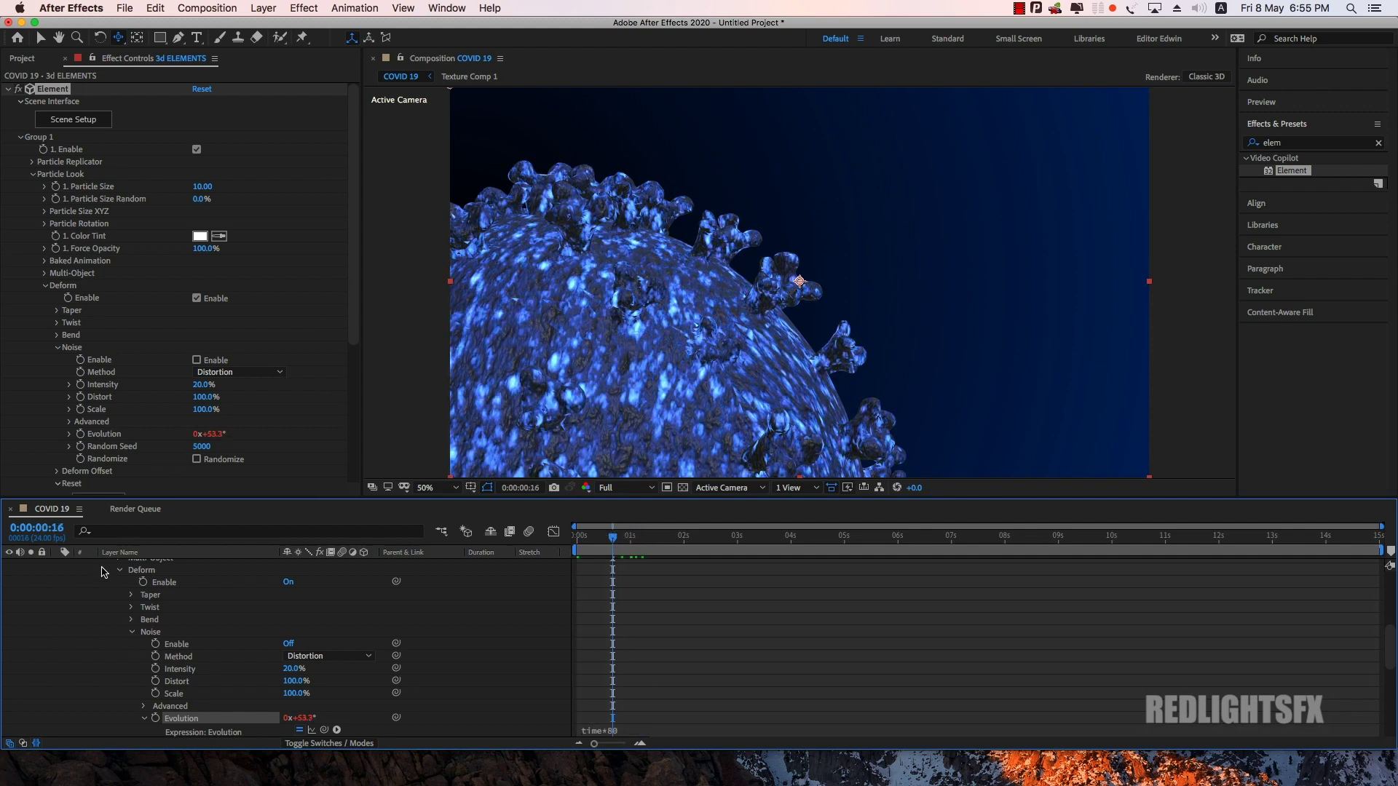
scroll(93, 649, "up", 5)
scroll(94, 648, "up", 3)
left_click(58, 579)
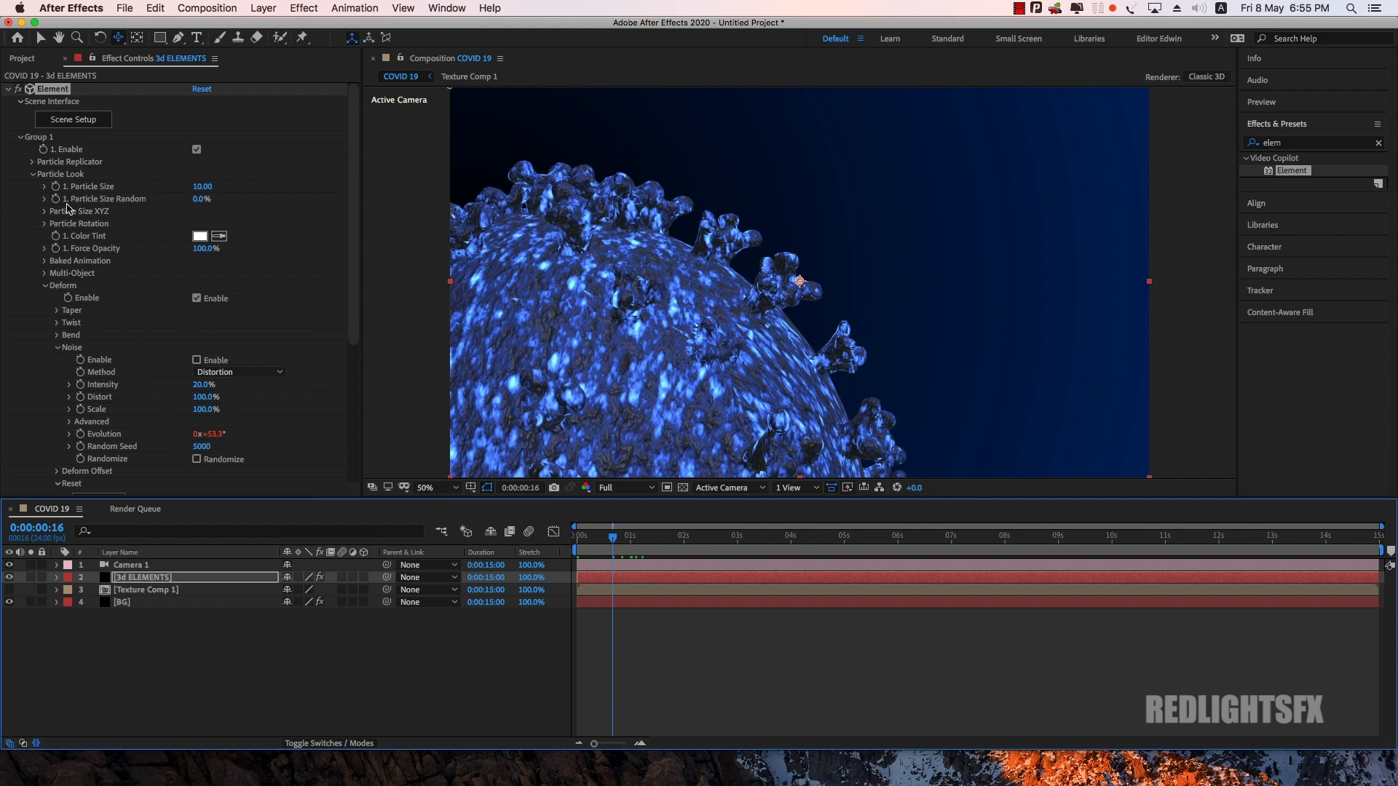
Step: Keyframe Particle Rotation Random from 0° at the first frame to −77° at the last frame
left_click(46, 285)
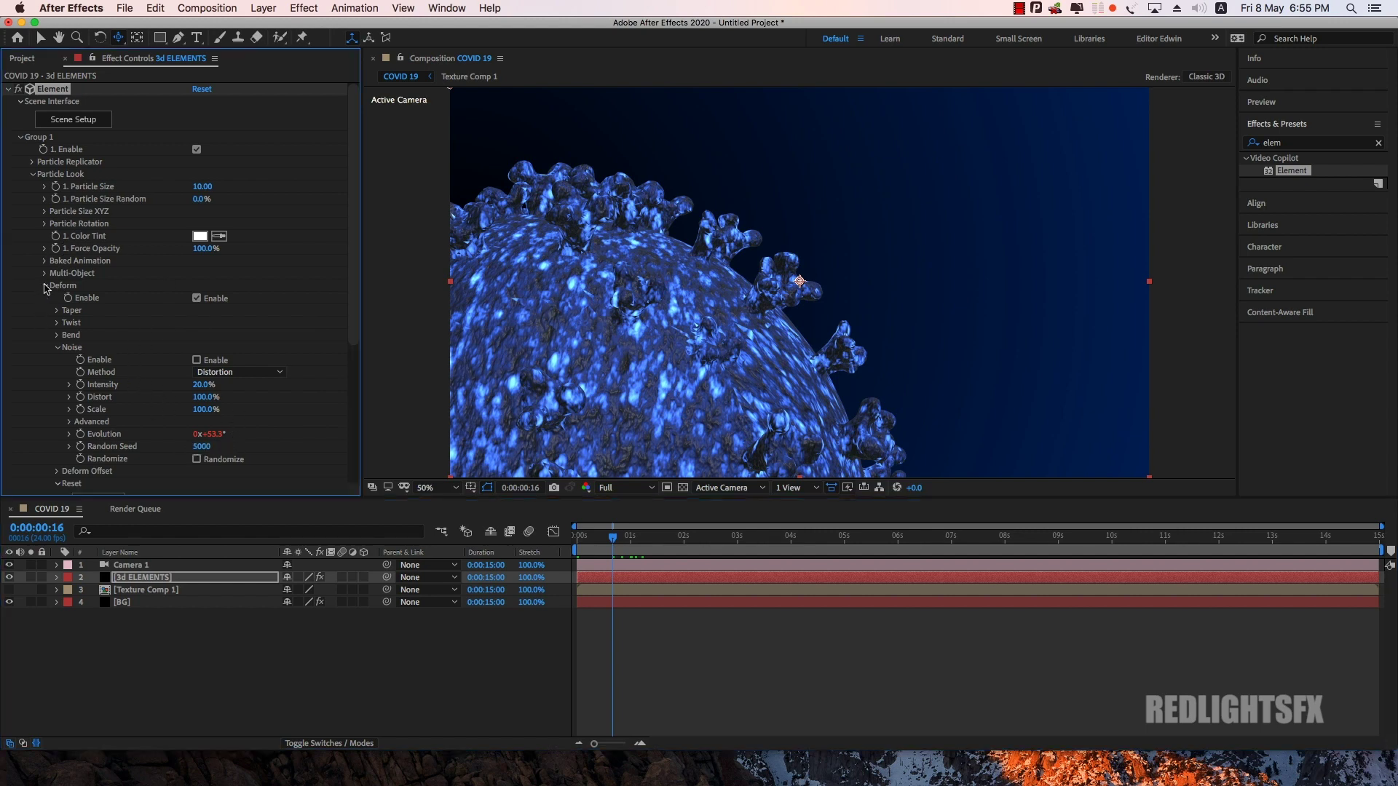
left_click(45, 224)
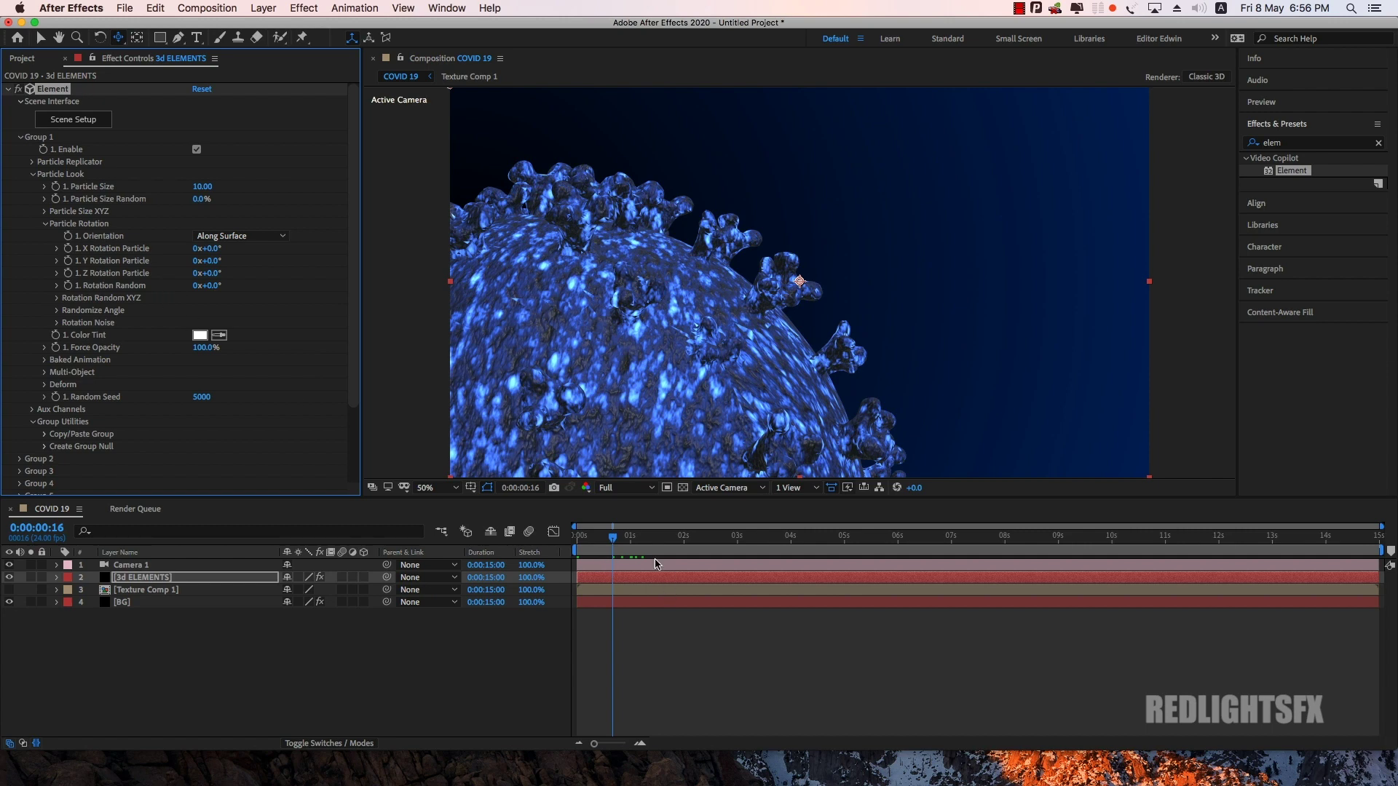
left_click_drag(616, 543, 578, 543)
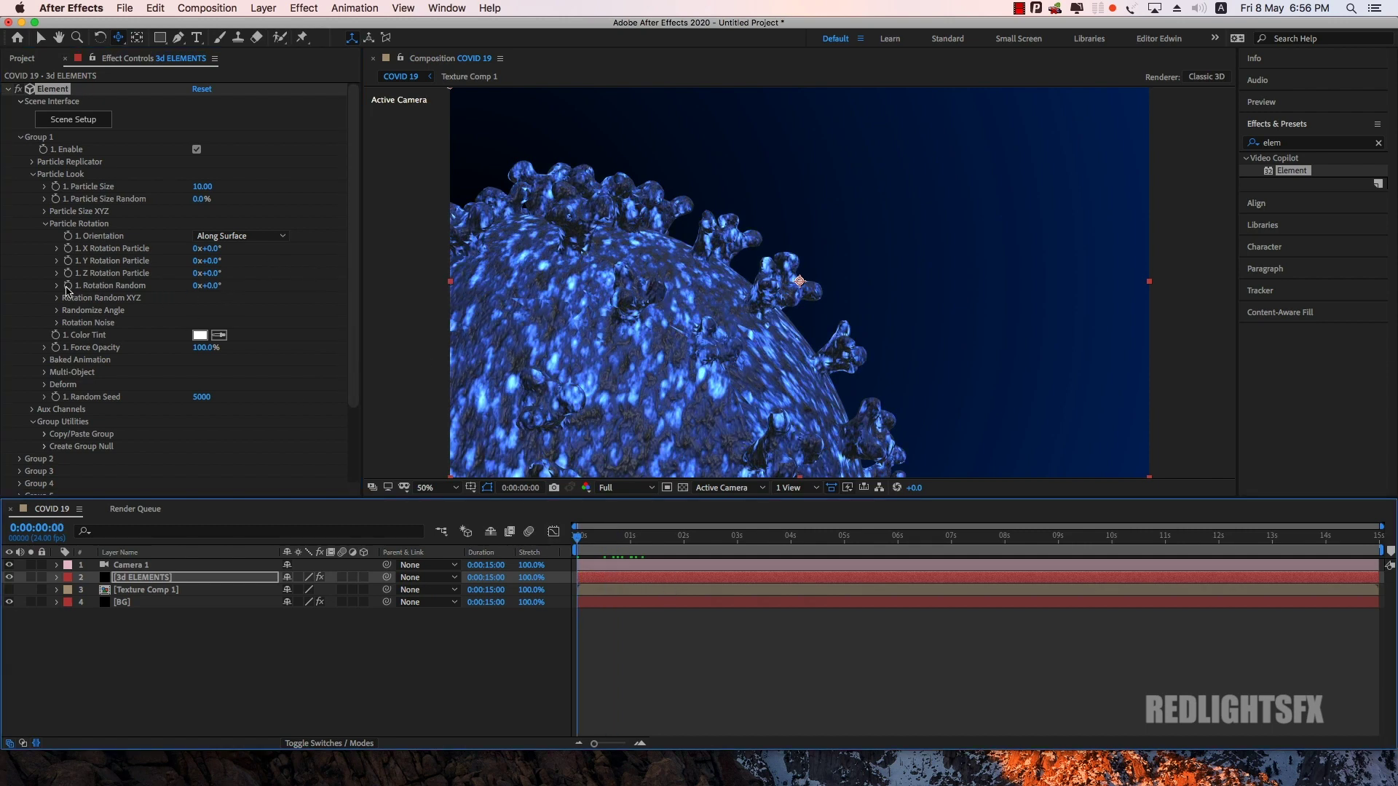
left_click(67, 285)
left_click(623, 557)
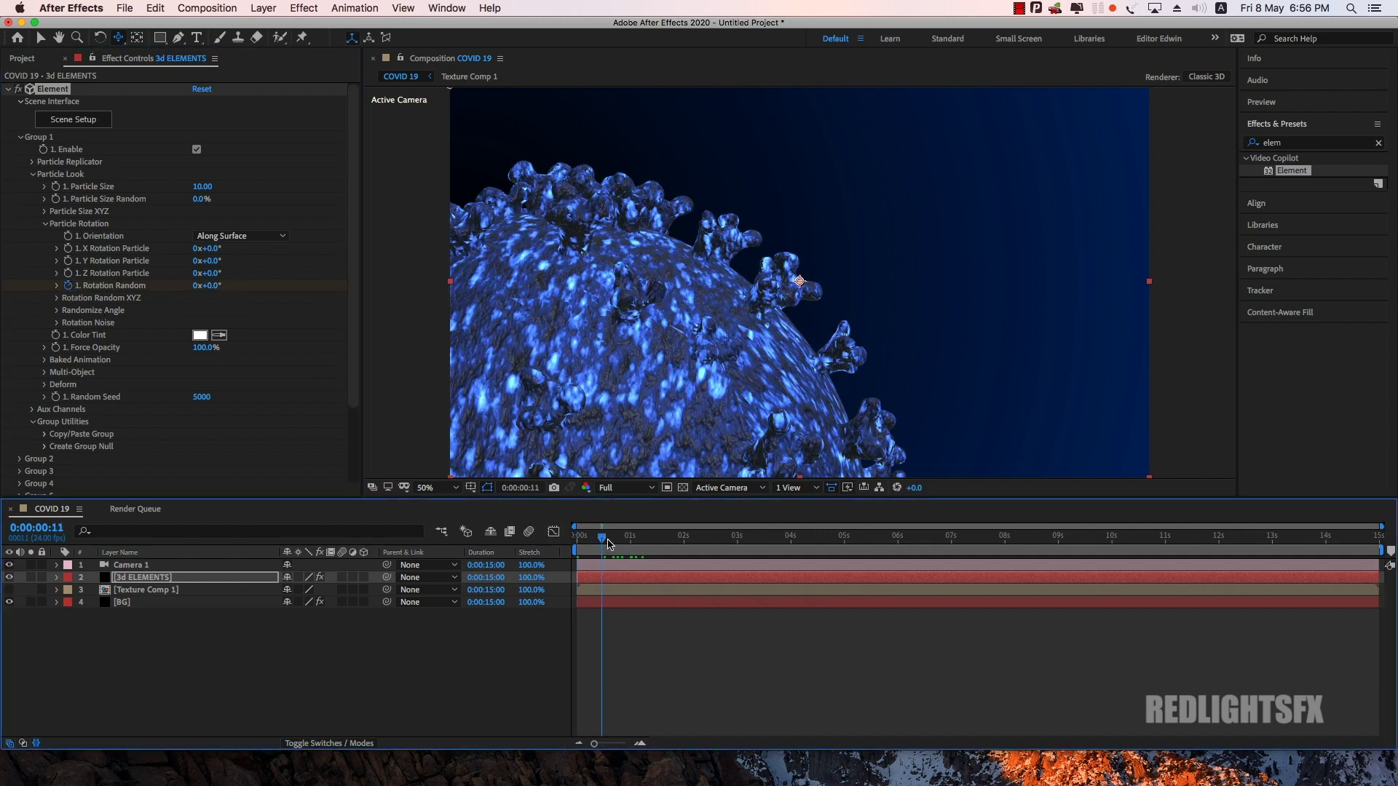
key("End")
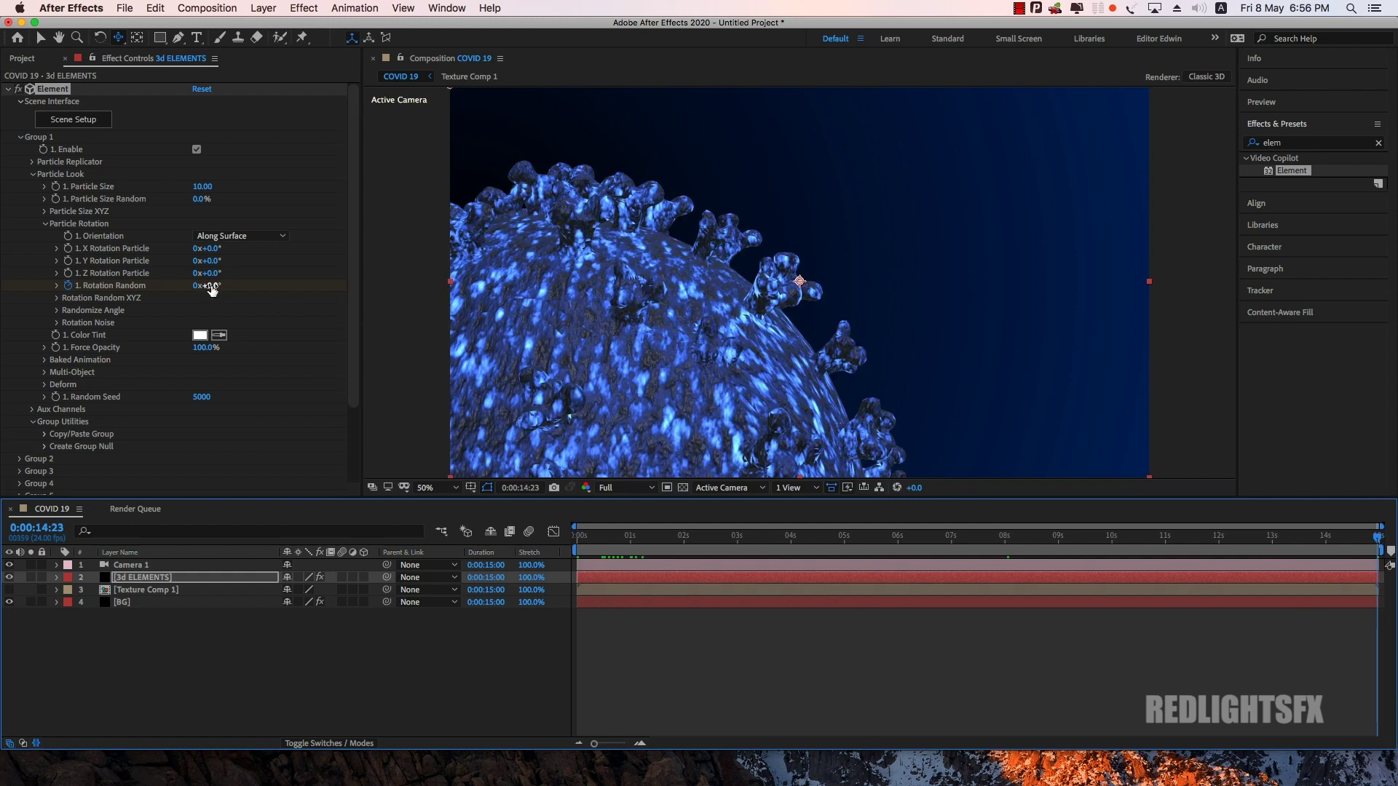
left_click(211, 285)
left_click_drag(215, 285, 155, 286)
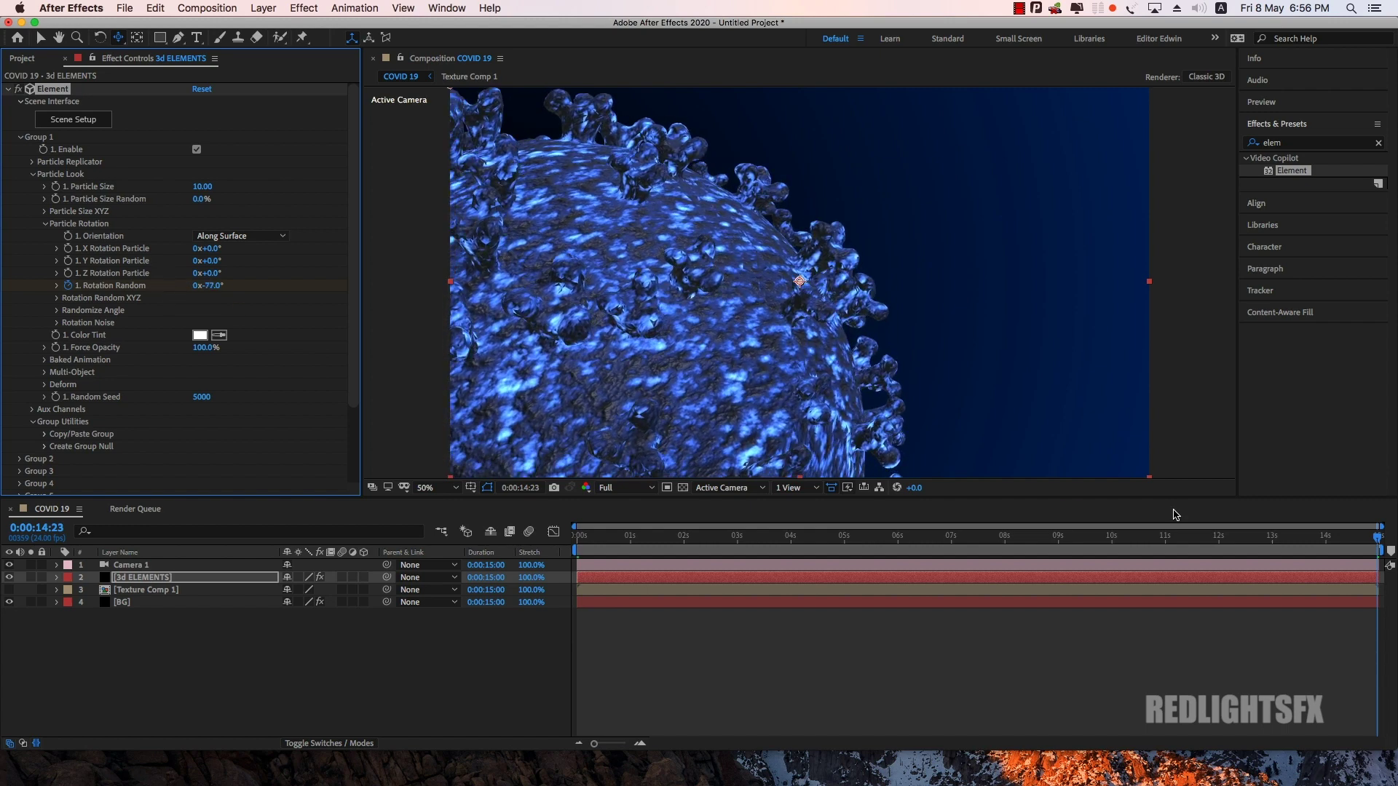
Step: Check the rotation mid-timeline, then preview the animation from the start
left_click_drag(1383, 543, 804, 537)
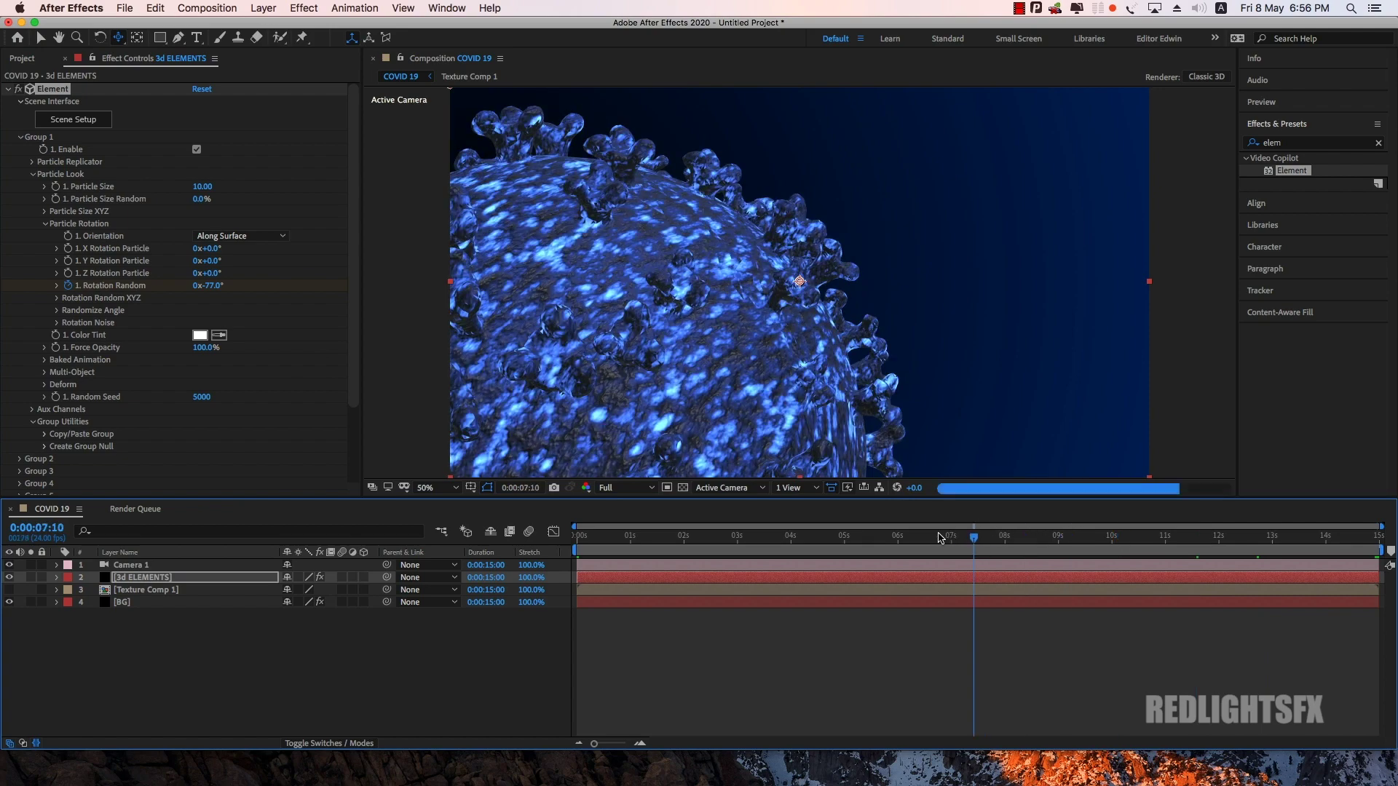
key("Home")
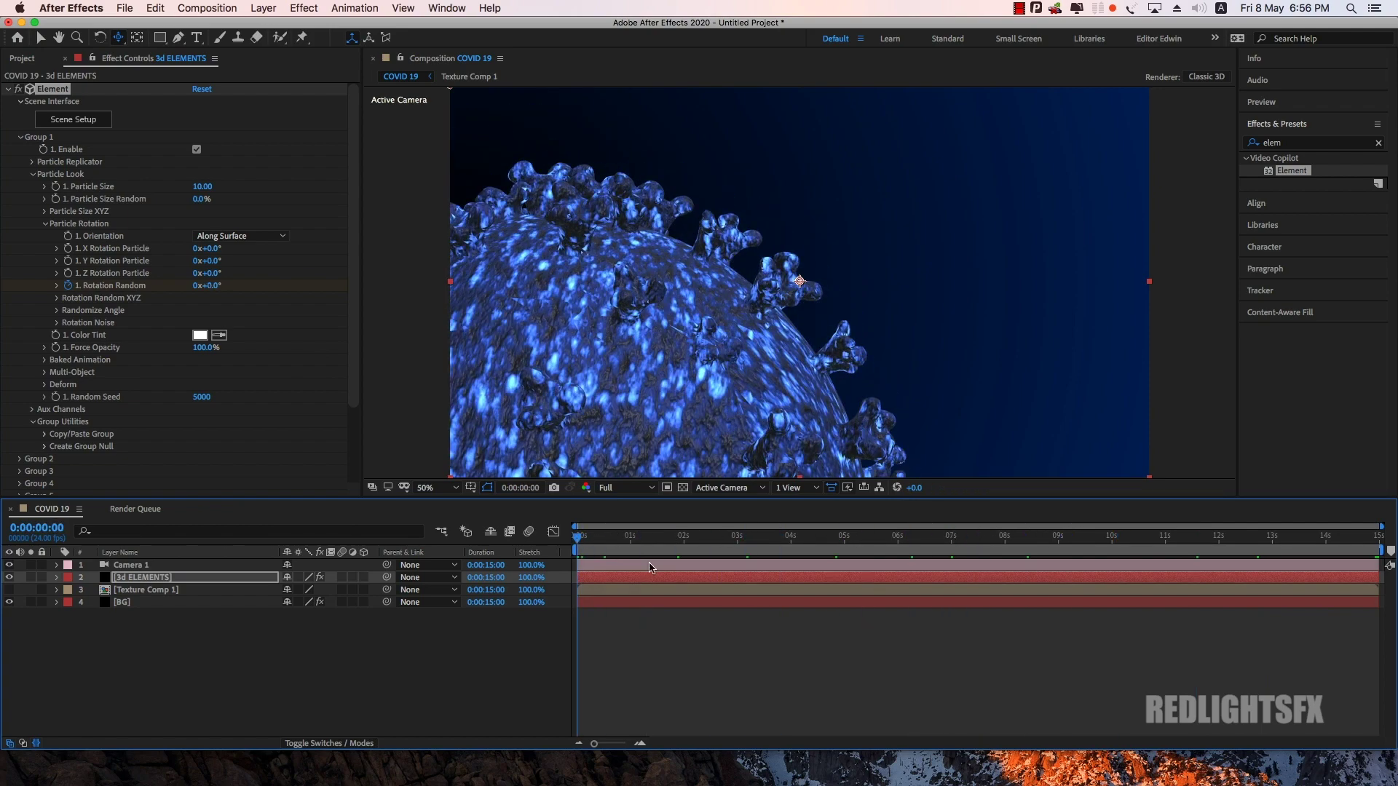
key("space")
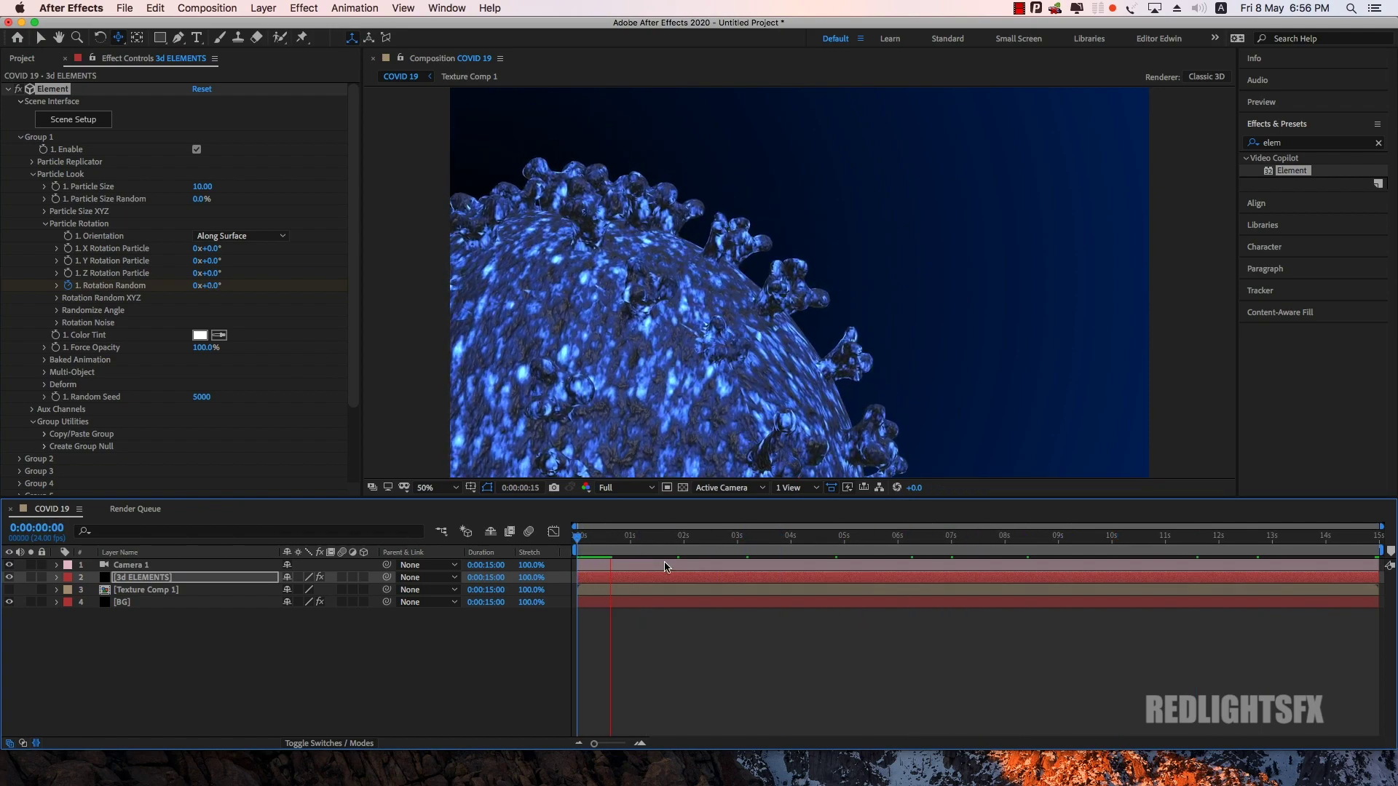
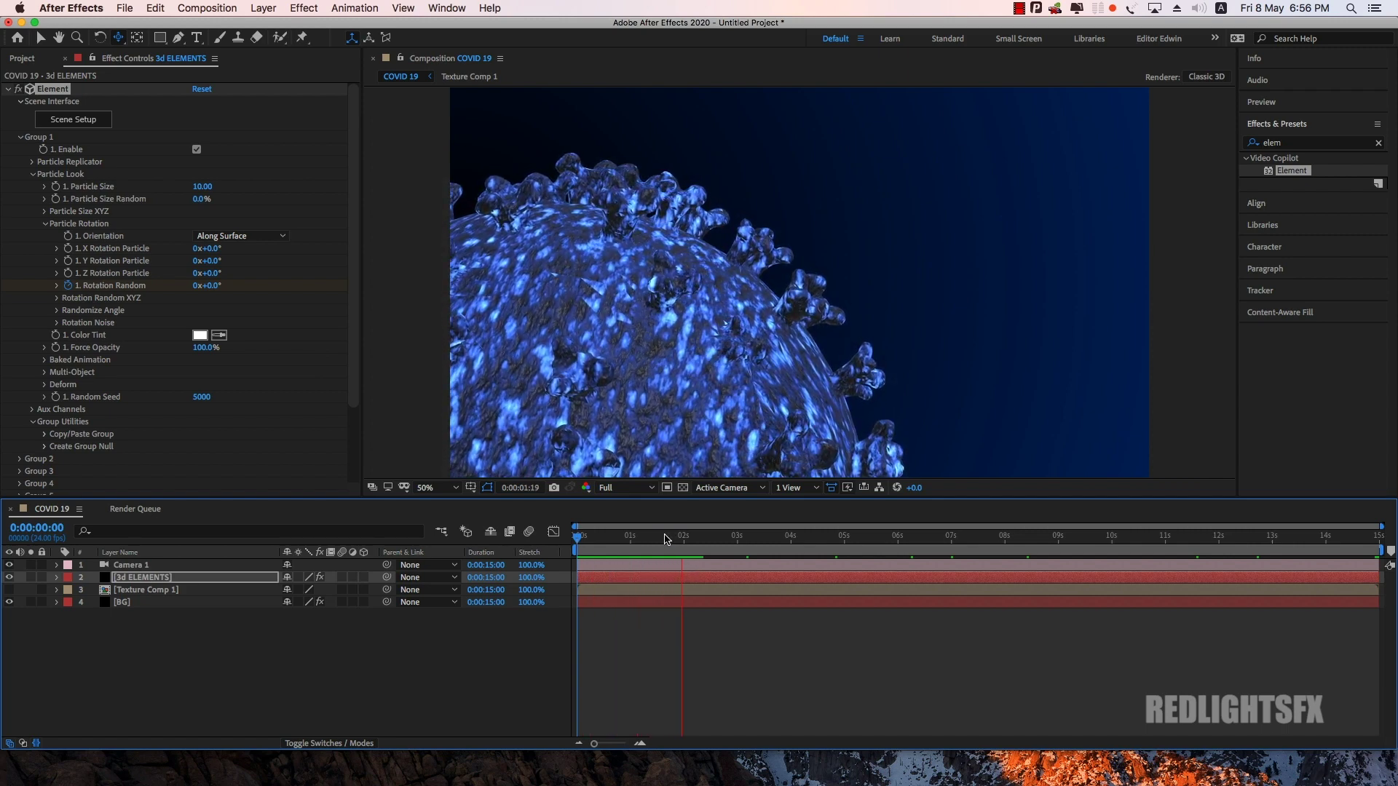
Step: Set Particle Rotation Orientation to Fixed and preview the animation from frame 0
left_click(119, 241)
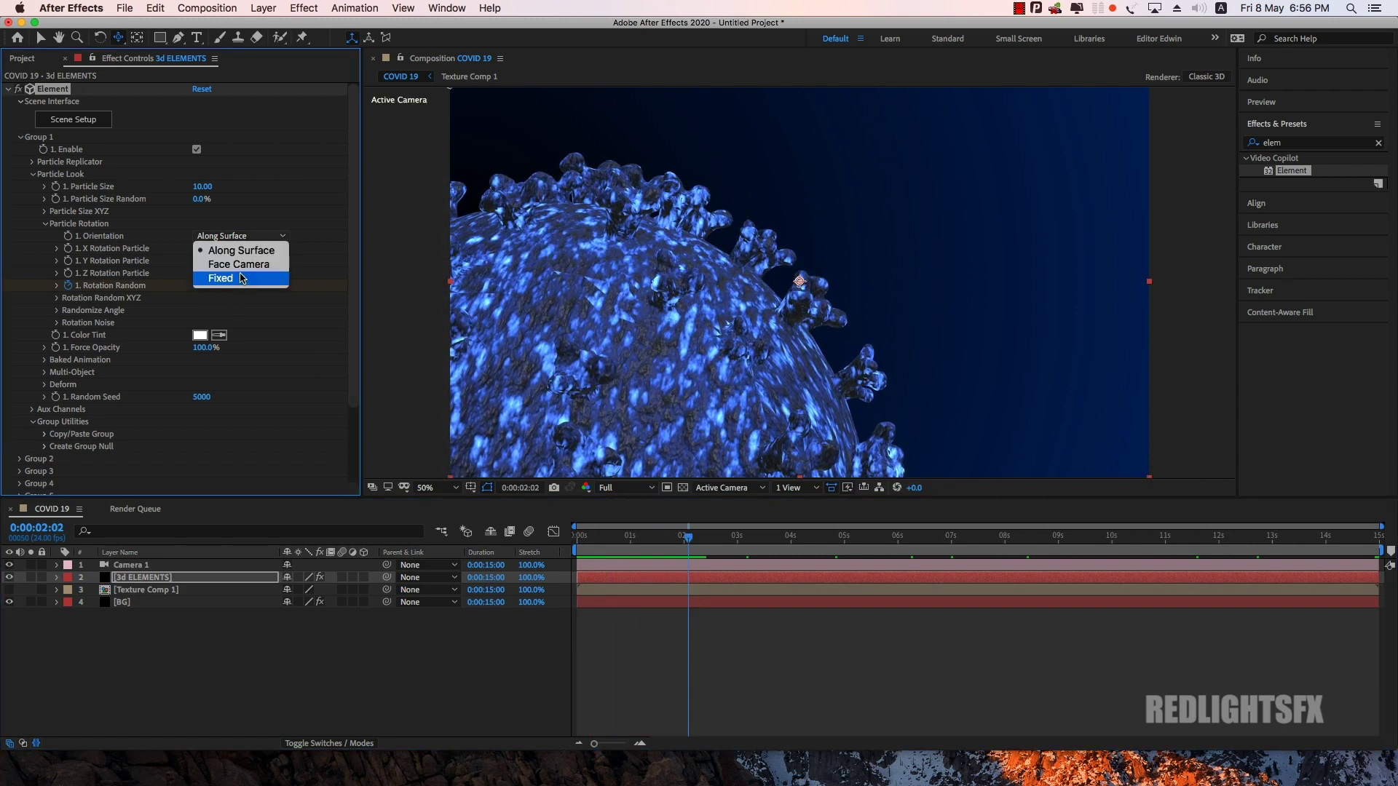
left_click(241, 278)
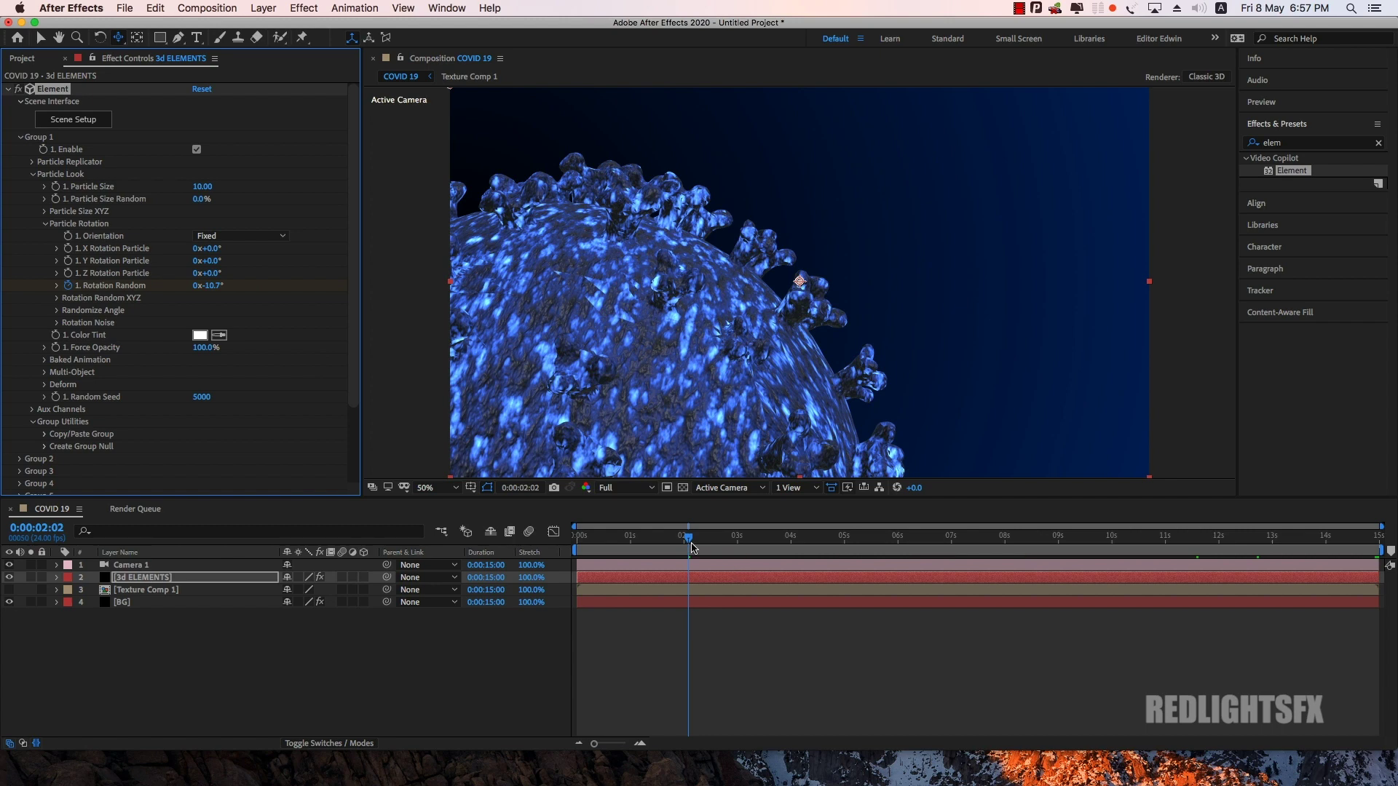
left_click_drag(692, 547, 536, 532)
key("space")
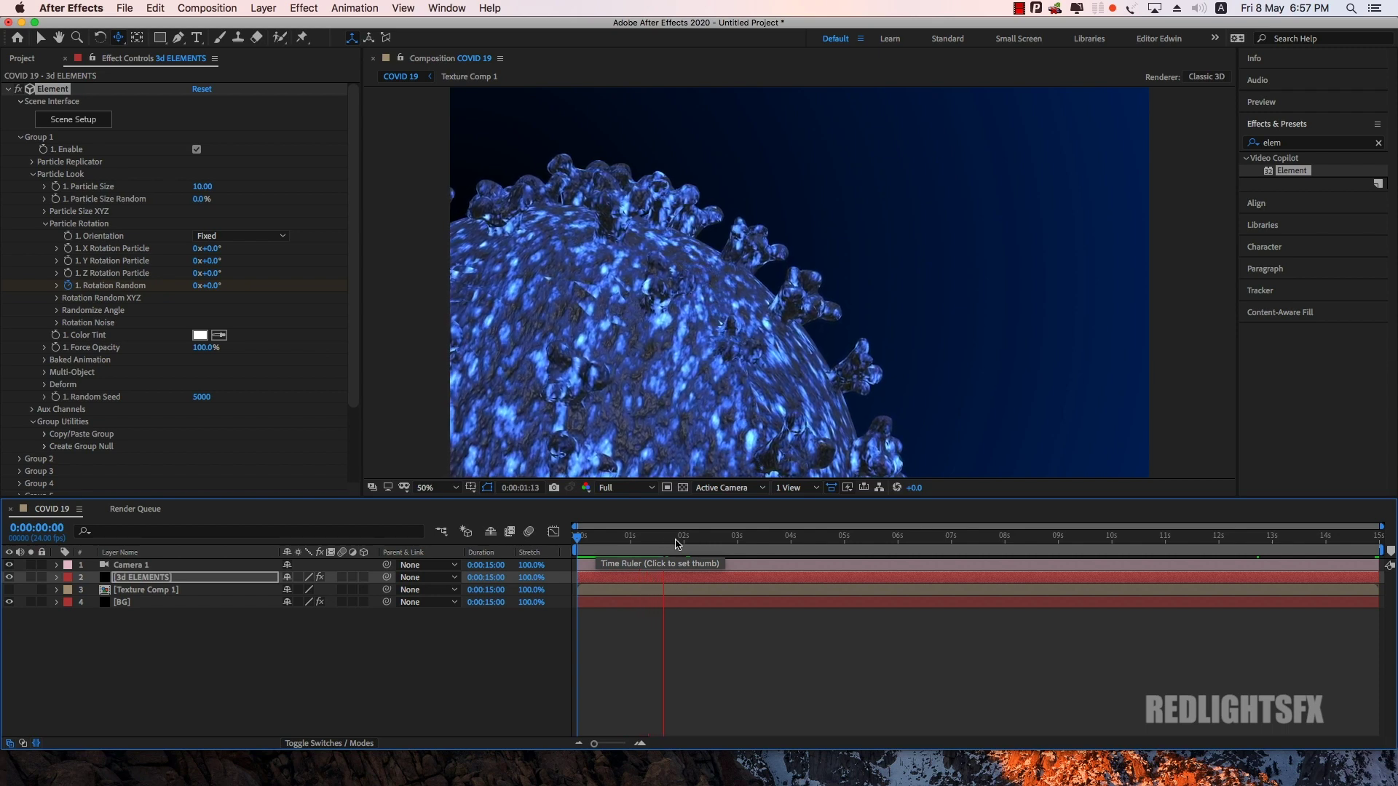
Step: Set the Particle Replicator's Particle Count to 2
left_click(32, 172)
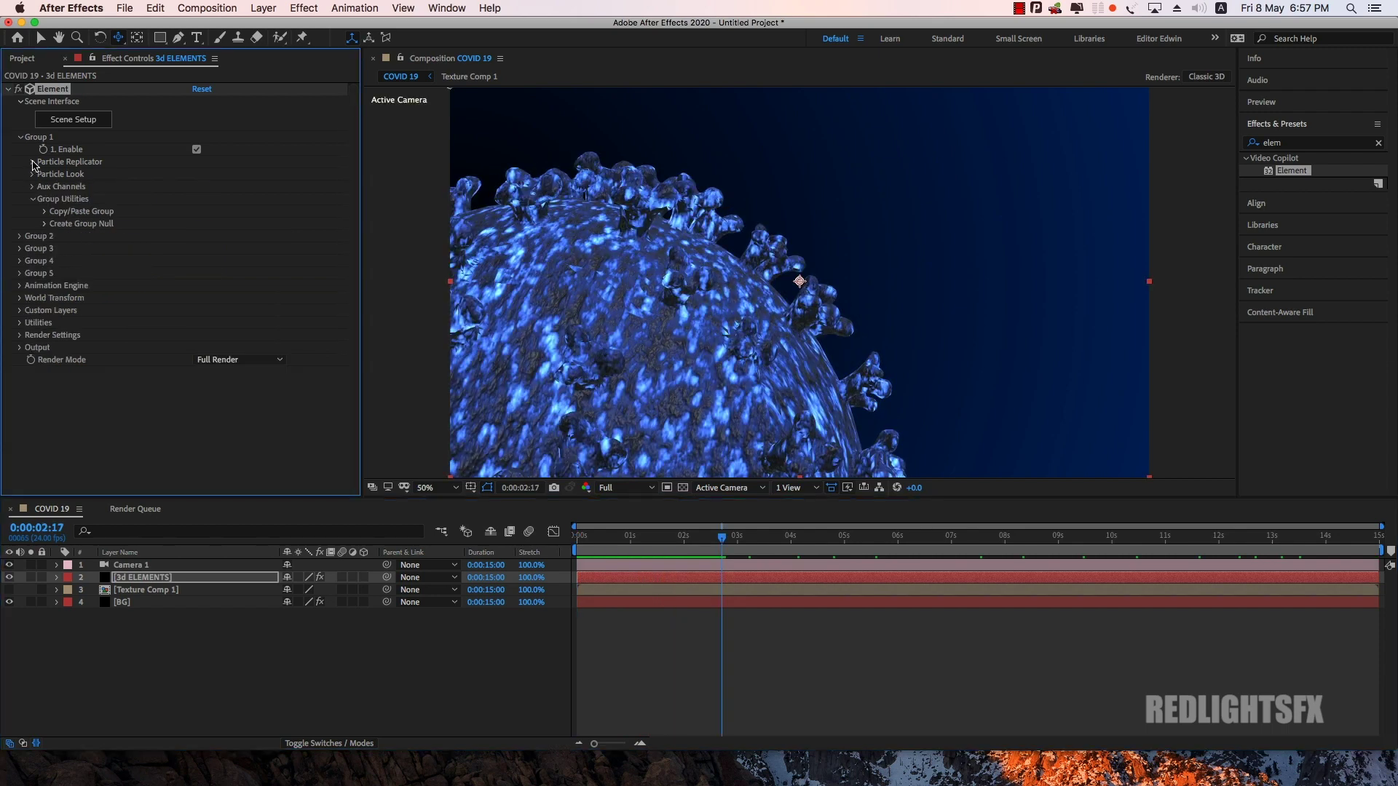
left_click(32, 161)
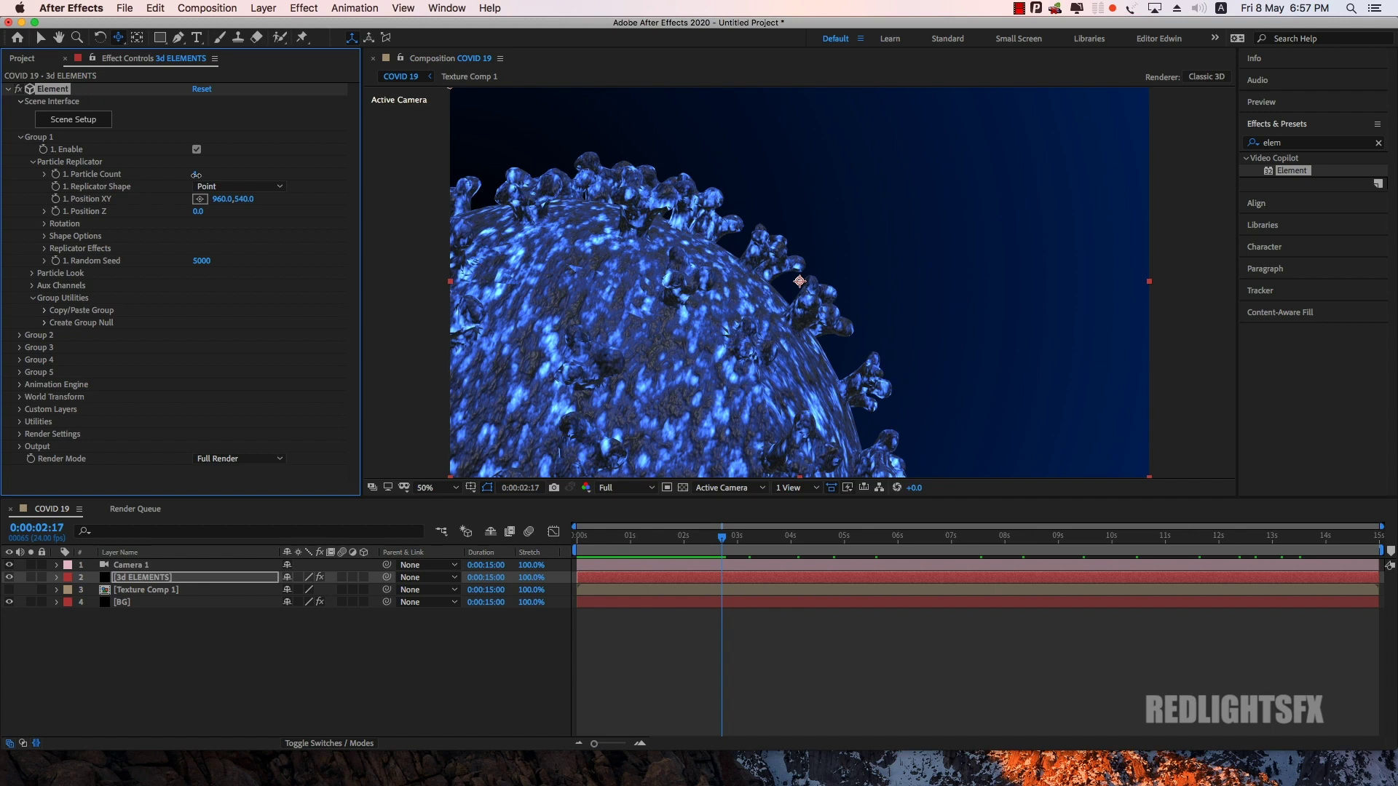
left_click_drag(209, 173, 221, 176)
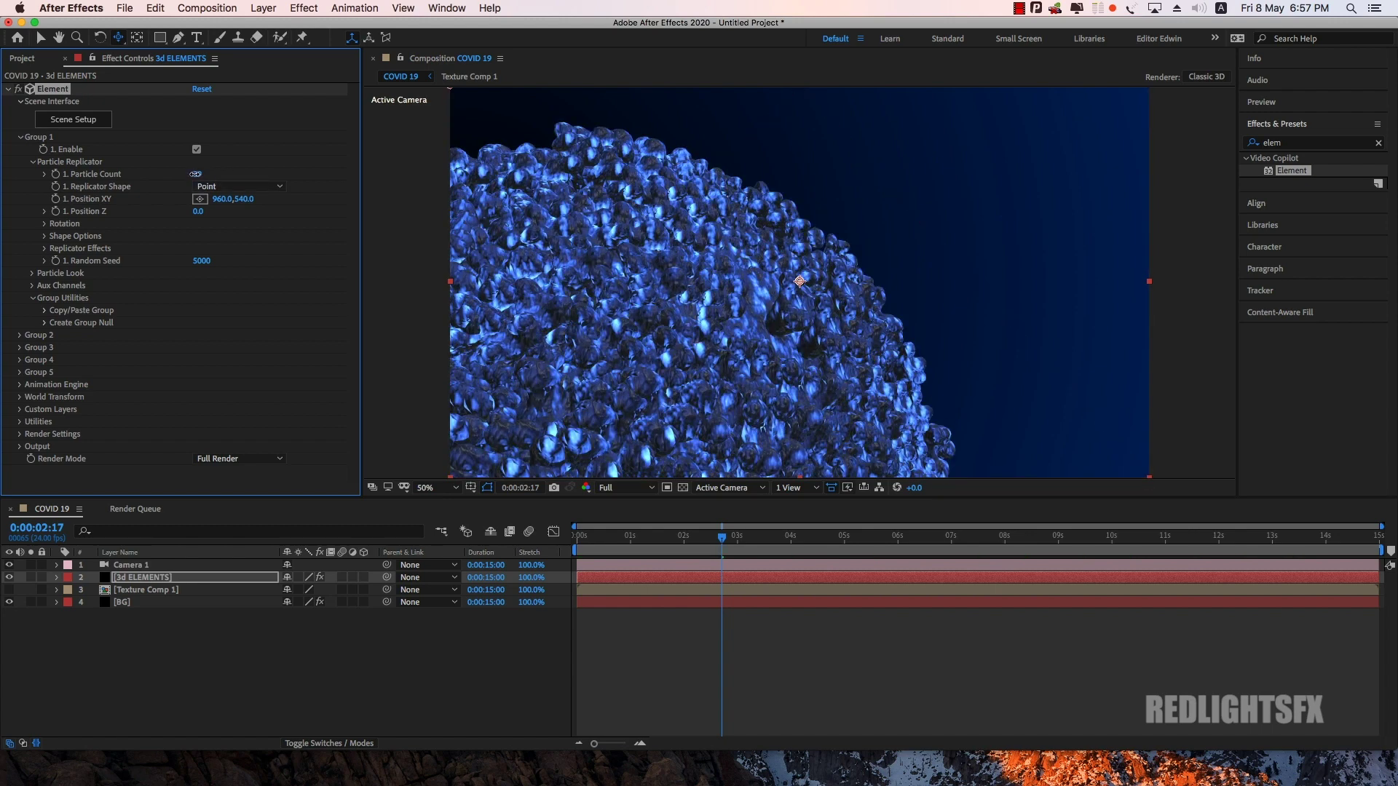
left_click_drag(185, 175, 198, 177)
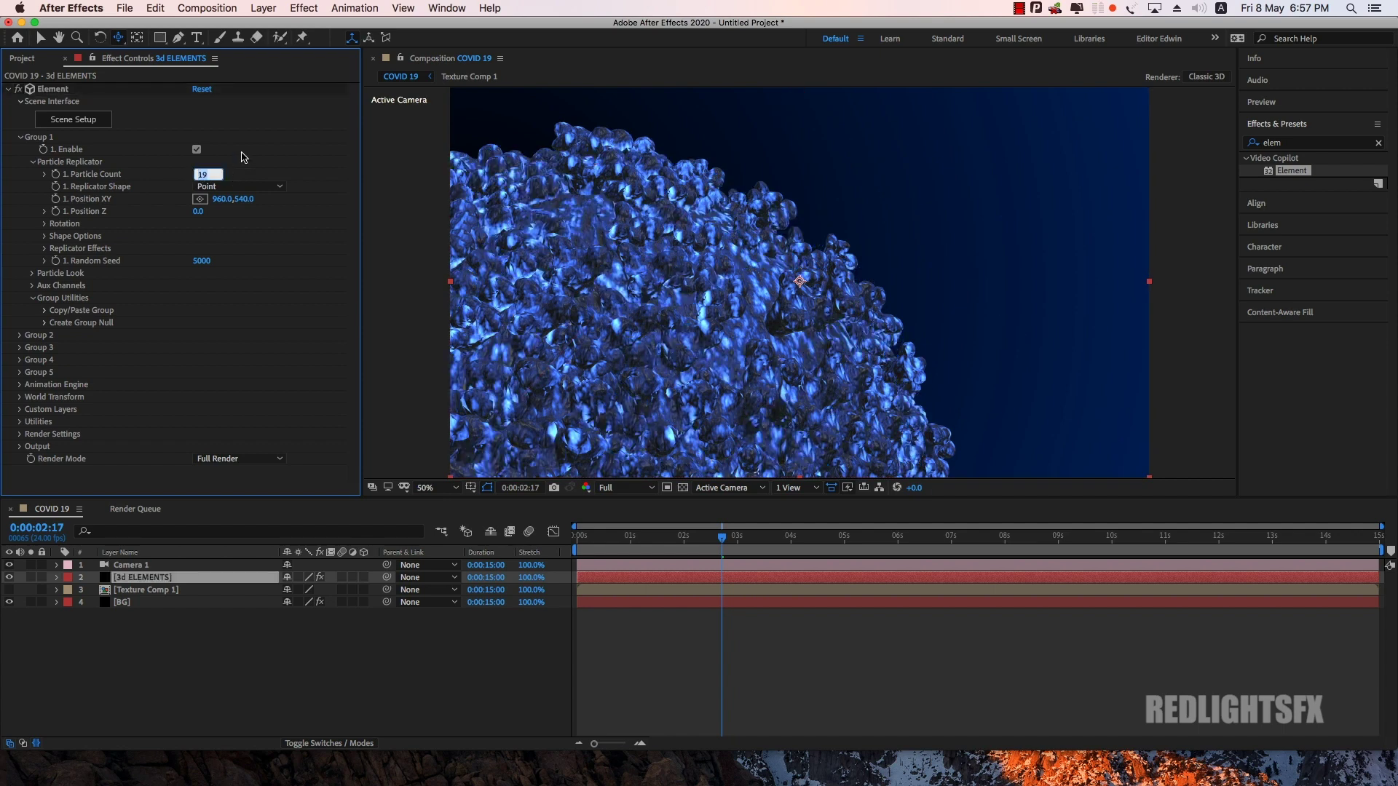
key("Return")
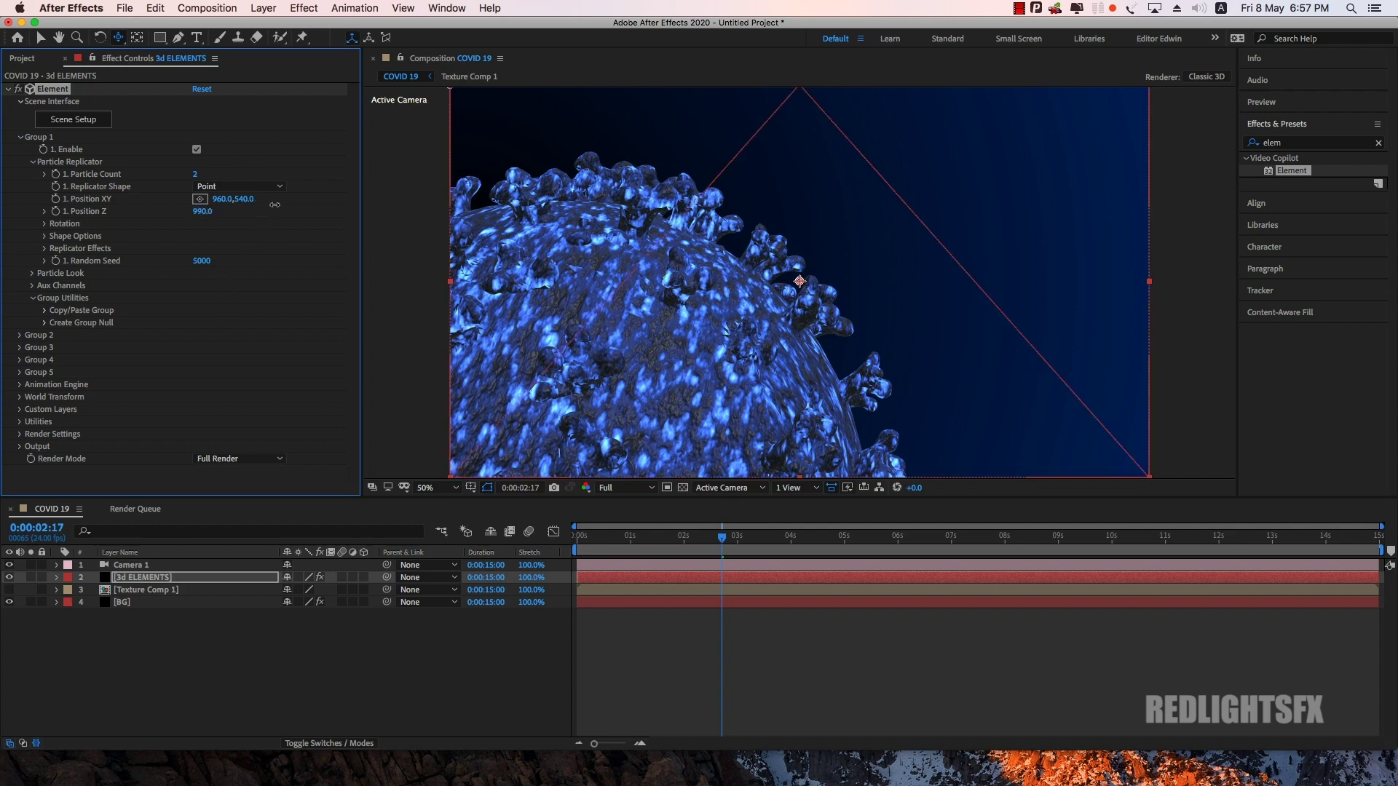
Step: Move the replicated virus to Position Z 1920 and Position XY 986,352
left_click_drag(274, 205, 336, 209)
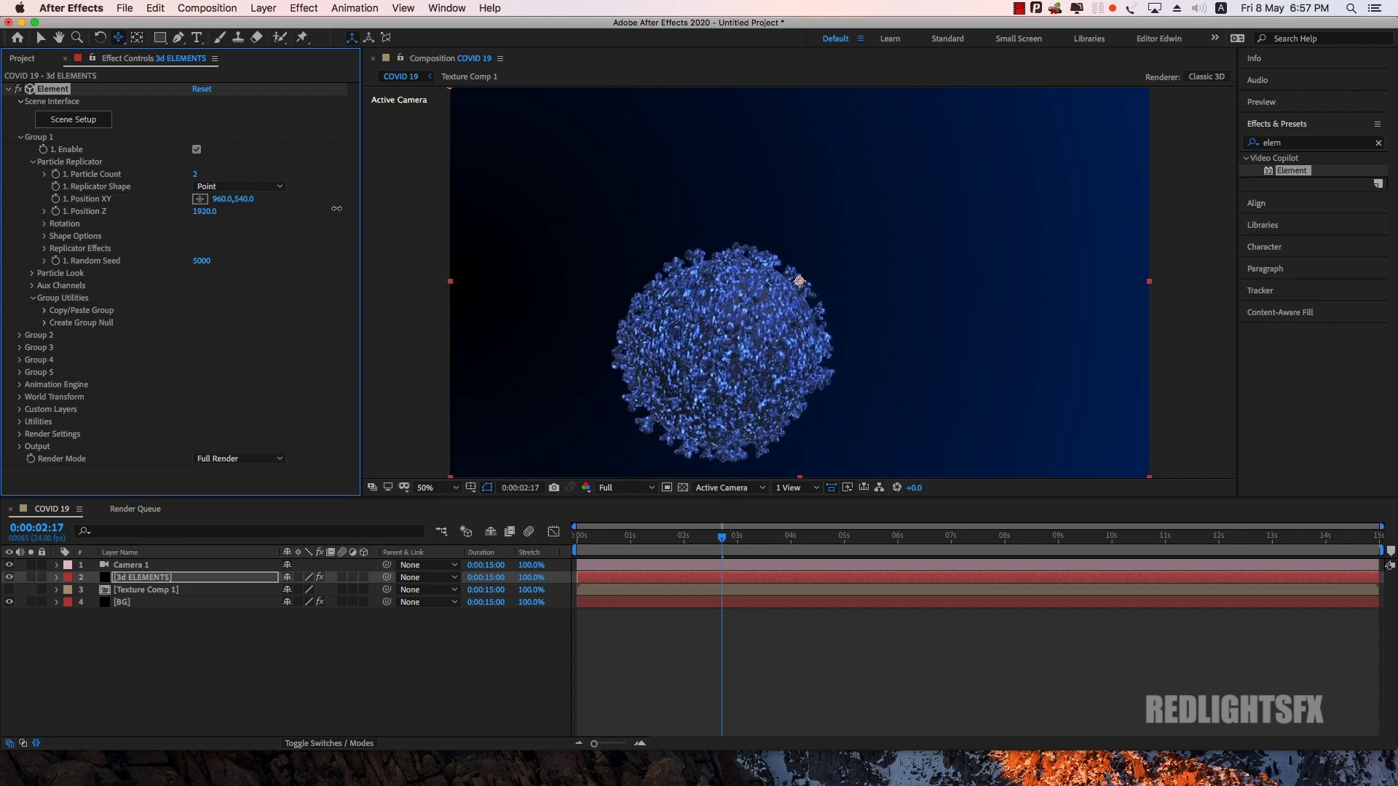
left_click_drag(239, 199, 58, 249)
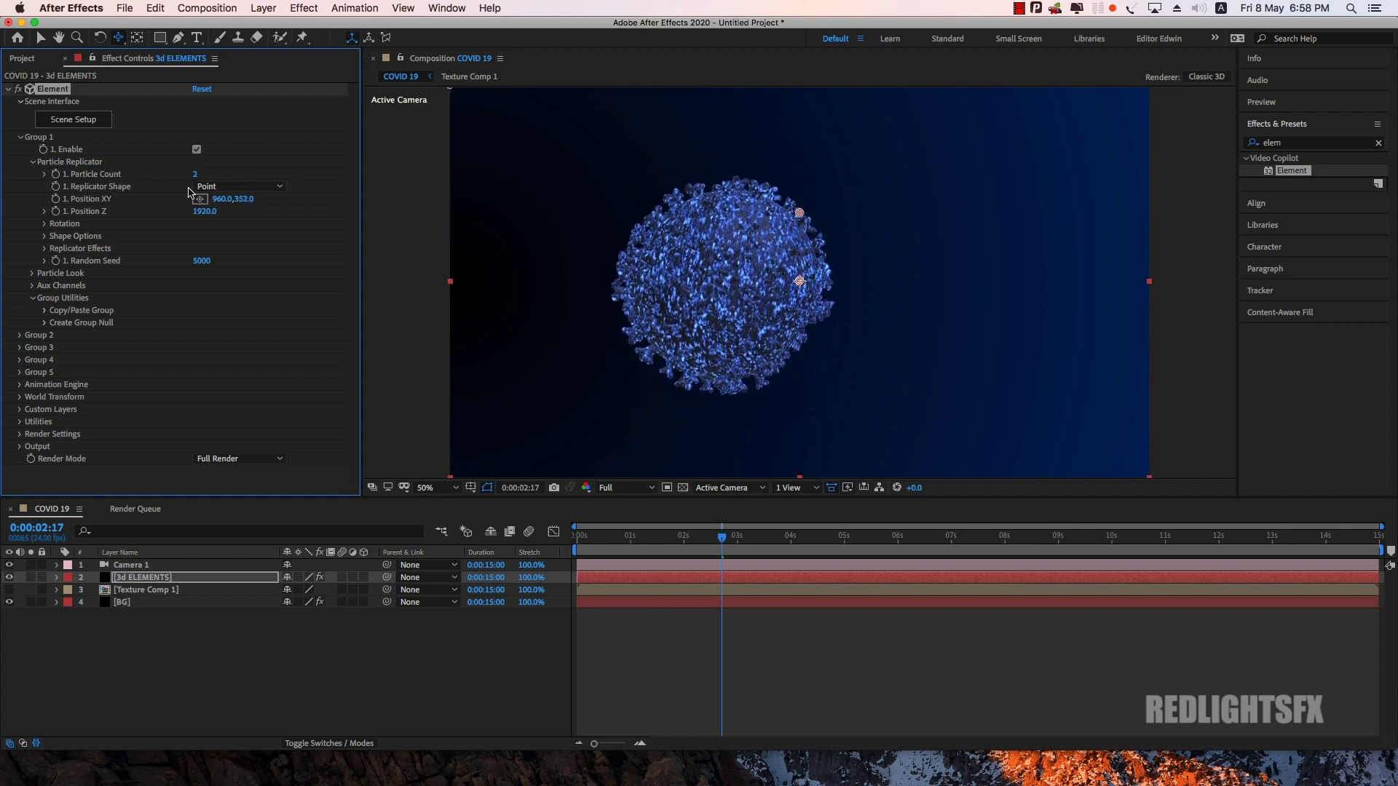
mouse_move(222, 199)
left_mouse_down()
mouse_move(241, 199)
mouse_move(207, 208)
left_mouse_up()
Step: Set Replicator Shape to Sphere with Position Z 1120 and Shape Scale 15.70
left_click(269, 188)
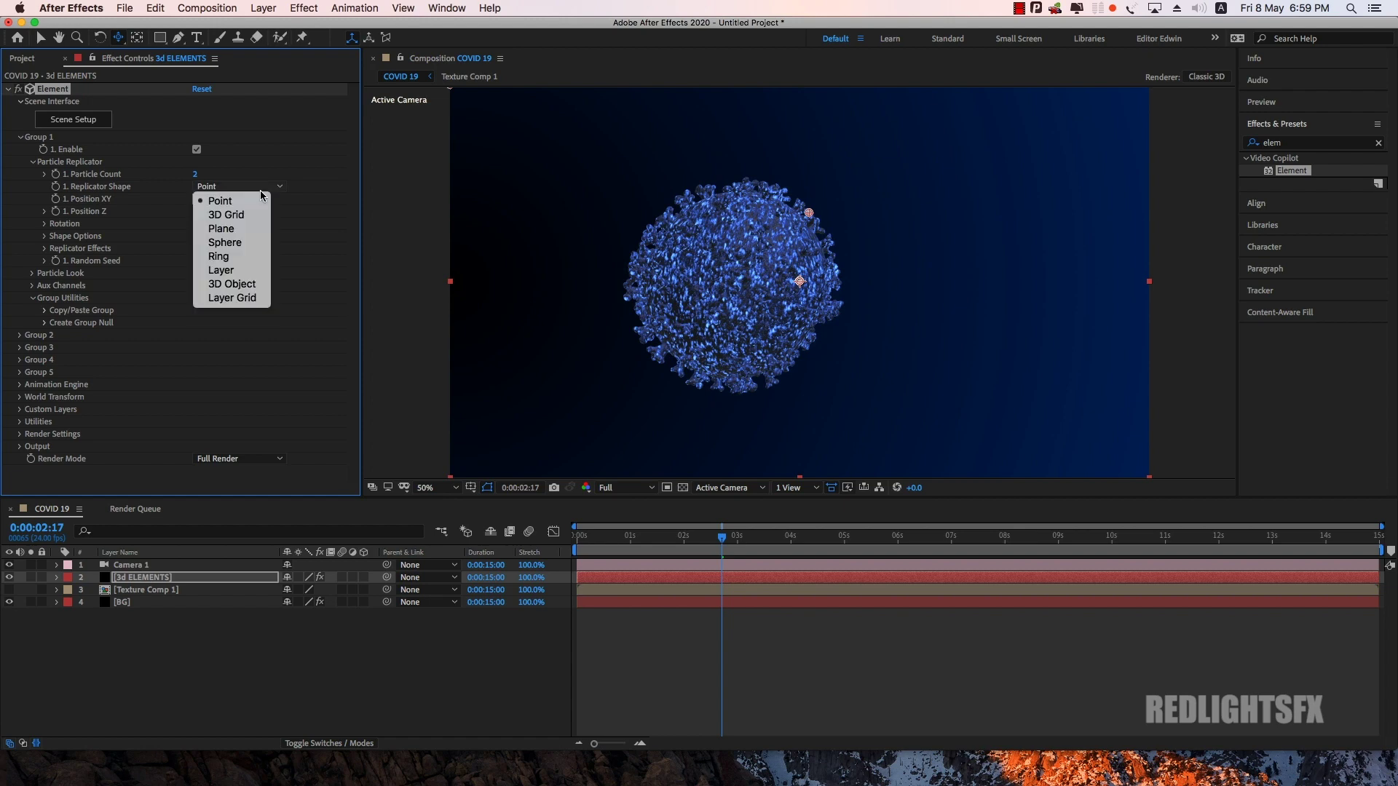
left_click(241, 243)
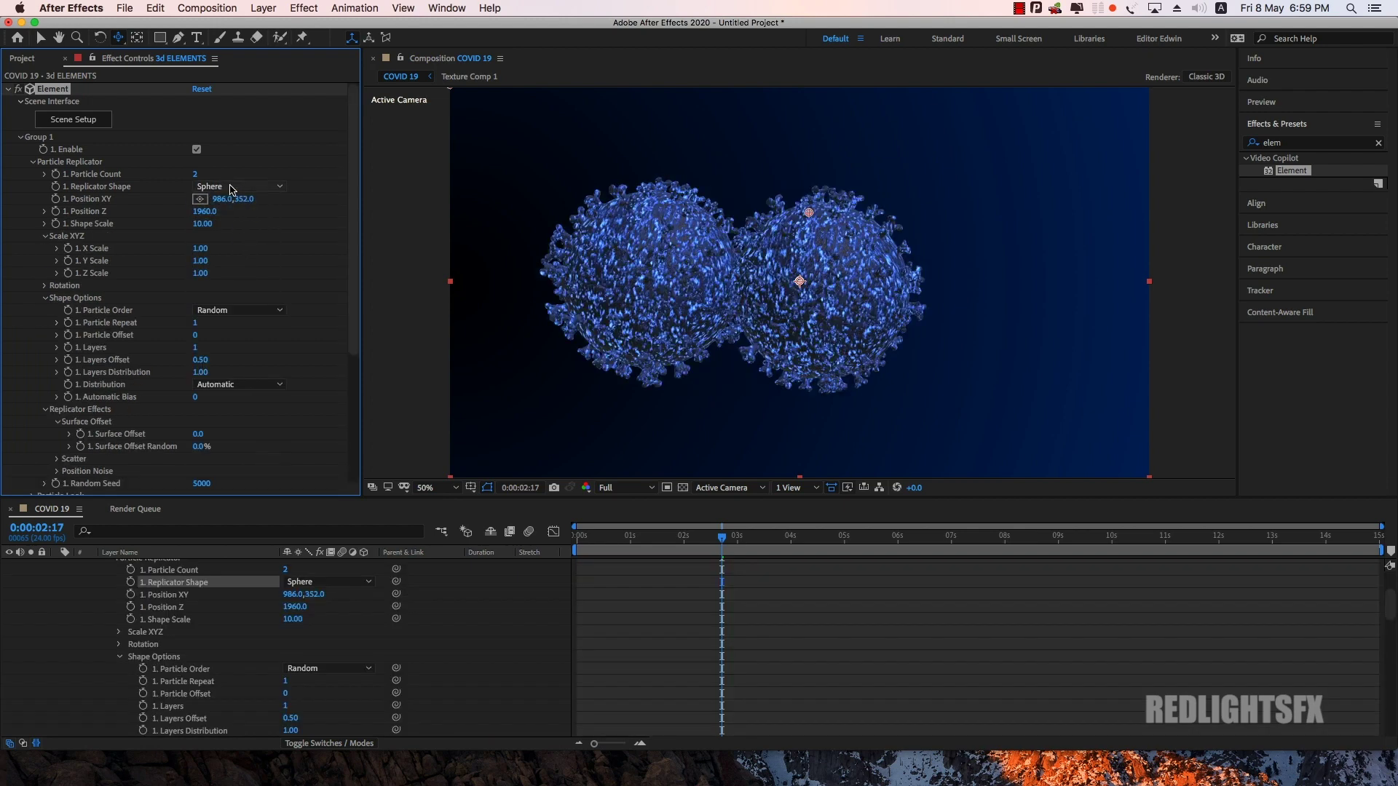
mouse_move(214, 211)
left_mouse_down()
mouse_move(207, 225)
mouse_move(294, 227)
left_mouse_up()
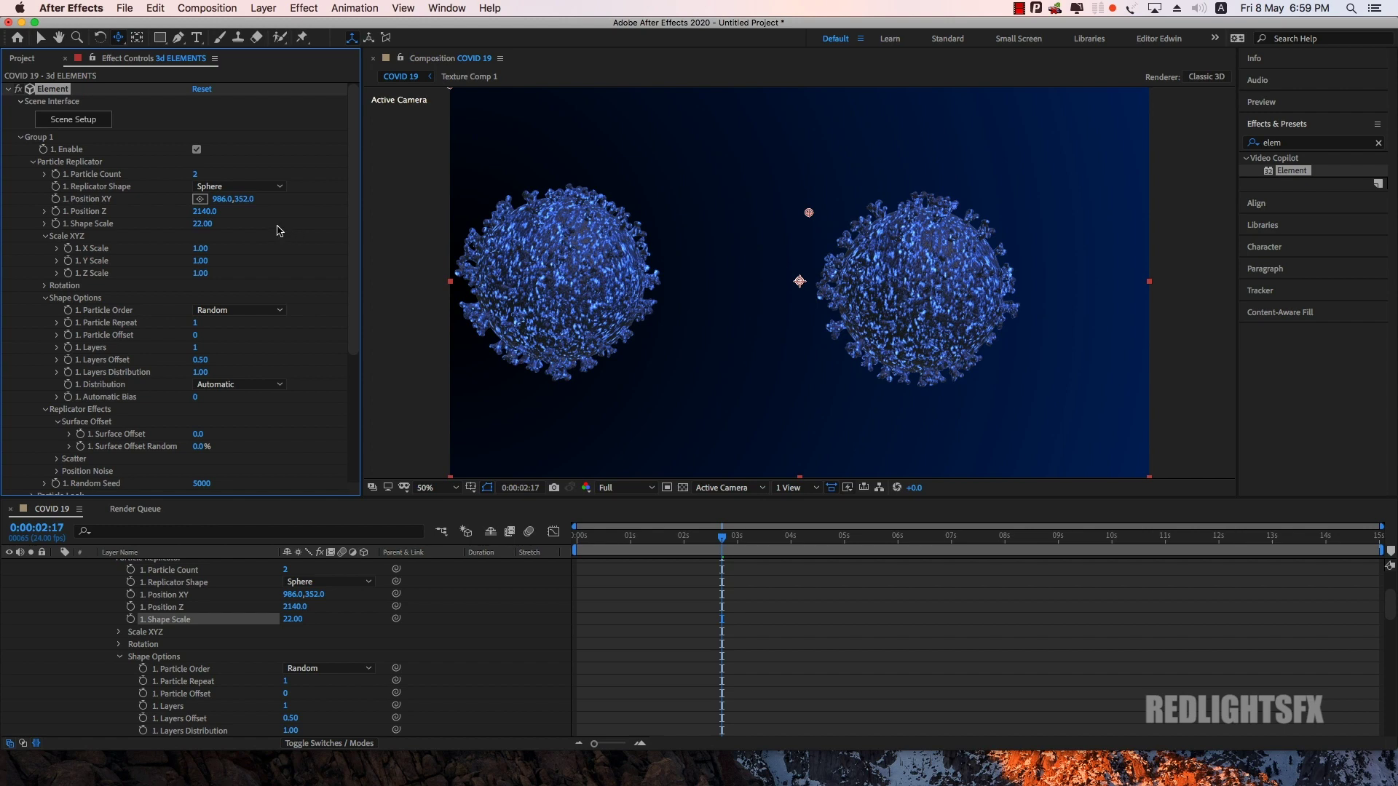
mouse_move(210, 211)
left_mouse_down()
mouse_move(125, 251)
mouse_move(165, 249)
left_mouse_up()
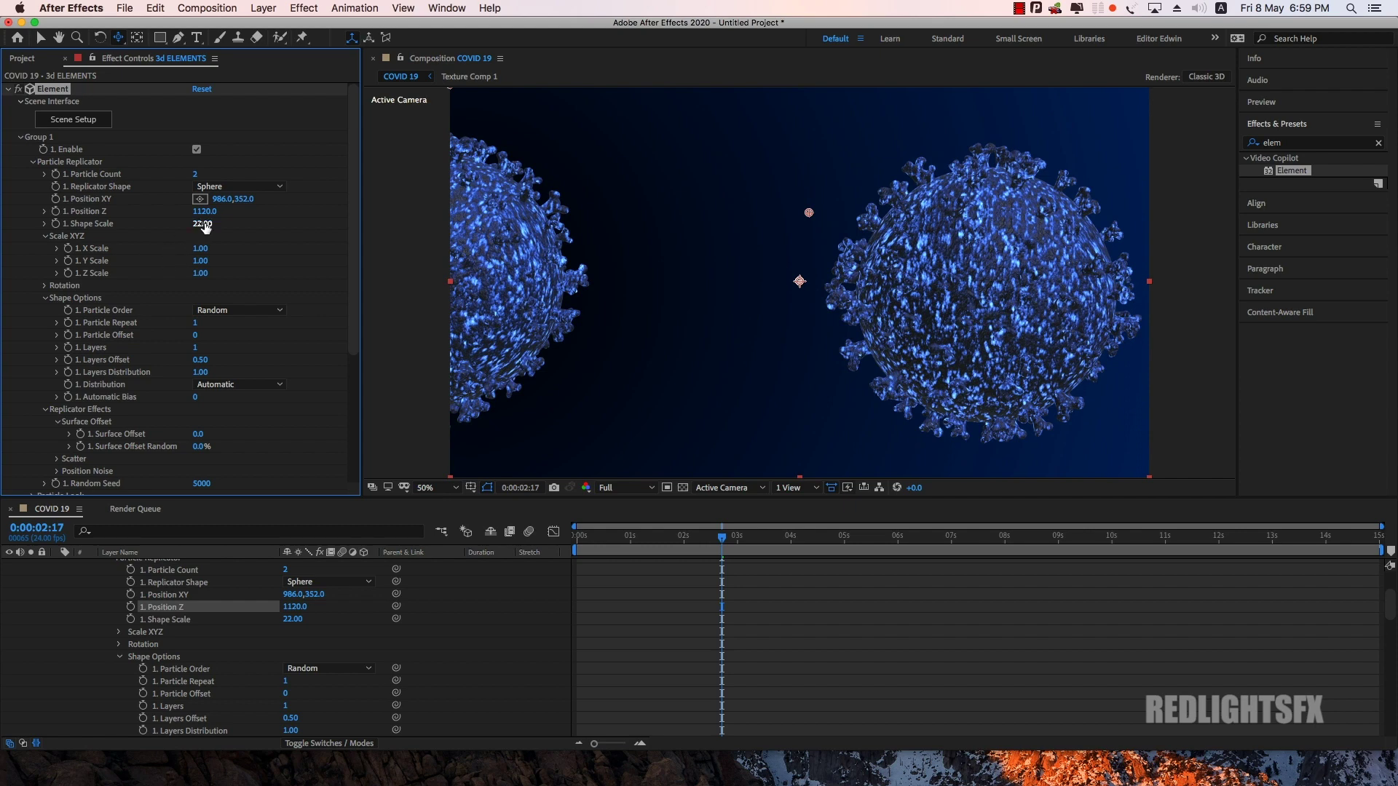
mouse_move(203, 224)
left_mouse_down()
mouse_move(120, 237)
mouse_move(171, 239)
left_mouse_up()
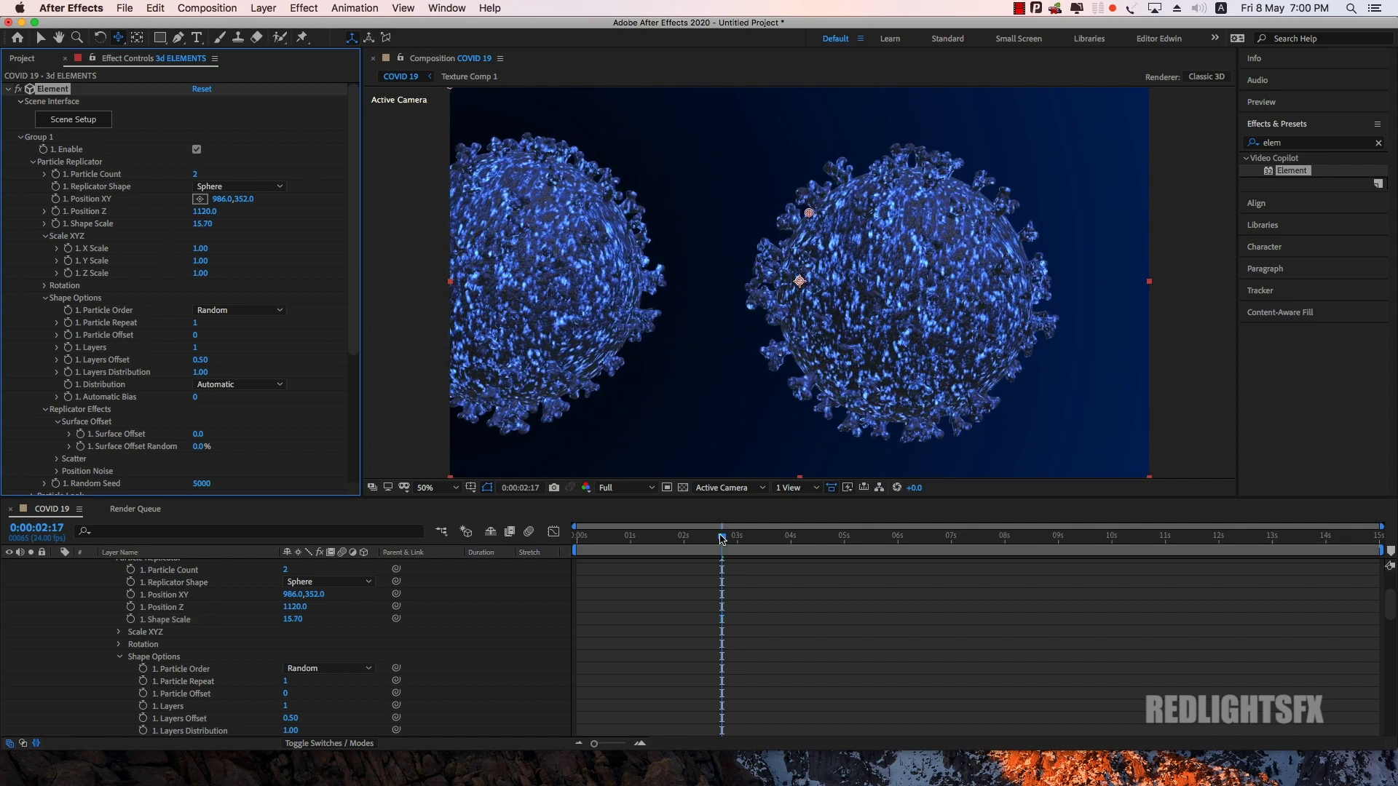
Step: Preview the animation and move the camera in closer on the two viruses
mouse_move(721, 539)
left_mouse_down()
mouse_move(564, 553)
mouse_move(754, 539)
left_mouse_up()
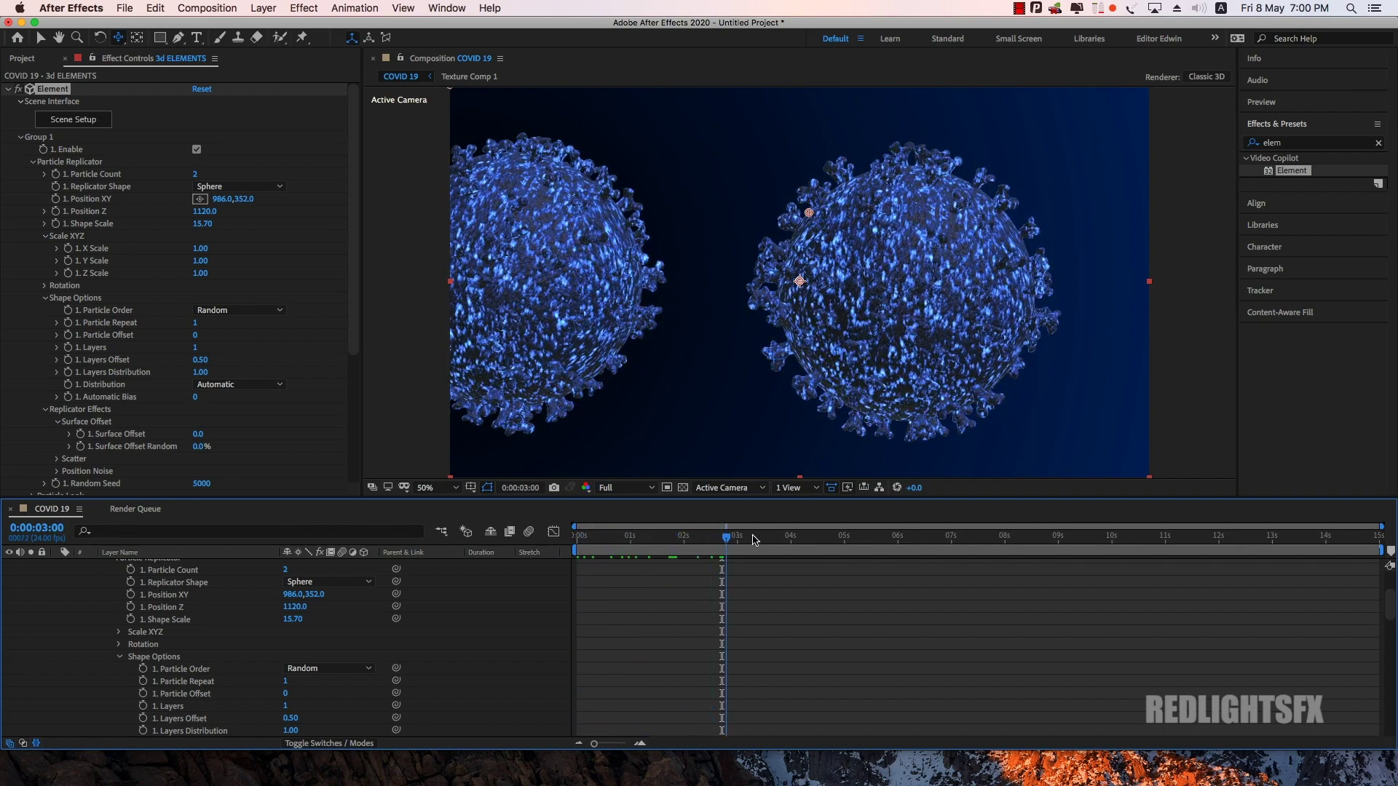
key("space")
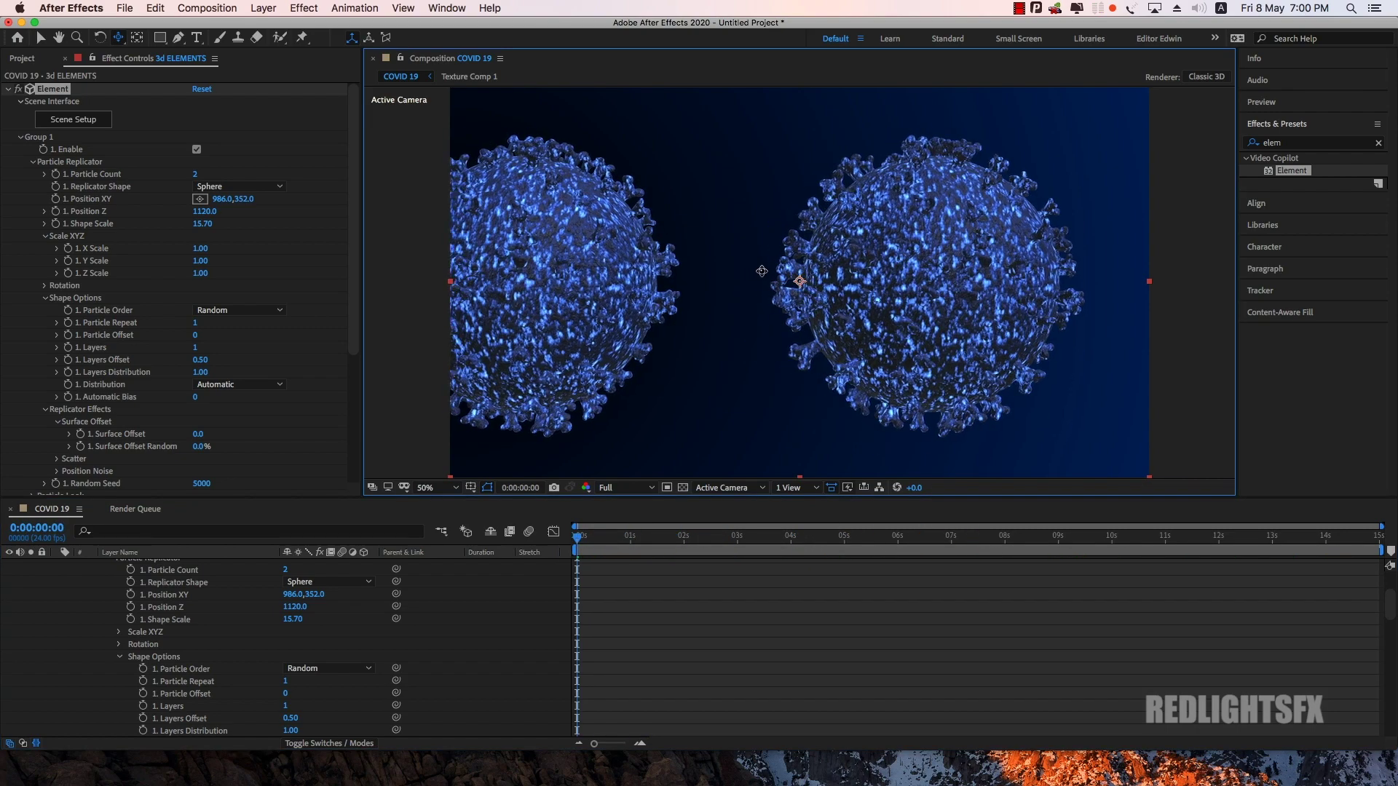
left_click_drag(761, 271, 883, 255)
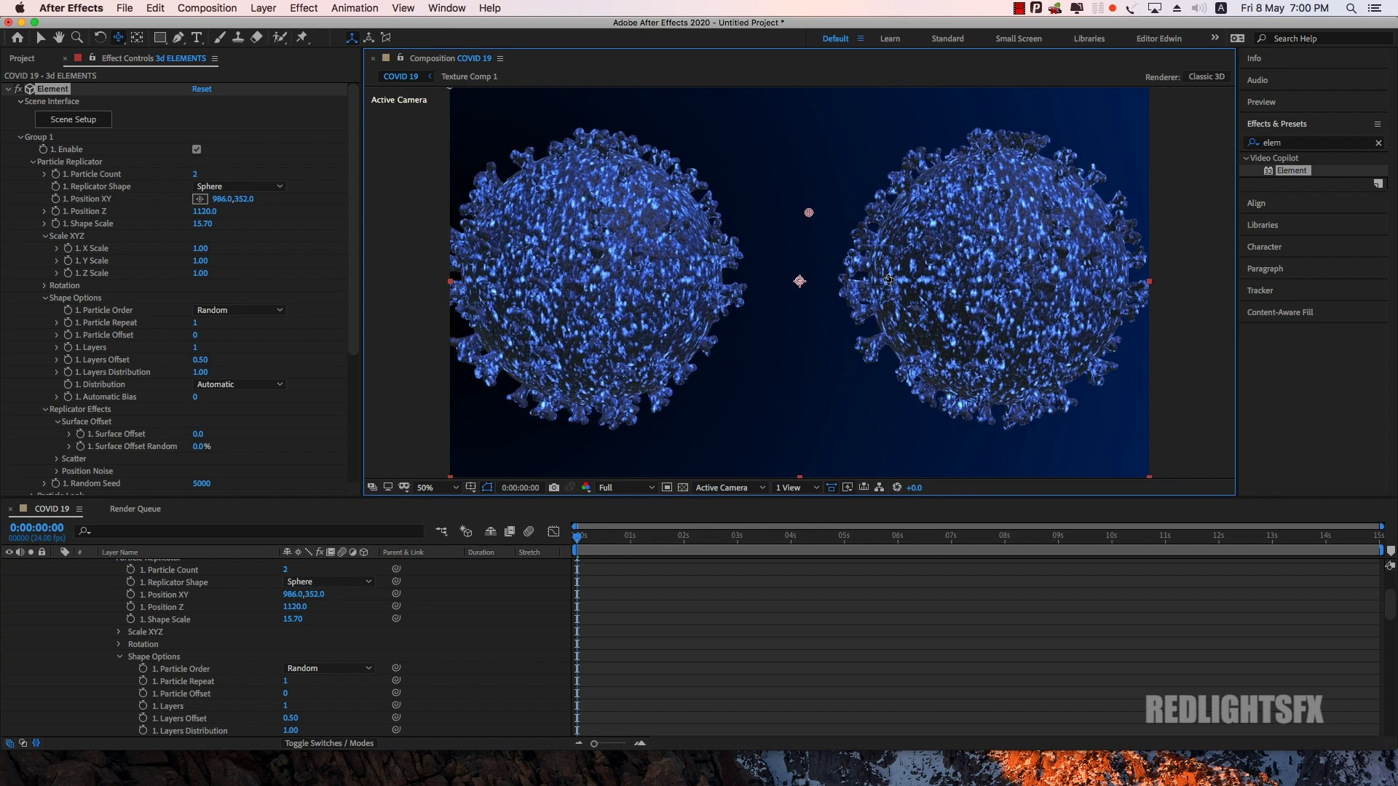
left_click_drag(863, 305, 963, 162)
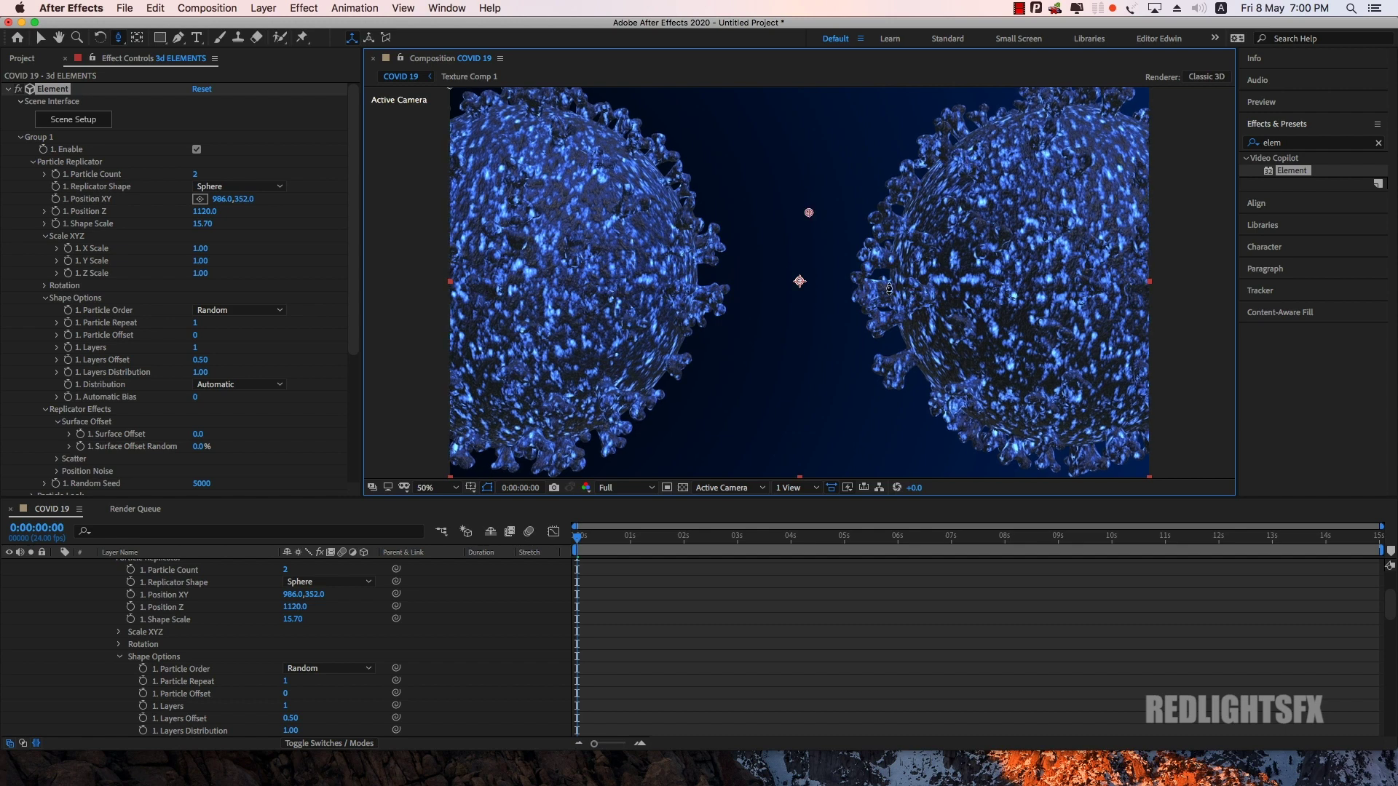
Step: Rotate the replicator to X 70°, Y 44°, Z -52°, with Position Z 1200 and Shape Scale 27
left_click(79, 289)
left_click(46, 287)
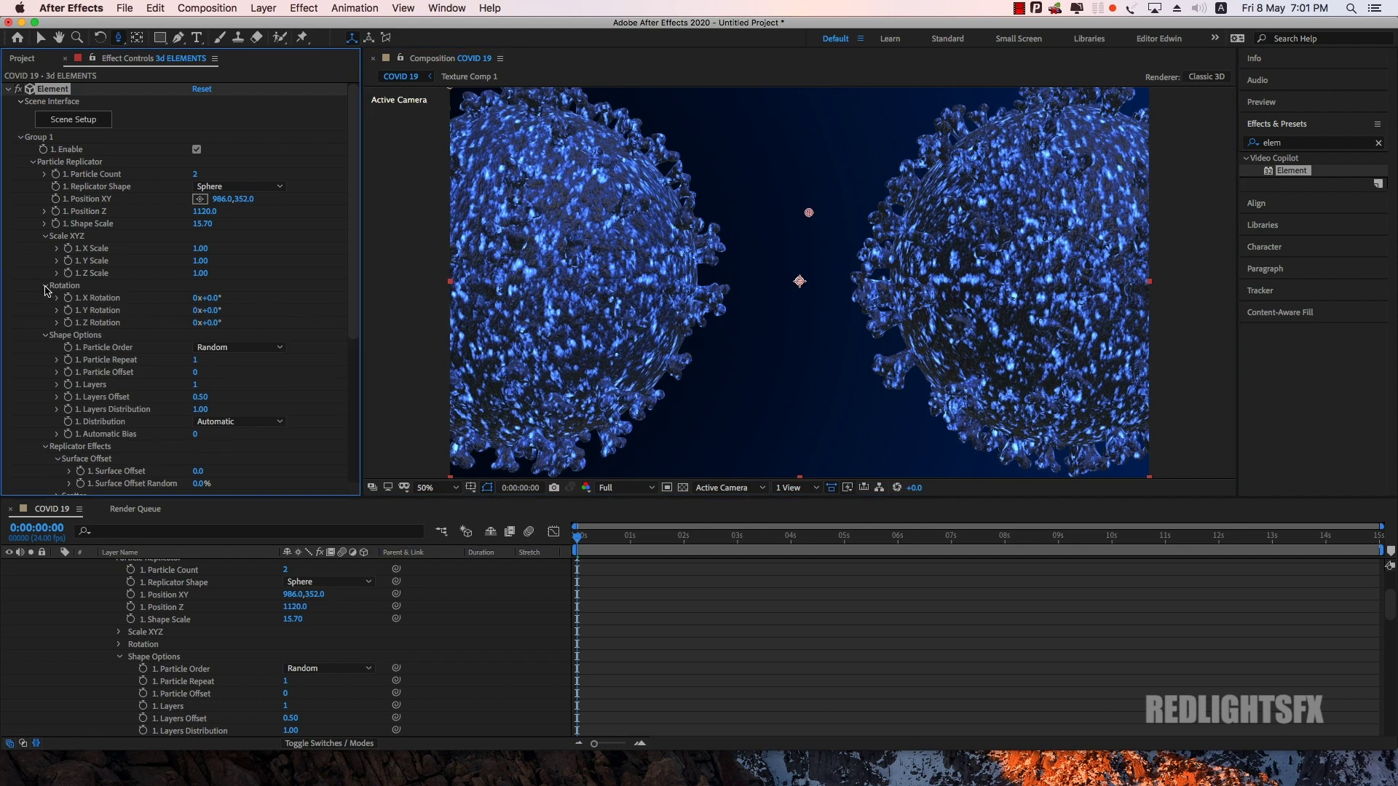
left_click_drag(210, 322, 158, 303)
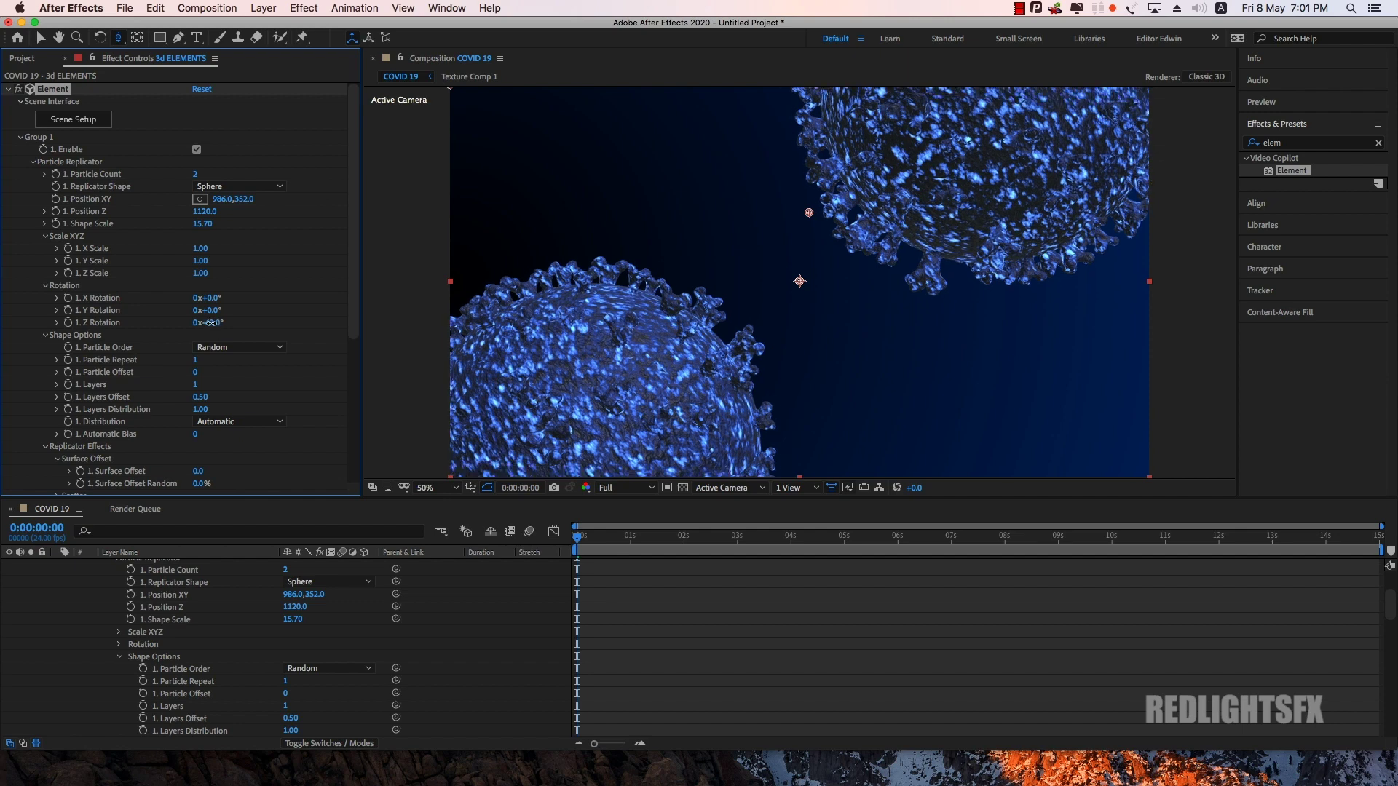
mouse_move(213, 323)
left_mouse_down()
mouse_move(235, 318)
mouse_move(252, 296)
mouse_move(228, 287)
mouse_move(248, 282)
left_mouse_up()
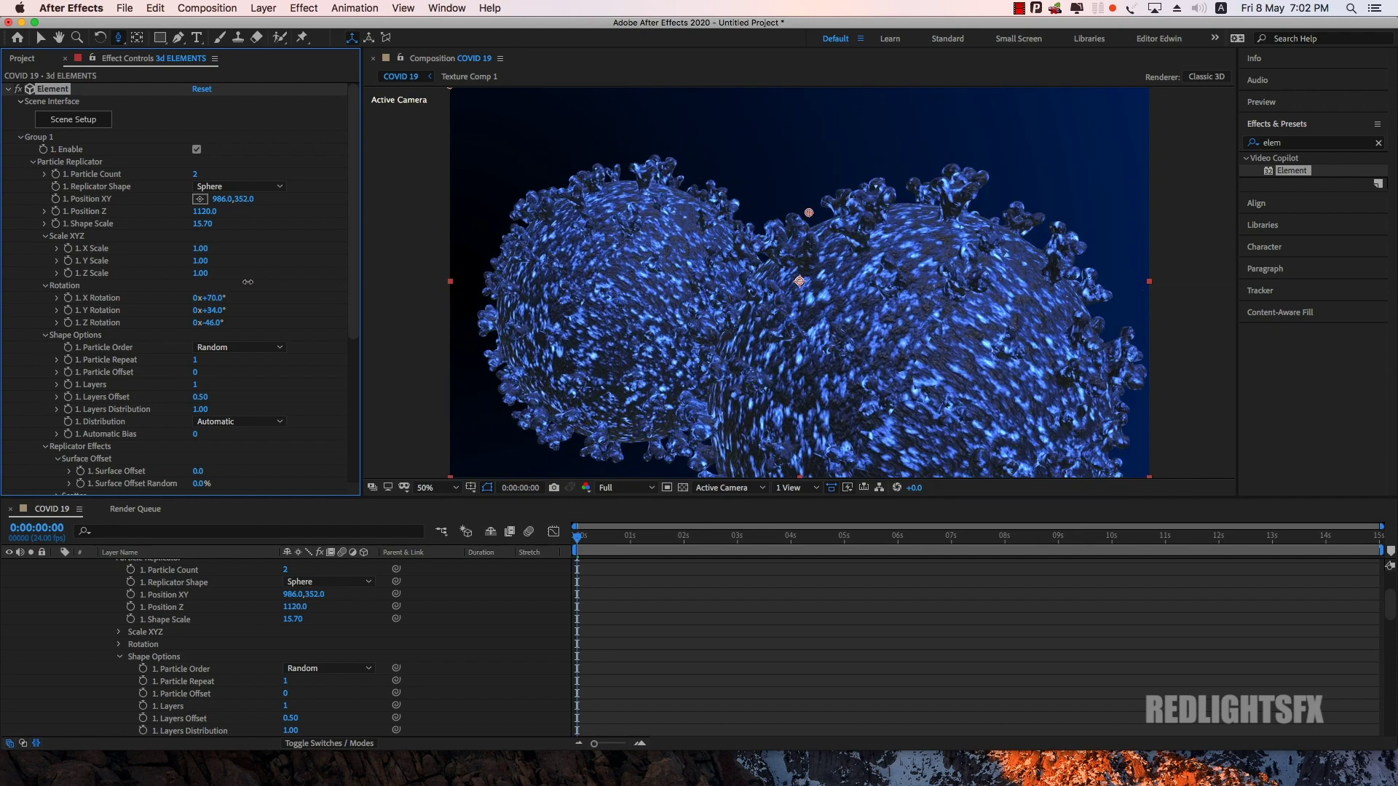
left_click_drag(205, 213, 303, 247)
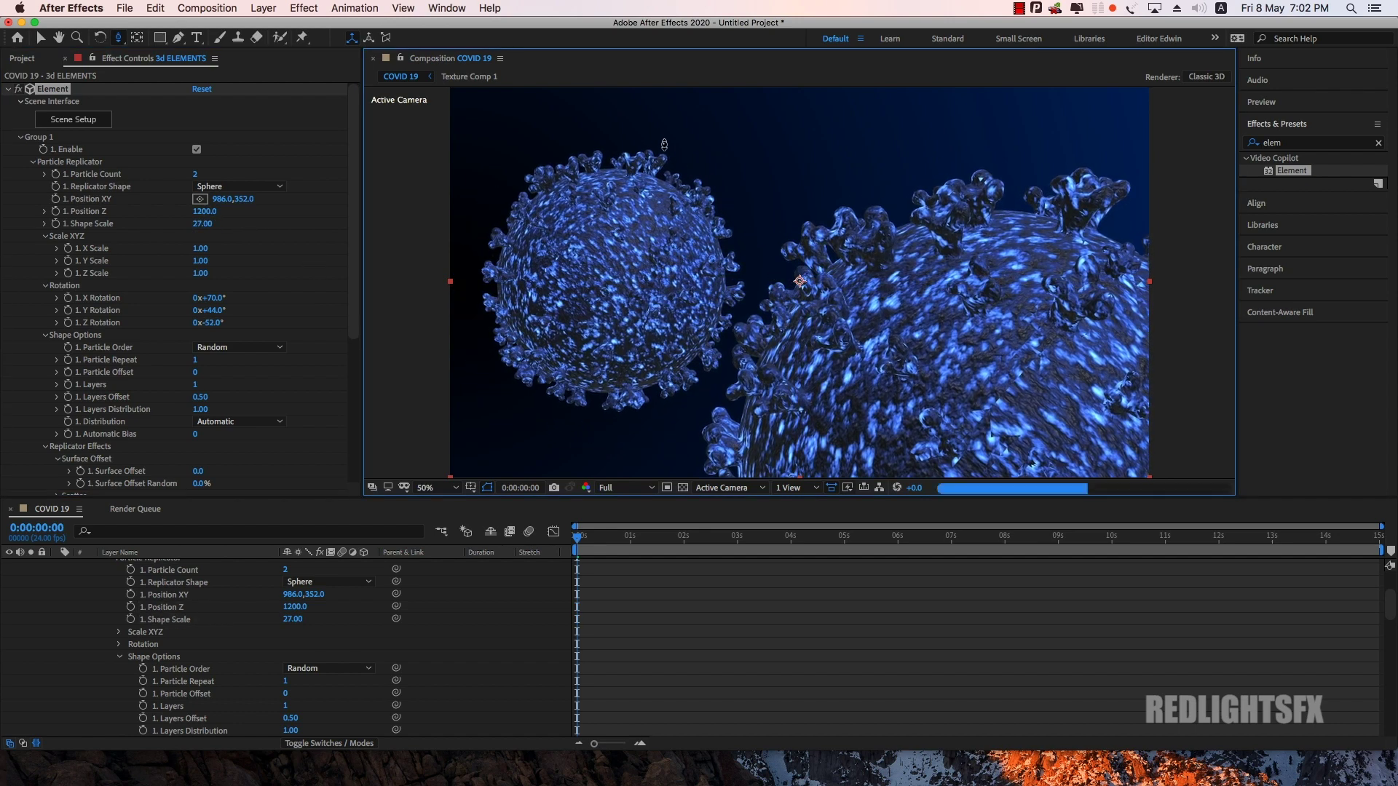
Step: Orbit the camera around the viruses, scrub the opening seconds, and return to frame 0
mouse_move(707, 288)
left_mouse_down()
mouse_move(641, 234)
mouse_move(635, 129)
mouse_move(710, 388)
left_mouse_up()
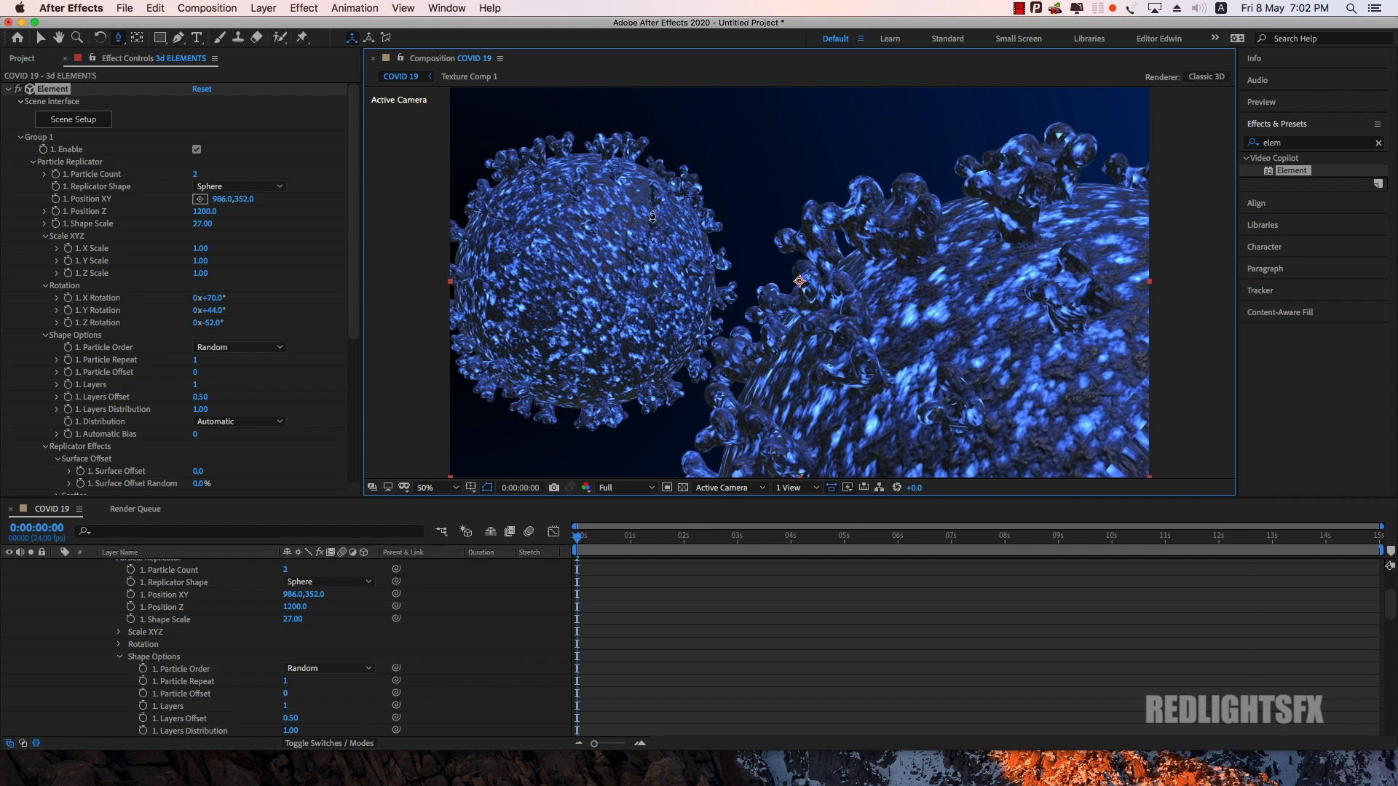
left_click_drag(652, 216, 621, 136)
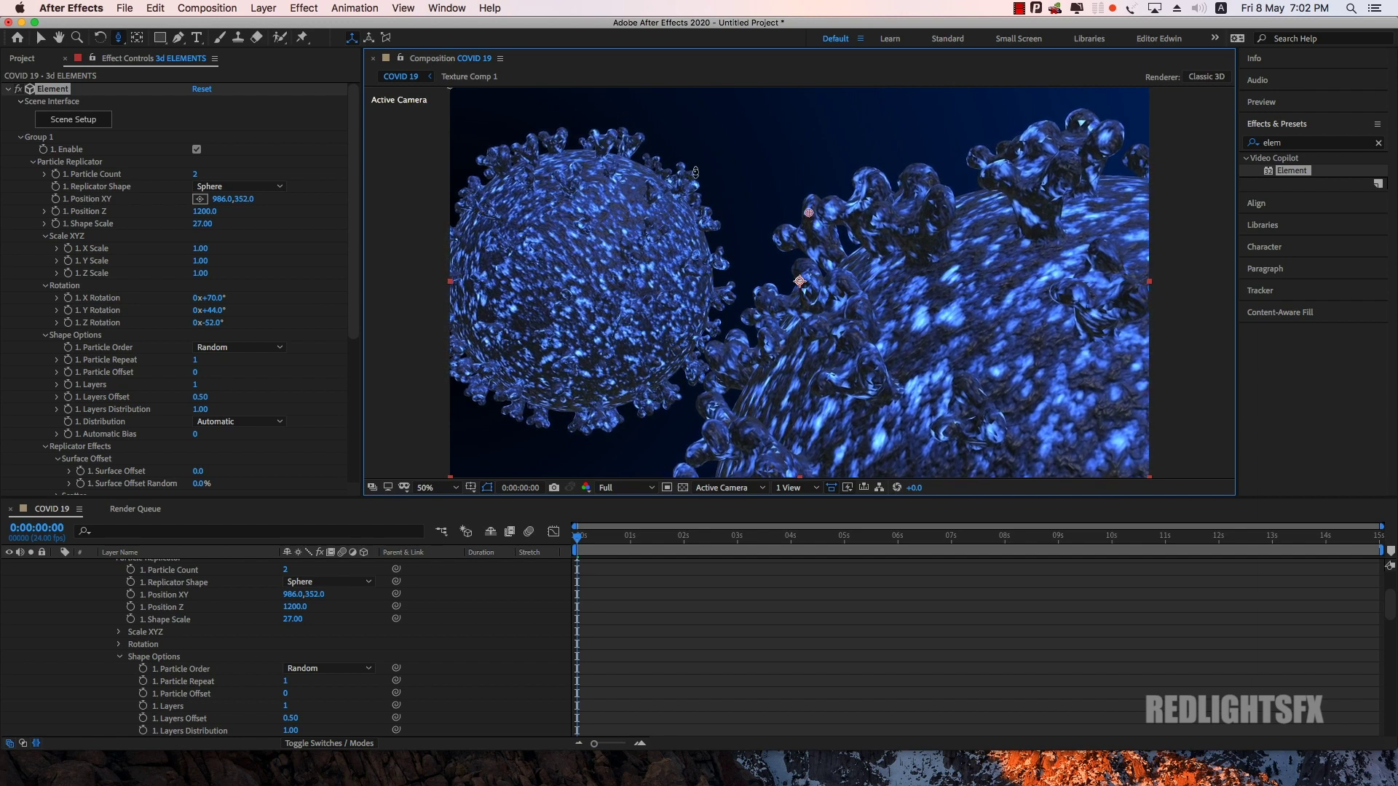
left_click_drag(701, 169, 694, 144)
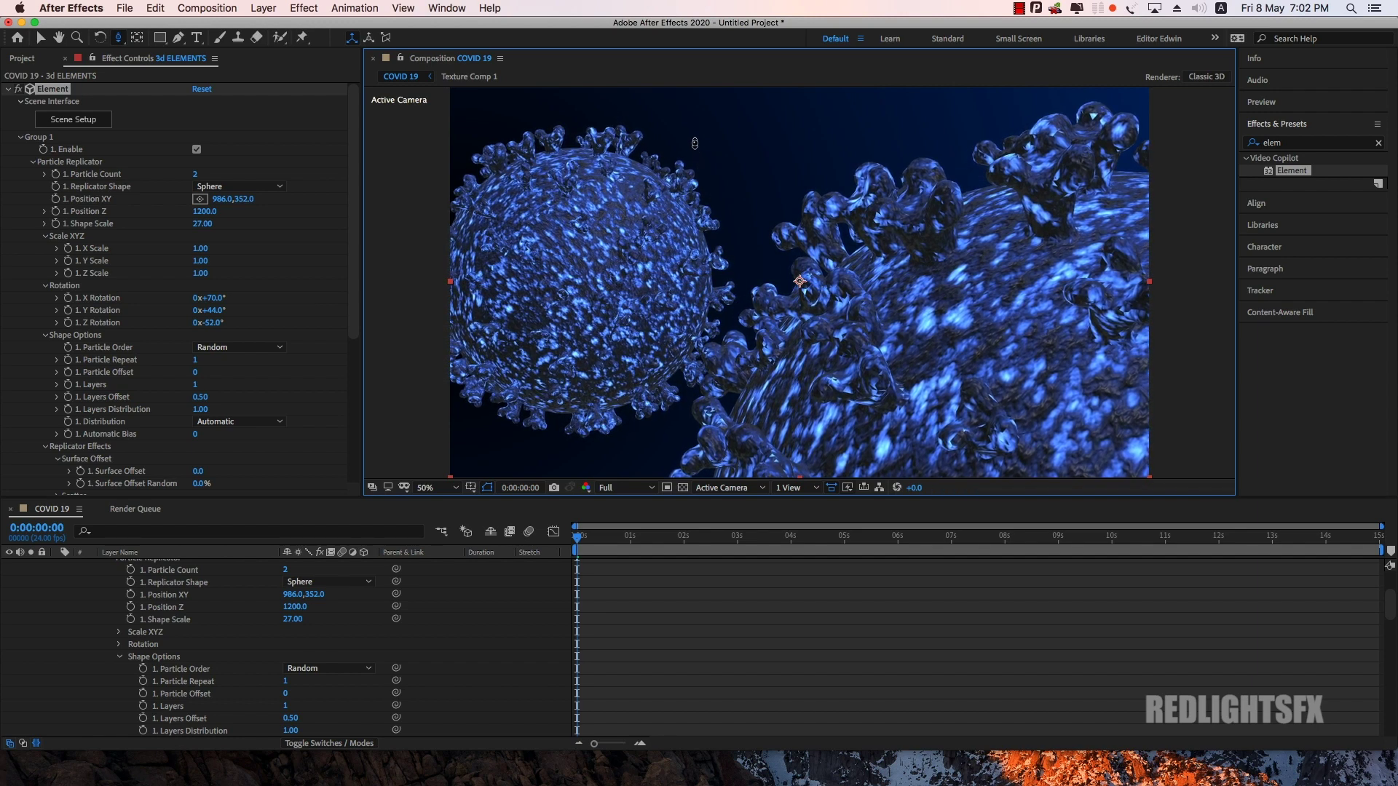
left_click_drag(587, 540, 737, 518)
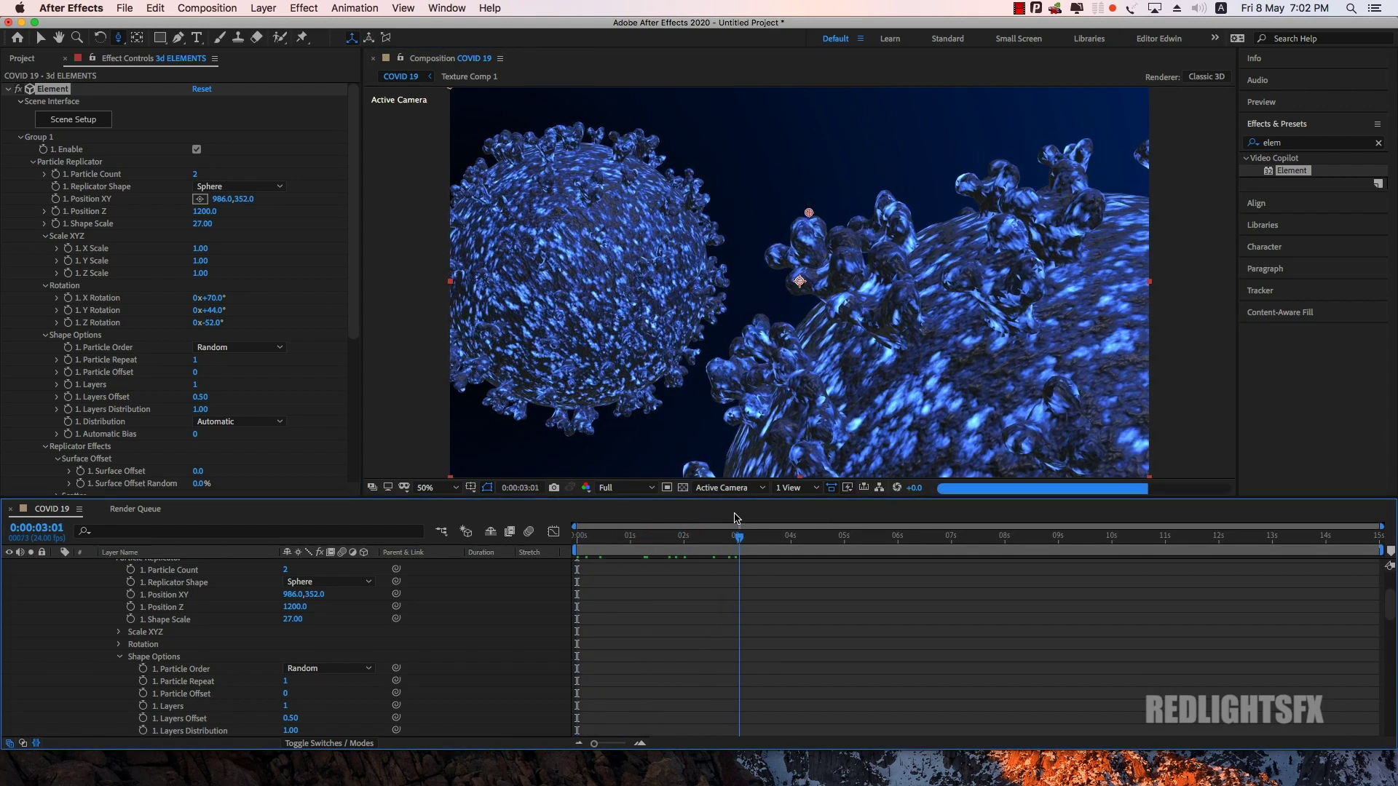
left_click_drag(736, 519, 563, 518)
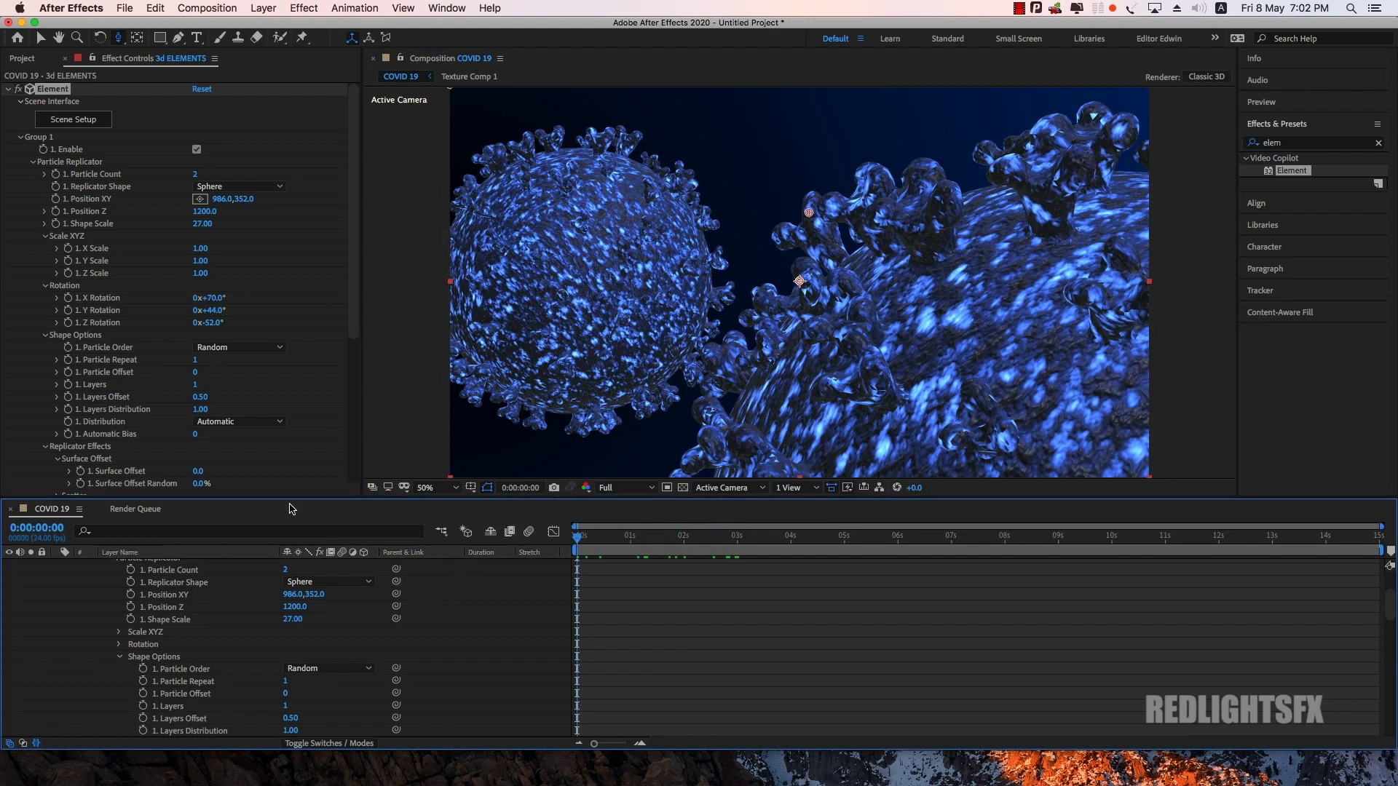
Step: Set Replicator Y Rotation to 0x+44°, checking the viruses near the end and around nine seconds
left_click(101, 265)
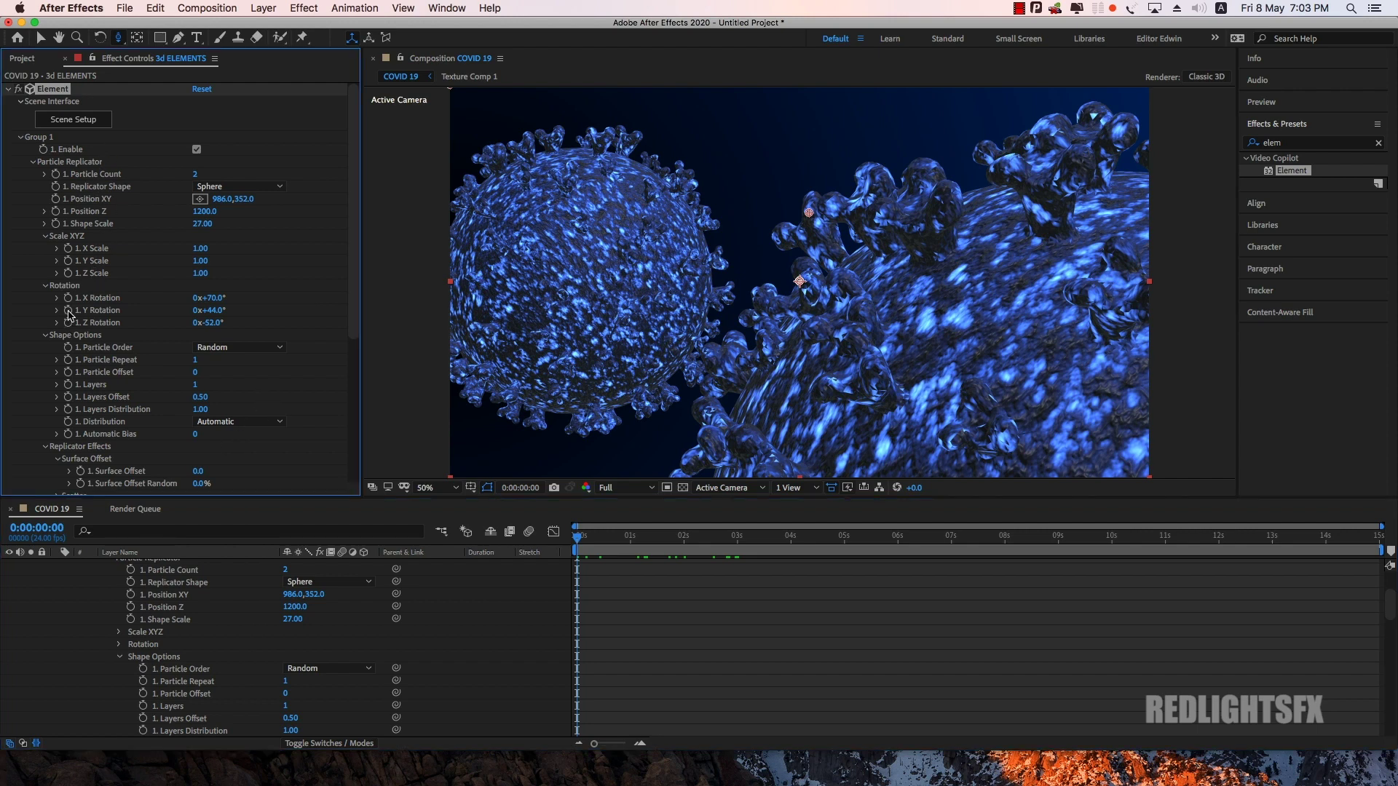
mouse_move(593, 545)
left_mouse_down()
mouse_move(1316, 538)
mouse_move(1369, 557)
left_mouse_up()
left_click(216, 310)
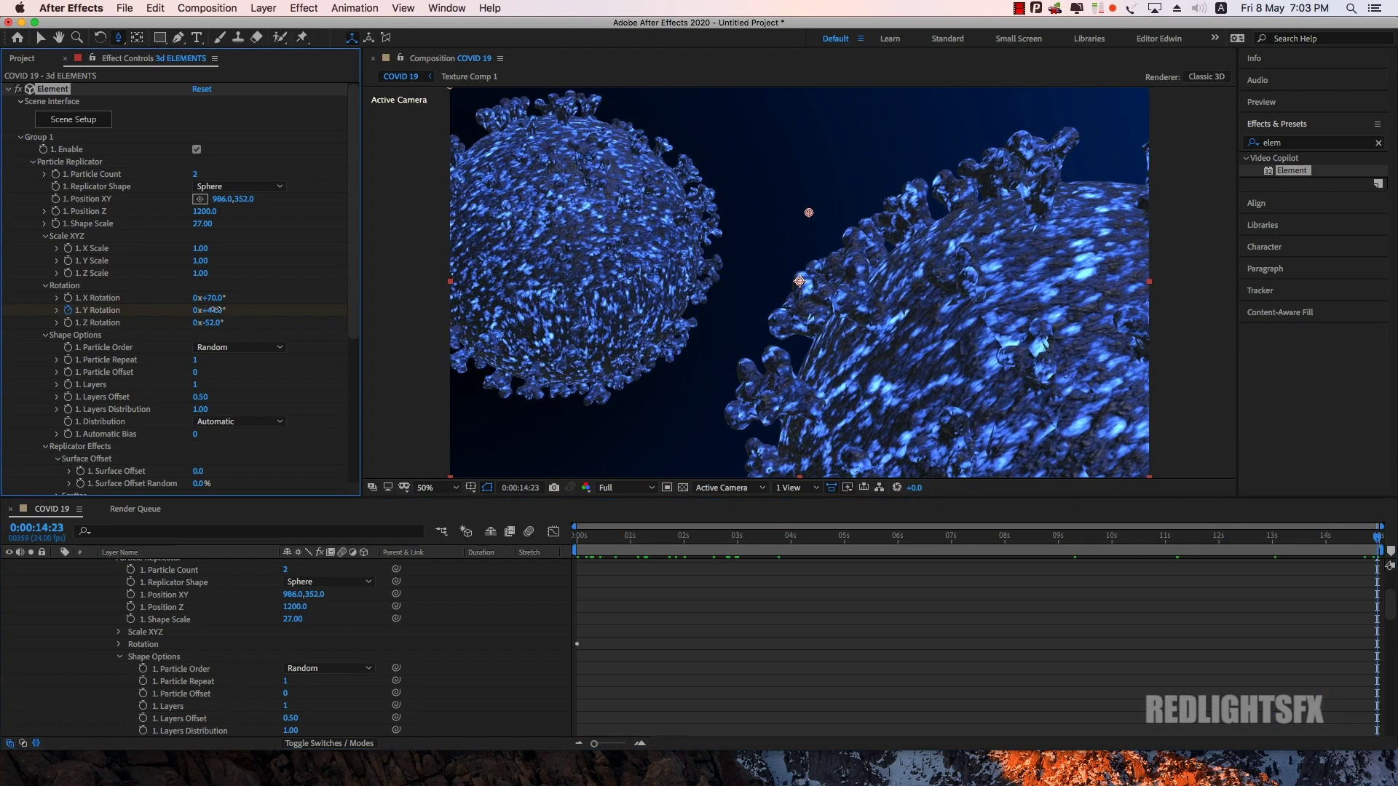
mouse_move(222, 310)
left_mouse_down()
mouse_move(274, 312)
mouse_move(351, 349)
left_mouse_up()
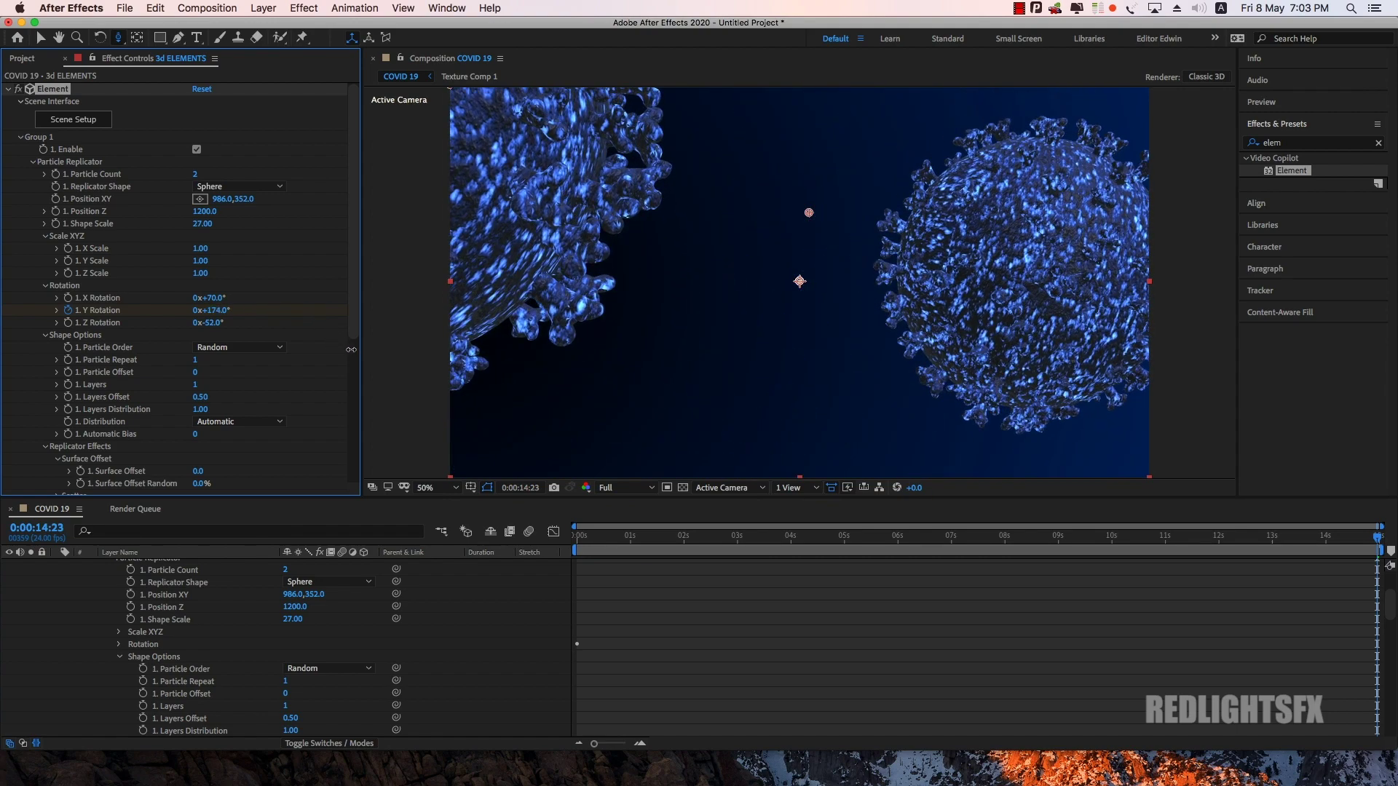
left_click_drag(1374, 544, 569, 536)
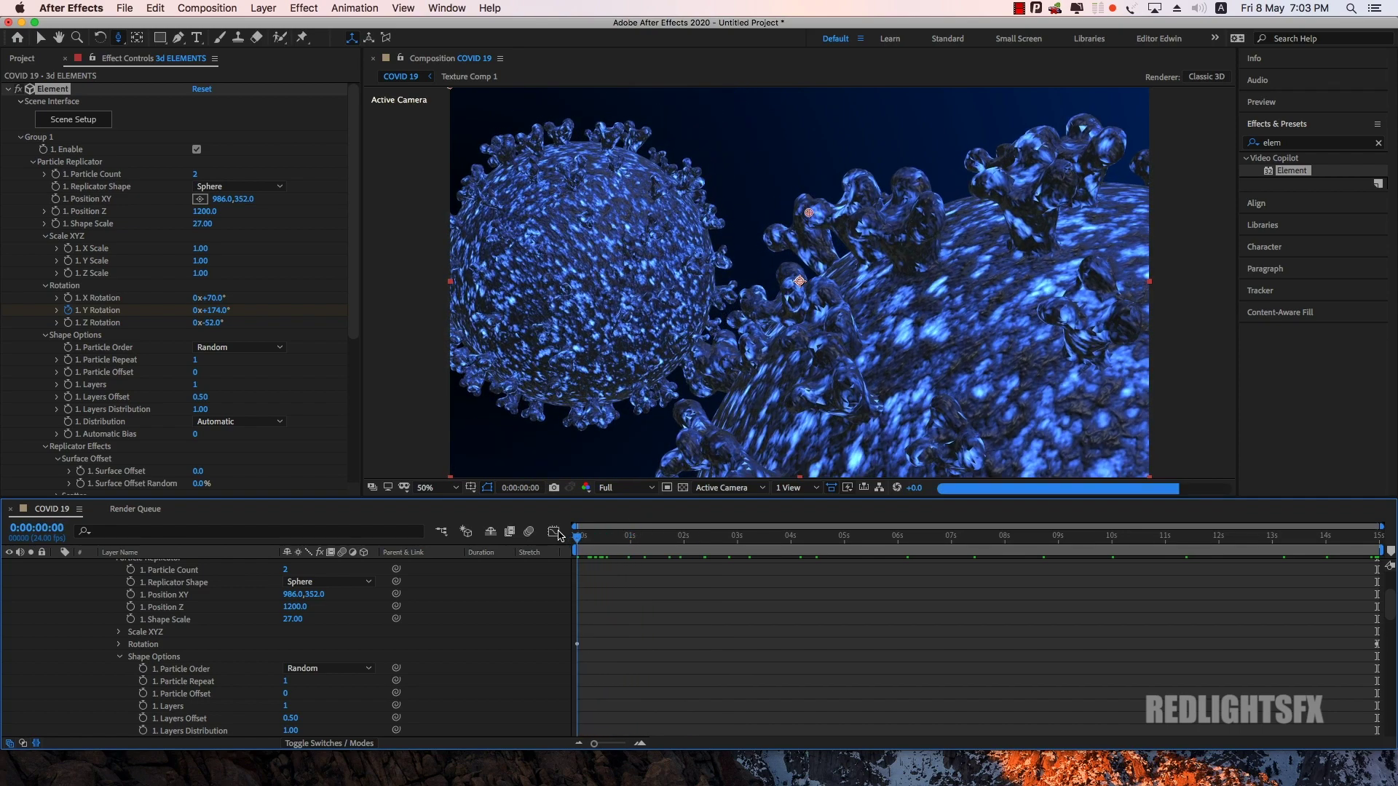
scroll(228, 641, "up", 4)
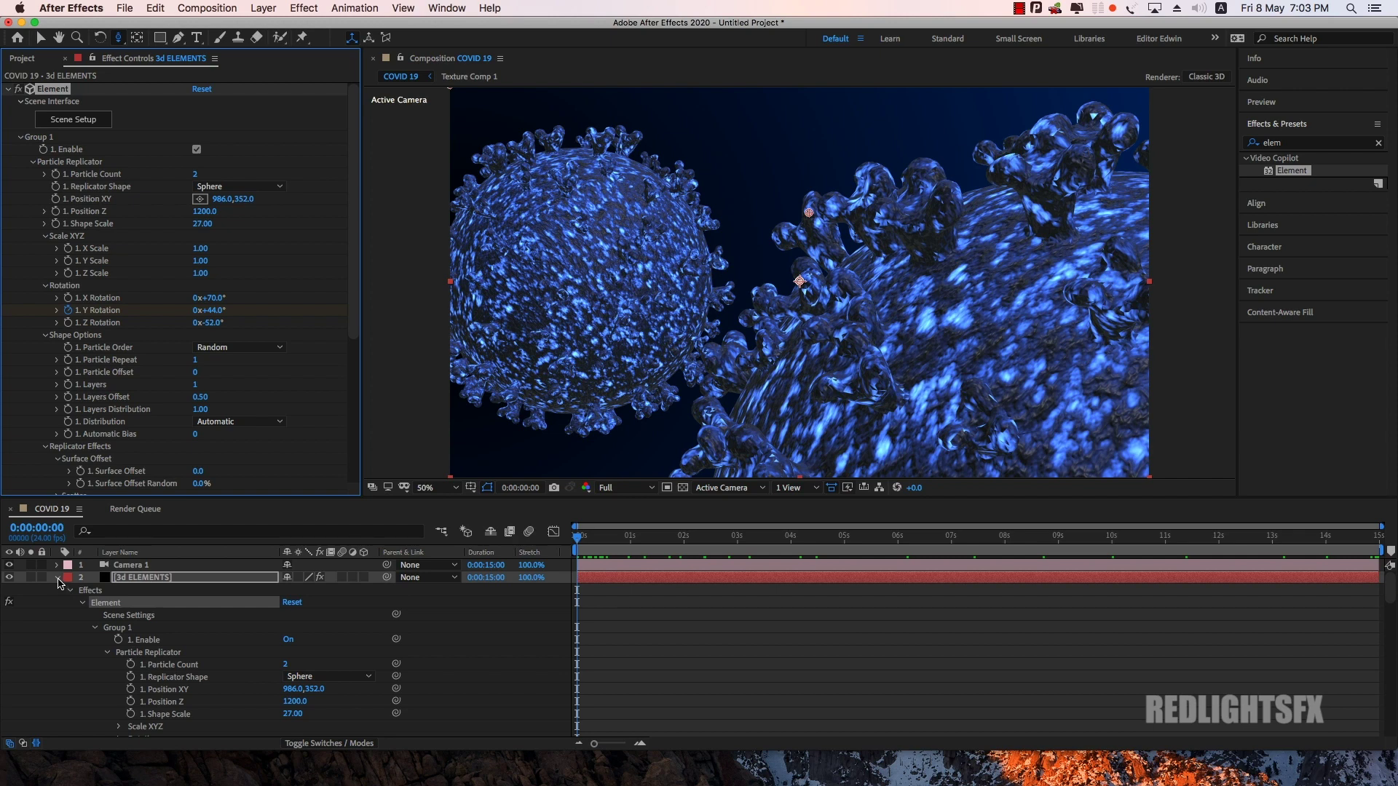
Step: Enable Point of Interest and Position keyframes on Camera 1's Transform
left_click(58, 566)
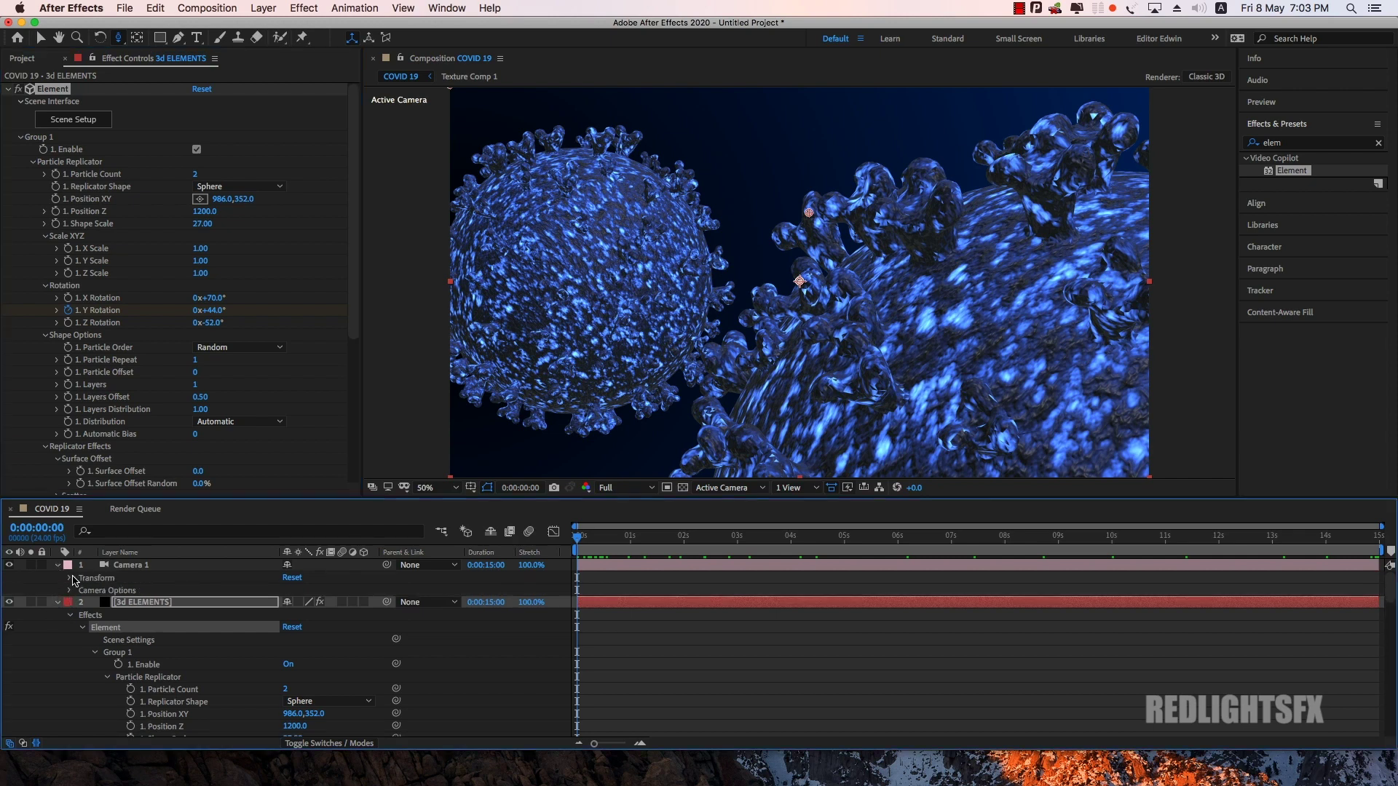
left_click(70, 579)
left_click(93, 589)
left_click(93, 603)
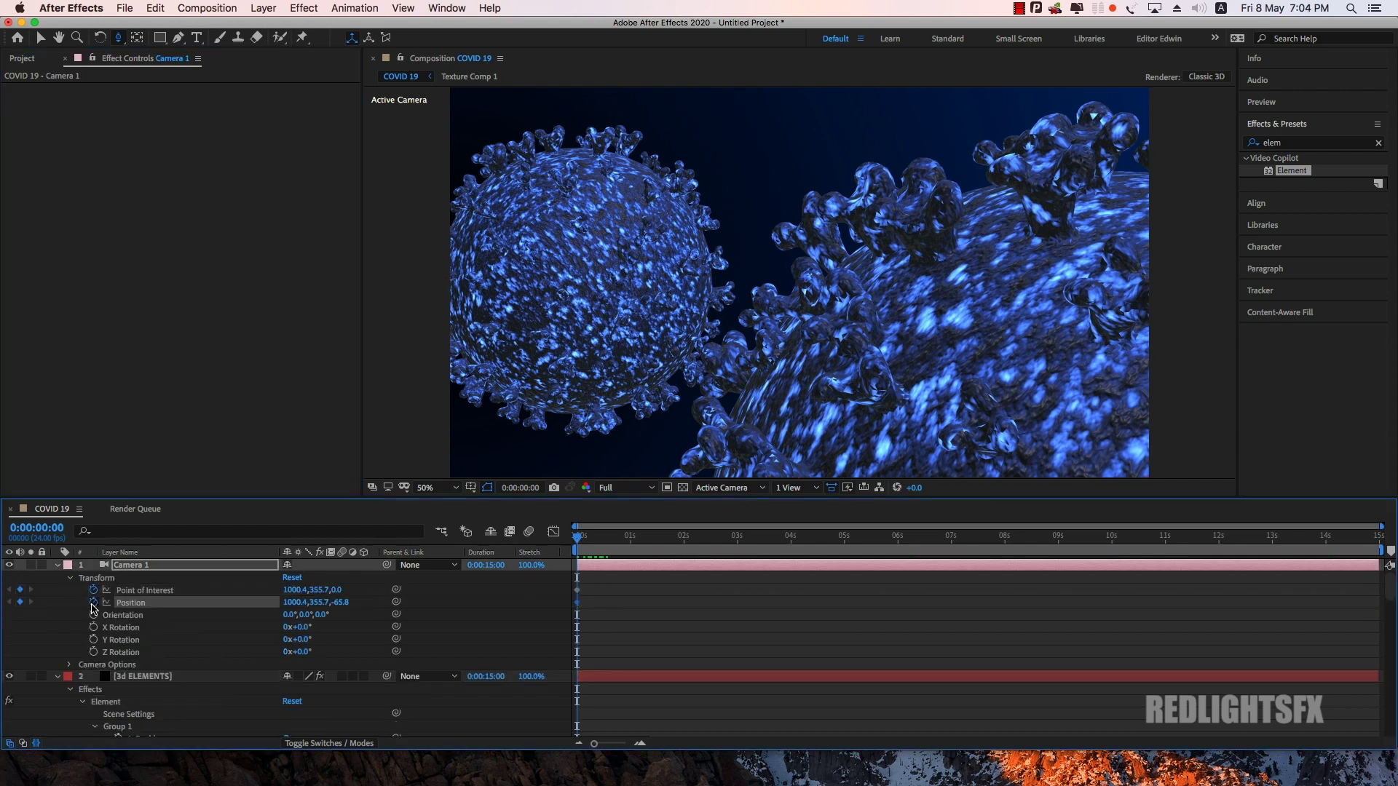
Step: Dolly the camera back from the viruses on the last frame, then preview from the start
left_click_drag(635, 537, 1377, 537)
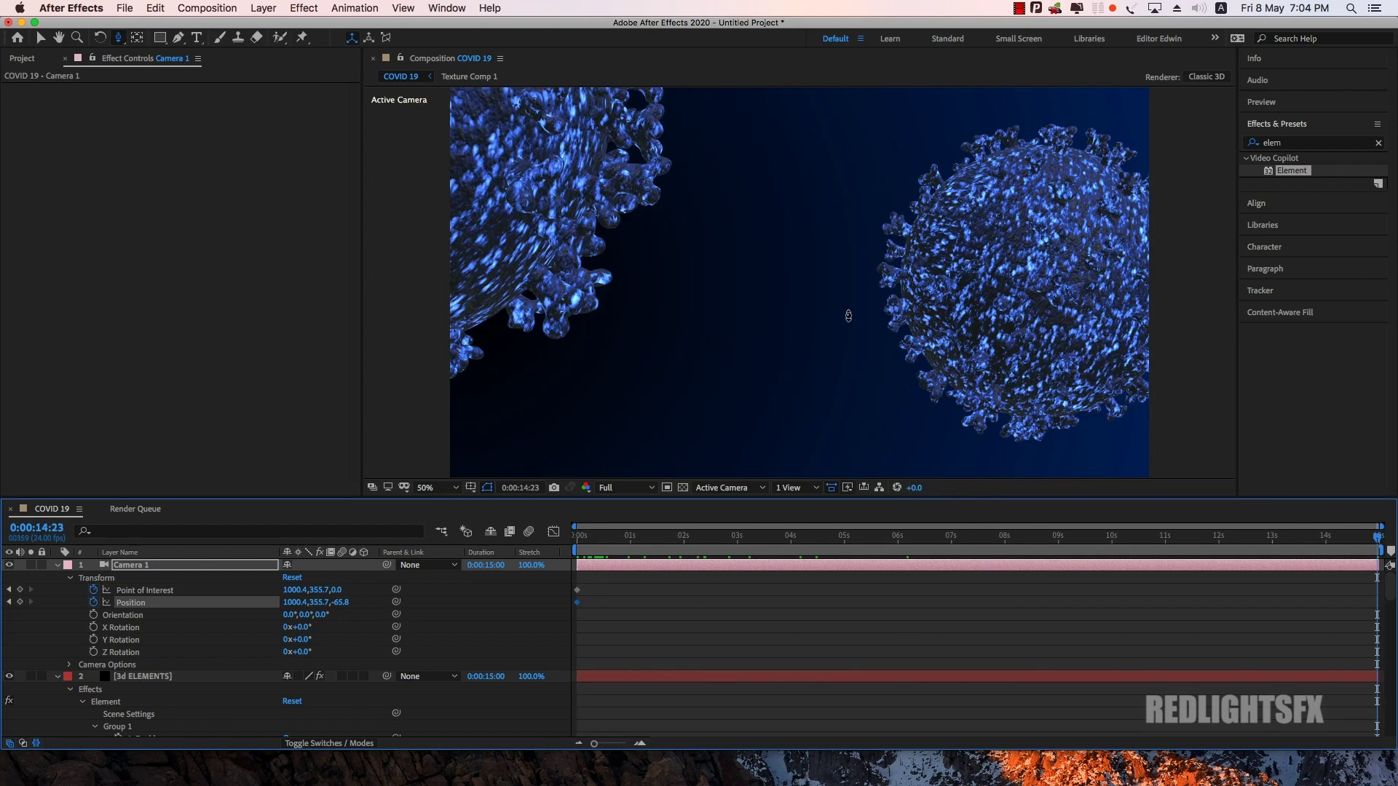
mouse_move(834, 290)
left_mouse_down()
mouse_move(785, 246)
mouse_move(804, 438)
mouse_move(799, 167)
left_mouse_up()
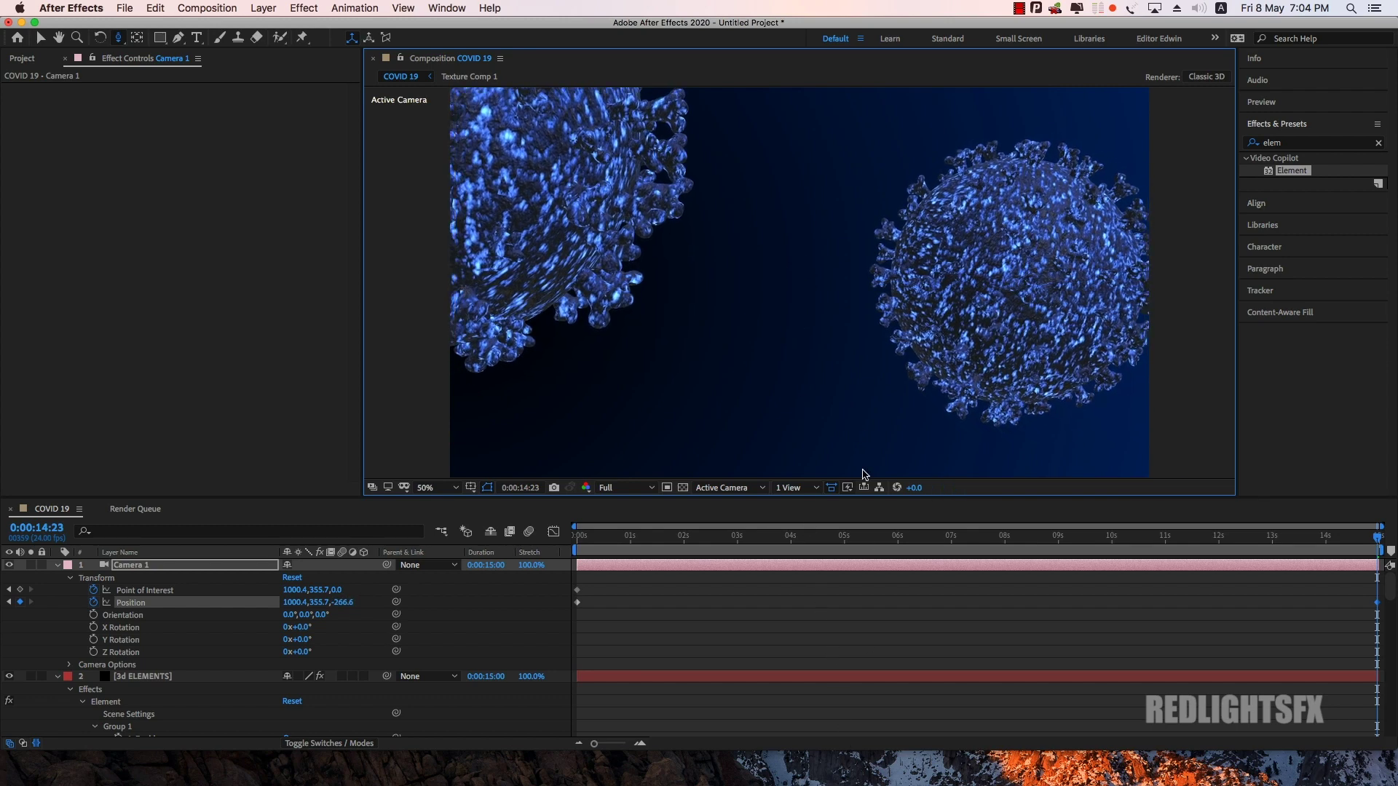
left_click_drag(840, 395, 863, 454)
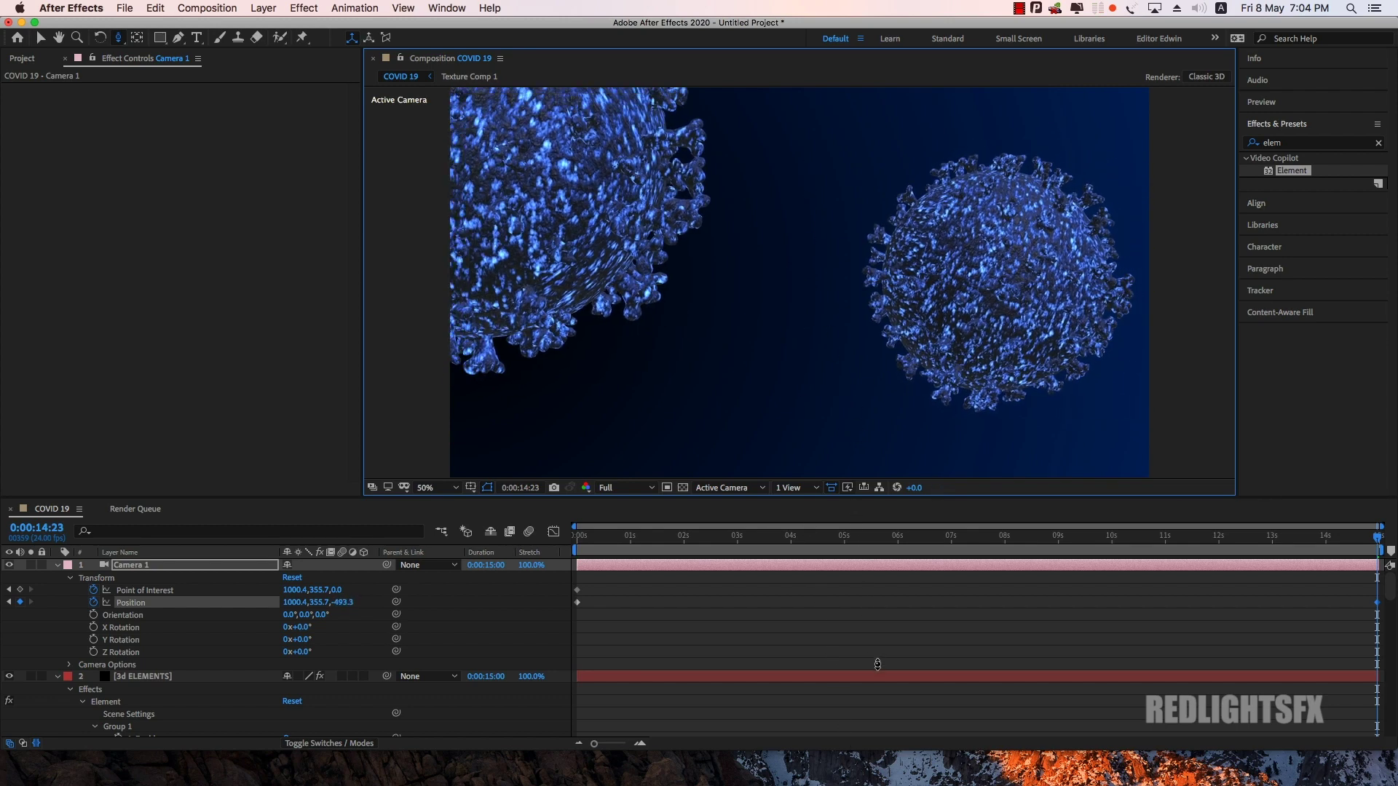
left_click_drag(857, 208, 934, 520)
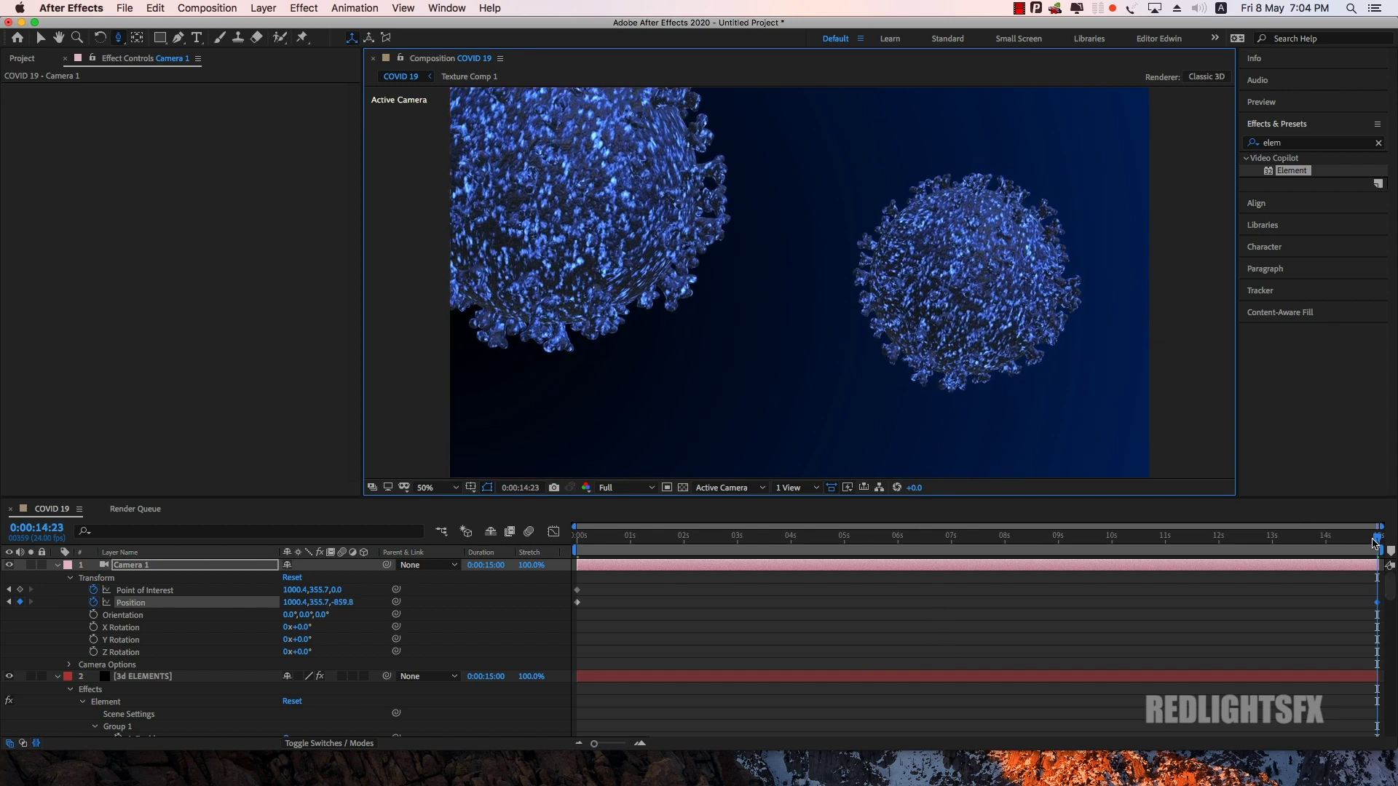
left_click_drag(1373, 543, 750, 552)
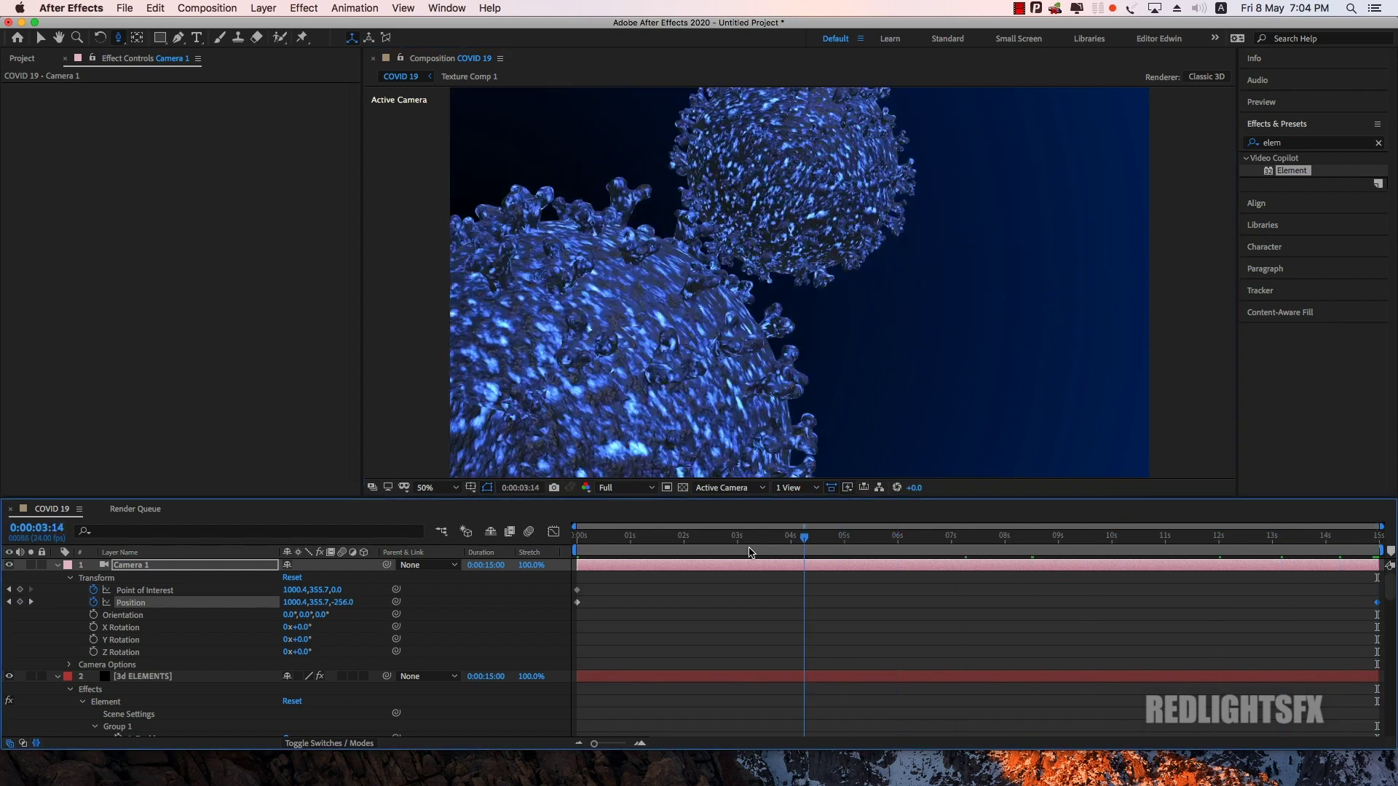
left_click_drag(750, 551, 559, 536)
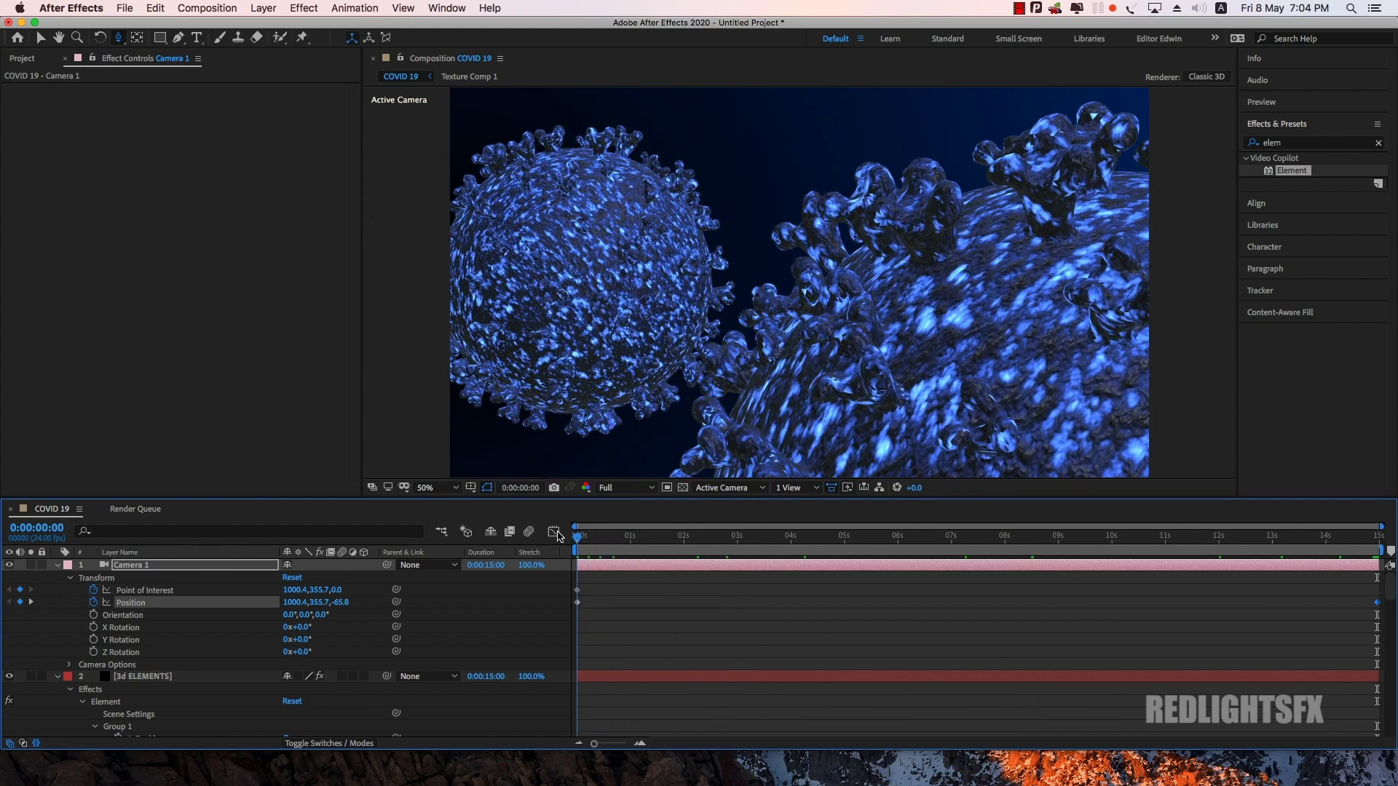
key("space")
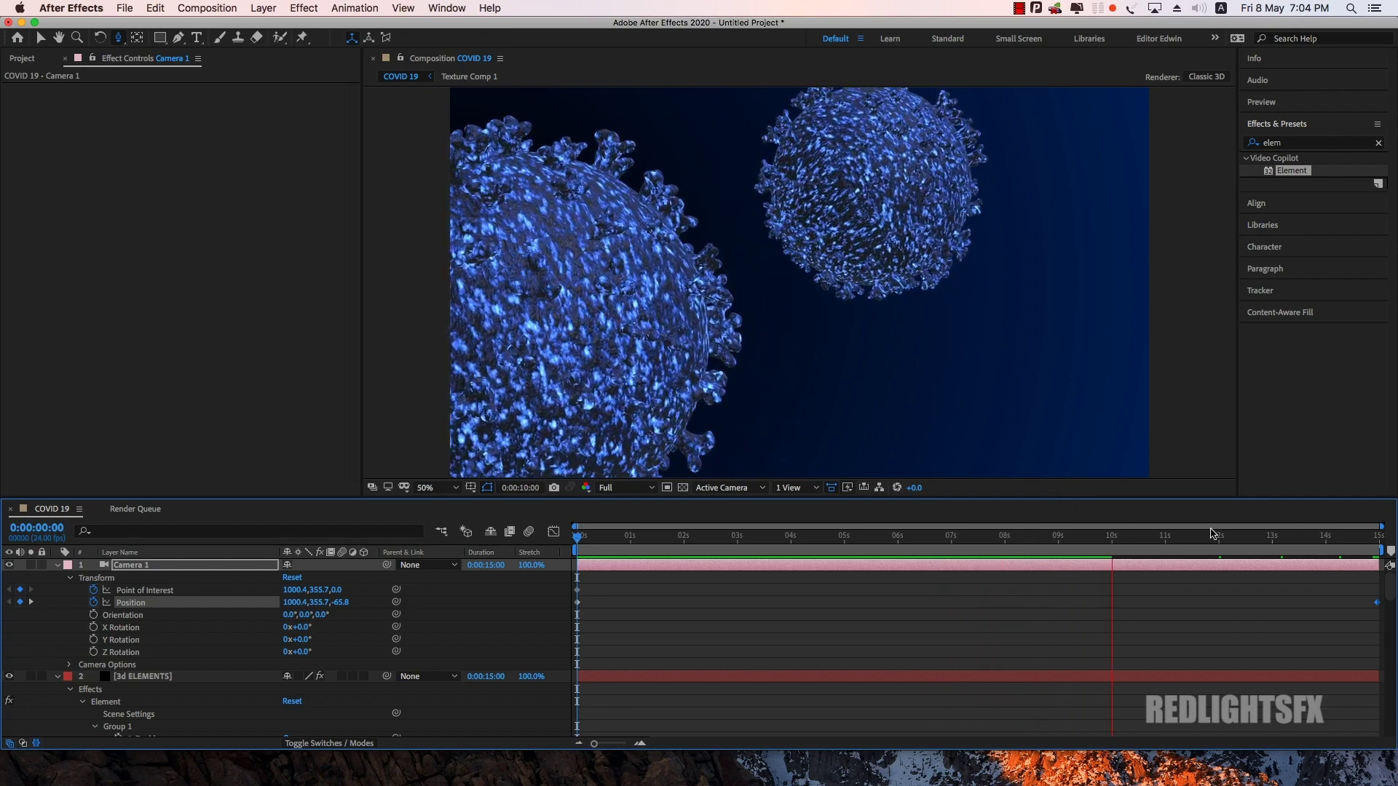
Step: Replay the camera pull-back preview from the beginning and return to an early frame
left_click(884, 537)
left_click_drag(816, 542, 559, 538)
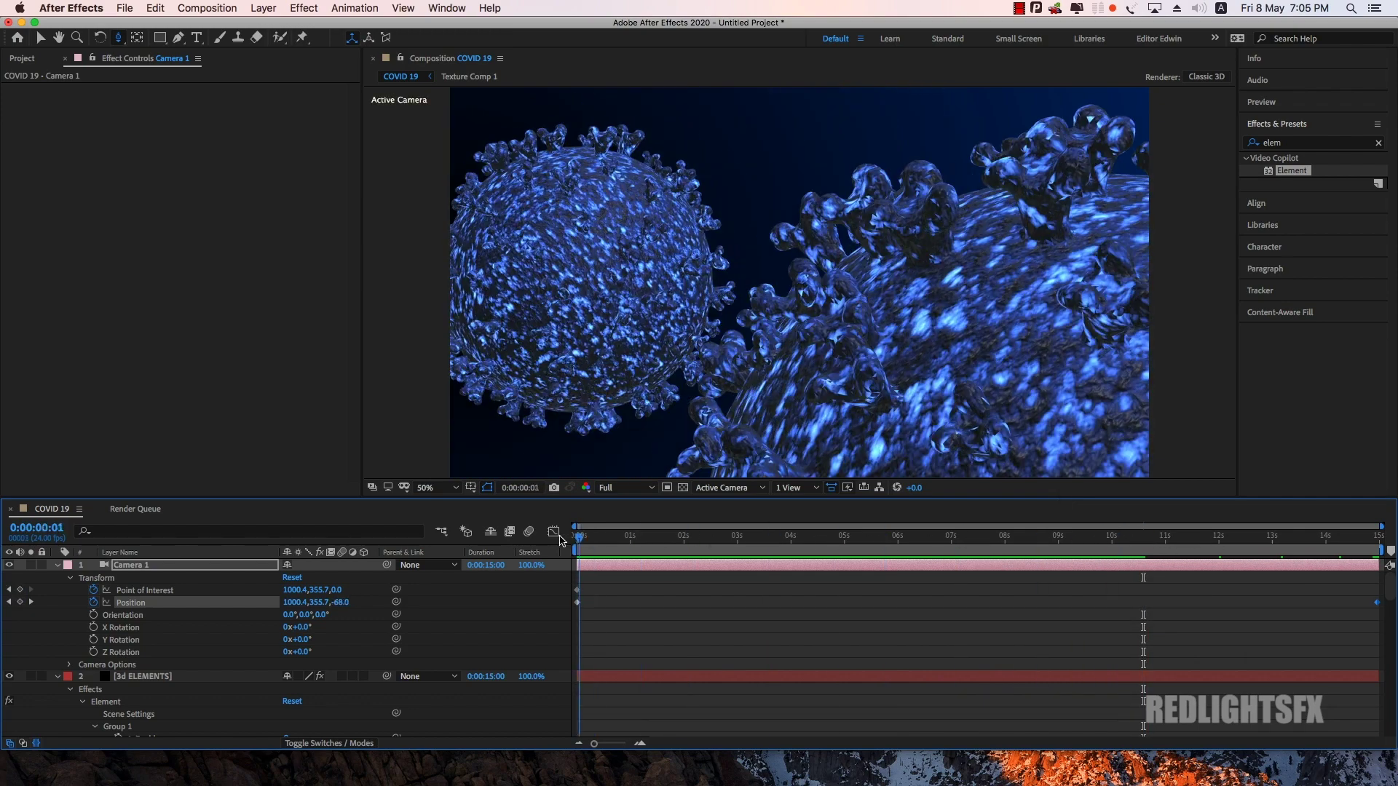
key("space")
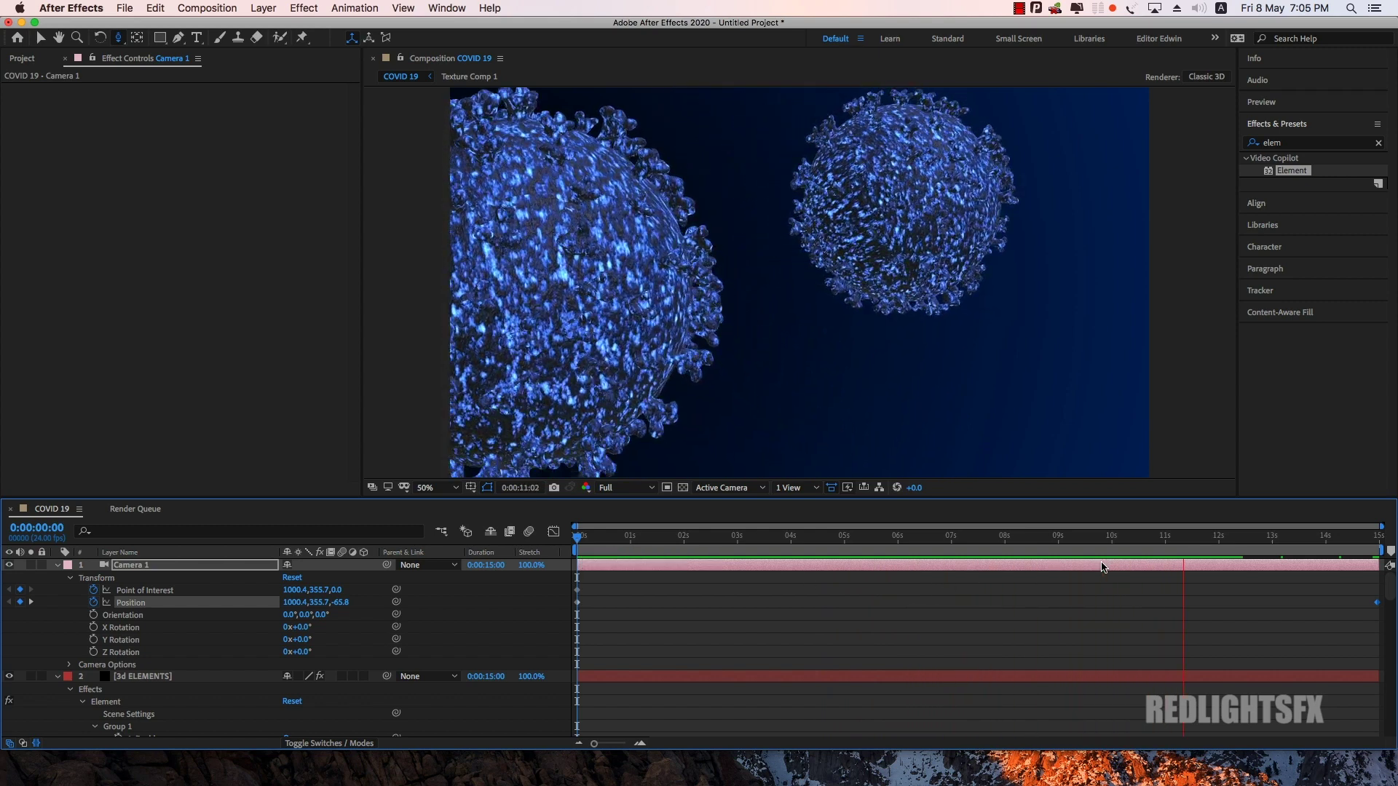
key("space")
left_click_drag(1194, 541, 577, 541)
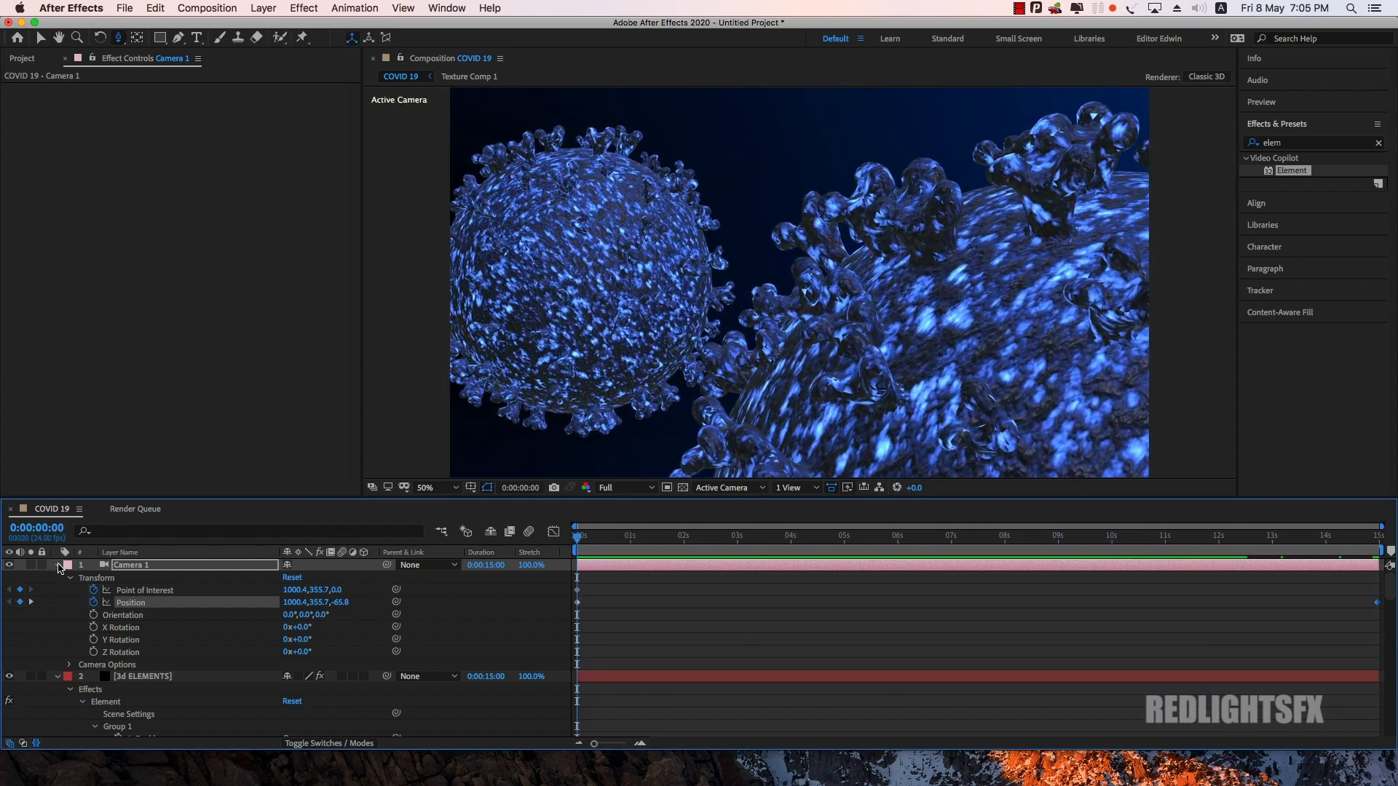
Step: Collapse Camera 1 and 3d ELEMENTS properties and fold away the Group Utilities section
left_click(57, 565)
left_click(58, 578)
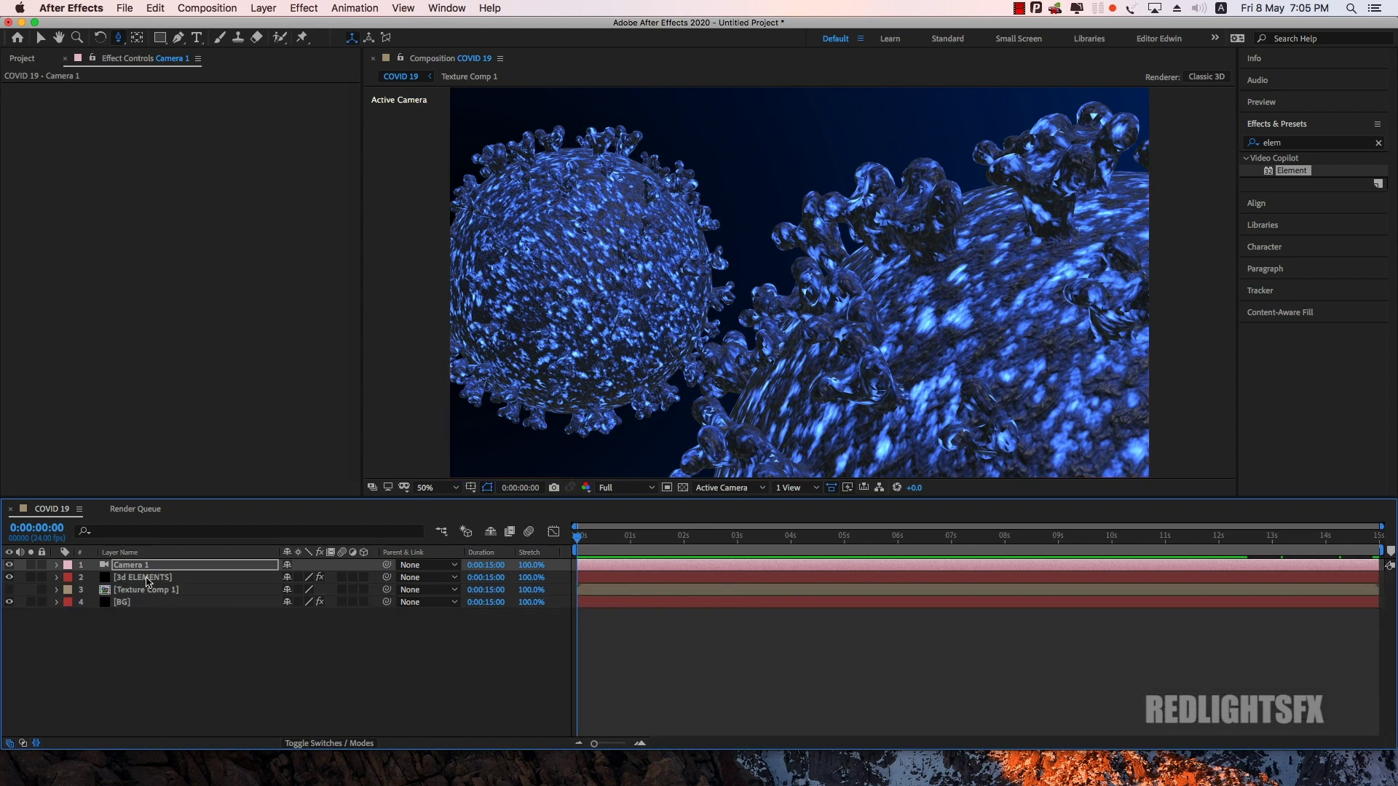
left_click(146, 577)
left_click(31, 161)
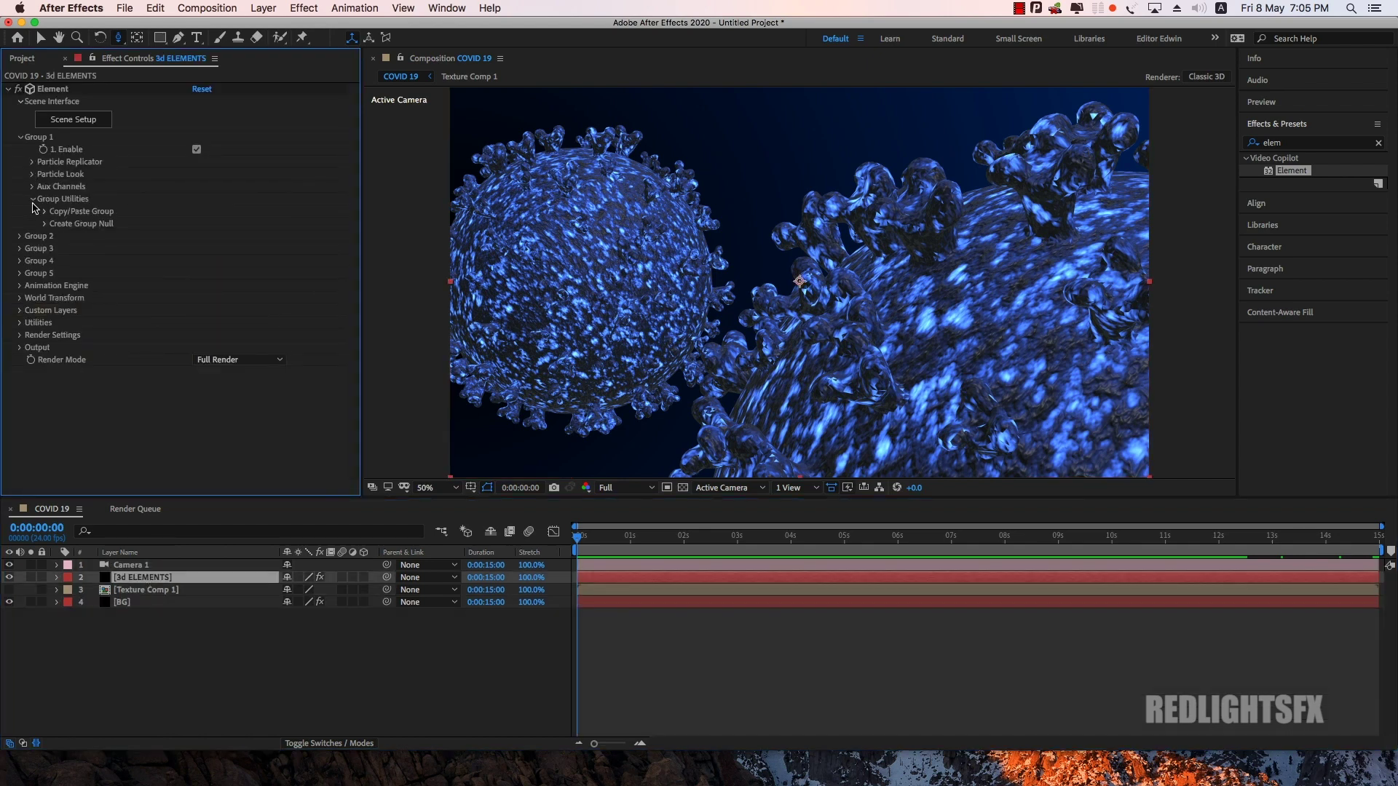
left_click(32, 200)
Step: Import Clean.4K.mov and particle_dust.mov from COVID 19 Tutorials; place particle_dust.mov above 3d ELEMENTS
left_click(22, 59)
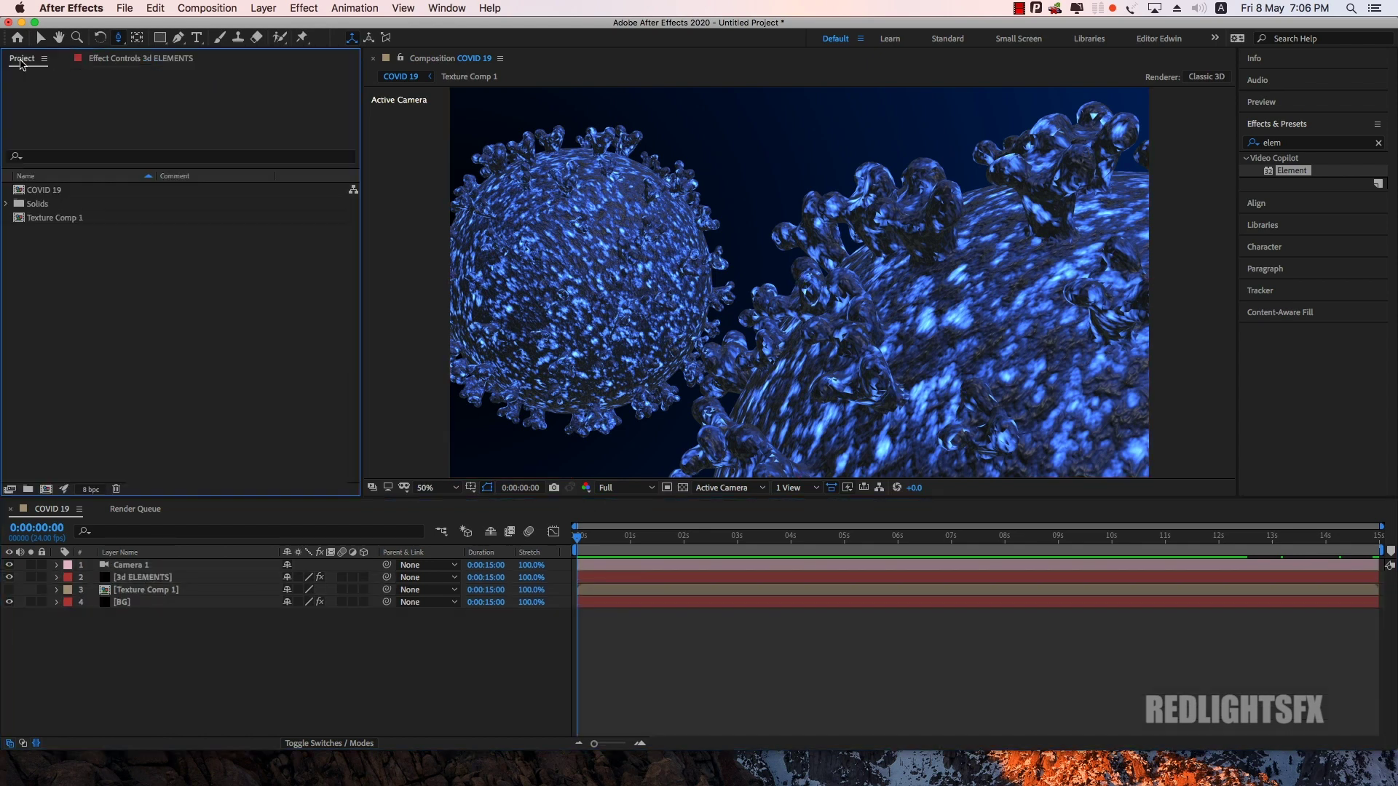
double_click(109, 296)
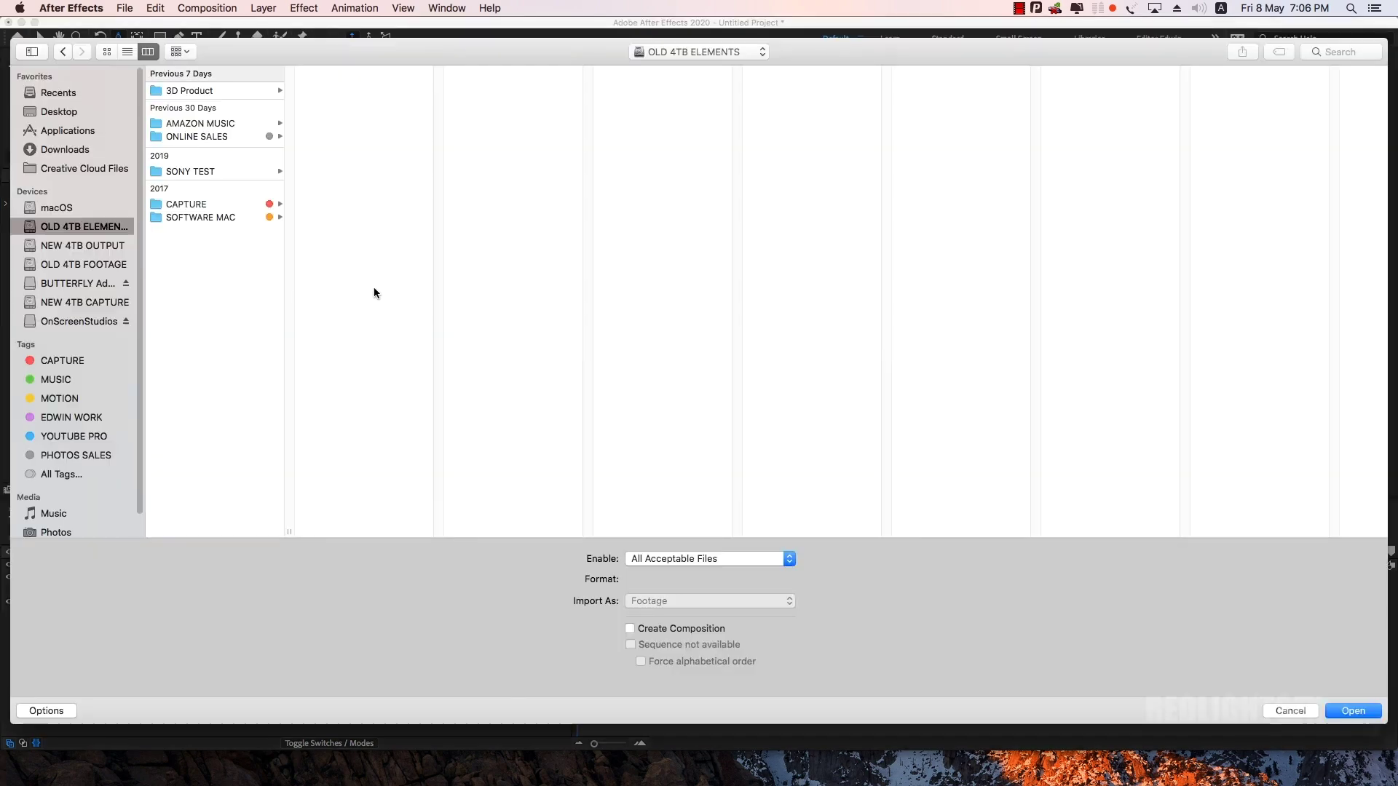
left_click(58, 111)
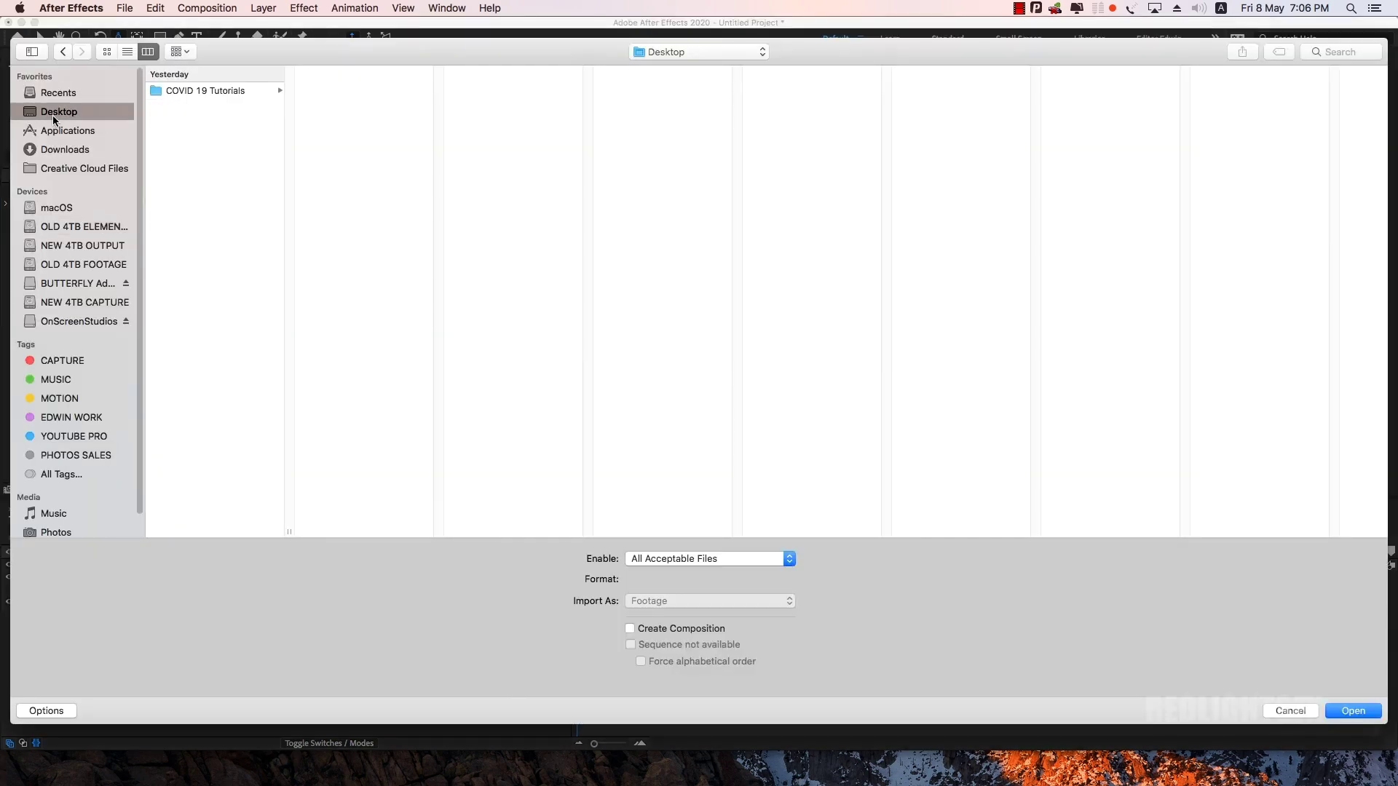
left_click(203, 91)
left_click_drag(347, 168, 342, 120)
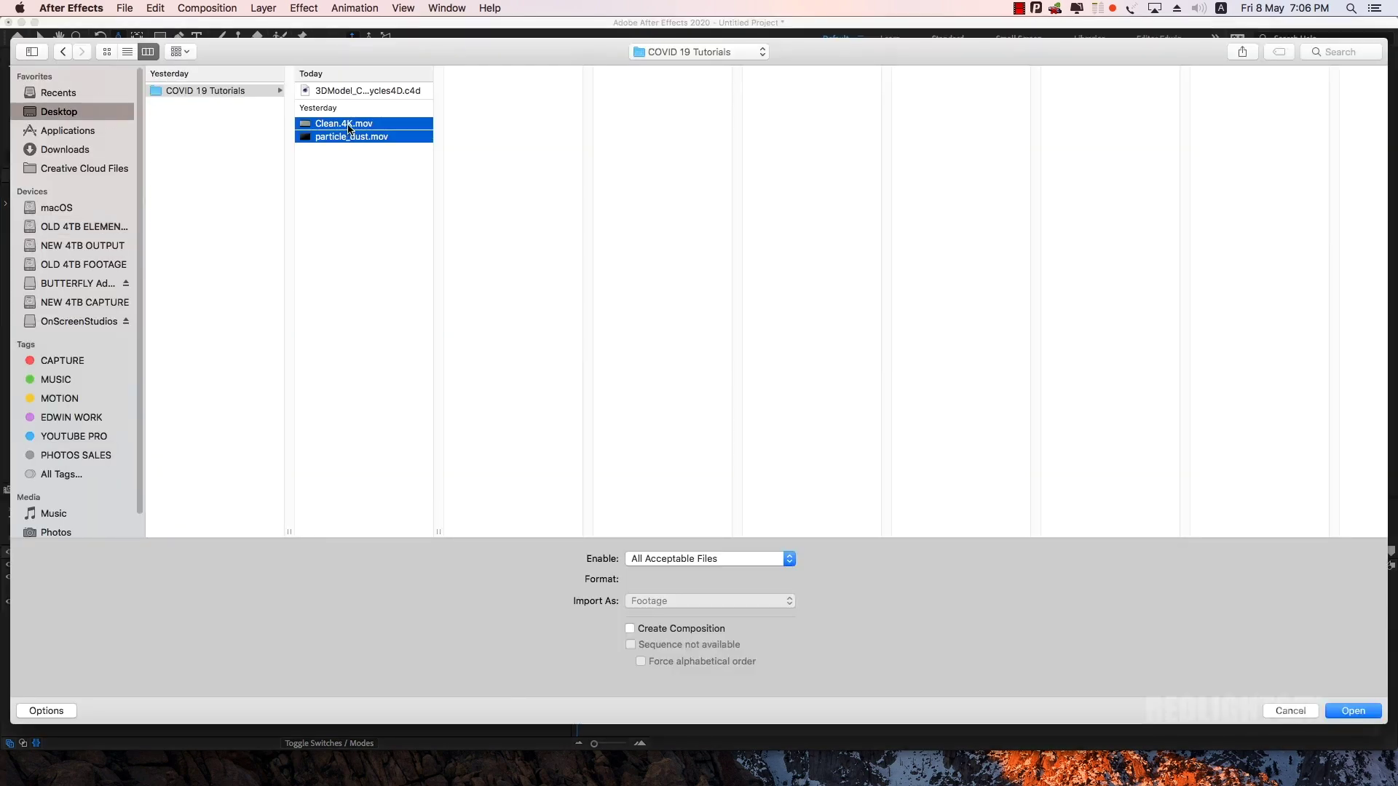
left_click(1354, 711)
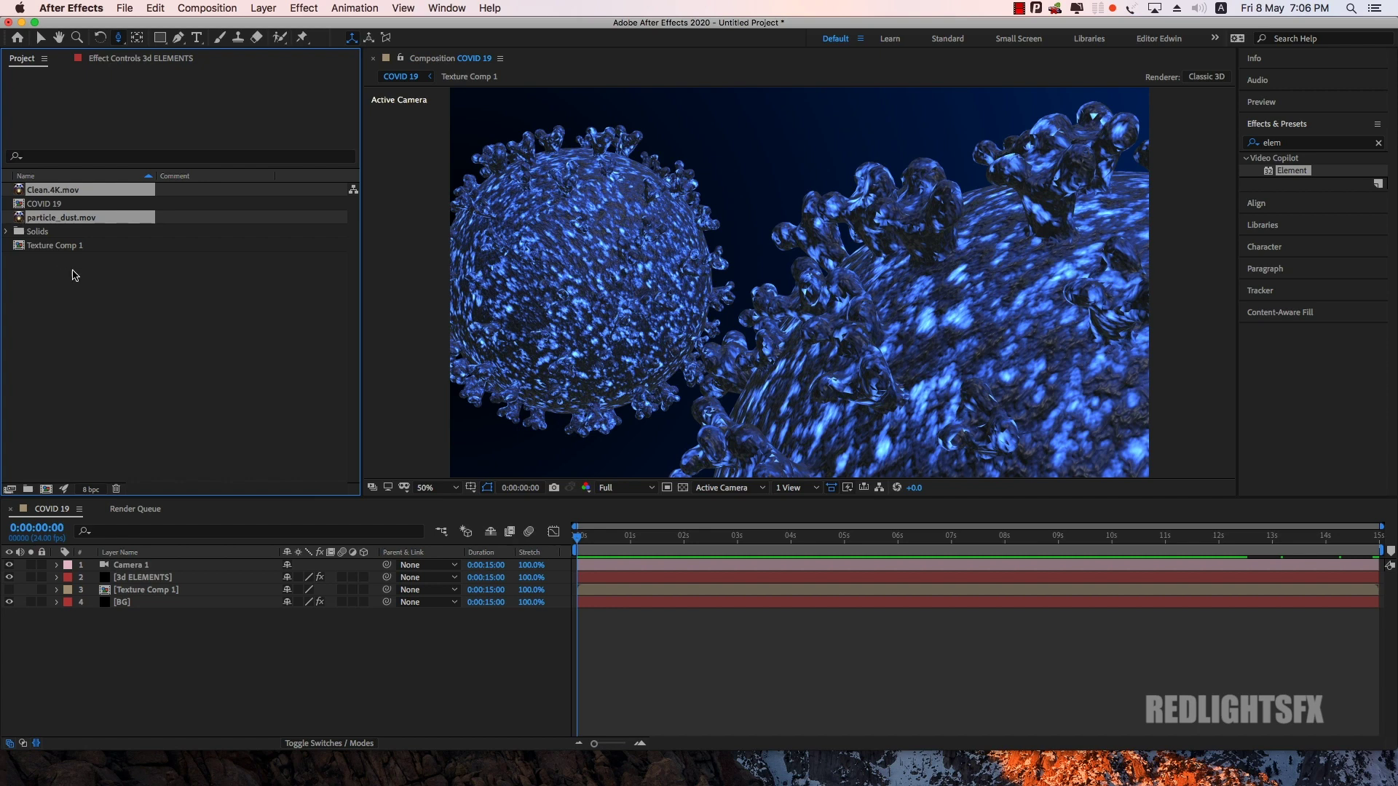
left_click(73, 274)
mouse_move(59, 217)
left_mouse_down()
mouse_move(188, 582)
mouse_move(196, 572)
left_mouse_up()
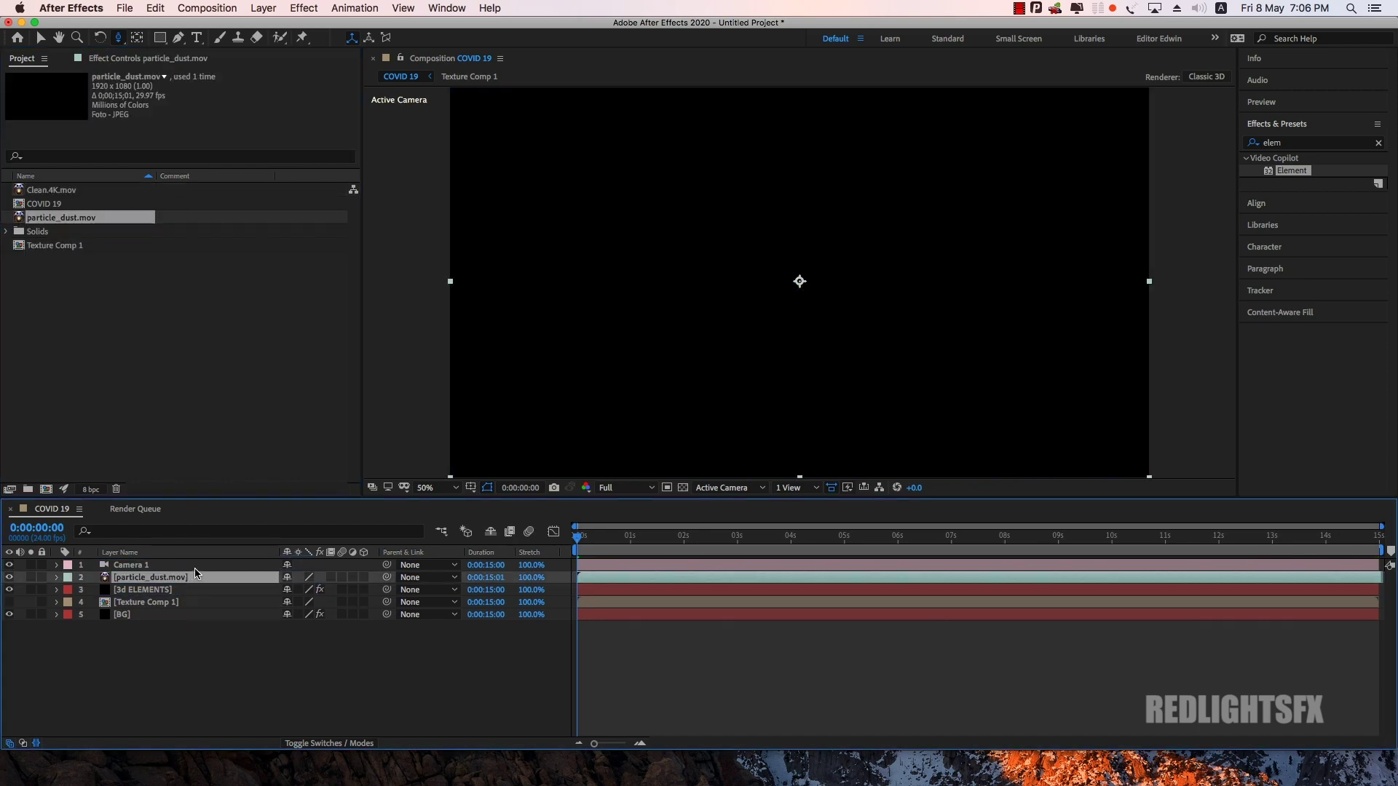
Step: Set particle_dust.mov's blend mode to Screen
left_click(324, 743)
left_click(320, 577)
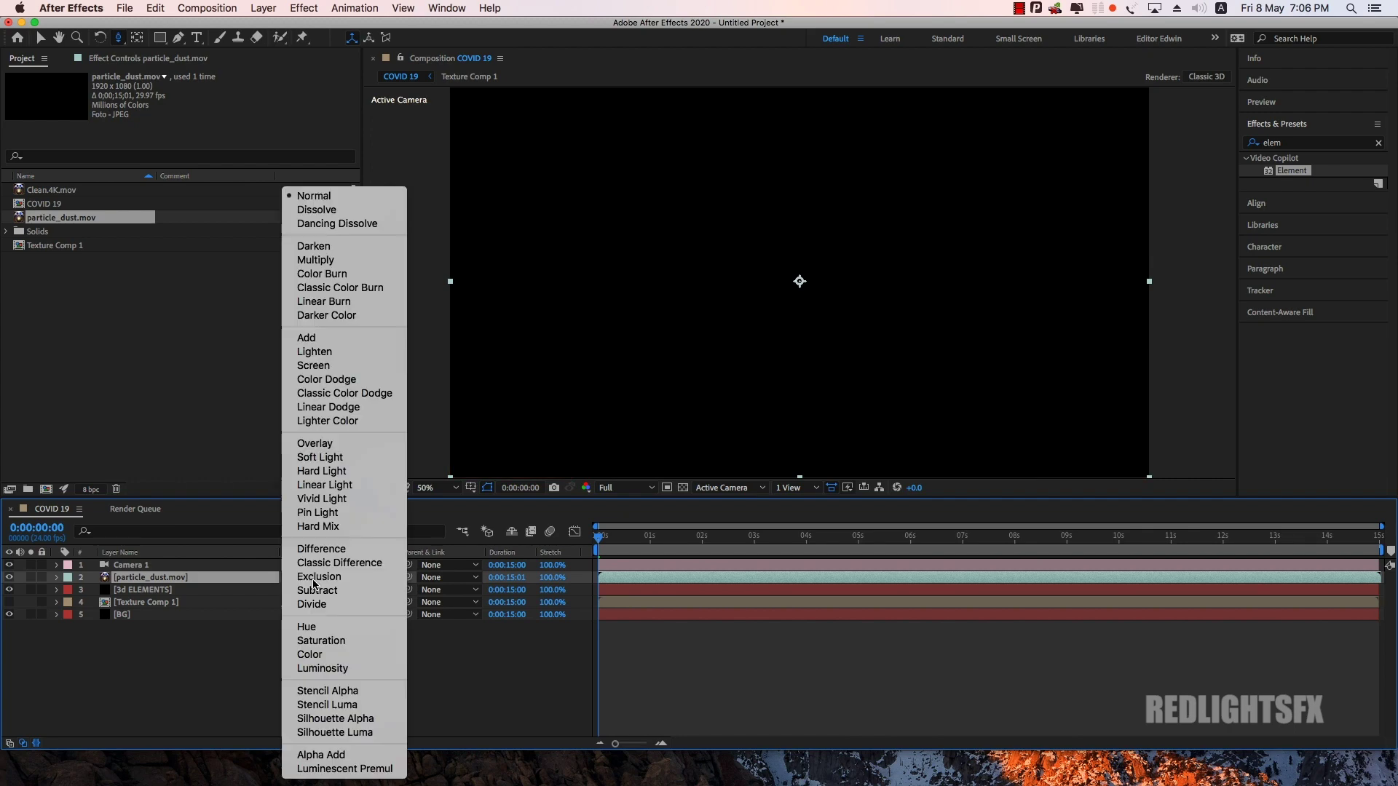
left_click(339, 365)
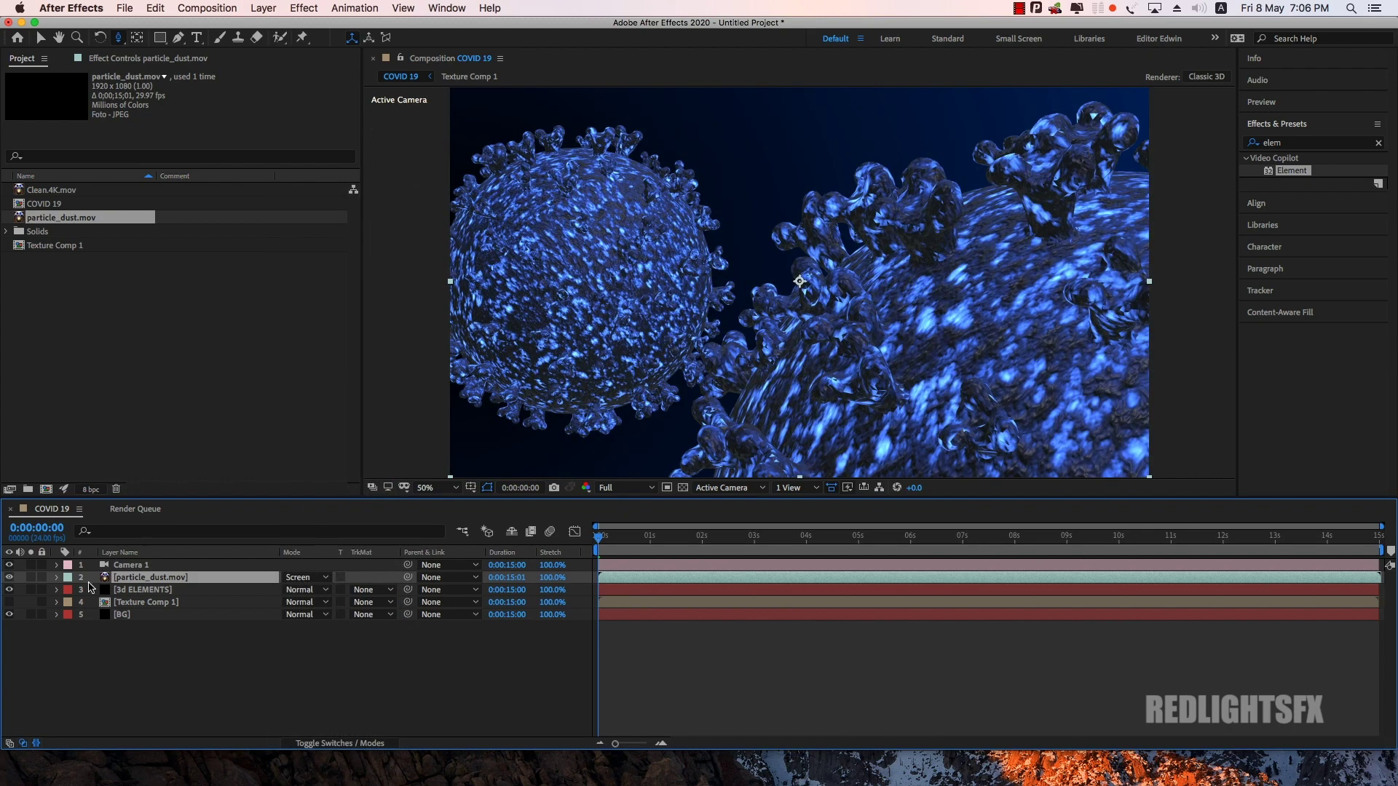
Step: Check later frames with the dust blended and add Clean.4K.mov above particle_dust.mov
mouse_move(605, 536)
left_mouse_down()
mouse_move(703, 540)
mouse_move(669, 540)
left_mouse_up()
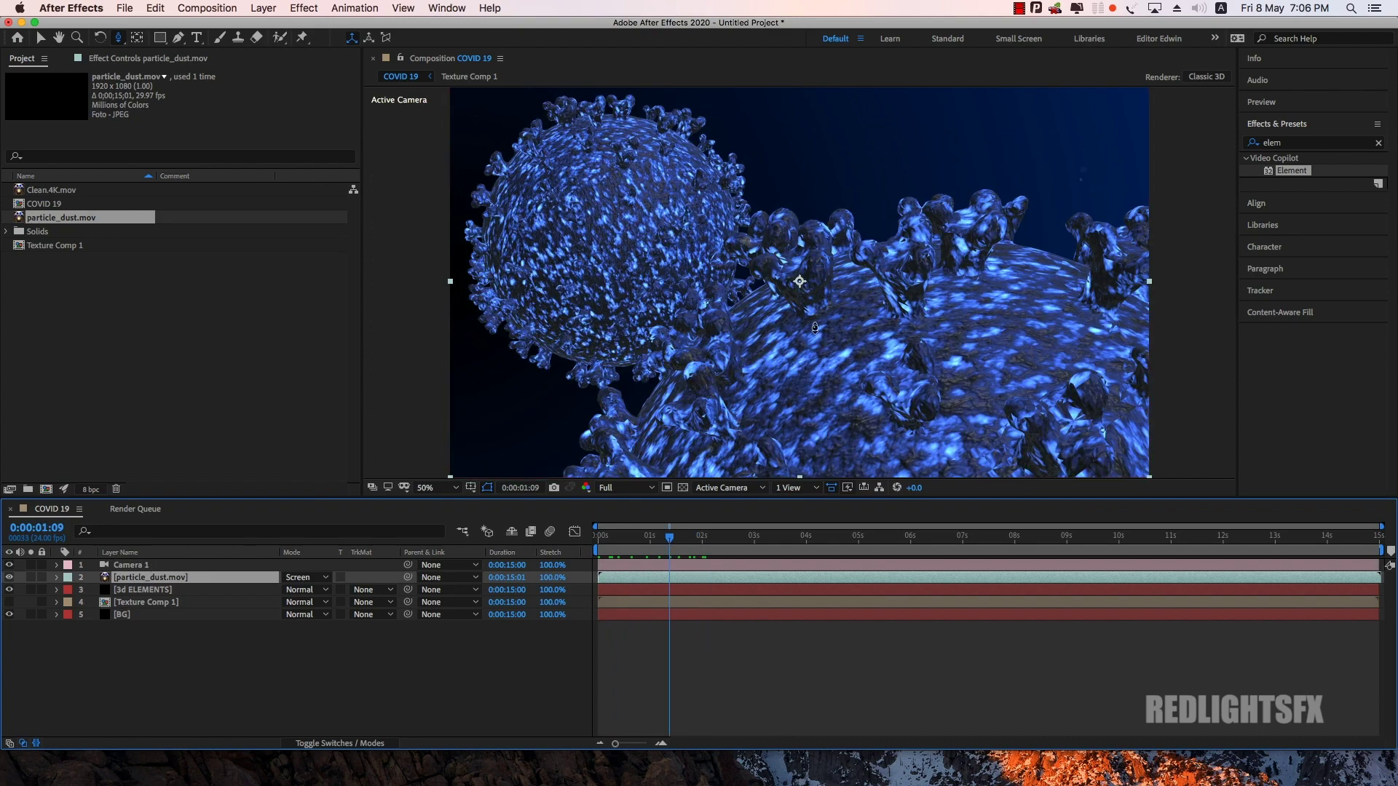
key("comma")
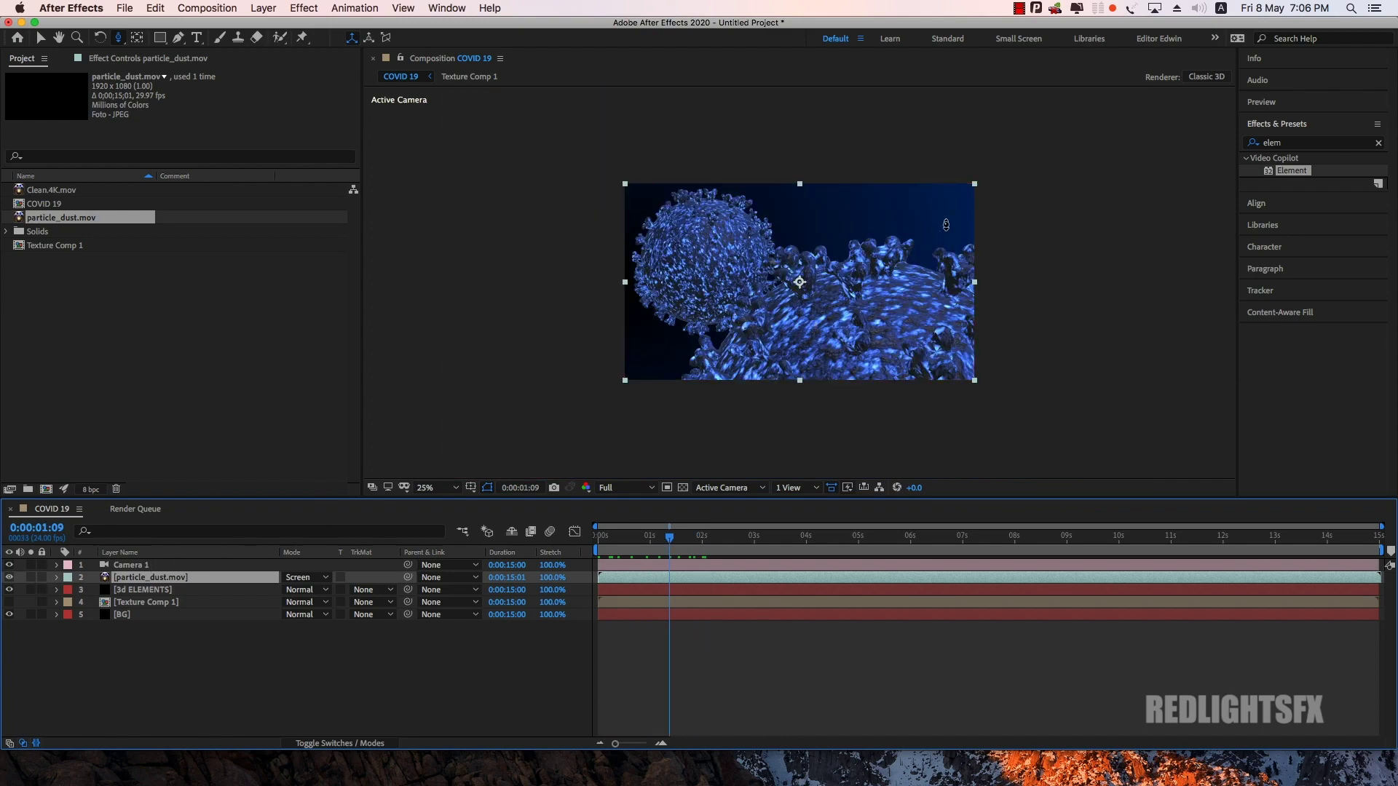
key("period")
left_click_drag(708, 537, 919, 539)
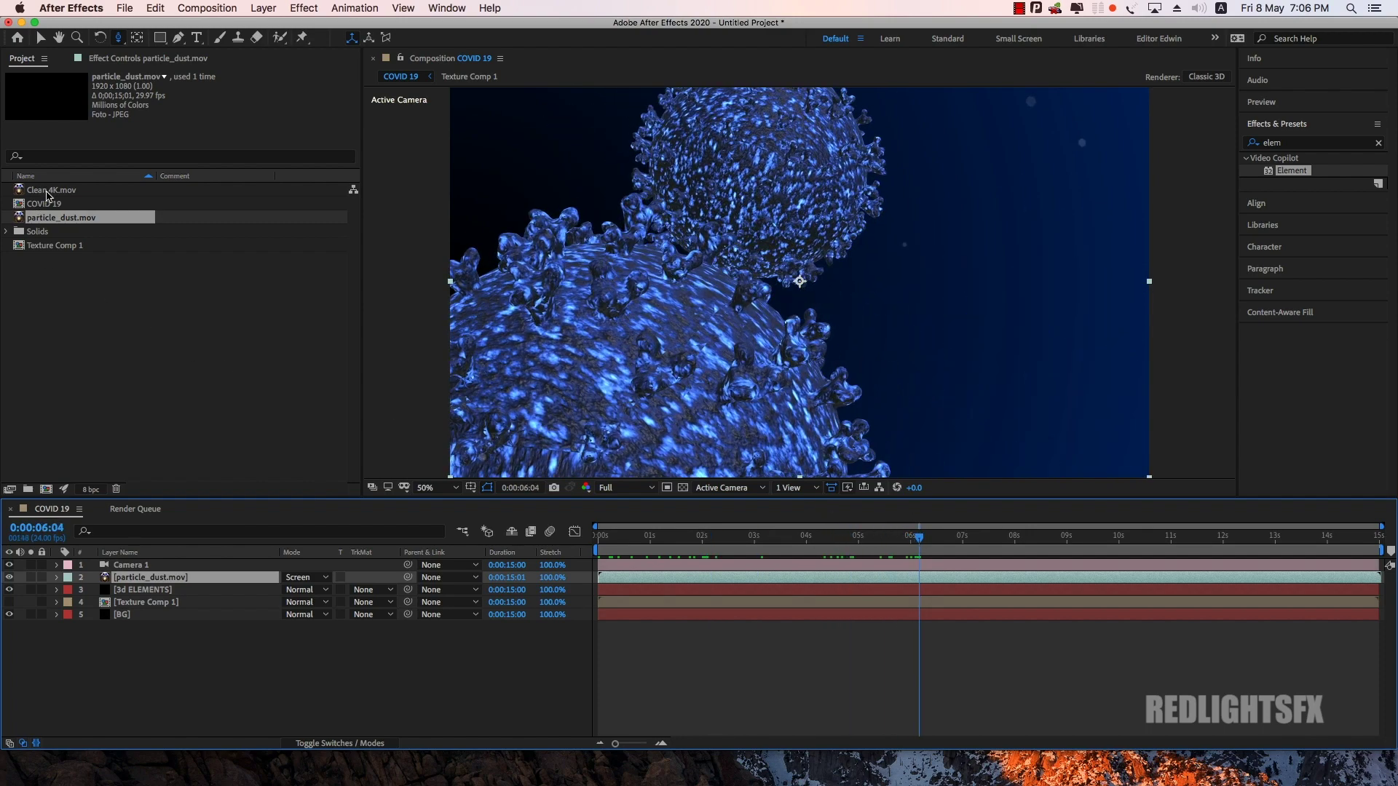
left_click_drag(47, 191, 209, 575)
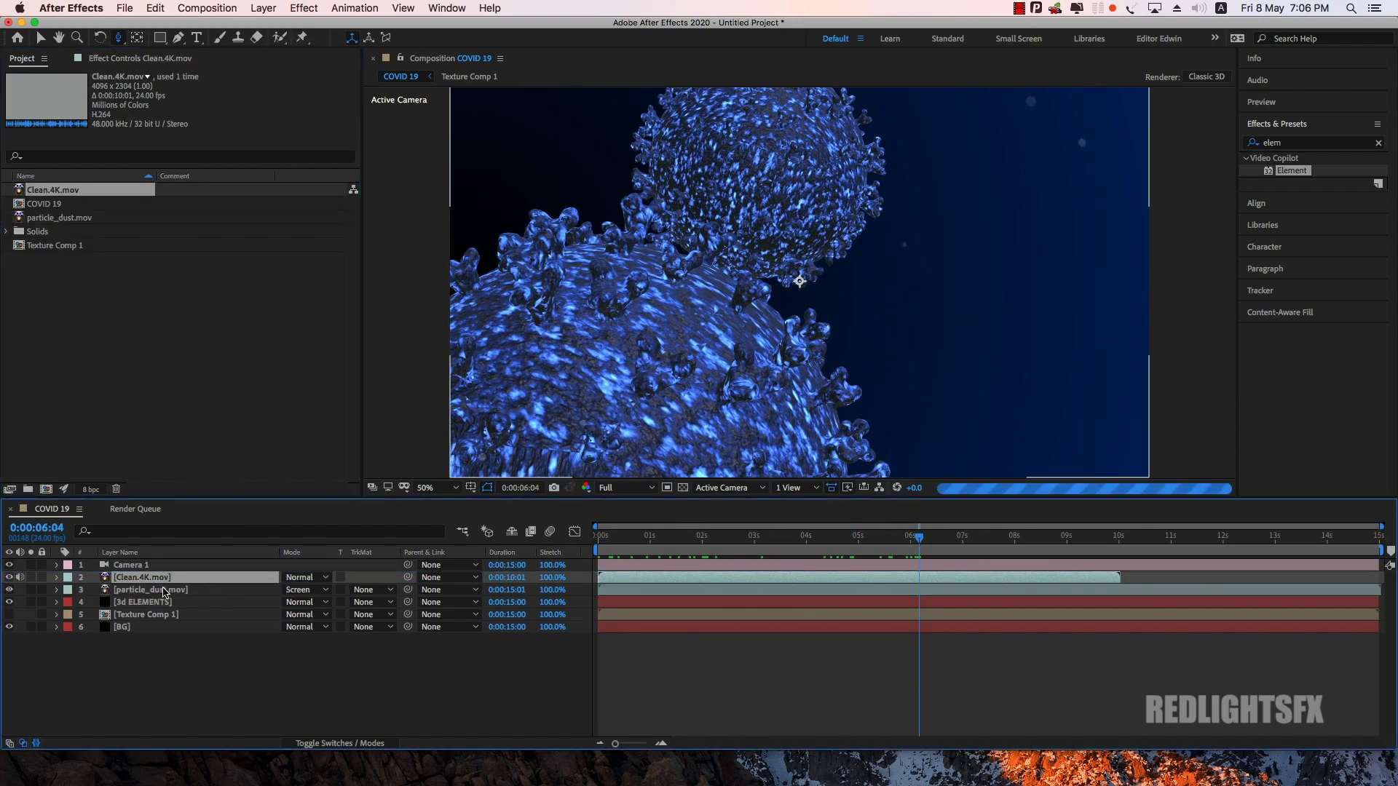
Step: Scale the Clean.4K.mov layer down to 50% to fit the frame
scroll(770, 294, "down", 2)
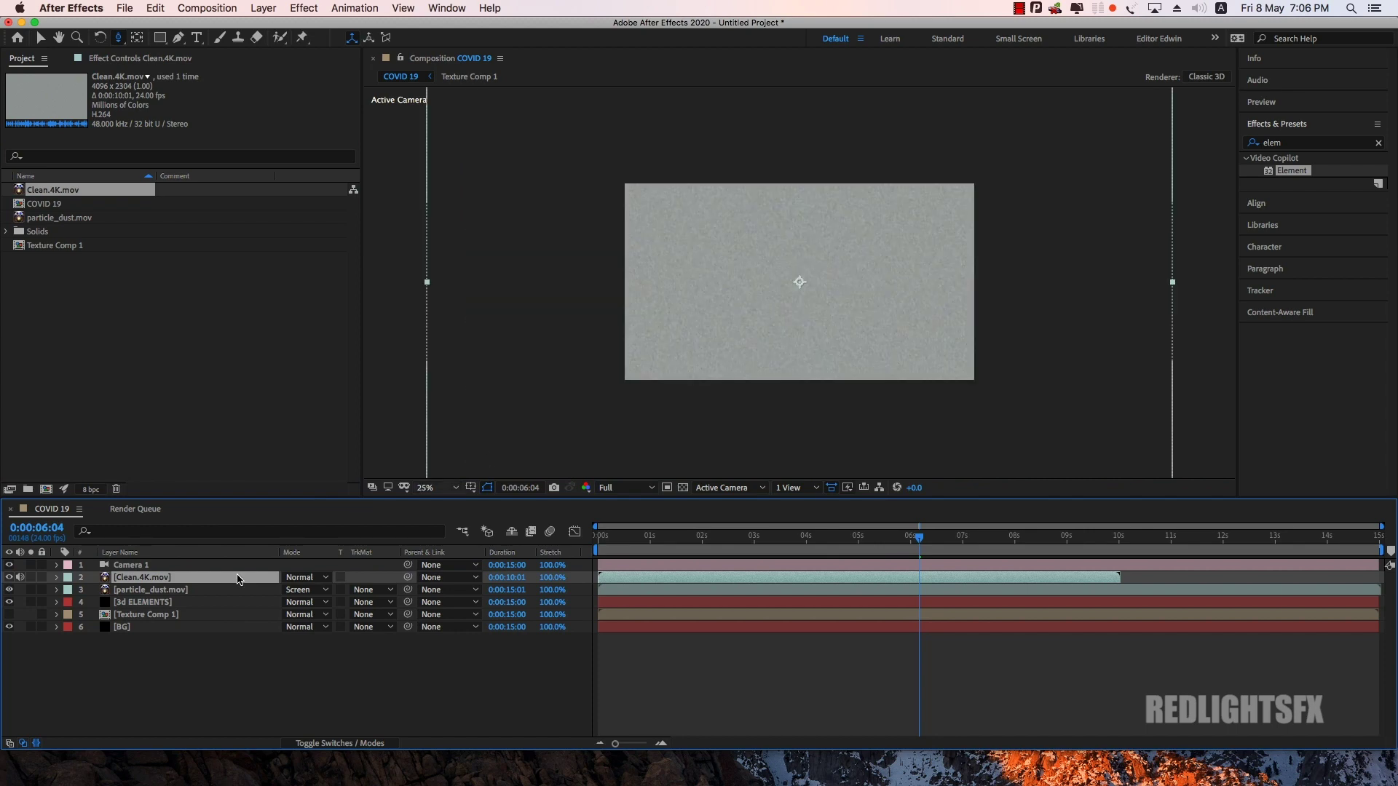
left_click(59, 578)
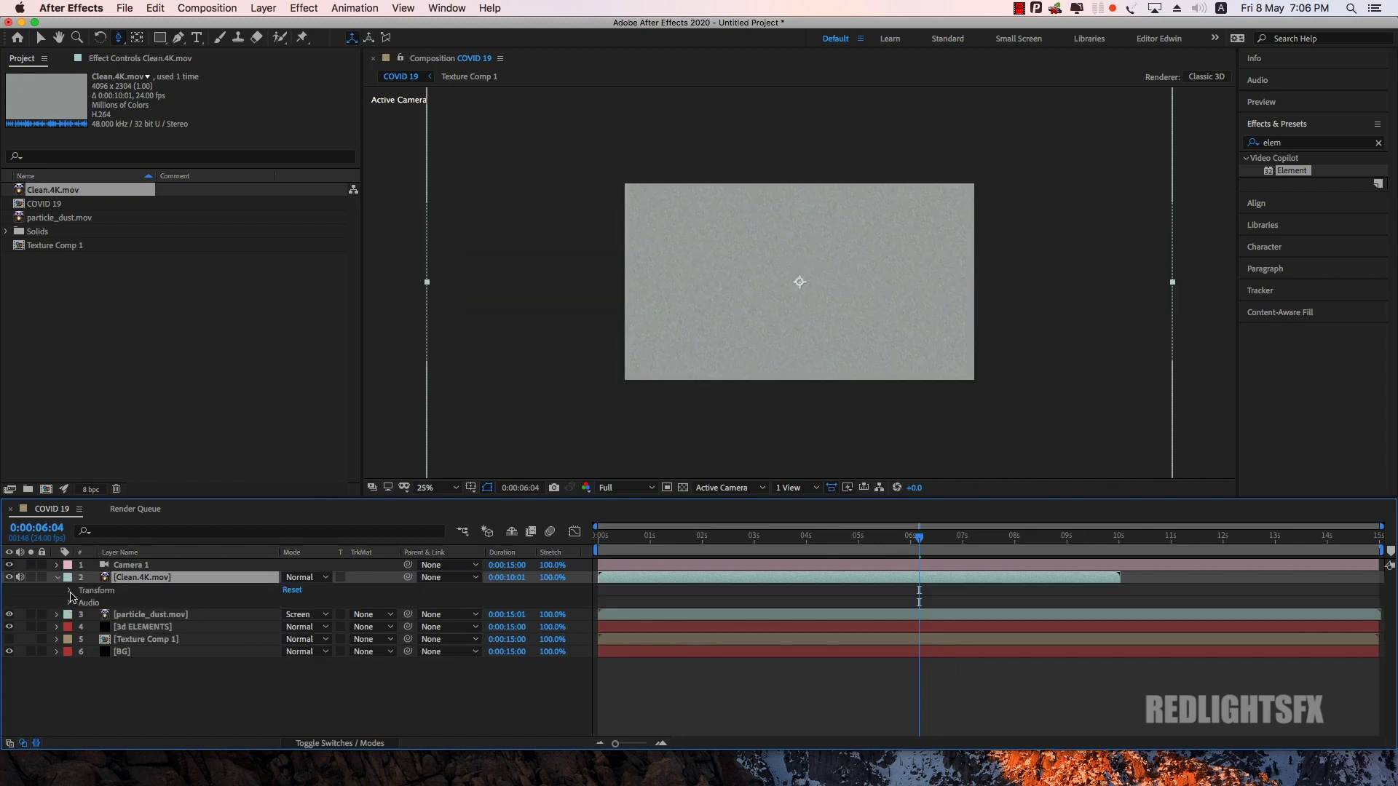
left_click(71, 590)
left_click(270, 628)
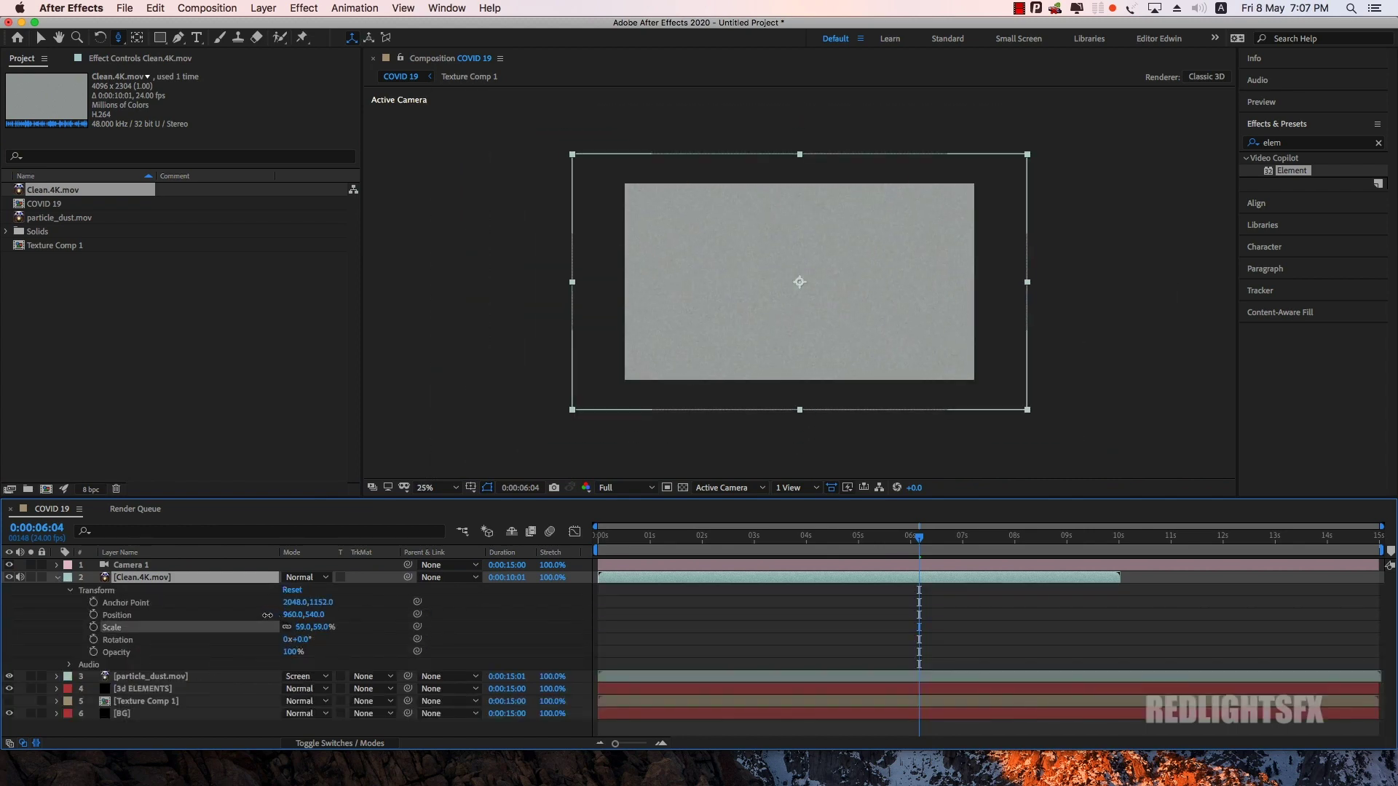
left_click_drag(267, 615, 259, 617)
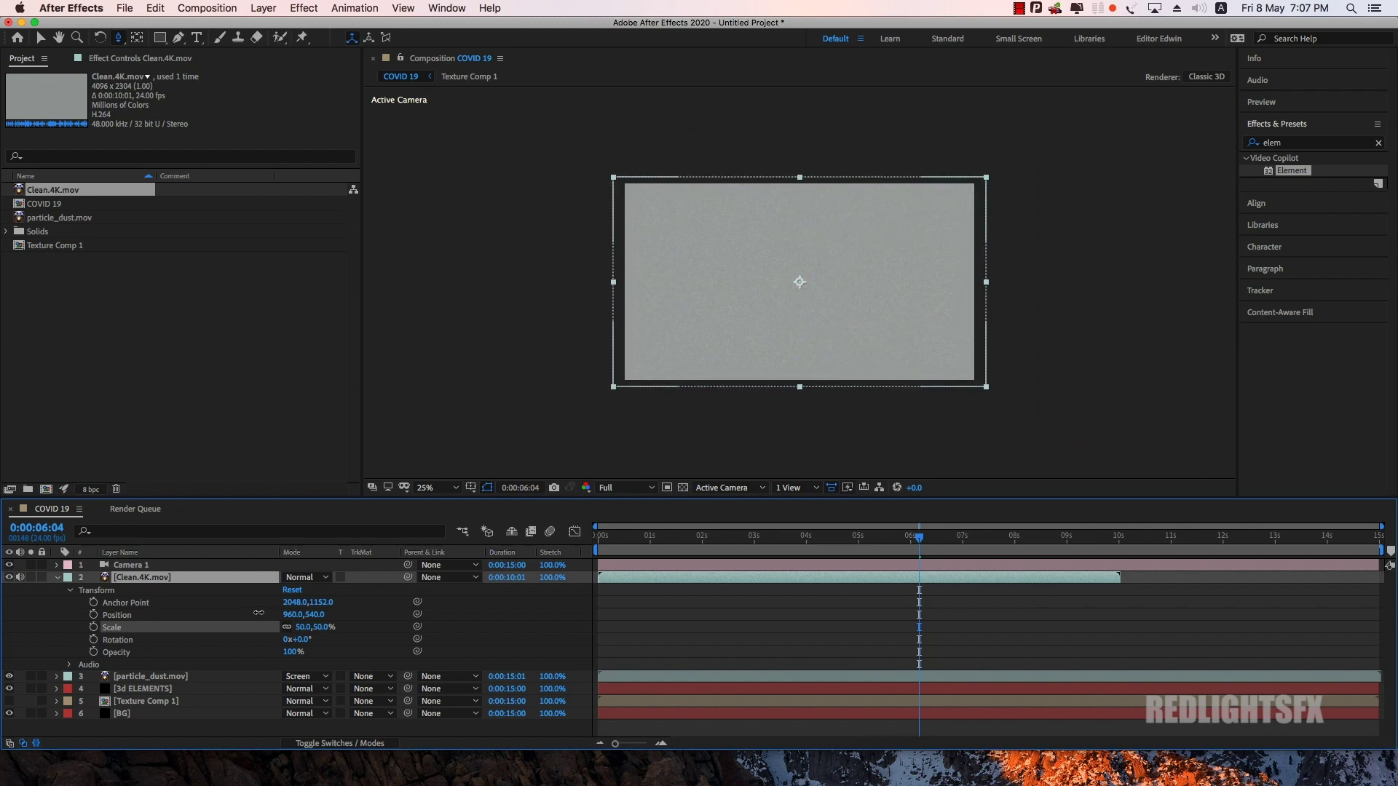
left_click(57, 578)
Step: Set Clean.4K.mov's blend mode to Darker Color and move the time to 0:00:02:04
left_click(309, 577)
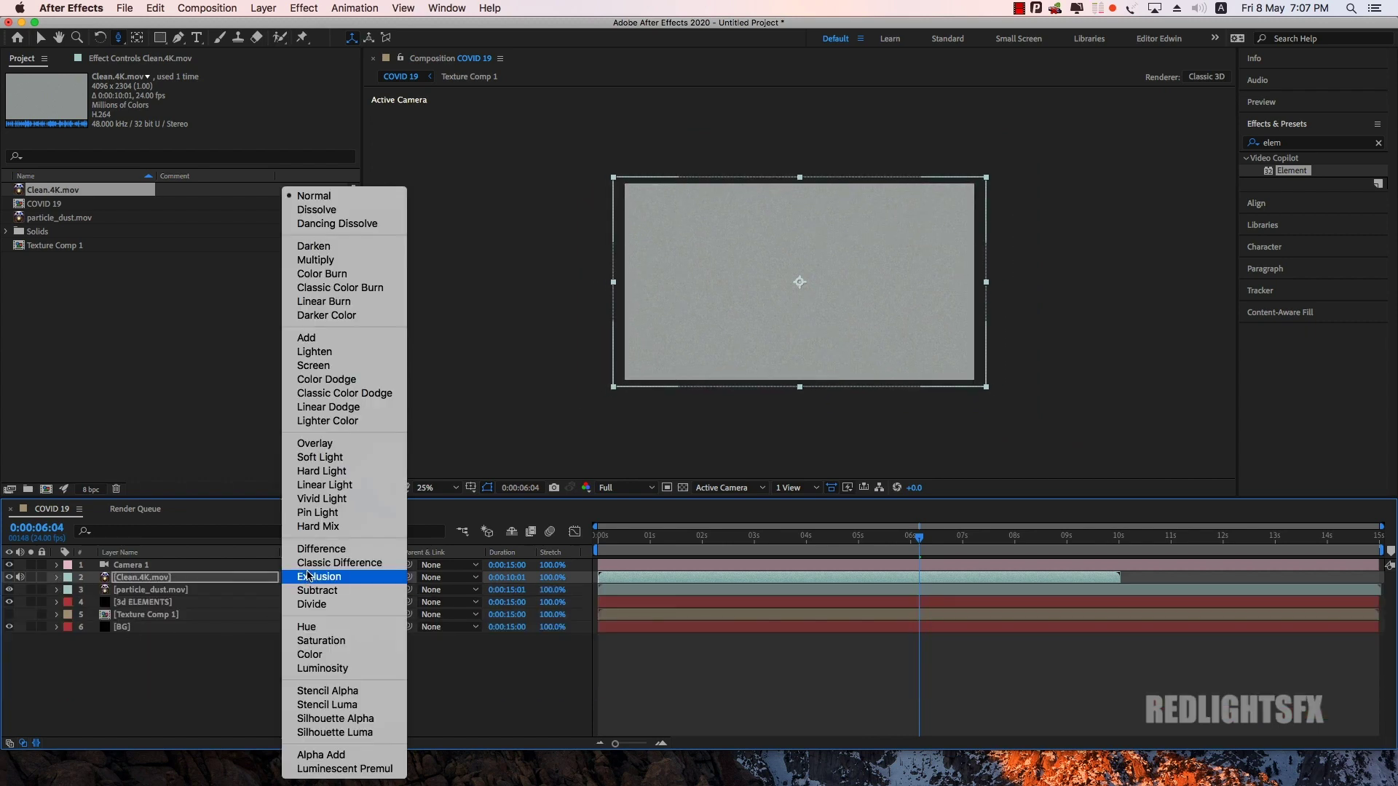
left_click(332, 316)
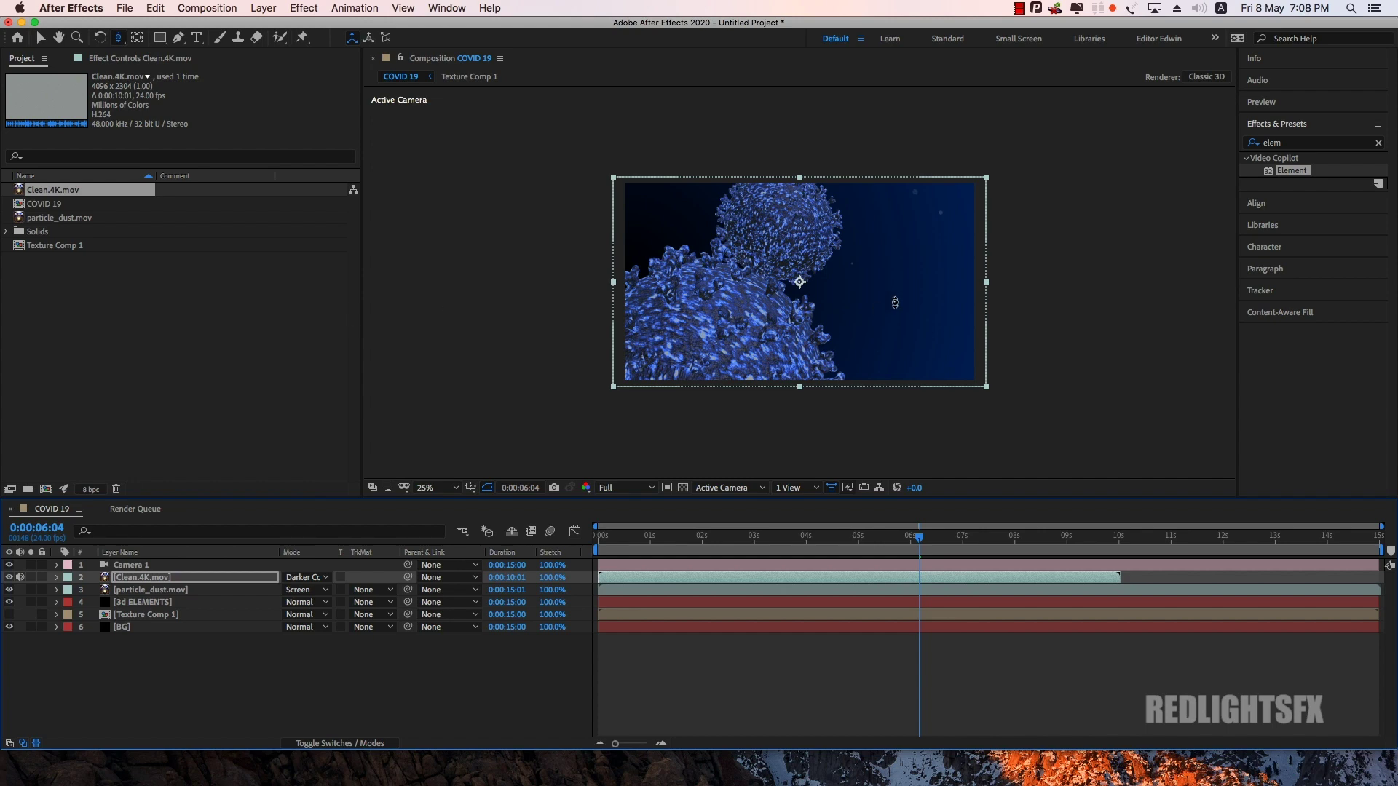
key("period")
mouse_move(918, 537)
left_mouse_down()
mouse_move(598, 538)
mouse_move(763, 539)
mouse_move(711, 557)
left_mouse_up()
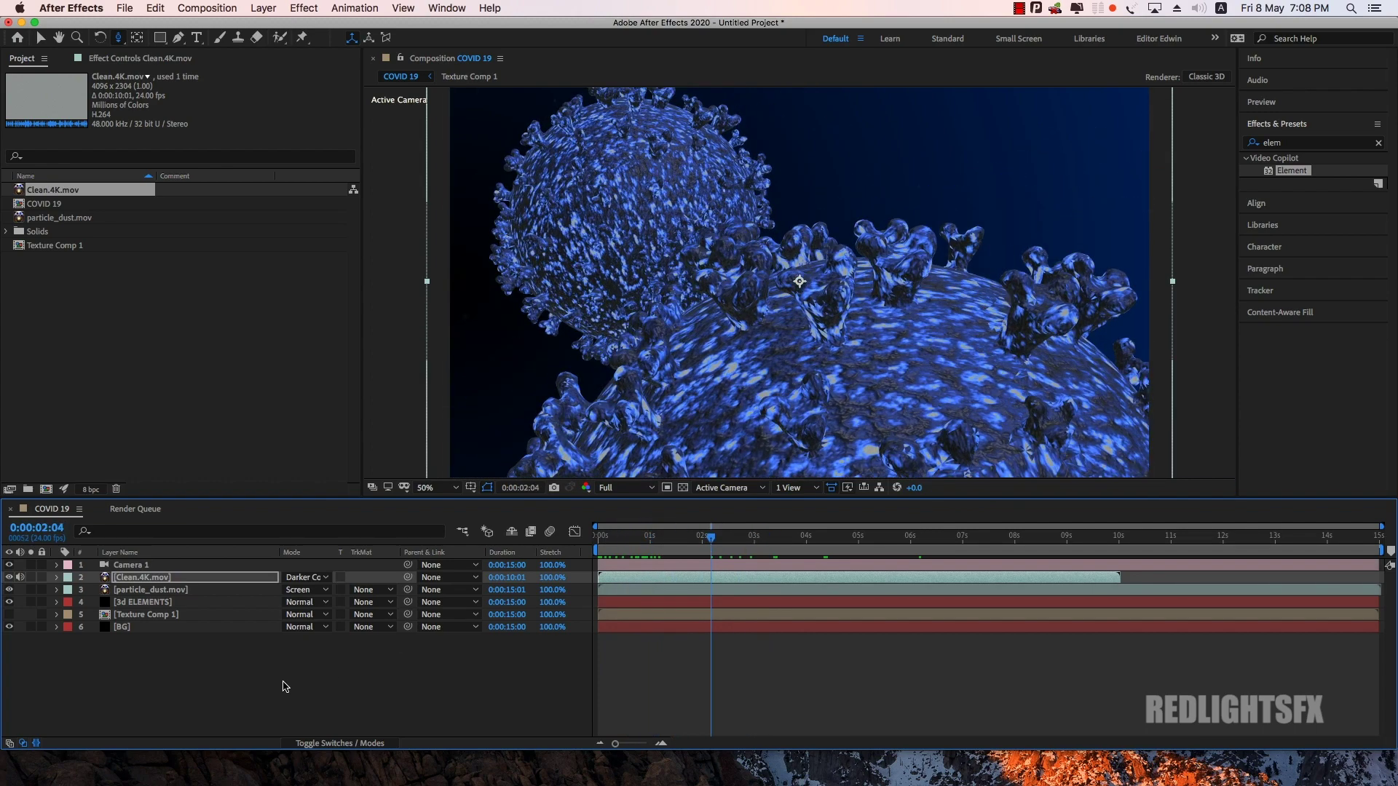
left_click(281, 684)
Step: Add a new adjustment layer to the top of the composition
right_click(388, 688)
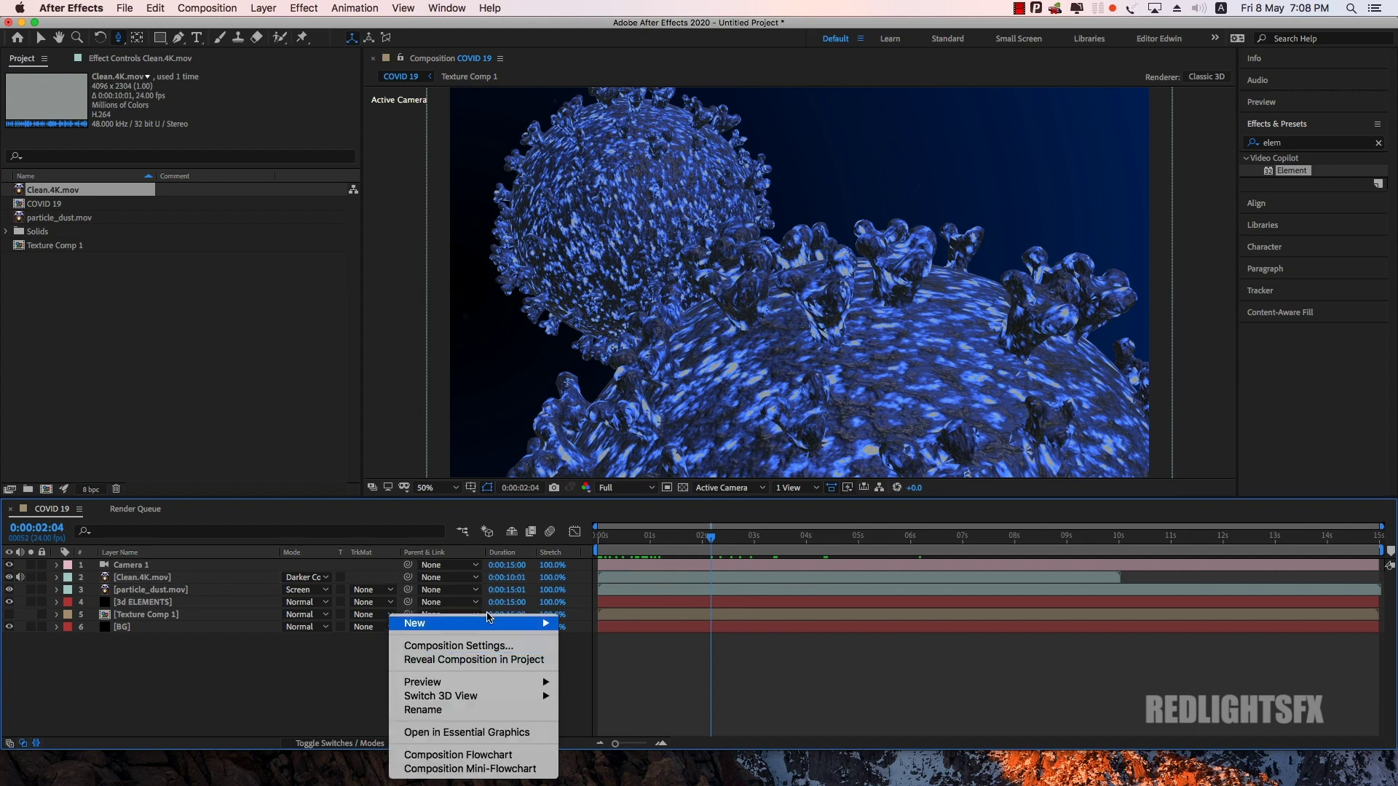
mouse_move(510, 623)
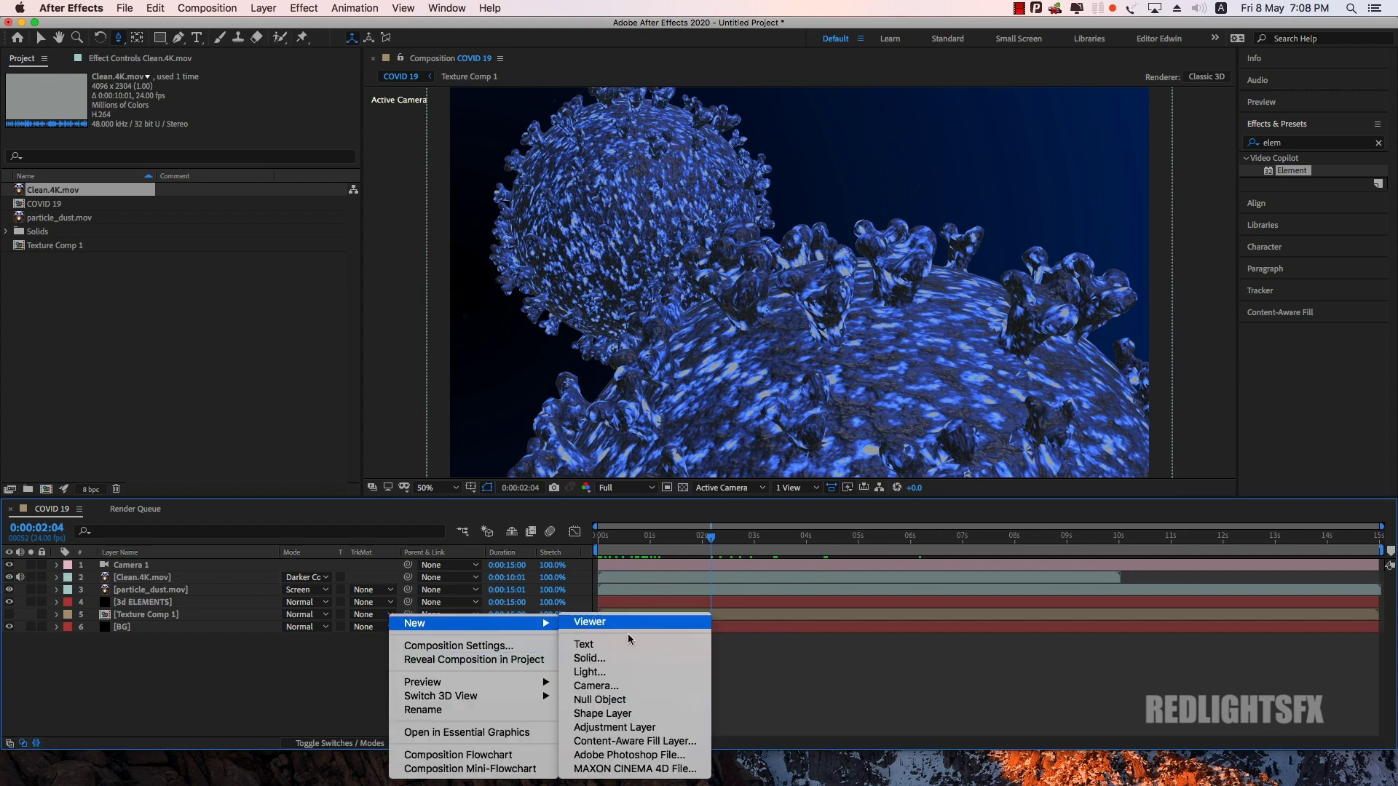
left_click(619, 728)
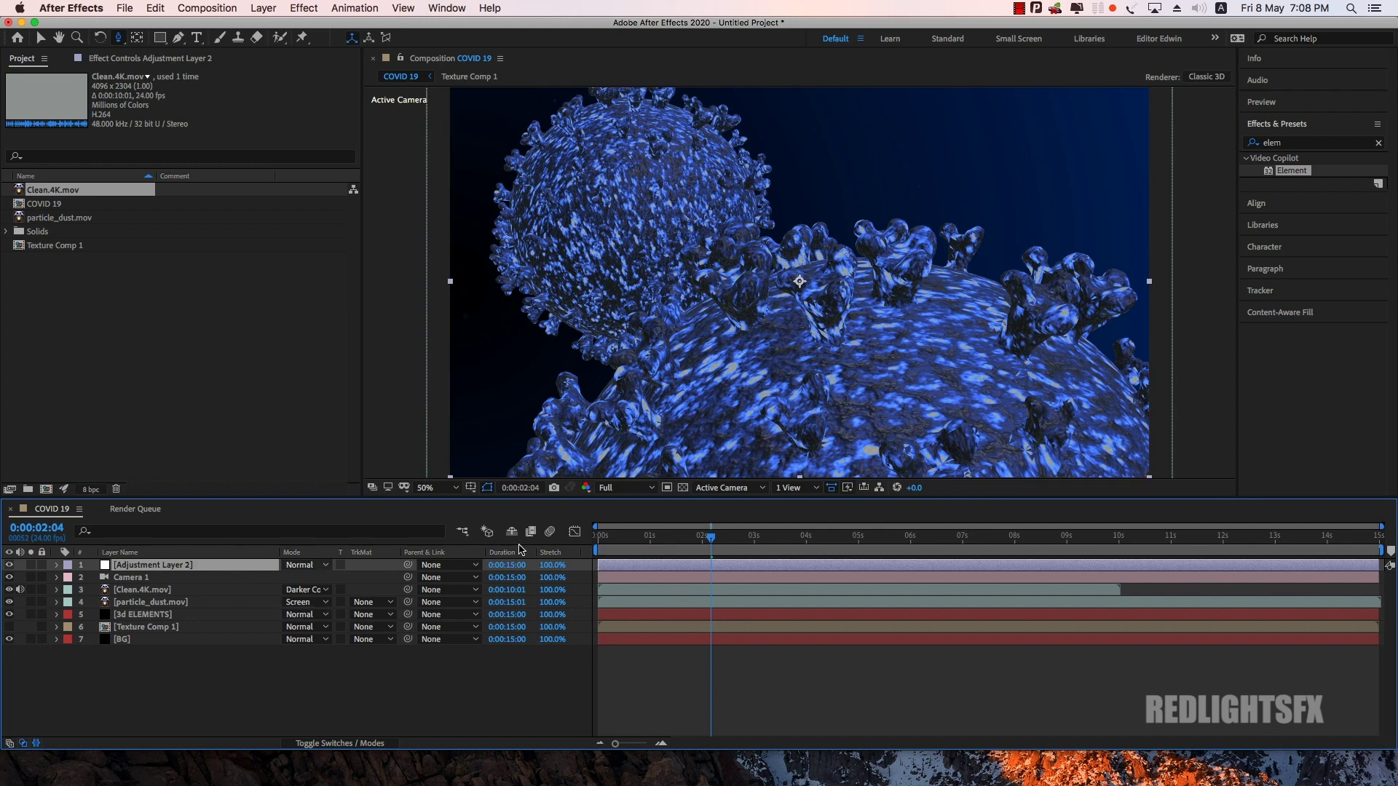
Step: Find the Curves effect and apply it to Adjustment Layer 2
left_click(1378, 145)
left_click(1349, 139)
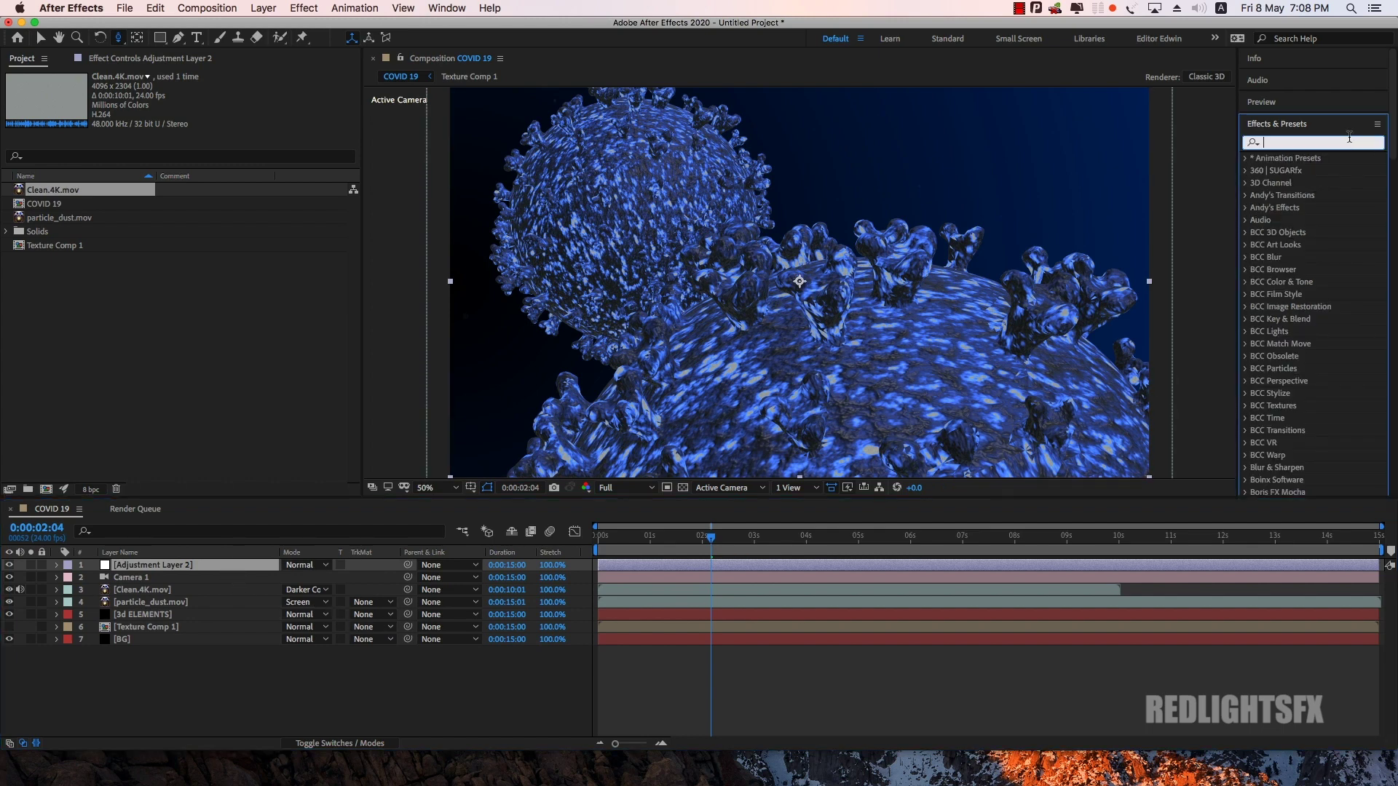
type("curves")
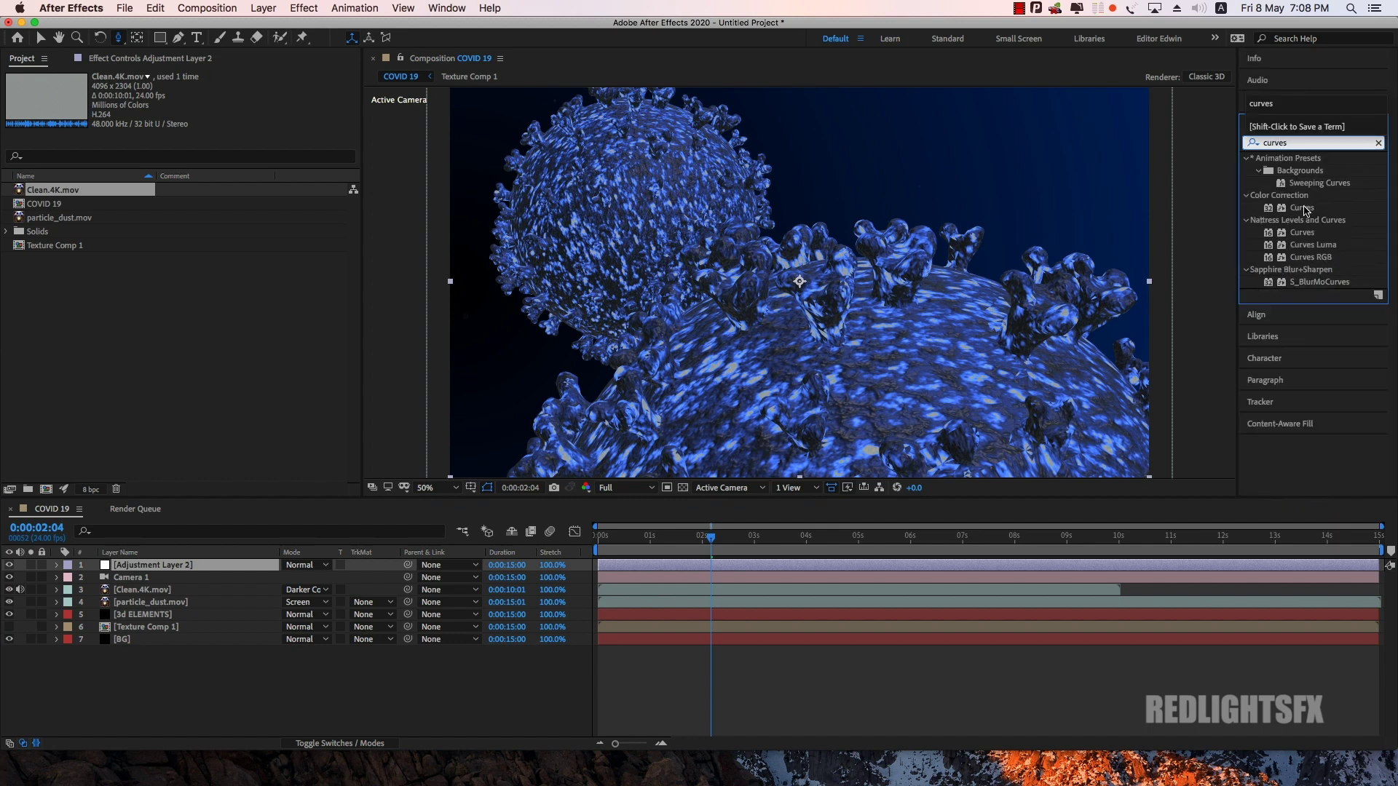
left_click_drag(1304, 210, 192, 568)
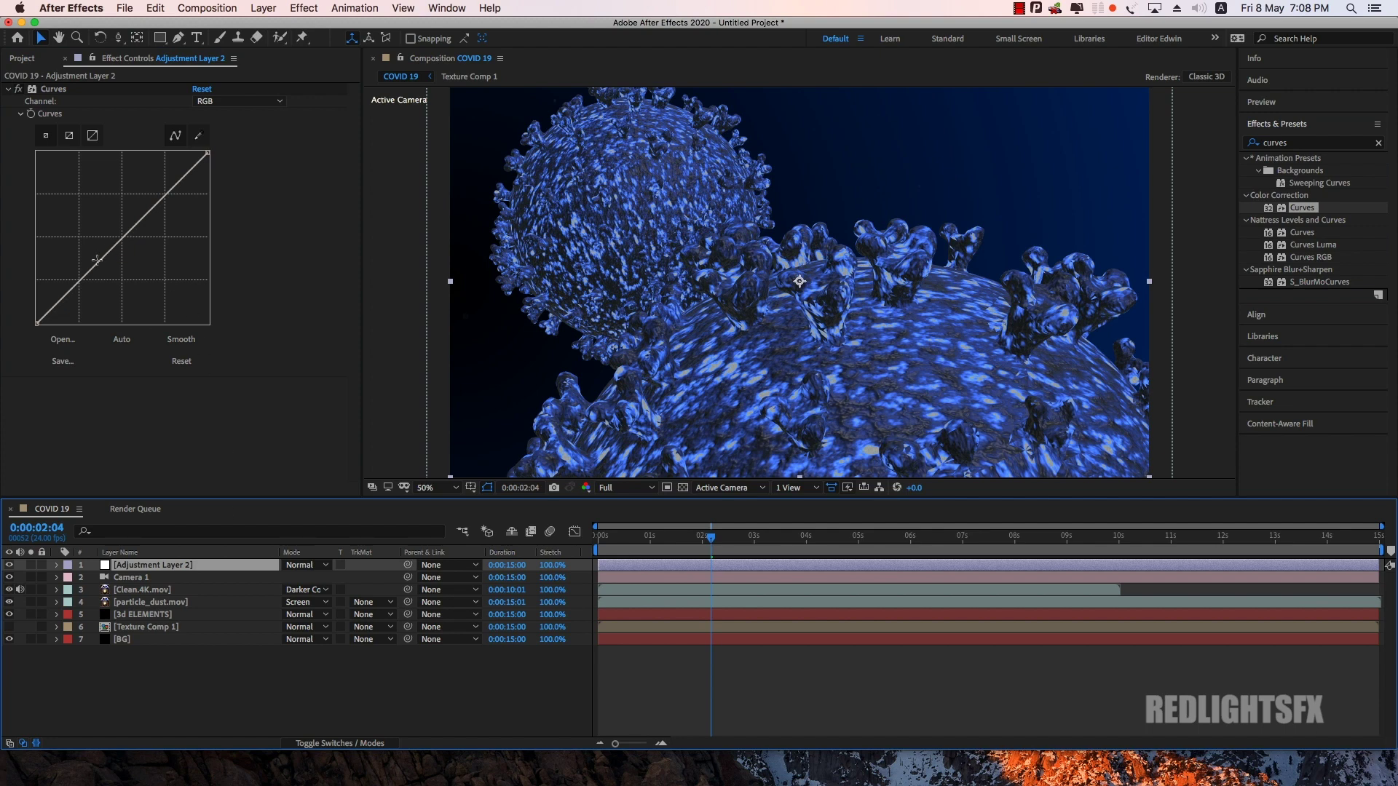
Step: Pull the RGB curve's highlights down and fine-tune its midpoint
left_click_drag(90, 270, 195, 173)
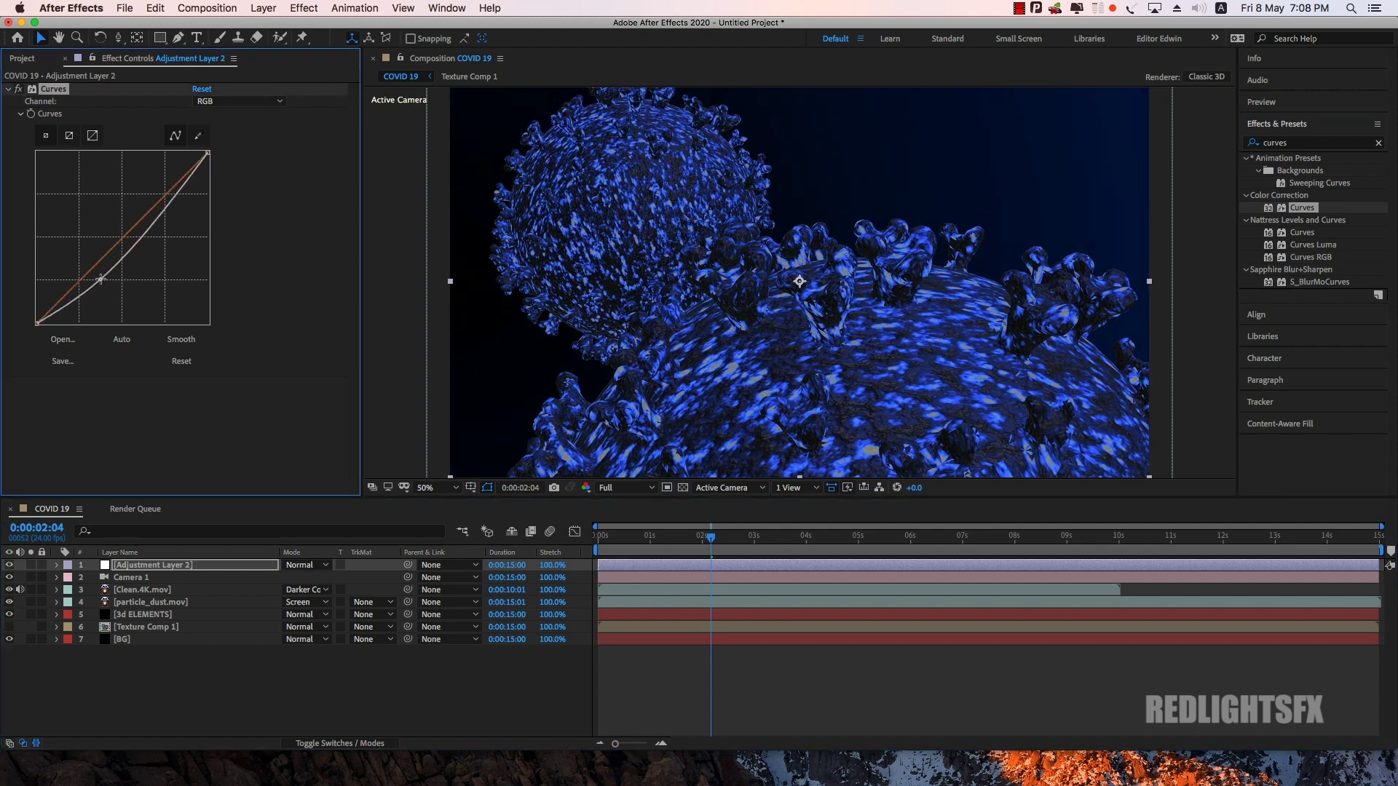
left_click_drag(208, 154, 230, 182)
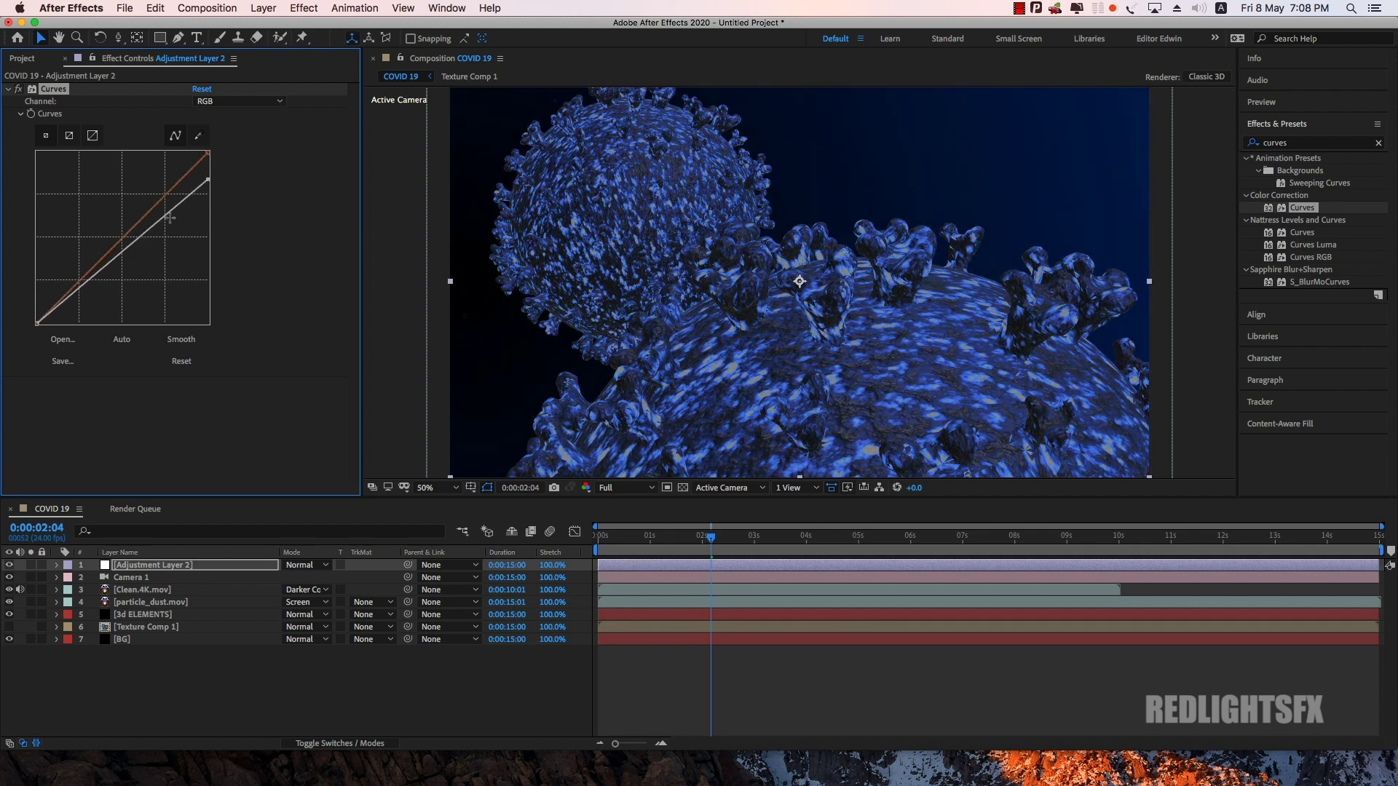
left_click_drag(171, 217, 161, 213)
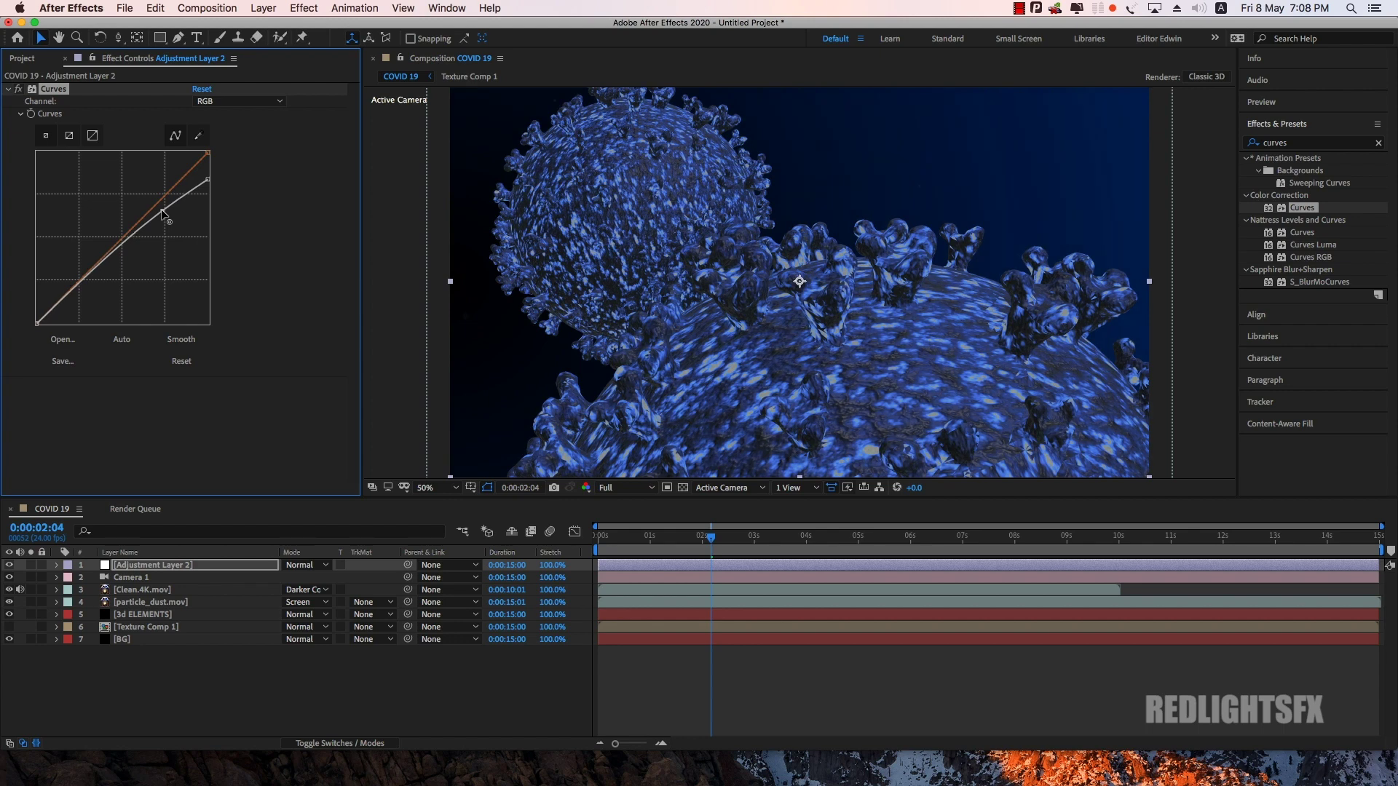
Step: Switch Curves to the Blue channel and bow the blue curve upward
left_click(267, 101)
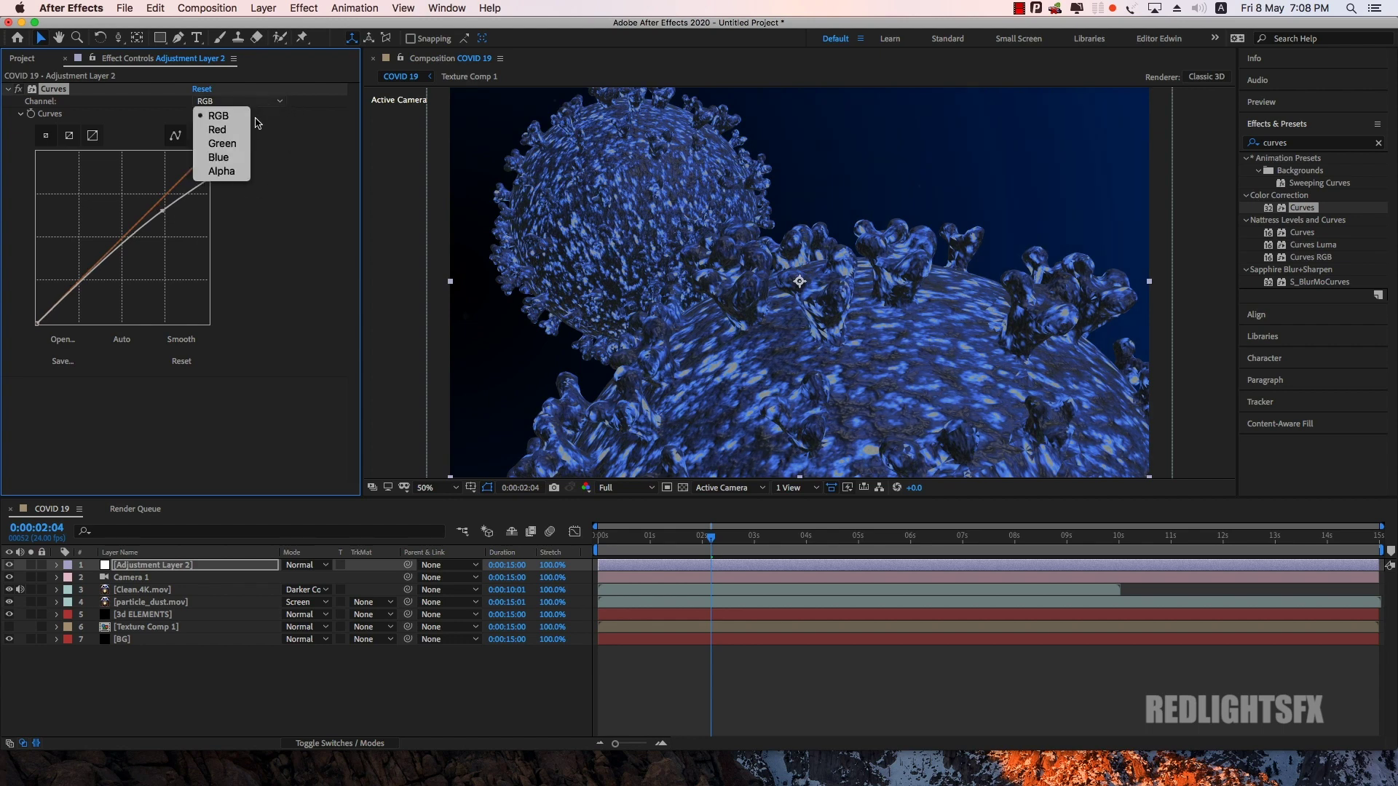
left_click(219, 157)
left_click_drag(129, 230, 120, 217)
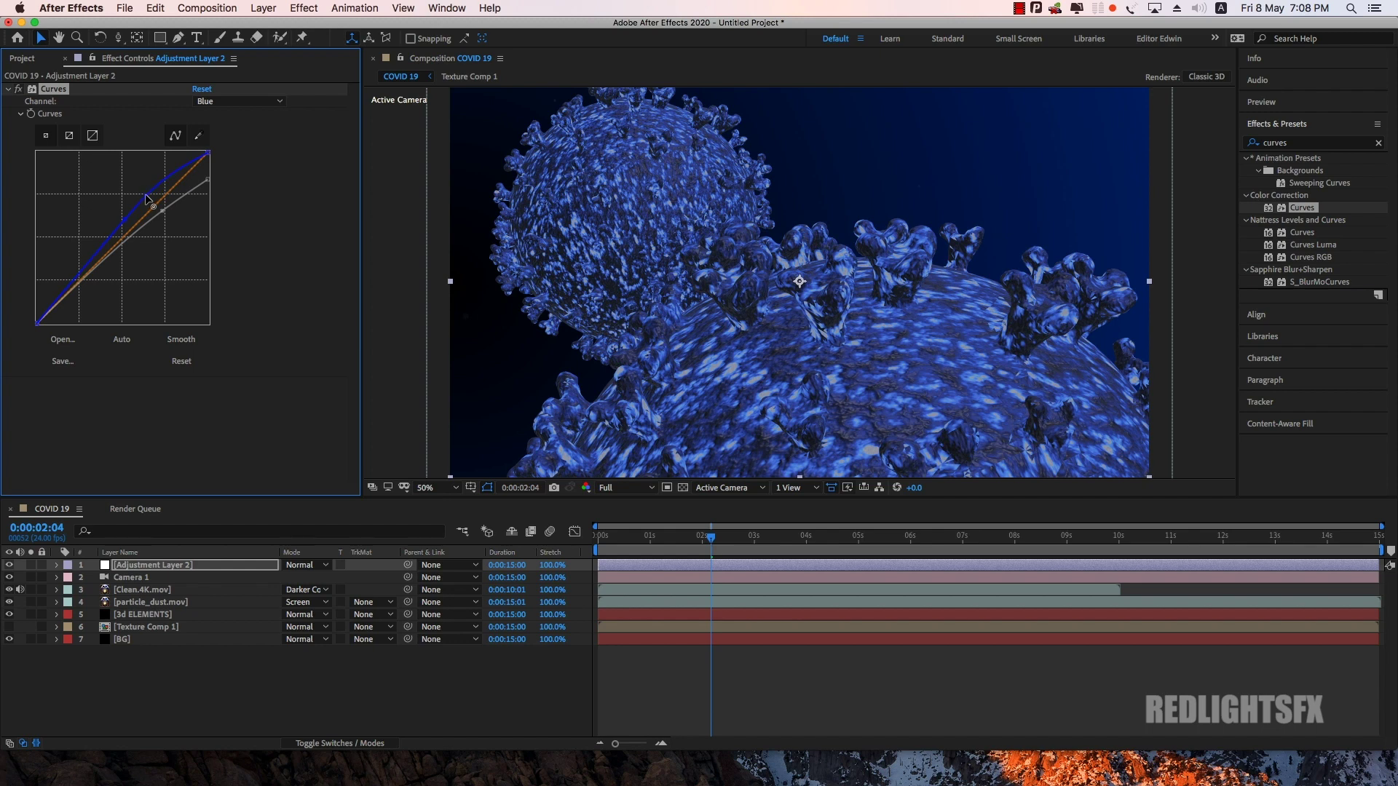
left_click_drag(141, 190, 144, 190)
Step: Review the graded preview at 25% and 50% zoom, then select the Camera 1 layer
left_click(300, 702)
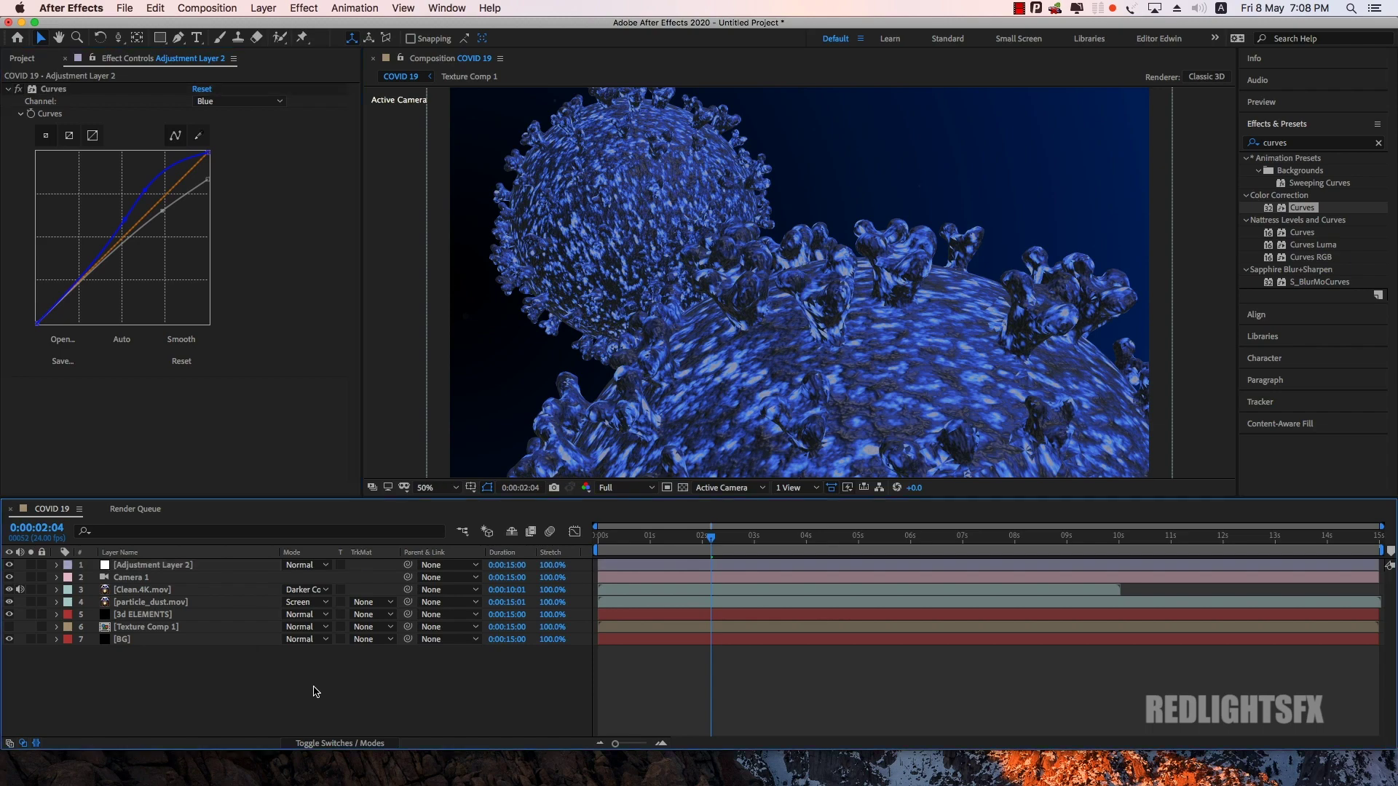
key("comma")
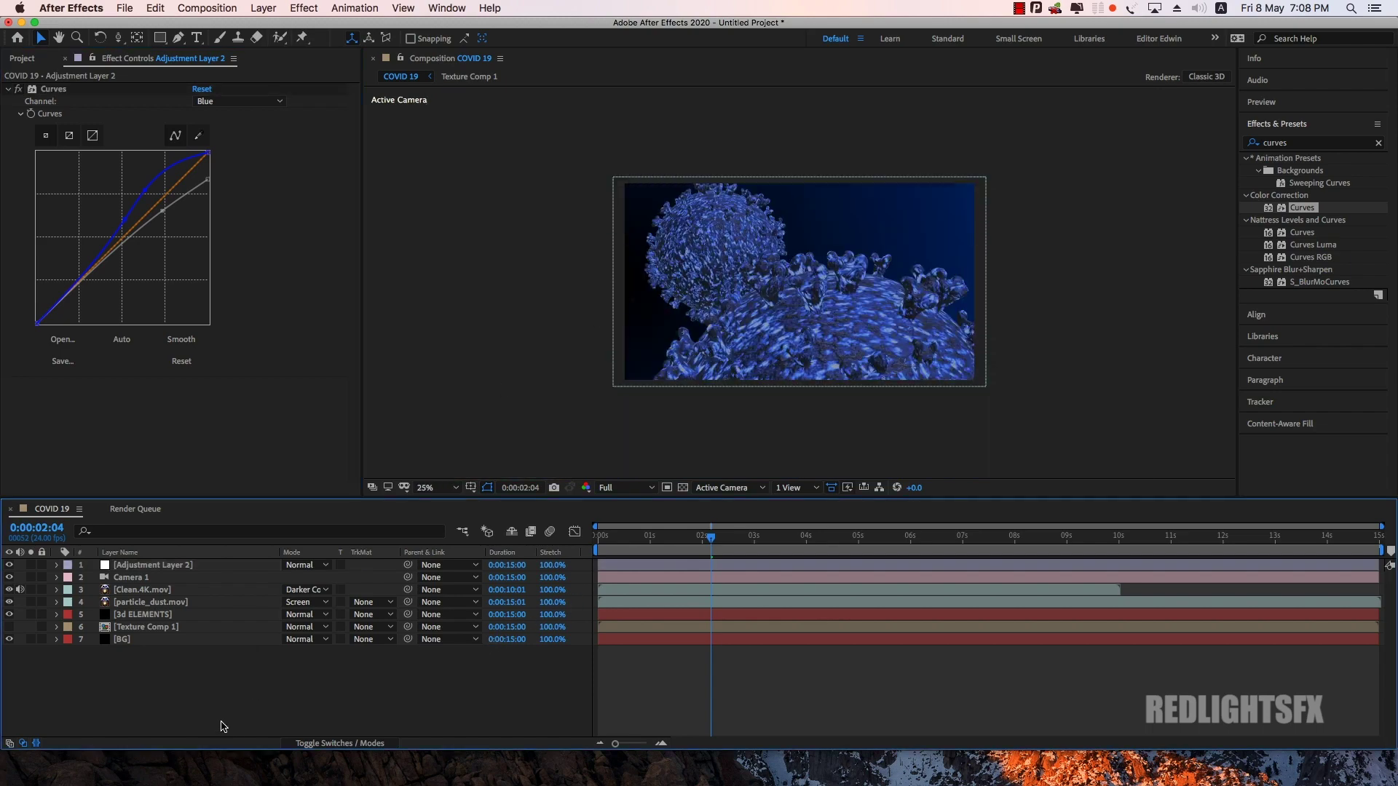
key("period")
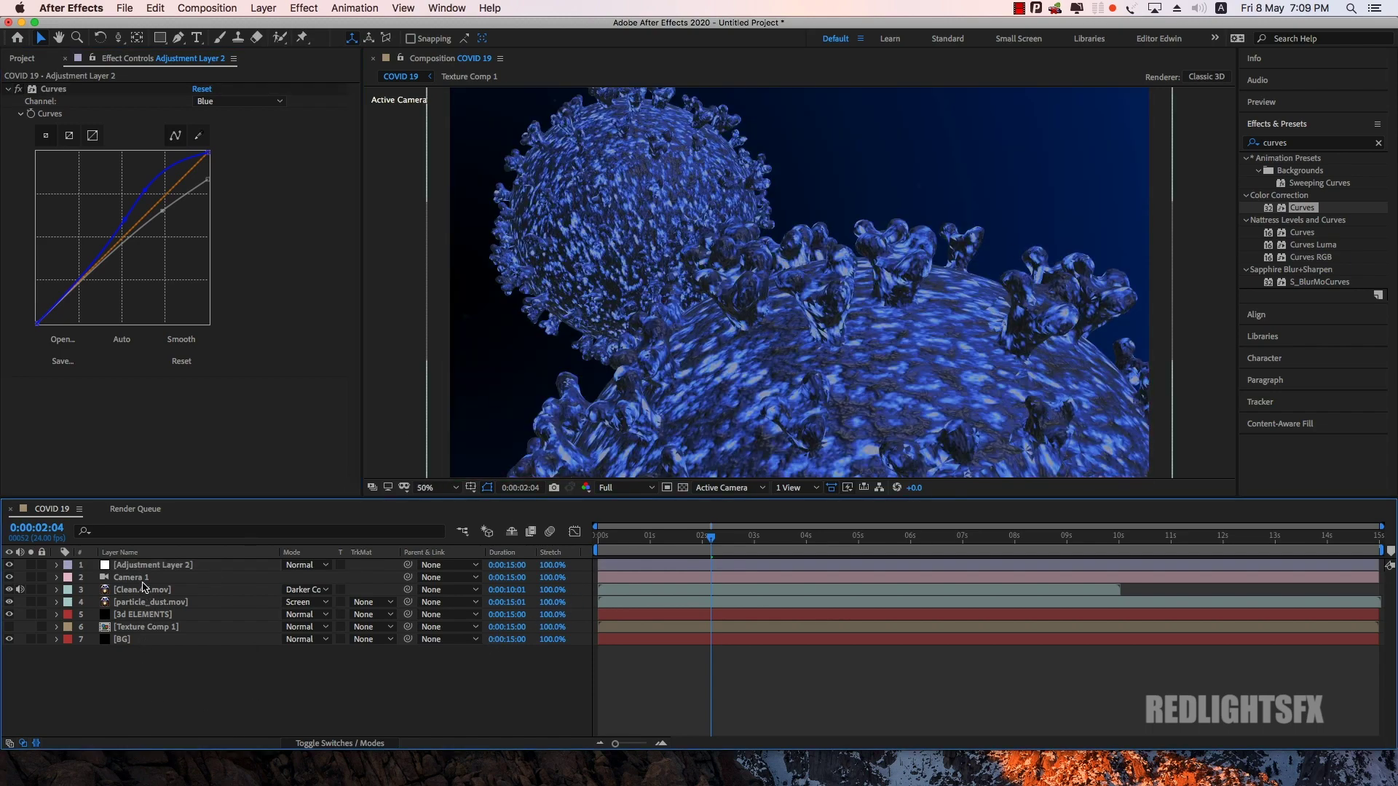
left_click(140, 579)
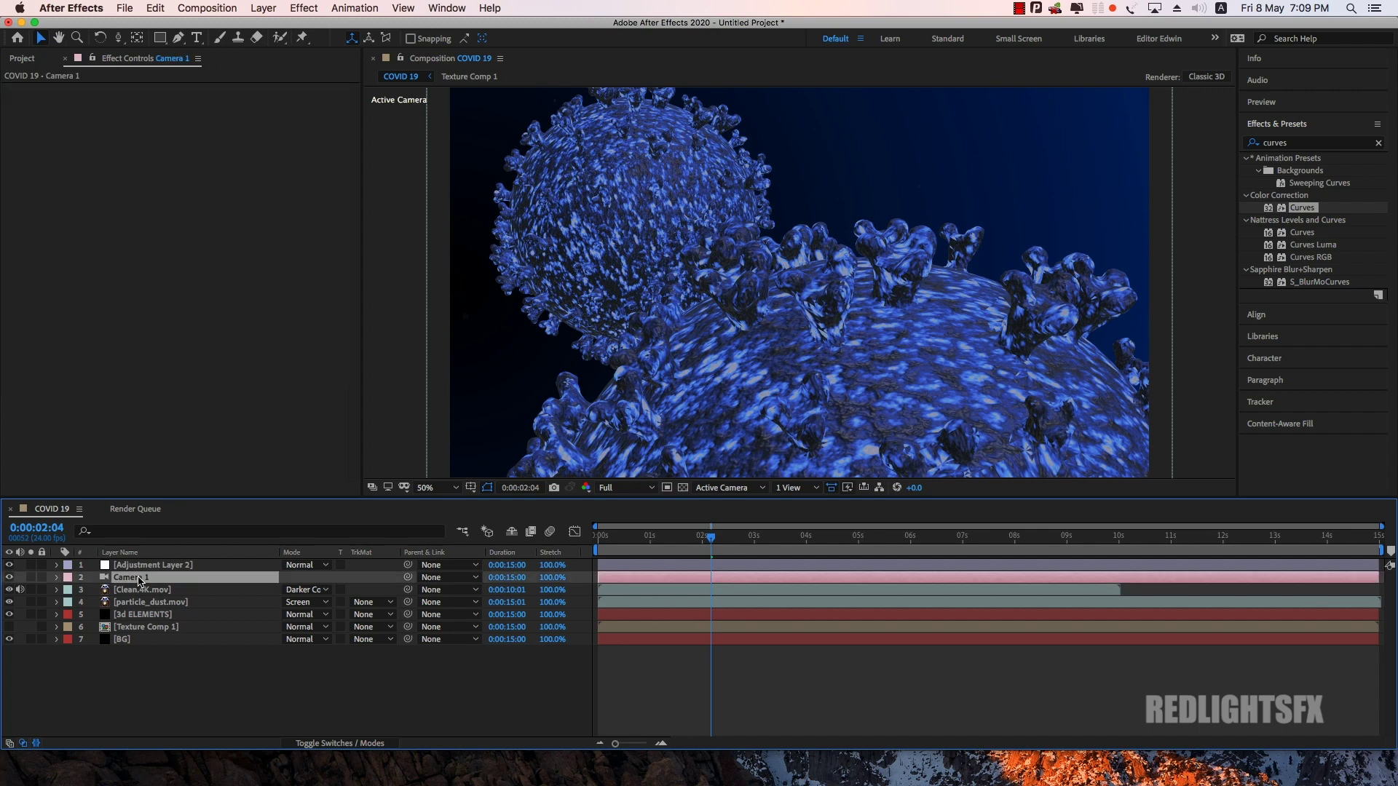
Step: Turn Camera 1's Depth of Field on and split the viewer into Top and Active Camera views
left_click(57, 579)
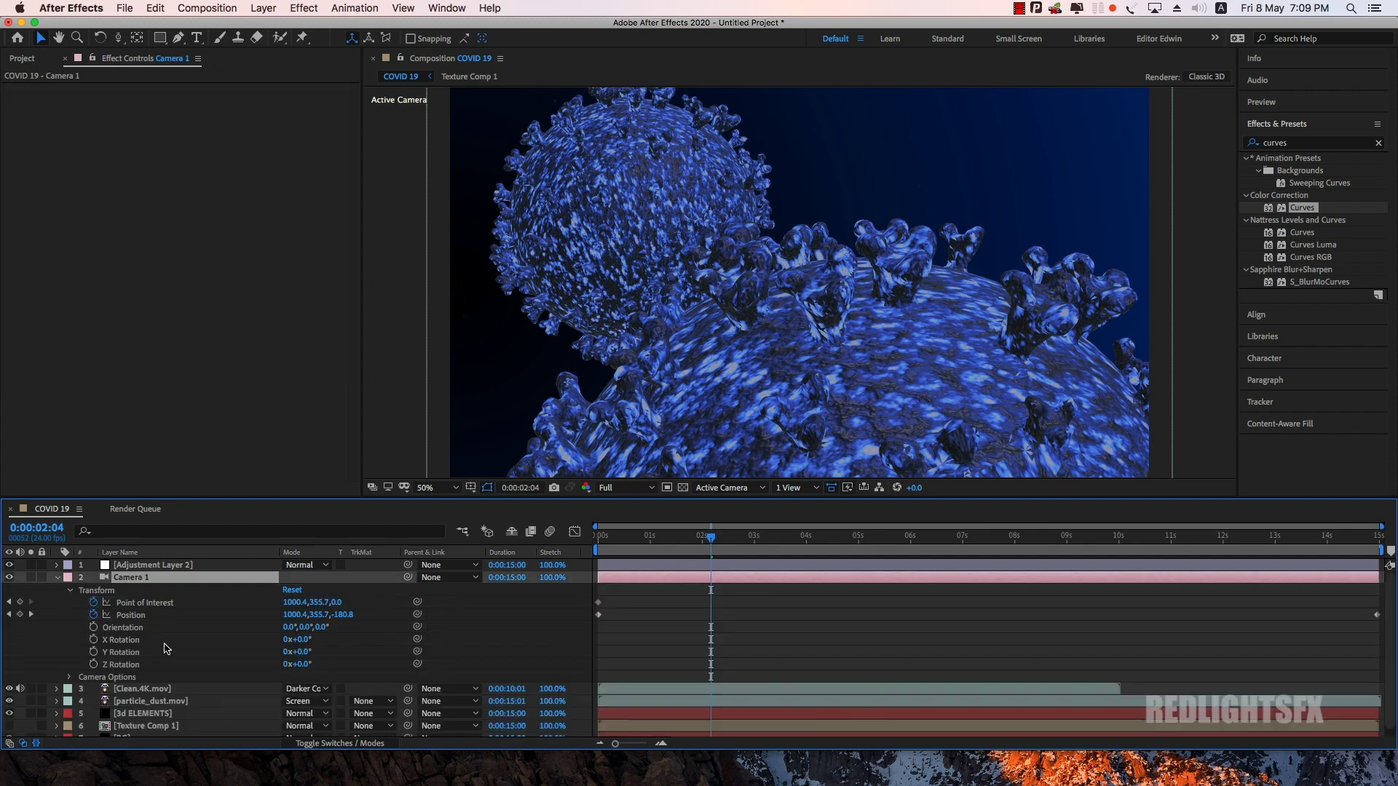
left_click(69, 677)
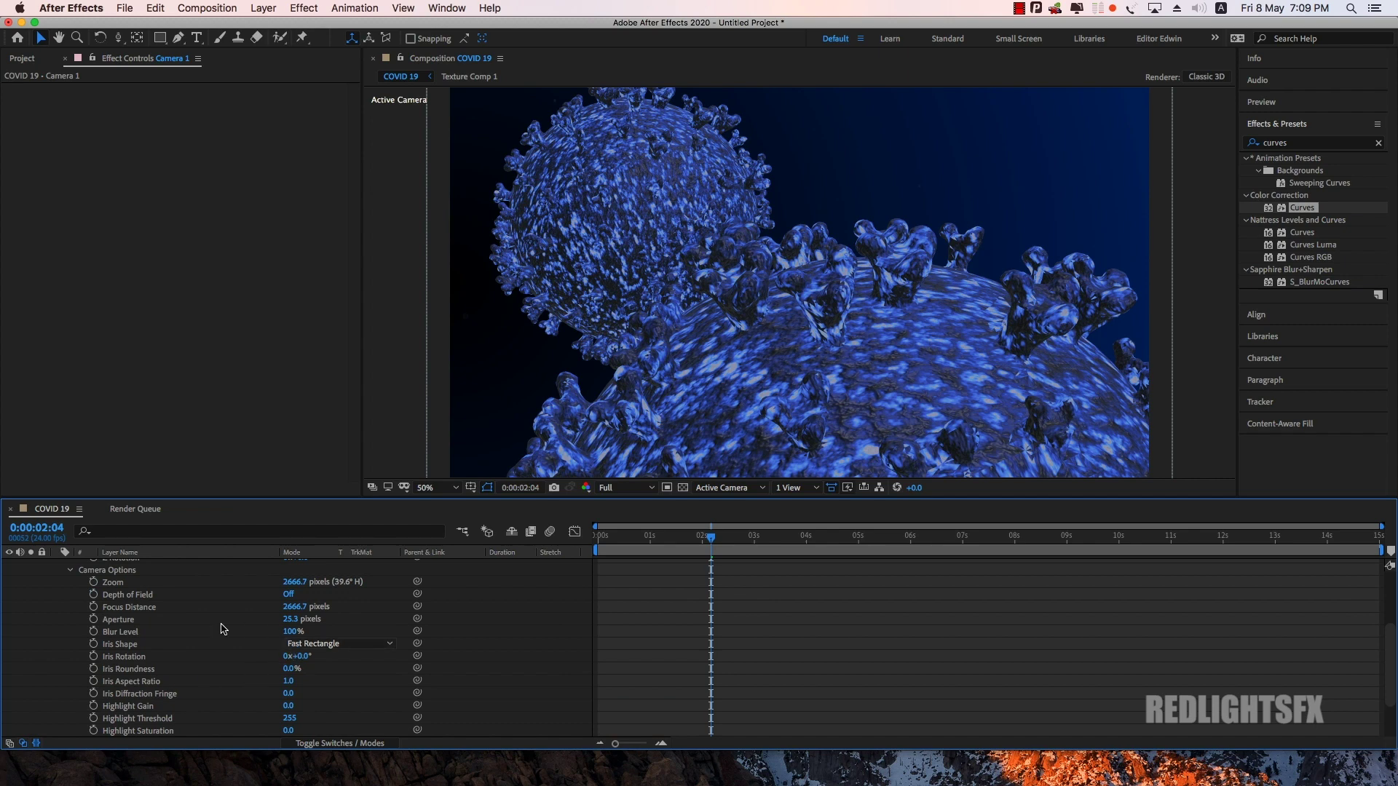
left_click(288, 595)
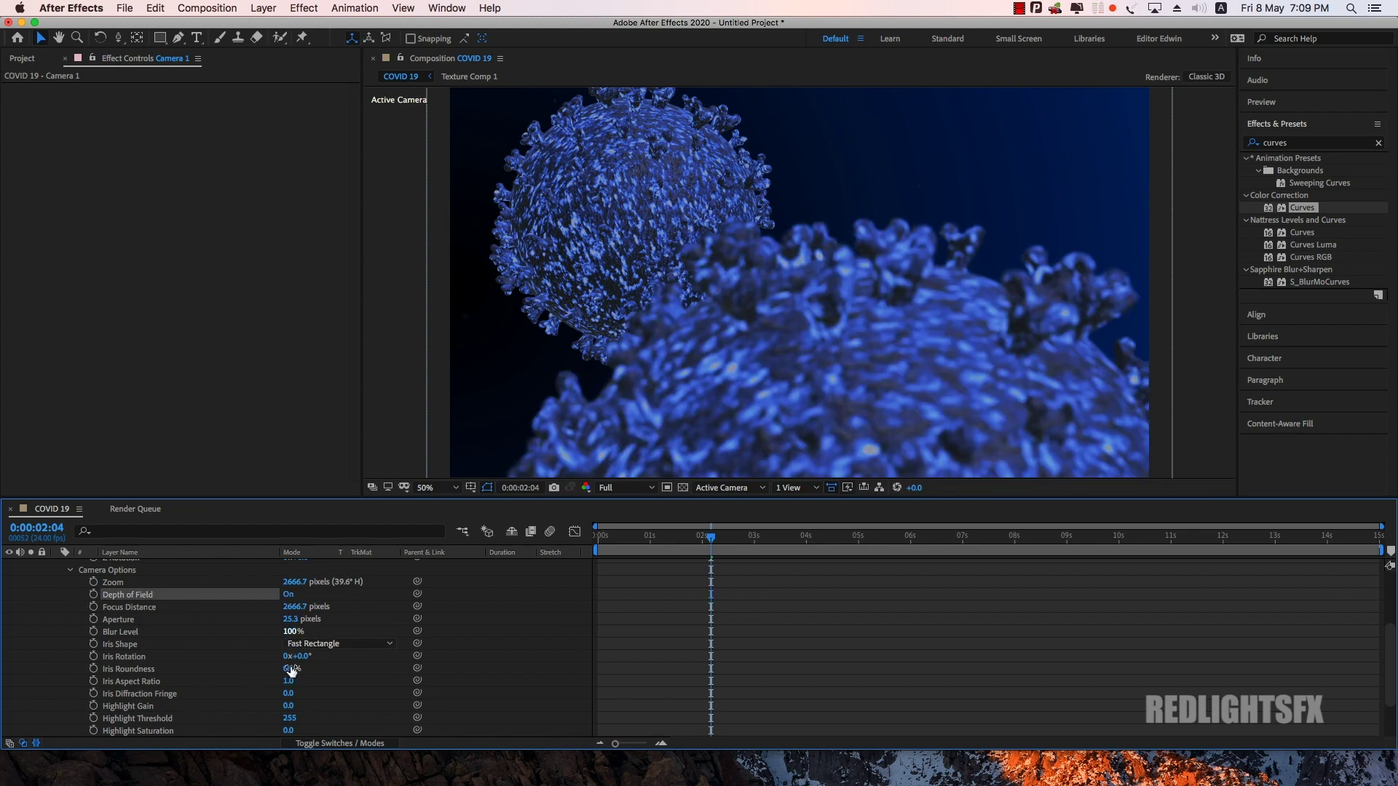
left_click(813, 494)
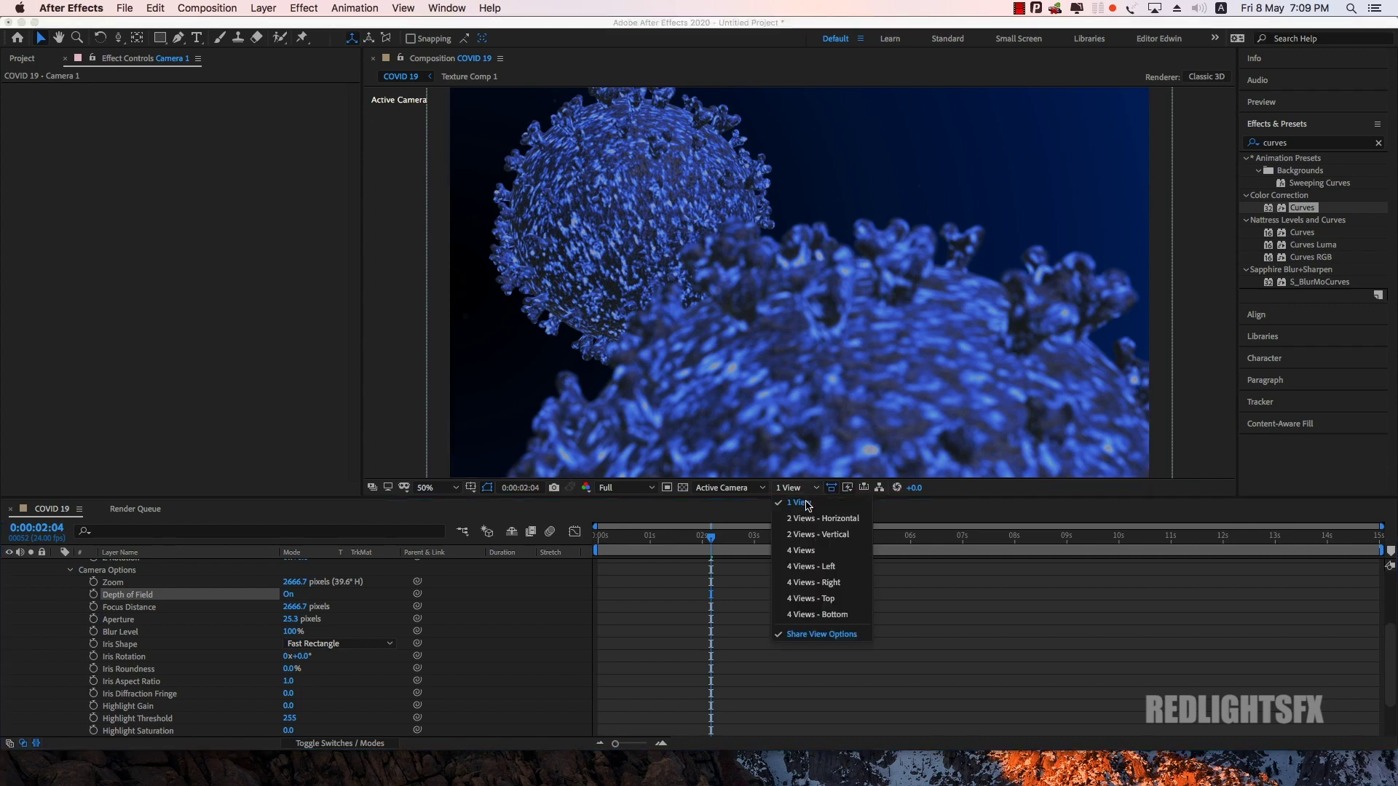
left_click(807, 517)
Step: Frame the spheres in both views and push Camera 1's Focus Distance to 2952.7 pixels
key("period")
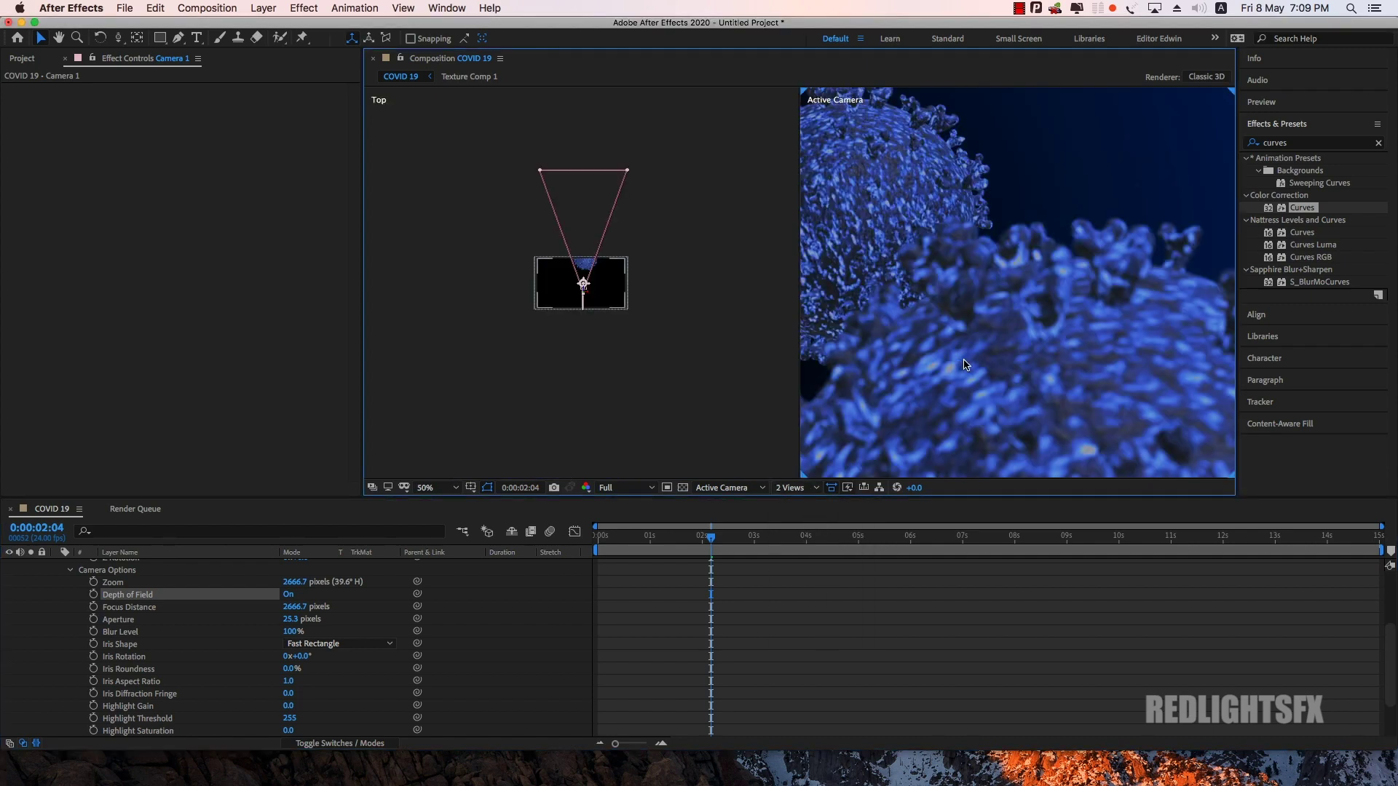
left_click_drag(925, 334, 1036, 300)
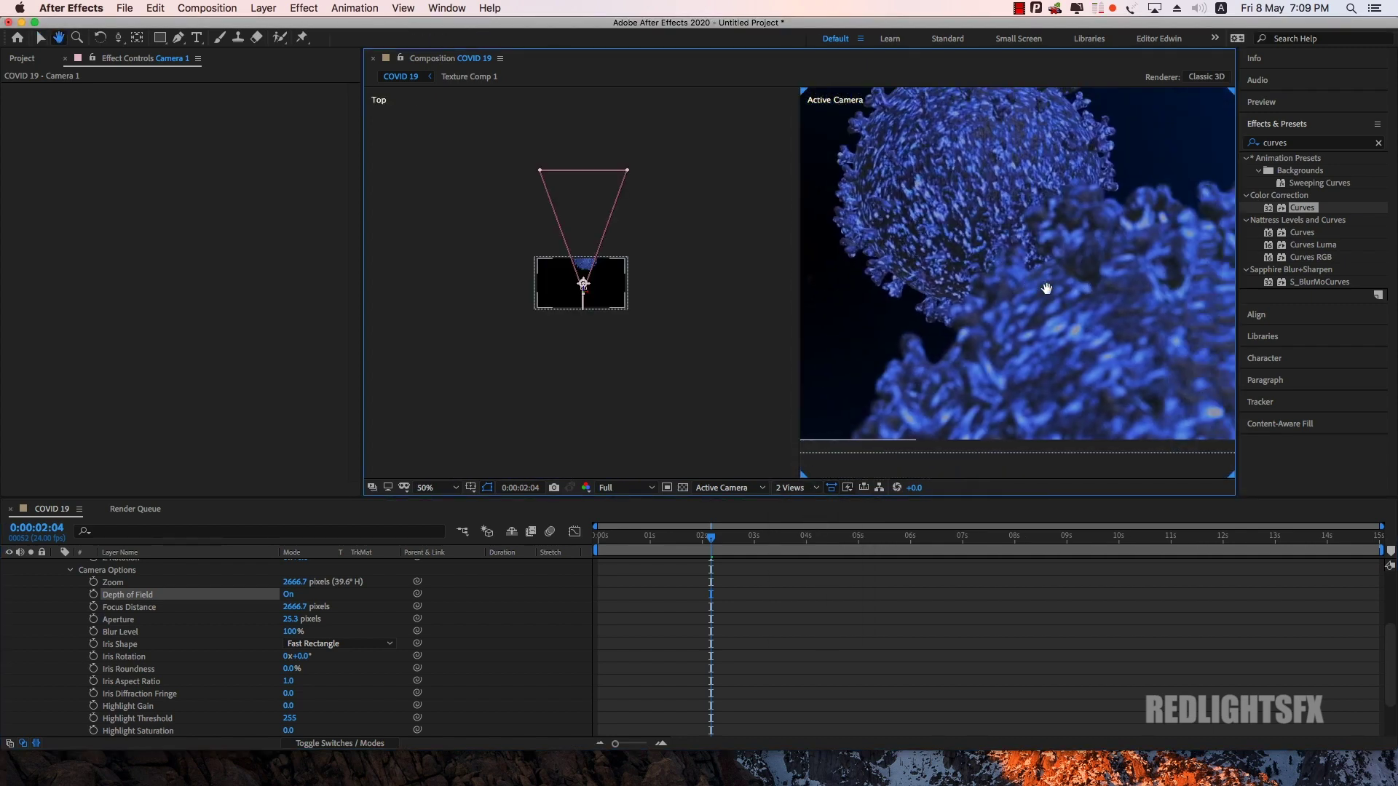
key("v")
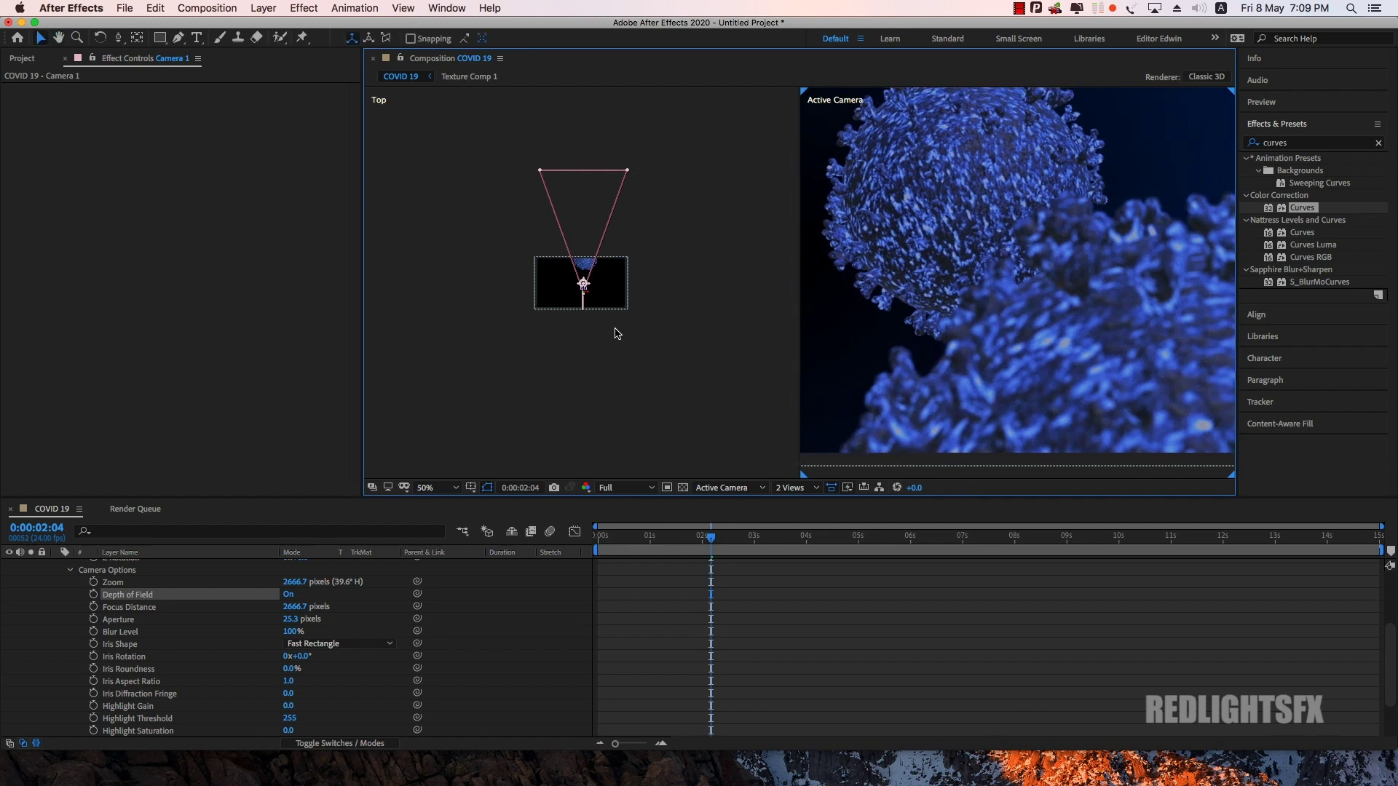
scroll(616, 333, "up", 3)
scroll(615, 333, "up", 3)
left_click(615, 333)
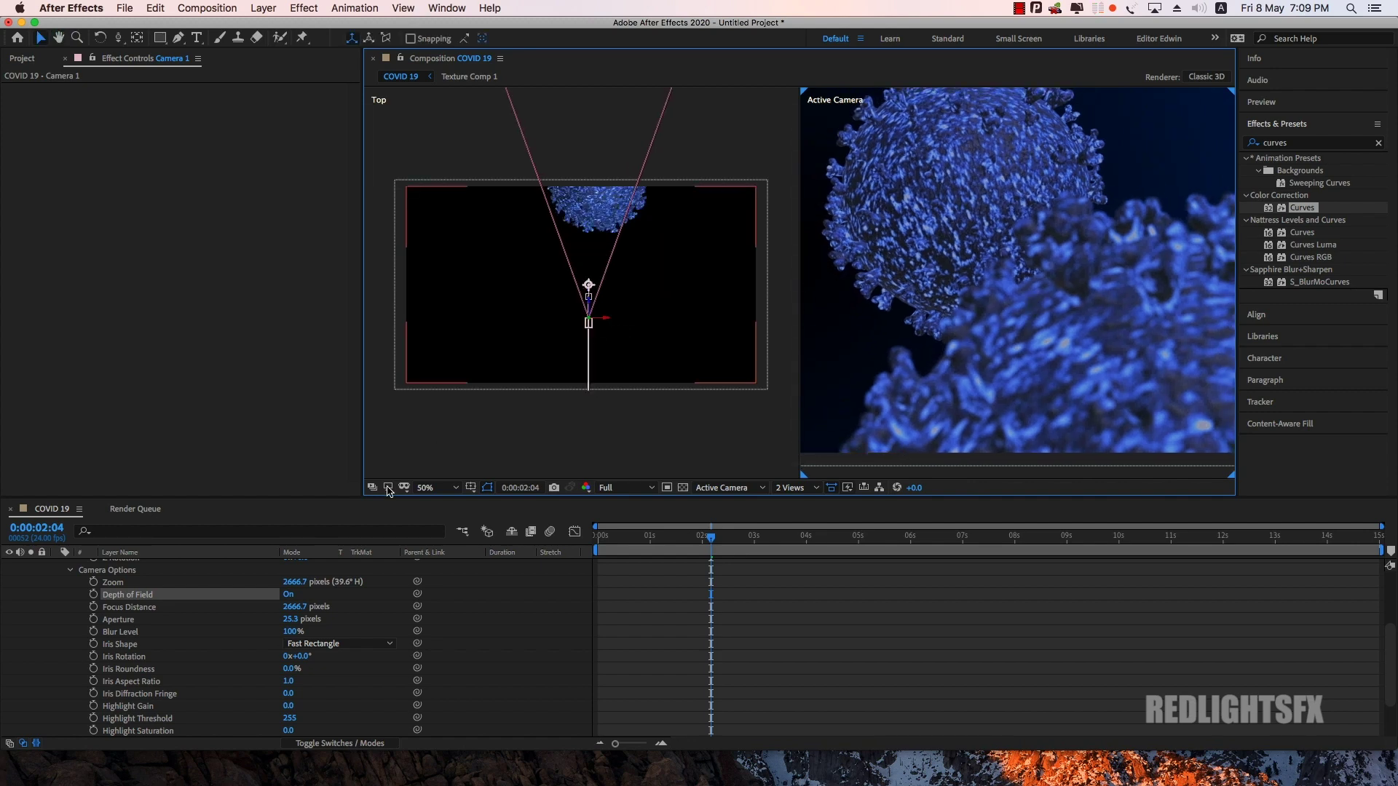
scroll(621, 366, "down", 2)
scroll(645, 373, "down", 2)
key("v")
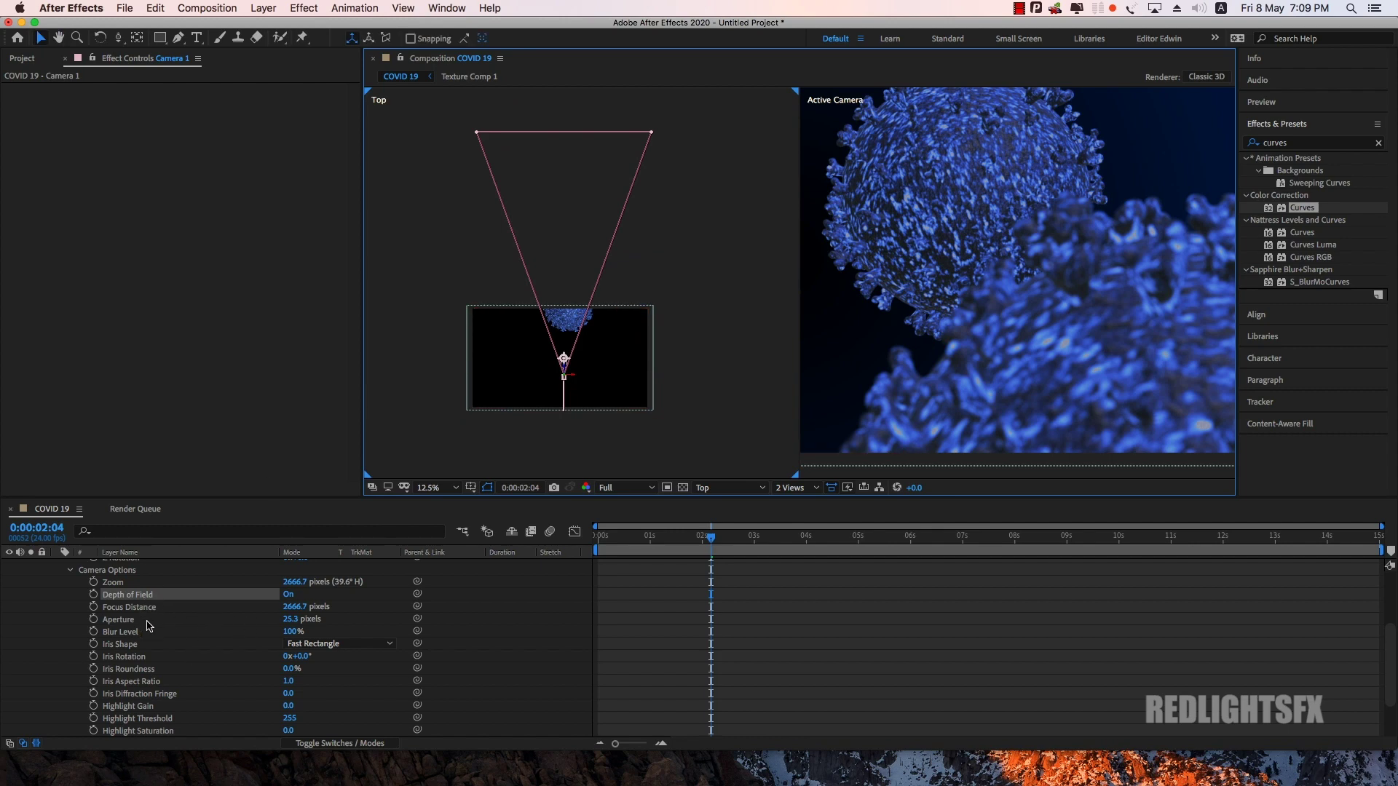
left_click_drag(295, 606, 478, 584)
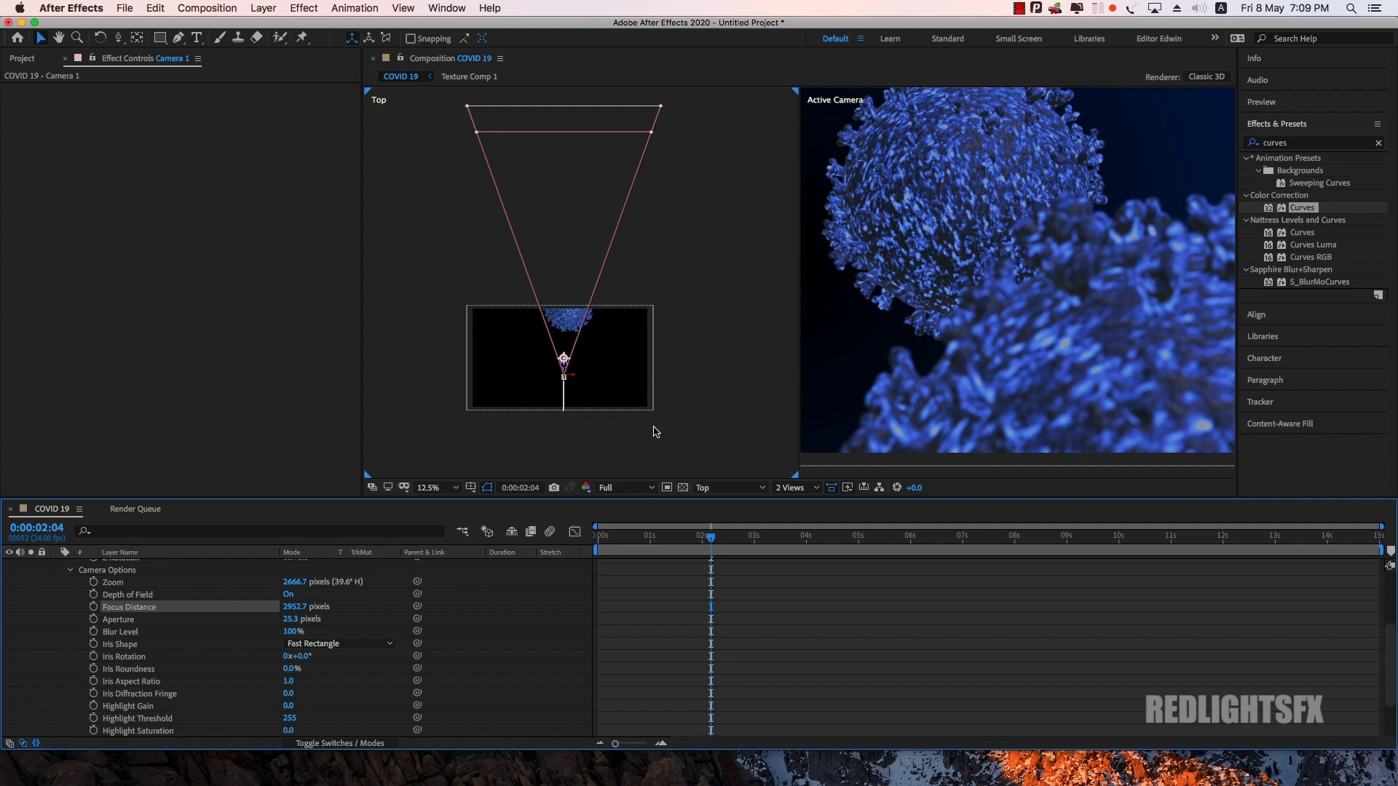
Step: Set Camera 1's Aperture to 50 pixels
left_click(612, 446)
scroll(182, 638, "up", 2)
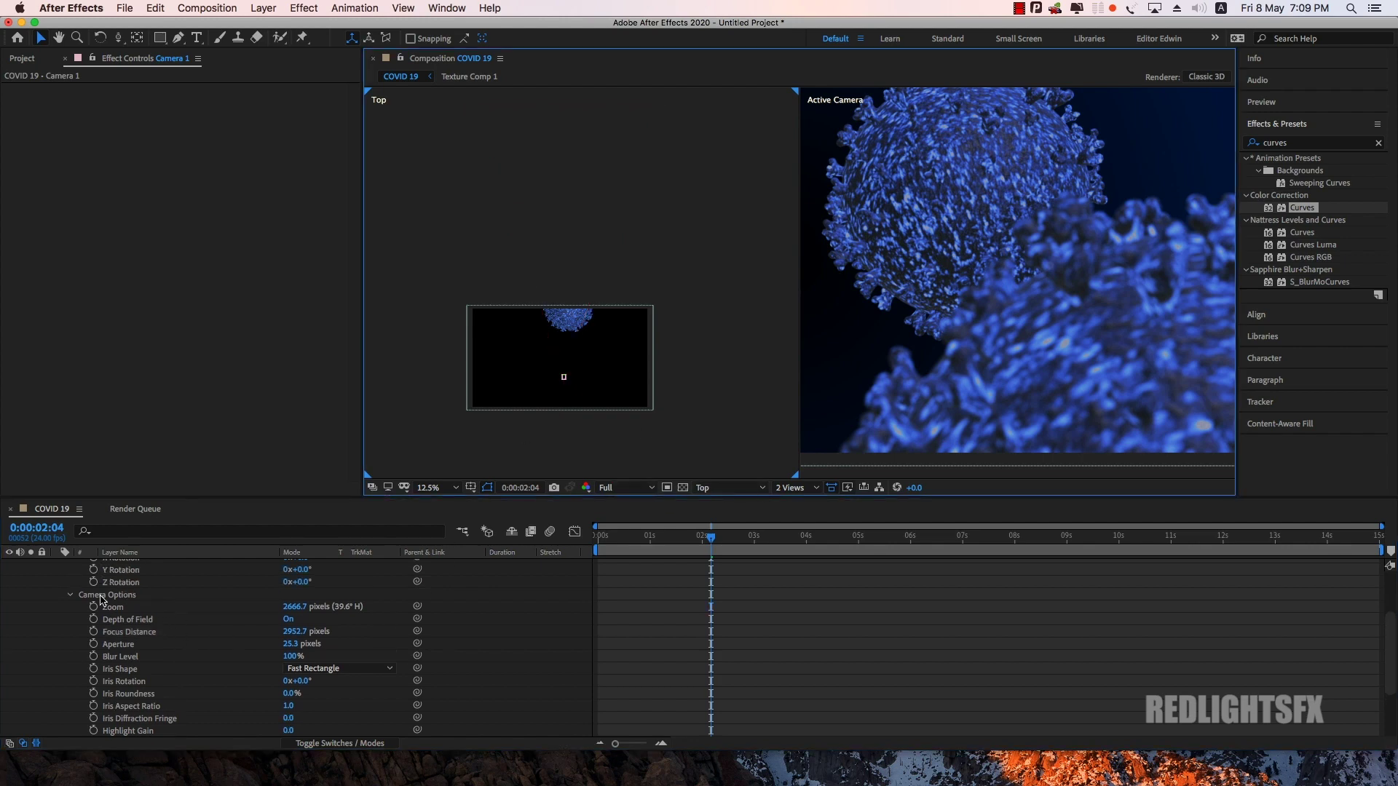
left_click(101, 596)
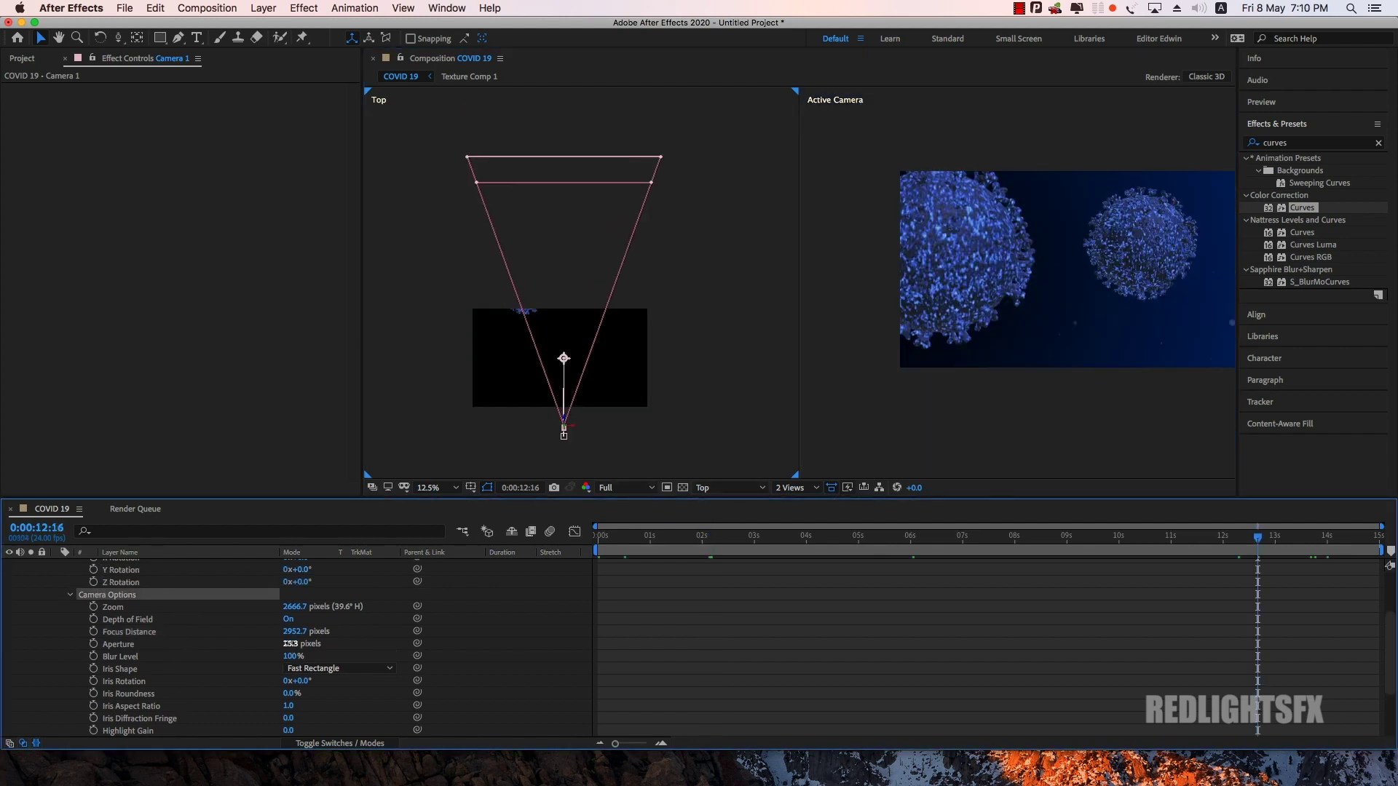
left_click(311, 644)
type("50")
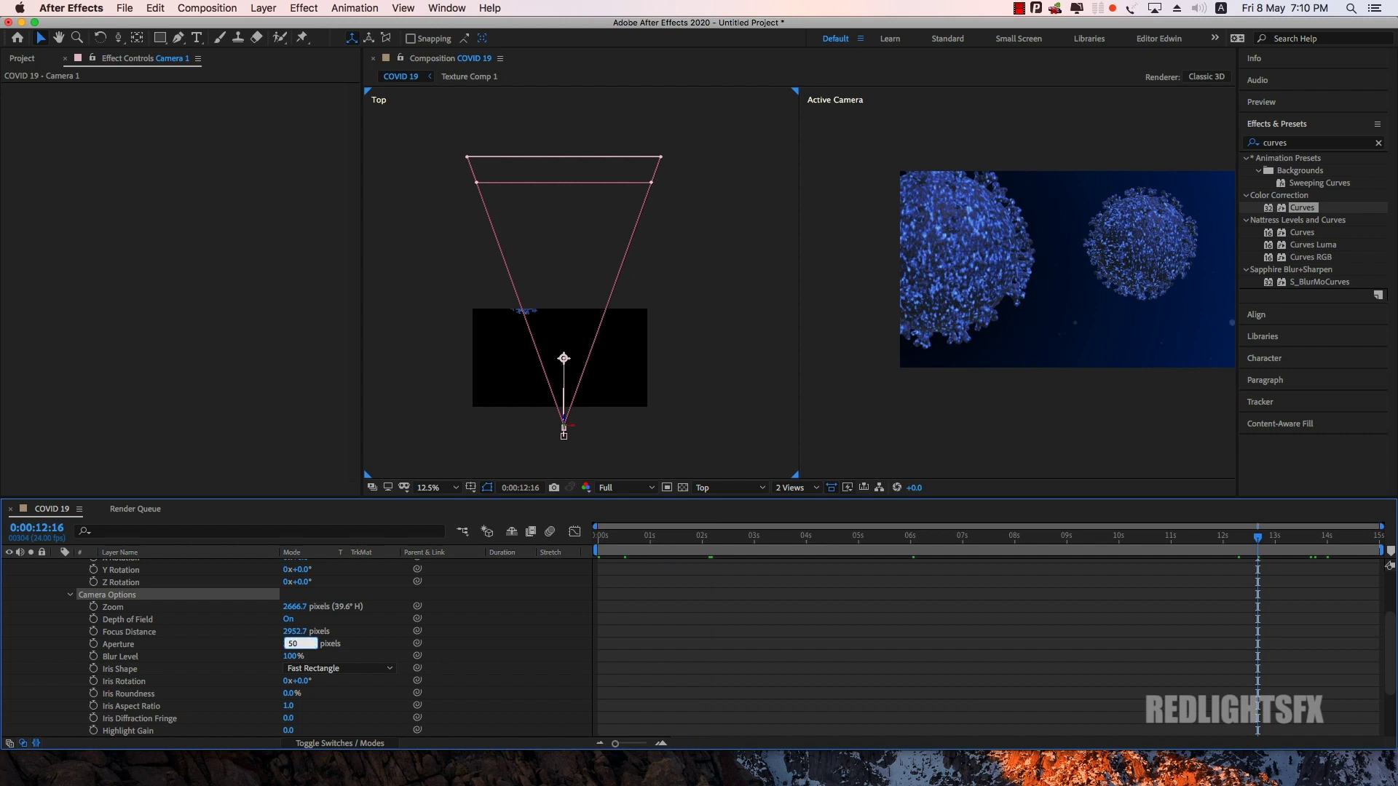
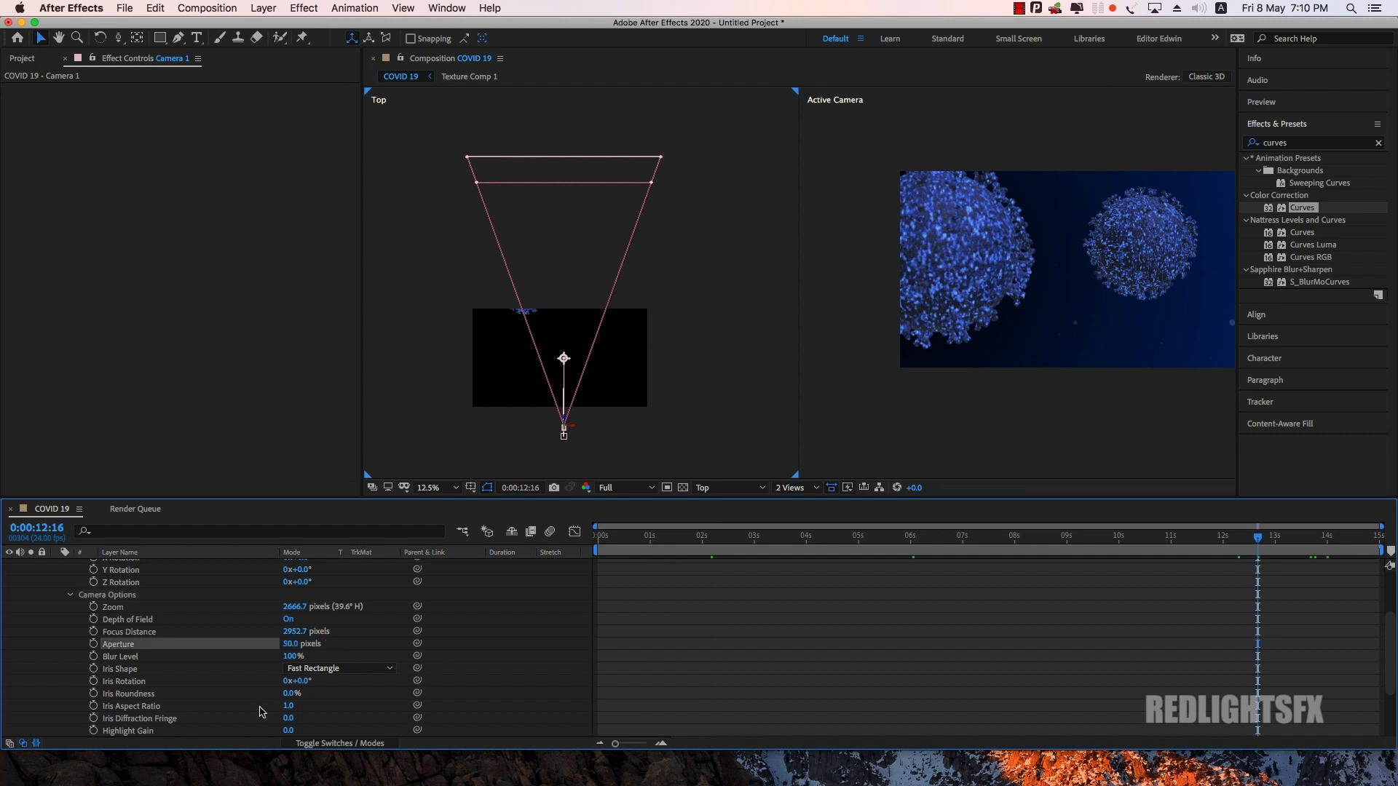
Step: Set Camera 1's aperture to 75 pixels and its focus distance to 3438.7 pixels
left_click(292, 644)
type("75")
key("Return")
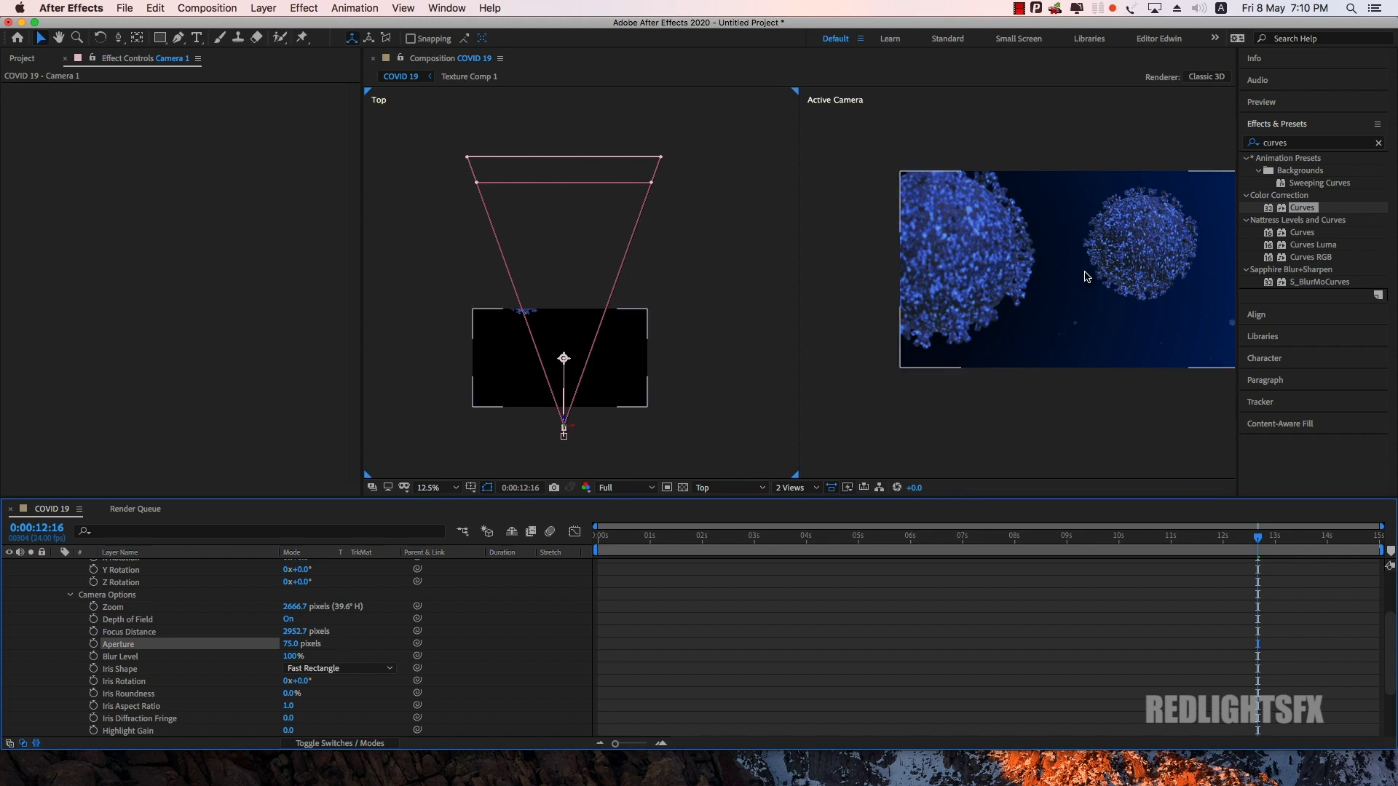
scroll(1084, 283, "up", 4)
scroll(1063, 268, "down", 2)
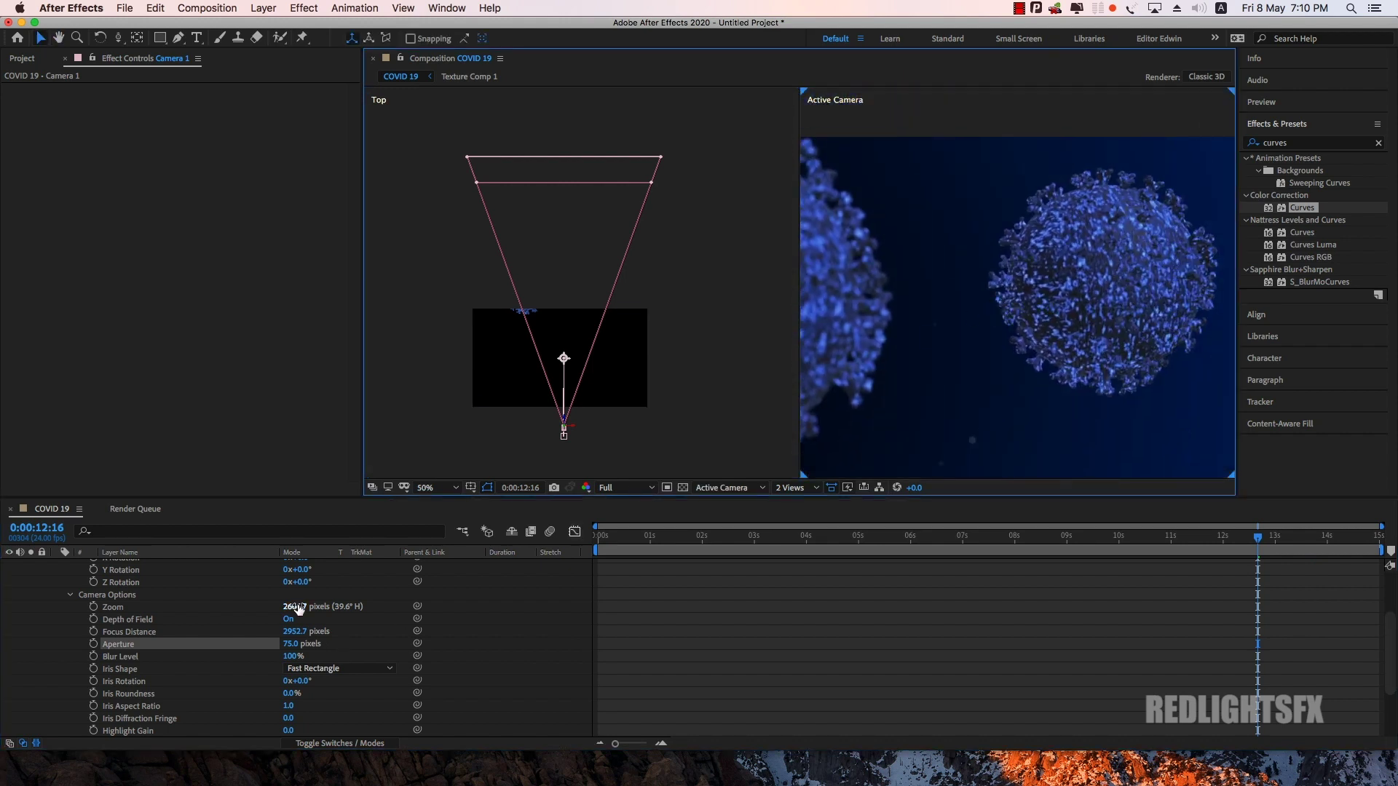
left_click(294, 630)
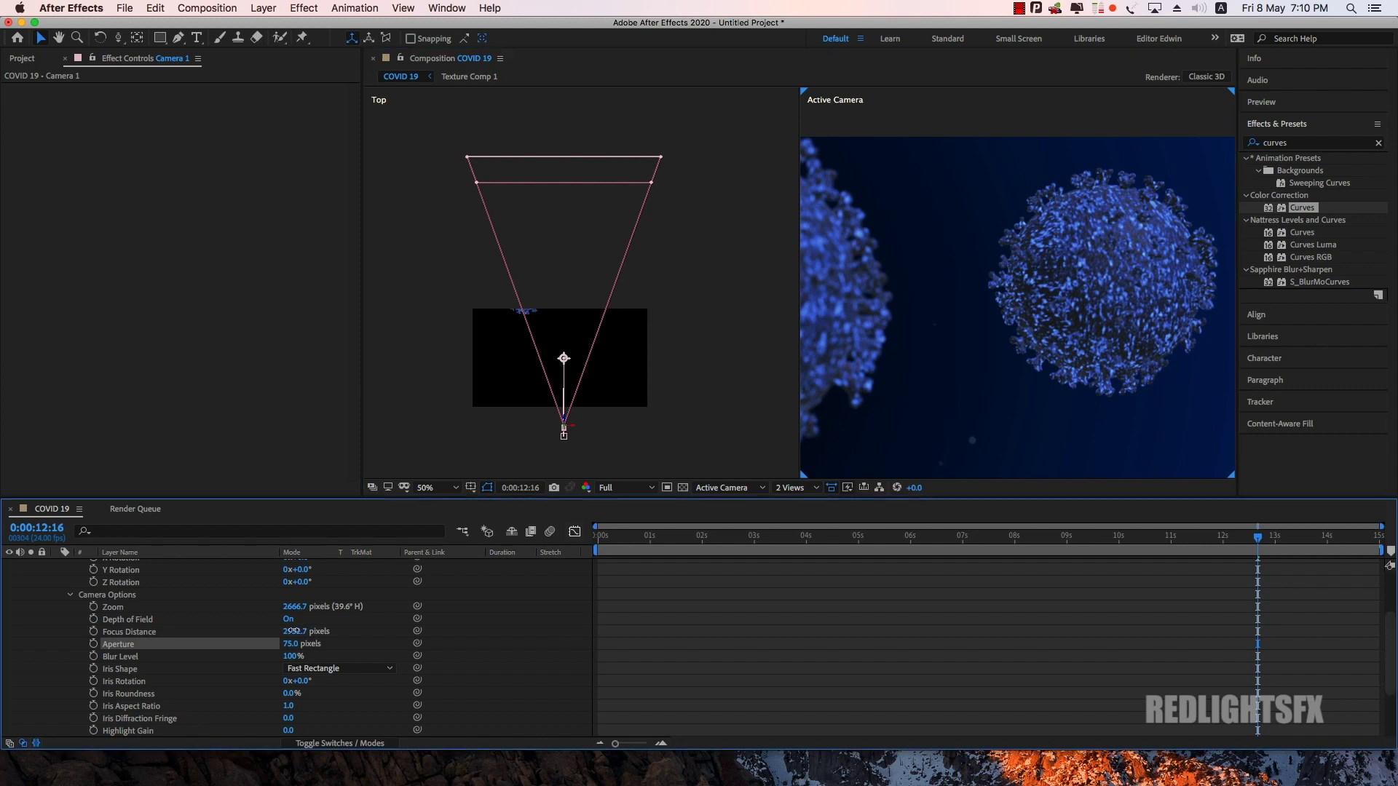
left_click_drag(293, 631, 597, 579)
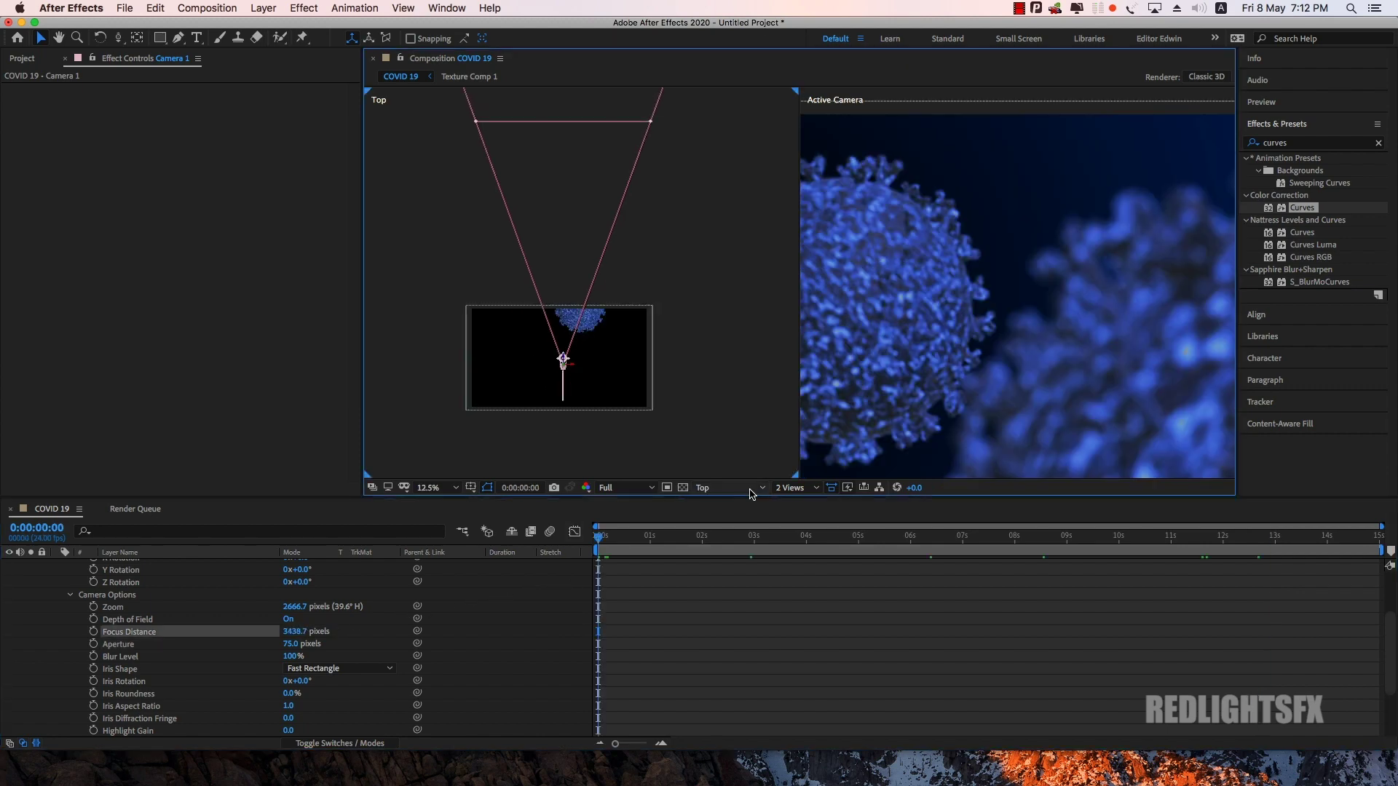
left_click(750, 492)
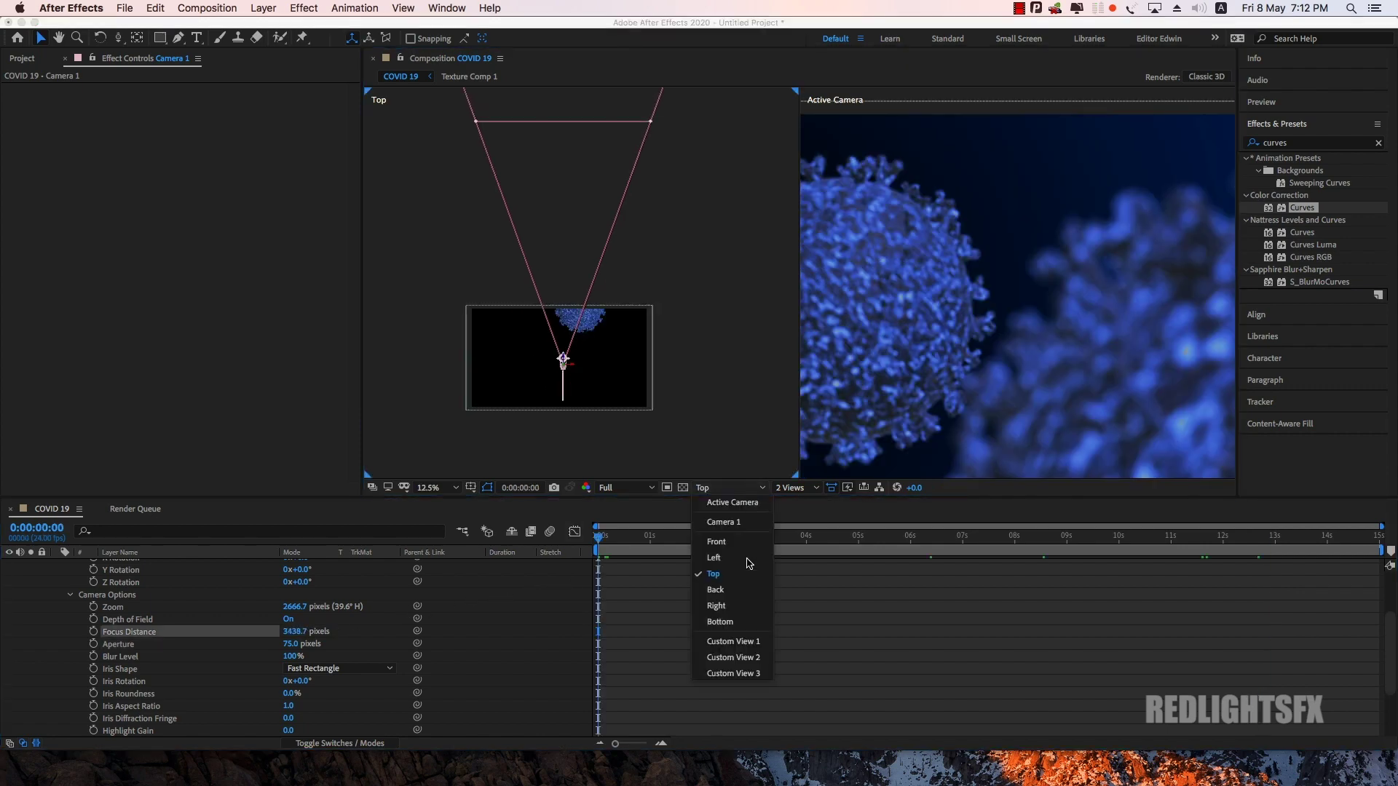
Step: Show Custom View 1 in the left viewer, pan onto both viruses, and pull Focus Distance in
left_click(753, 642)
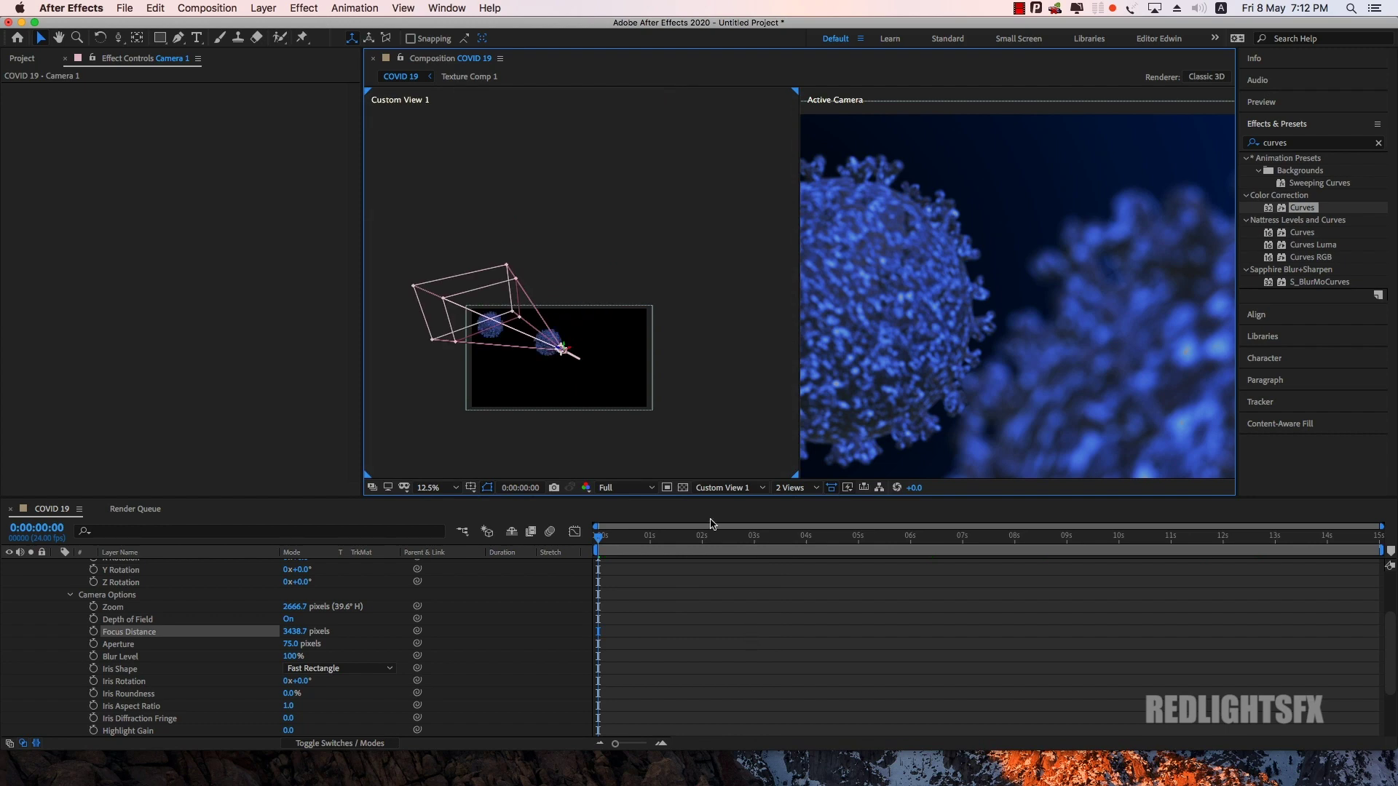
scroll(521, 315, "up", 4)
key("h")
left_click_drag(493, 381, 655, 219)
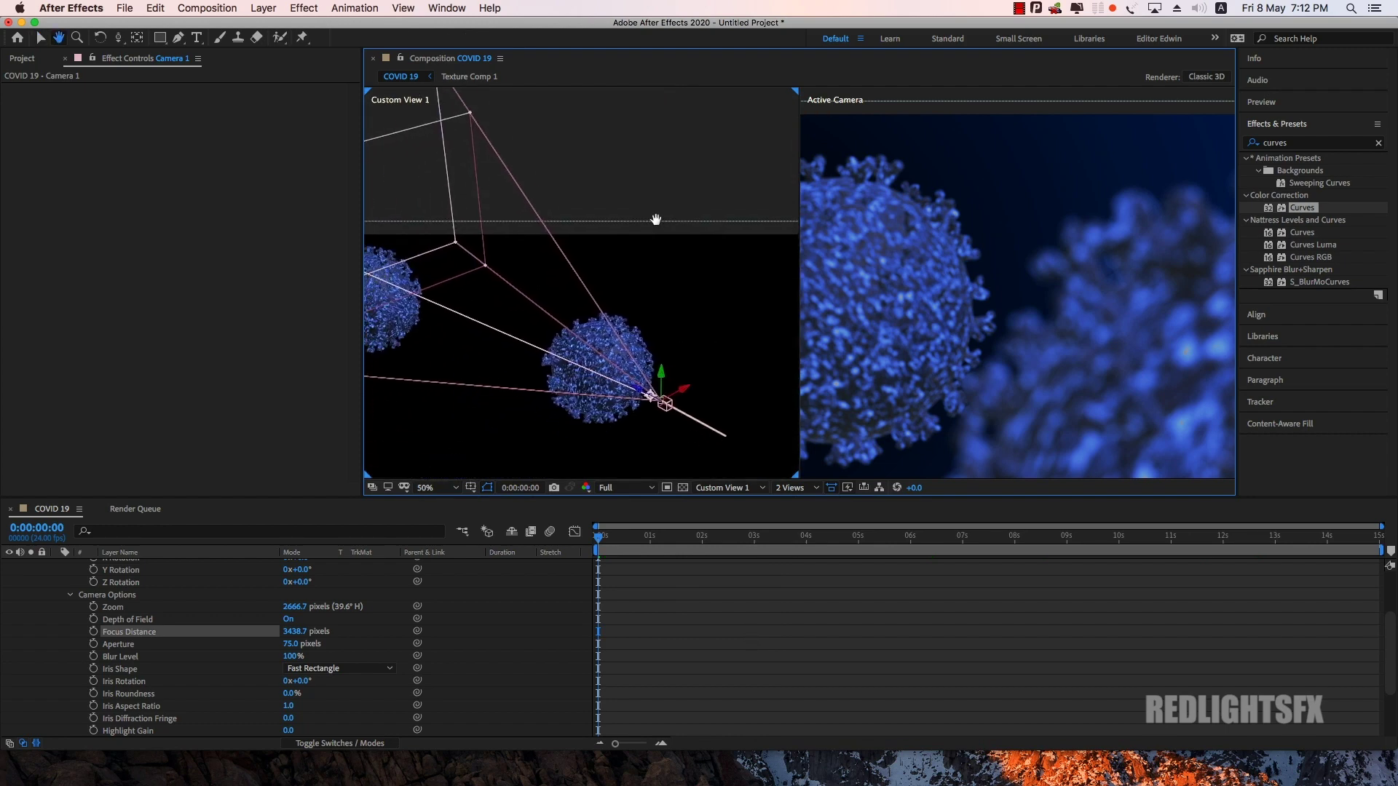
key("v")
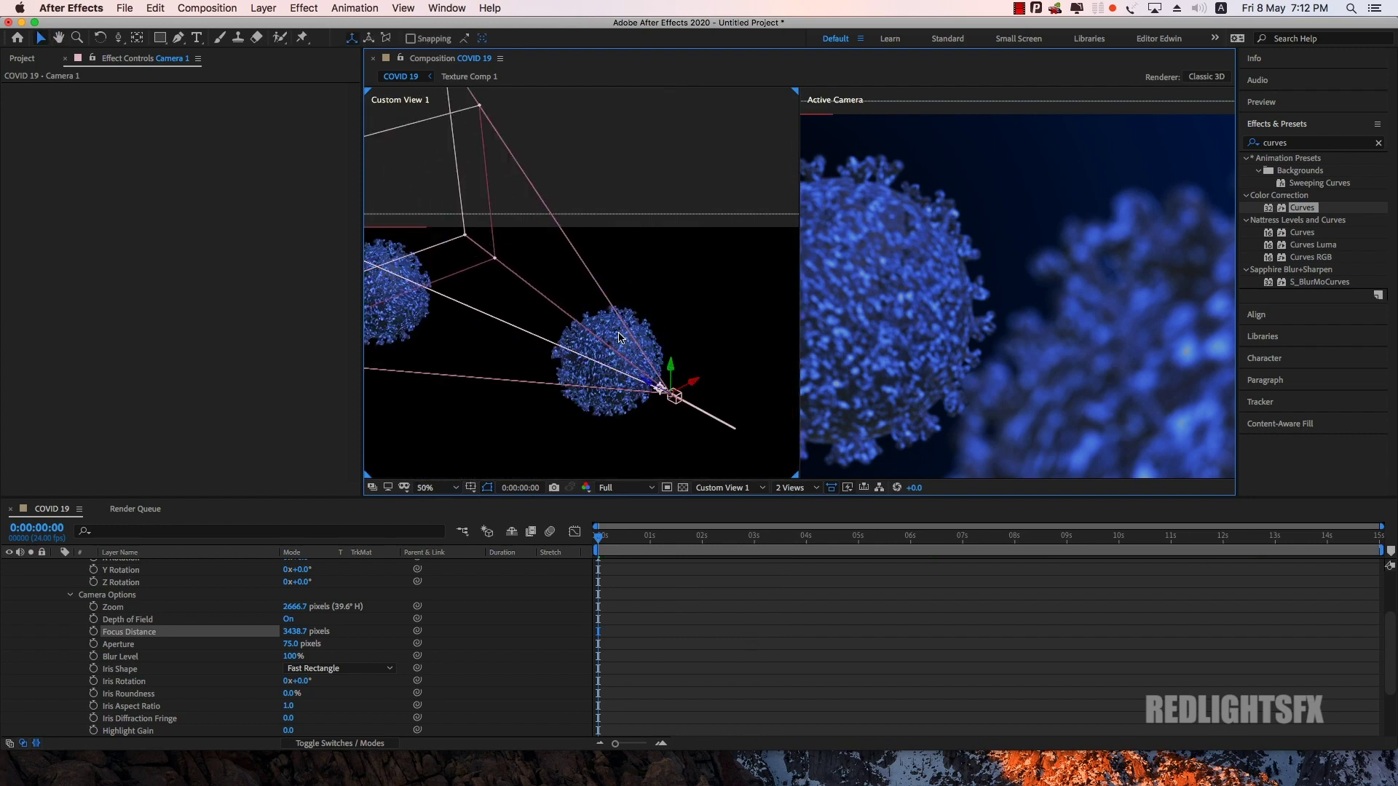
left_click_drag(583, 309, 670, 297)
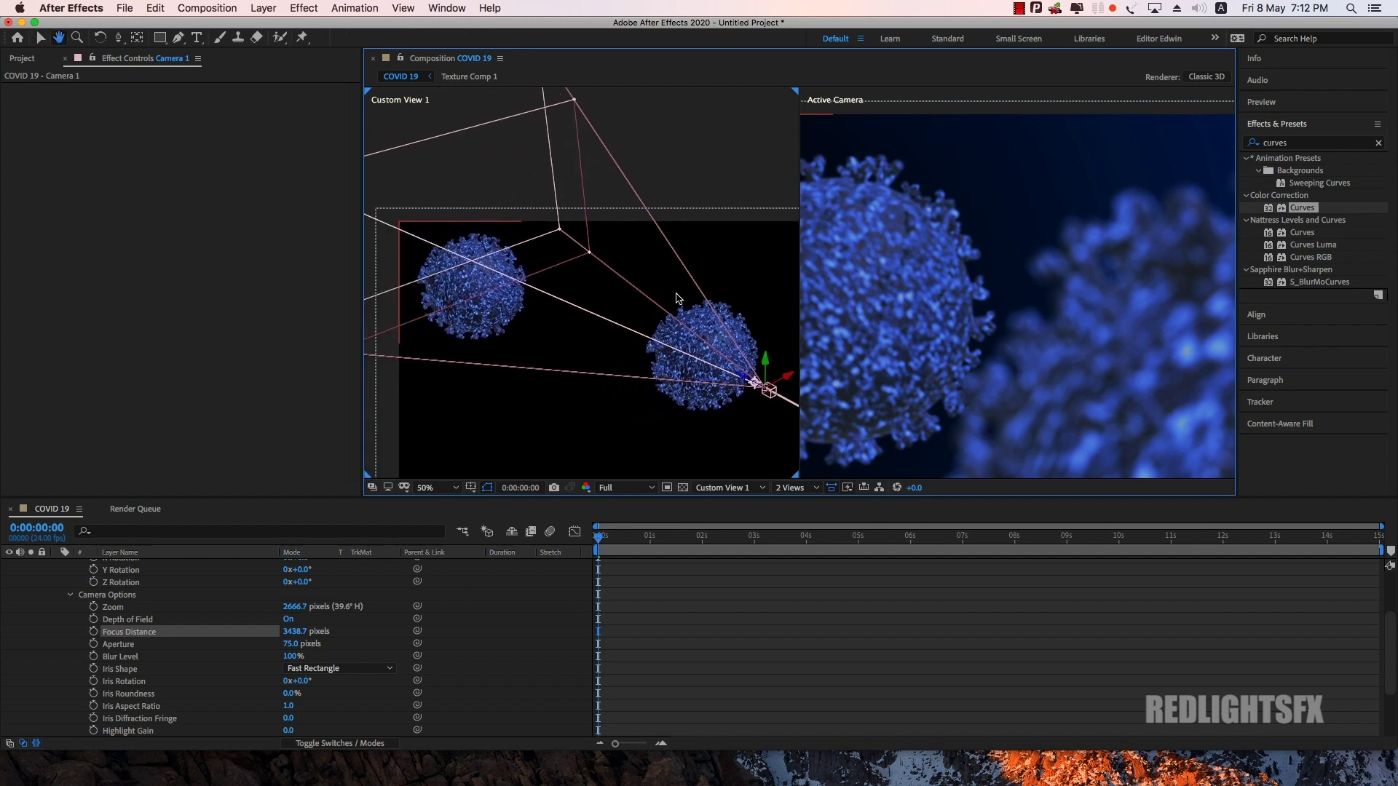
mouse_move(295, 631)
left_mouse_down()
mouse_move(304, 641)
mouse_move(277, 631)
left_mouse_up()
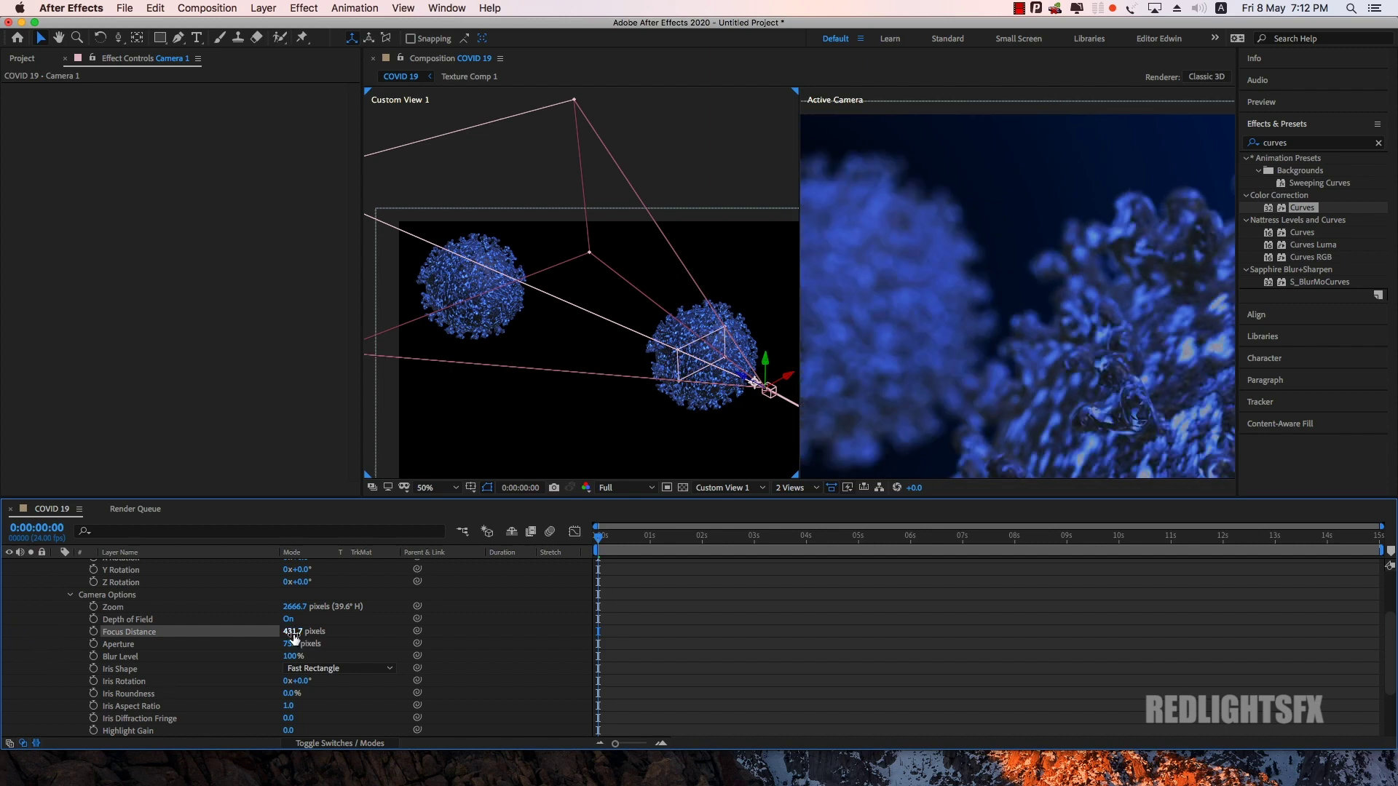
Step: Set Focus Distance to 674.7 pixels, checking the near virus's spikes over the first seconds
left_click_drag(291, 631, 230, 635)
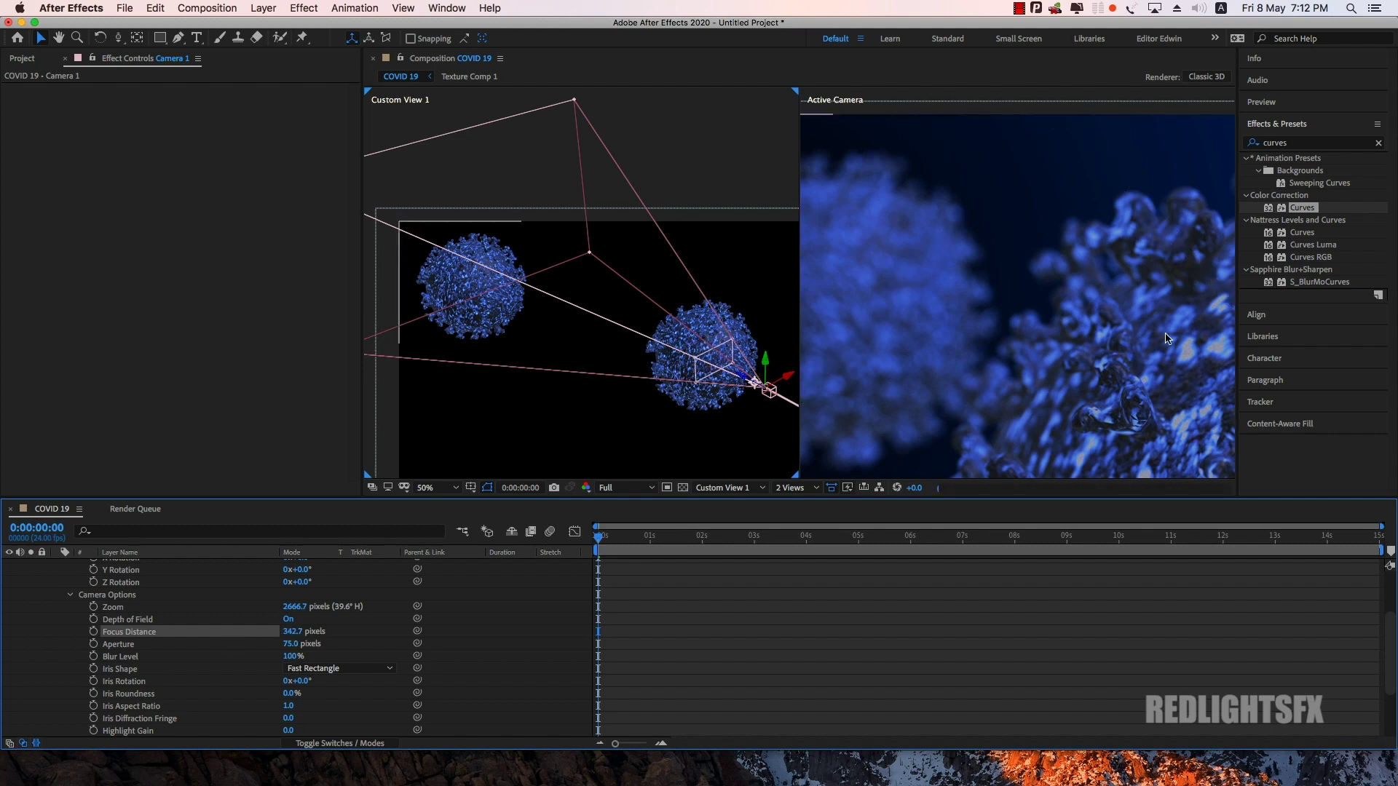
left_click_drag(598, 537, 640, 538)
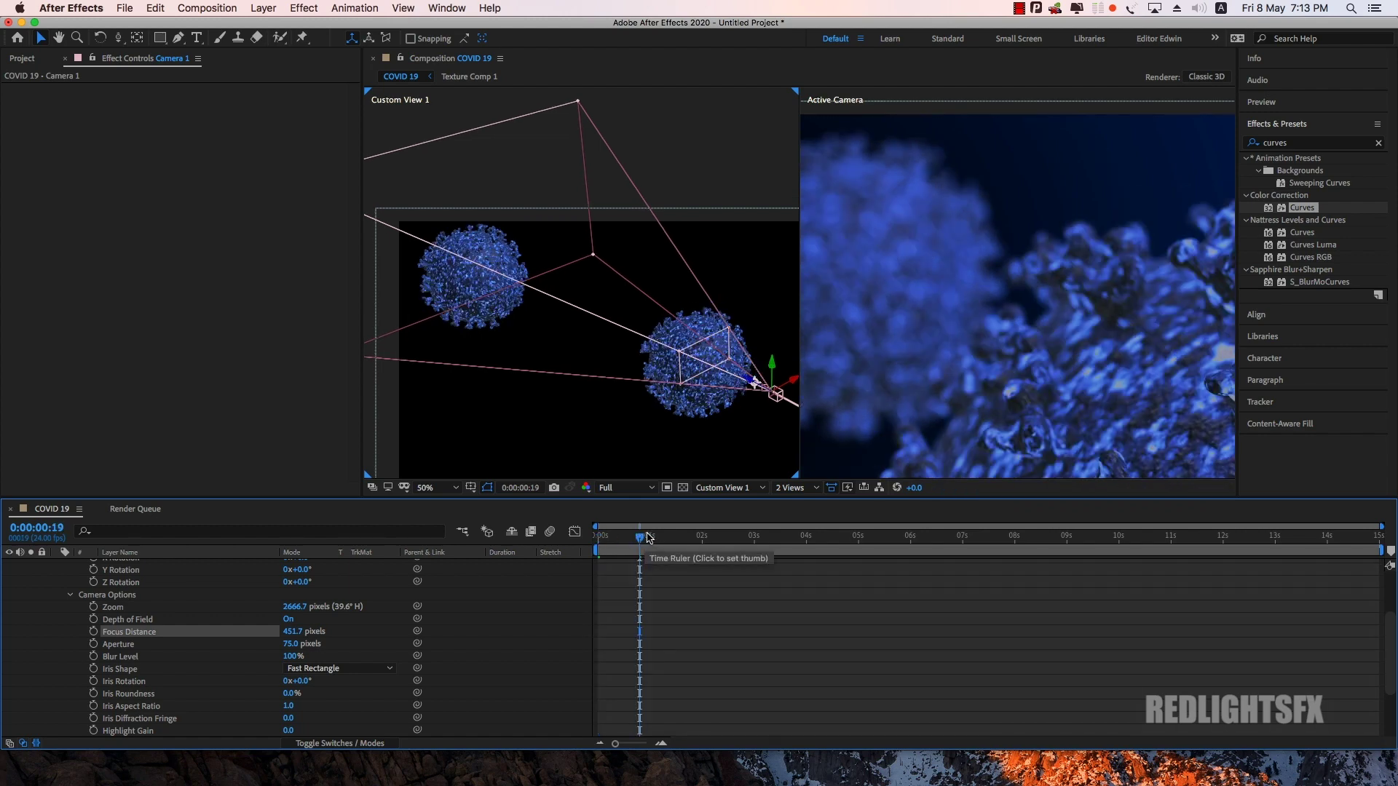
left_click_drag(643, 539, 691, 543)
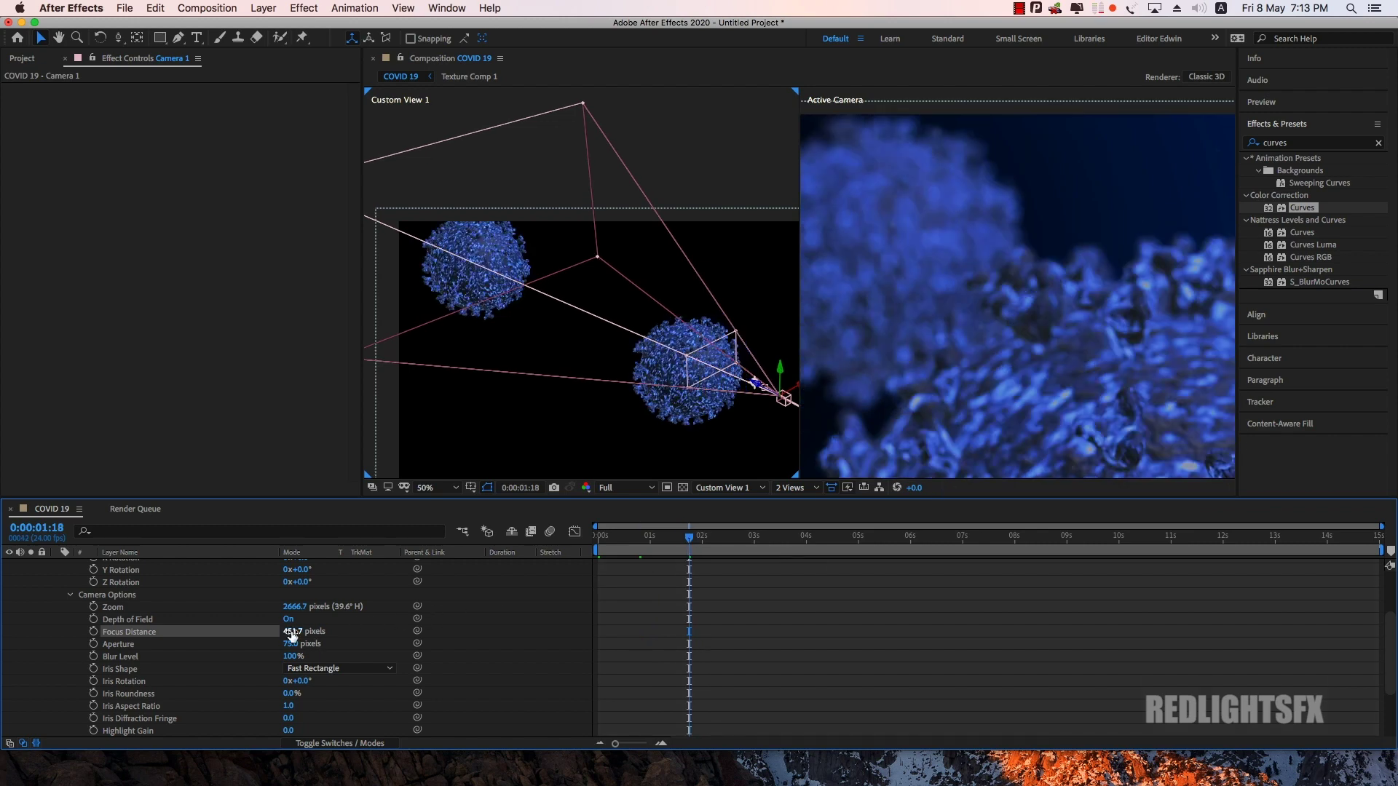
left_click_drag(308, 631, 445, 627)
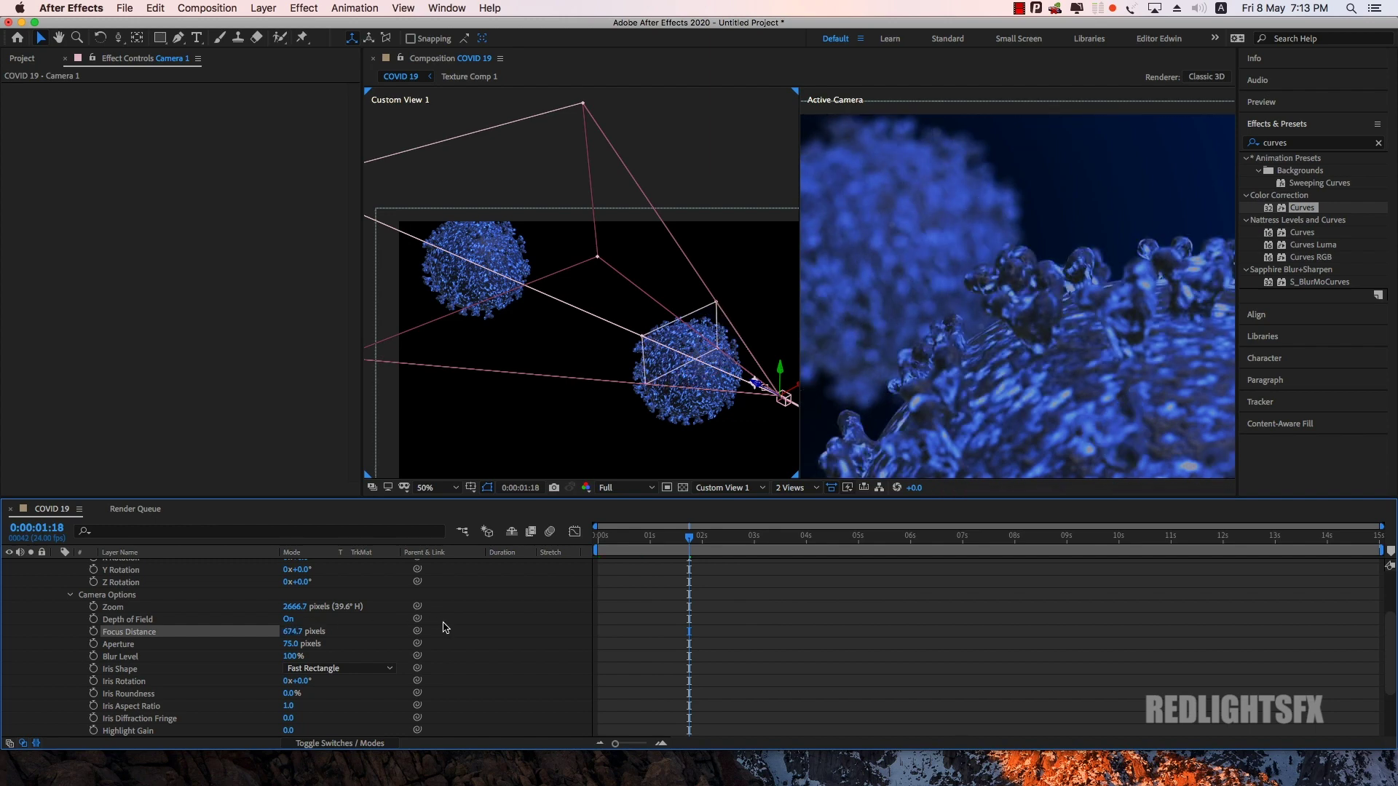
left_click_drag(674, 543, 620, 548)
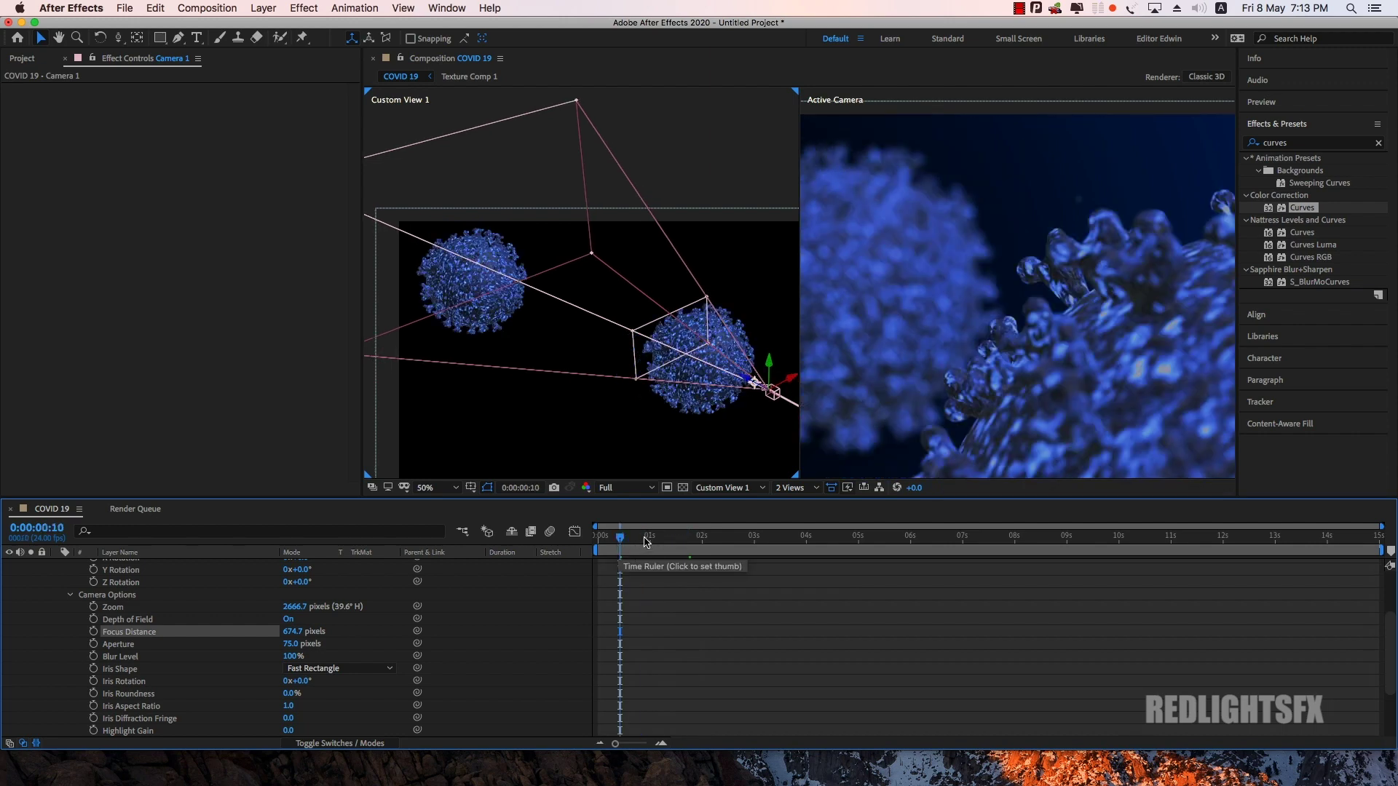
left_click_drag(645, 542, 752, 548)
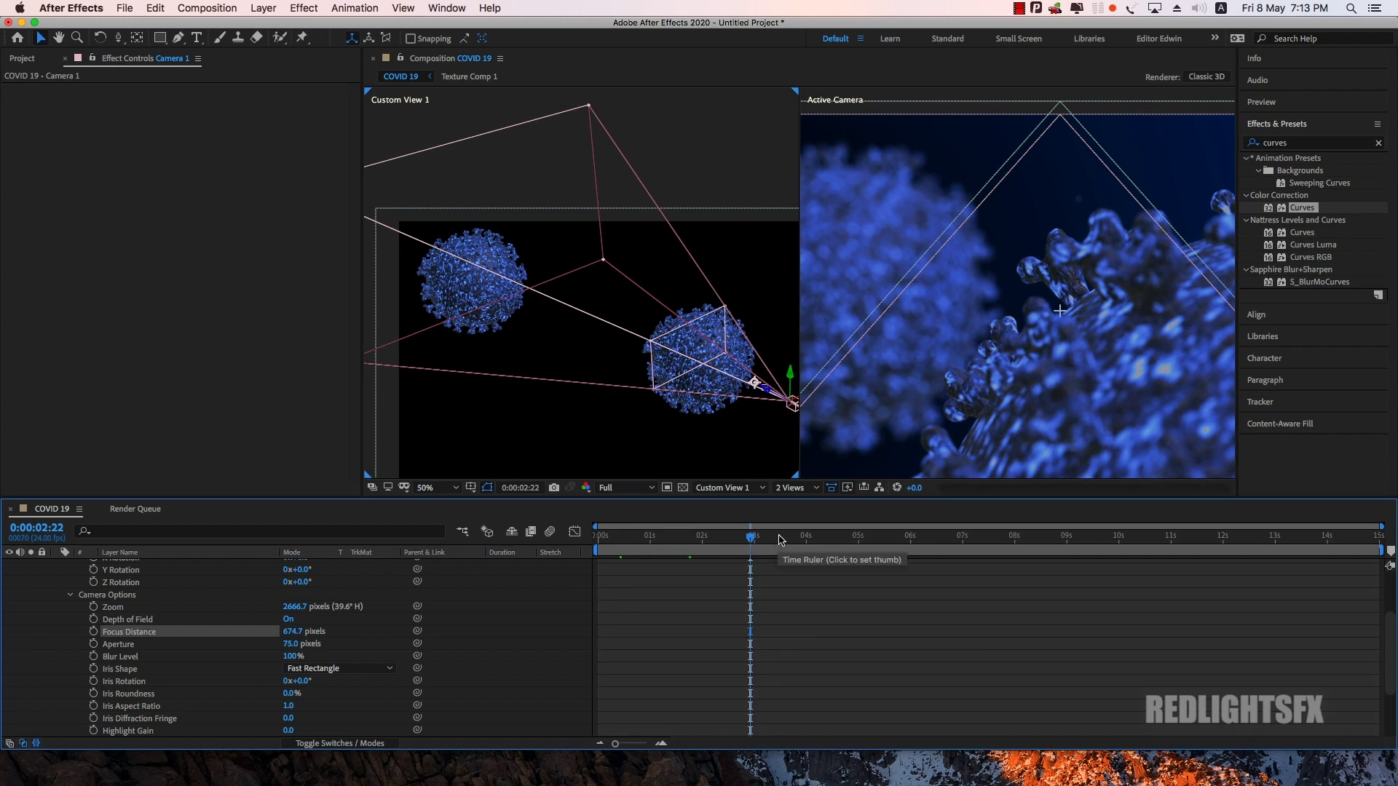
left_click(857, 545)
Step: Switch to 1 View and scrub from 0:00:00:22 to 0:00:12:15, reviewing focus before returning to 0:00:06:09
left_click(810, 488)
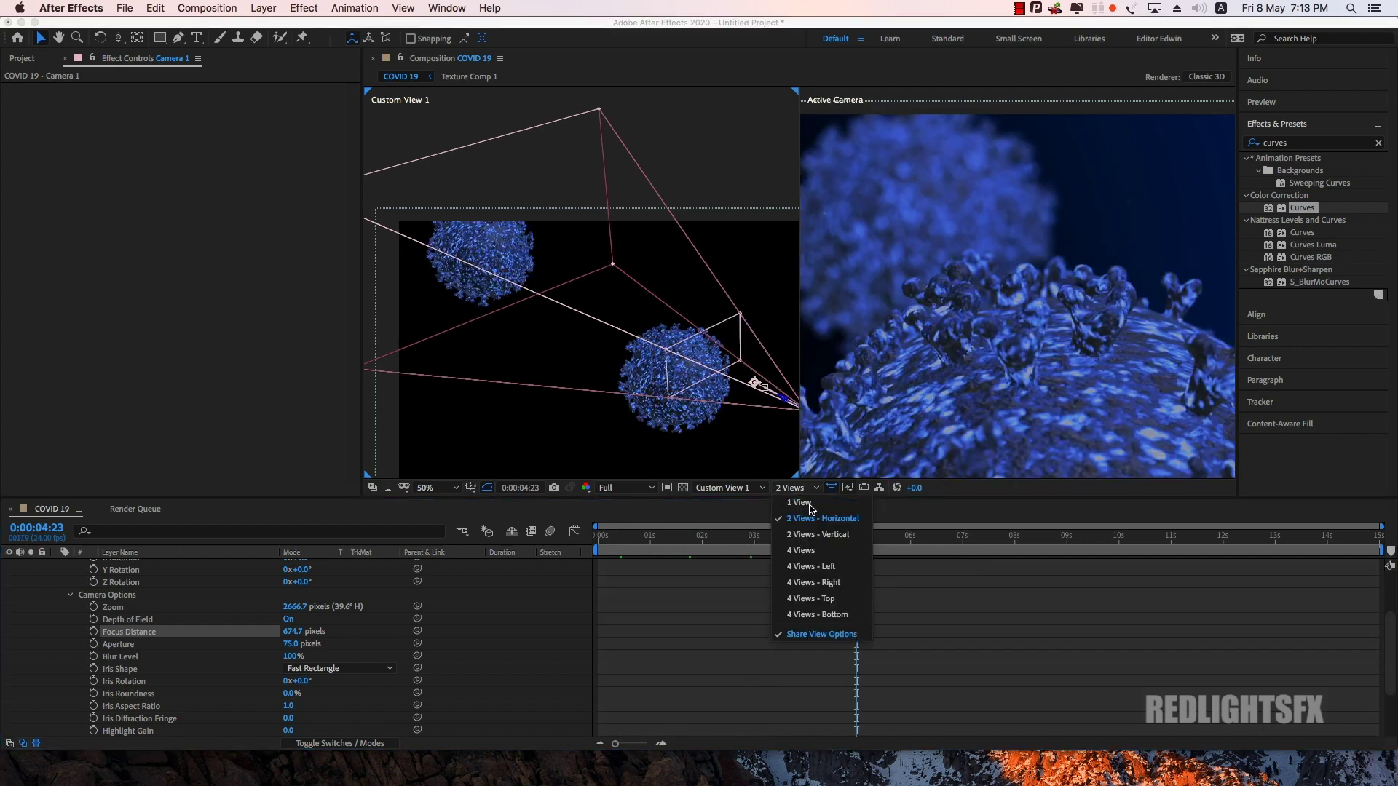
left_click(810, 512)
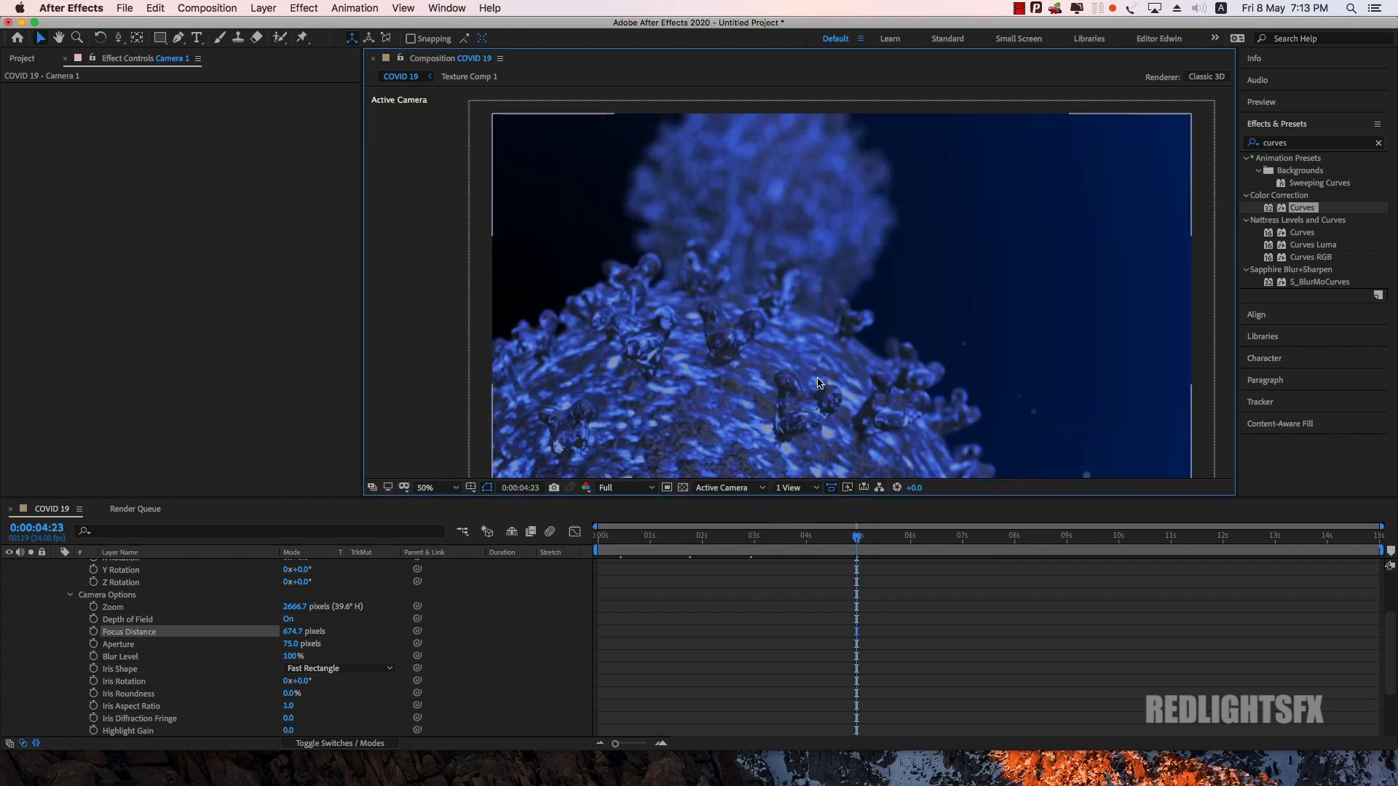
left_click_drag(832, 539, 646, 539)
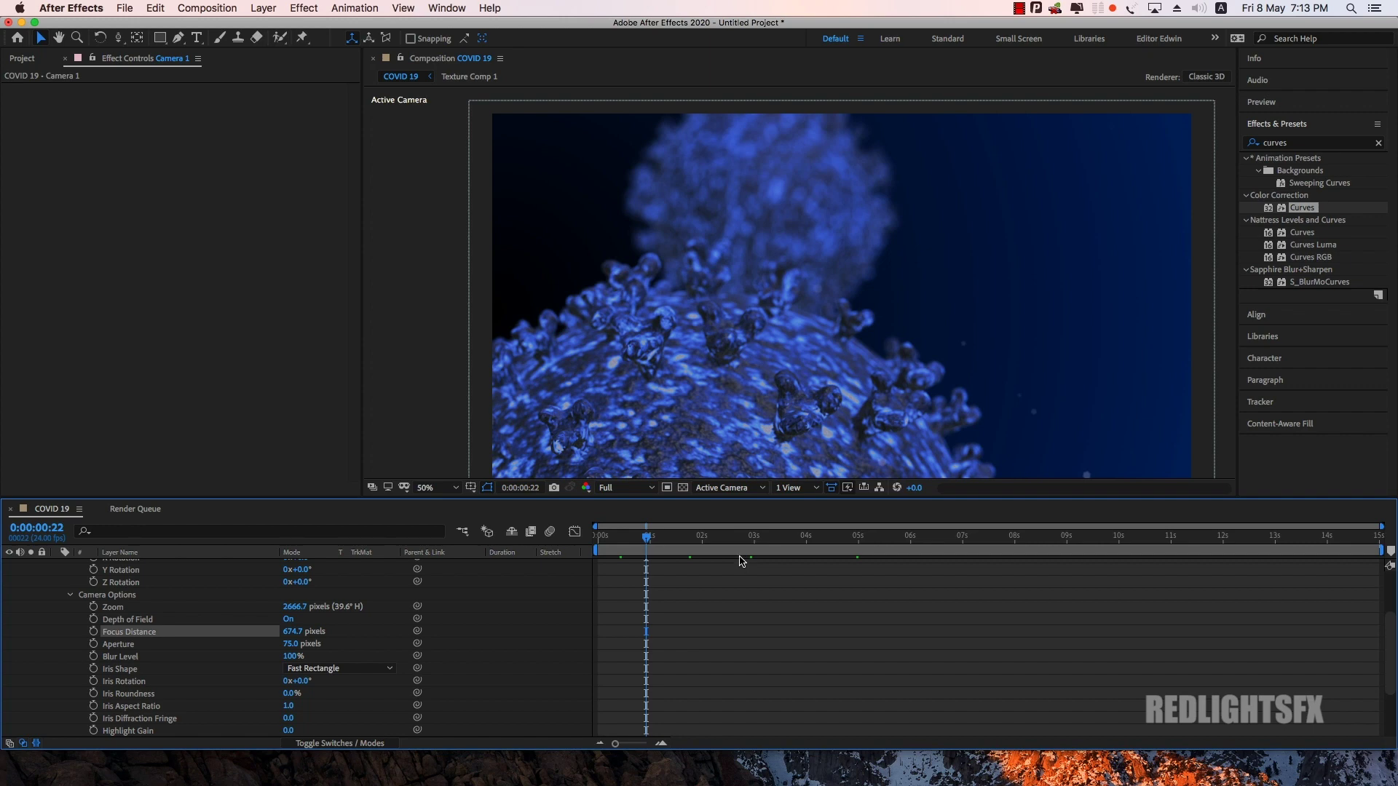
left_click_drag(737, 540, 921, 541)
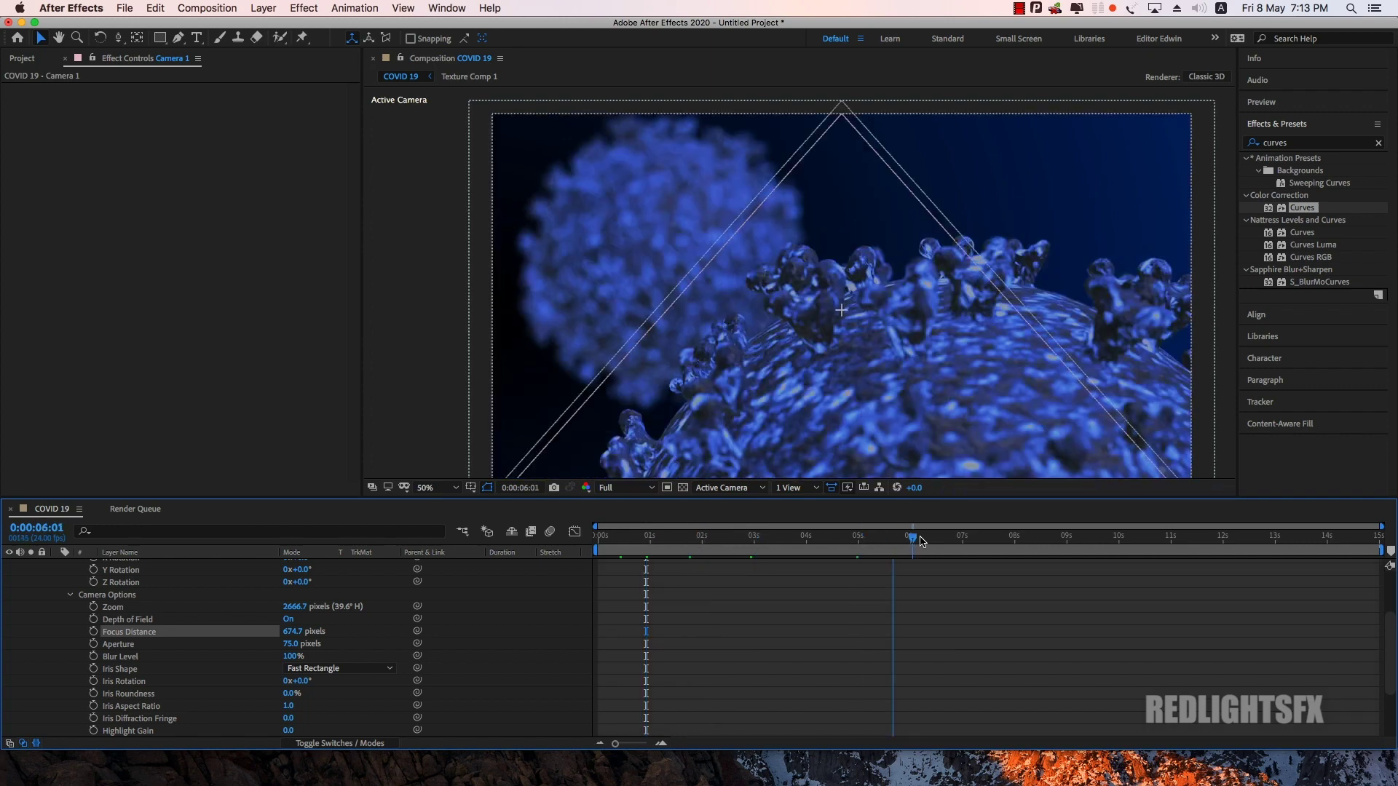
left_click(1255, 540)
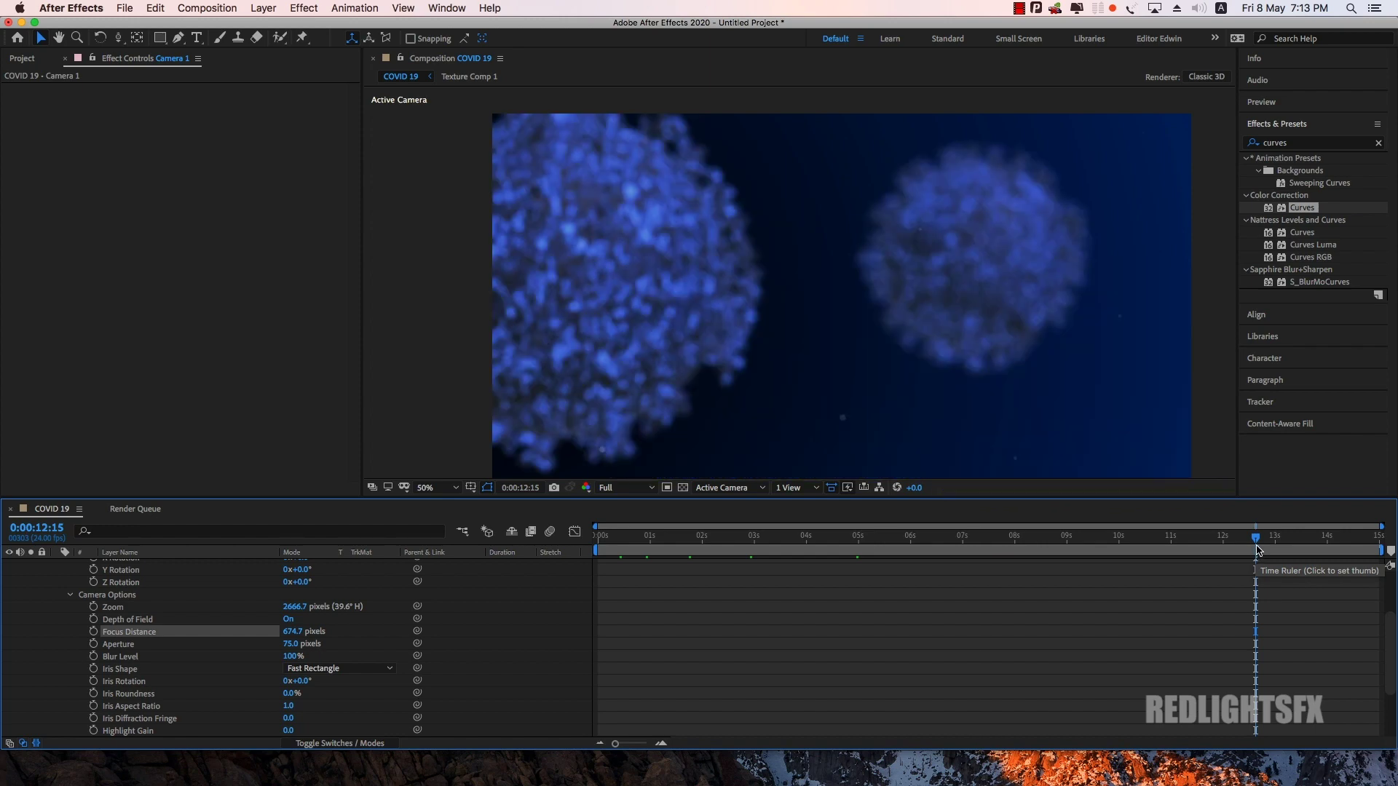
left_click_drag(1257, 551, 1175, 552)
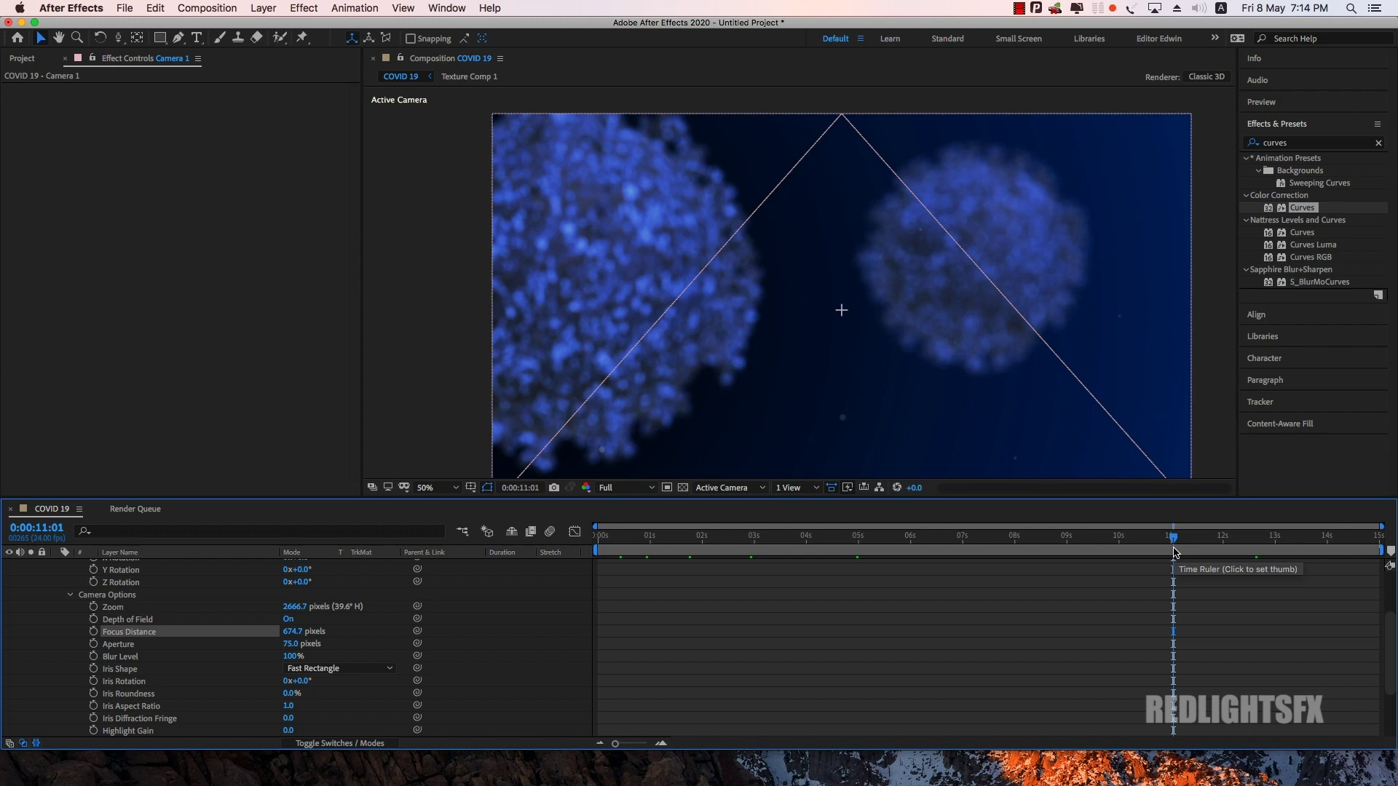
left_click_drag(1174, 553, 1063, 542)
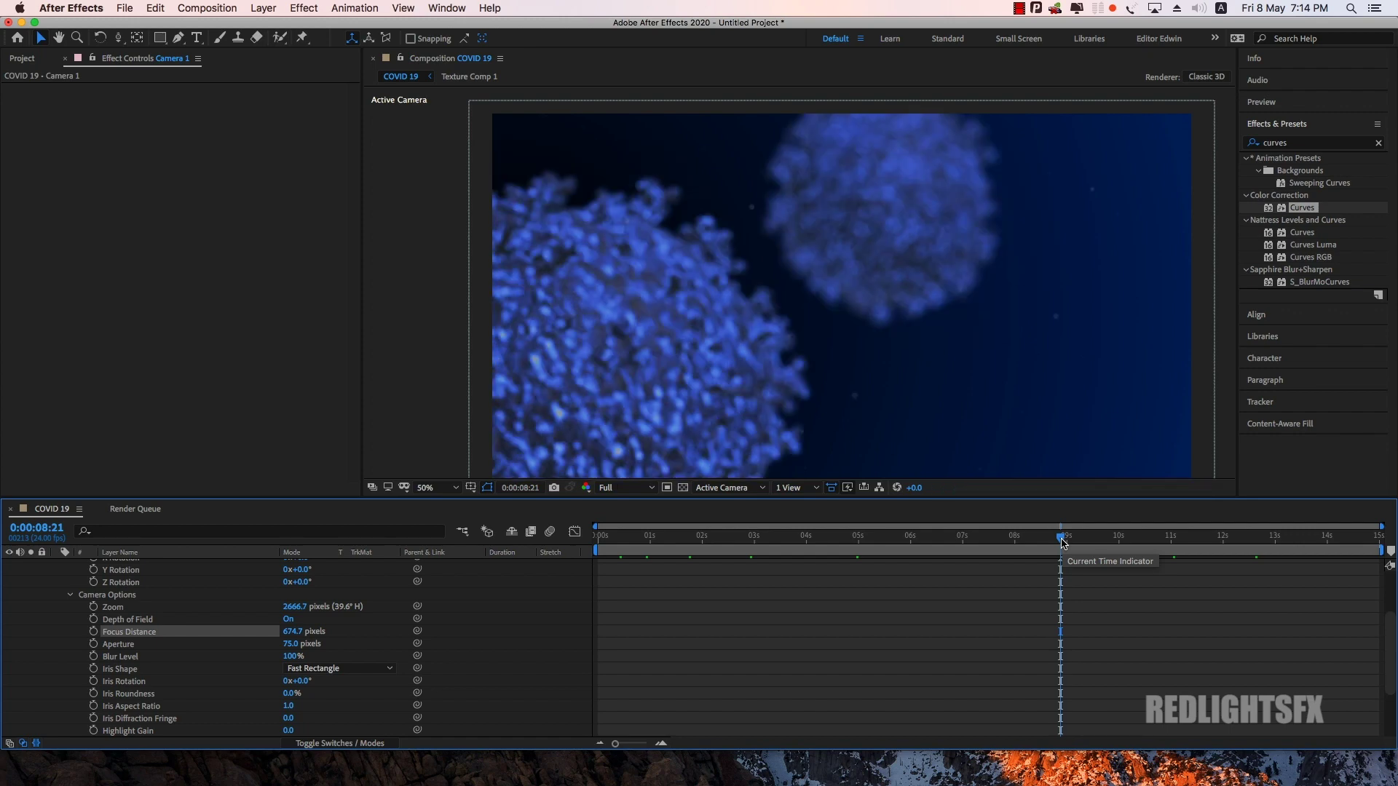
left_click_drag(1062, 542, 930, 548)
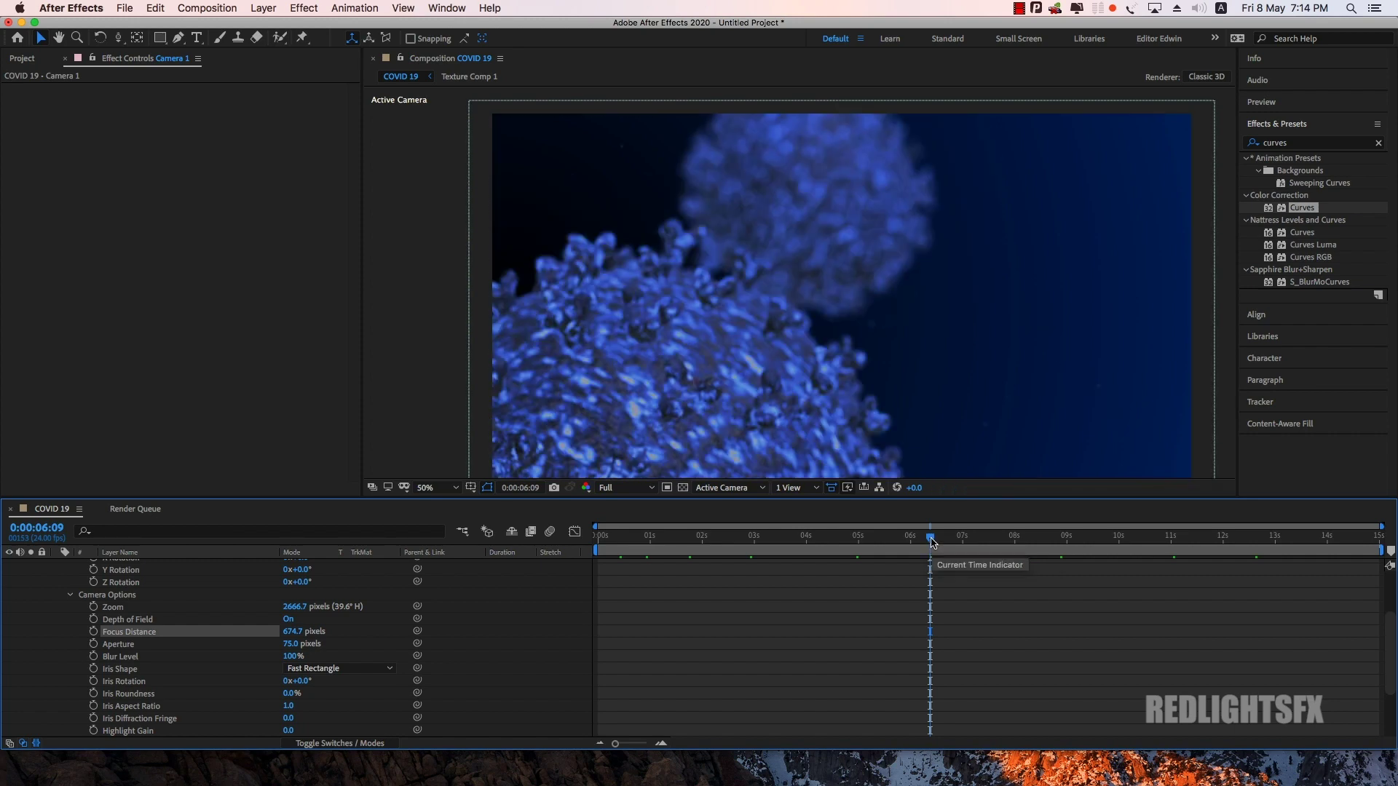
Step: Return to two views, set a Focus Distance keyframe, and move toward the end of the shot
left_click(790, 488)
left_click(799, 519)
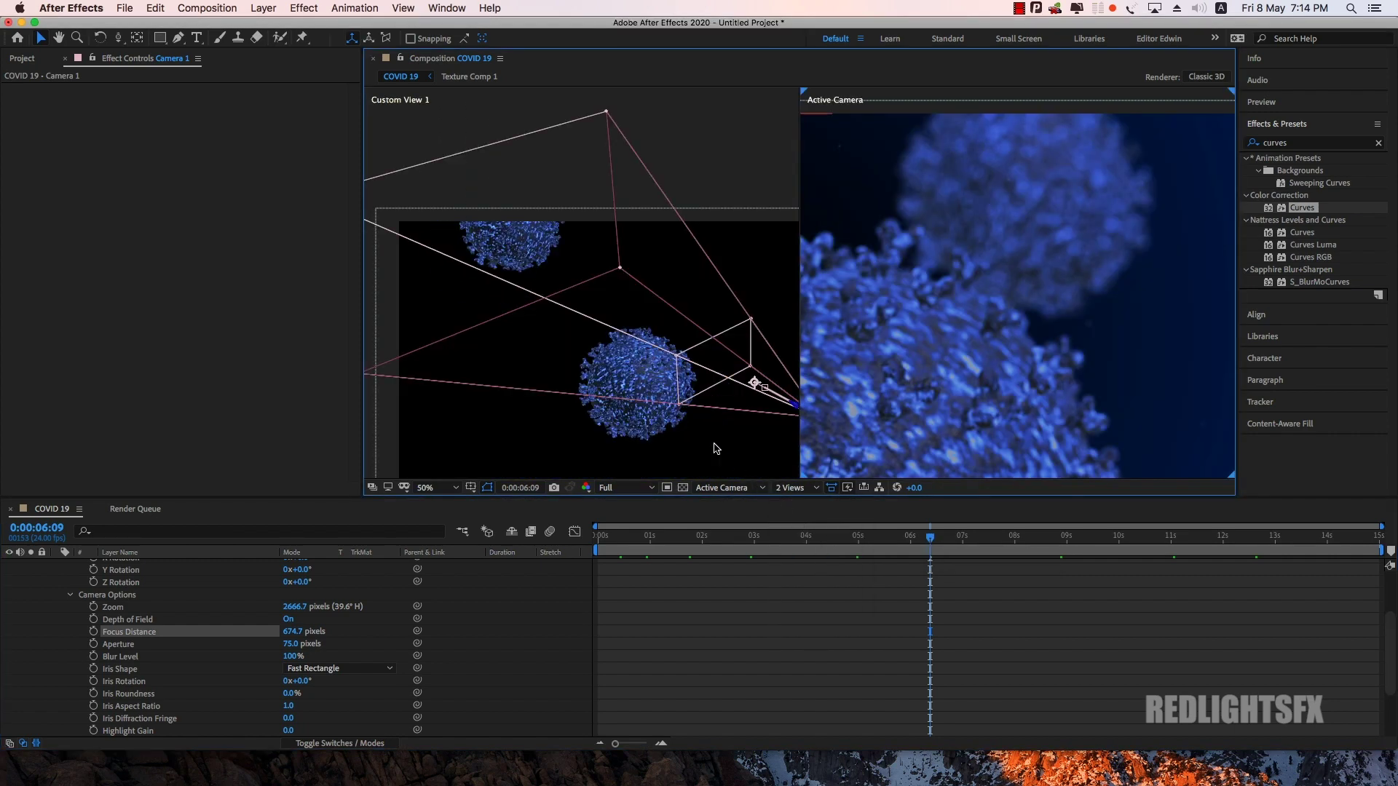
left_click(93, 632)
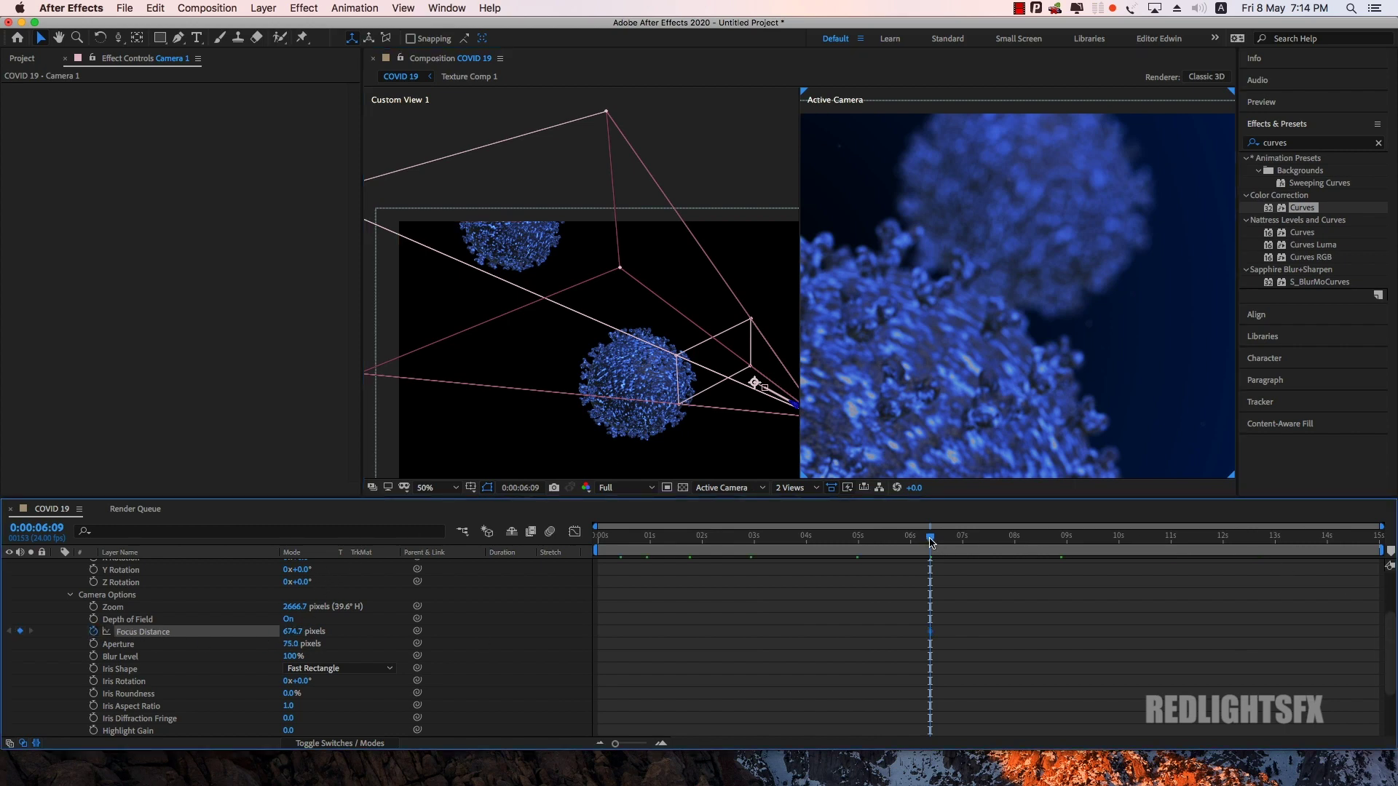
left_click_drag(932, 542, 1083, 543)
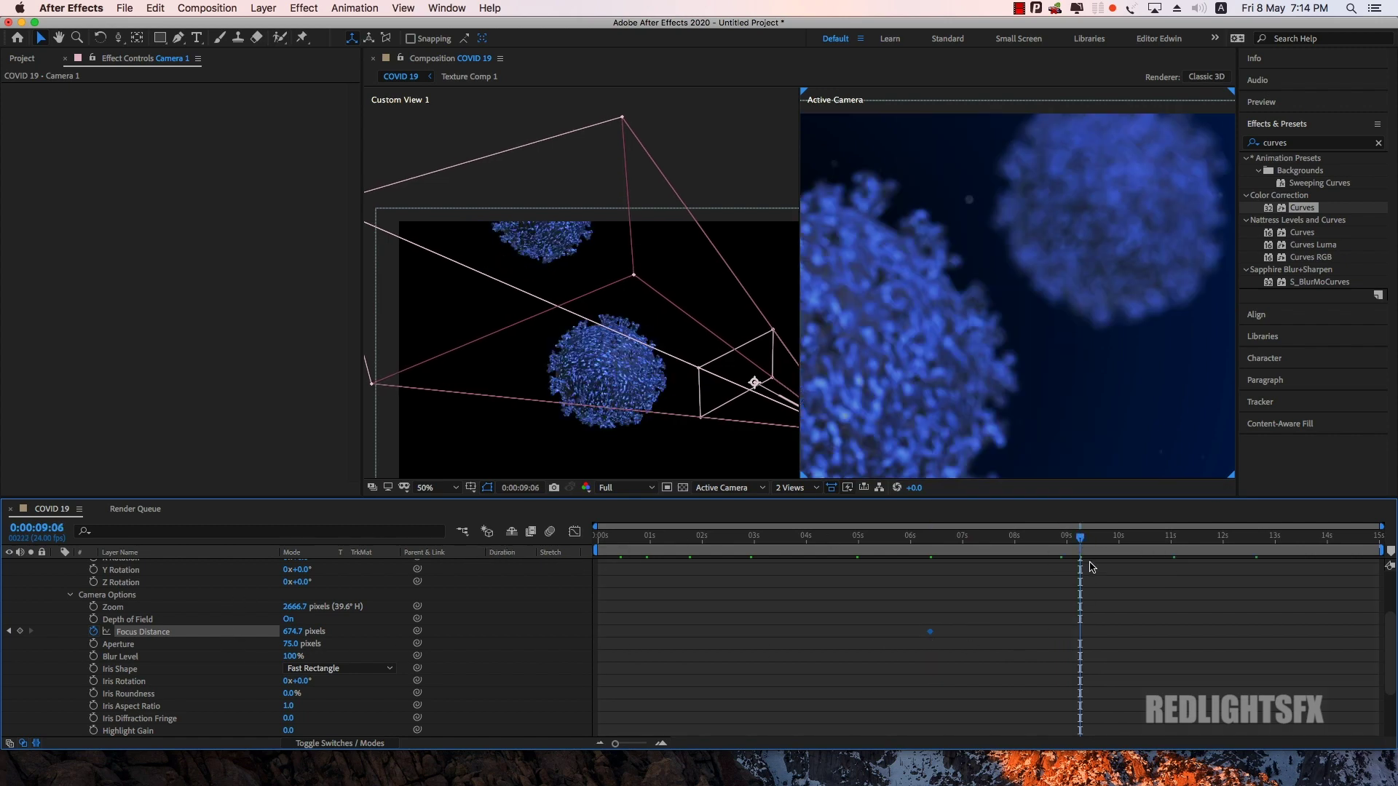
left_click_drag(1086, 542, 1378, 554)
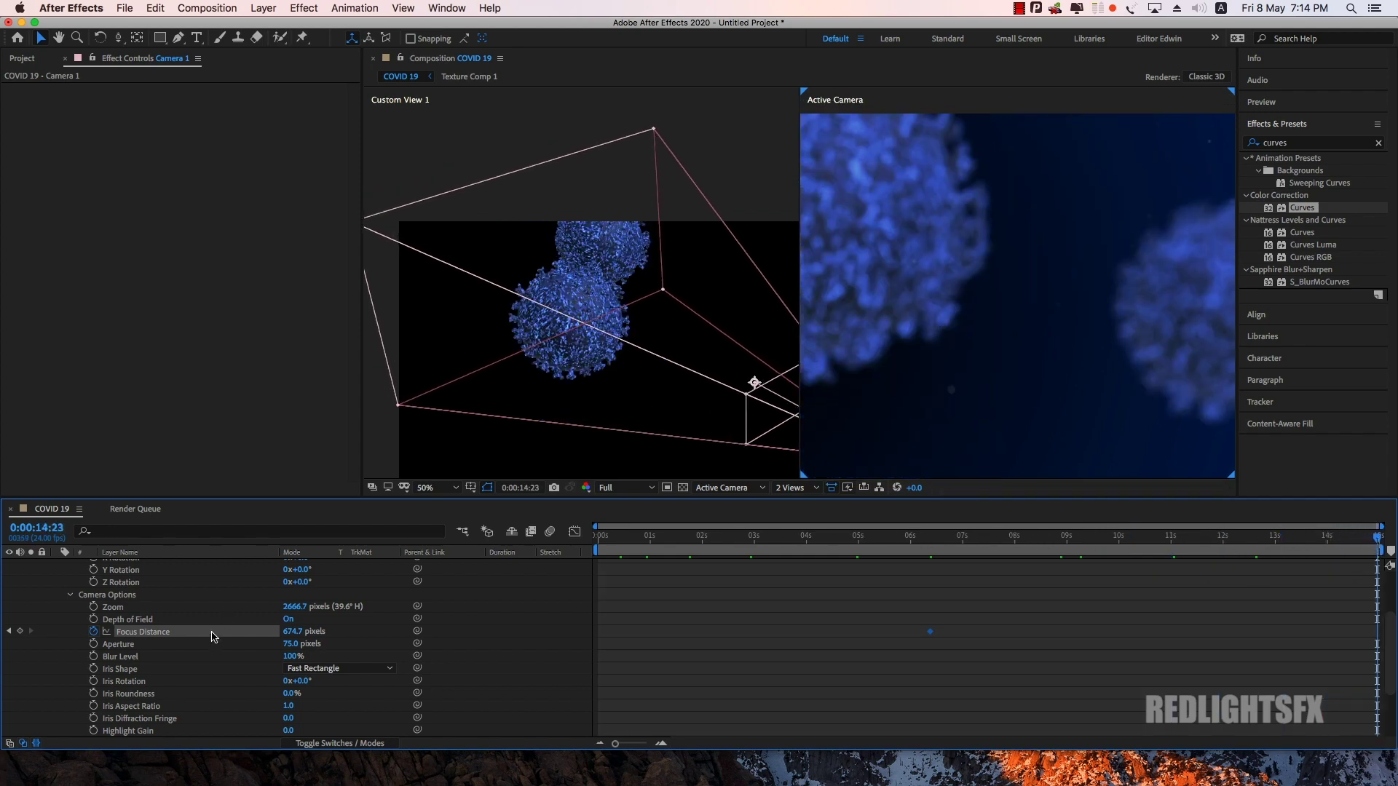
Step: Keyframe Focus Distance at 2383.7 pixels at 0:00:14:23 so the right-hand virus is sharp
left_click_drag(291, 645, 539, 645)
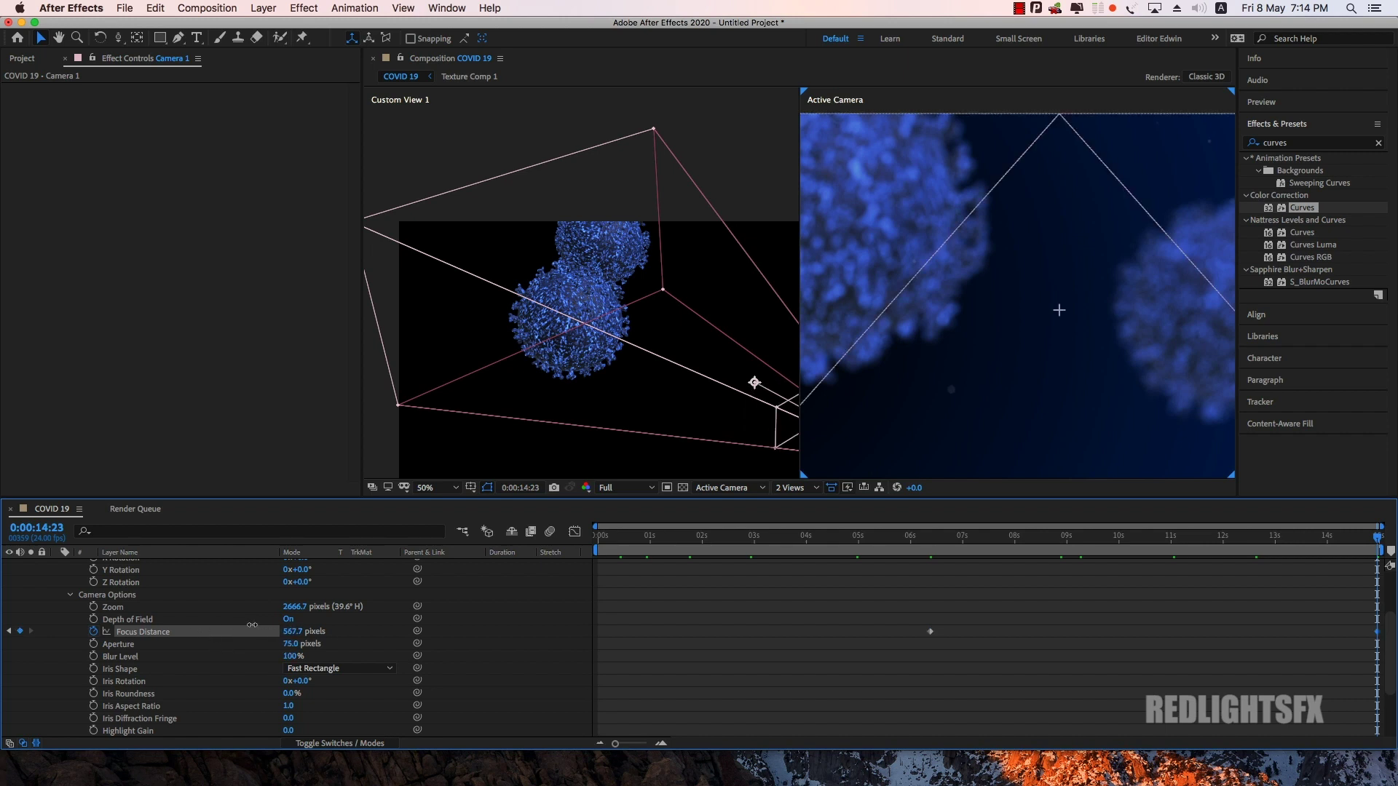
left_click_drag(539, 644, 801, 641)
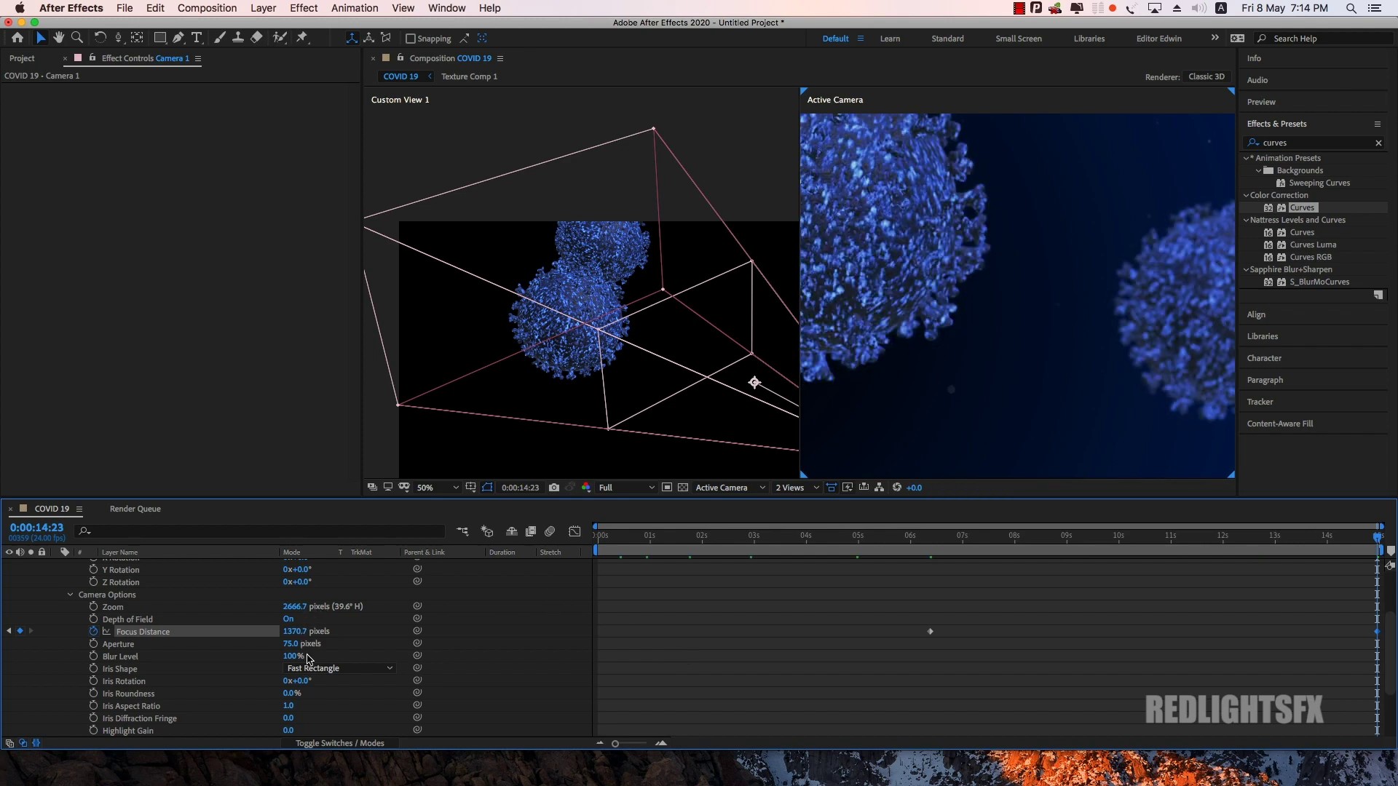
left_click_drag(307, 630, 892, 724)
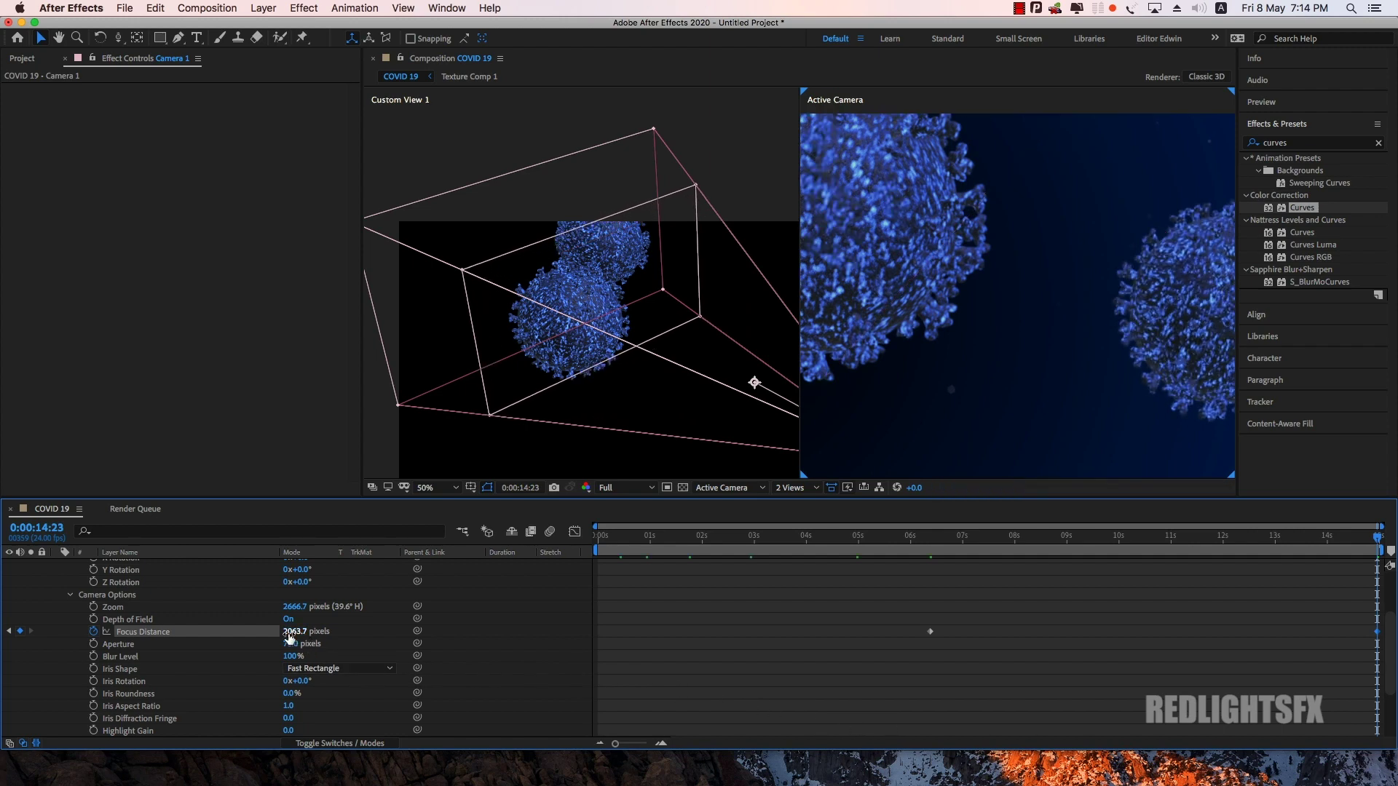
left_click_drag(308, 630, 411, 631)
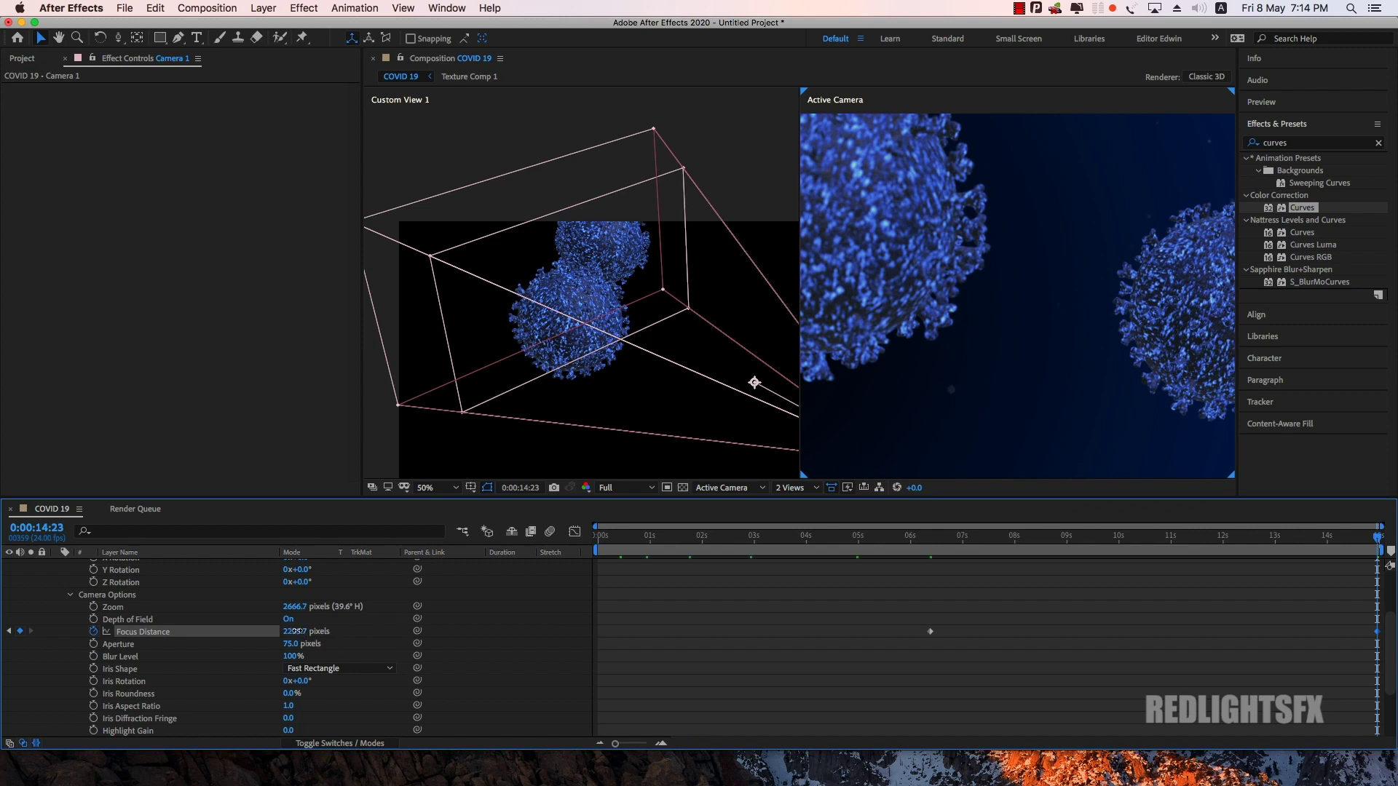
left_click_drag(295, 631, 471, 624)
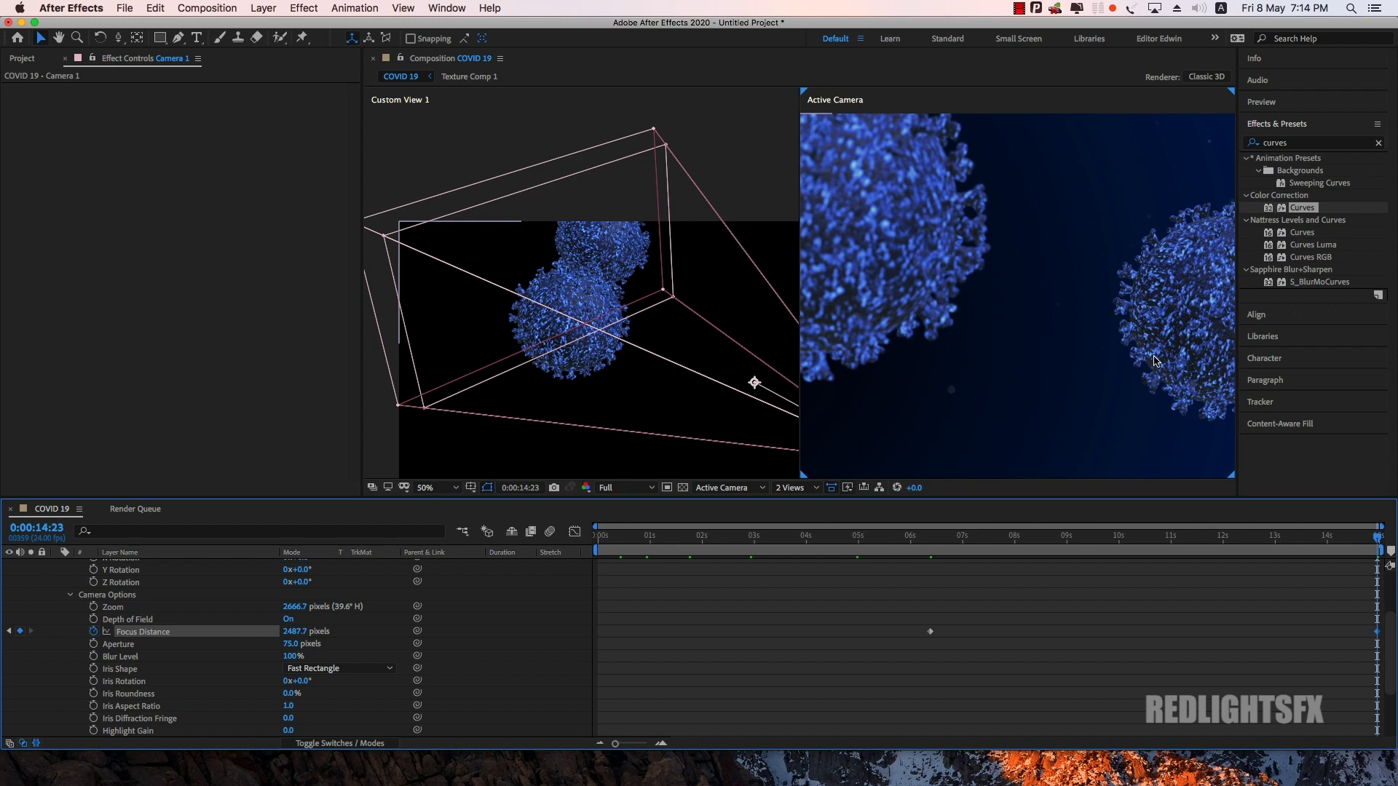
mouse_move(1165, 337)
left_mouse_down()
mouse_move(1058, 324)
mouse_move(1135, 323)
left_mouse_up()
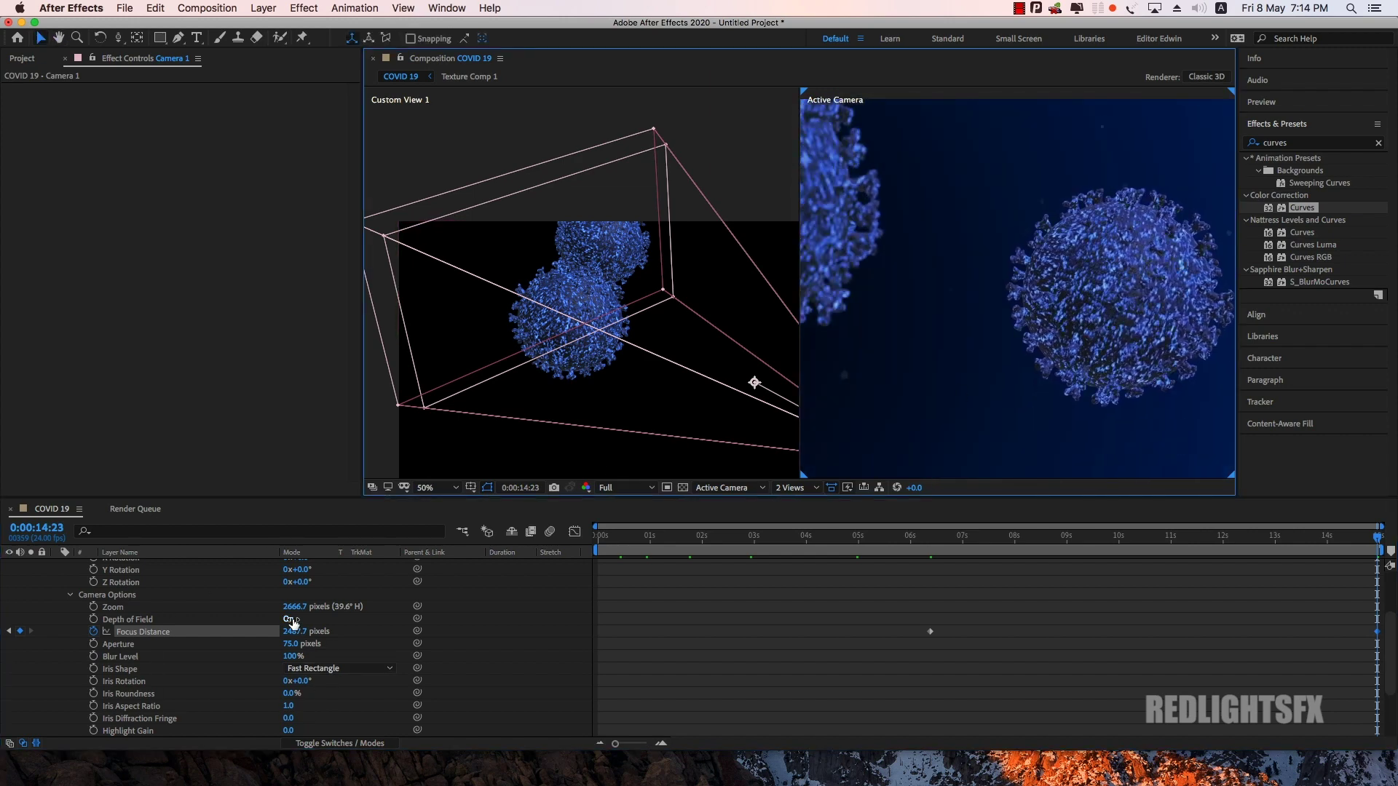
left_click_drag(294, 623, 262, 623)
scroll(1106, 377, "down", 2)
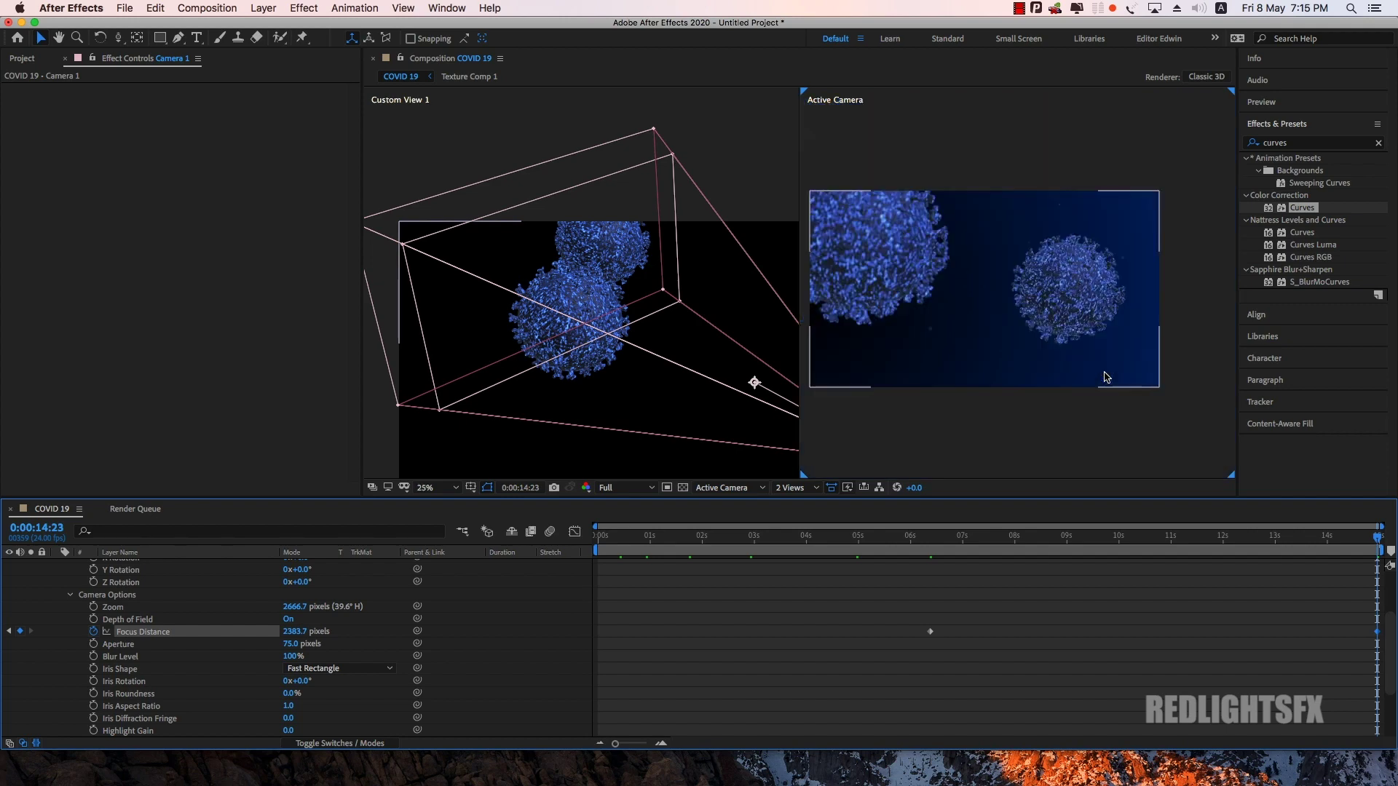
scroll(1104, 377, "up", 2)
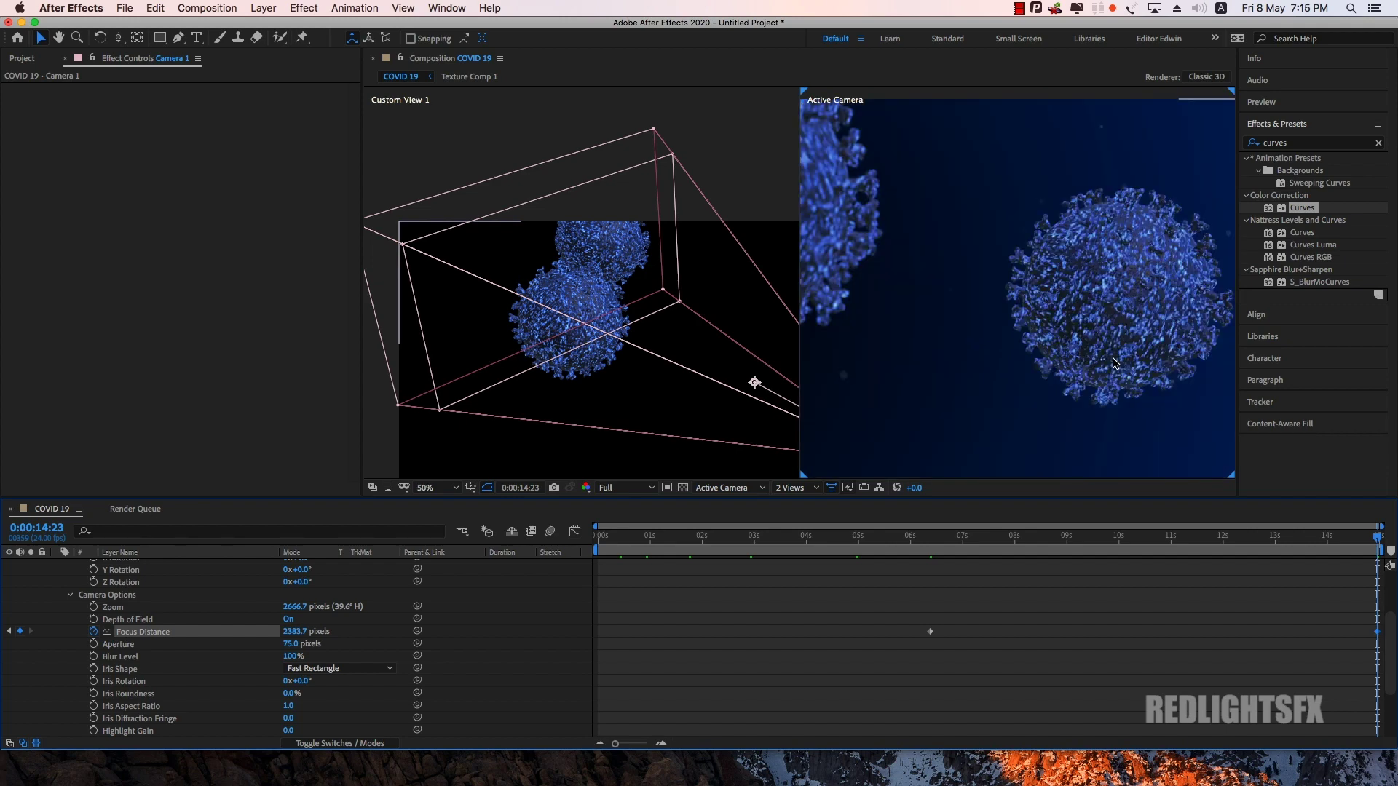
scroll(1112, 362, "down", 2)
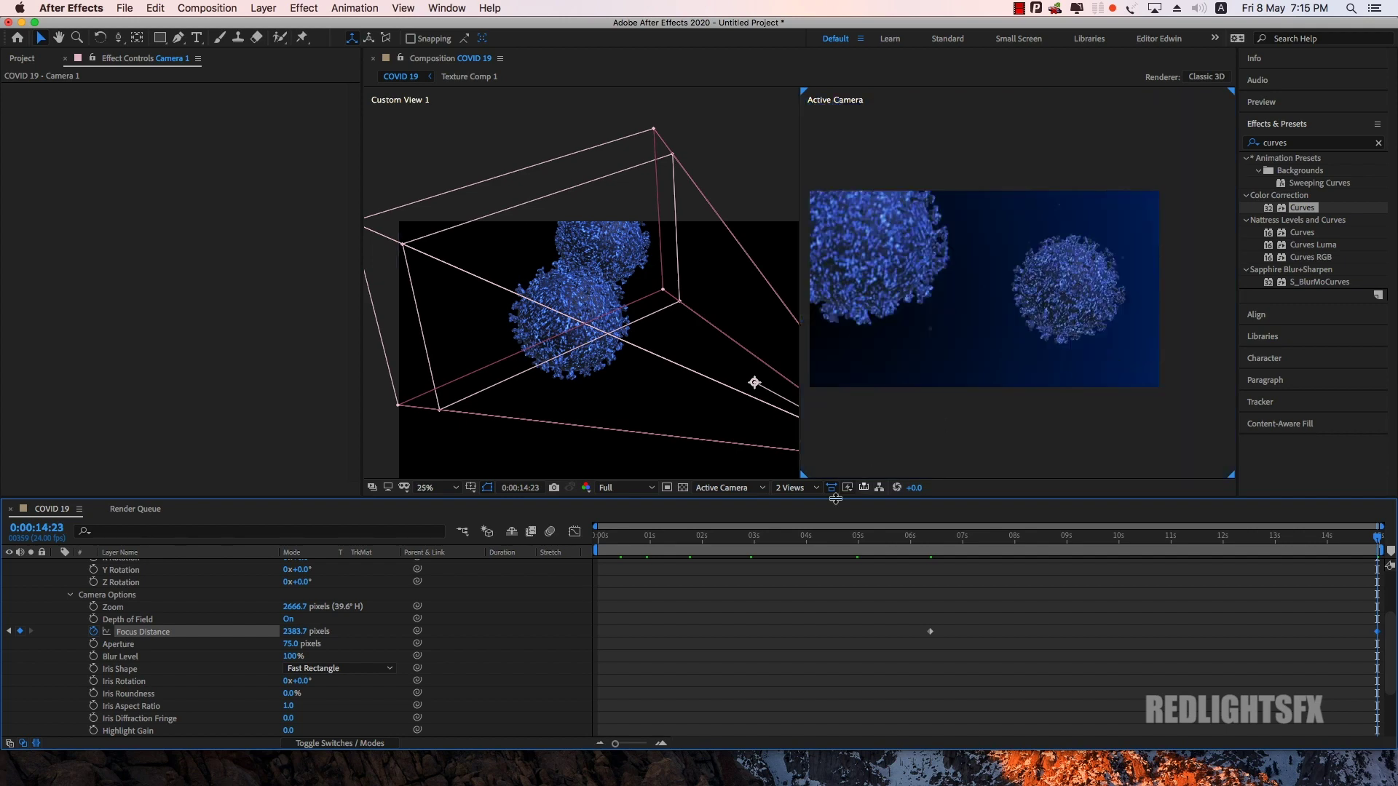
Step: Show only the Active Camera view and scrub back to the start, checking focus along the way
left_click(723, 488)
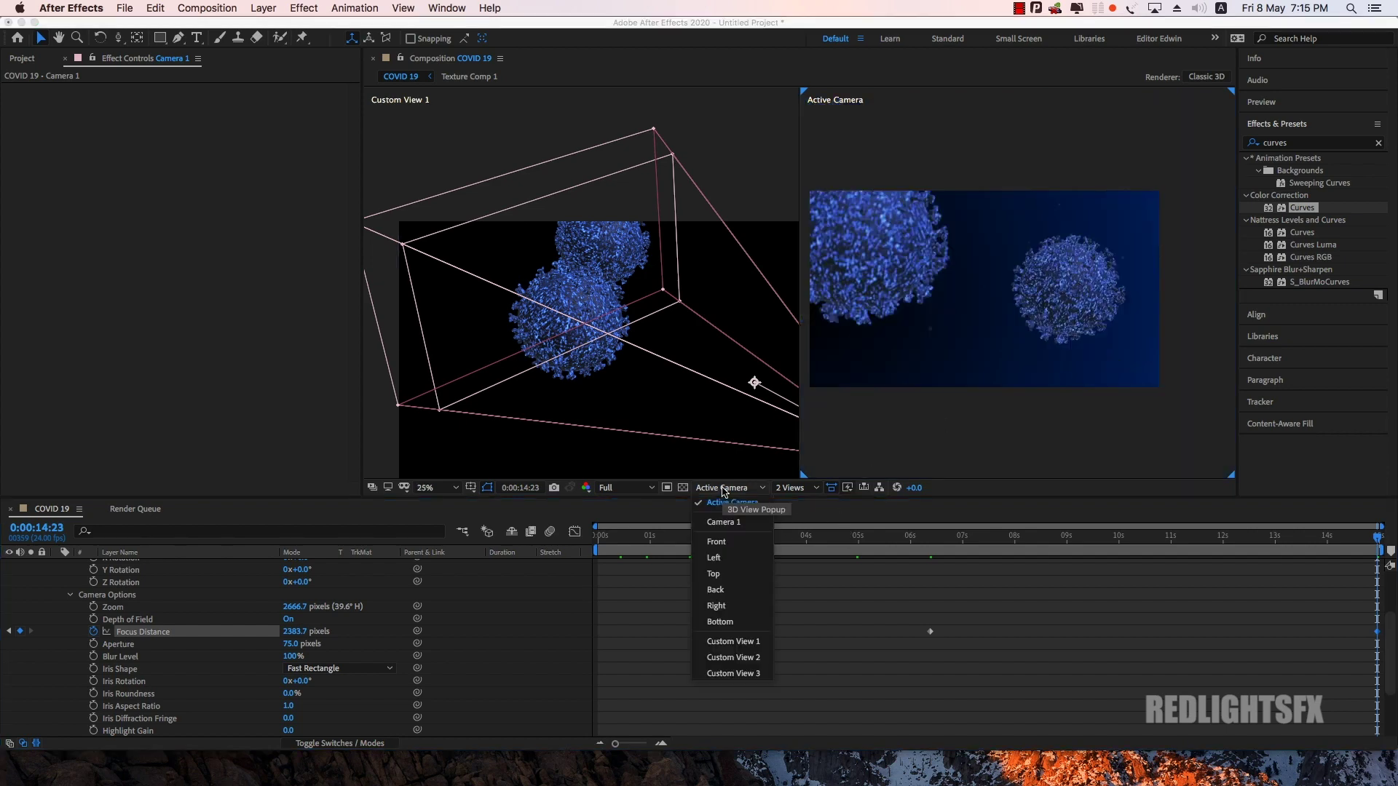
left_click(794, 488)
left_click(808, 505)
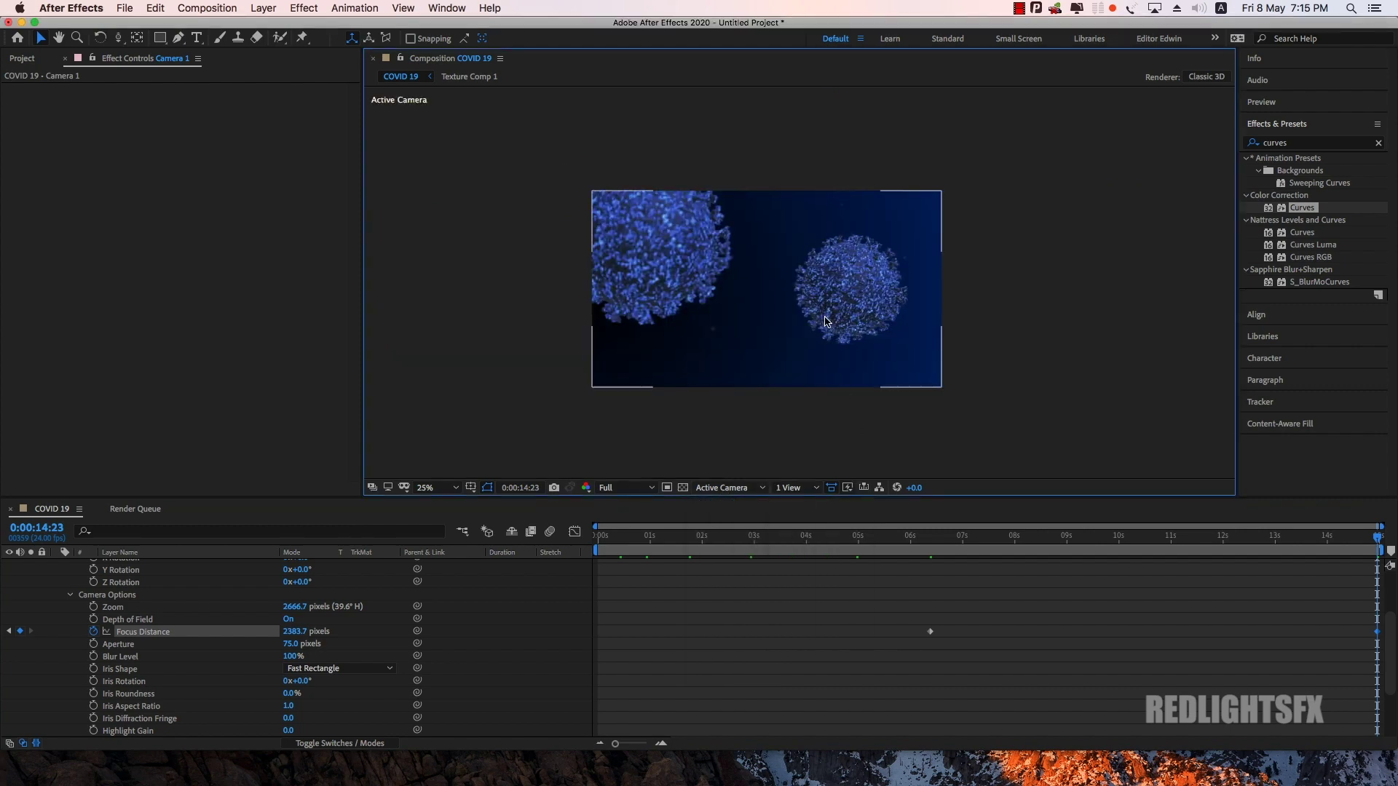
scroll(825, 321, "up", 2)
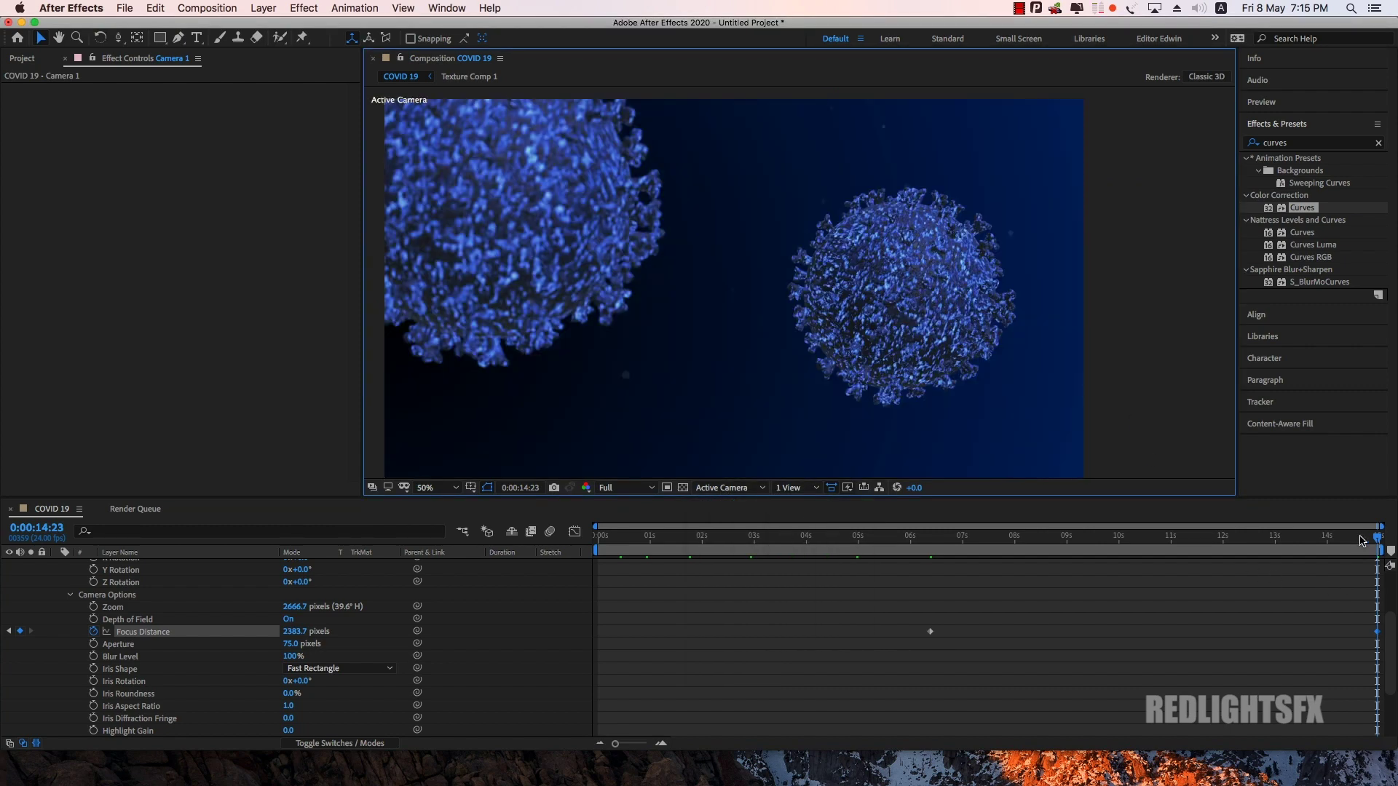
left_click_drag(1362, 540, 1078, 547)
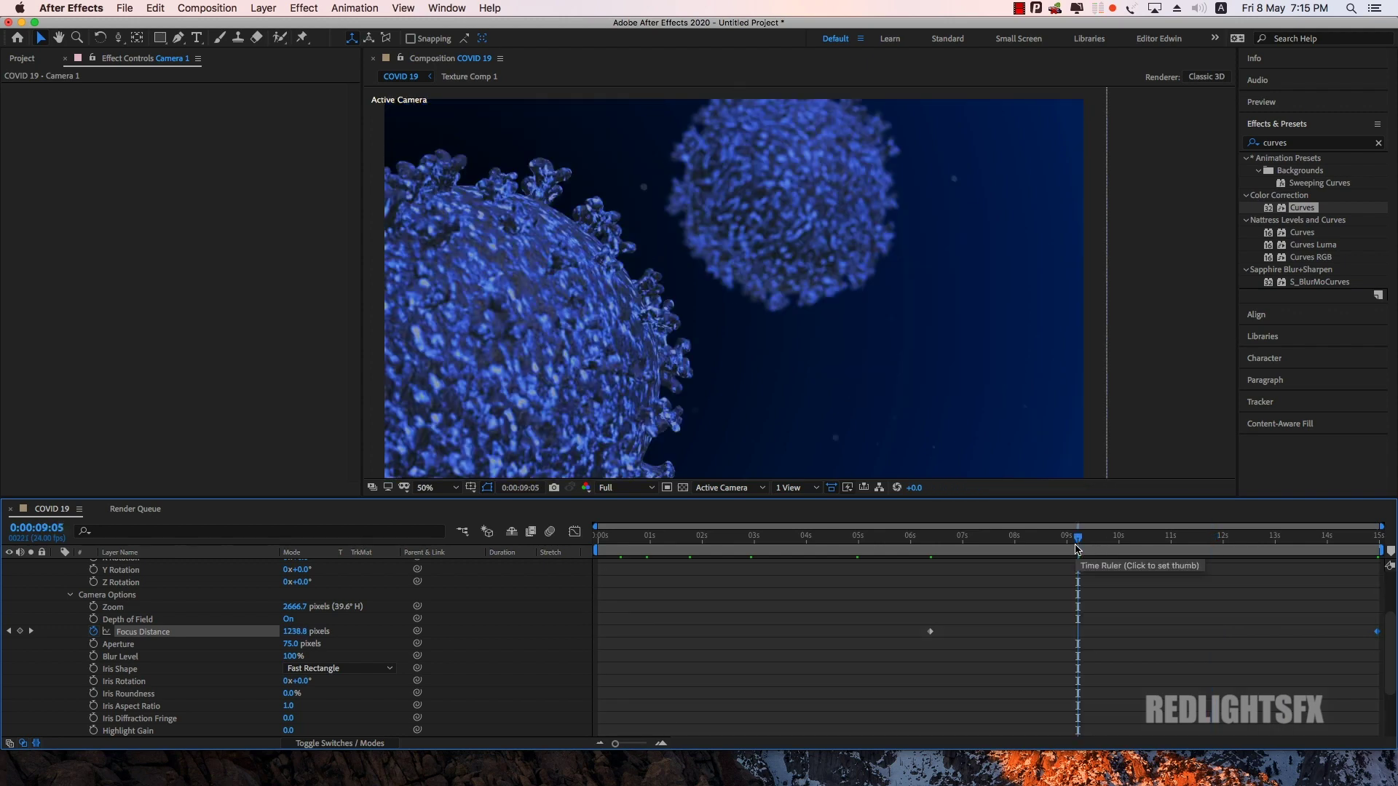
left_click_drag(1078, 549, 939, 541)
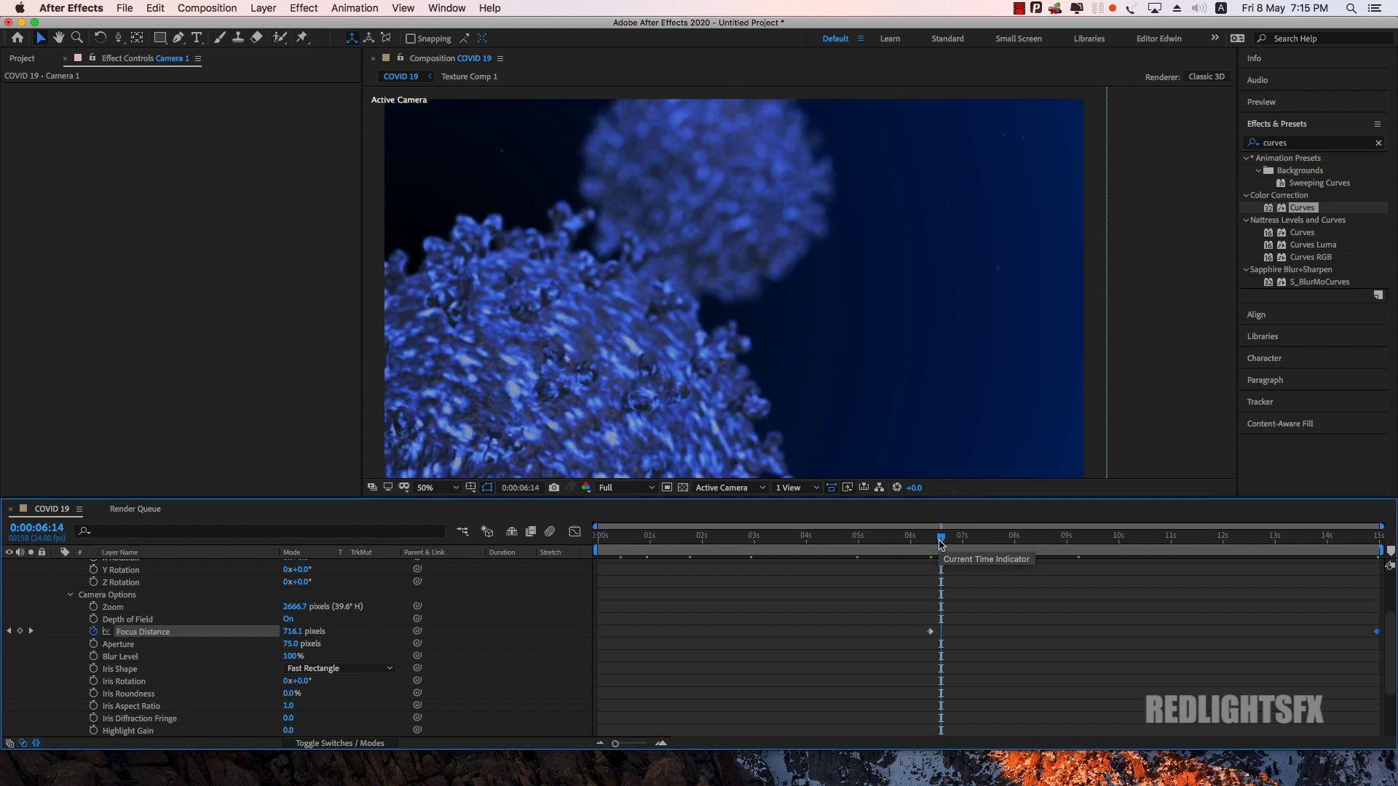
left_click_drag(941, 544, 879, 543)
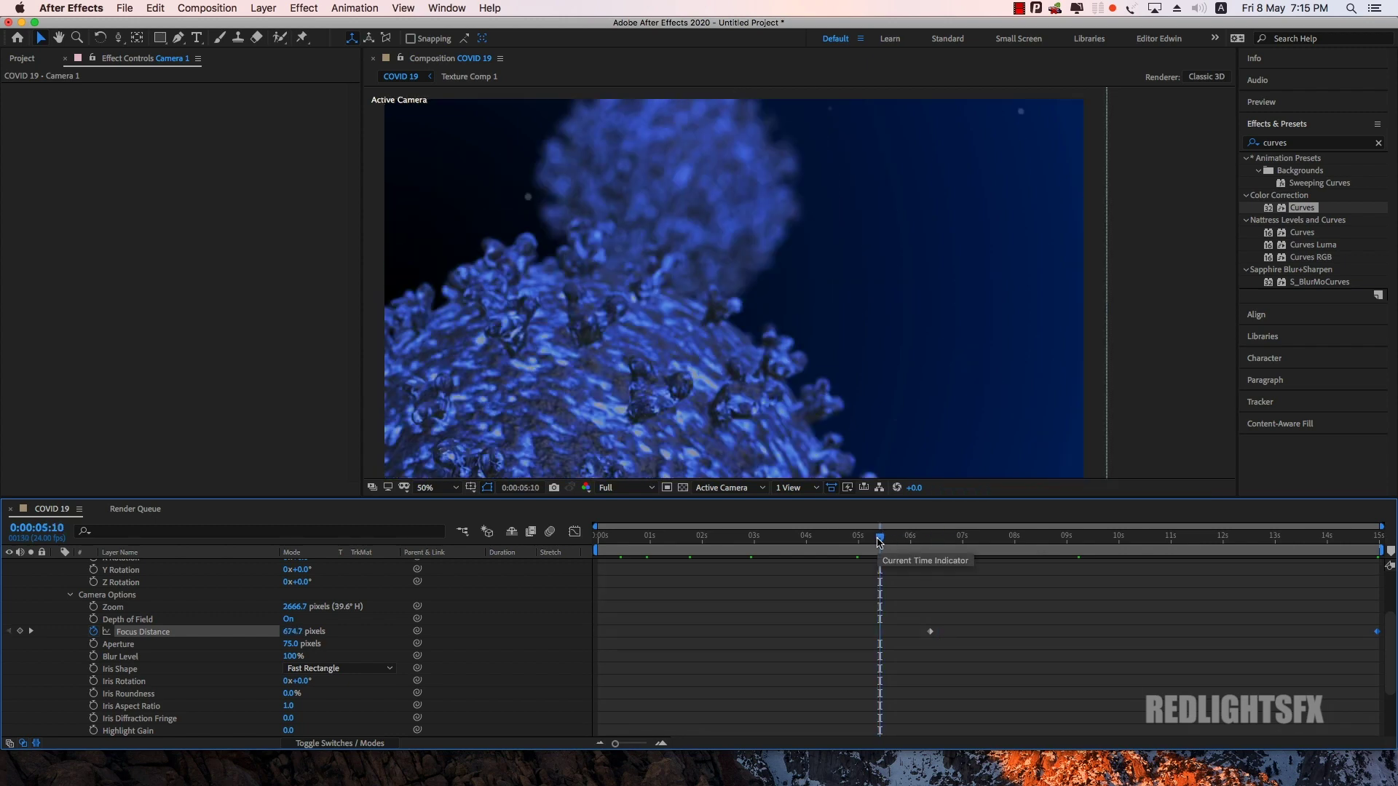
left_click_drag(878, 542, 590, 537)
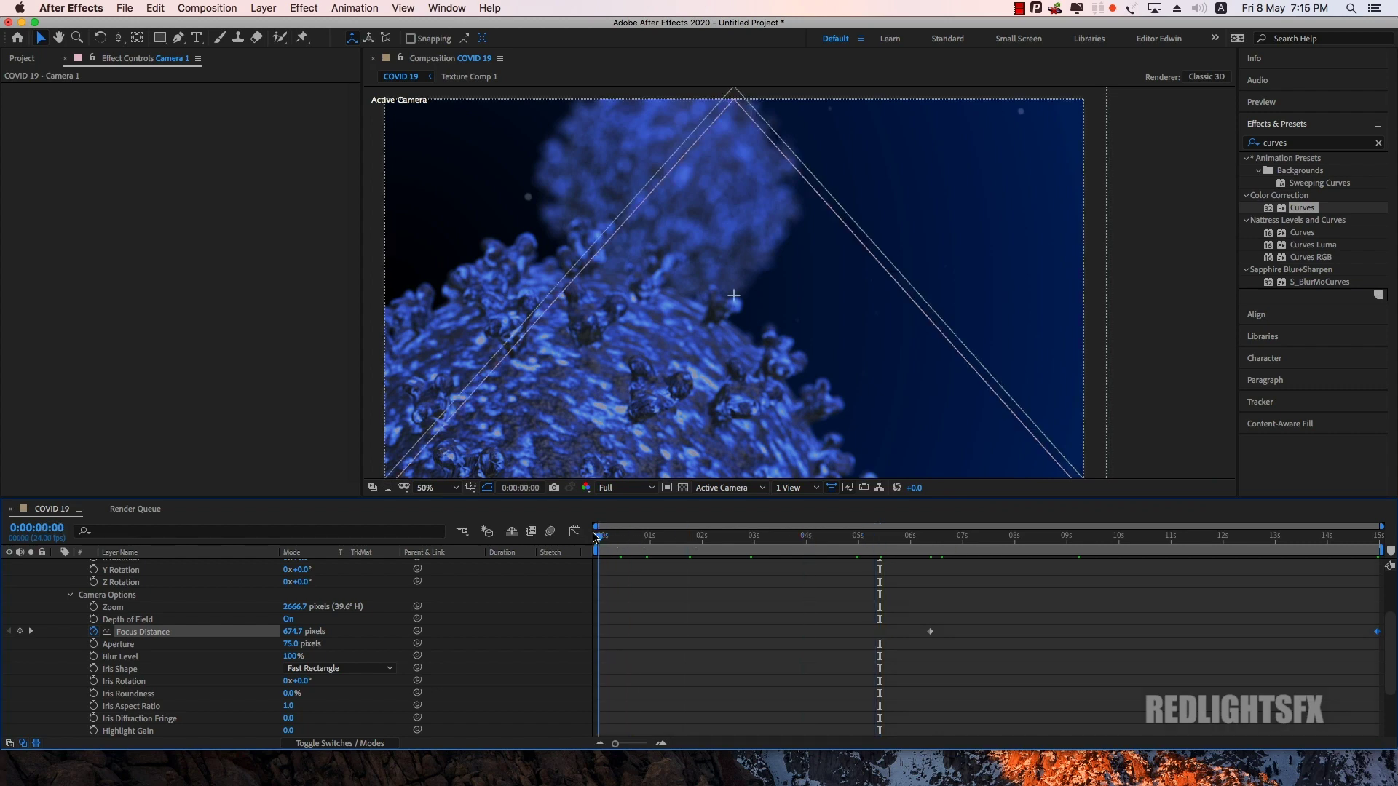
Step: Preview the rack focus twice from the start, then collapse Camera 1's properties
key("space")
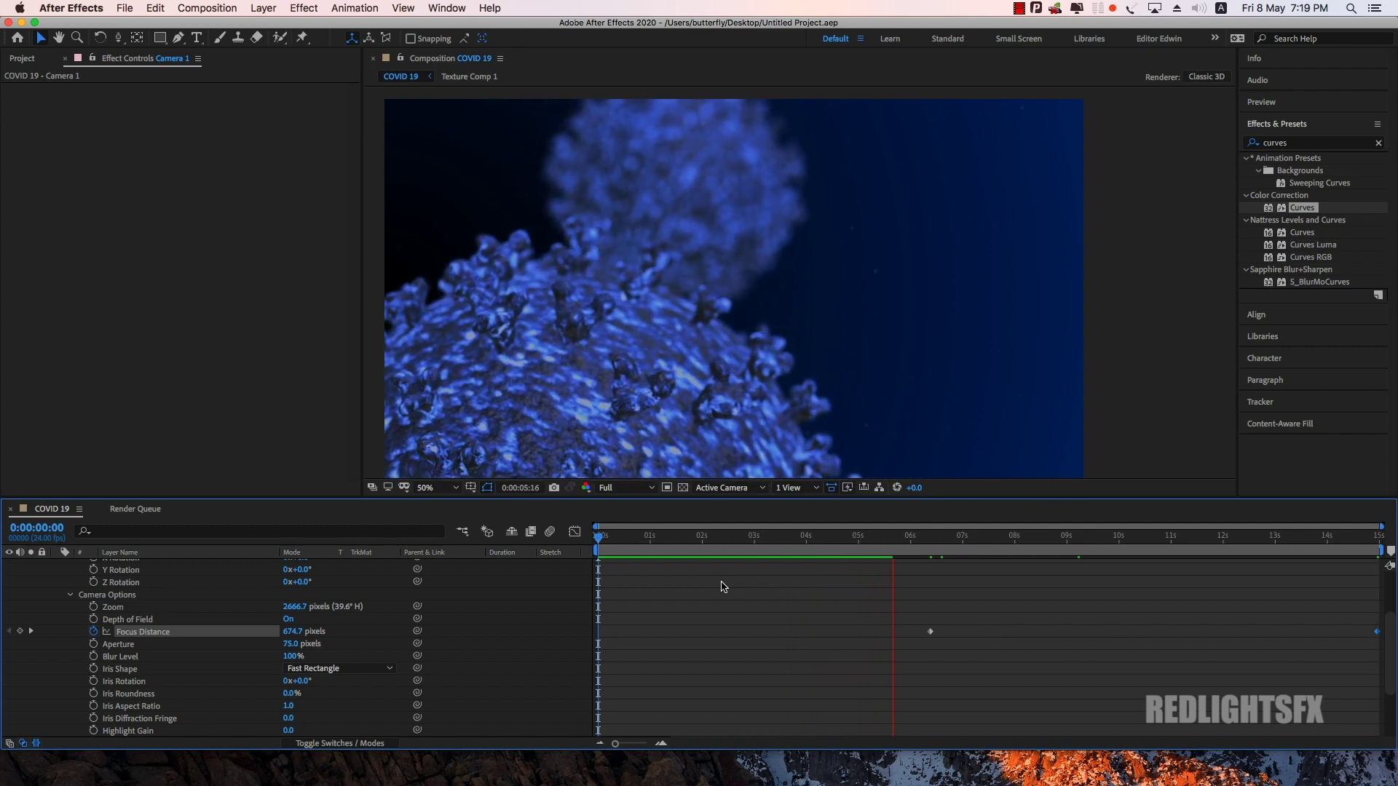
key("space")
left_click_drag(895, 541, 550, 532)
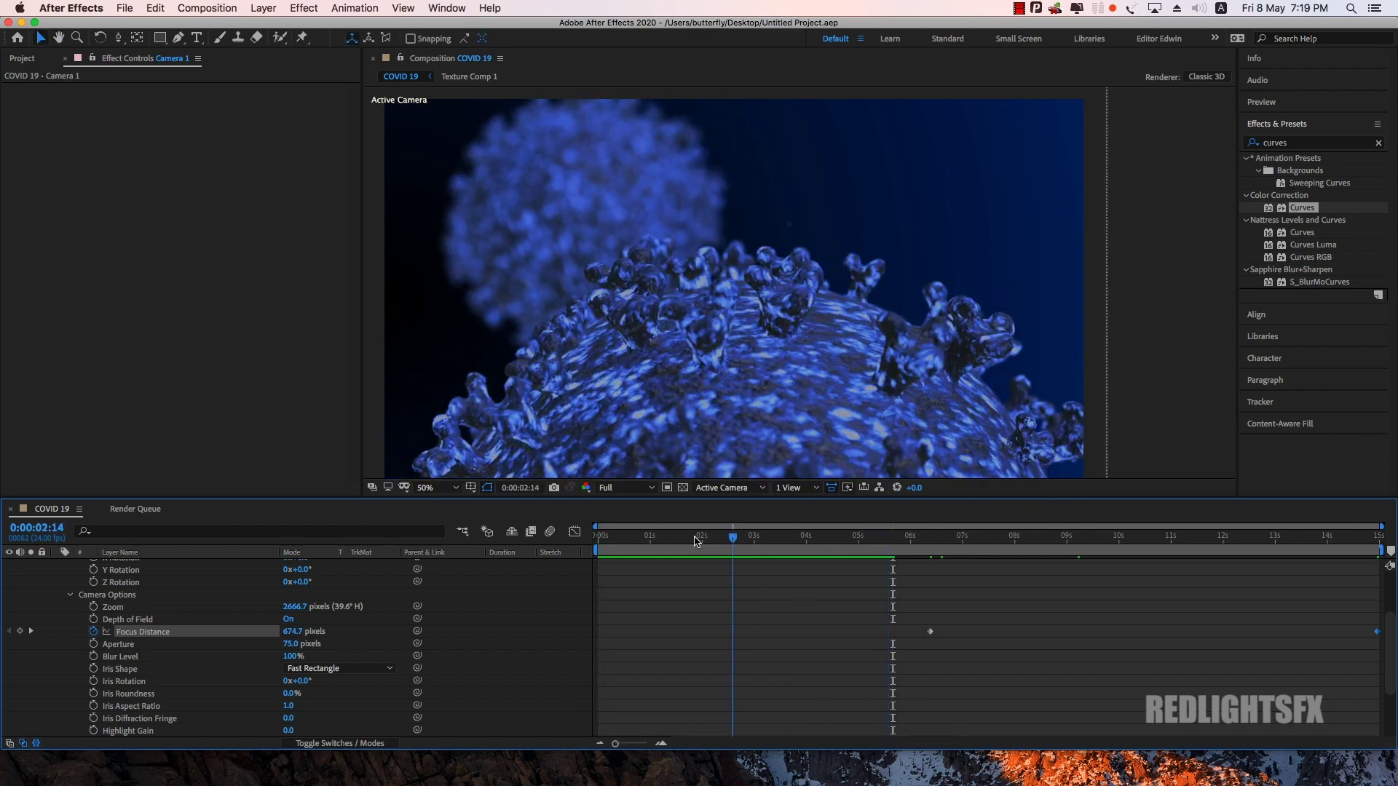
key("space")
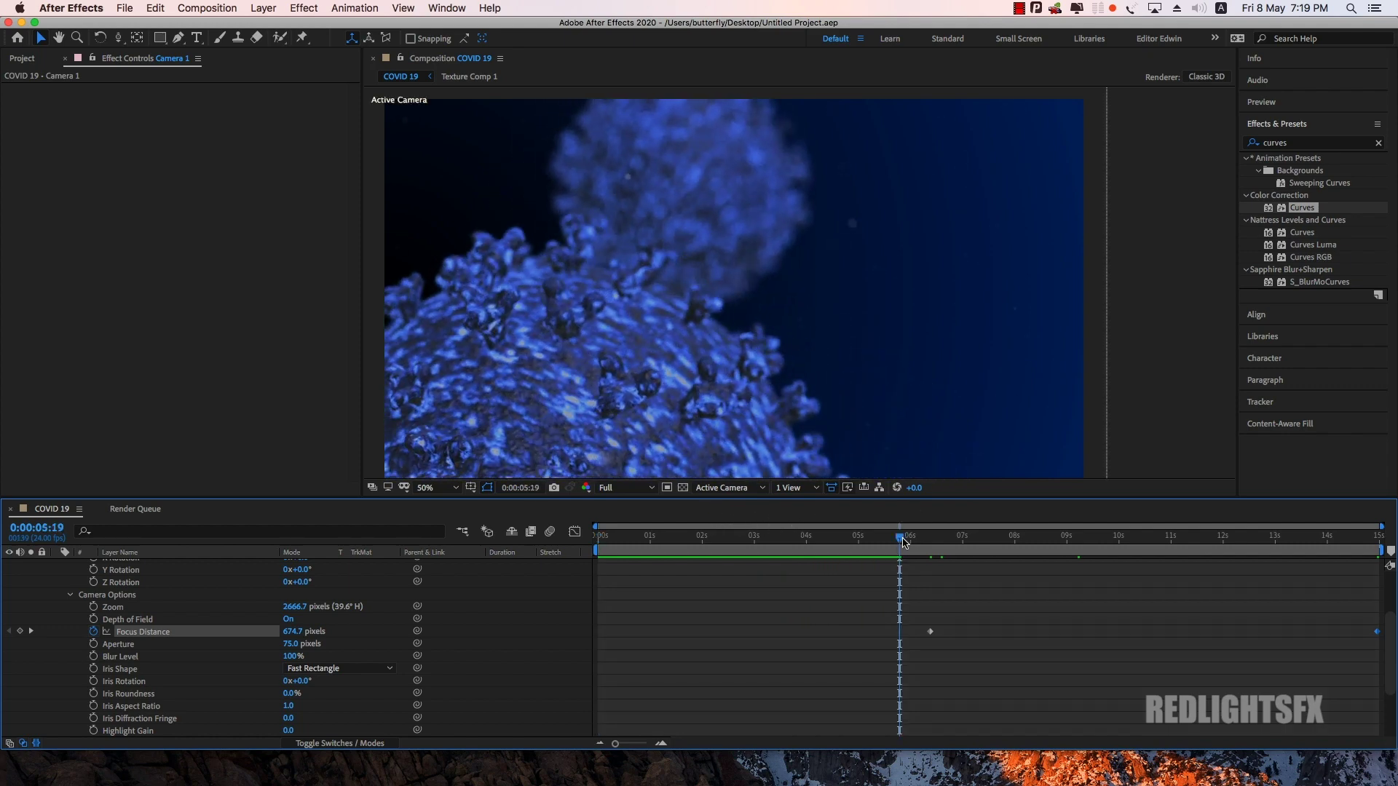
left_click_drag(903, 538, 691, 550)
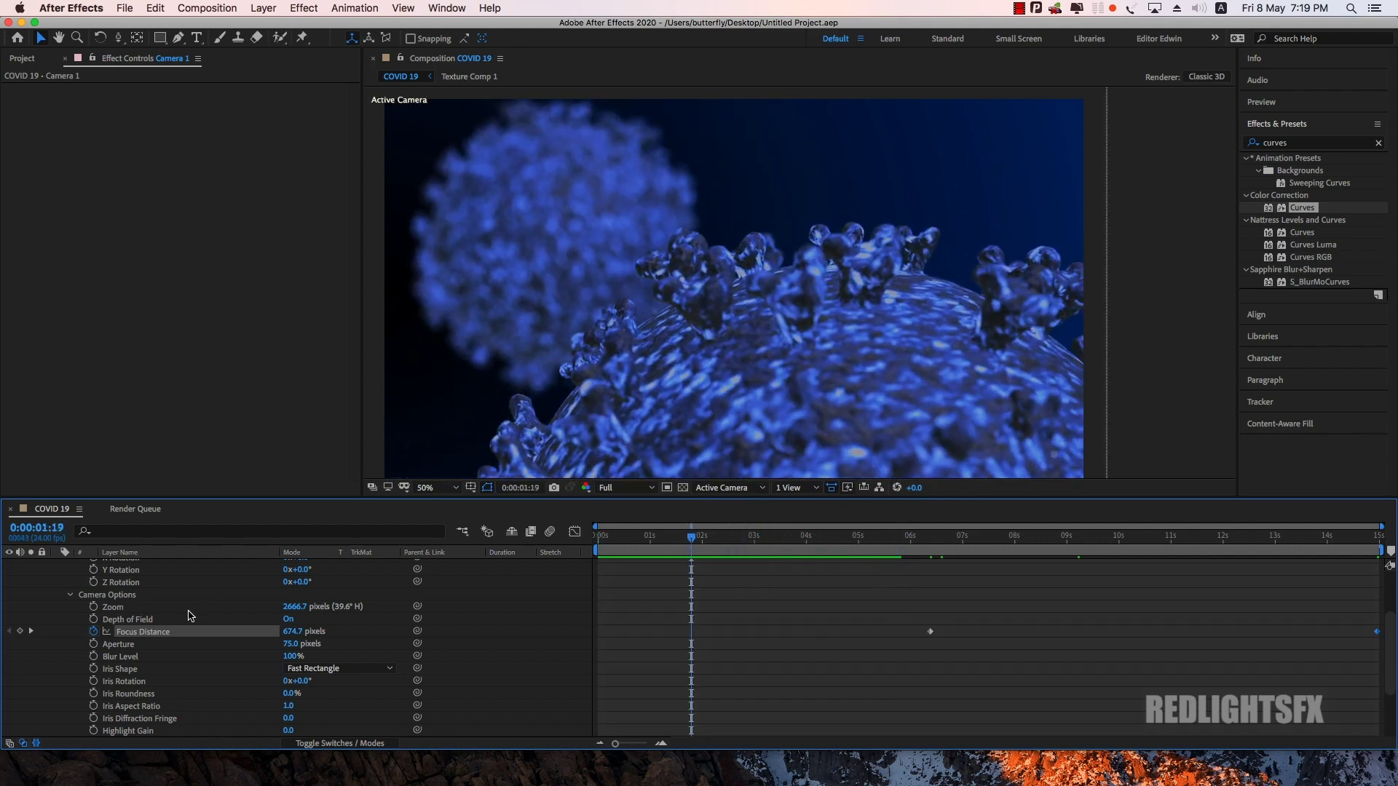
scroll(189, 616, "up", 5)
left_click(57, 578)
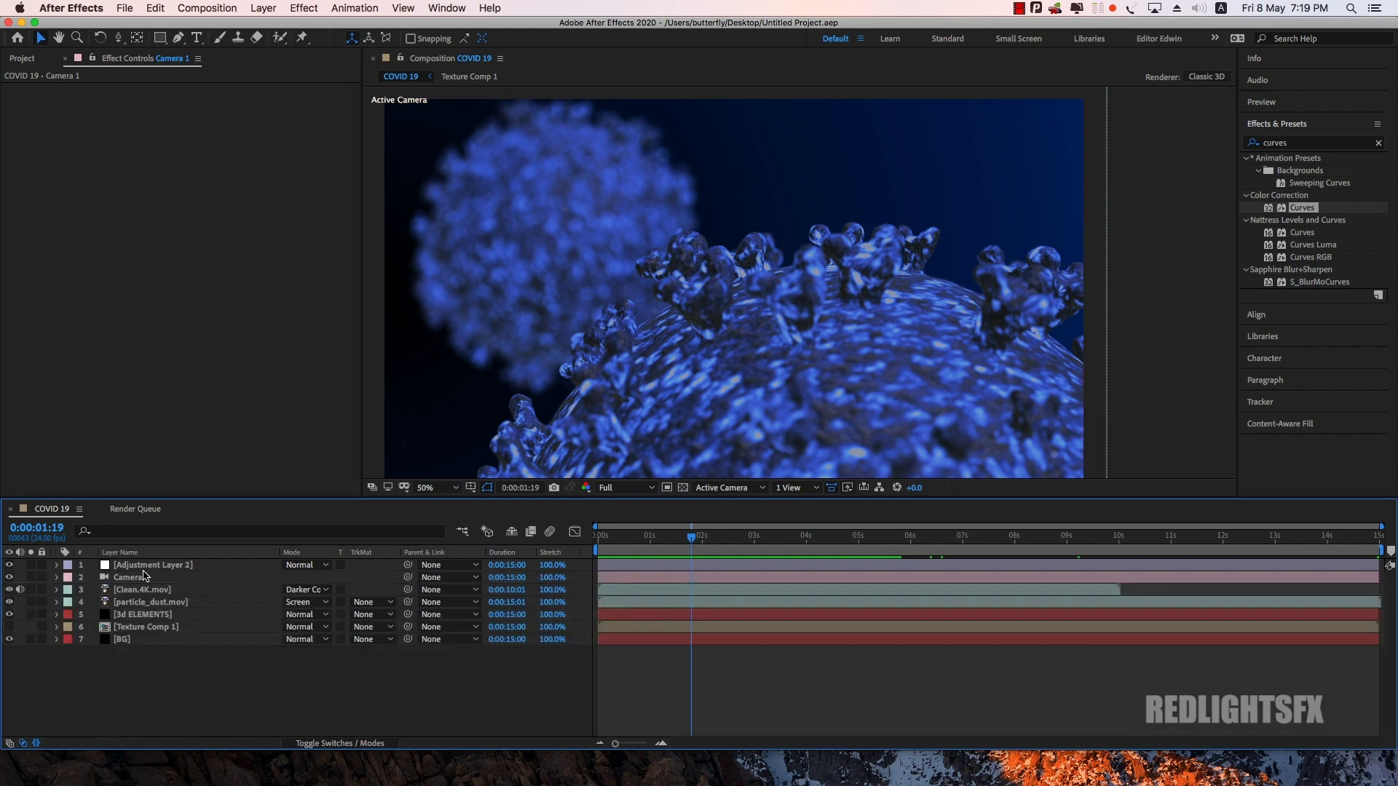
Step: Select the 3d ELEMENTS layer and open its Element 3D Scene Setup
left_click(154, 616)
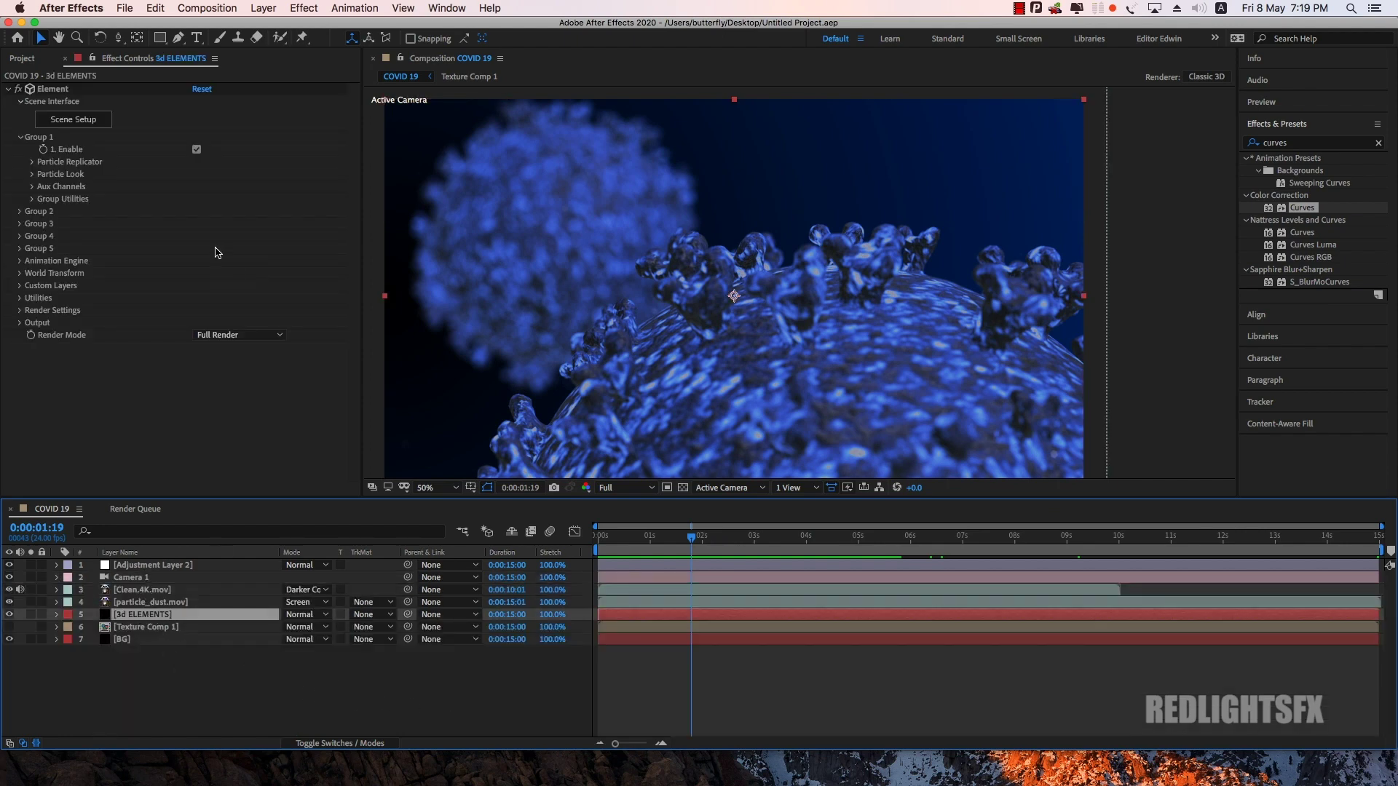
left_click(67, 122)
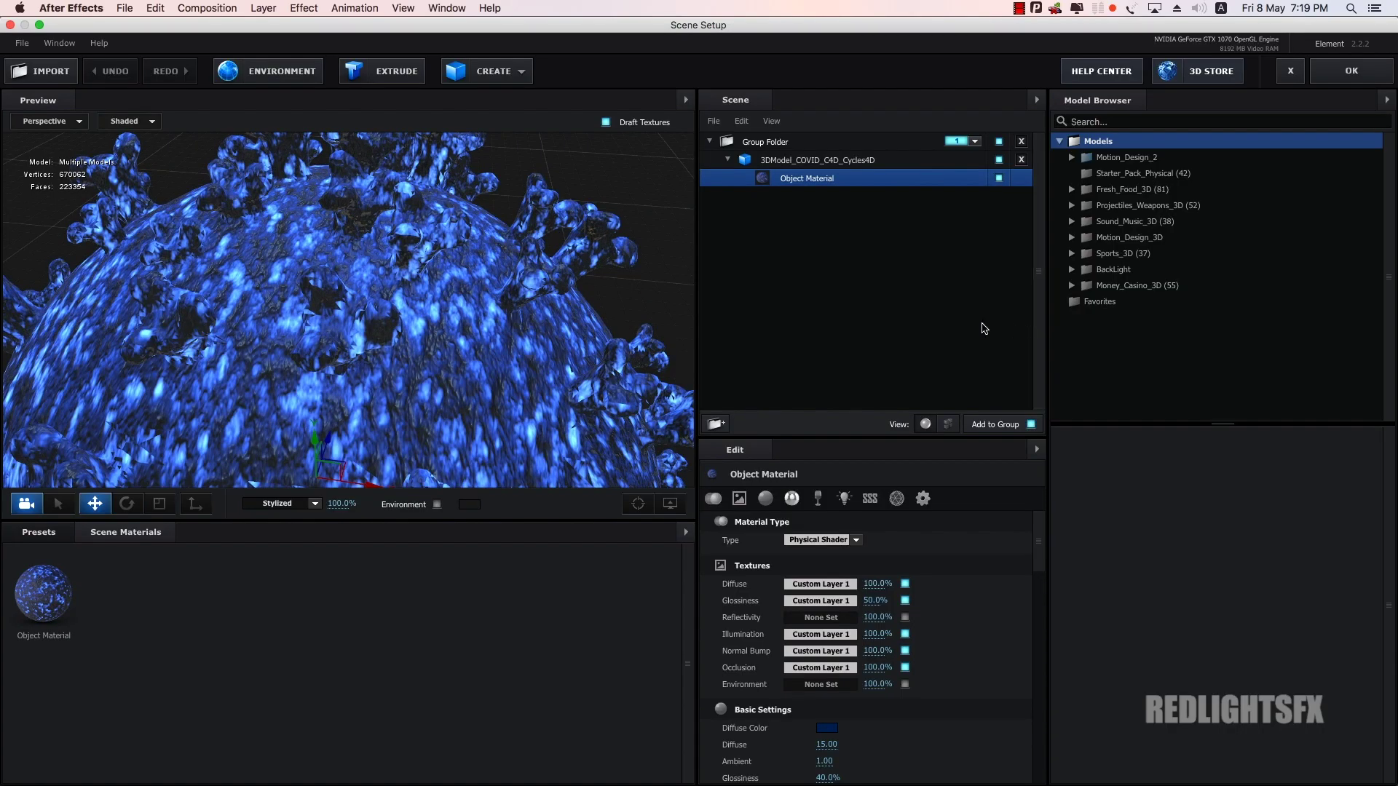
scroll(539, 333, "down", 3)
scroll(539, 333, "down", 2)
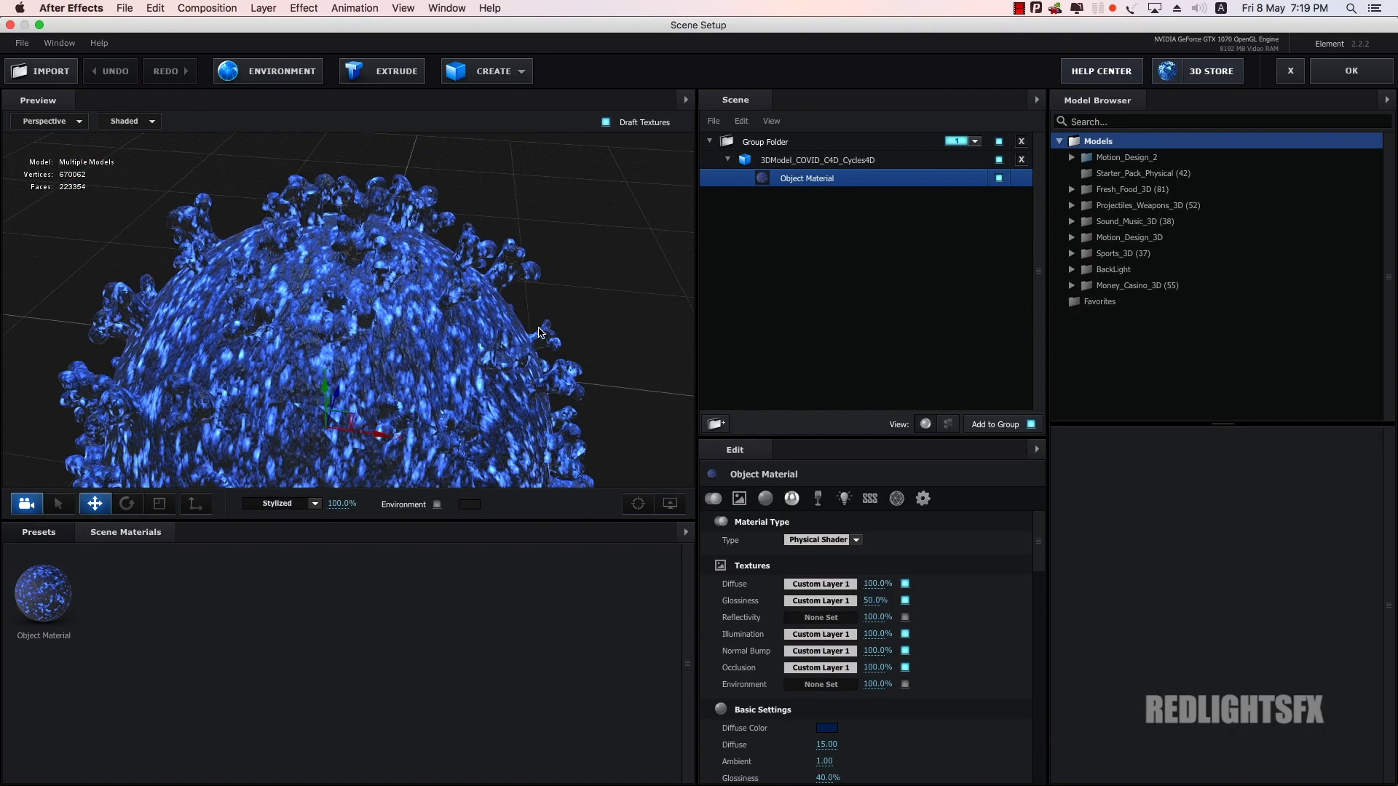
left_click_drag(1038, 561, 1037, 601)
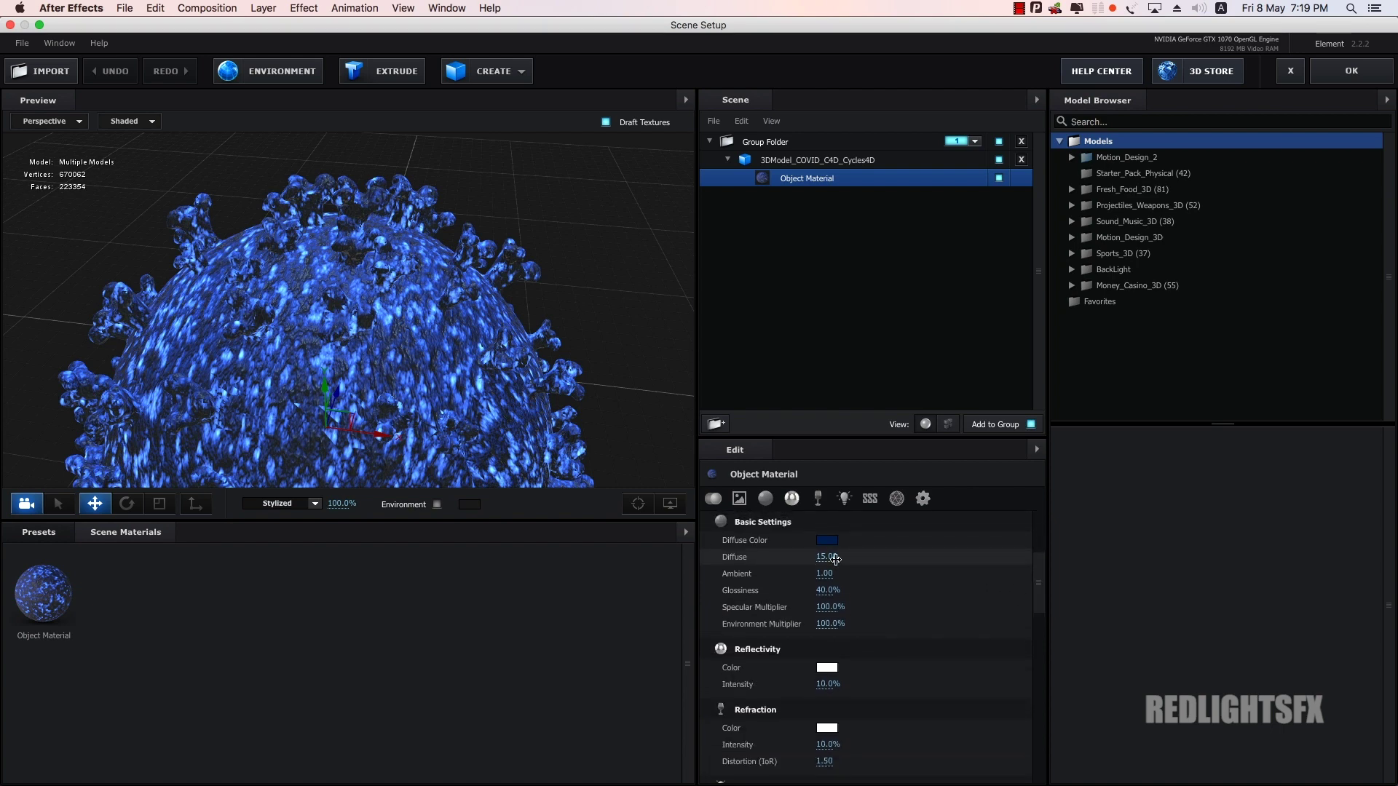
Step: Lower the virus material's Diffuse to 8.00 and raise Glossiness to 37.0%
mouse_move(811, 557)
left_mouse_down()
mouse_move(762, 556)
mouse_move(813, 556)
left_mouse_up()
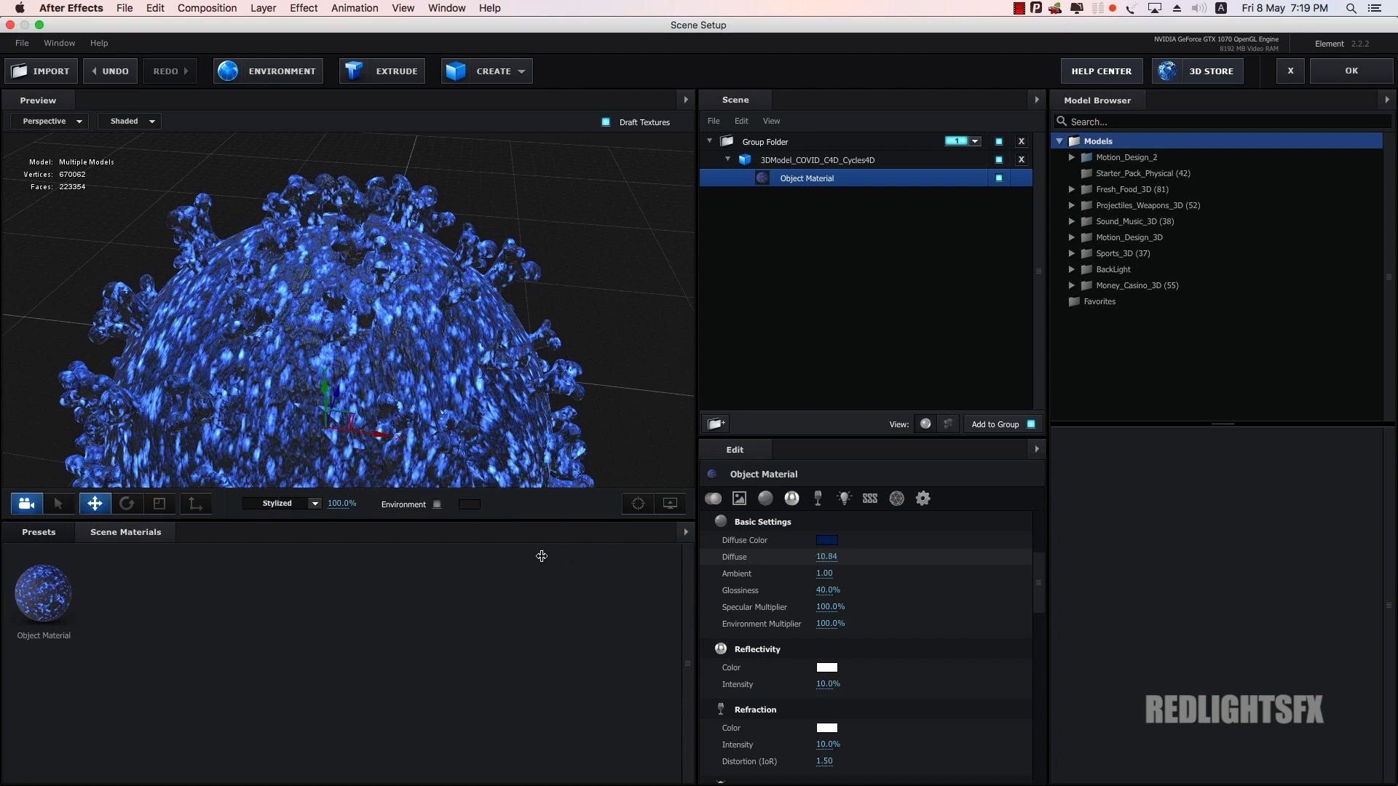
left_click(823, 556)
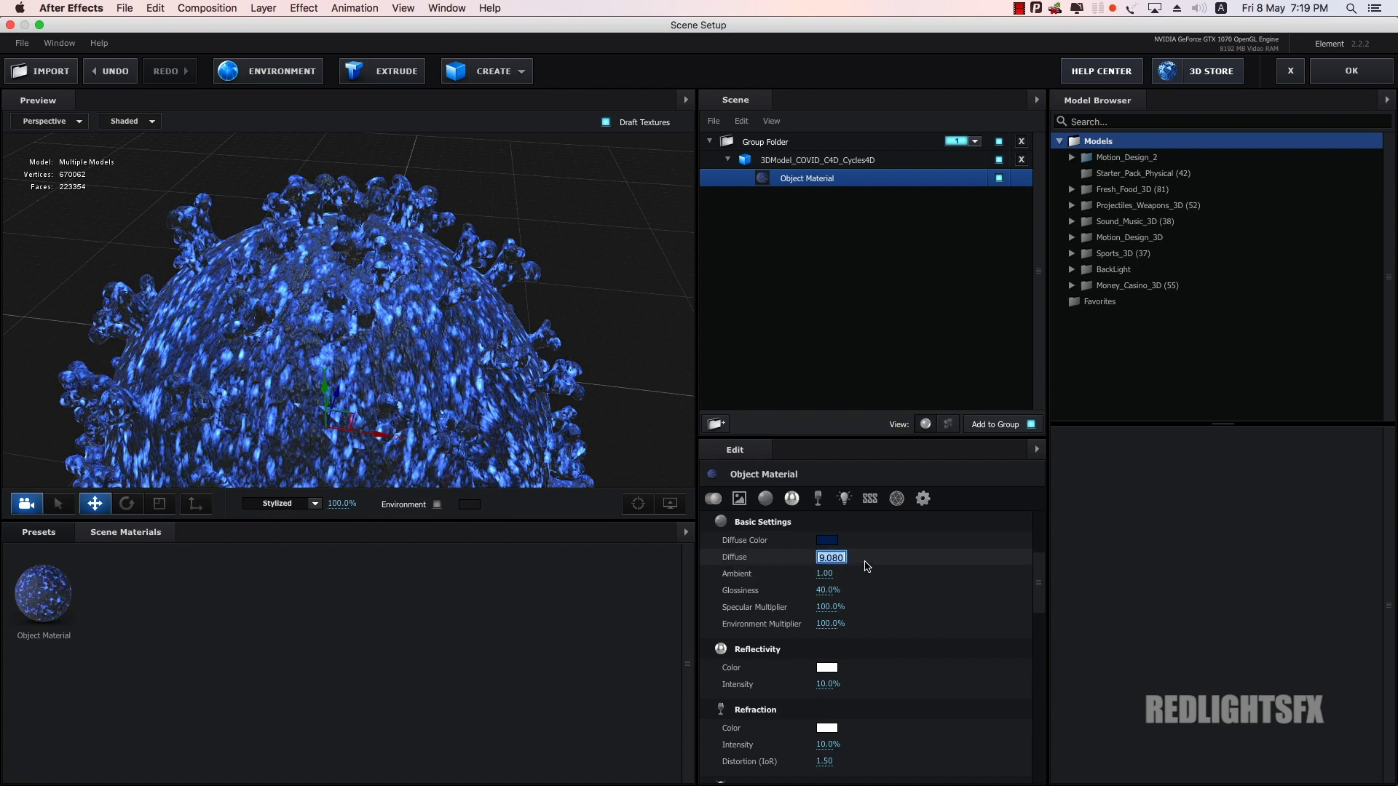
type("8")
key("Return")
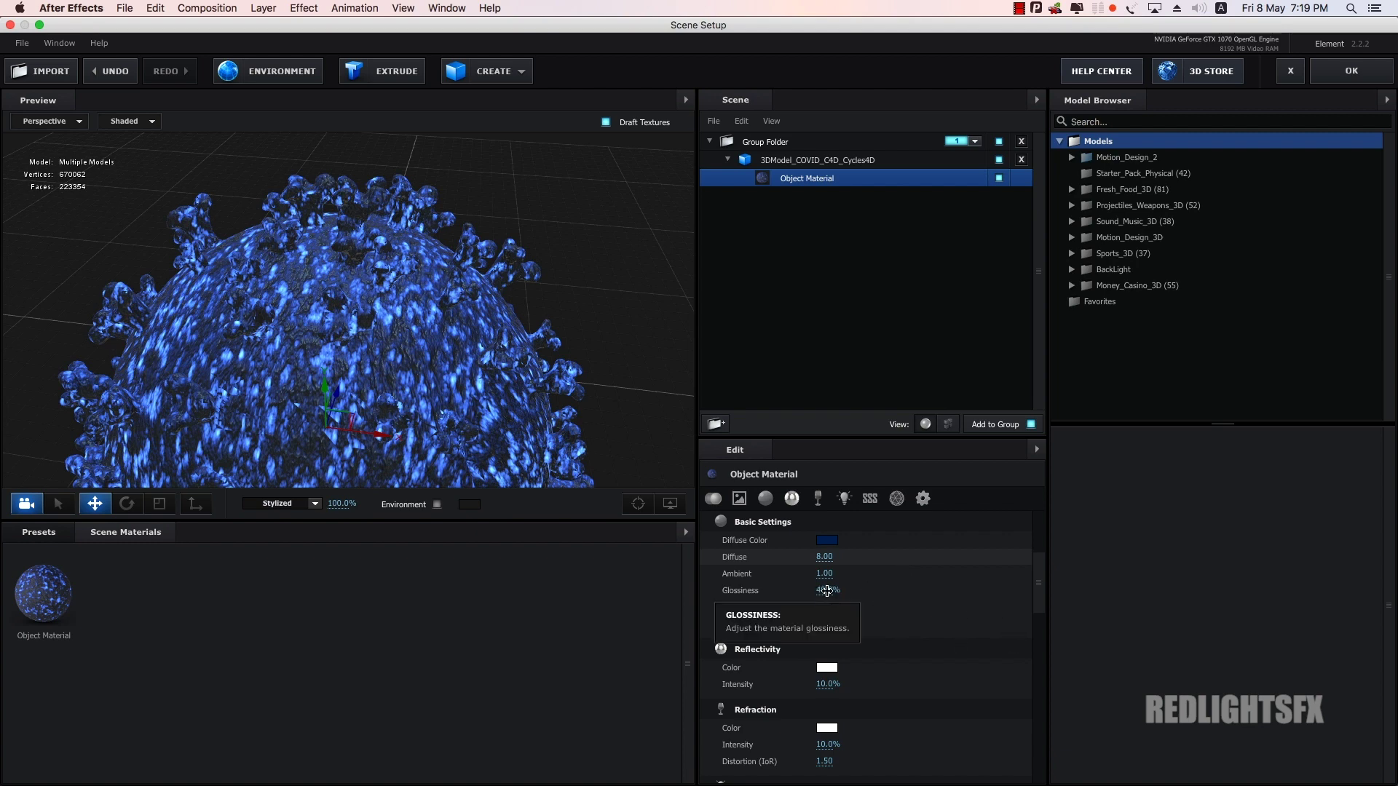
left_click_drag(806, 591, 826, 589)
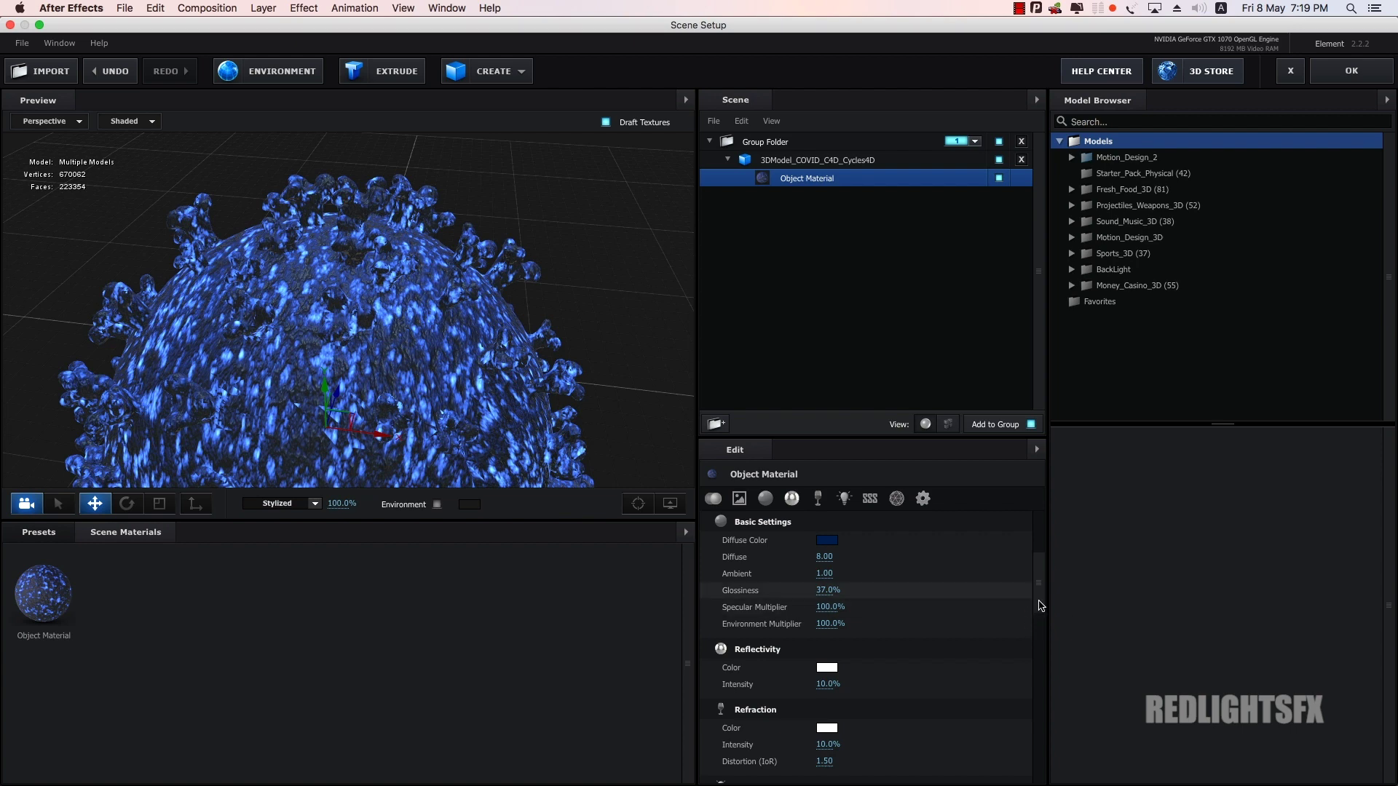
scroll(1041, 605, "down", 1)
left_click_drag(1041, 605, 1041, 626)
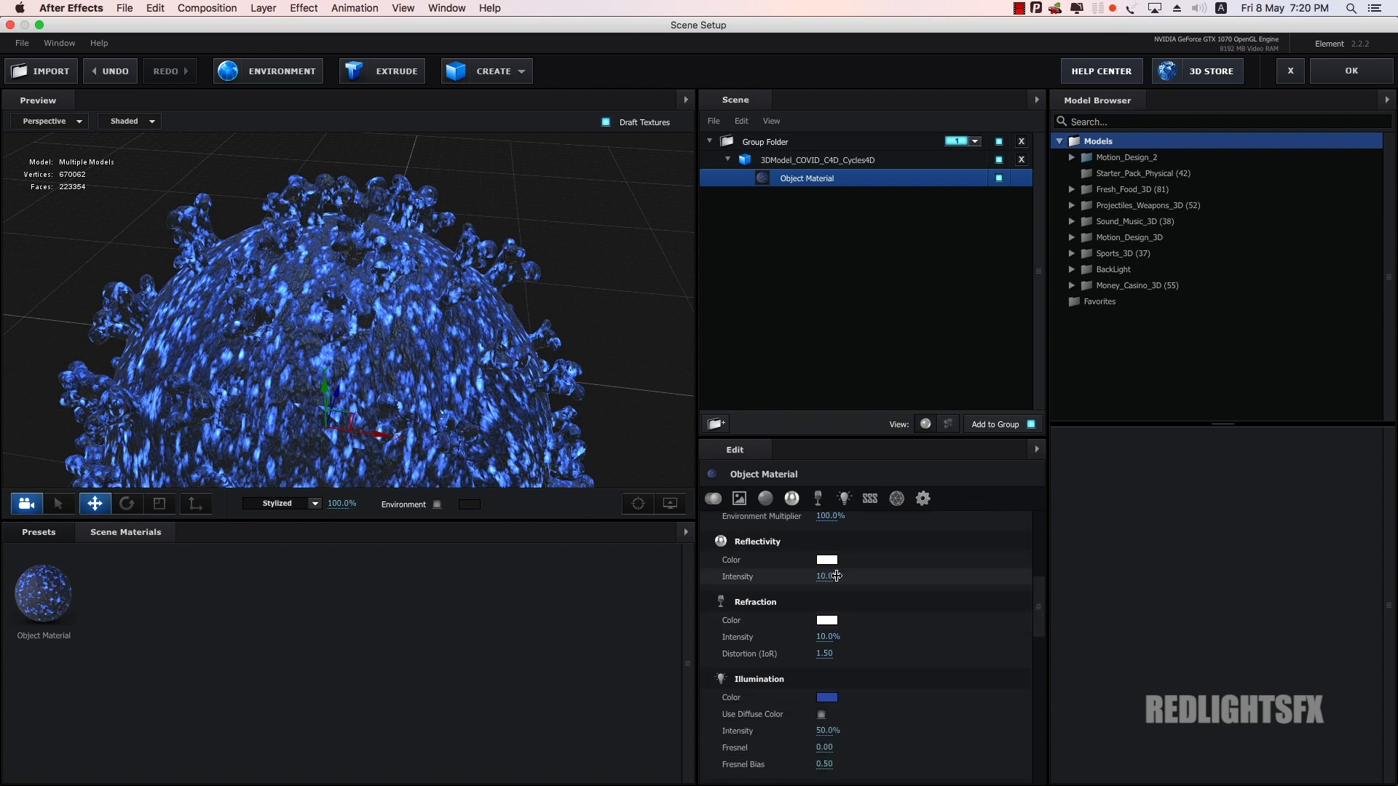
Step: Set the material's Reflectivity Intensity to 15%
left_click_drag(836, 576, 839, 568)
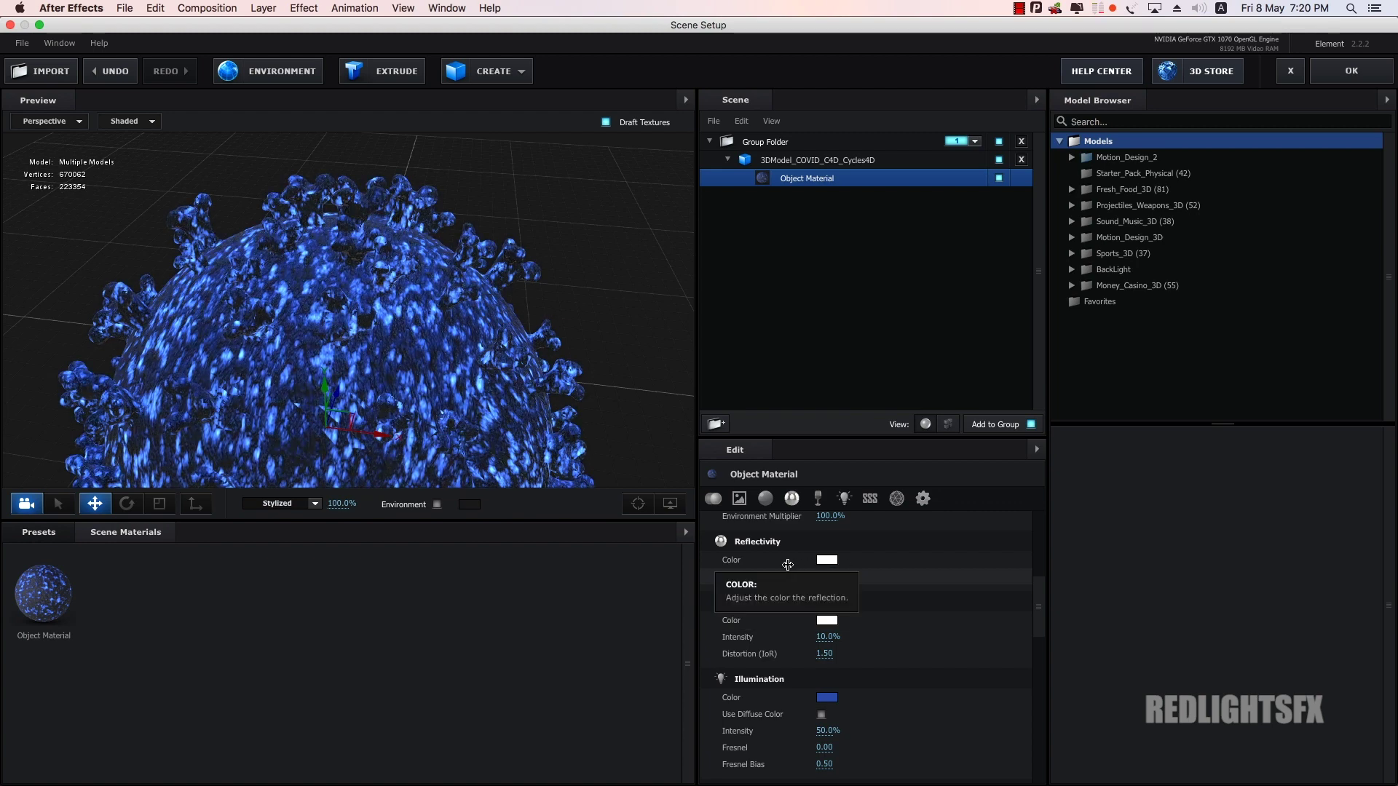
key("super+z")
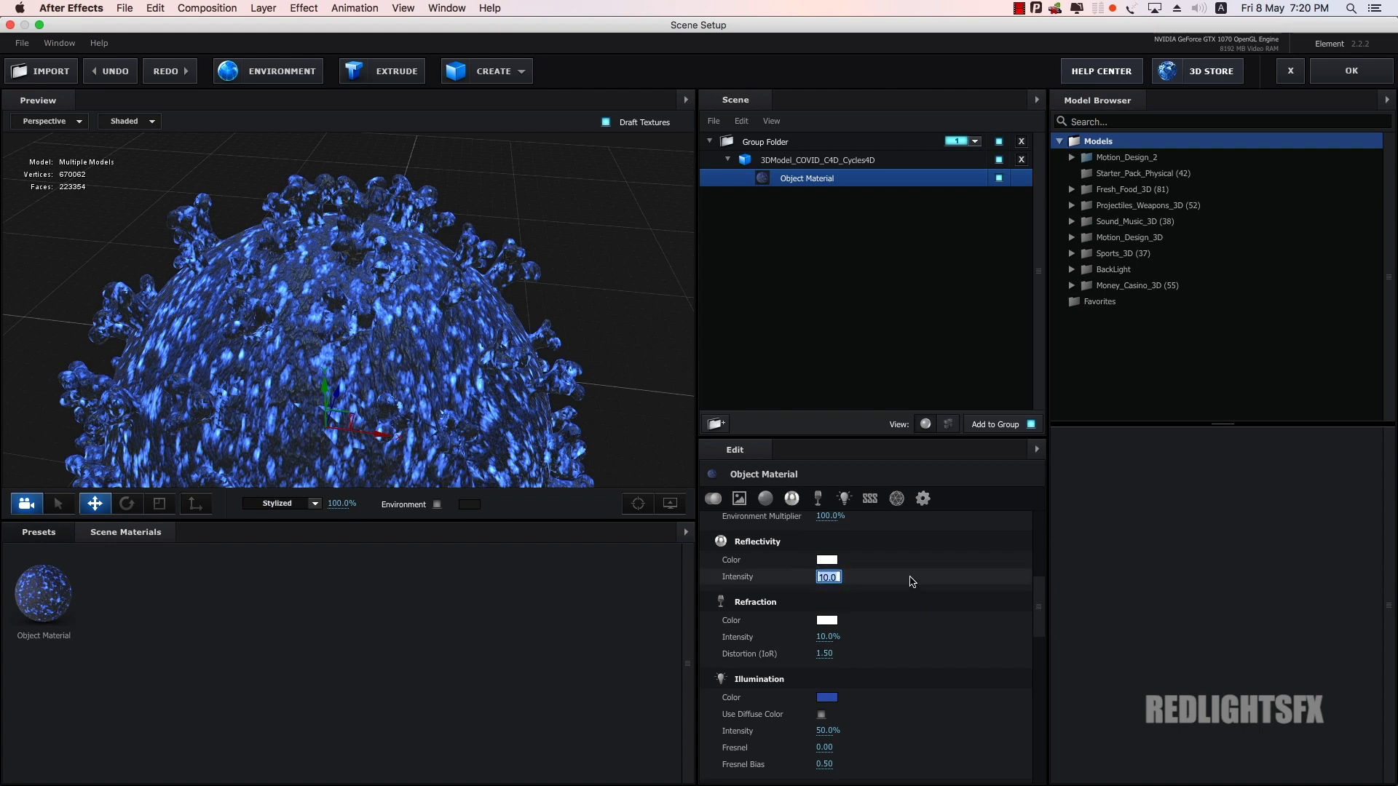
type("15")
key("Return")
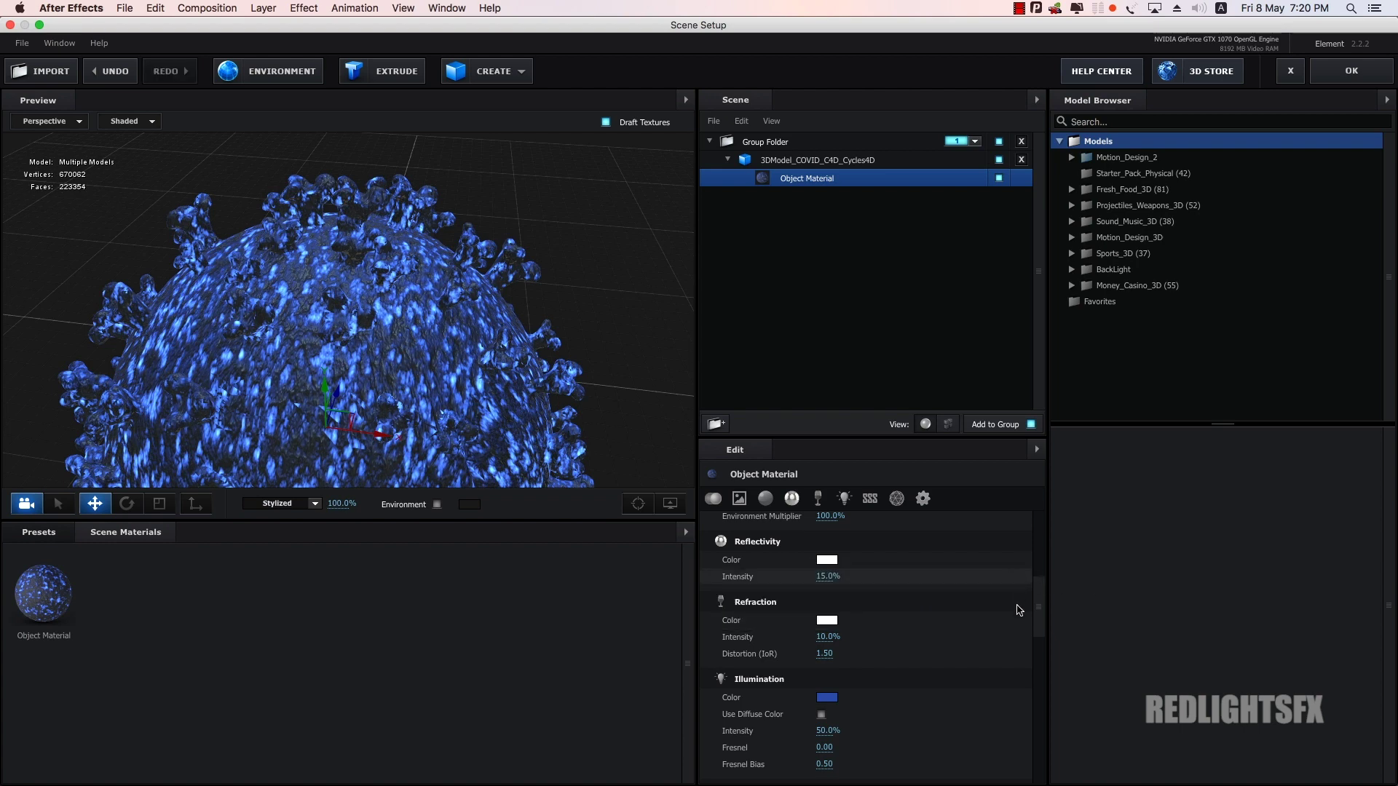
left_click_drag(1039, 615, 1040, 624)
left_click_drag(1043, 629, 1042, 631)
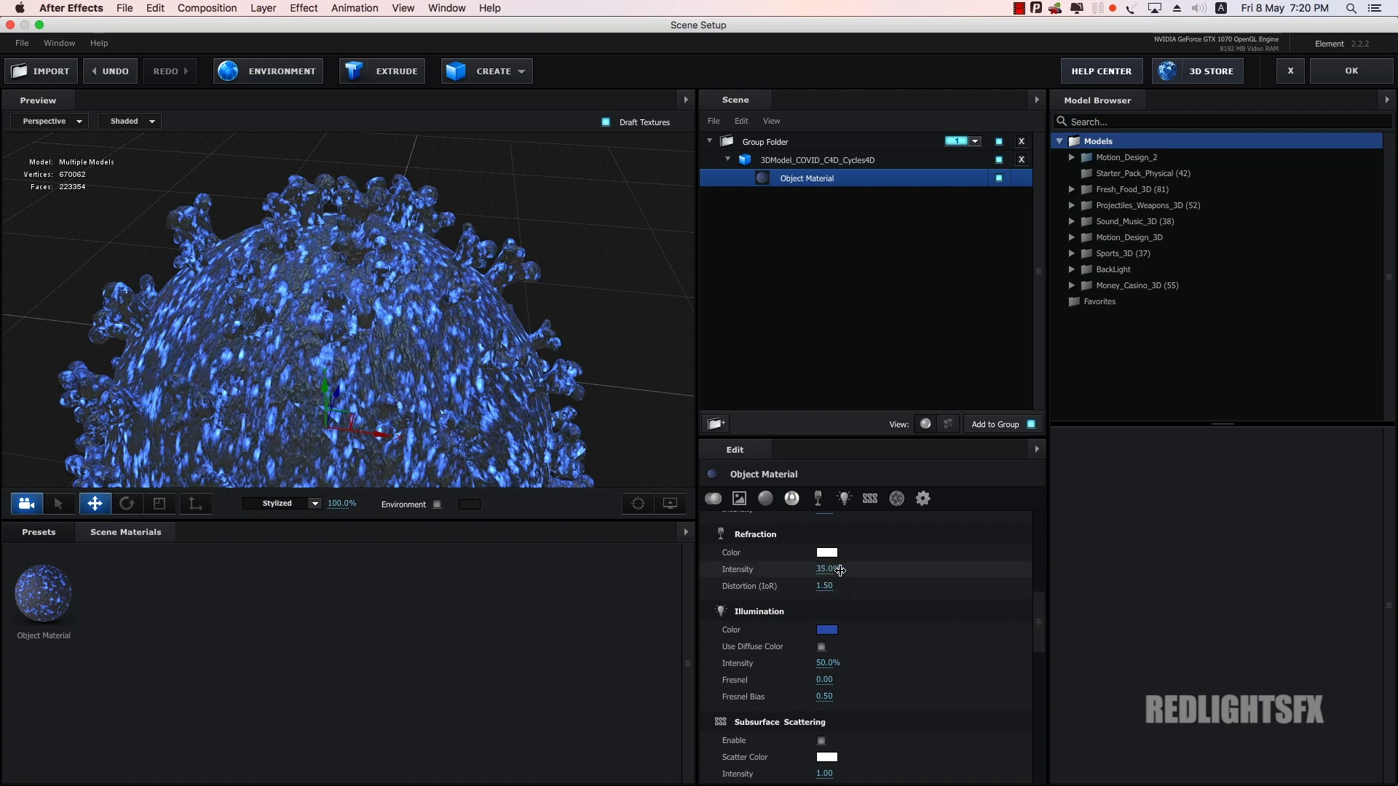
Step: Lower Refraction Intensity to 5% and Illumination Intensity to 25%
mouse_move(827, 570)
left_mouse_down()
mouse_move(769, 568)
mouse_move(783, 568)
left_mouse_up()
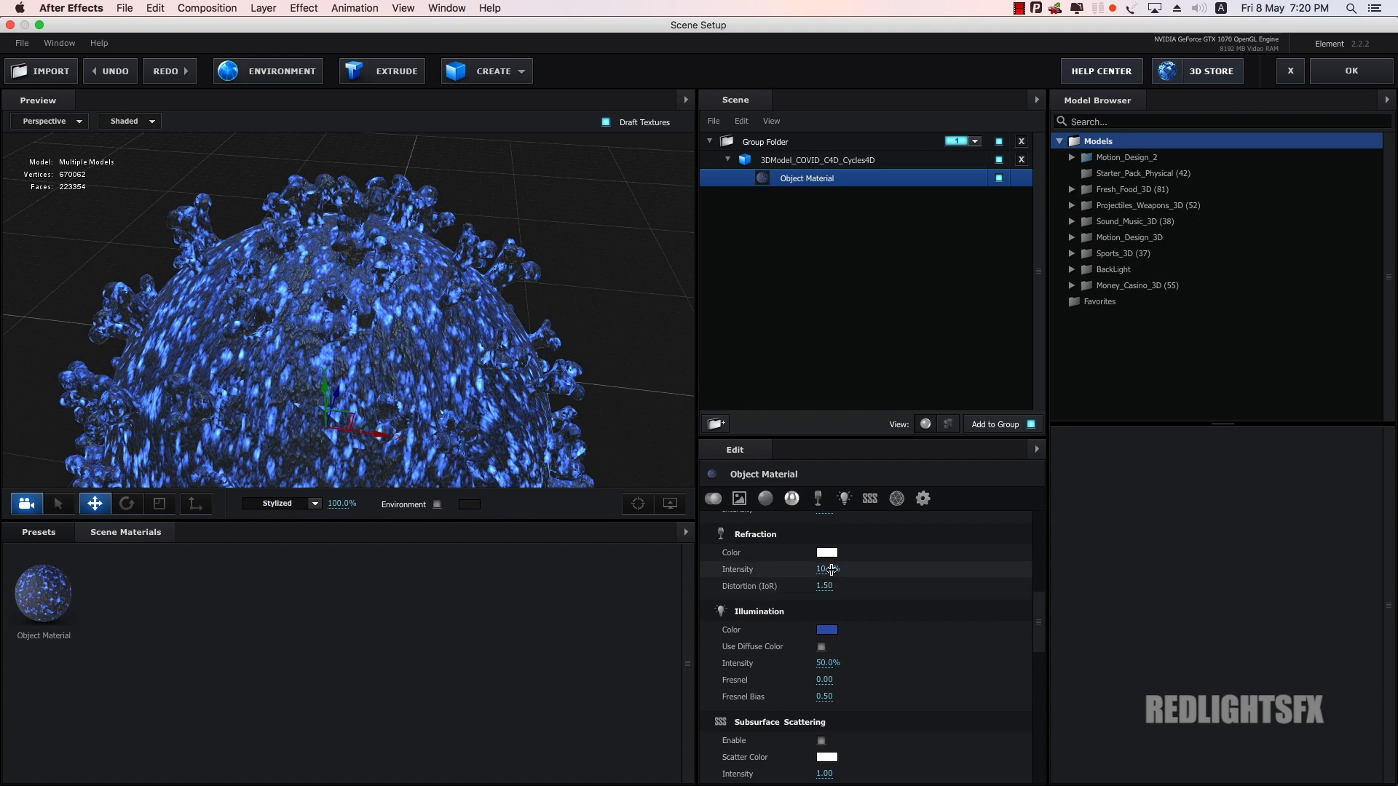
left_click_drag(828, 569, 820, 569)
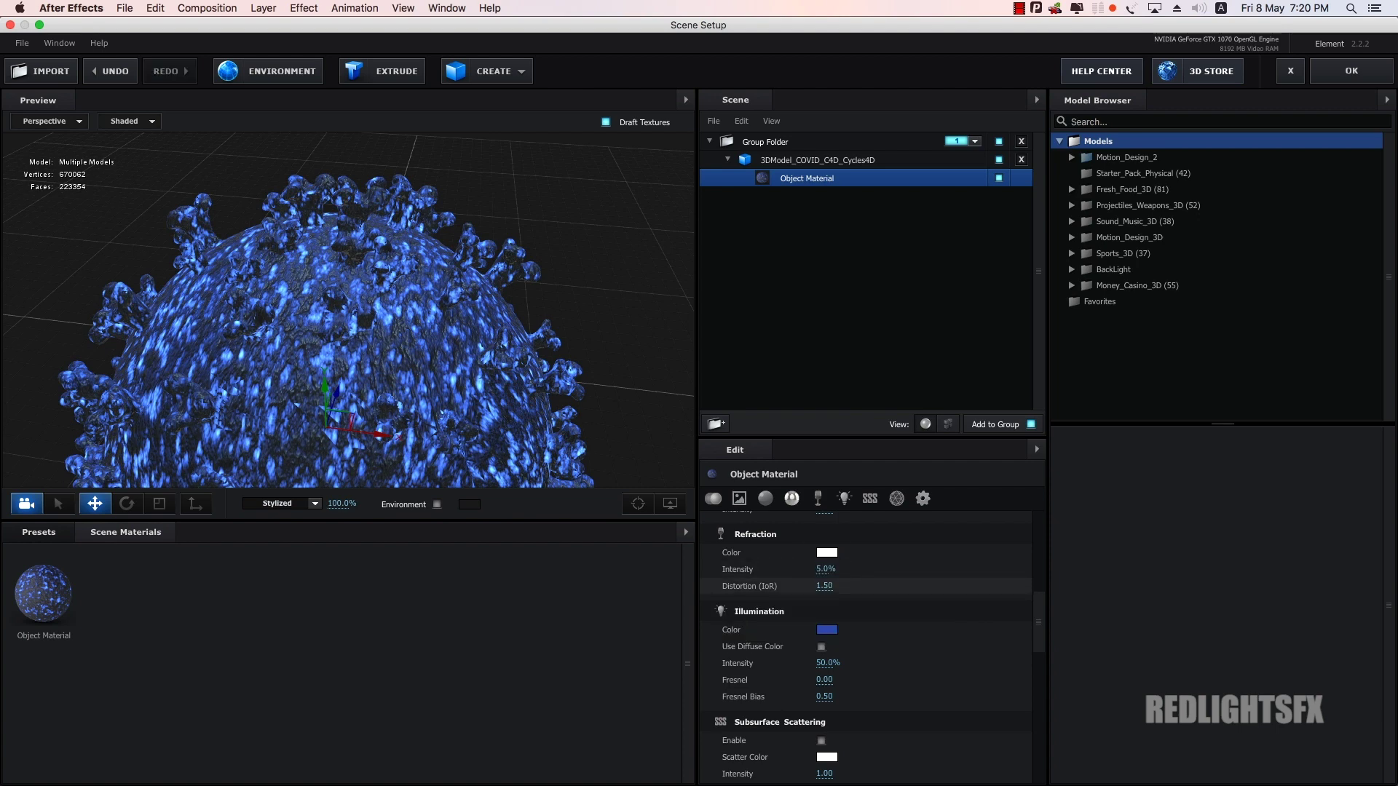
scroll(1040, 634, "down", 1)
scroll(1039, 633, "down", 2)
scroll(1040, 633, "down", 2)
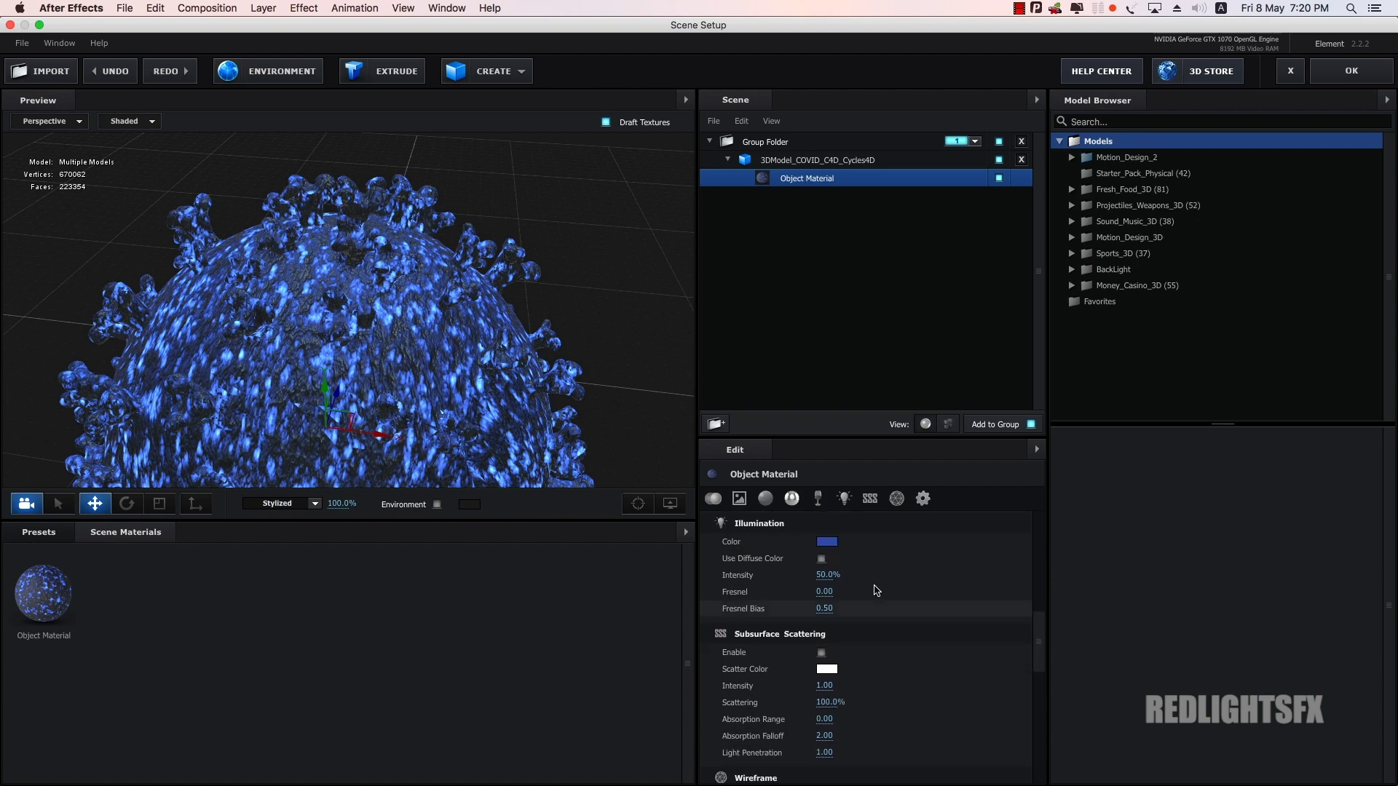
left_click(828, 575)
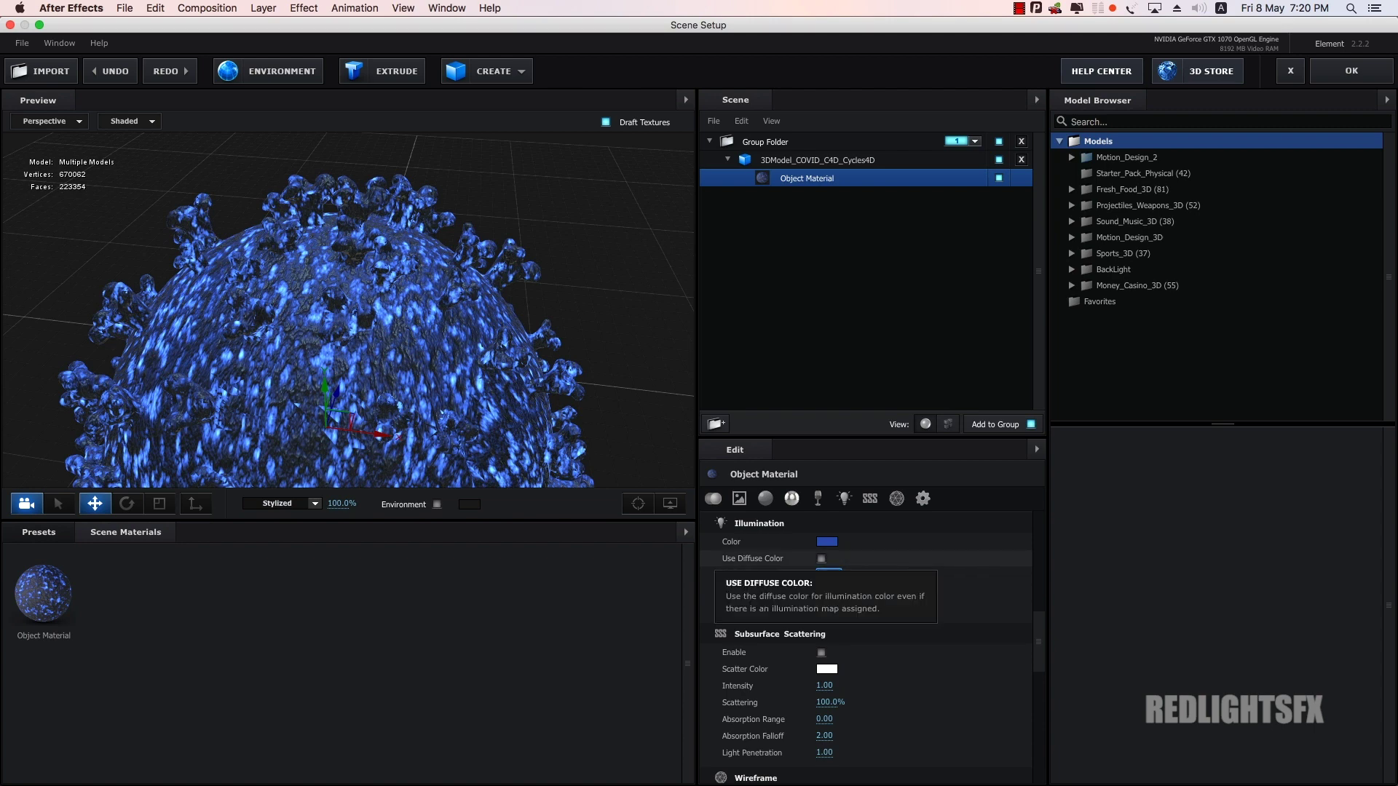
type("2")
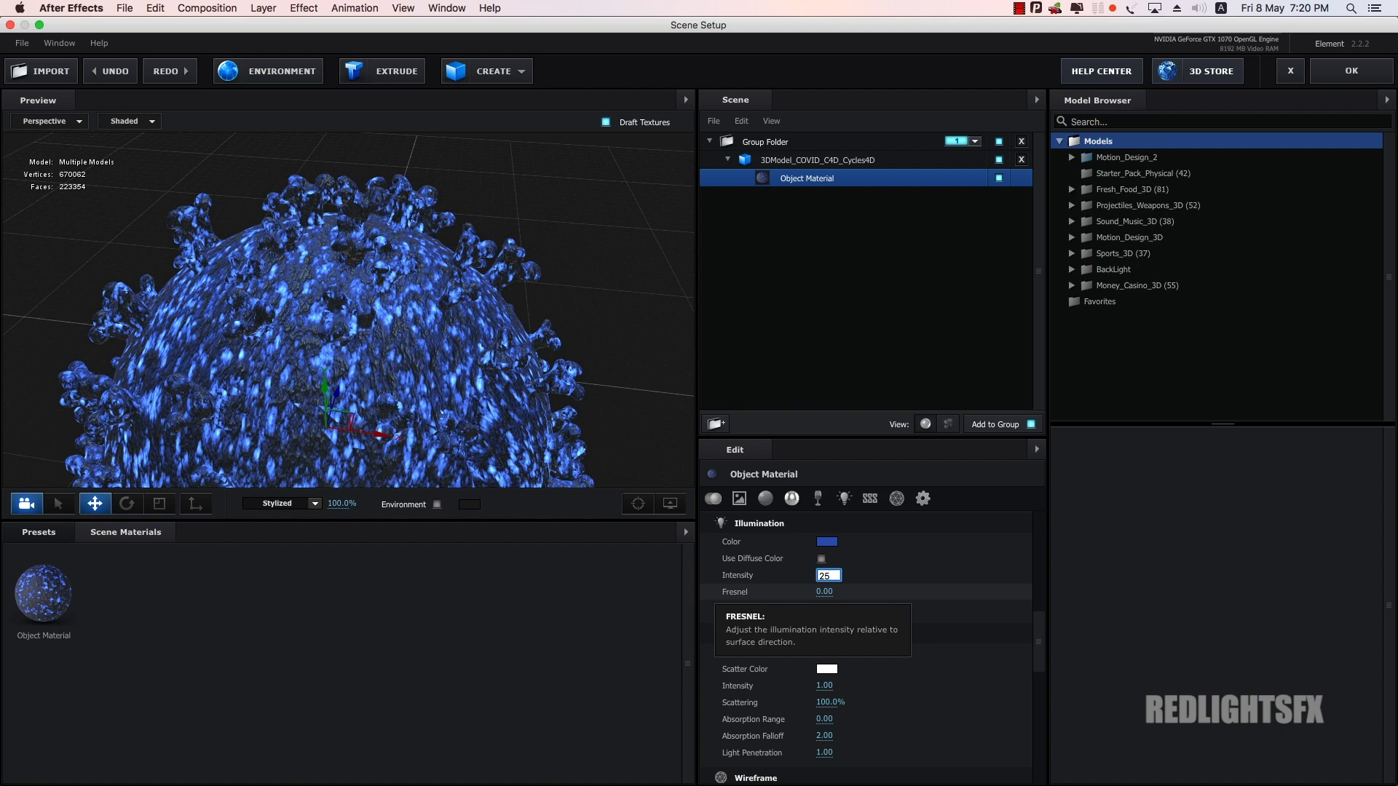
type("5")
key("Return")
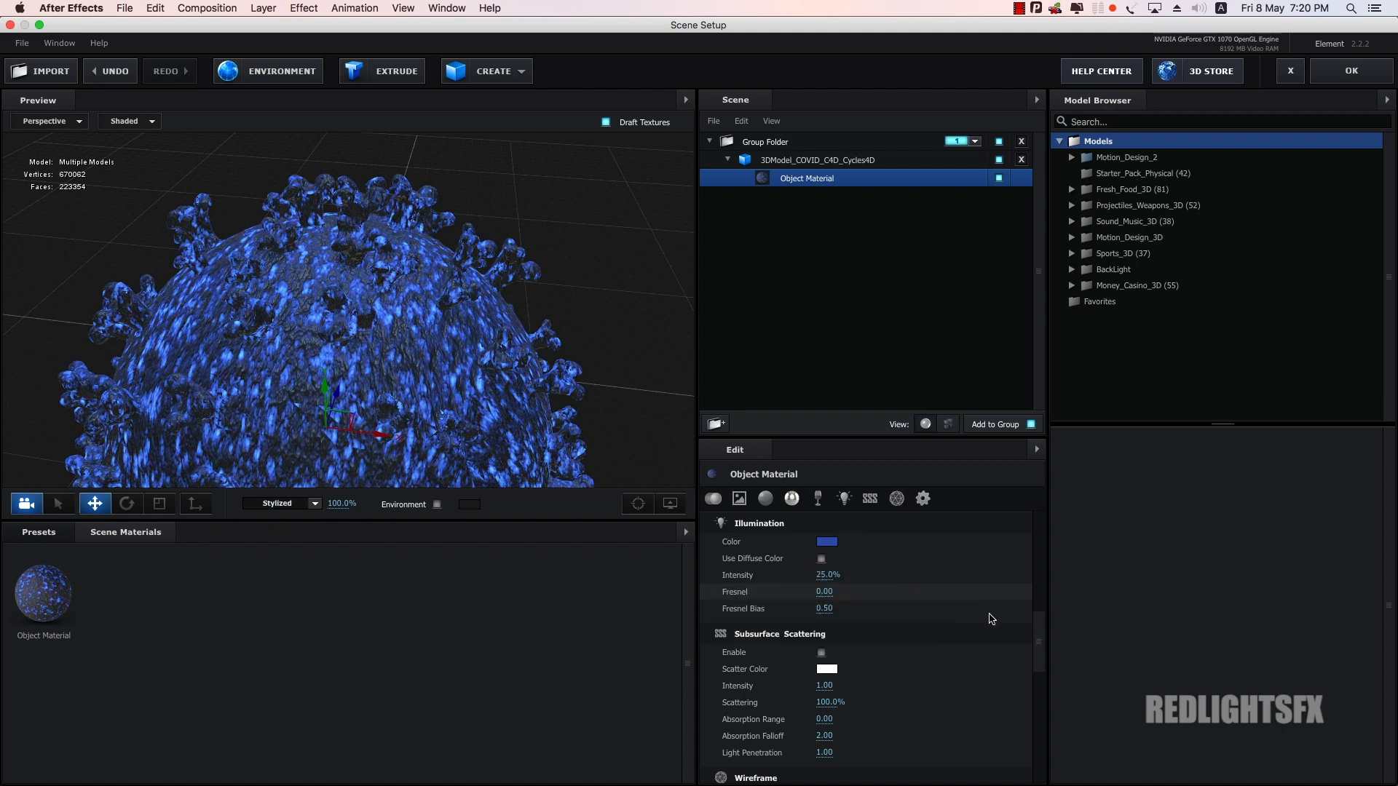
left_click_drag(1040, 642, 1040, 577)
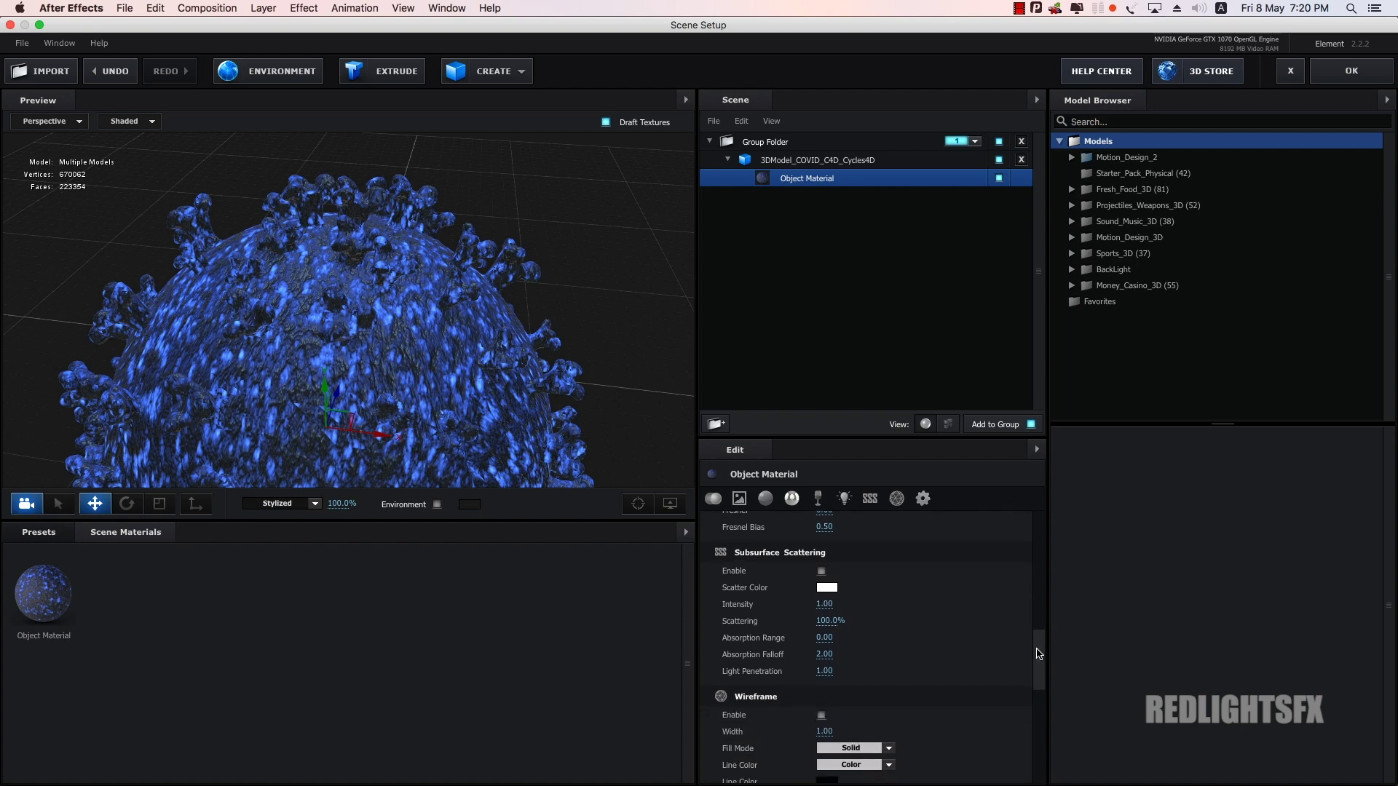
scroll(813, 578, "up", 5)
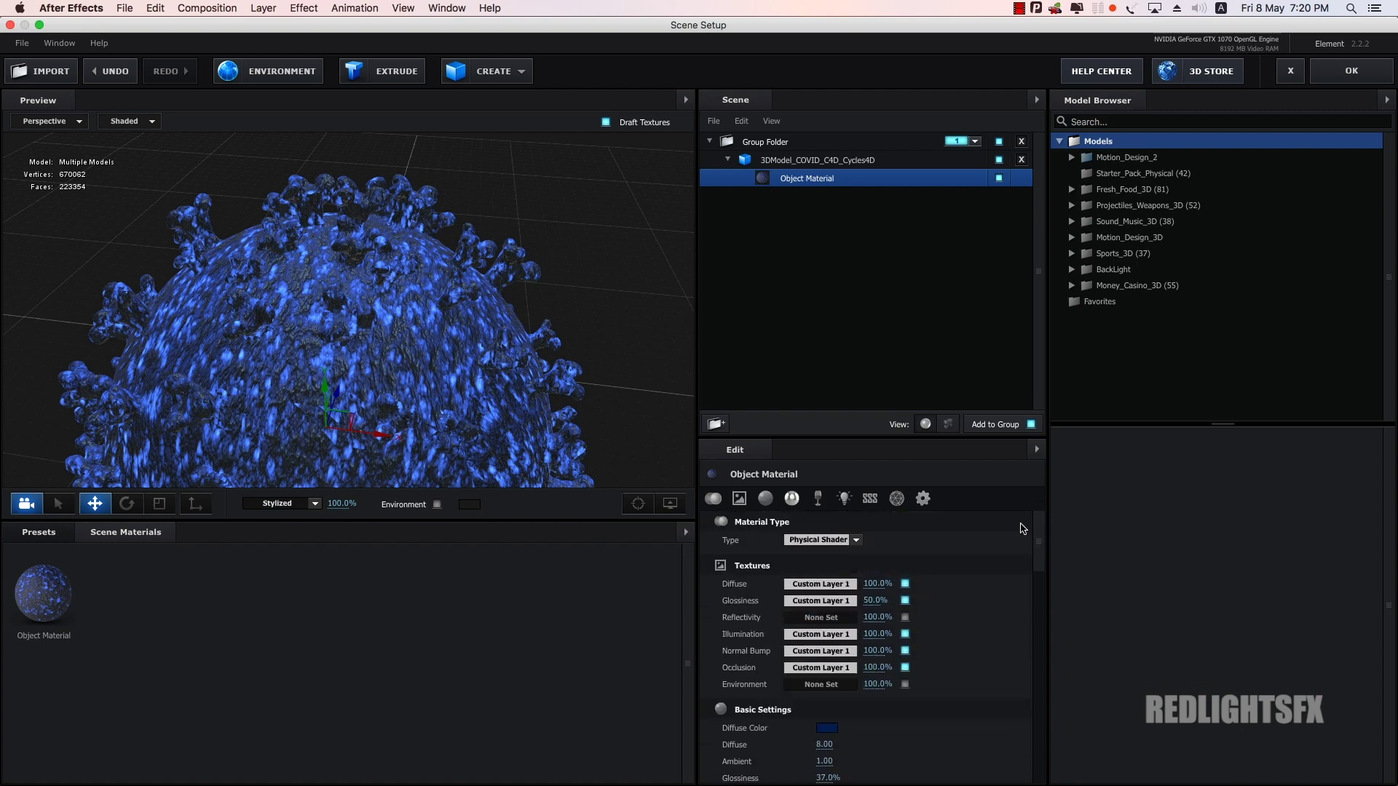
Step: Raise the black input level of the Diffuse texture channel for more contrast
left_click(820, 584)
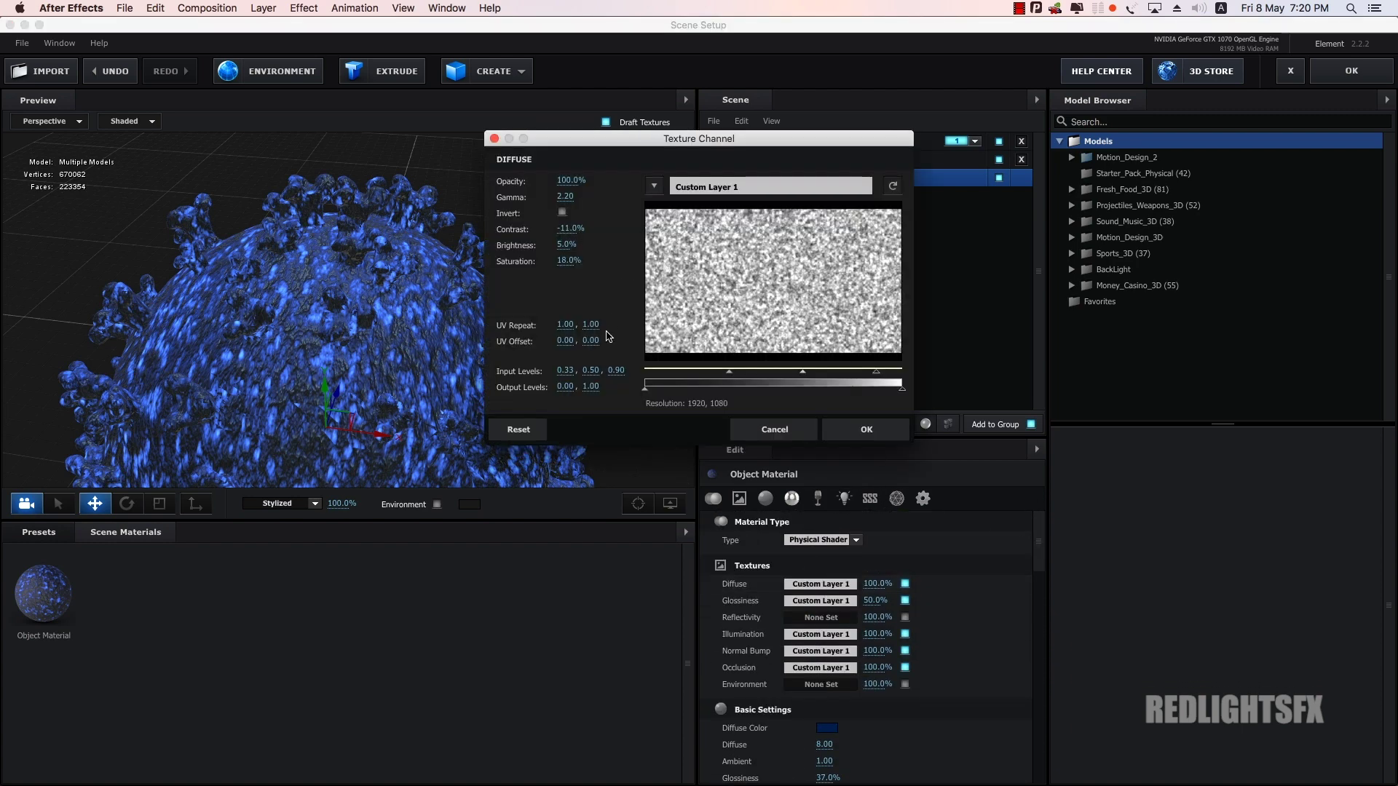
left_click(562, 211)
left_click(562, 212)
left_click_drag(566, 370, 605, 369)
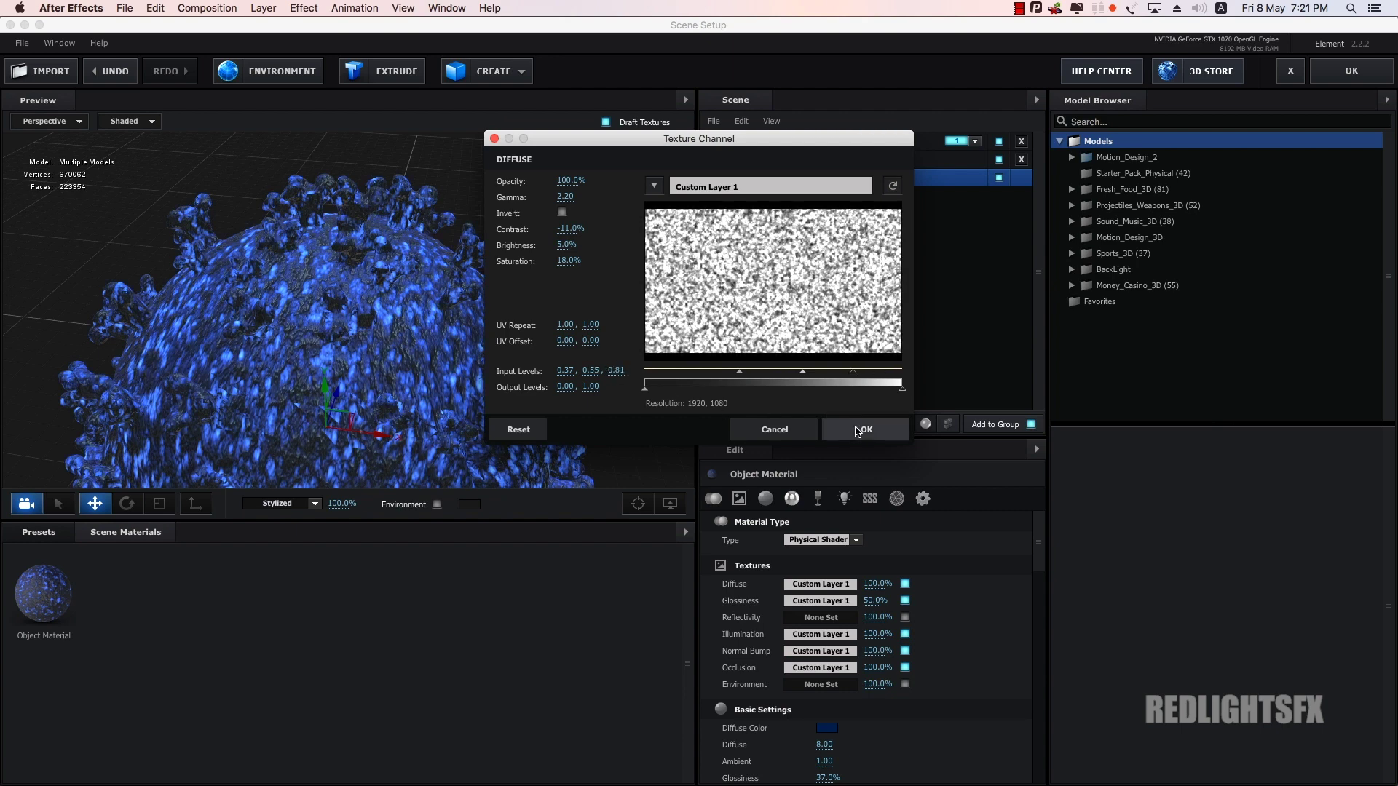
left_click(859, 431)
Step: Set the Occlusion texture channel's input levels to 0.37, 0.44 and 0.84
left_click(835, 668)
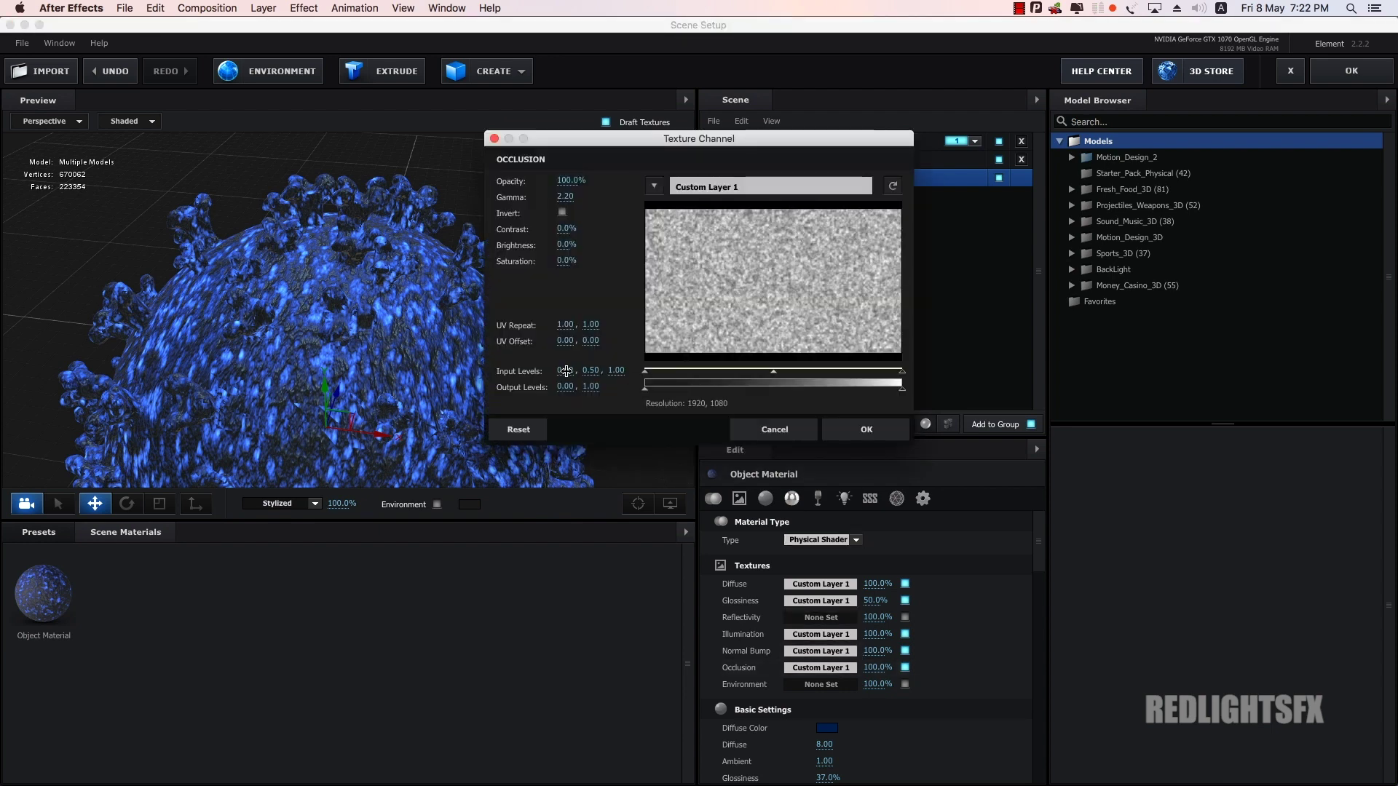
mouse_move(565, 370)
left_mouse_down()
mouse_move(562, 352)
mouse_move(516, 347)
left_mouse_up()
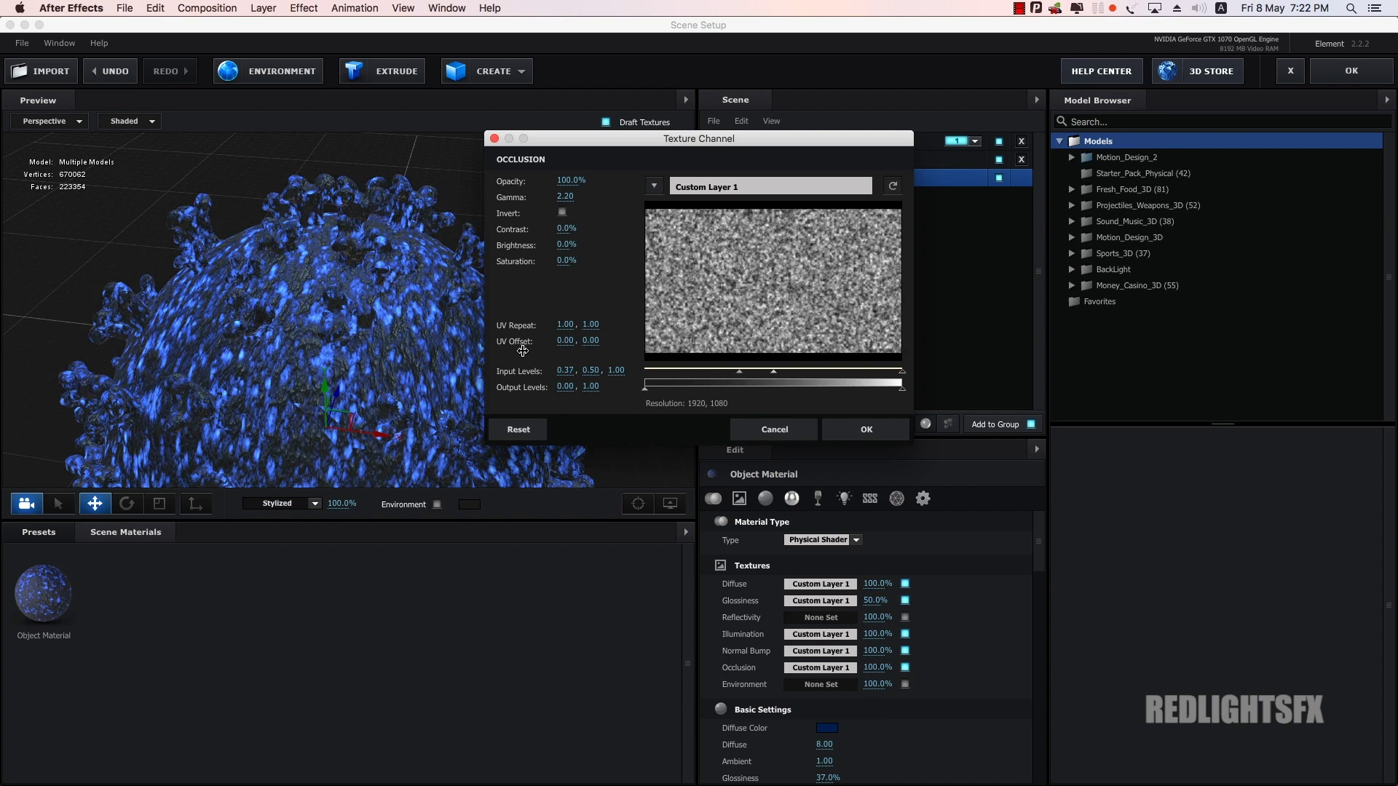
left_click_drag(597, 372, 587, 366)
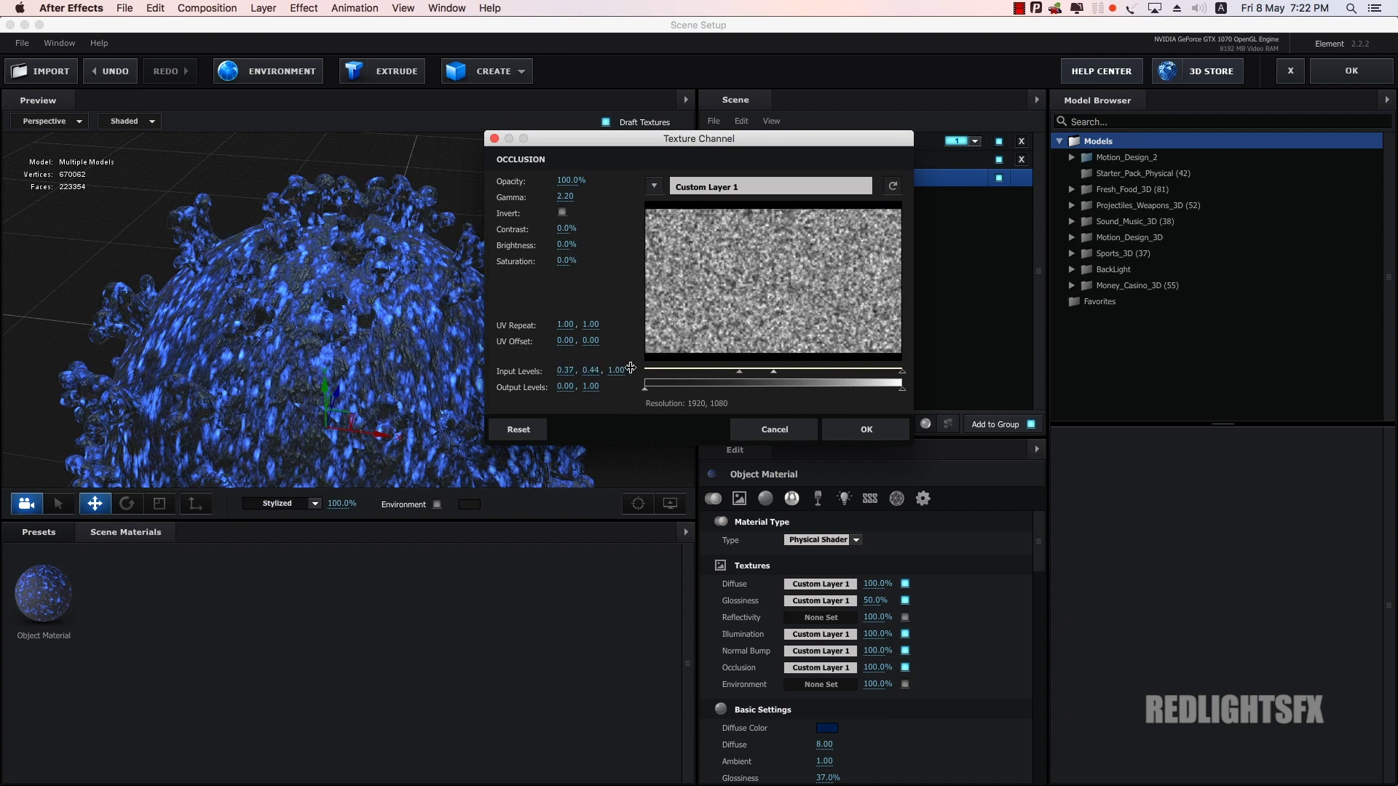
left_click_drag(631, 368, 610, 366)
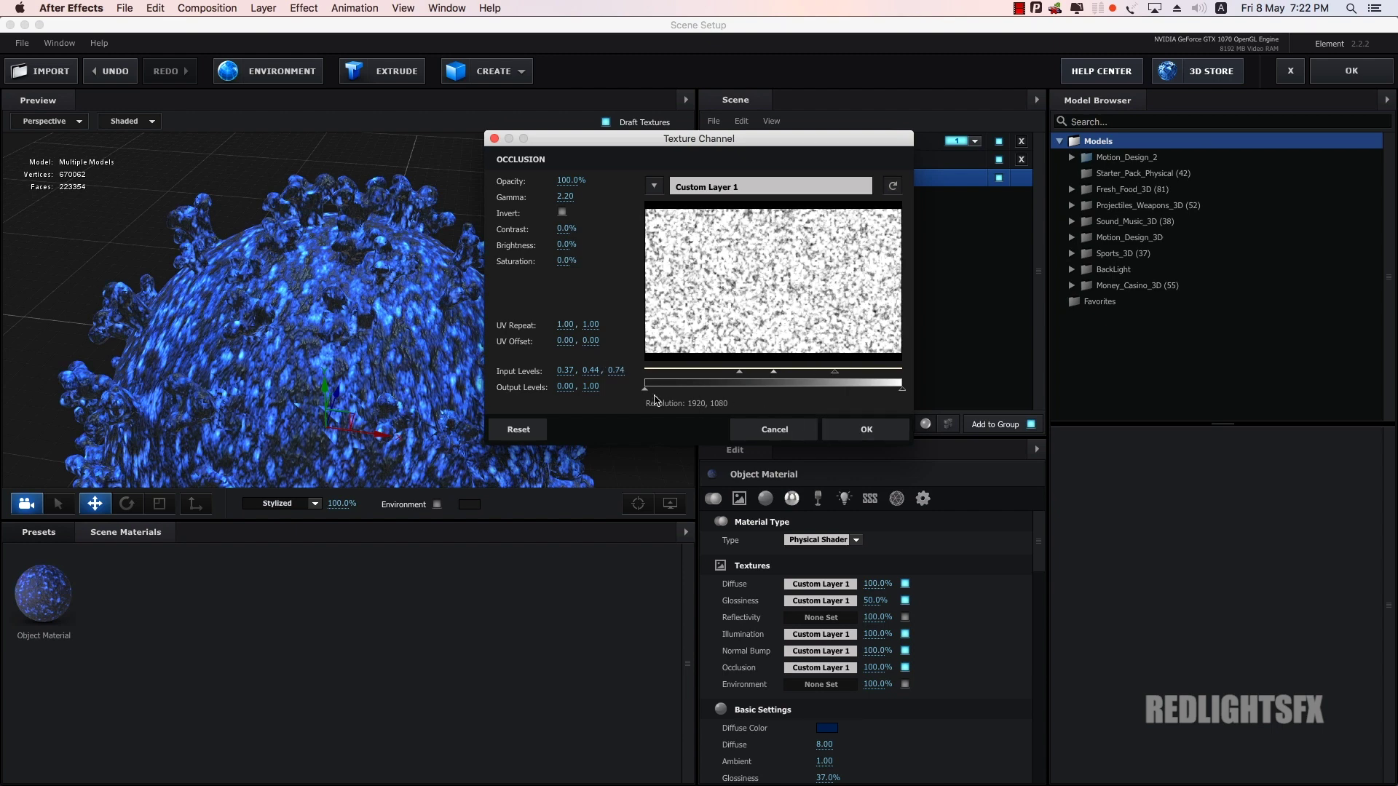
left_click_drag(617, 367, 632, 368)
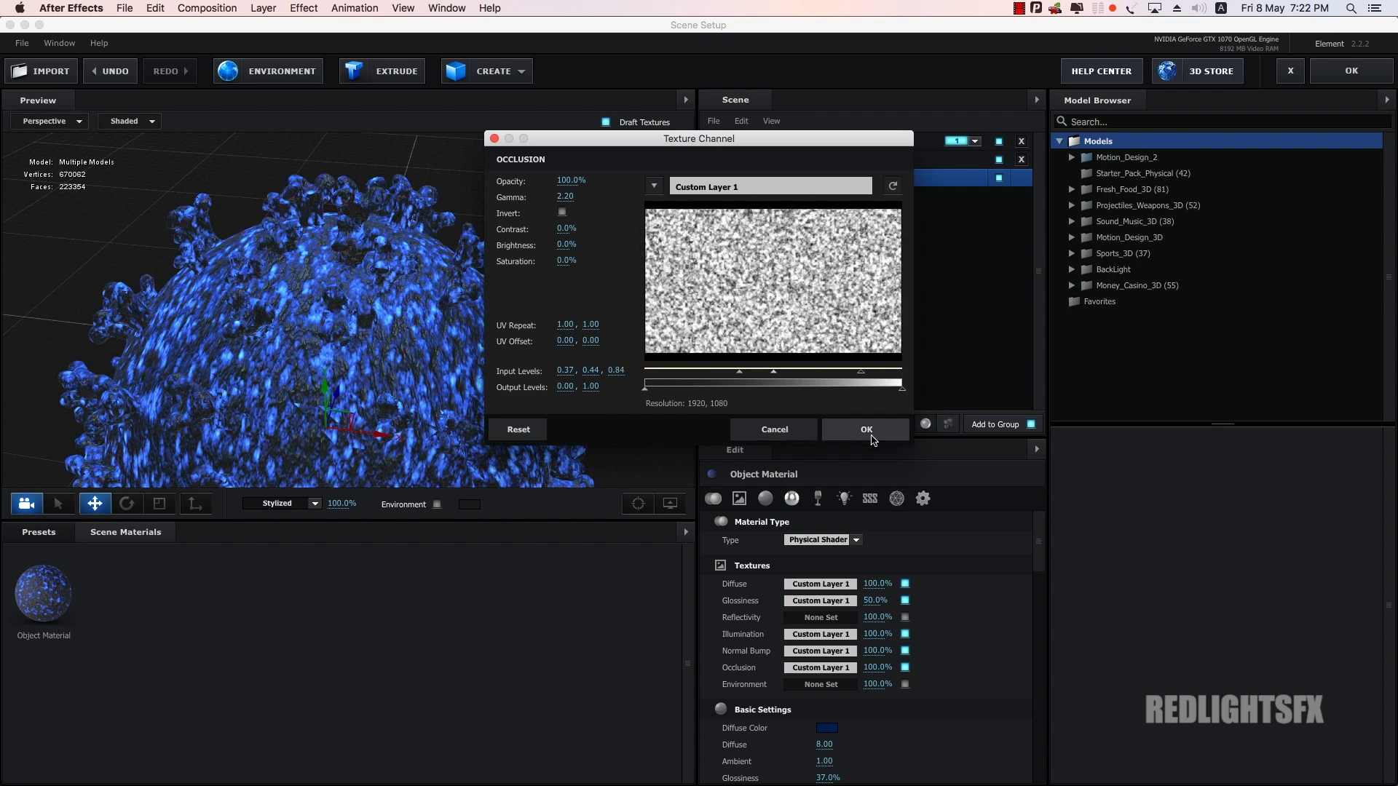
left_click(865, 431)
Step: Try the 360 and Dramatic lighting presets, then settle on Cinema
left_click(276, 504)
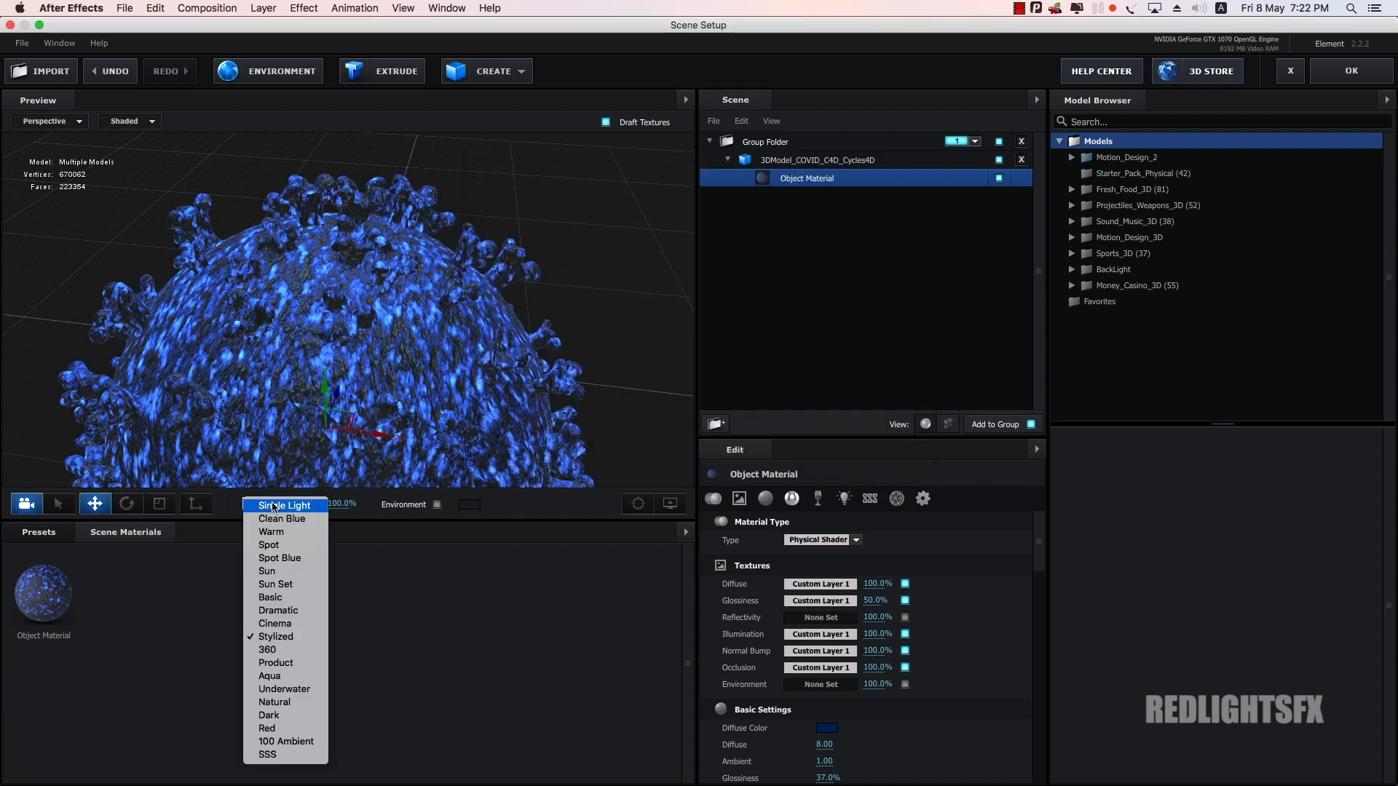
left_click(284, 649)
left_click(270, 503)
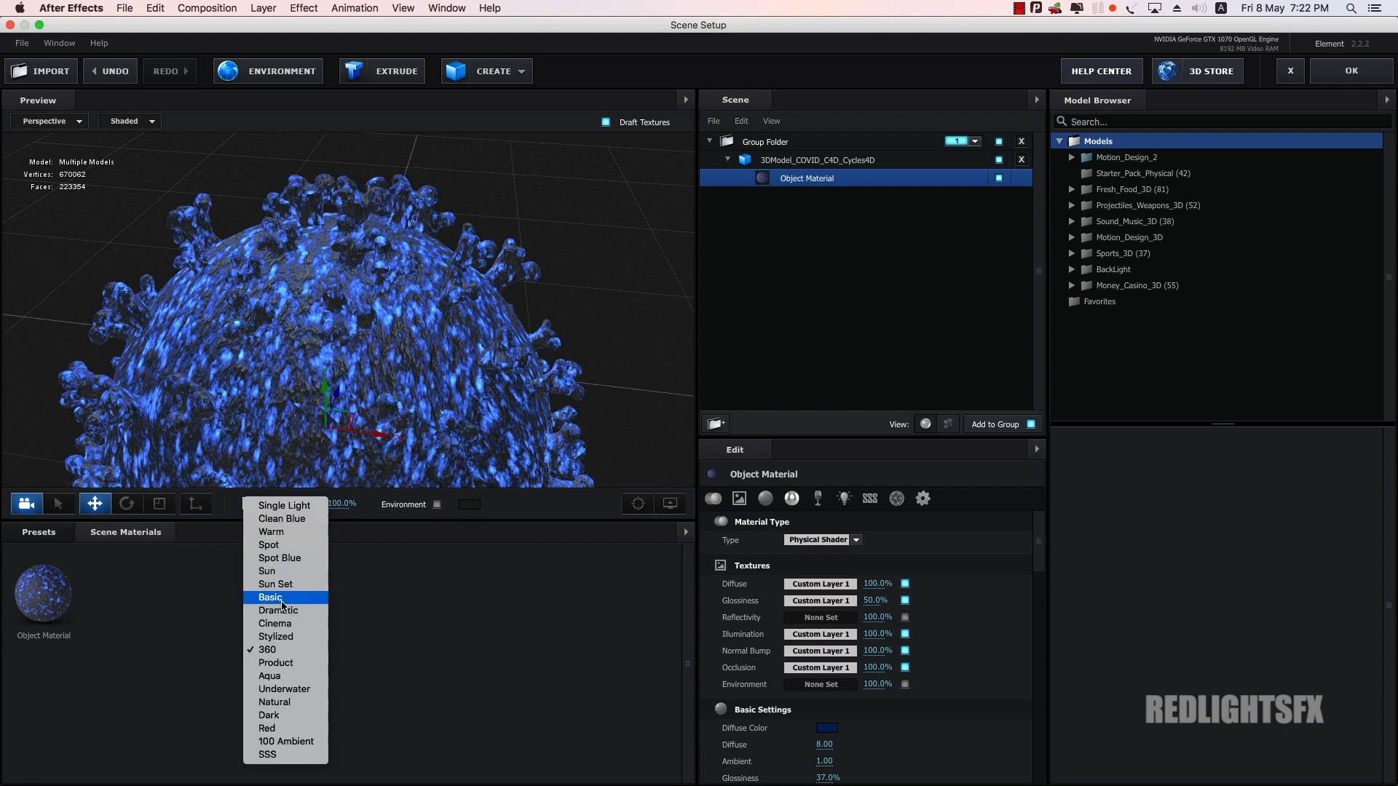
left_click(287, 610)
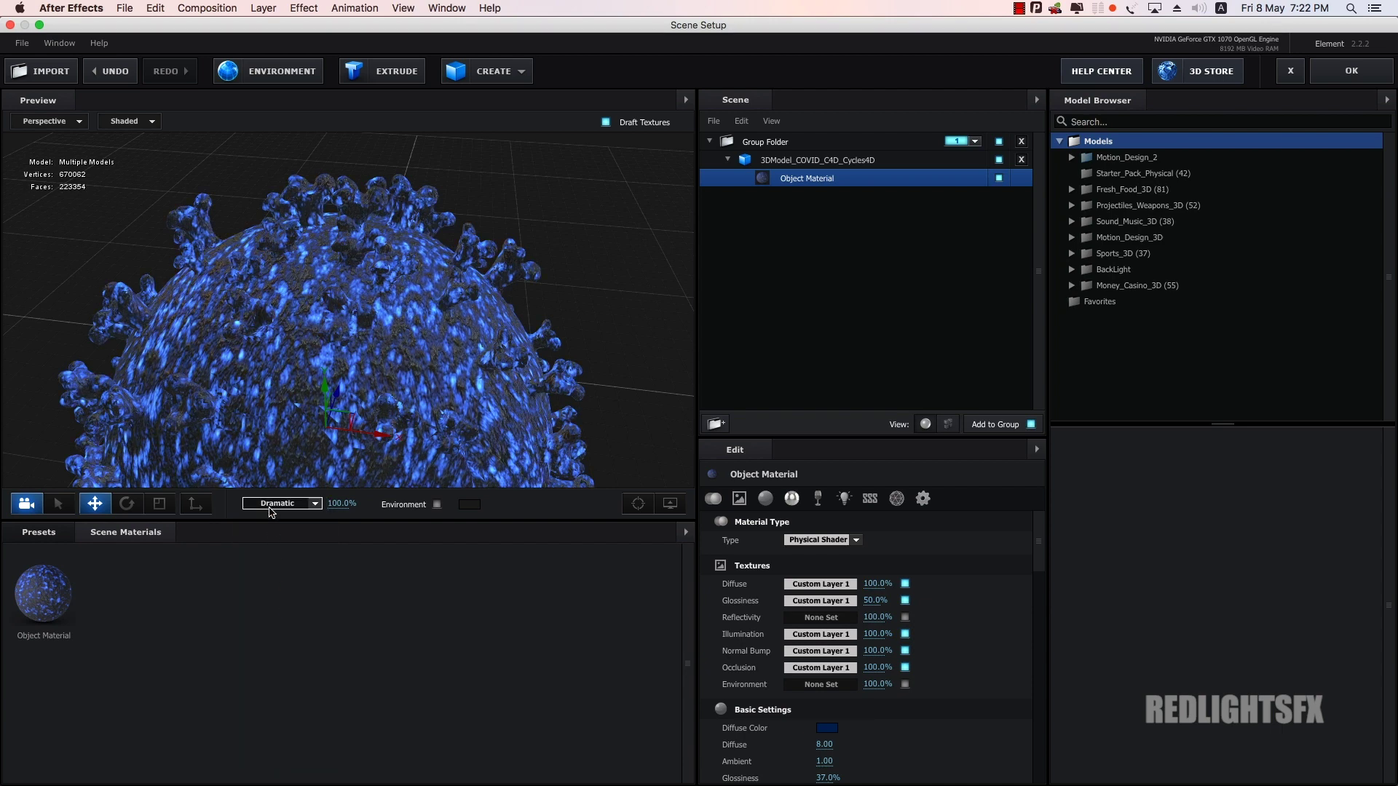
left_click(275, 503)
left_click(280, 625)
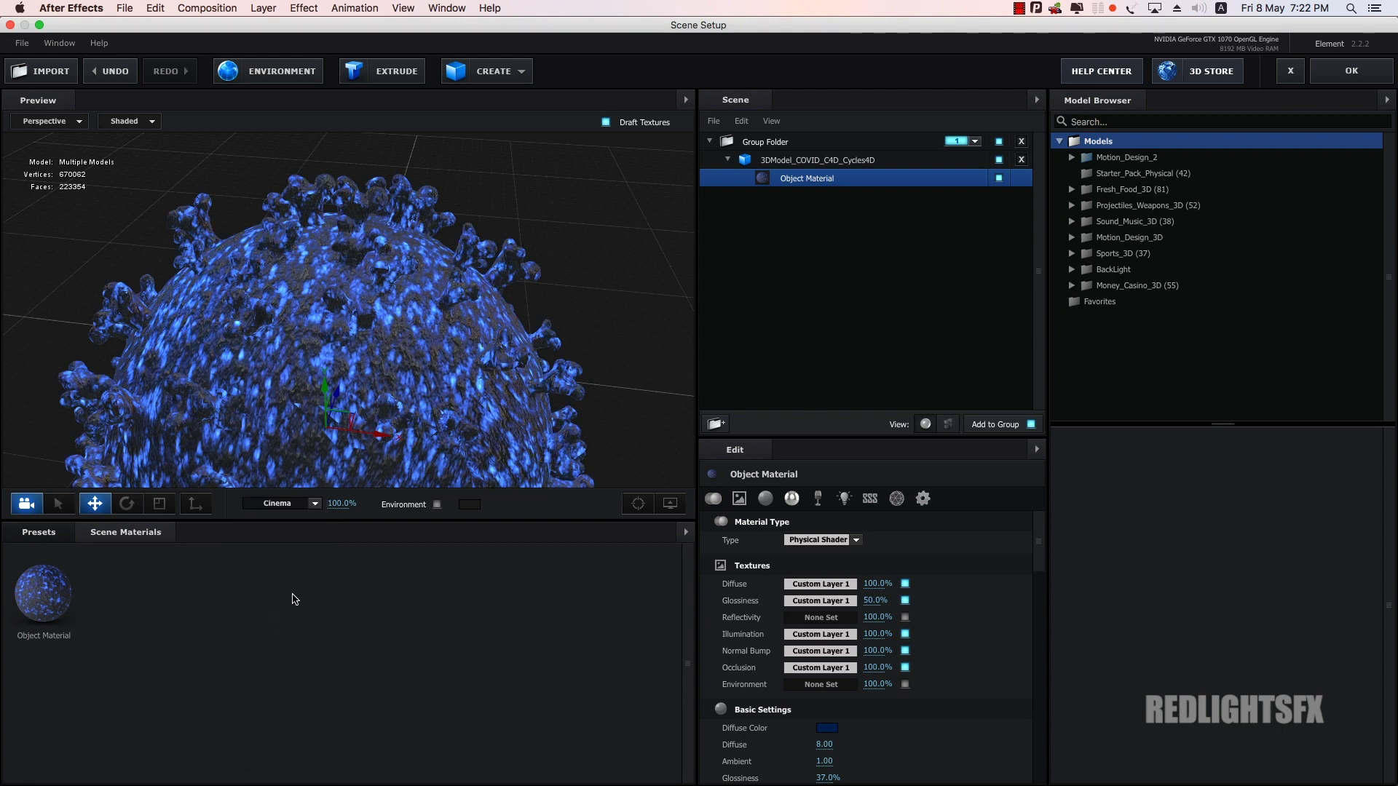
Step: Set the Cinema lighting intensity to 80% and apply the scene back to After Effects
left_click(342, 503)
type("150")
key("Return")
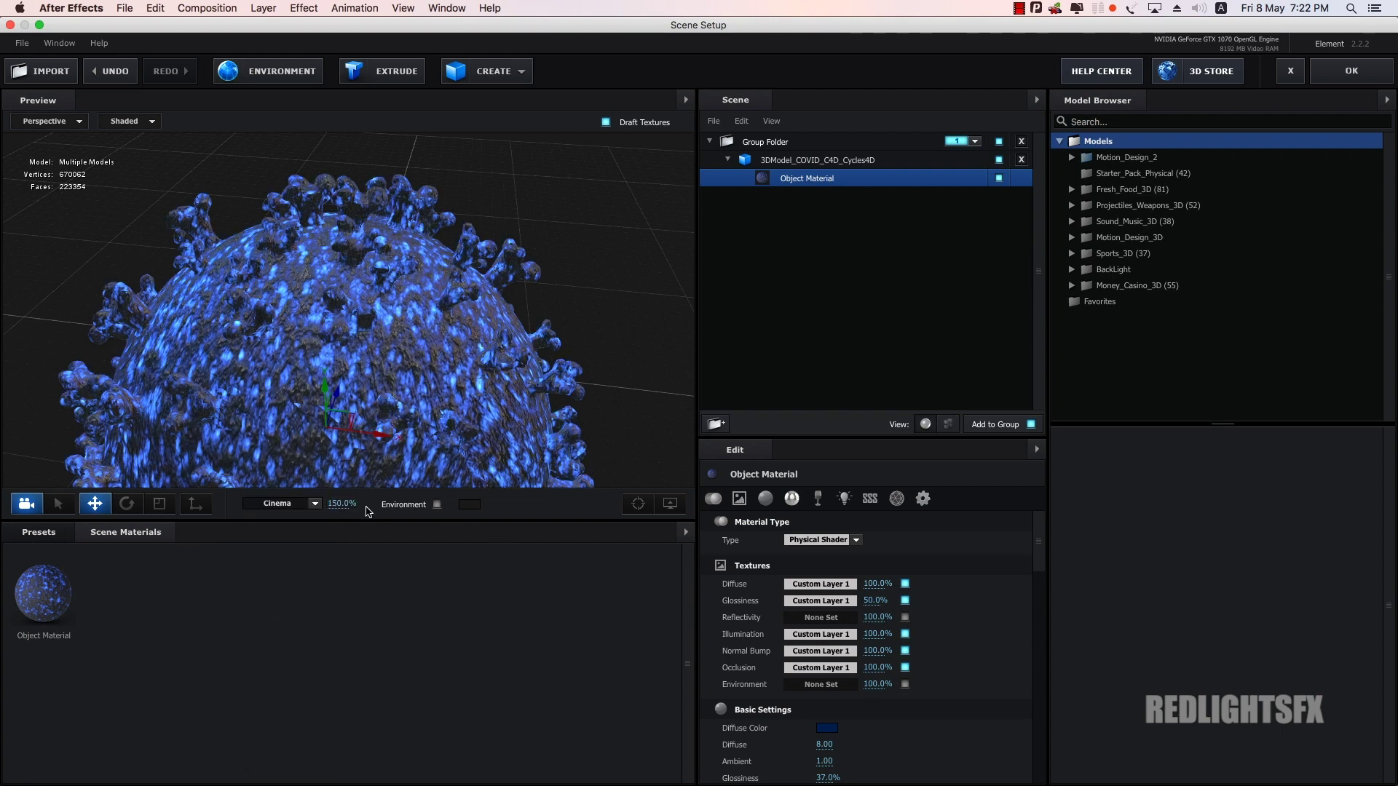
left_click(341, 503)
type("80")
key("Return")
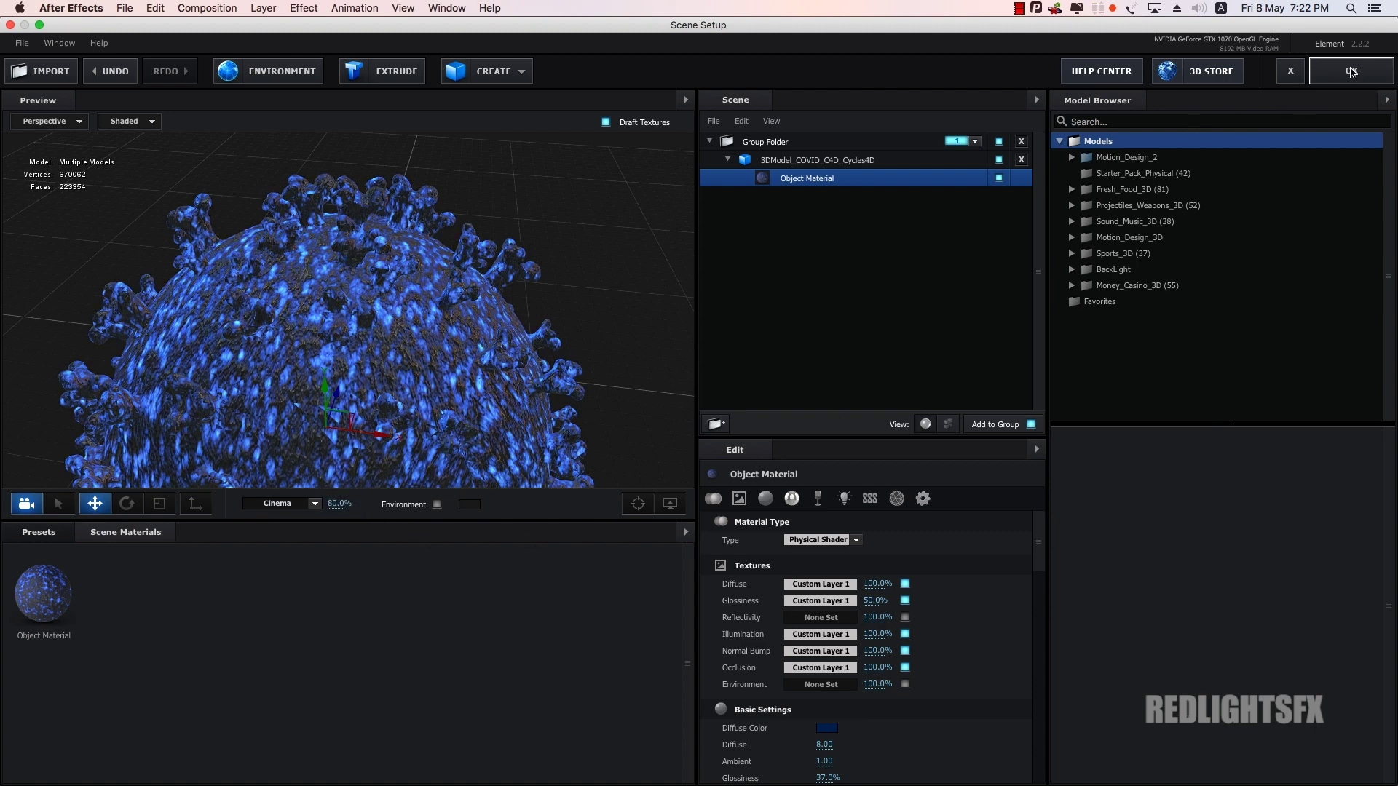
left_click(1351, 72)
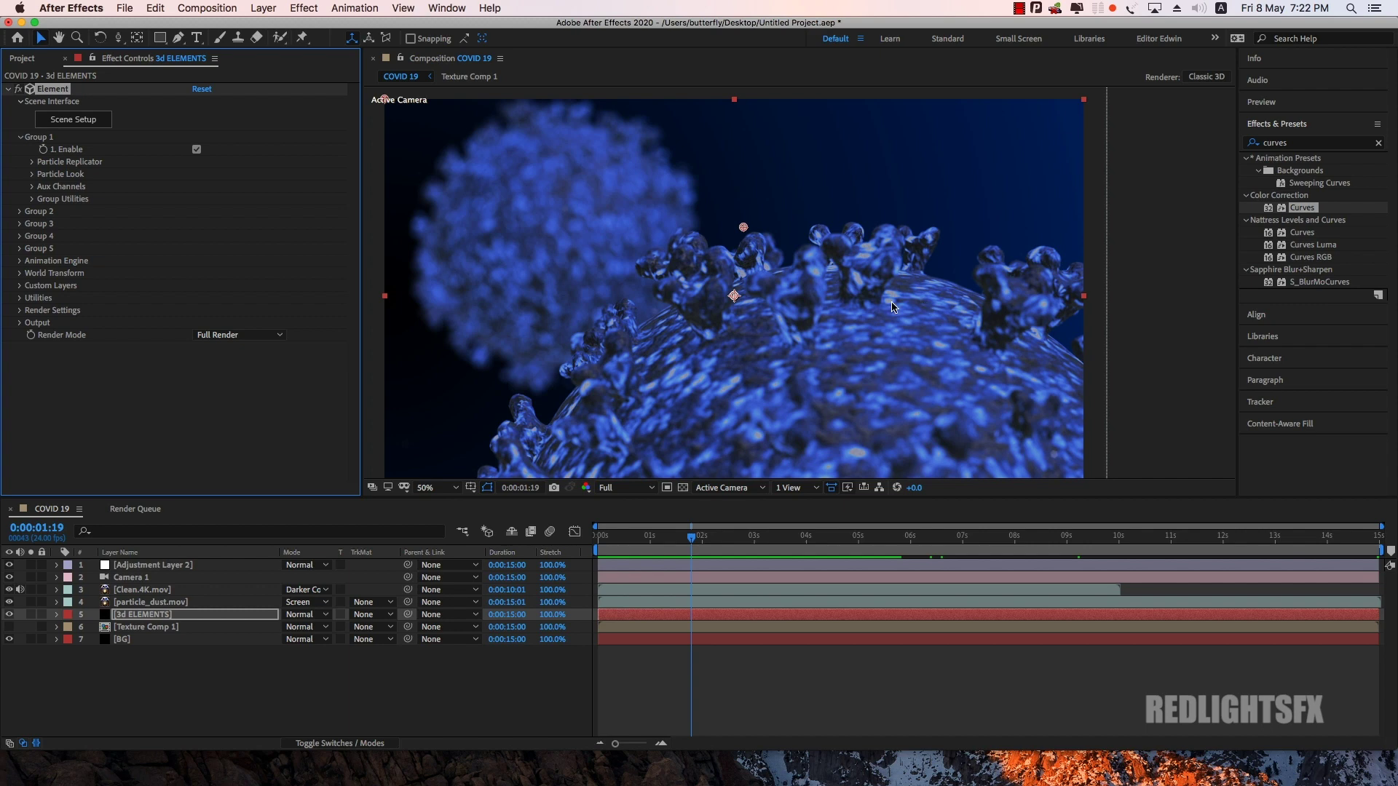
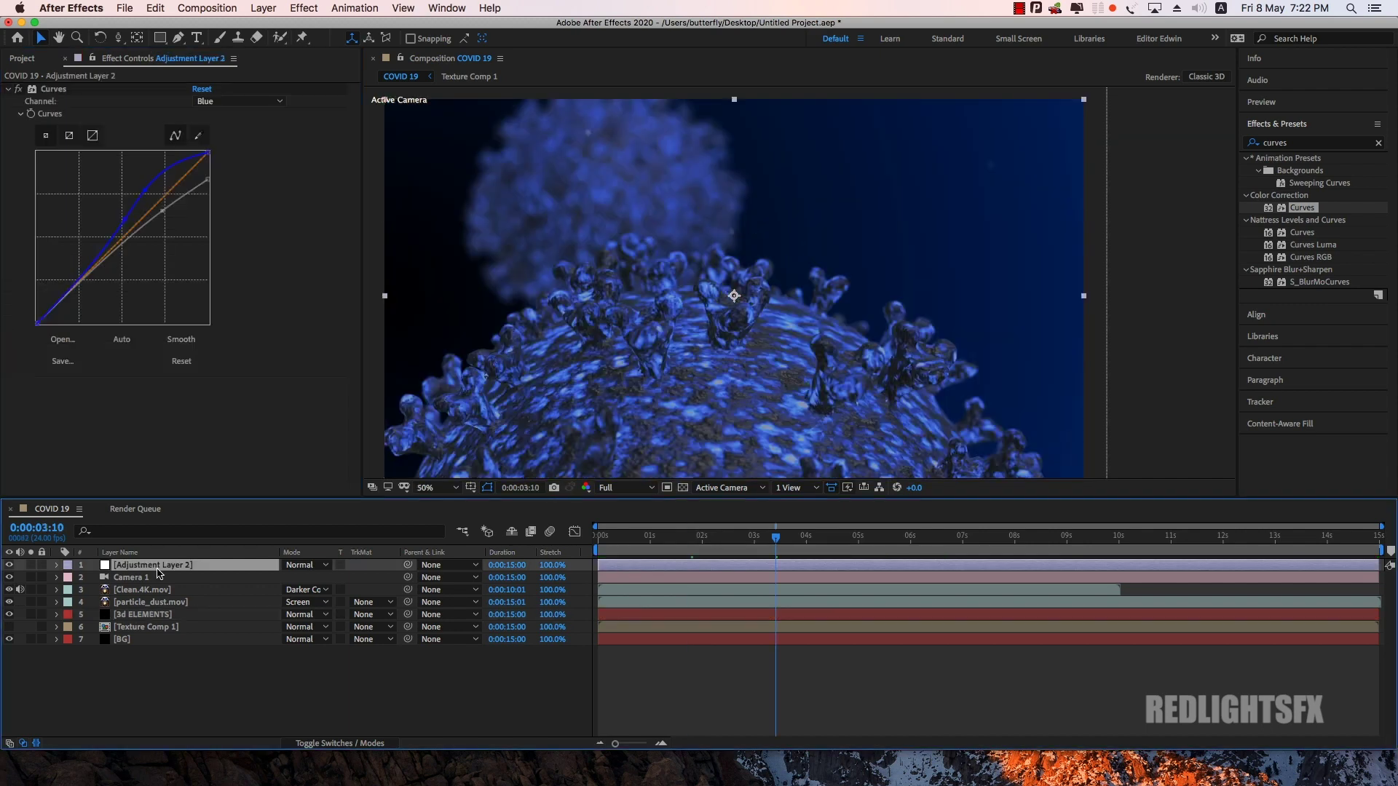
Step: Pull down the RGB curve in Adjustment Layer 2's Curves to darken the COVID 19 shot
left_click(97, 275)
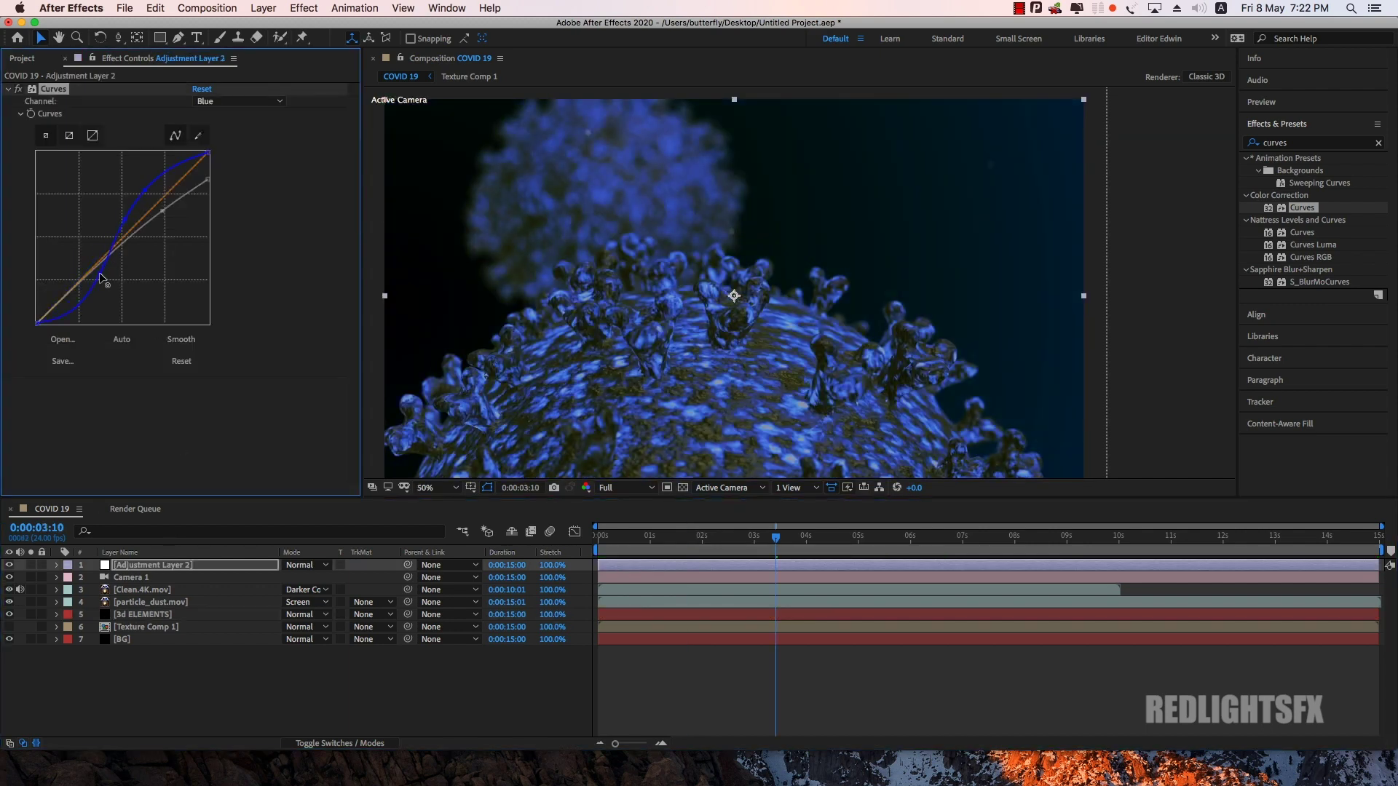
left_click_drag(123, 243, 116, 264)
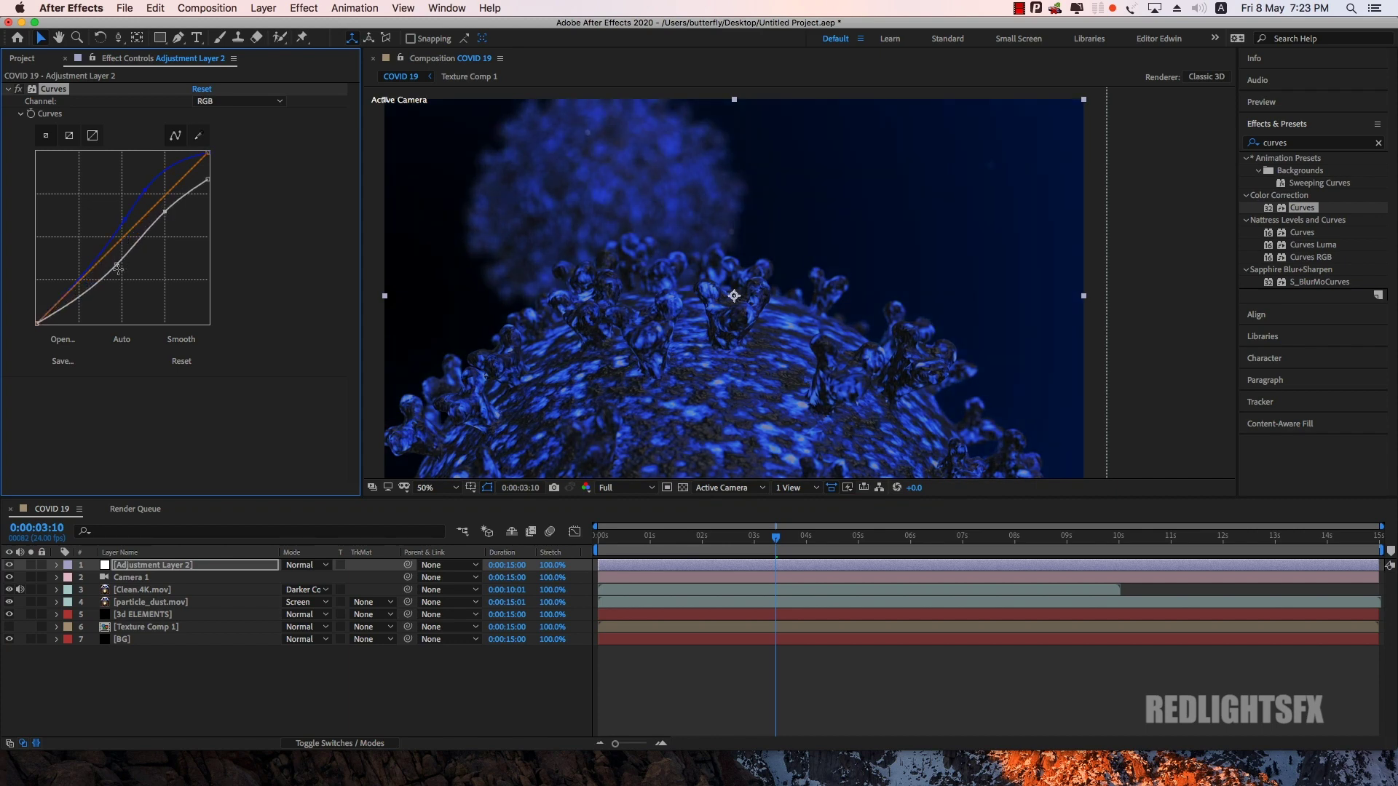
left_click_drag(117, 265, 115, 265)
left_click(267, 682)
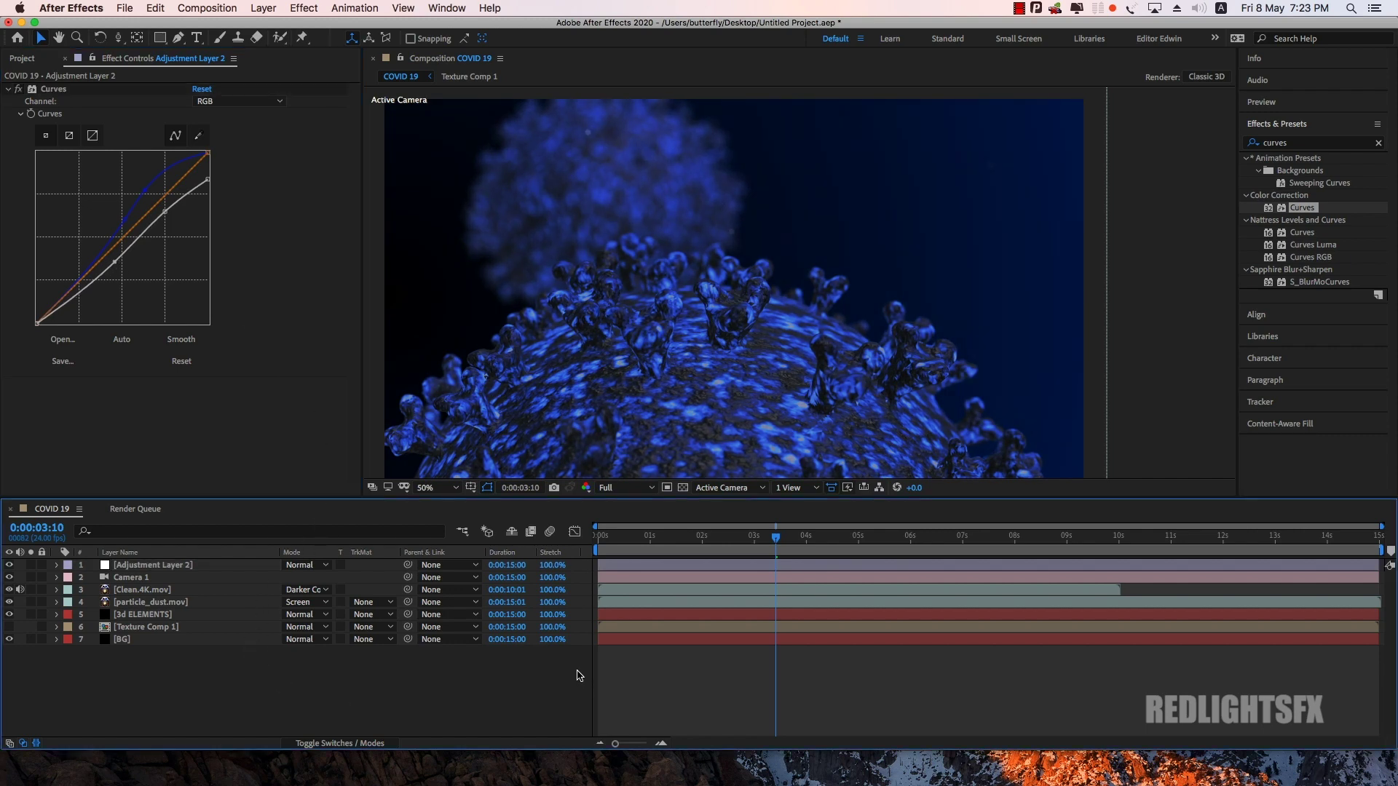
Step: Add Adjustment Layer 3 and apply the Sharpen effect with Amount 40
right_click(321, 690)
mouse_move(387, 627)
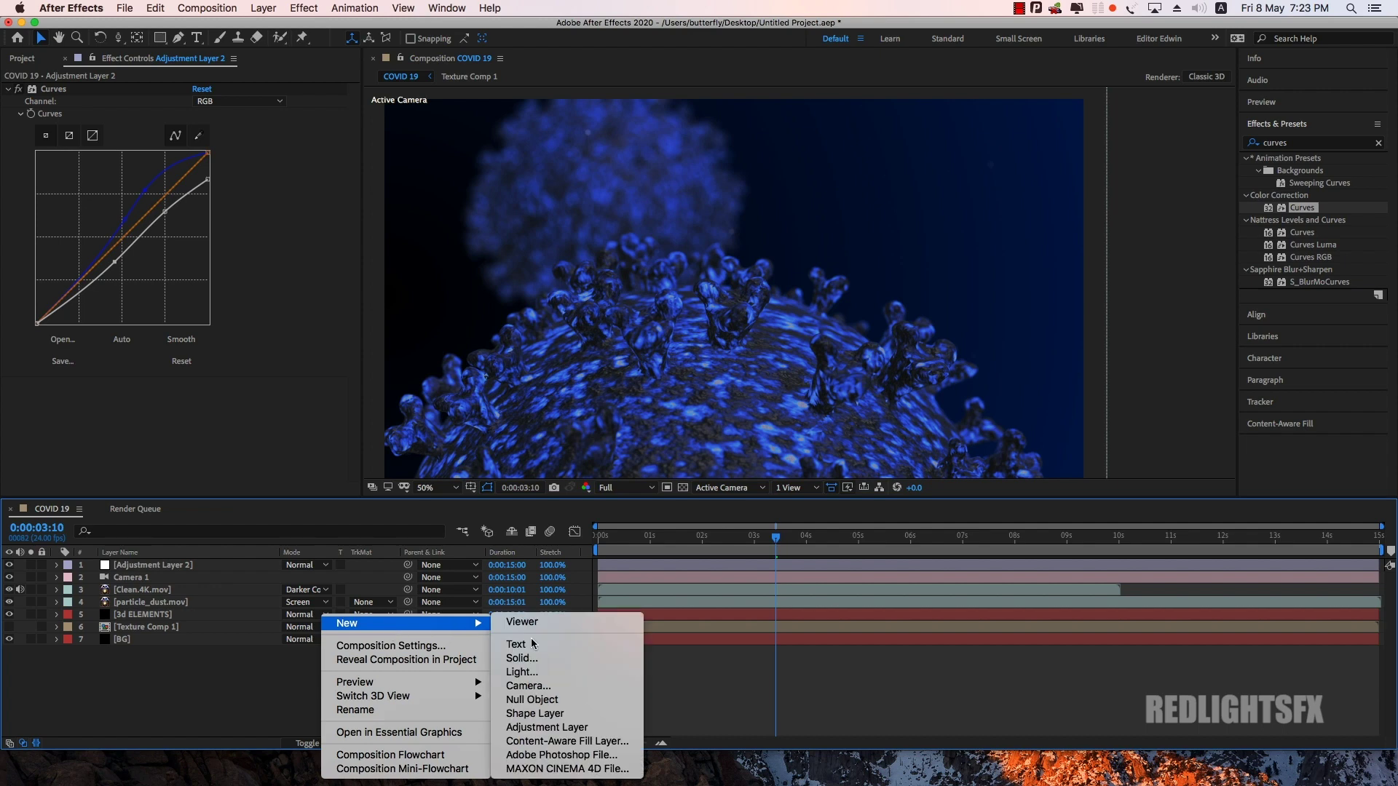
left_click(564, 728)
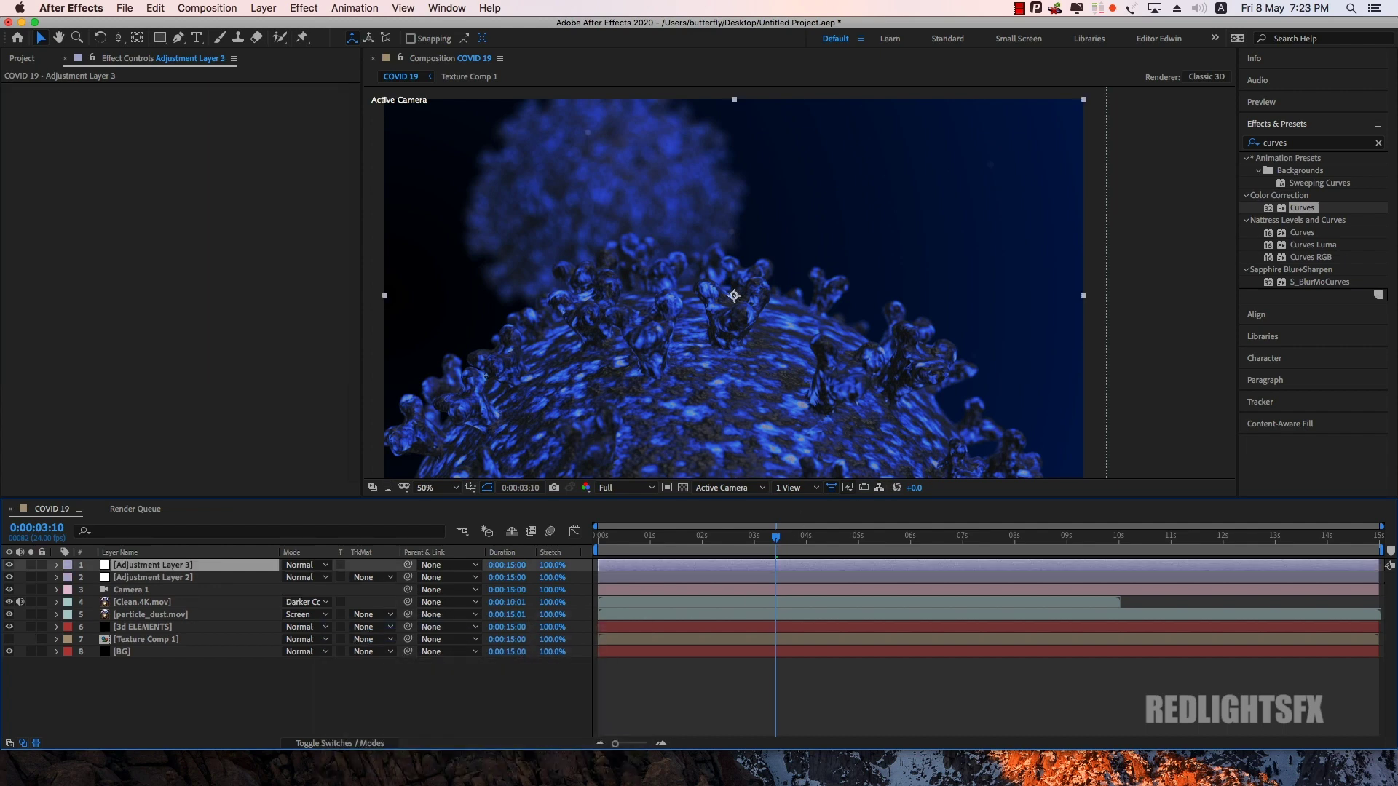
left_click(1378, 143)
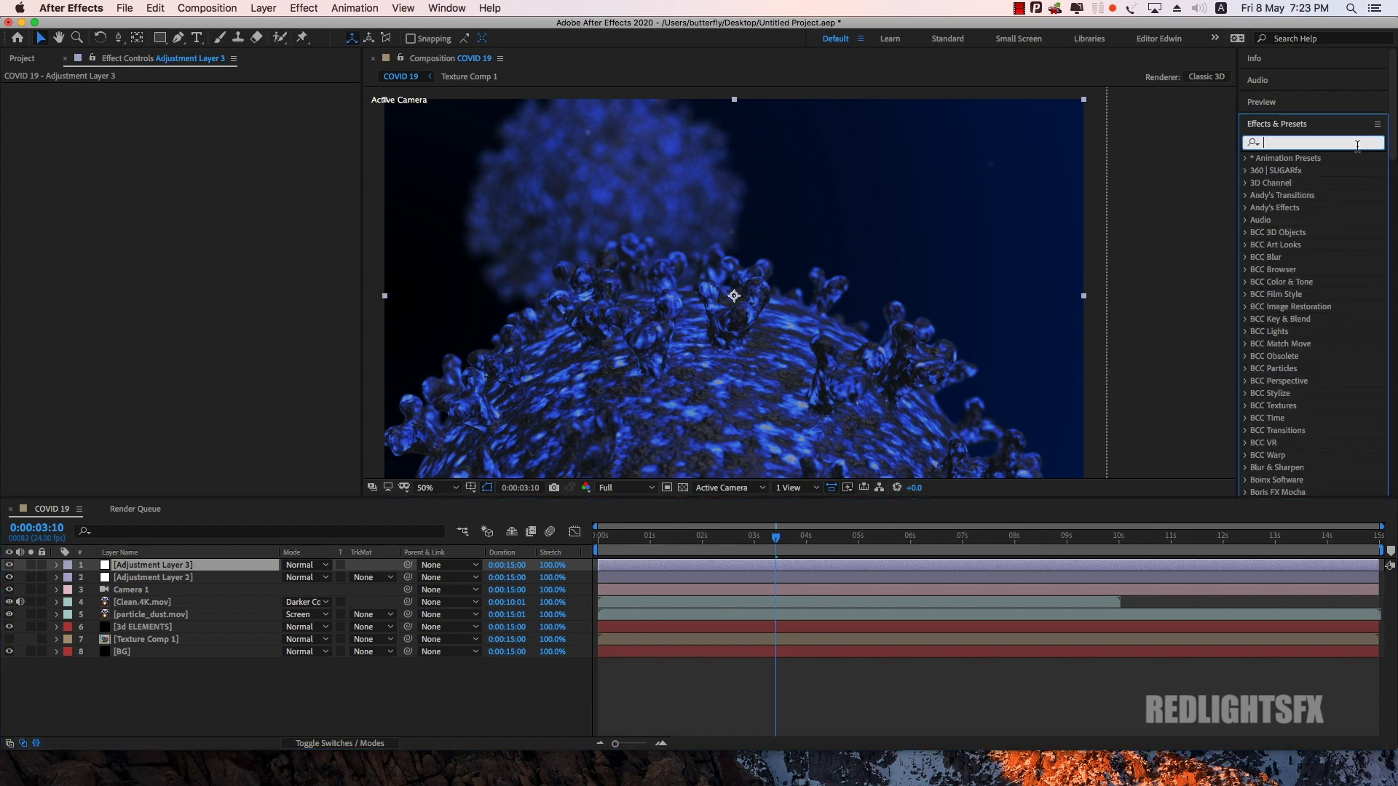
type("shar")
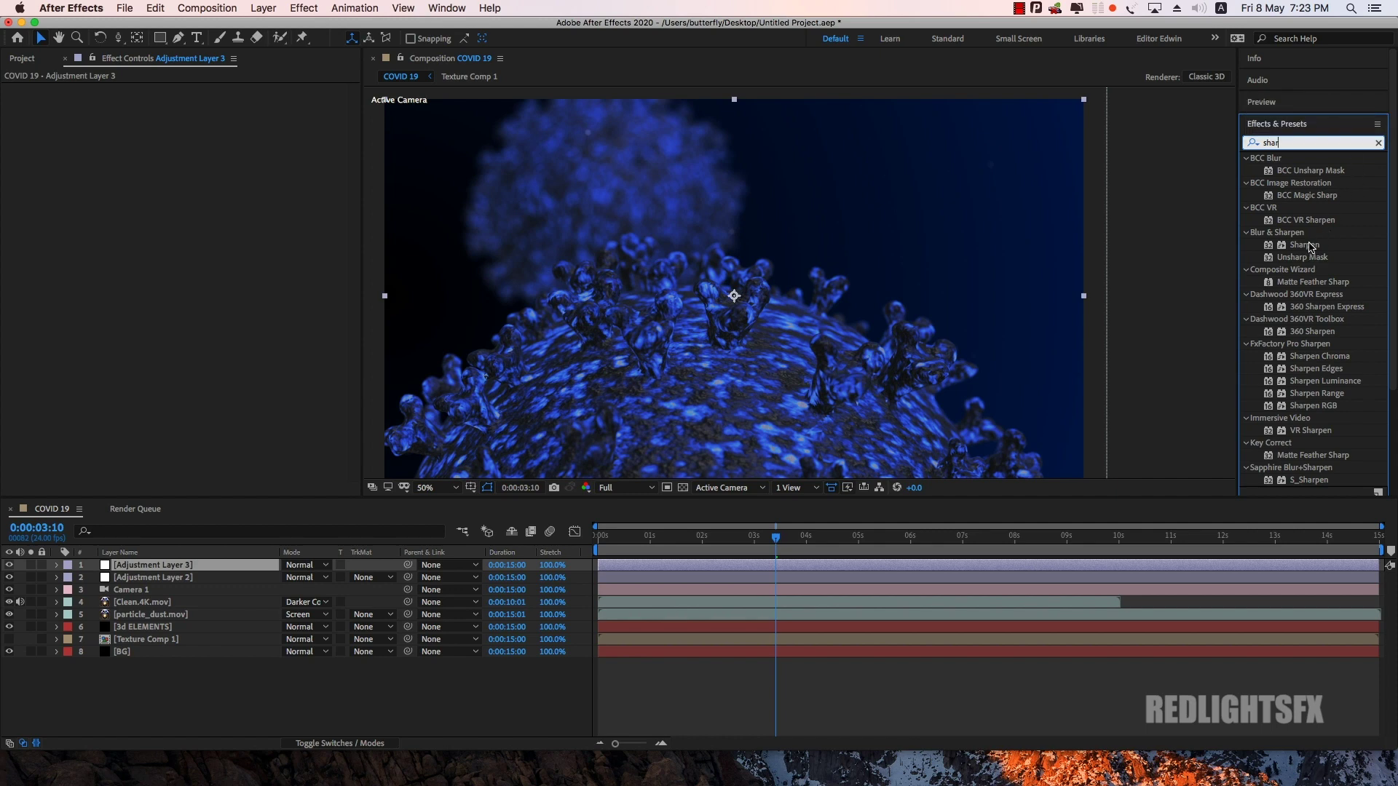
left_click_drag(1309, 247, 146, 568)
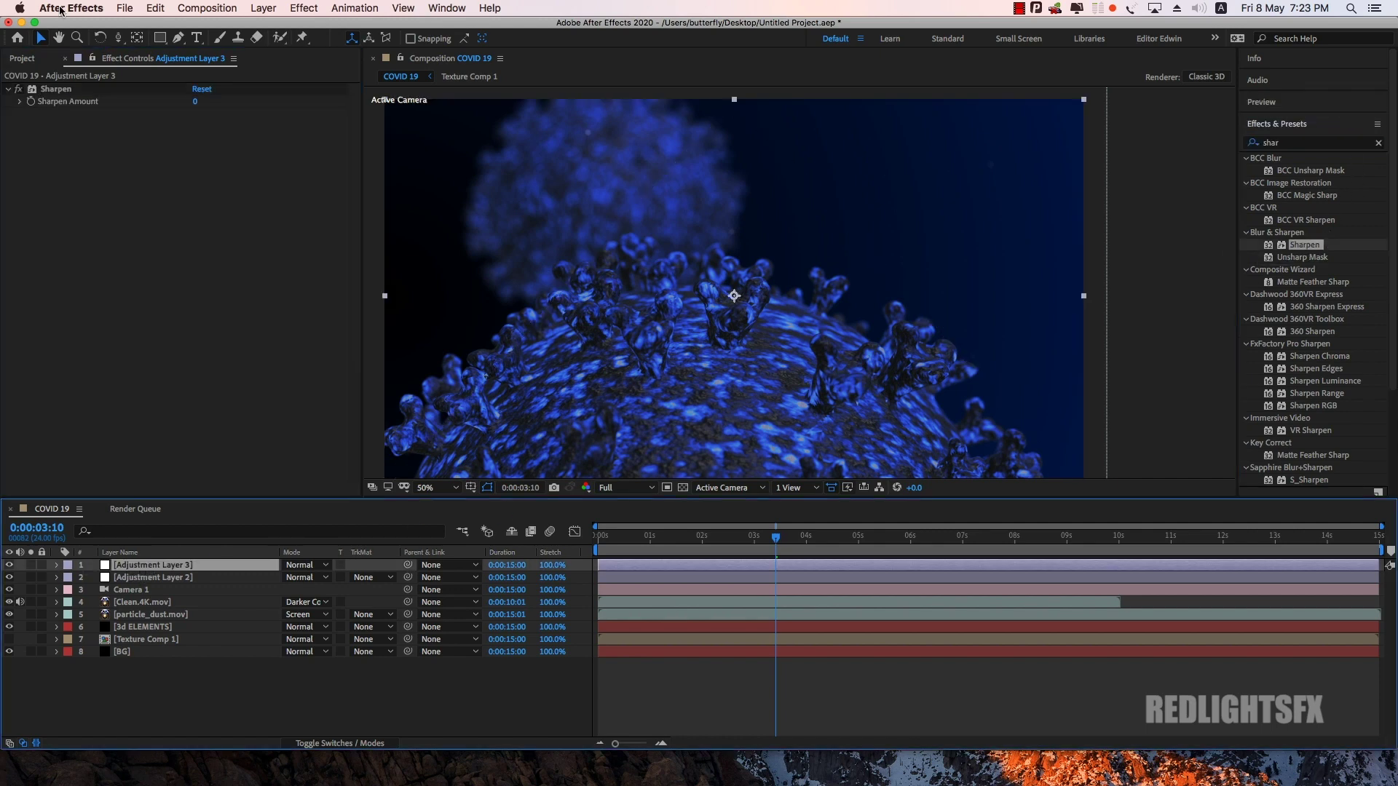
left_click(195, 101)
type("40")
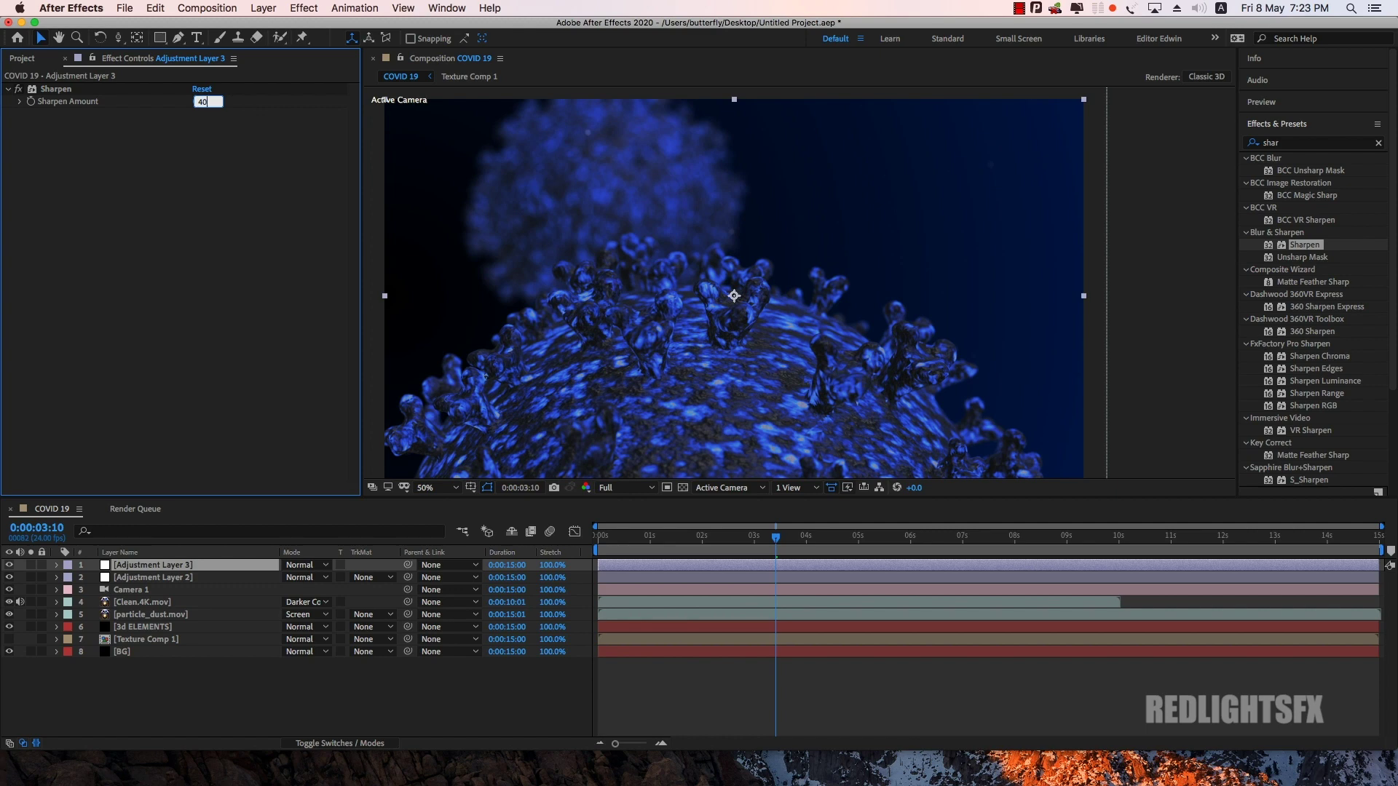
key("Return")
Step: Check the sharpening at full size near 1 and 4 seconds, then select 3d ELEMENTS
left_click(437, 717)
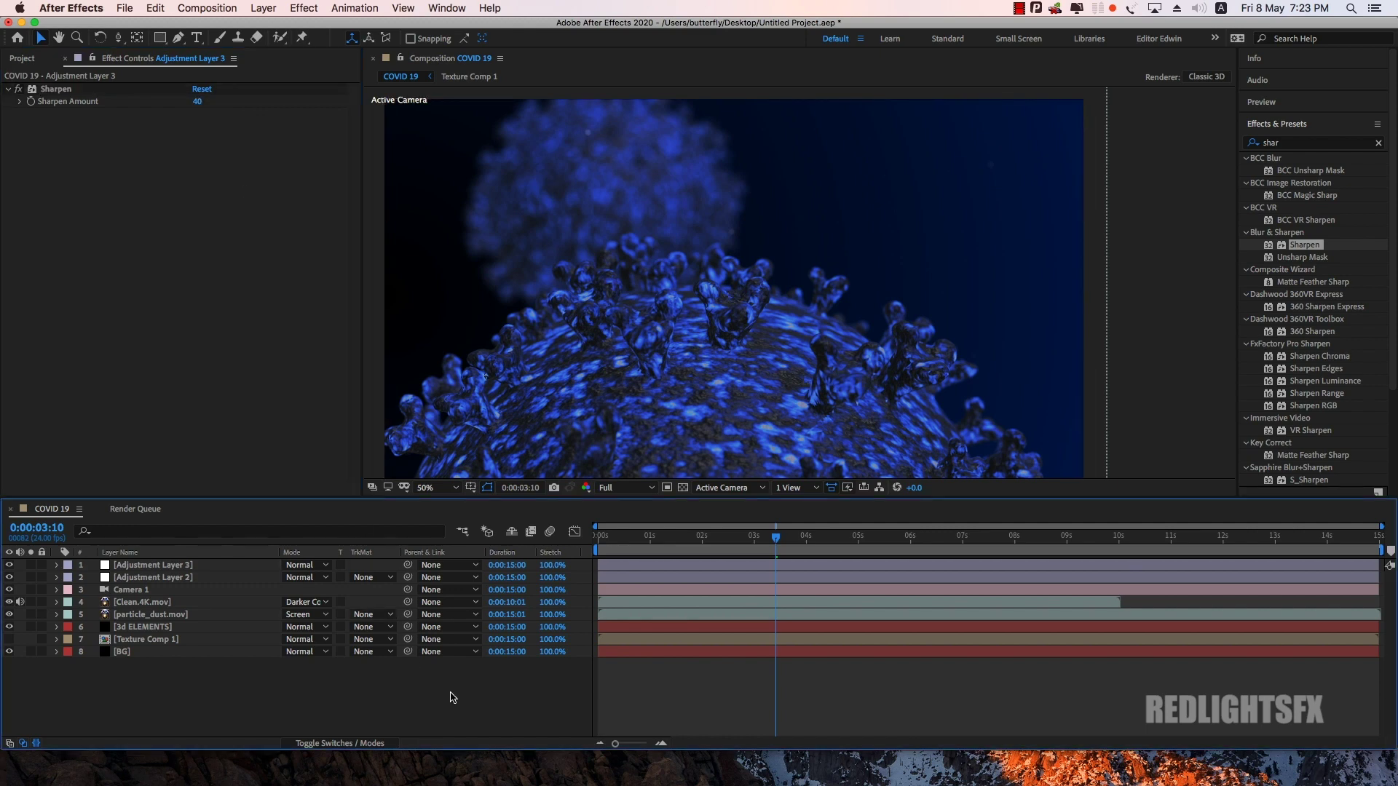
left_click_drag(702, 548, 692, 548)
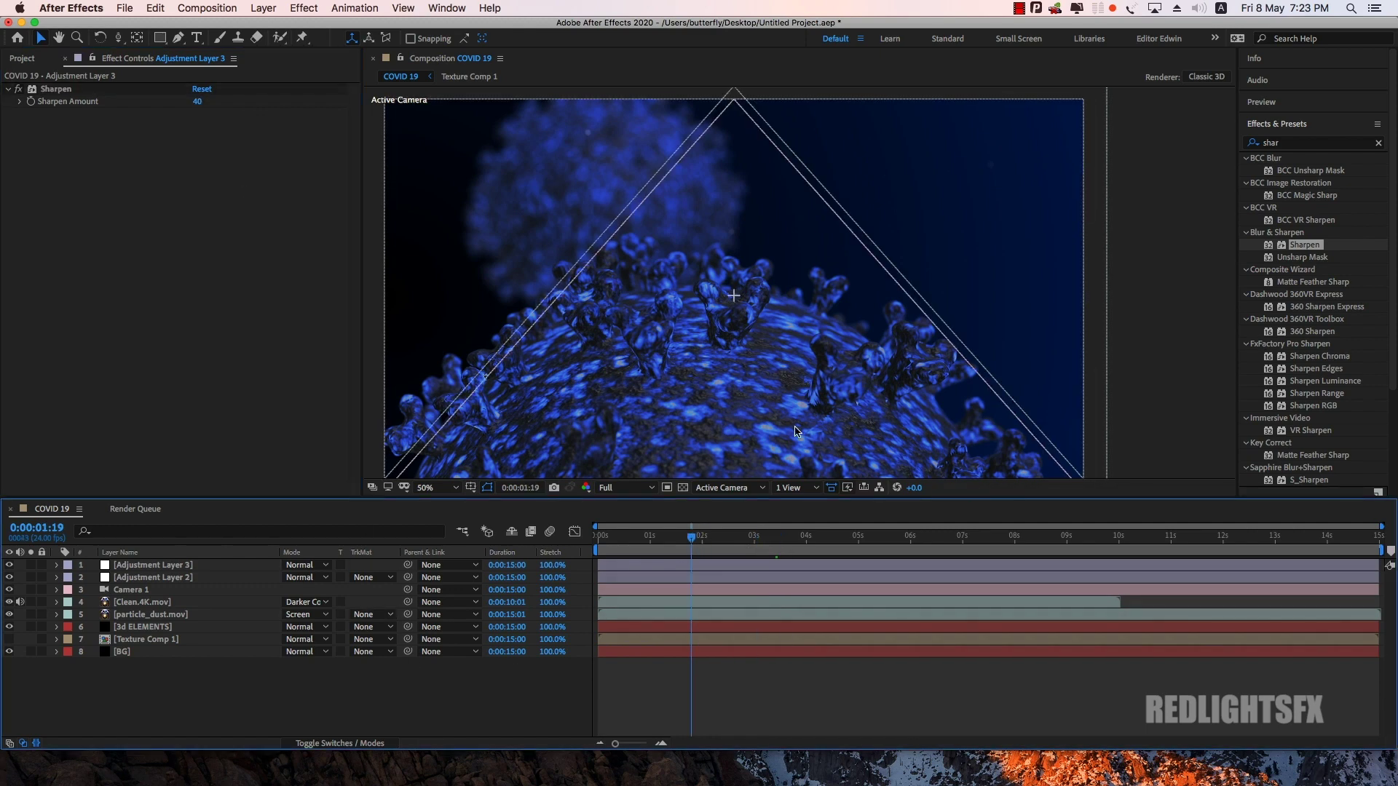
scroll(796, 432, "down", 2)
key("slash")
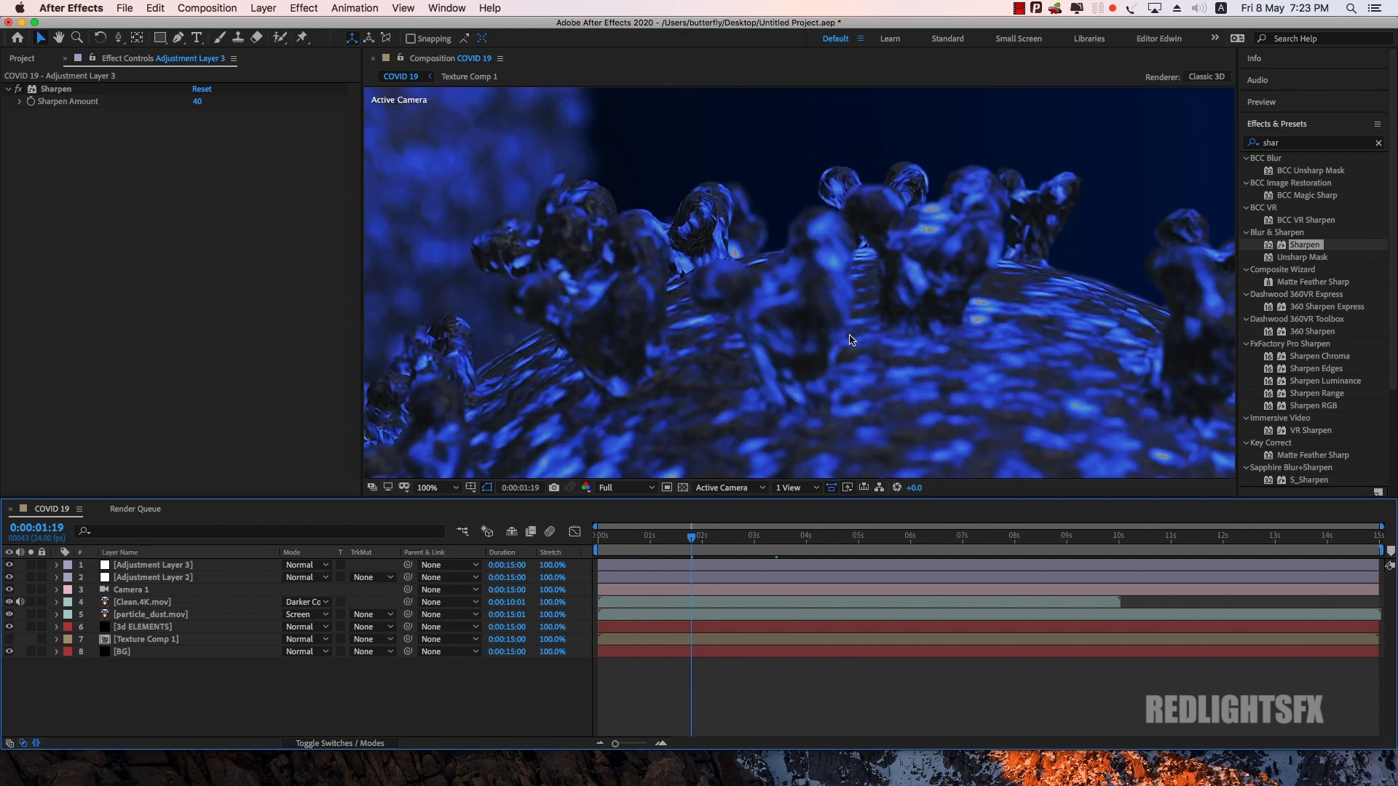
left_click_drag(713, 542, 806, 543)
scroll(806, 419, "down", 2)
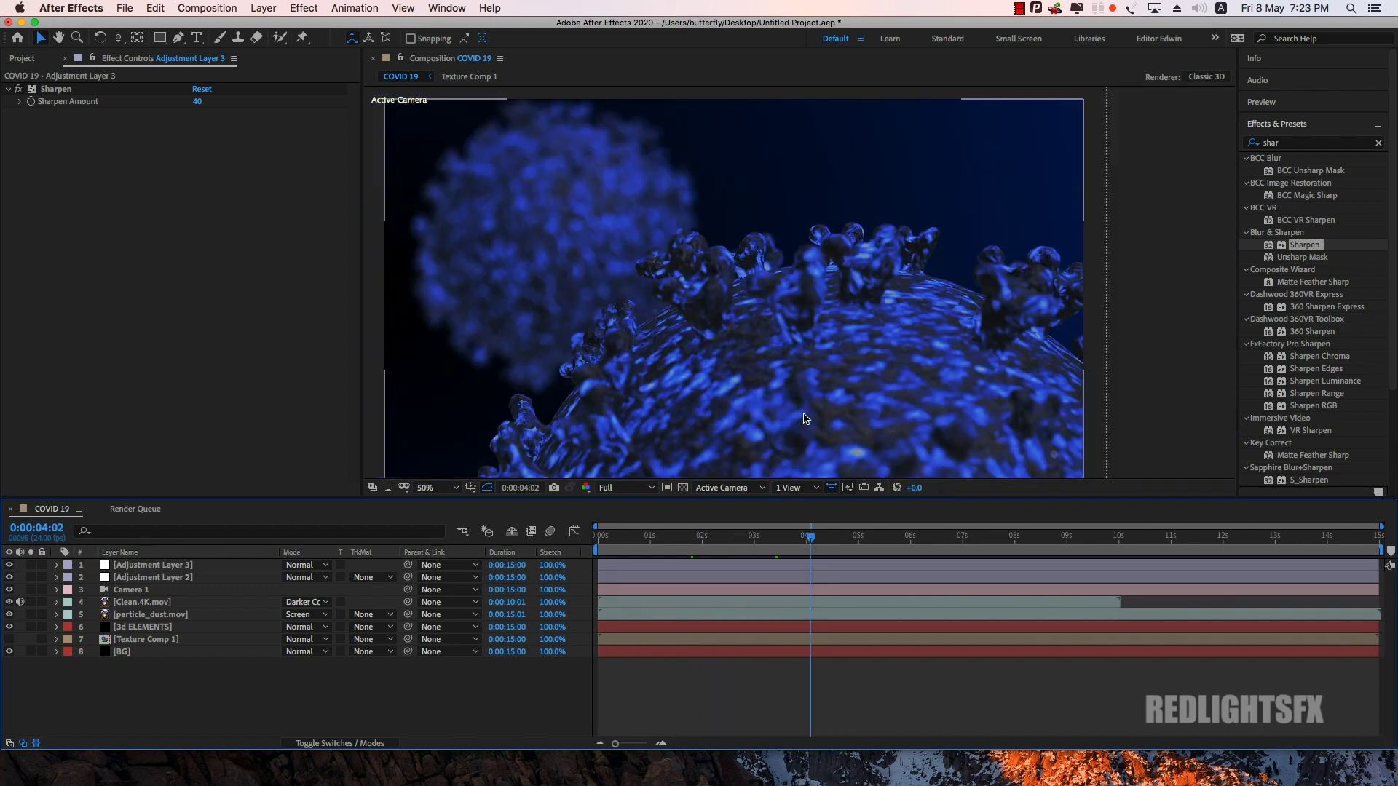
left_click(146, 628)
Step: In Element 3D Scene Setup, set the material's Diffuse Color to cyan-blue 00466A and apply
left_click(93, 121)
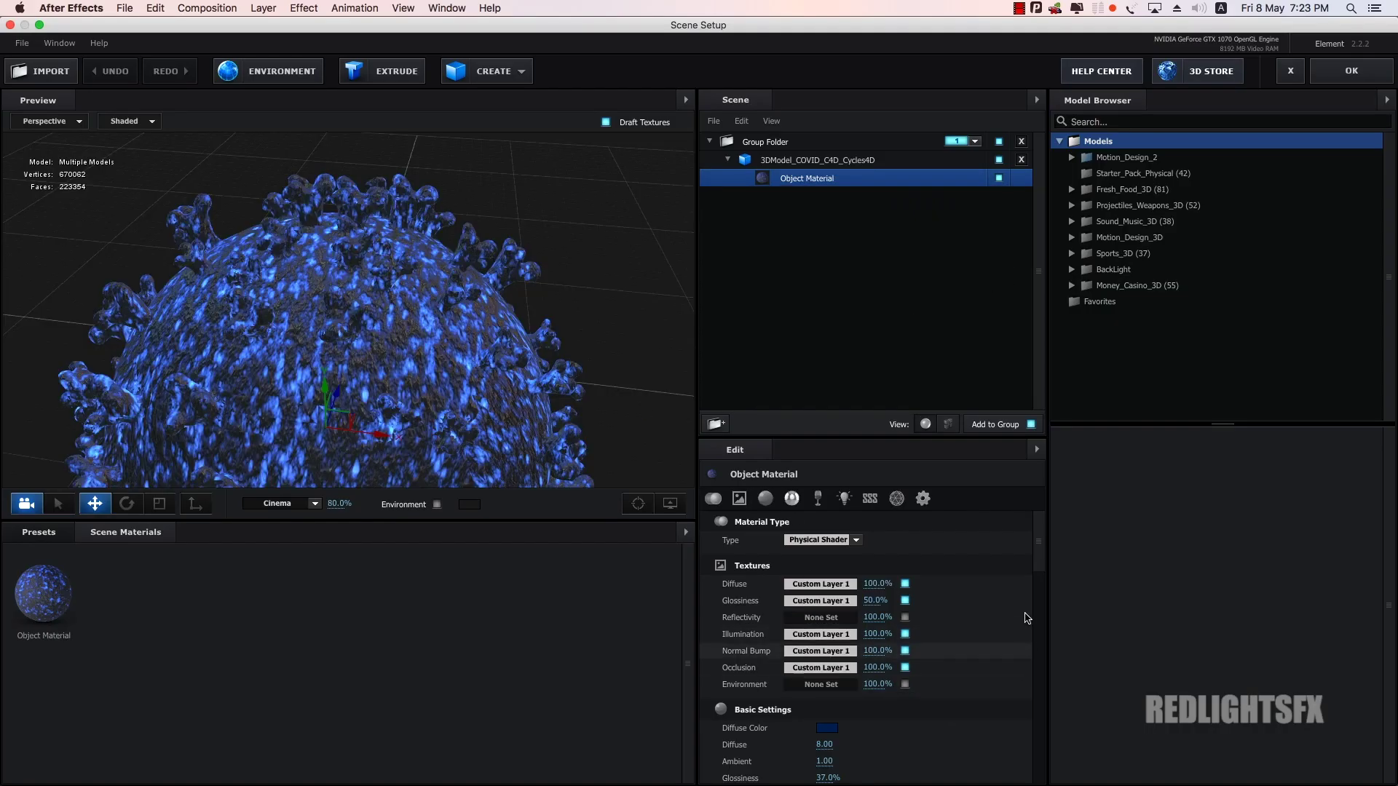
left_click_drag(1039, 542, 1039, 583)
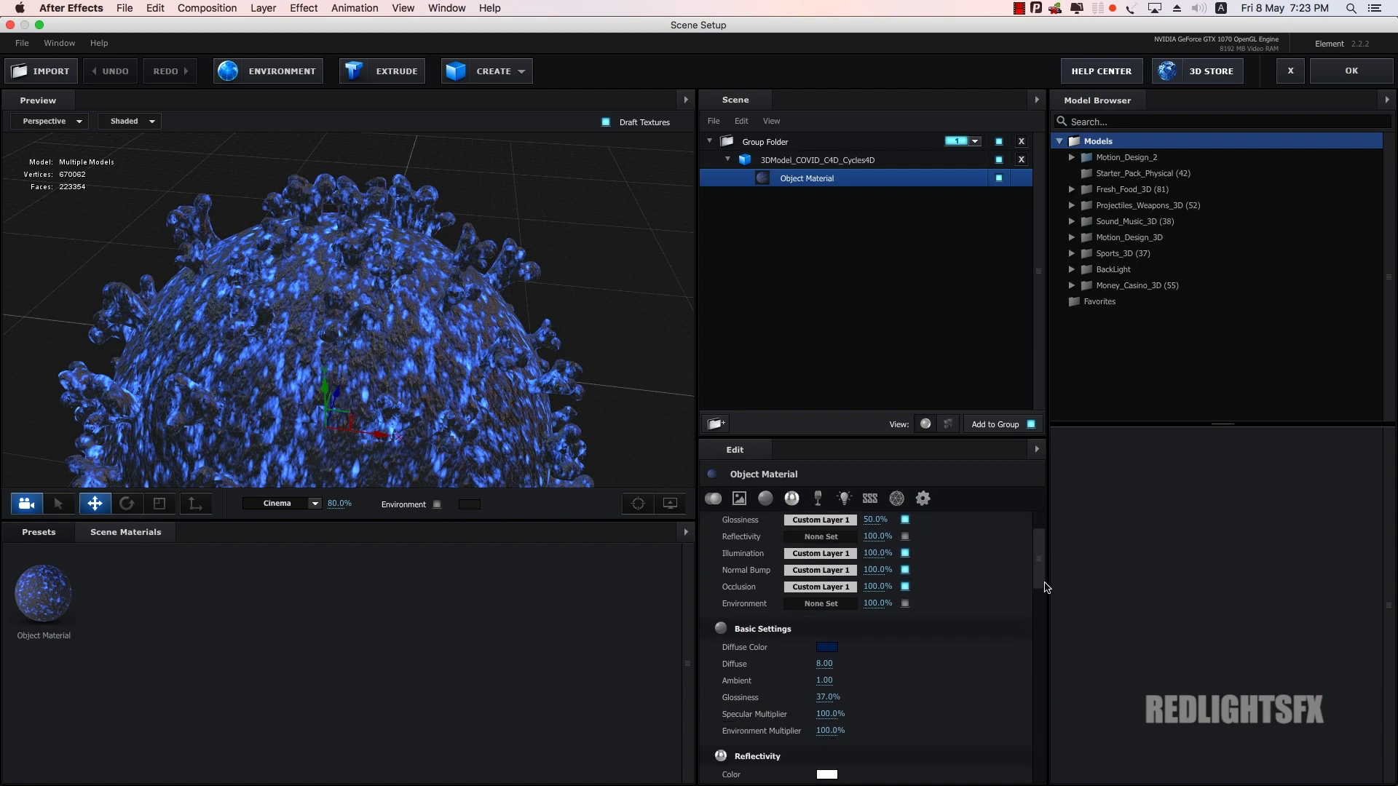
left_click(827, 580)
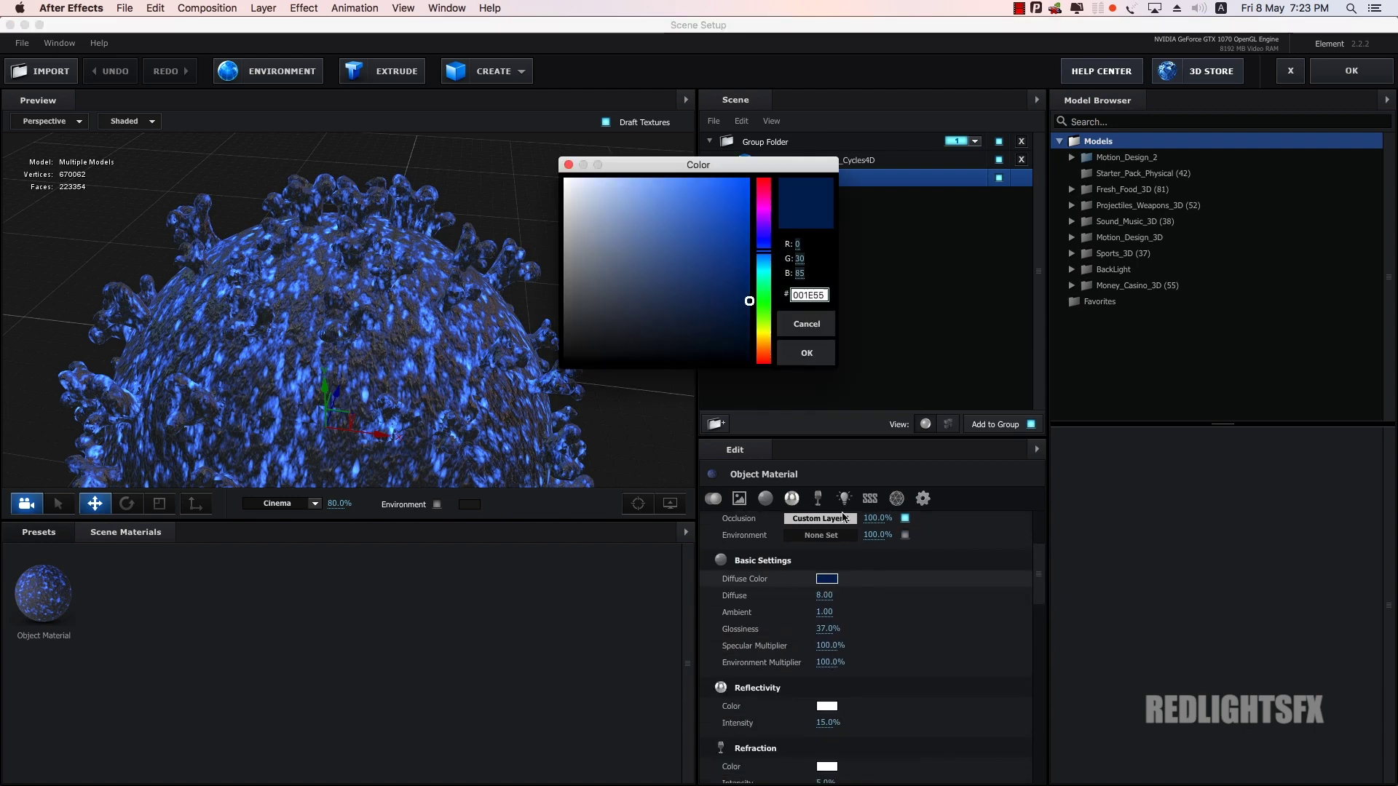
left_click(749, 301)
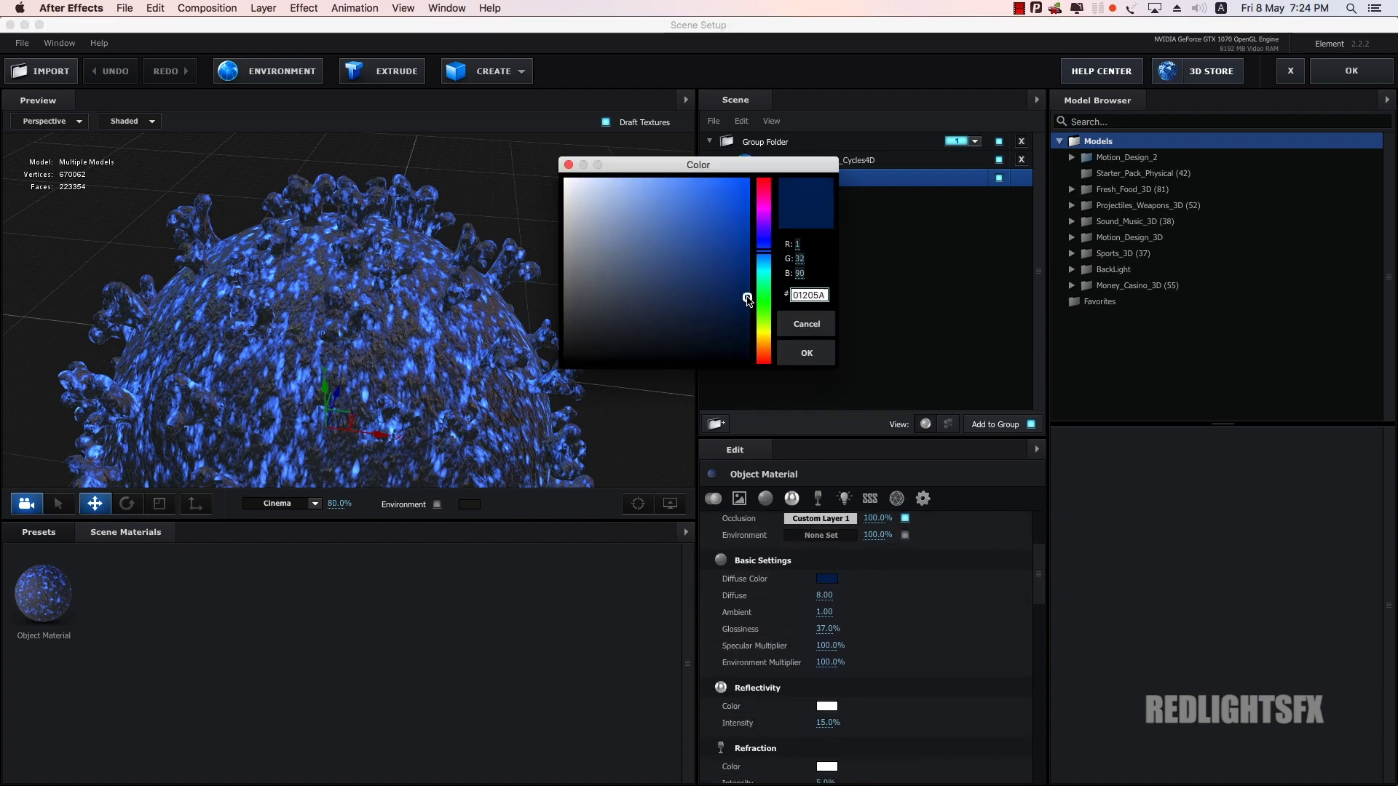
left_click(767, 262)
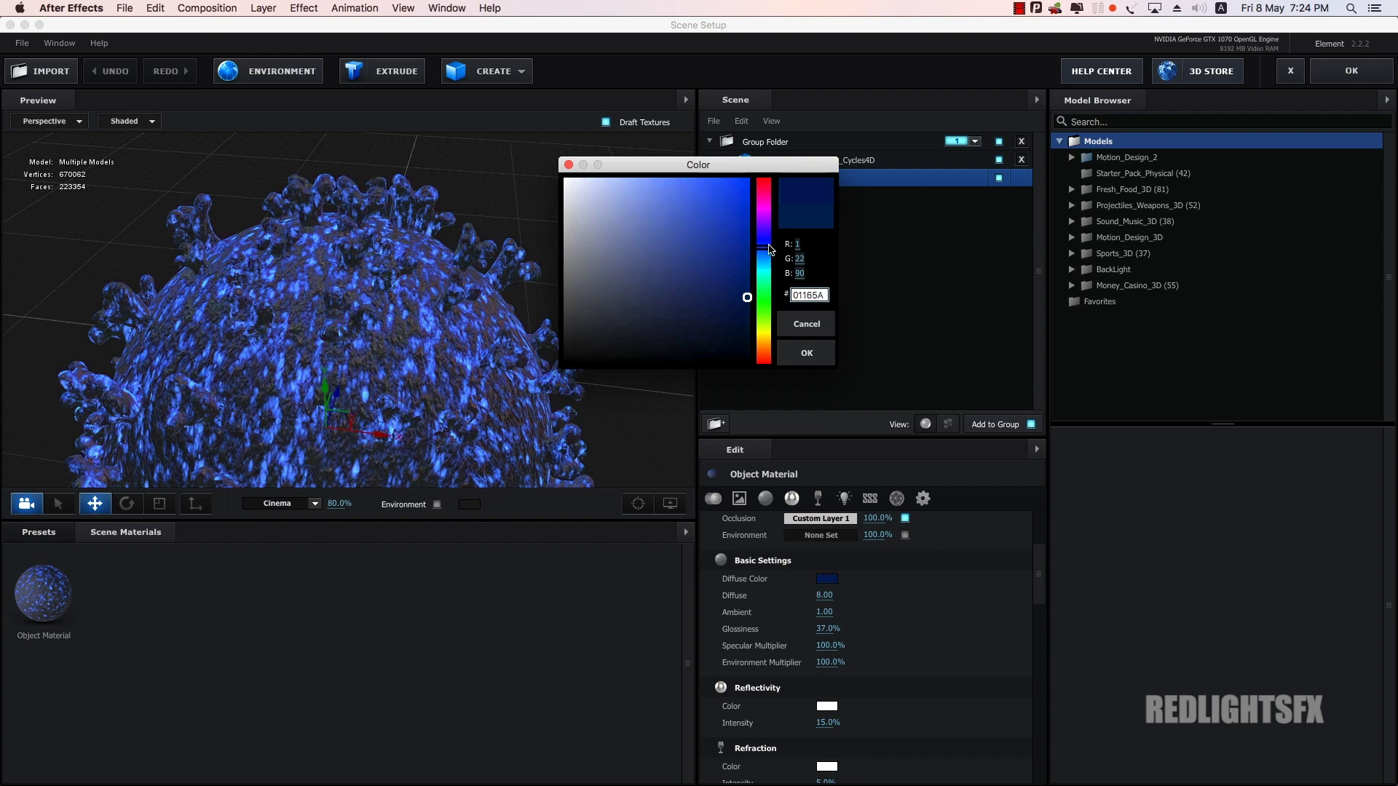
left_click_drag(767, 262, 751, 286)
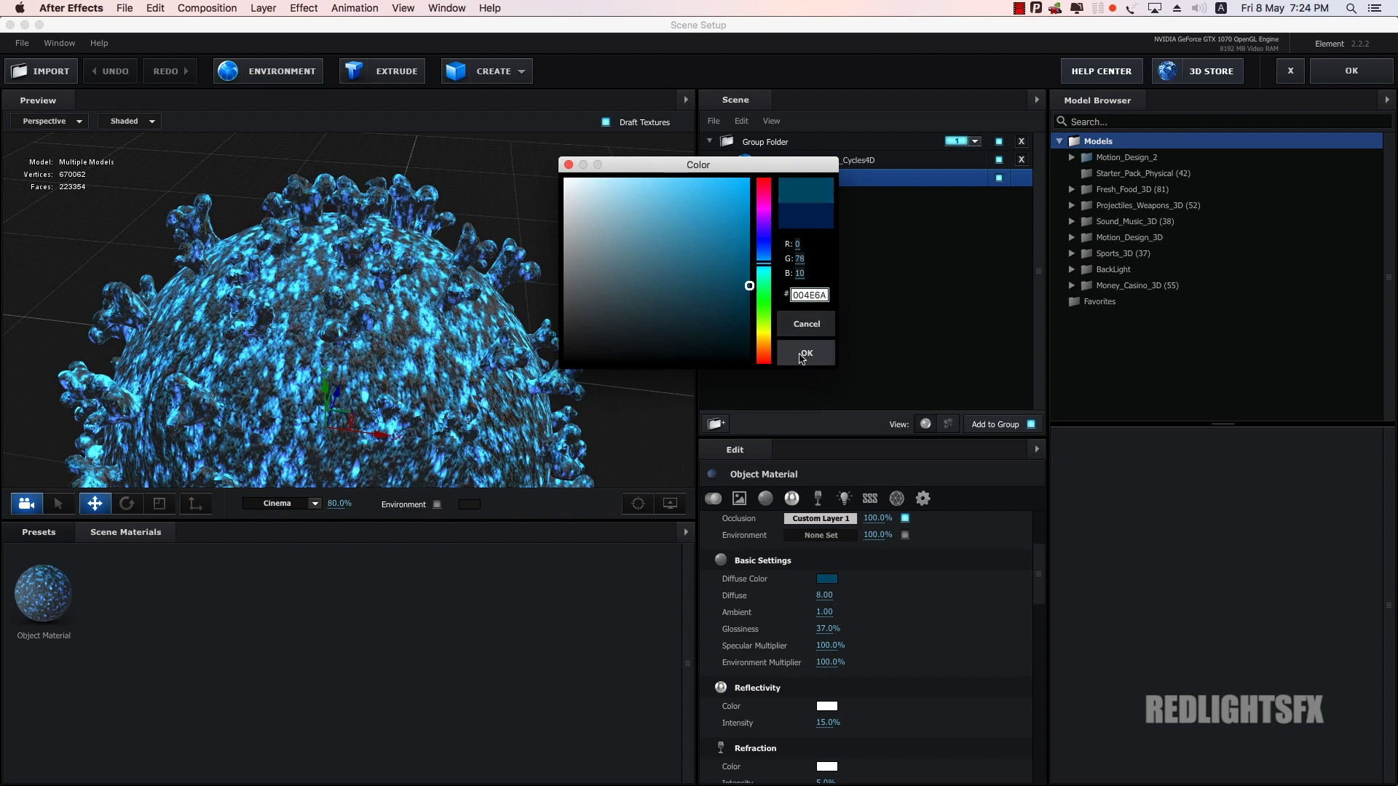
left_click(806, 353)
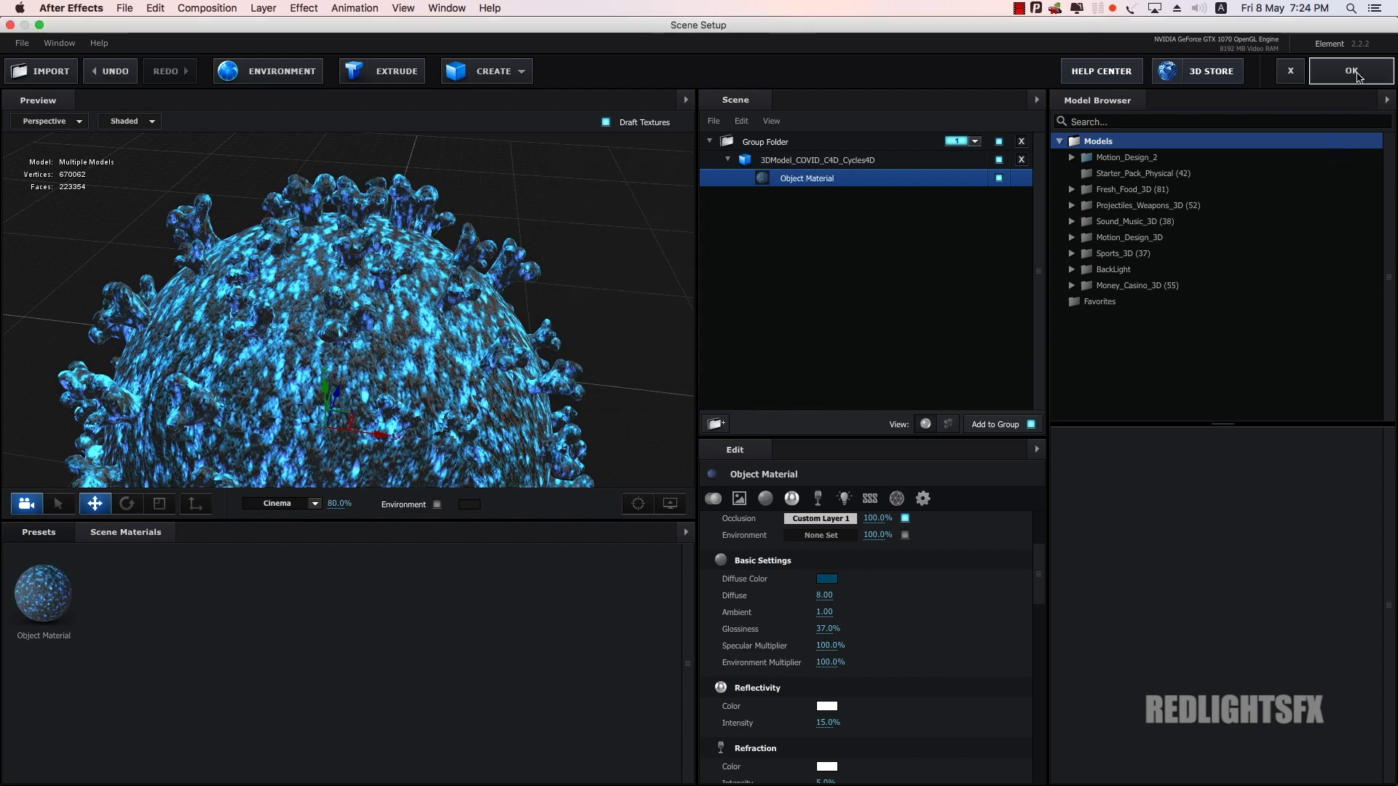
left_click(1351, 71)
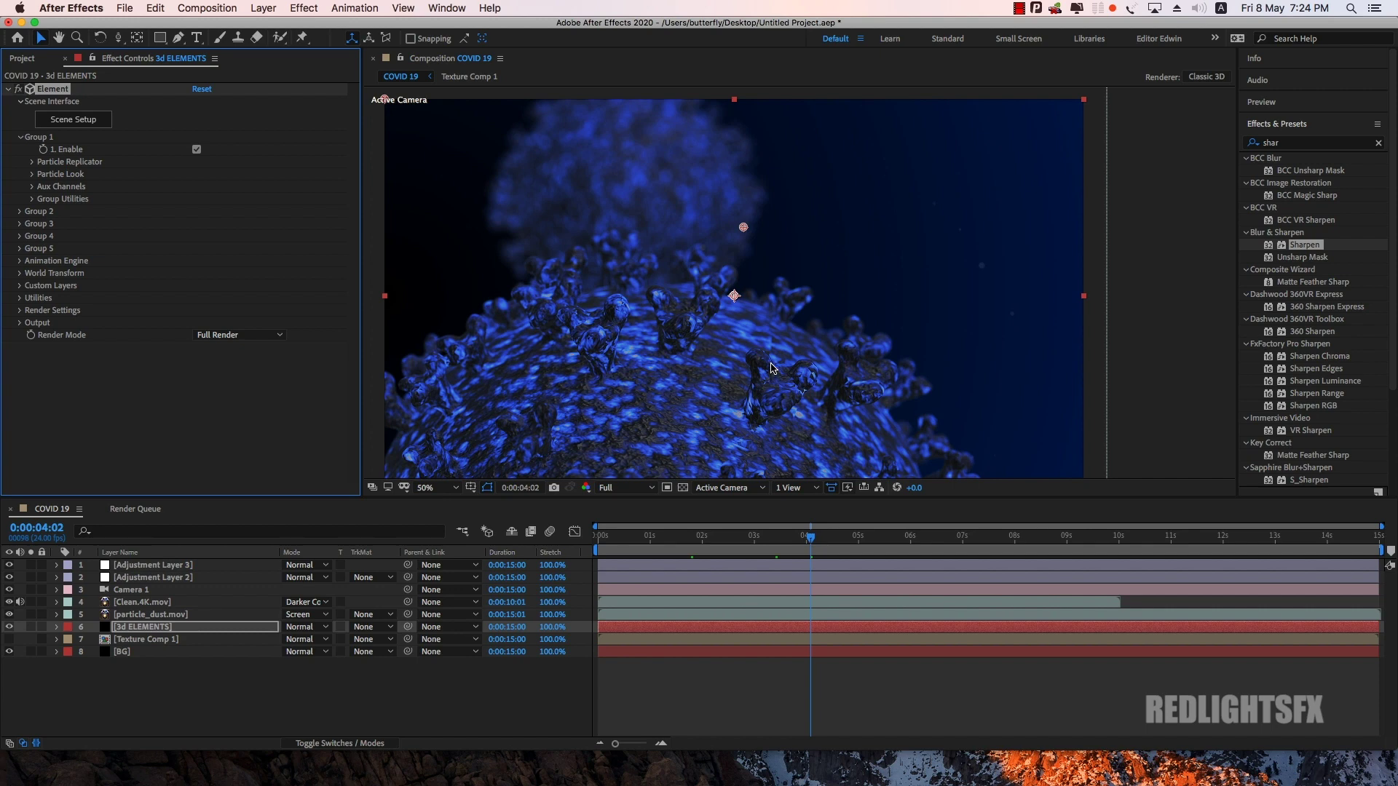
Step: Create Adjustment Layer 4, move it to the top, and apply Magic Bullet Looks
scroll(753, 368, "up", 2)
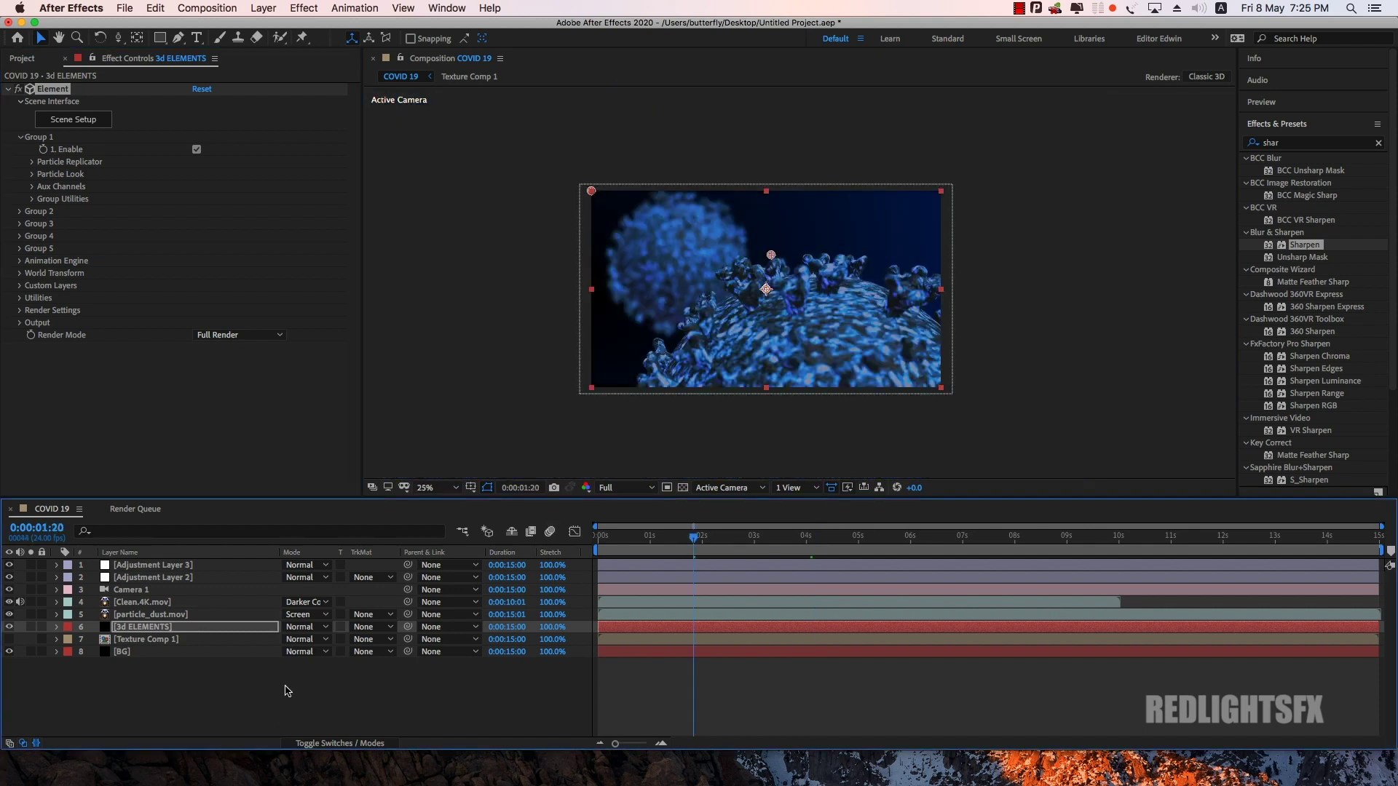
right_click(286, 614)
mouse_move(441, 624)
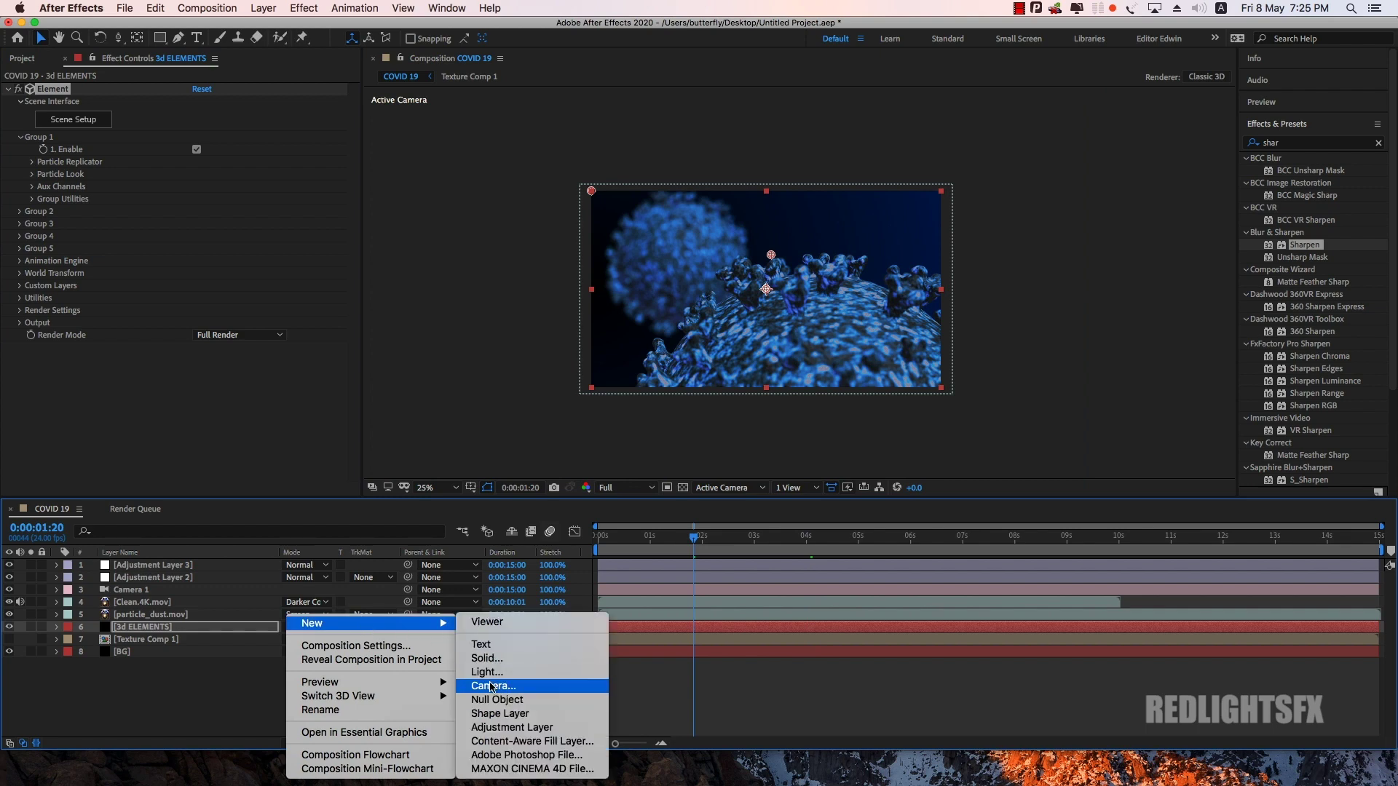
left_click(512, 728)
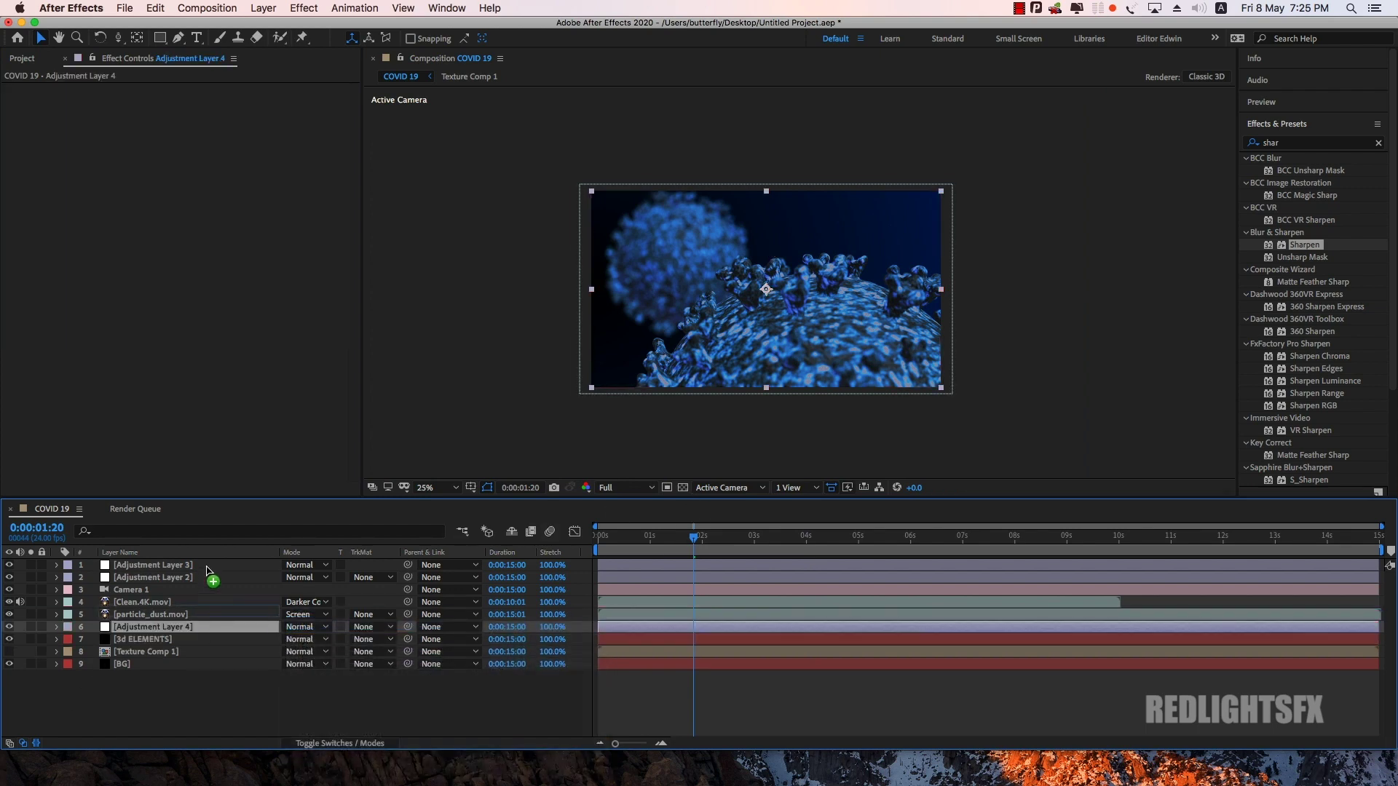
left_click_drag(209, 631, 212, 568)
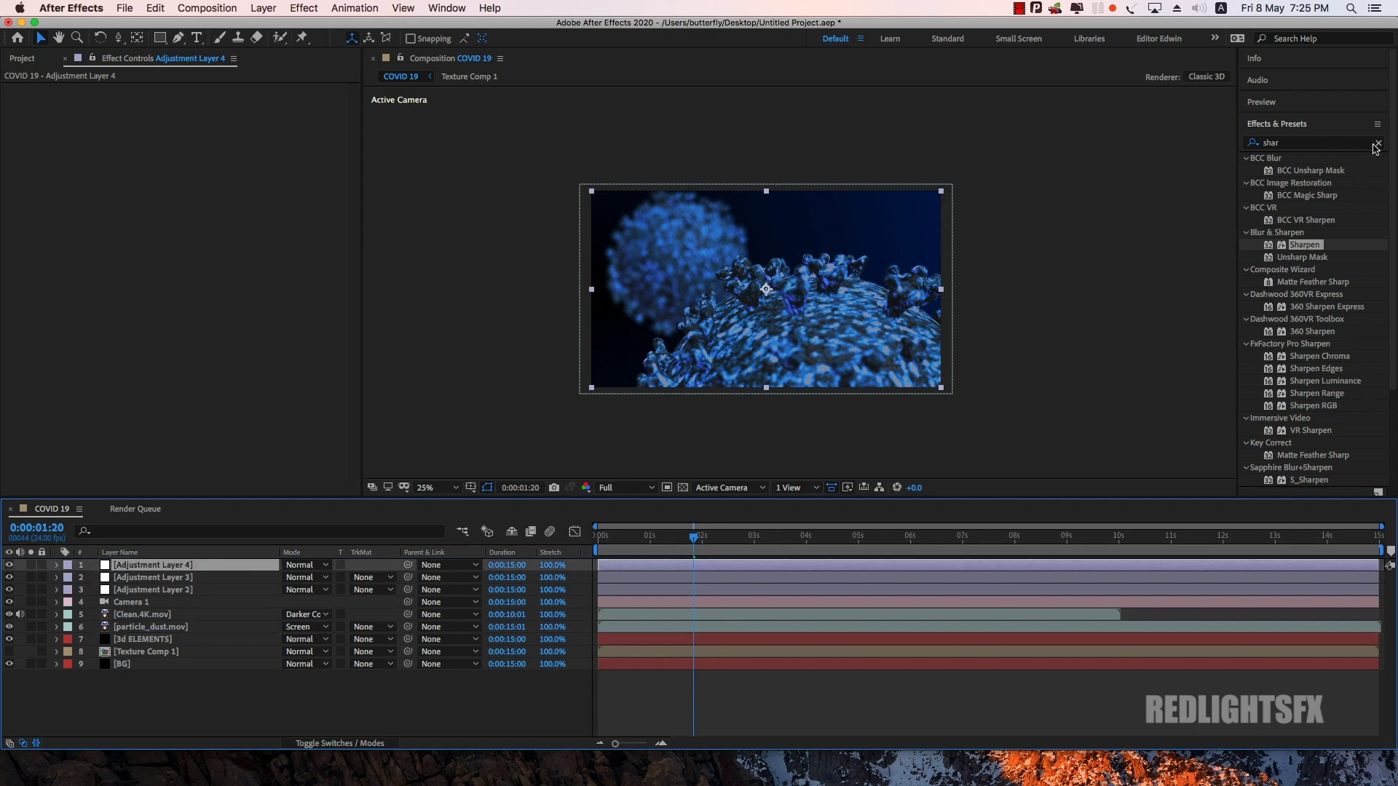
left_click(1376, 144)
type("look")
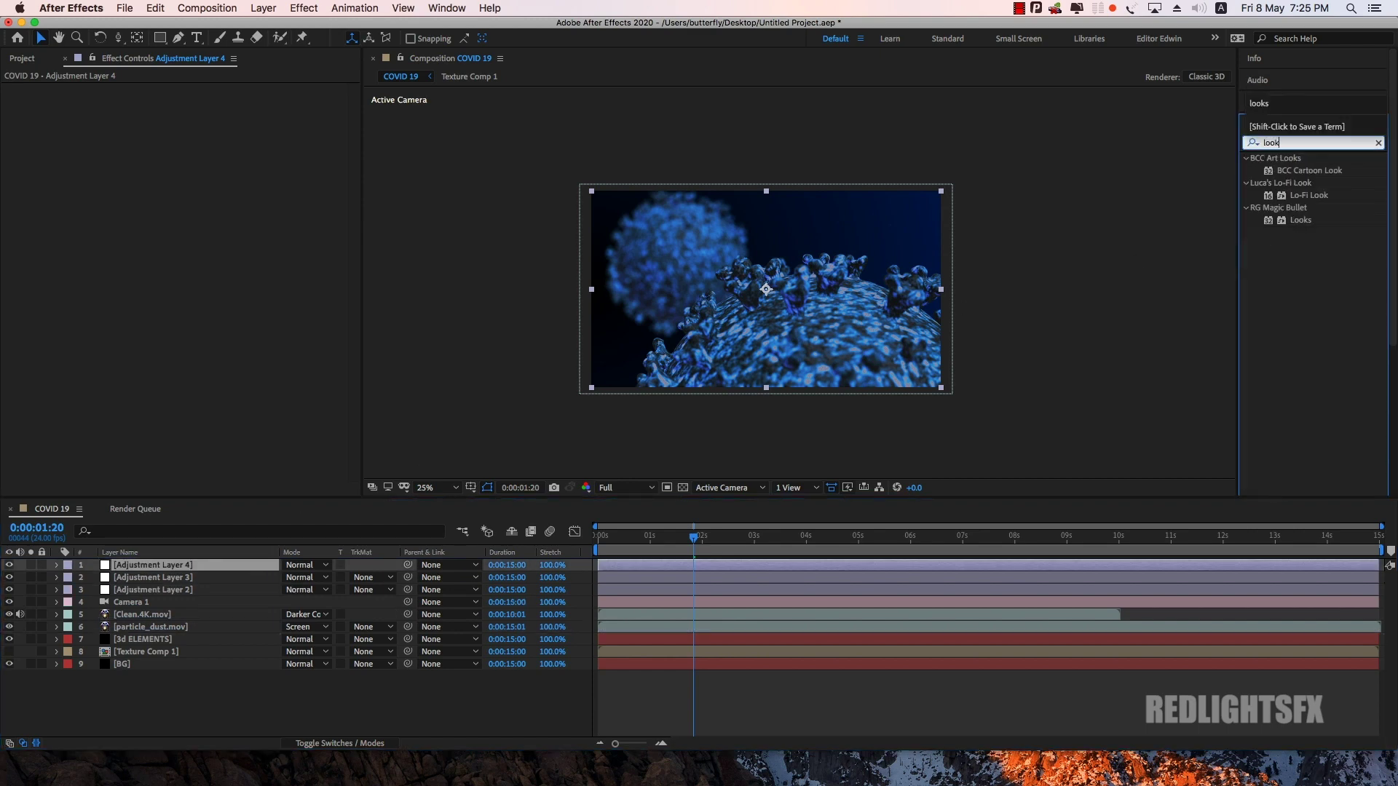
type("s")
left_click_drag(1300, 170, 162, 569)
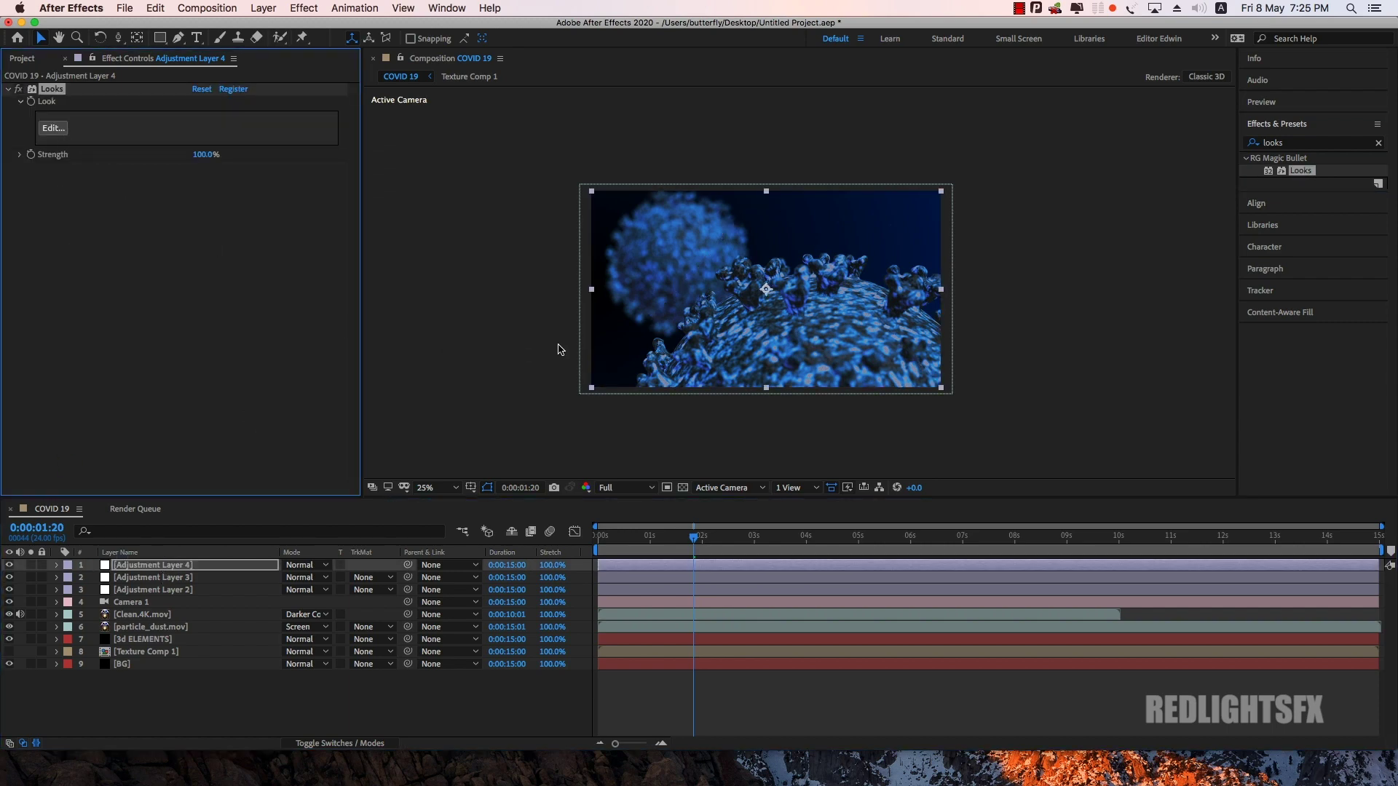
Step: Apply the Techniques preset Shadow Detail in Magic Bullet Looks to Adjustment Layer 4
left_click(58, 128)
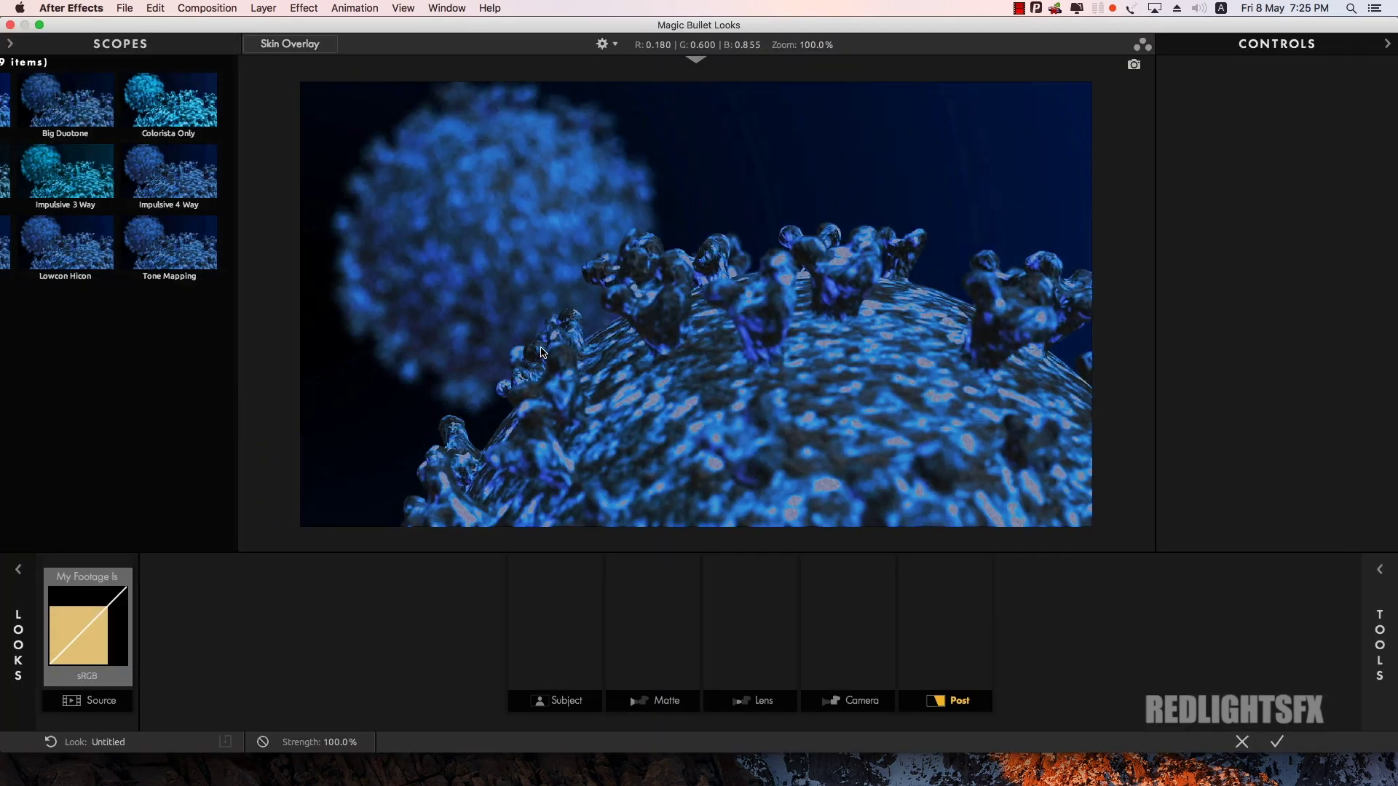
left_click(285, 256)
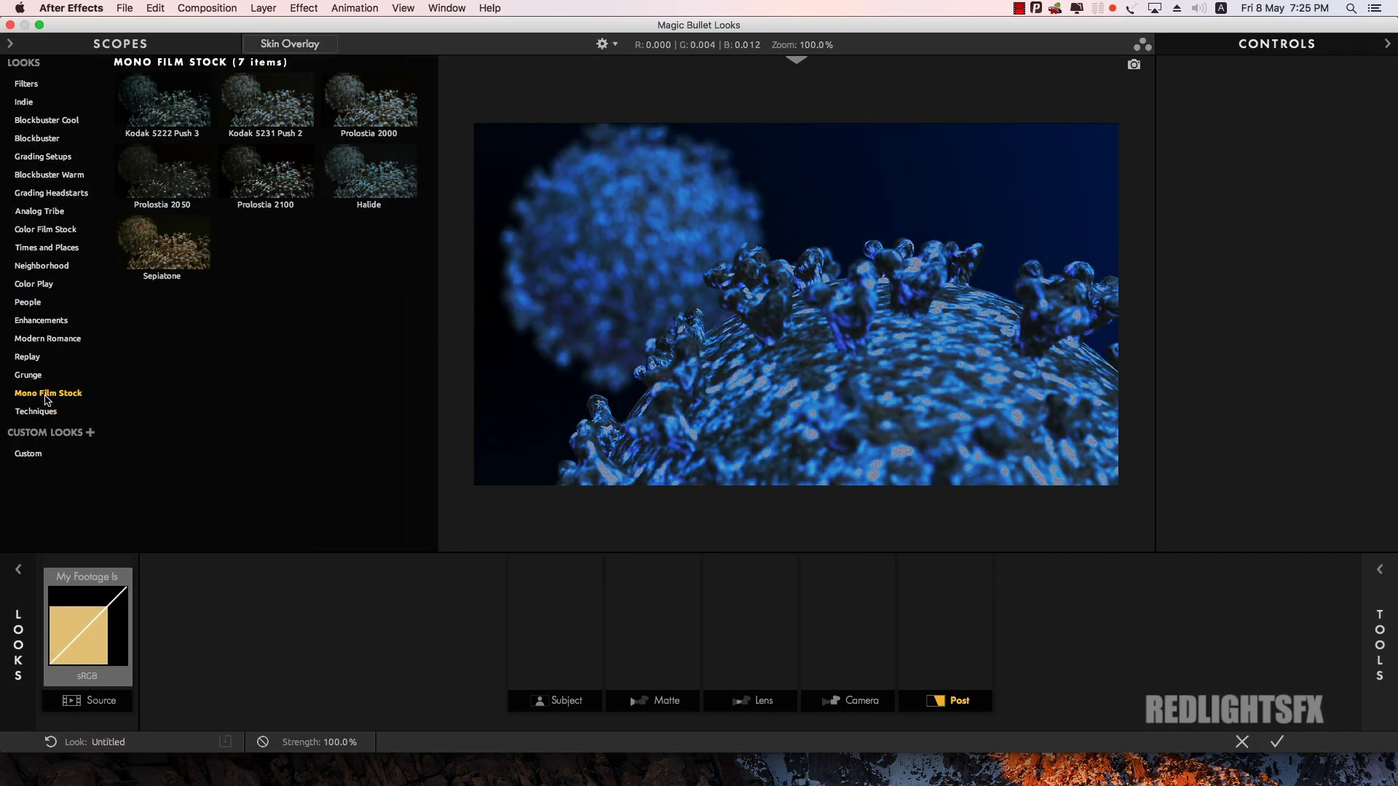
left_click(163, 149)
left_click(163, 139)
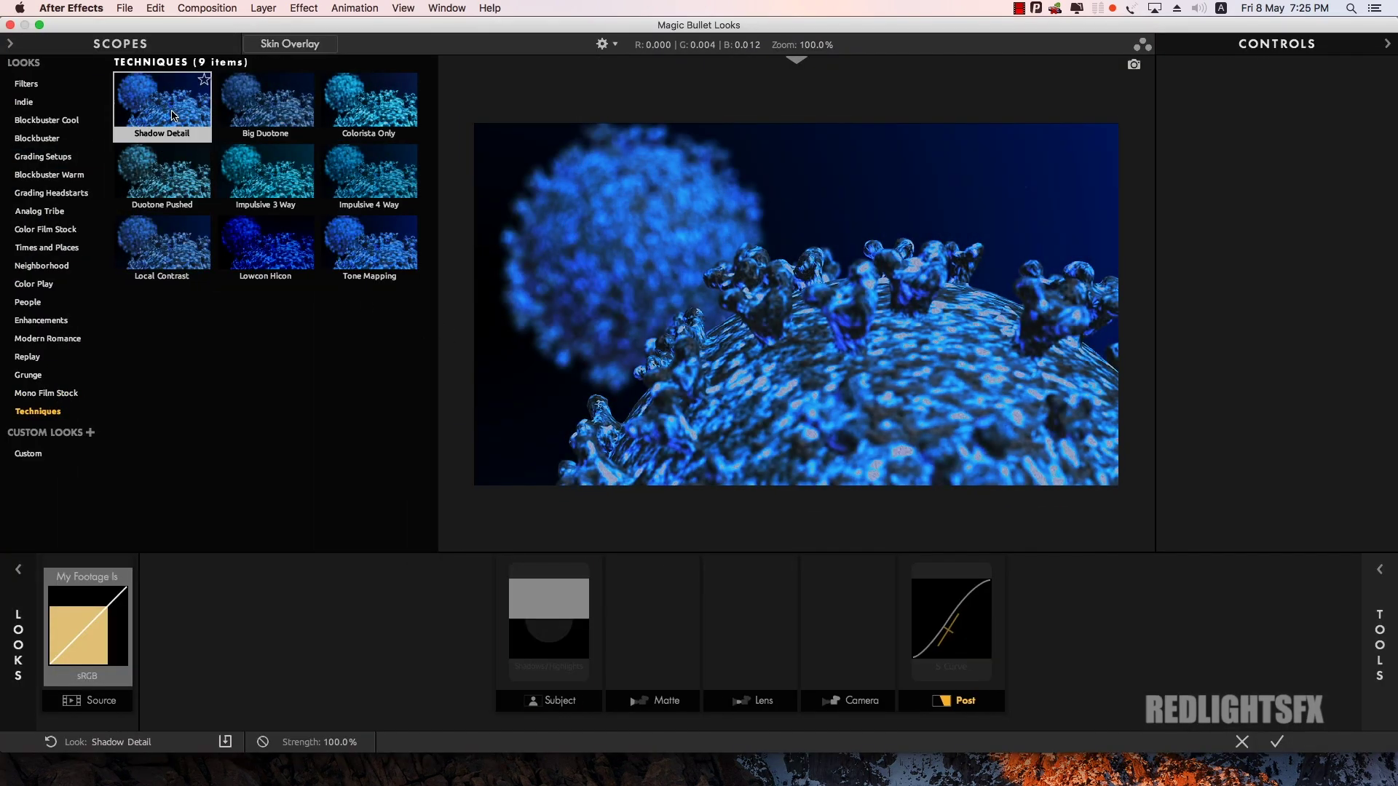
left_click(1274, 740)
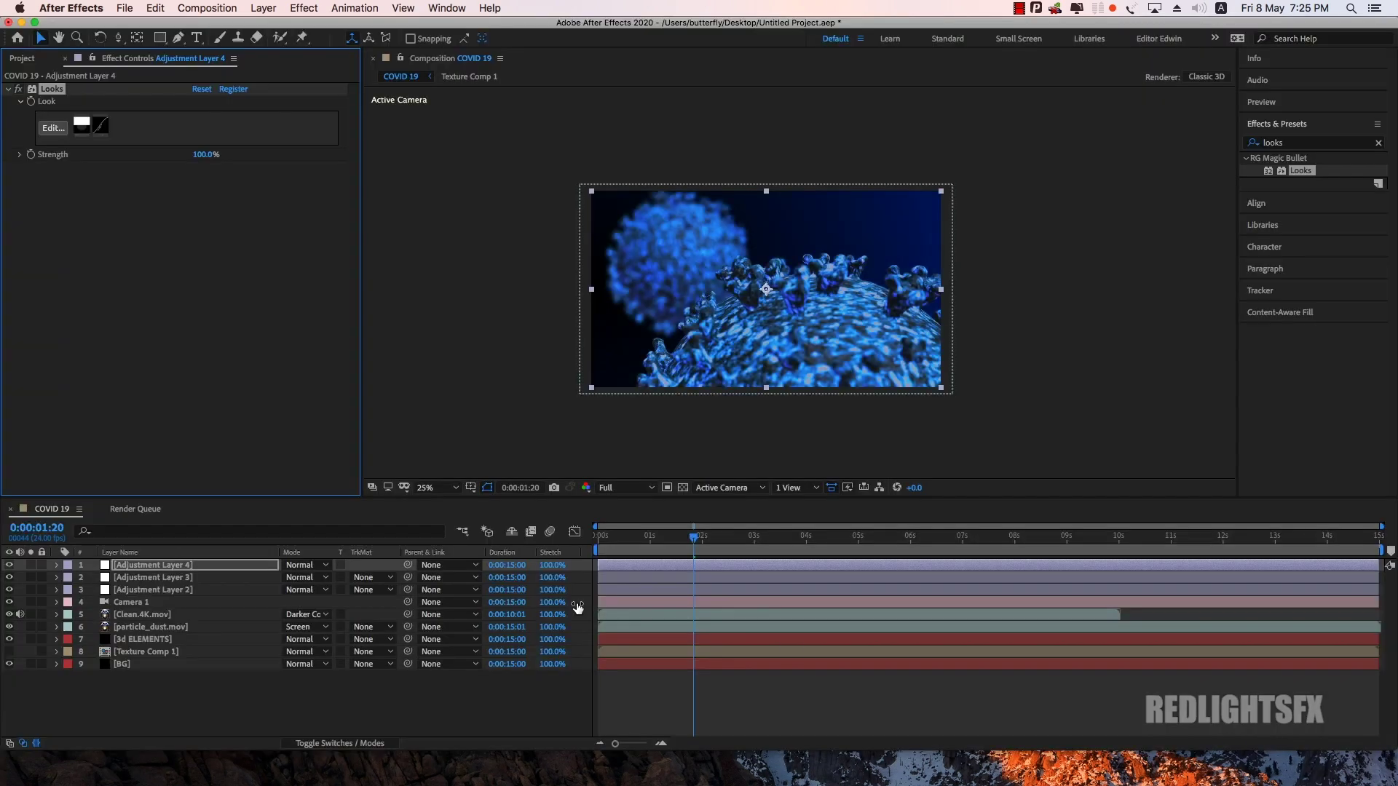
Step: Put the playhead at 0:00:02:12 and show the 3d ELEMENTS layer's Element effect controls
left_click_drag(709, 540, 728, 539)
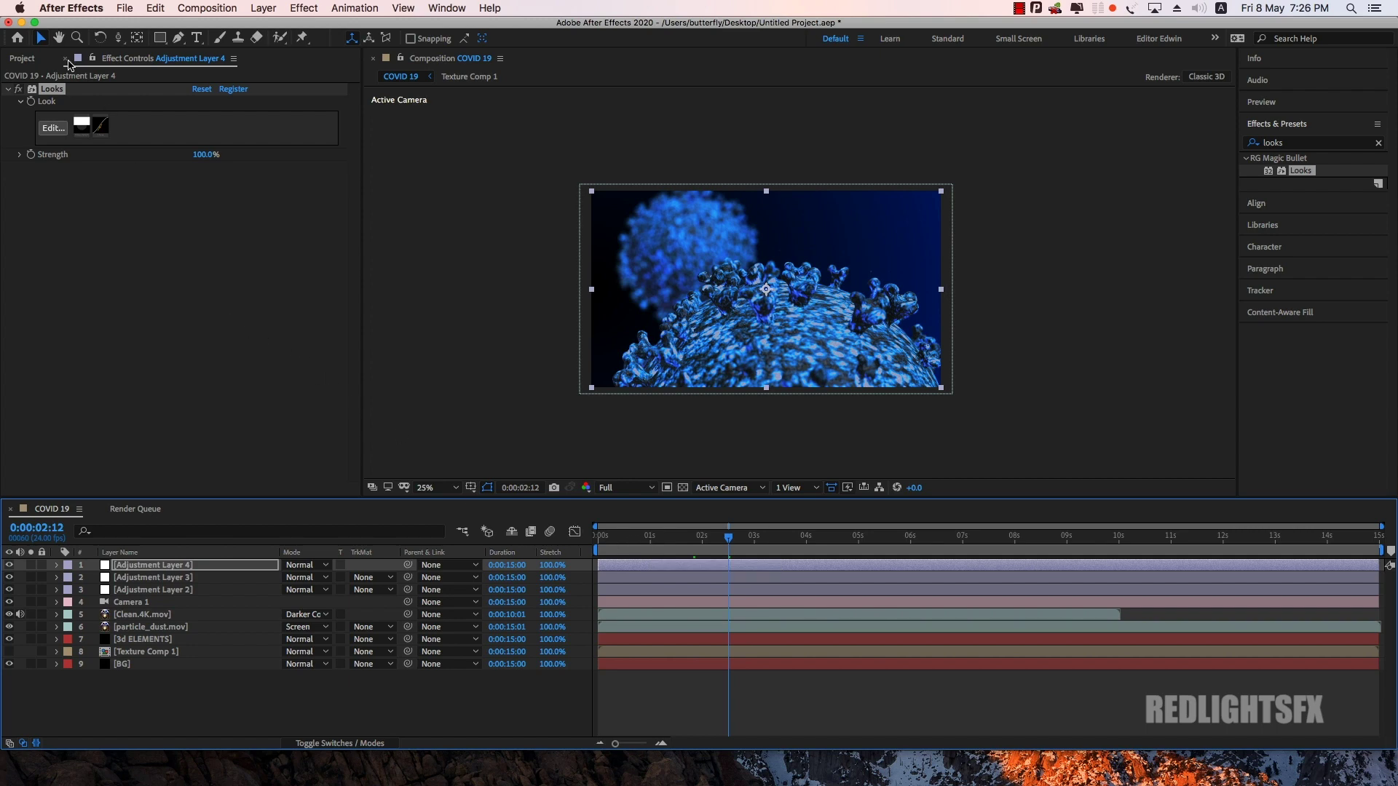
left_click(24, 62)
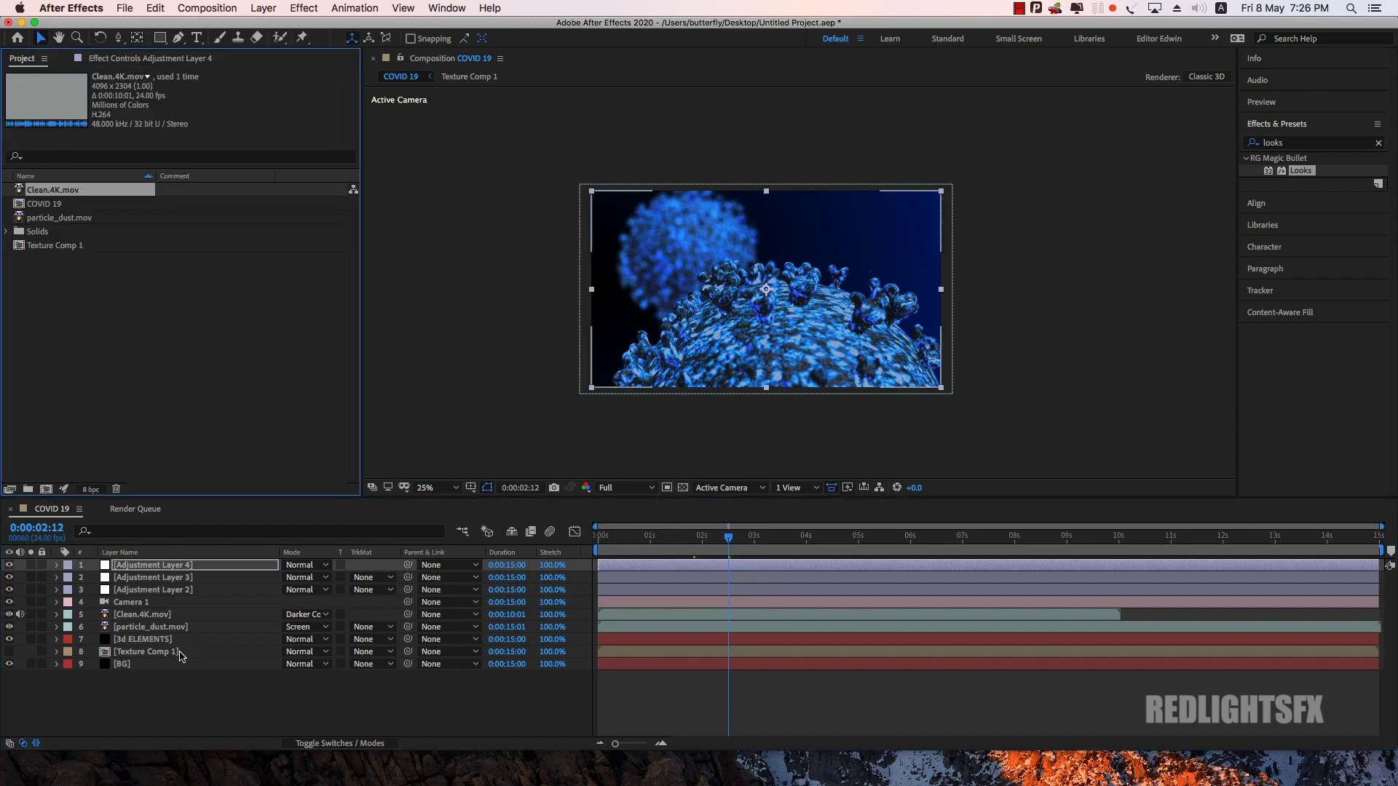
left_click(144, 640)
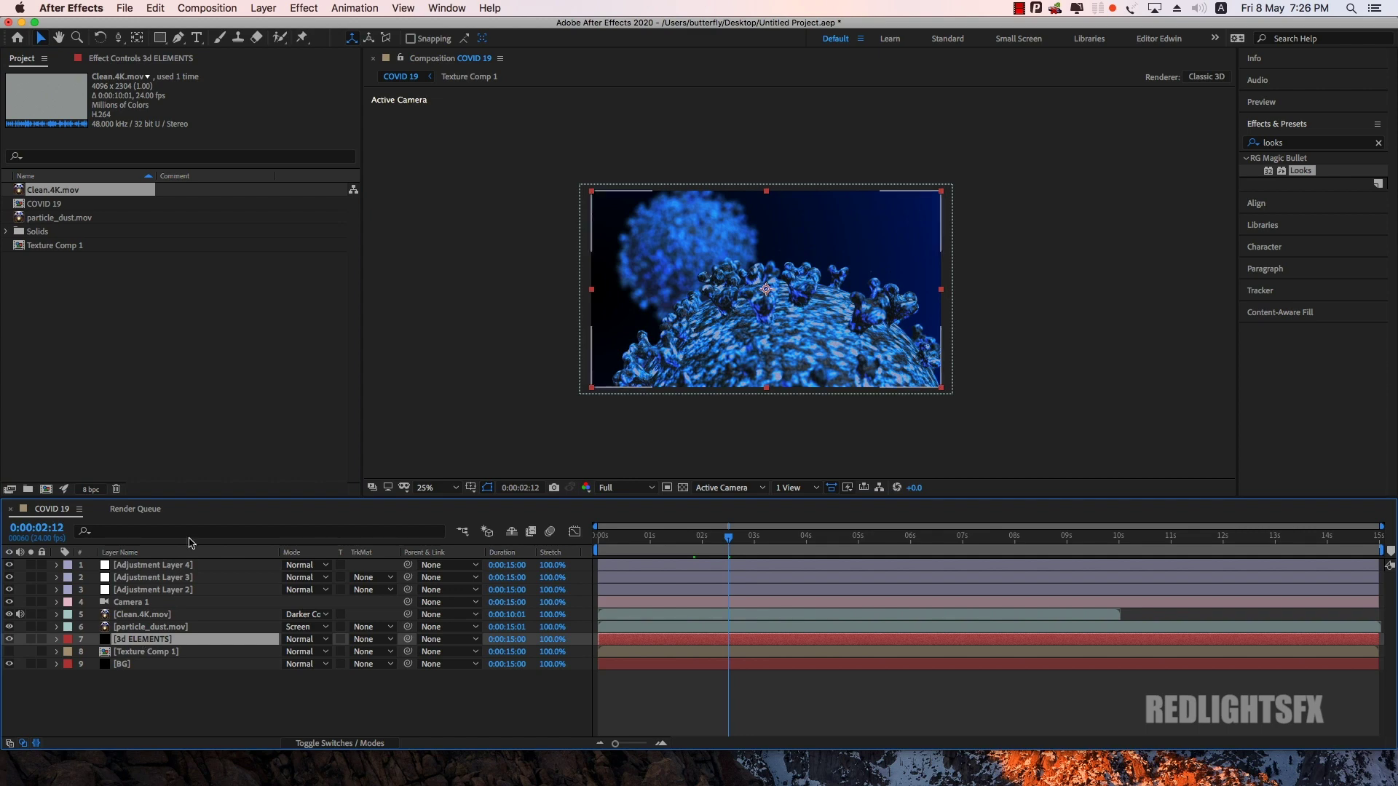
left_click(121, 58)
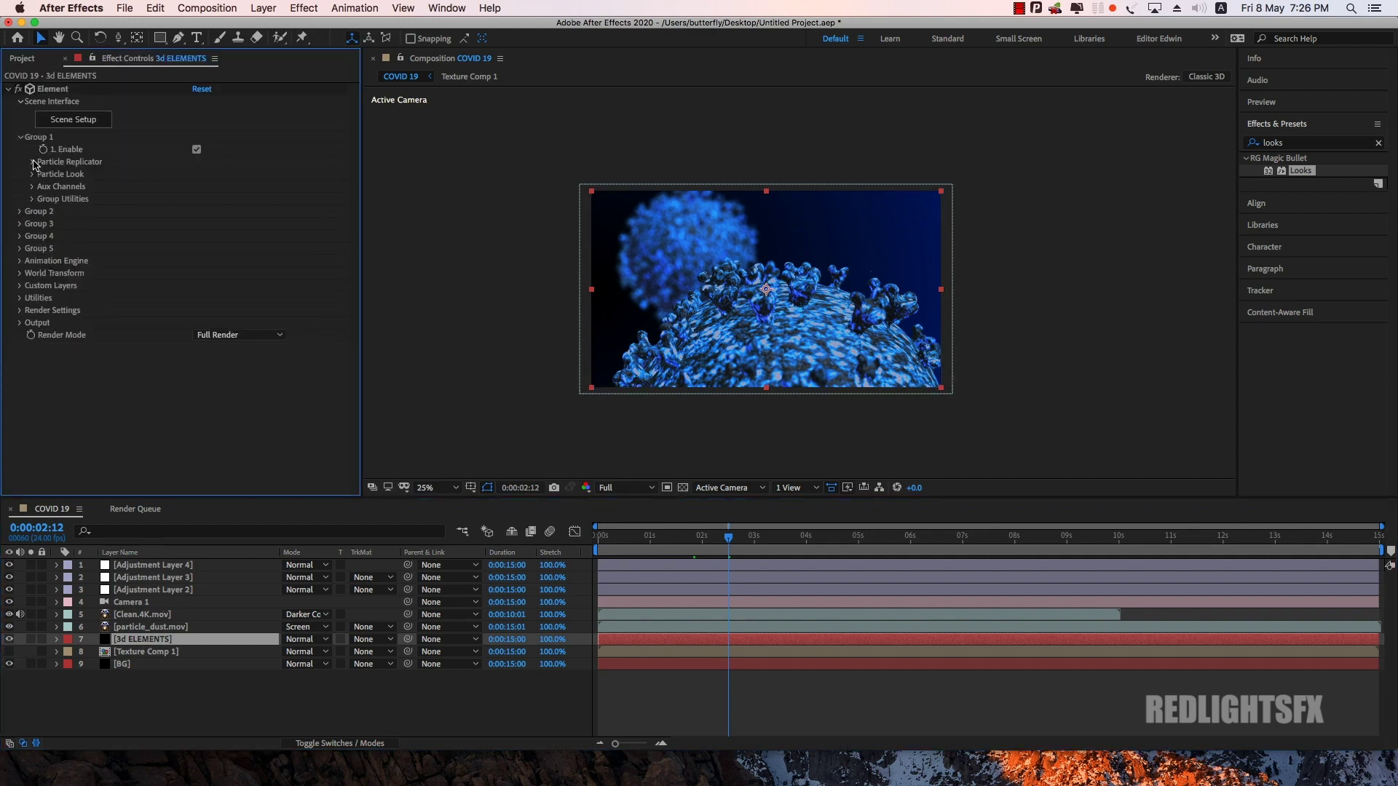
Step: Raise Group 1's Particle Replicator X Rotation from 70° to 89° to spread the spheres
left_click(32, 163)
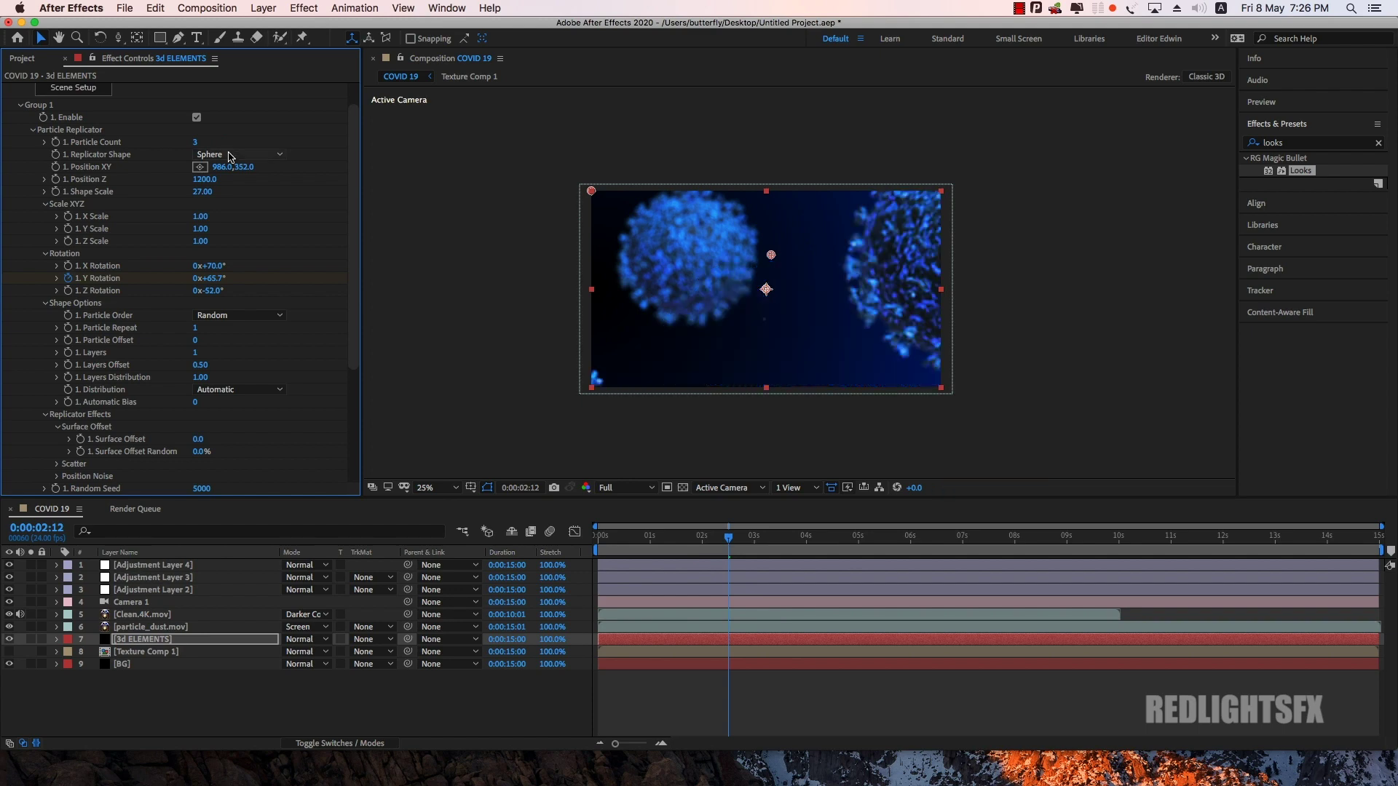
key("c")
left_click(804, 416)
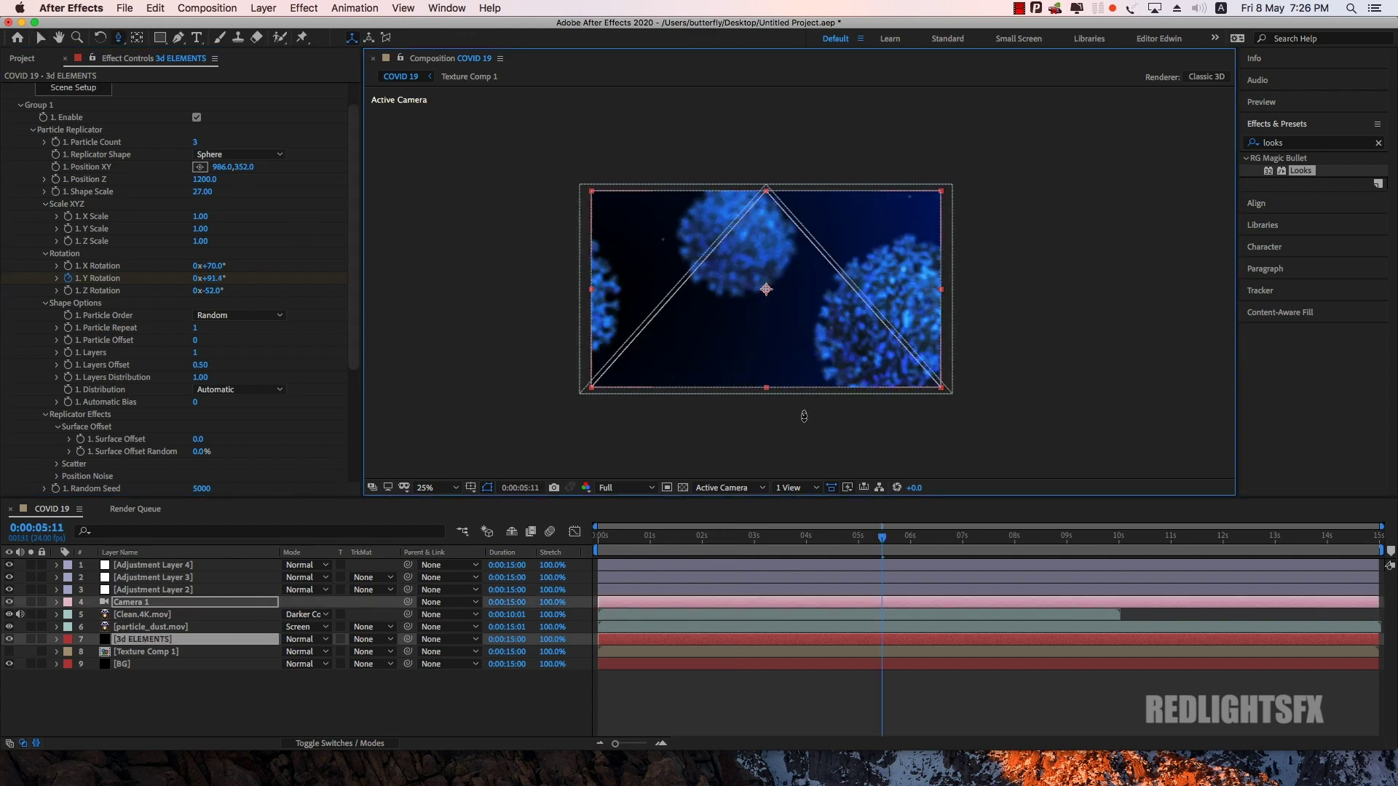
left_click(800, 480)
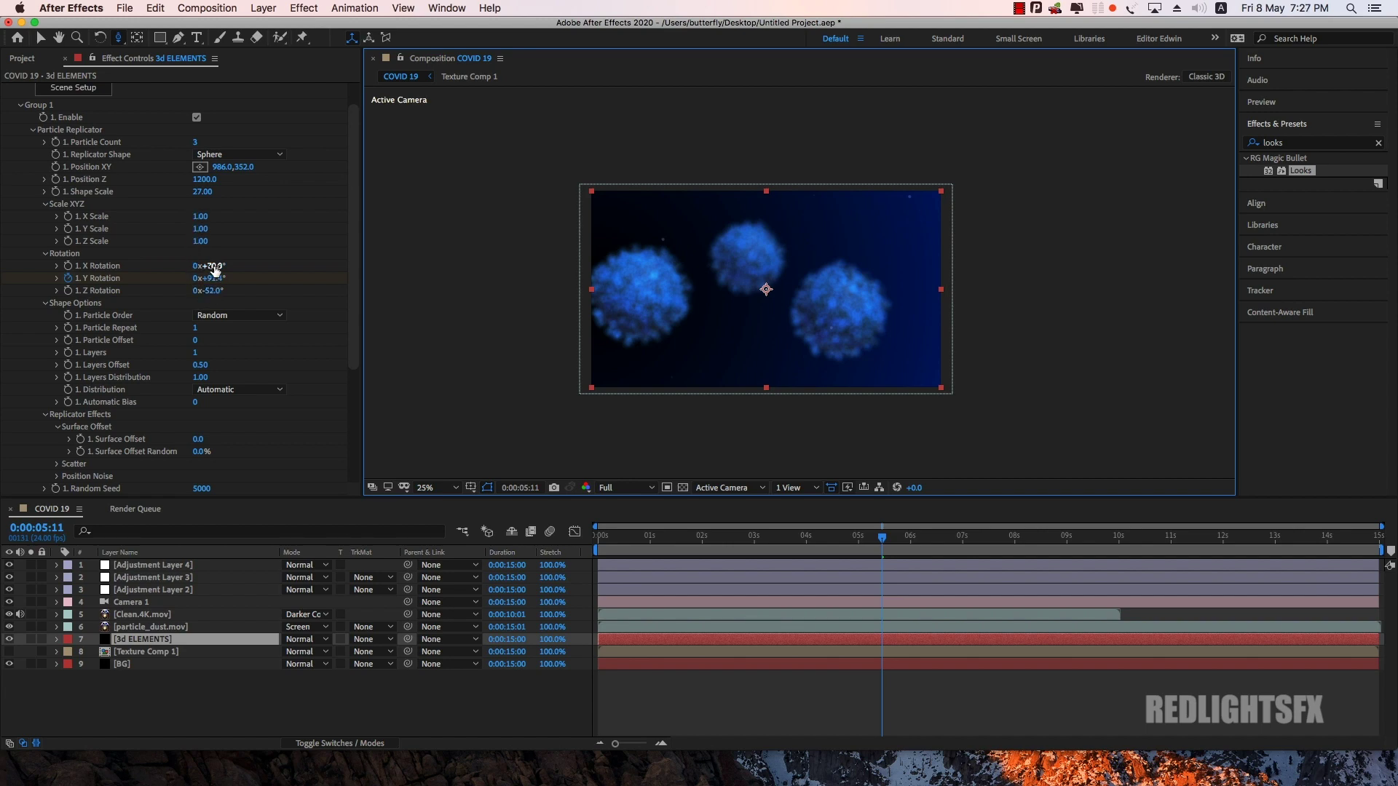
left_click_drag(214, 268, 222, 266)
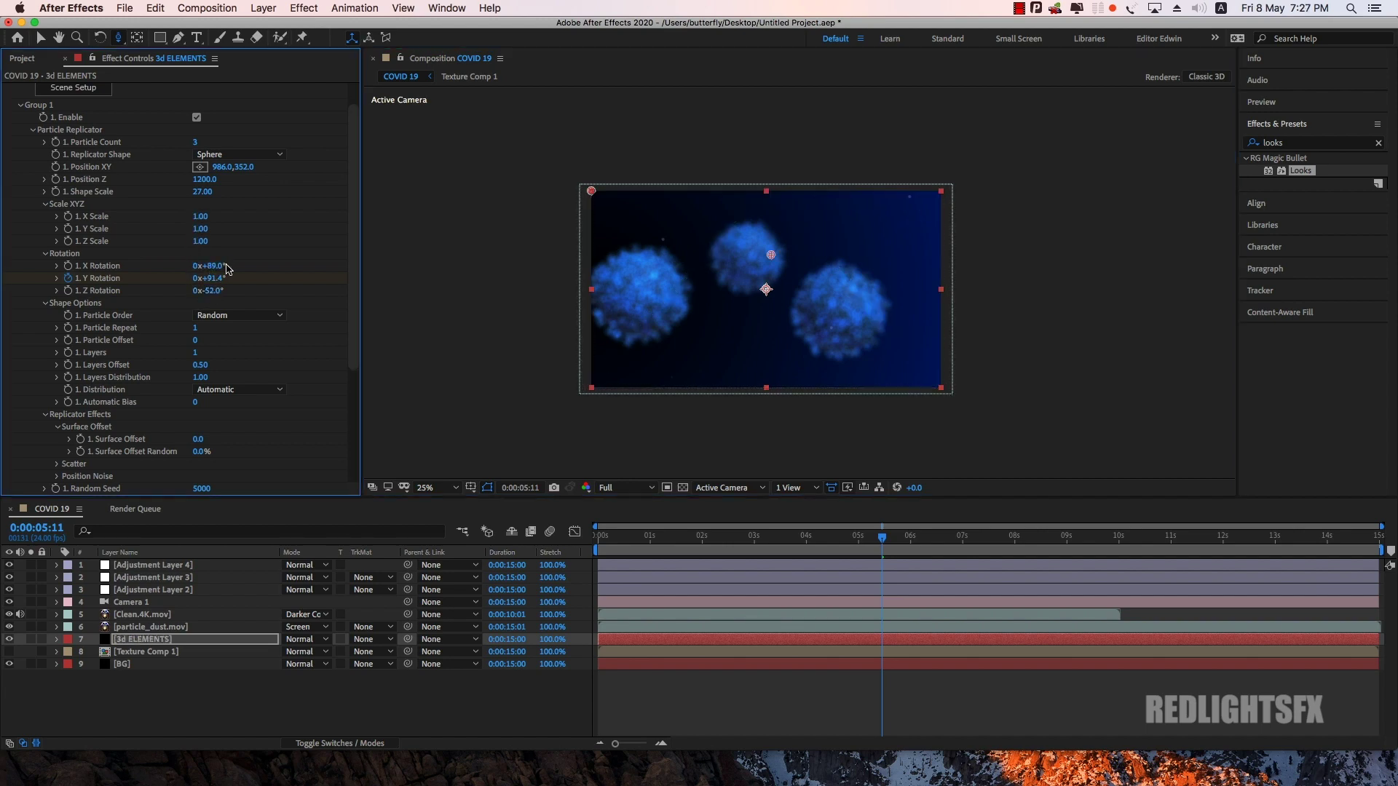